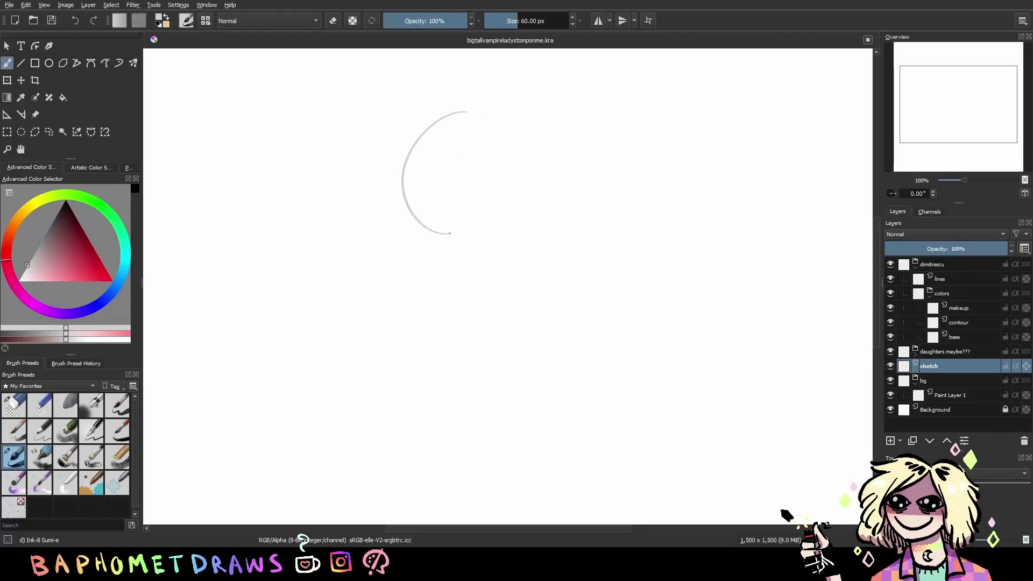
# Sketch rough head arcs and a vertical centre line, then erase the outer arcs
pyautogui.hotkey('ctrl', 'z')
pyautogui.moveTo(489, 125); pyautogui.dragTo(456, 228)
pyautogui.moveTo(522, 113); pyautogui.dragTo(515, 236)
pyautogui.moveTo(543, 129); pyautogui.dragTo(519, 246)
pyautogui.moveTo(506, 114); pyautogui.dragTo(506, 237)
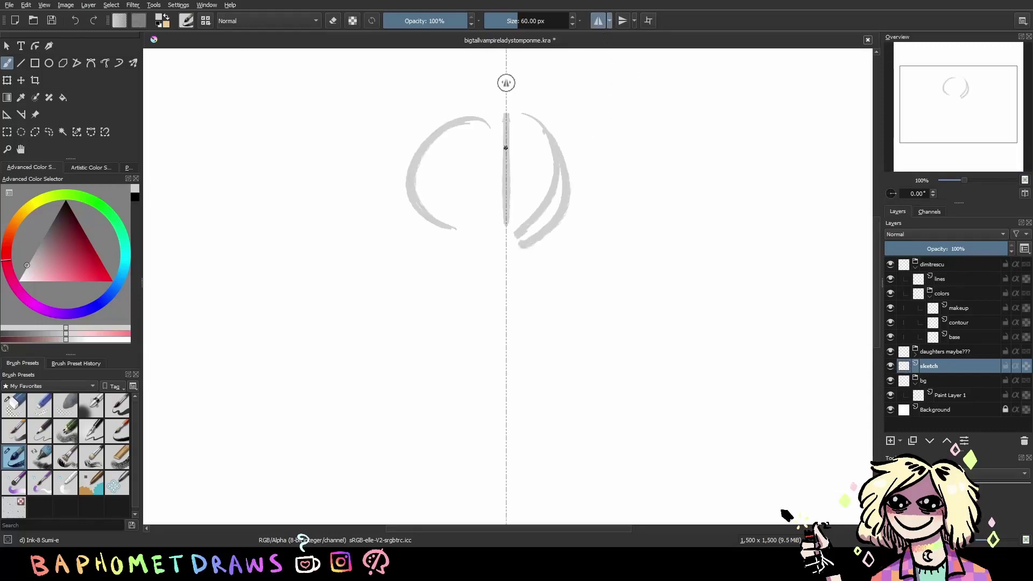
pyautogui.moveTo(479, 121); pyautogui.dragTo(429, 220)
pyautogui.moveTo(551, 116)
pyautogui.mouseDown()
pyautogui.moveTo(562, 226)
pyautogui.moveTo(471, 237)
pyautogui.moveTo(545, 214)
pyautogui.mouseUp()
# Redraw a round head outline with cheek and jaw strokes, and save
pyautogui.press('/')
pyautogui.moveTo(546, 118)
pyautogui.mouseDown()
pyautogui.moveTo(551, 239)
pyautogui.moveTo(526, 243)
pyautogui.mouseUp()
pyautogui.moveTo(442, 147); pyautogui.dragTo(422, 218)
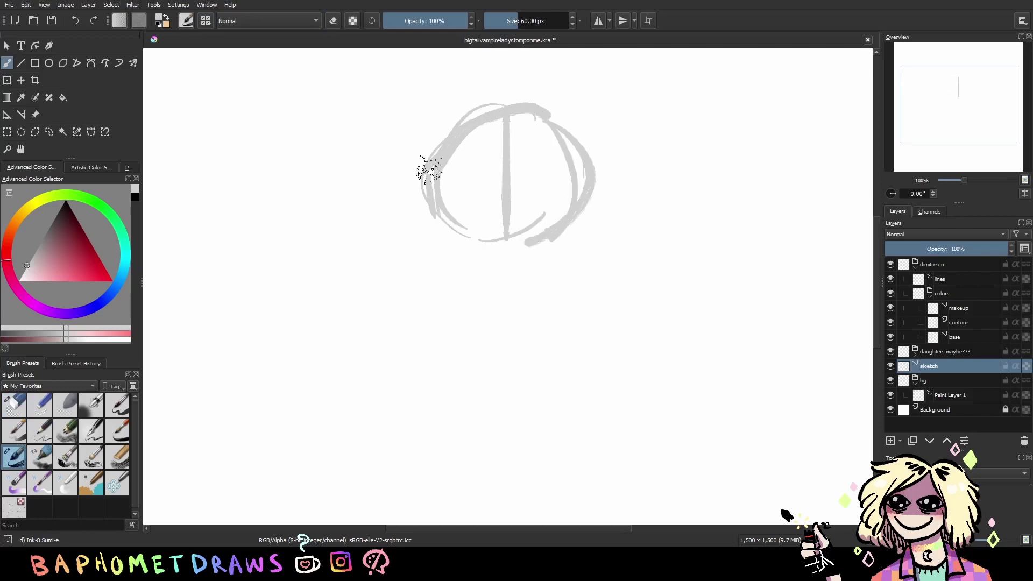
pyautogui.moveTo(425, 183)
pyautogui.mouseDown()
pyautogui.moveTo(492, 306)
pyautogui.moveTo(566, 272)
pyautogui.moveTo(597, 161)
pyautogui.mouseUp()
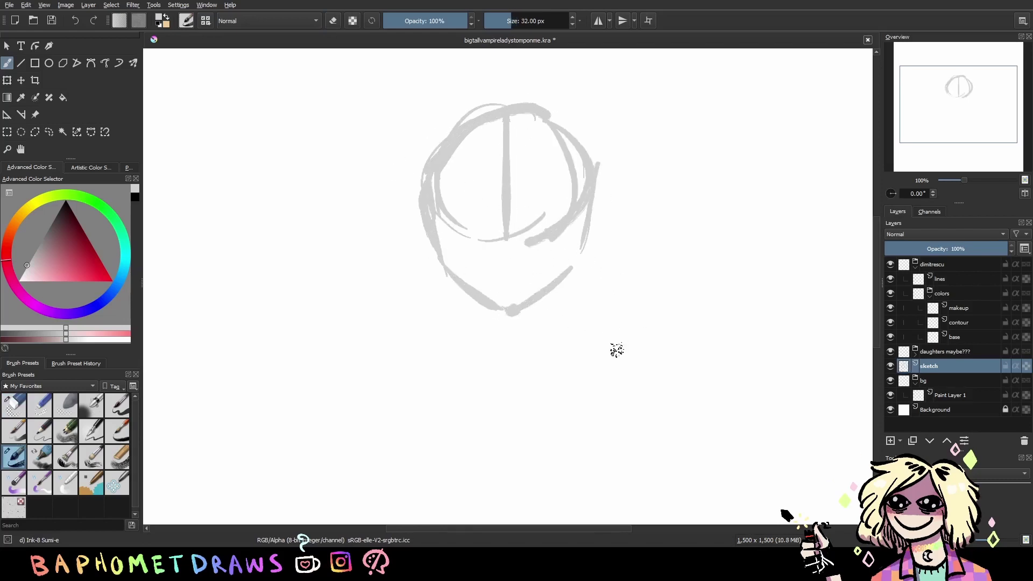
pyautogui.hotkey('ctrl', 's')
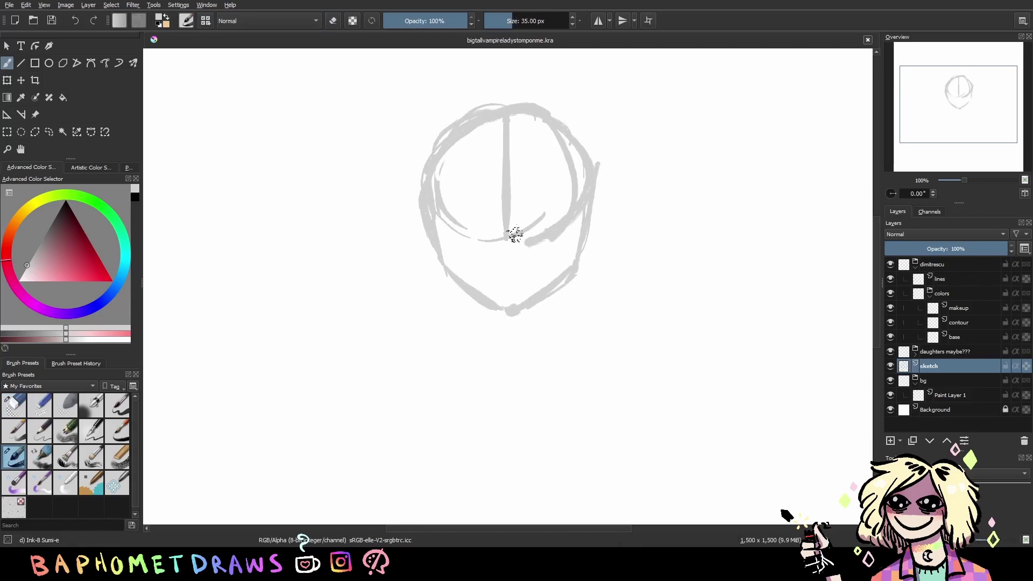
# Draw the long diagonal hat-brim line across the head, undoing misplaced attempts
pyautogui.moveTo(226, 260)
pyautogui.mouseDown()
pyautogui.moveTo(696, 131)
pyautogui.moveTo(409, 214)
pyautogui.moveTo(635, 114)
pyautogui.mouseUp()
pyautogui.hotkey('ctrl', 'z')
pyautogui.moveTo(423, 223)
pyautogui.mouseDown()
pyautogui.moveTo(270, 267)
pyautogui.moveTo(570, 168)
pyautogui.mouseUp()
pyautogui.hotkey('ctrl', 'z')
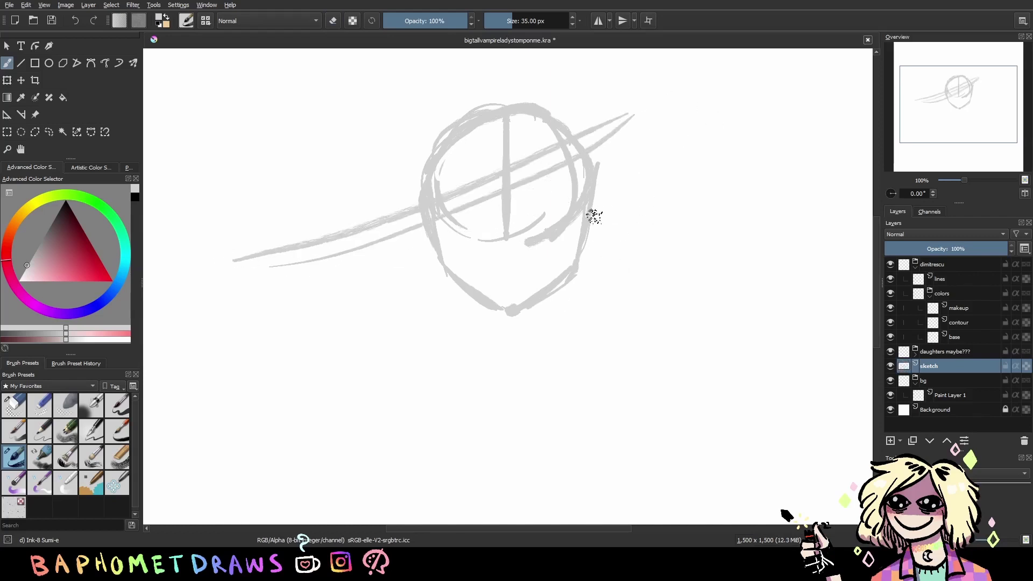
pyautogui.moveTo(259, 289); pyautogui.dragTo(703, 76)
# Add parallel brim strokes and define the brim's upper and lower-left edges
pyautogui.moveTo(511, 213); pyautogui.dragTo(729, 60)
pyautogui.moveTo(667, 156)
pyautogui.mouseDown()
pyautogui.moveTo(710, 101)
pyautogui.moveTo(582, 271)
pyautogui.mouseUp()
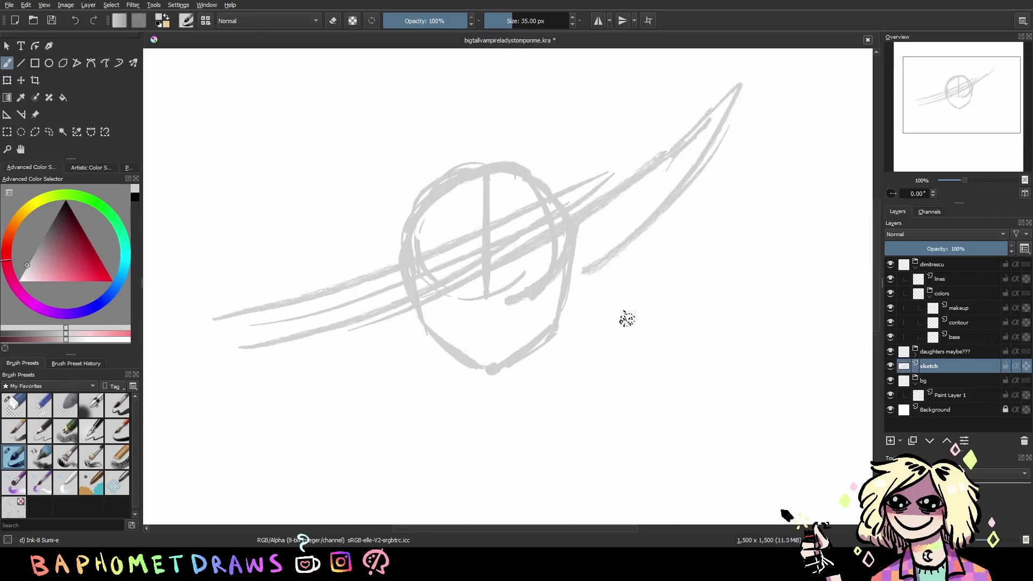
pyautogui.moveTo(226, 345); pyautogui.dragTo(429, 337)
pyautogui.moveTo(214, 338)
pyautogui.mouseDown()
pyautogui.moveTo(289, 345)
pyautogui.moveTo(401, 245)
pyautogui.mouseUp()
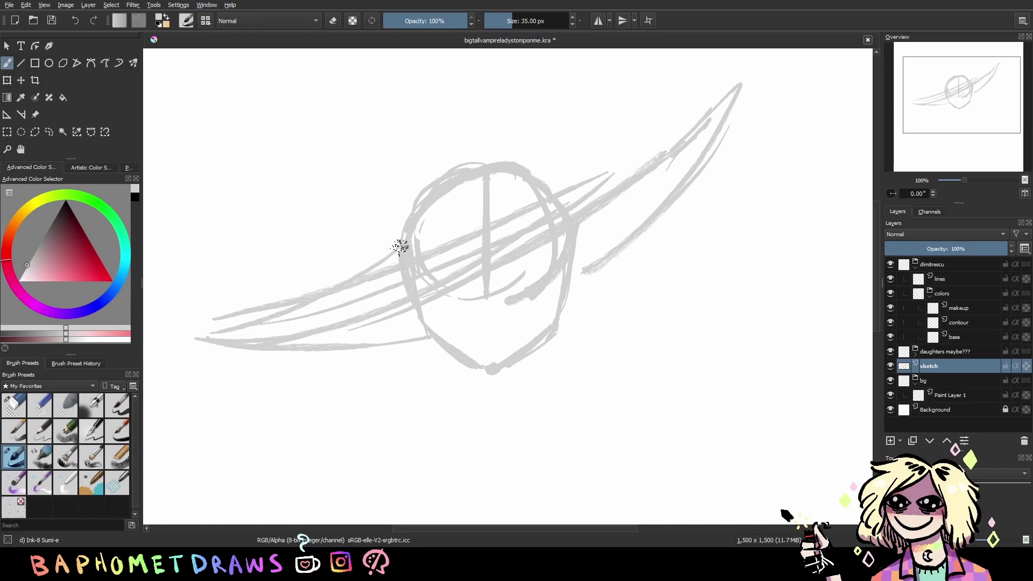
pyautogui.moveTo(535, 177); pyautogui.dragTo(730, 93)
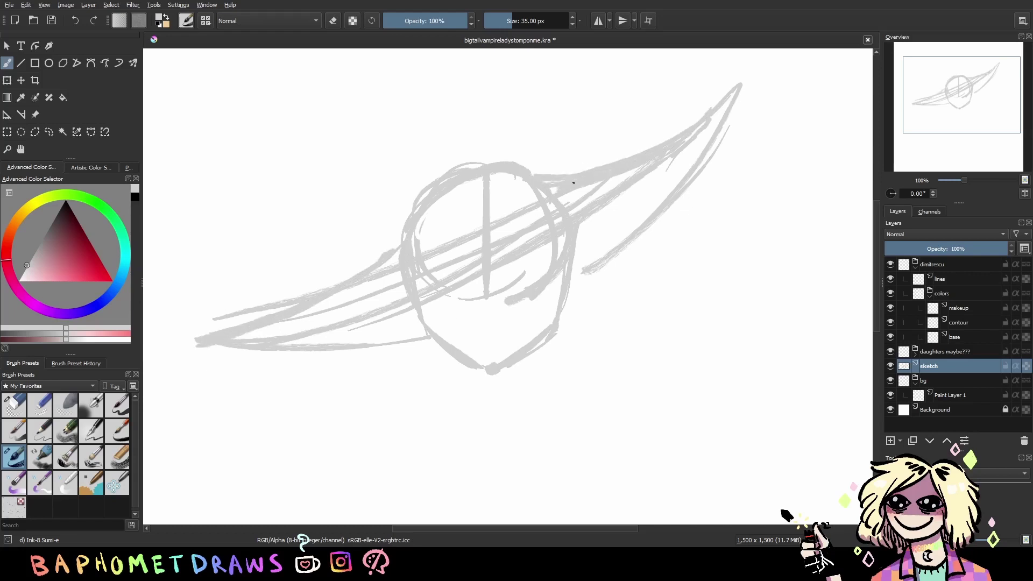
# Erase stray strokes along the brim top, then arc over the head and strengthen its left edge
pyautogui.press('e')
pyautogui.moveTo(543, 176); pyautogui.dragTo(672, 139)
pyautogui.press('e')
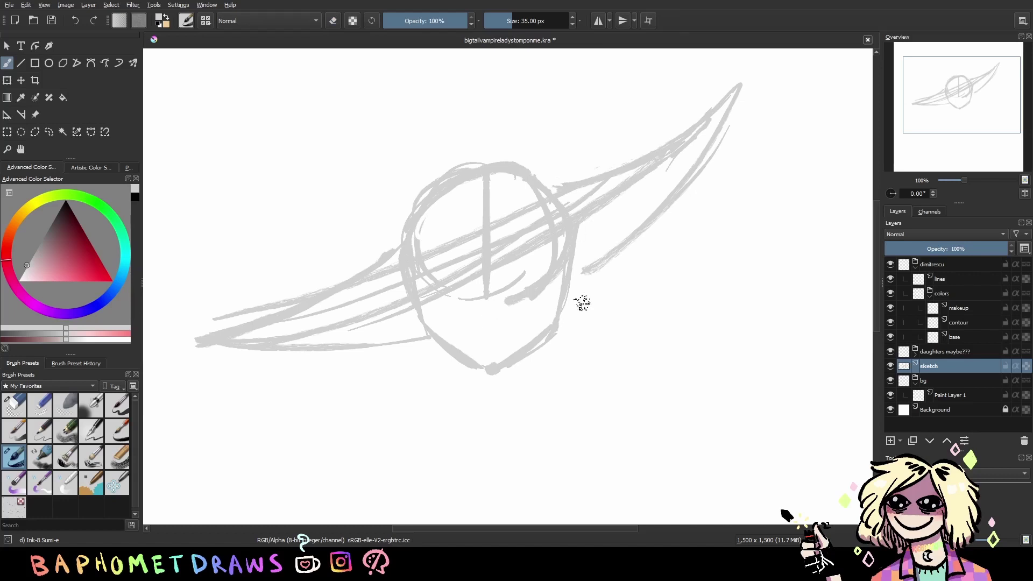
pyautogui.moveTo(404, 246)
pyautogui.mouseDown()
pyautogui.moveTo(401, 221)
pyautogui.moveTo(564, 177)
pyautogui.mouseUp()
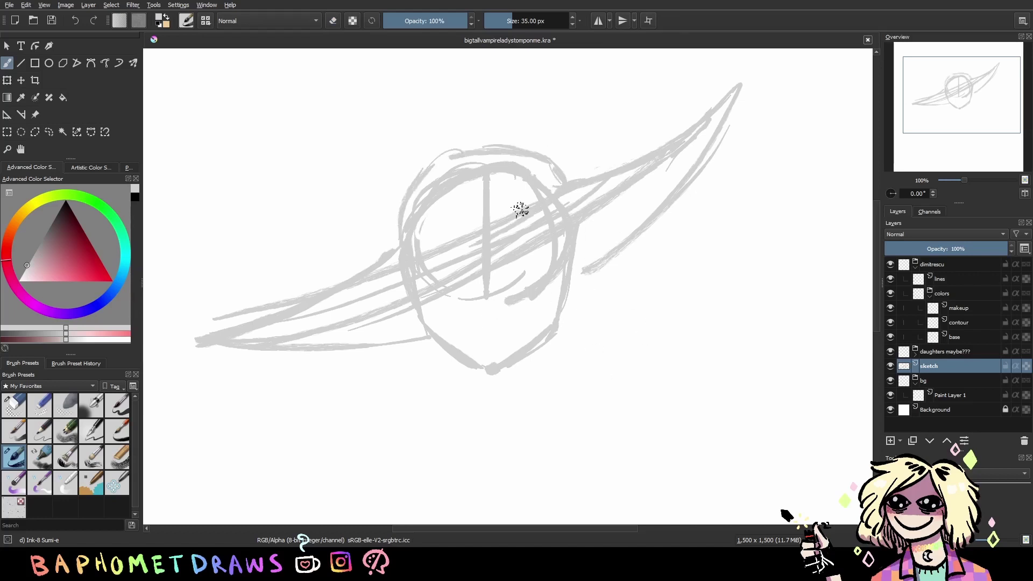
pyautogui.moveTo(398, 203)
pyautogui.mouseDown()
pyautogui.moveTo(395, 258)
pyautogui.moveTo(485, 144)
pyautogui.moveTo(565, 177)
pyautogui.moveTo(491, 161)
pyautogui.moveTo(417, 246)
pyautogui.mouseUp()
# Erase the construction lines inside the hat dome and draw its lower edge and band
pyautogui.press('e')
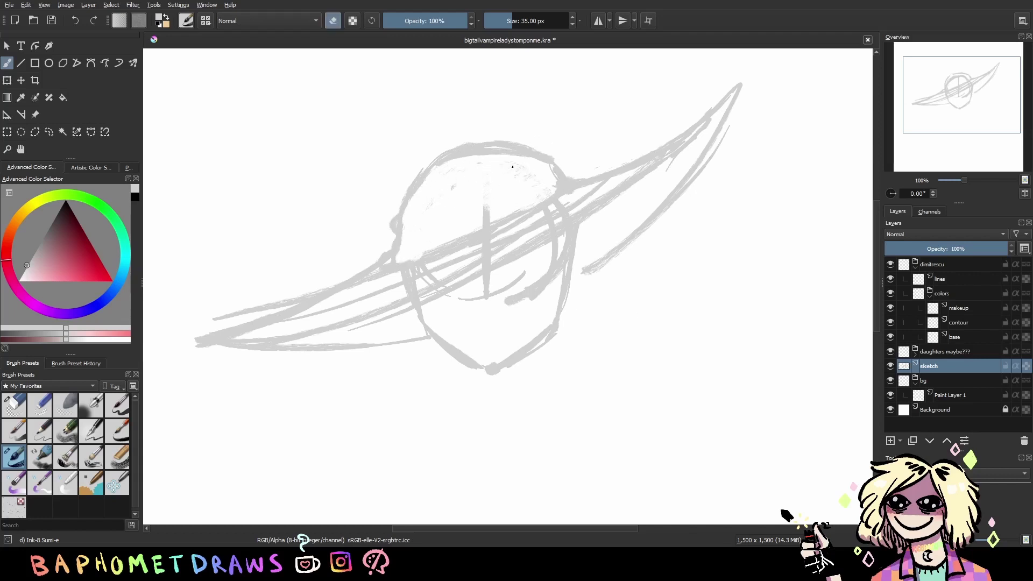
pyautogui.moveTo(563, 200)
pyautogui.mouseDown()
pyautogui.moveTo(457, 258)
pyautogui.moveTo(291, 318)
pyautogui.mouseUp()
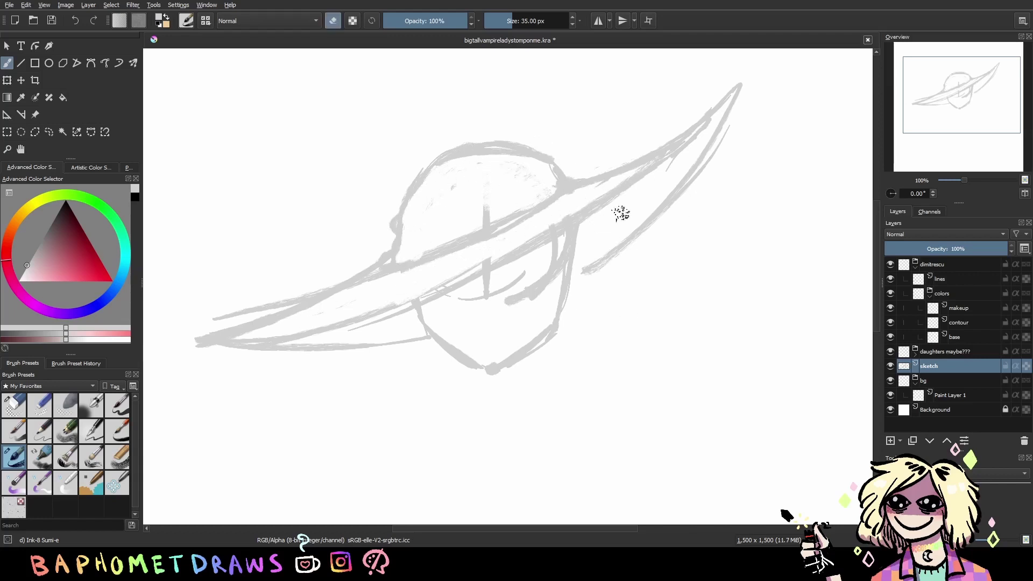
pyautogui.press('e')
pyautogui.moveTo(422, 264)
pyautogui.mouseDown()
pyautogui.moveTo(530, 231)
pyautogui.moveTo(429, 258)
pyautogui.mouseUp()
pyautogui.press('e')
pyautogui.moveTo(559, 194); pyautogui.dragTo(422, 253)
pyautogui.press('e')
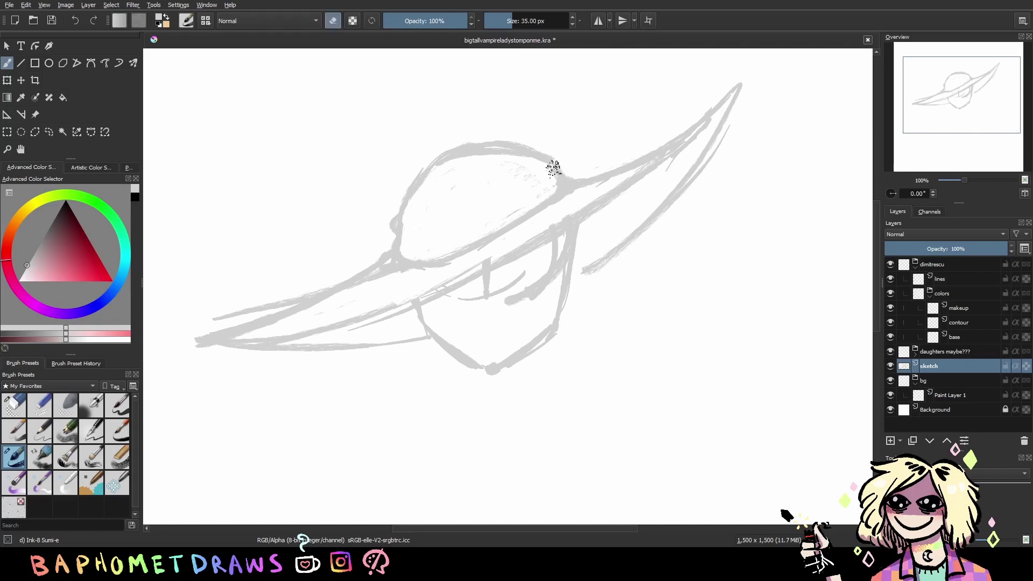
pyautogui.moveTo(559, 180); pyautogui.dragTo(404, 252)
pyautogui.moveTo(524, 189)
pyautogui.mouseDown()
pyautogui.moveTo(438, 207)
pyautogui.moveTo(438, 144)
pyautogui.moveTo(570, 178)
pyautogui.mouseUp()
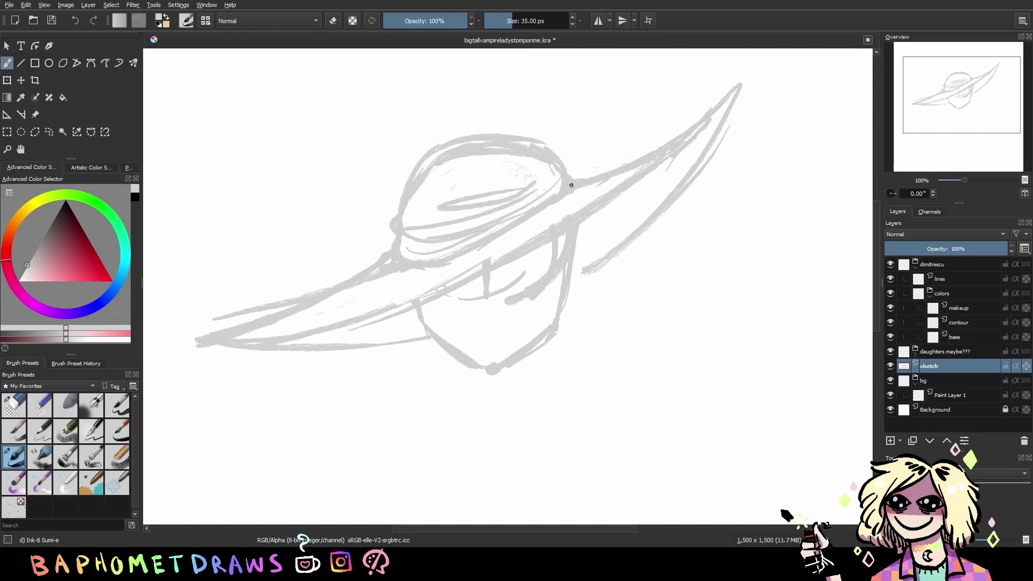
# Reshape the dome's top and right edge and erase the dark curve on the face
pyautogui.press('e')
pyautogui.moveTo(538, 140); pyautogui.dragTo(409, 199)
pyautogui.press('e')
pyautogui.moveTo(433, 144); pyautogui.dragTo(544, 134)
pyautogui.moveTo(559, 169); pyautogui.dragTo(586, 177)
pyautogui.press('e')
pyautogui.moveTo(562, 248); pyautogui.dragTo(509, 301)
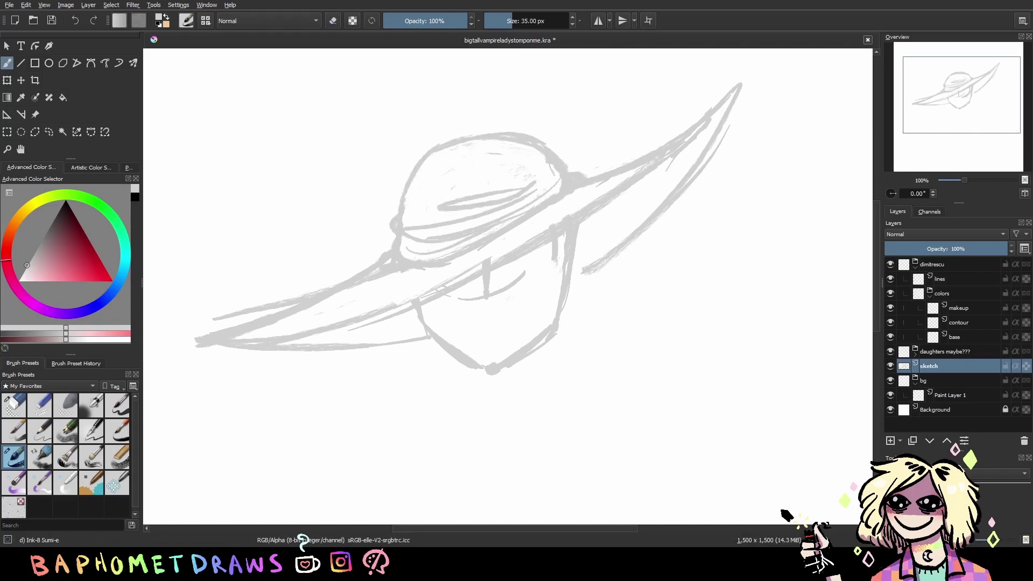
pyautogui.press('e')
pyautogui.hotkey('ctrl', 'z')
pyautogui.hotkey('ctrl', 'z')
pyautogui.hotkey('ctrl', 'z')
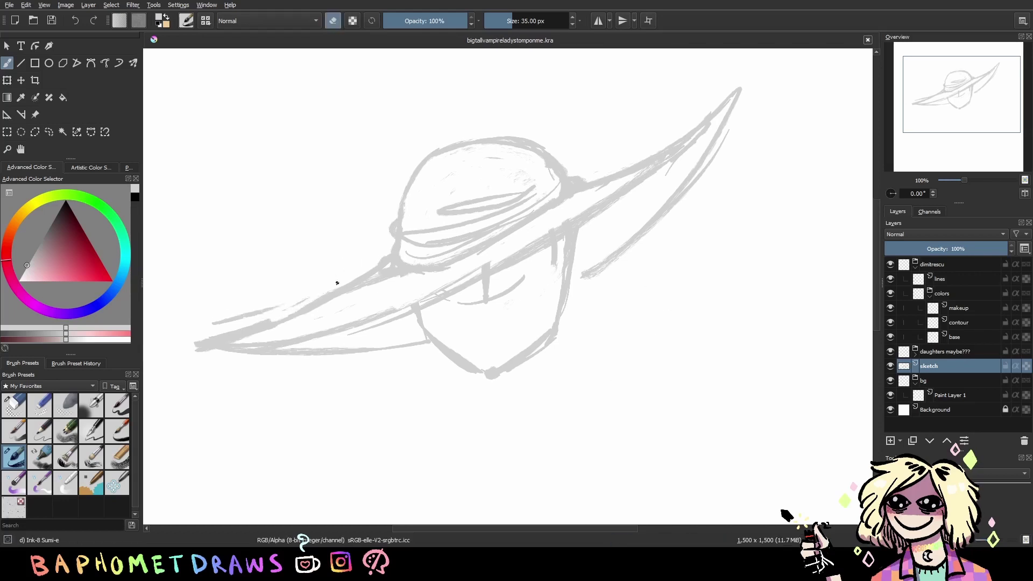
# Redraw the brim's right edge, hatch shading on its underside, and save
pyautogui.moveTo(739, 93); pyautogui.dragTo(581, 279)
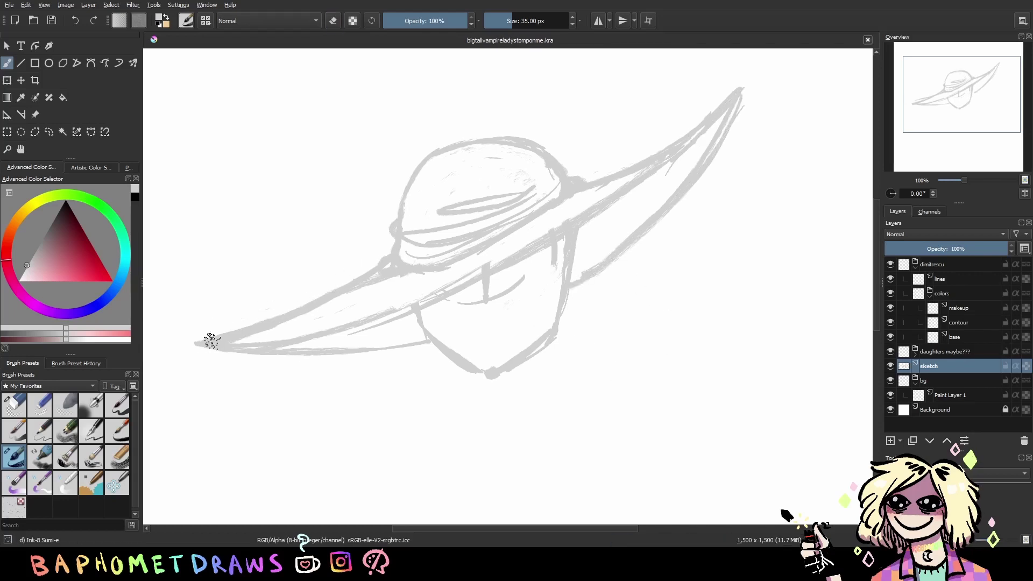
pyautogui.moveTo(411, 303); pyautogui.dragTo(290, 344)
pyautogui.moveTo(586, 244)
pyautogui.mouseDown()
pyautogui.moveTo(627, 191)
pyautogui.moveTo(594, 264)
pyautogui.mouseUp()
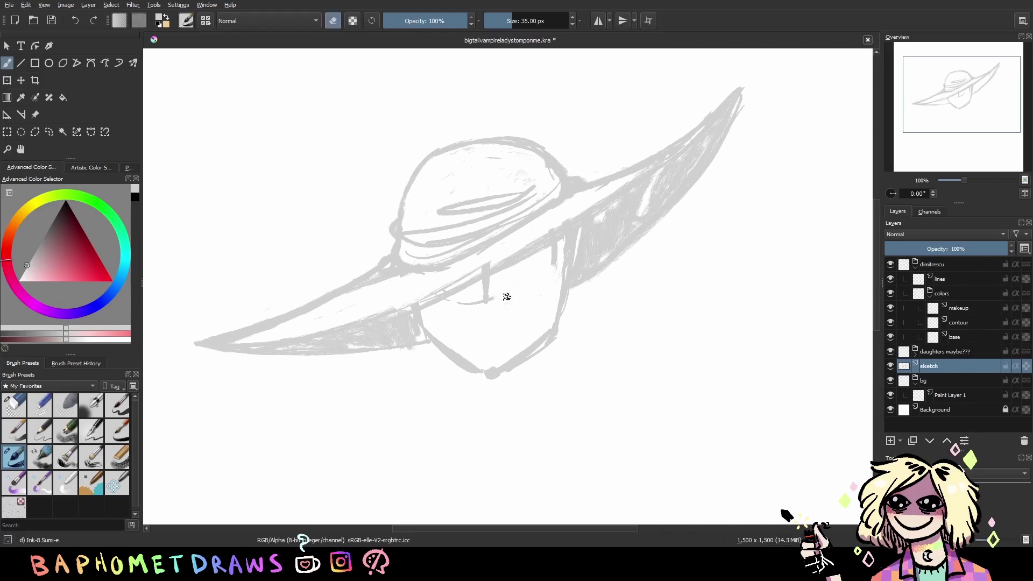
pyautogui.hotkey('ctrl', 's')
# Draw an eye, nose and lips under the brim, then save
pyautogui.moveTo(516, 267)
pyautogui.mouseDown()
pyautogui.moveTo(546, 272)
pyautogui.moveTo(527, 275)
pyautogui.mouseUp()
pyautogui.moveTo(472, 304)
pyautogui.mouseDown()
pyautogui.moveTo(484, 314)
pyautogui.moveTo(511, 309)
pyautogui.moveTo(500, 261)
pyautogui.moveTo(473, 294)
pyautogui.moveTo(333, 328)
pyautogui.moveTo(495, 270)
pyautogui.mouseUp()
pyautogui.press('e')
pyautogui.press('e')
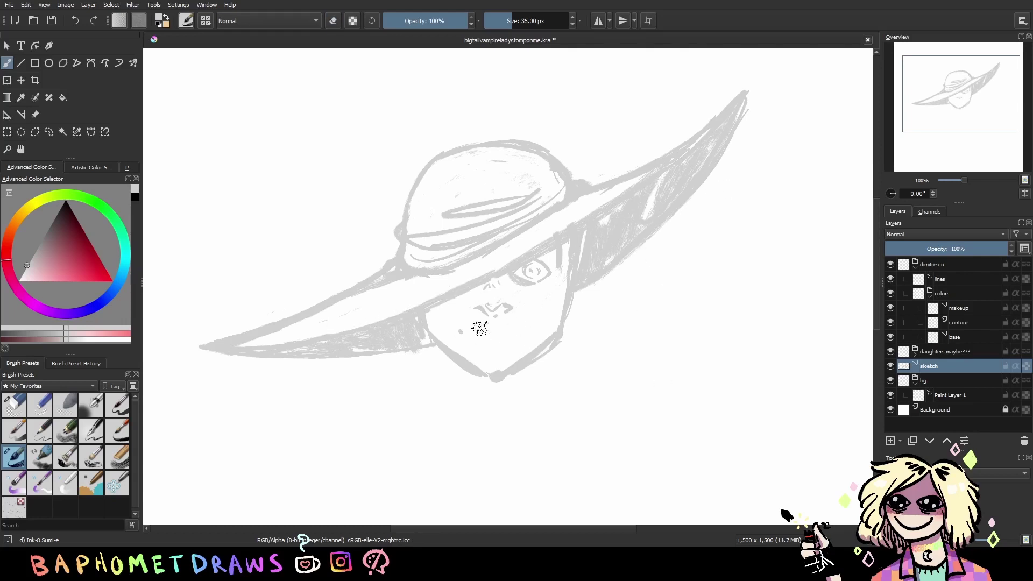
pyautogui.moveTo(459, 325); pyautogui.dragTo(486, 326)
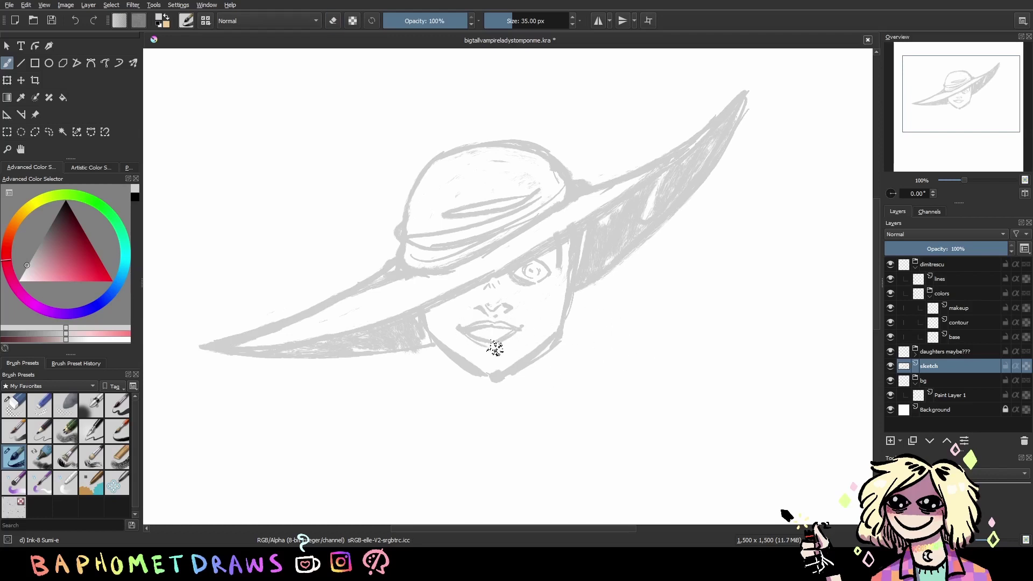
pyautogui.hotkey('ctrl', 's')
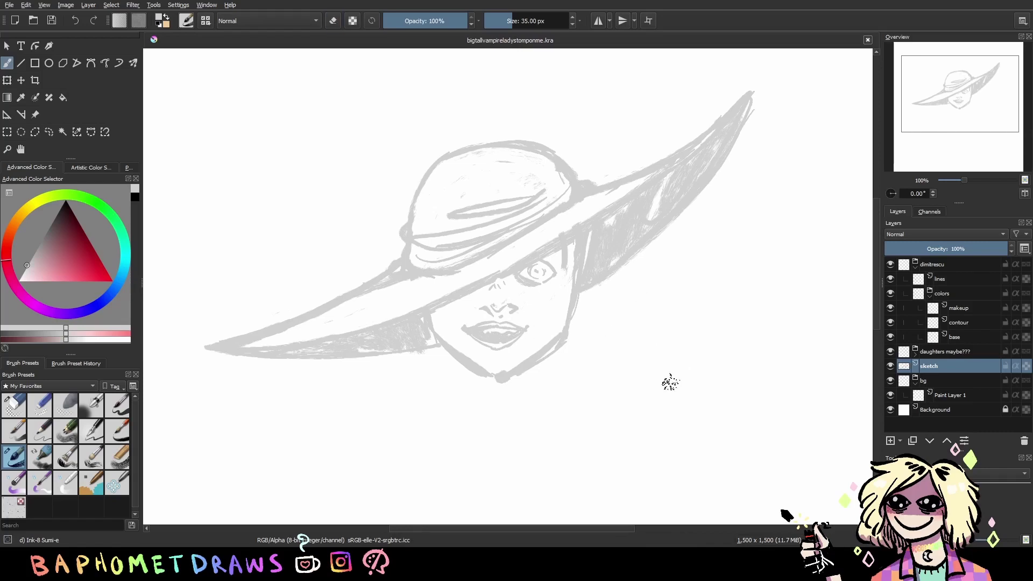
# Touch up the mouth lines and the face's right edge, saving along the way
pyautogui.moveTo(505, 336); pyautogui.dragTo(483, 337)
pyautogui.hotkey('ctrl', 's')
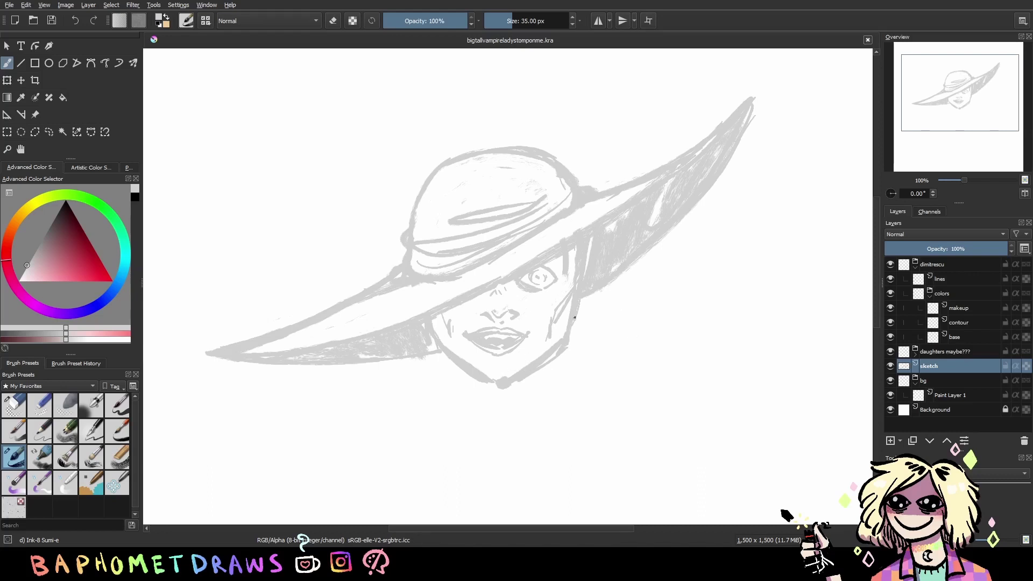
pyautogui.moveTo(587, 267); pyautogui.dragTo(587, 312)
pyautogui.press('e')
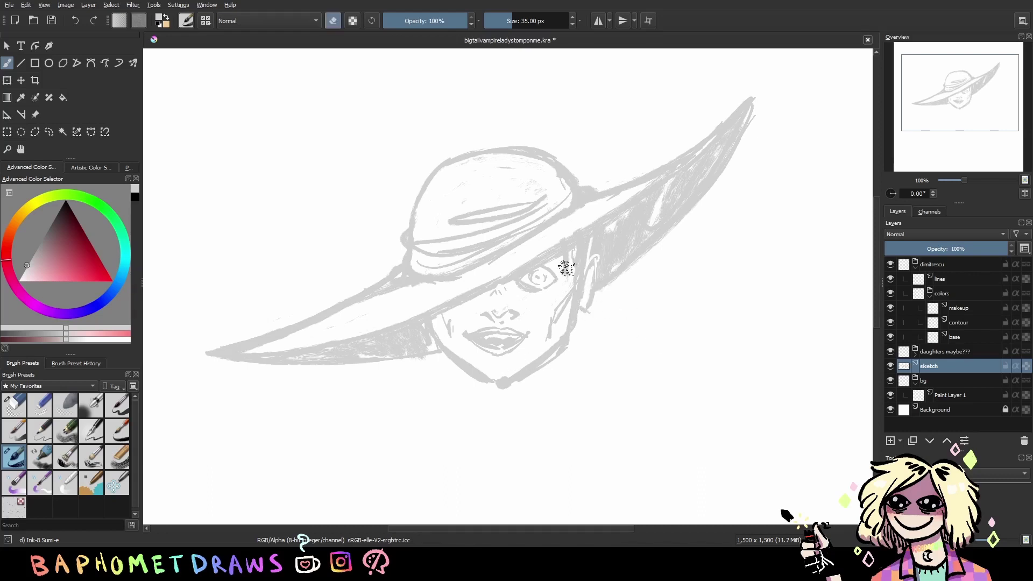
pyautogui.press('e')
# With the canvas mirrored, redraw the jawline, erase the old mouth and chin, and draw new lips
pyautogui.press('m')
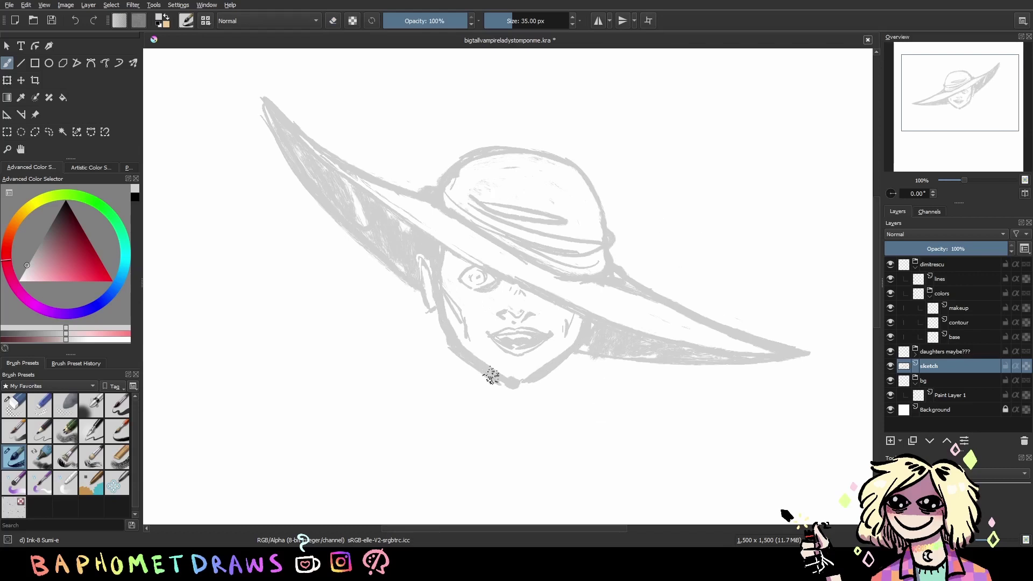
pyautogui.moveTo(488, 373); pyautogui.dragTo(580, 345)
pyautogui.press('e')
pyautogui.moveTo(490, 341)
pyautogui.mouseDown()
pyautogui.moveTo(532, 390)
pyautogui.moveTo(521, 330)
pyautogui.moveTo(463, 348)
pyautogui.moveTo(571, 340)
pyautogui.mouseUp()
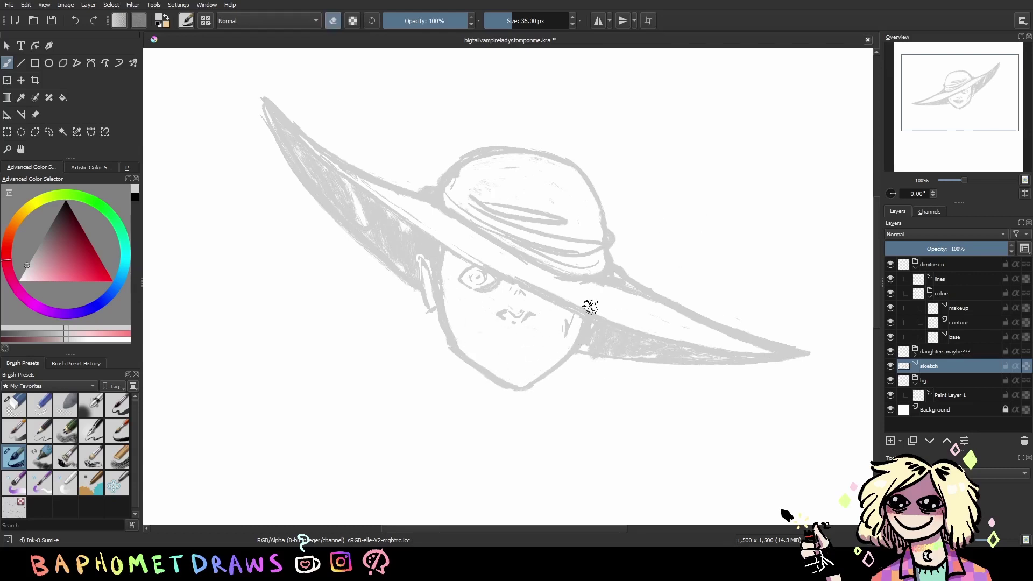
pyautogui.press('m')
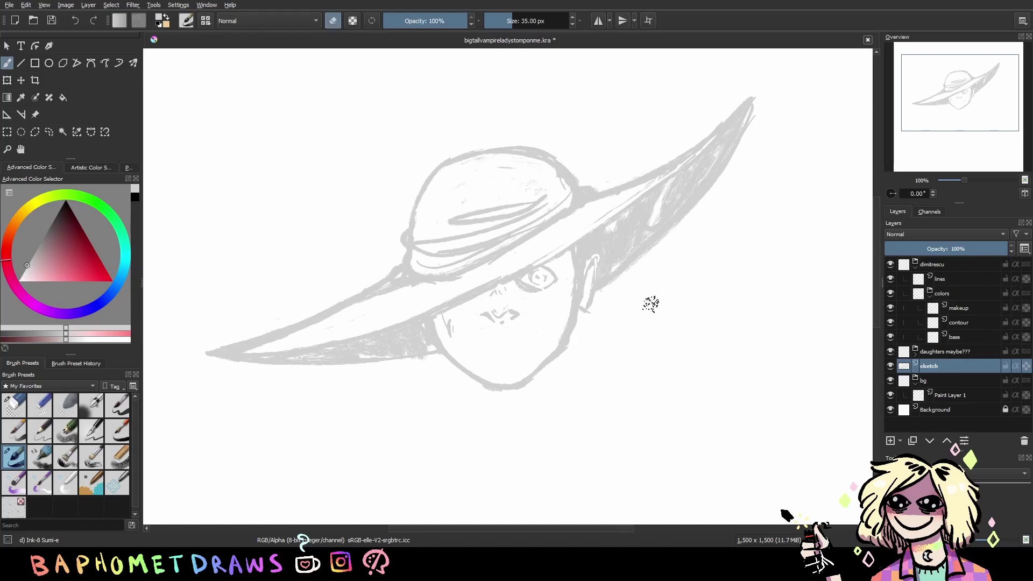
pyautogui.press('e')
pyautogui.moveTo(472, 343)
pyautogui.mouseDown()
pyautogui.moveTo(538, 342)
pyautogui.moveTo(534, 334)
pyautogui.mouseUp()
# Lasso-select the mouth and nudge it into place, checking the face mirrored
pyautogui.press('e')
pyautogui.press('e')
pyautogui.click(49, 132)
pyautogui.press('t')
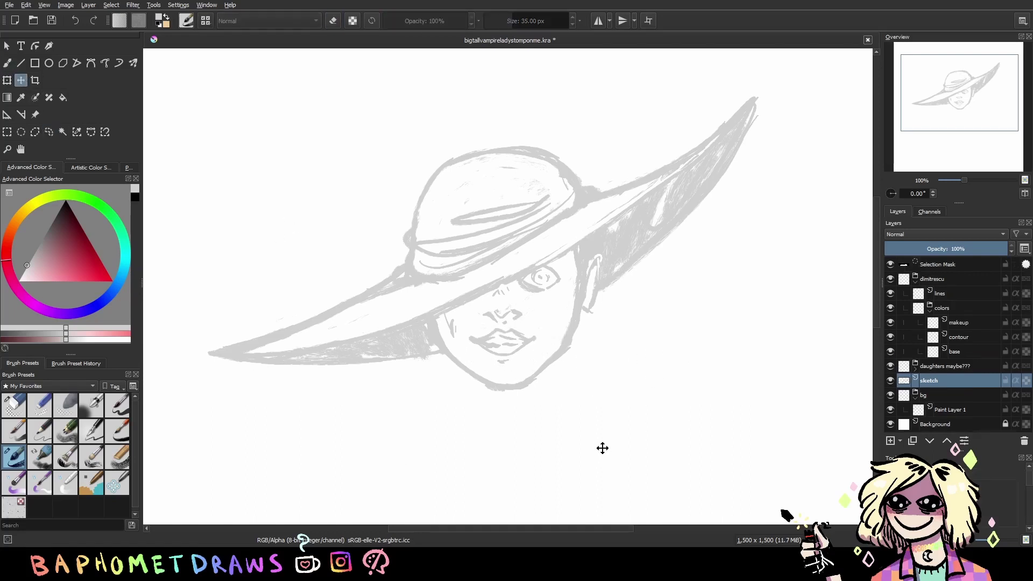
pyautogui.hotkey('ctrl', 'shift', 'a')
pyautogui.press('b')
pyautogui.press('m')
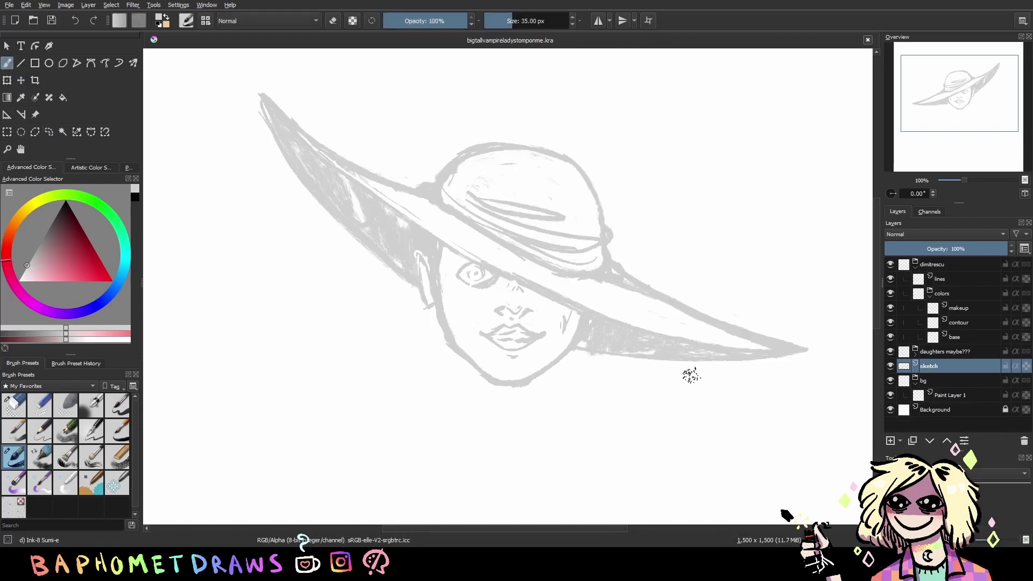
pyautogui.press('e')
pyautogui.press('m')
pyautogui.press('e')
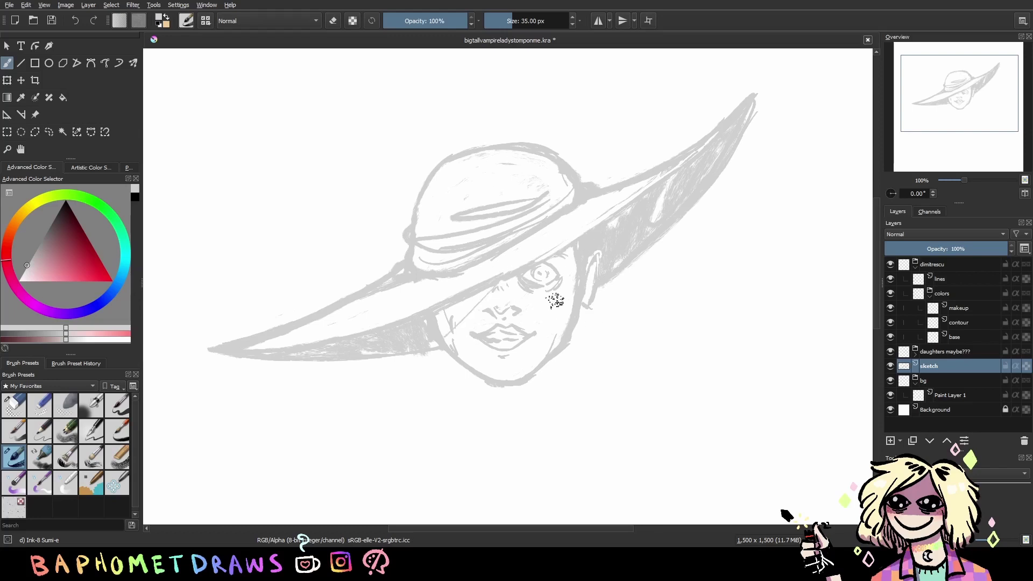
# Draw the neck and collar lines below the face
pyautogui.moveTo(458, 360)
pyautogui.mouseDown()
pyautogui.moveTo(478, 430)
pyautogui.moveTo(419, 444)
pyautogui.moveTo(590, 440)
pyautogui.mouseUp()
pyautogui.moveTo(554, 358)
pyautogui.mouseDown()
pyautogui.moveTo(569, 412)
pyautogui.moveTo(506, 484)
pyautogui.mouseUp()
pyautogui.moveTo(468, 379)
pyautogui.mouseDown()
pyautogui.moveTo(461, 420)
pyautogui.moveTo(406, 446)
pyautogui.mouseUp()
pyautogui.moveTo(542, 479); pyautogui.dragTo(500, 490)
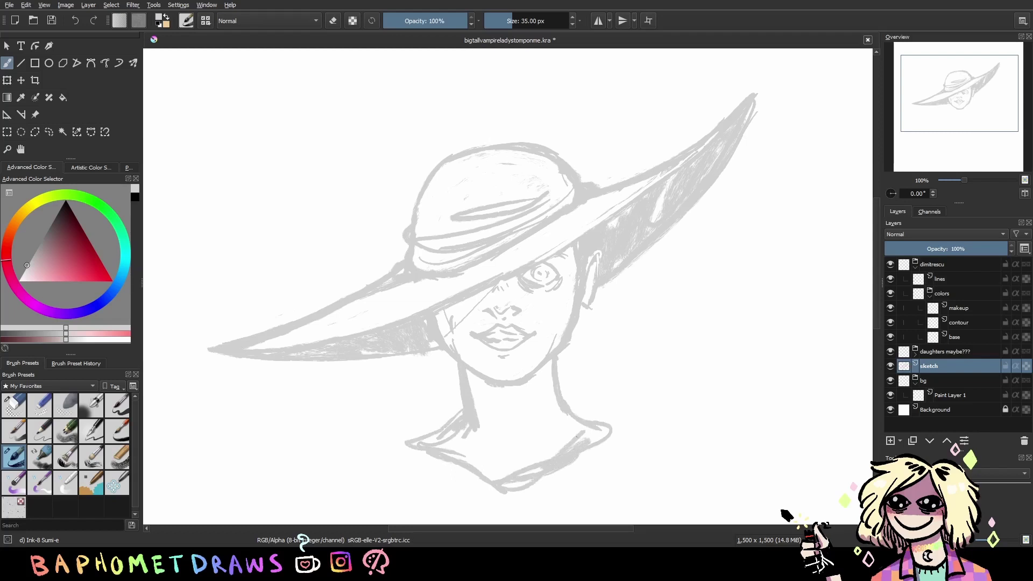
pyautogui.moveTo(557, 360); pyautogui.dragTo(569, 404)
pyautogui.moveTo(570, 409); pyautogui.dragTo(591, 418)
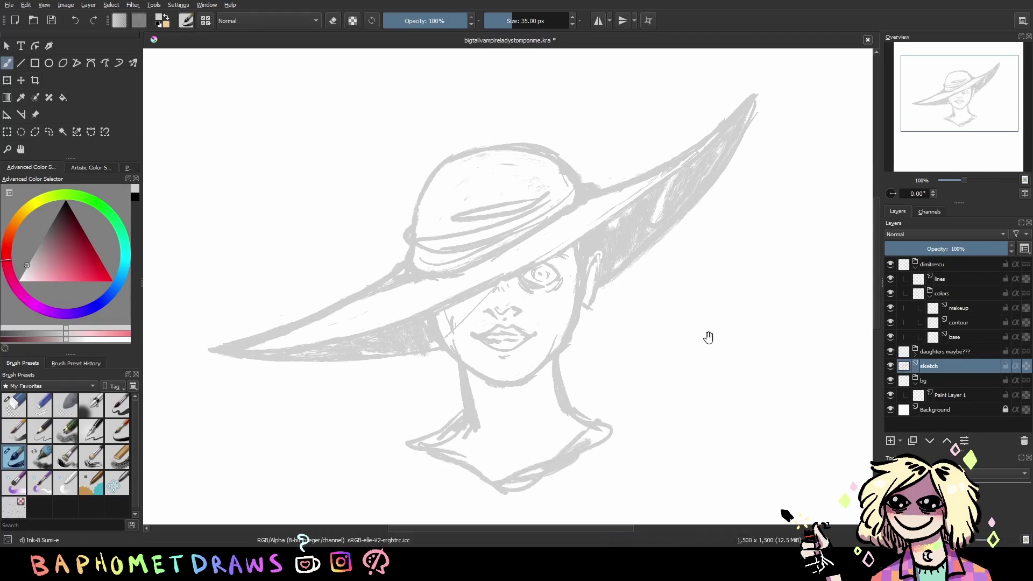
pyautogui.moveTo(707, 336); pyautogui.dragTo(708, 342)
# Draw a looping earring below the ear and curled hair beside the face
pyautogui.moveTo(593, 272); pyautogui.dragTo(578, 259)
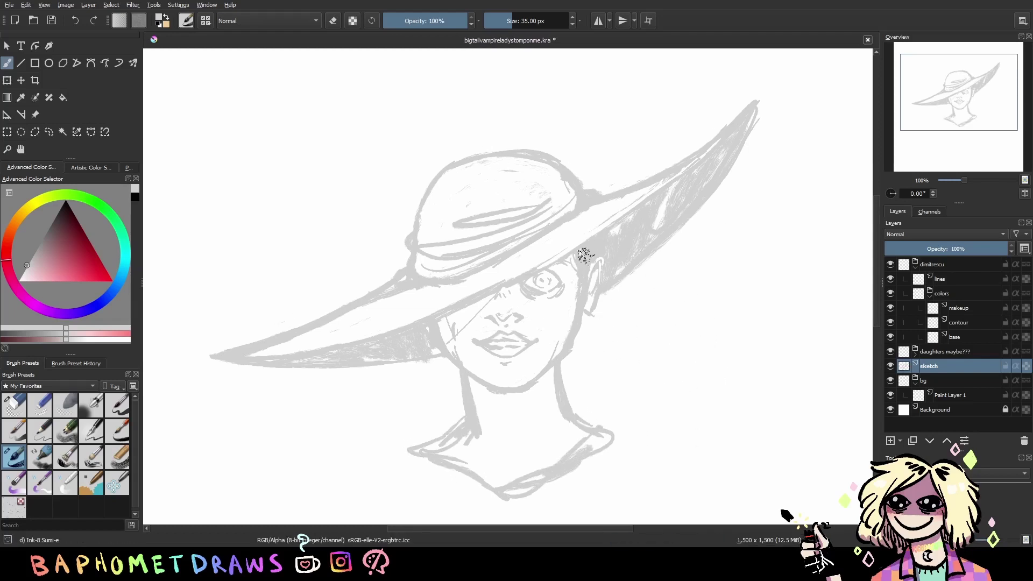
pyautogui.moveTo(575, 338); pyautogui.dragTo(592, 357)
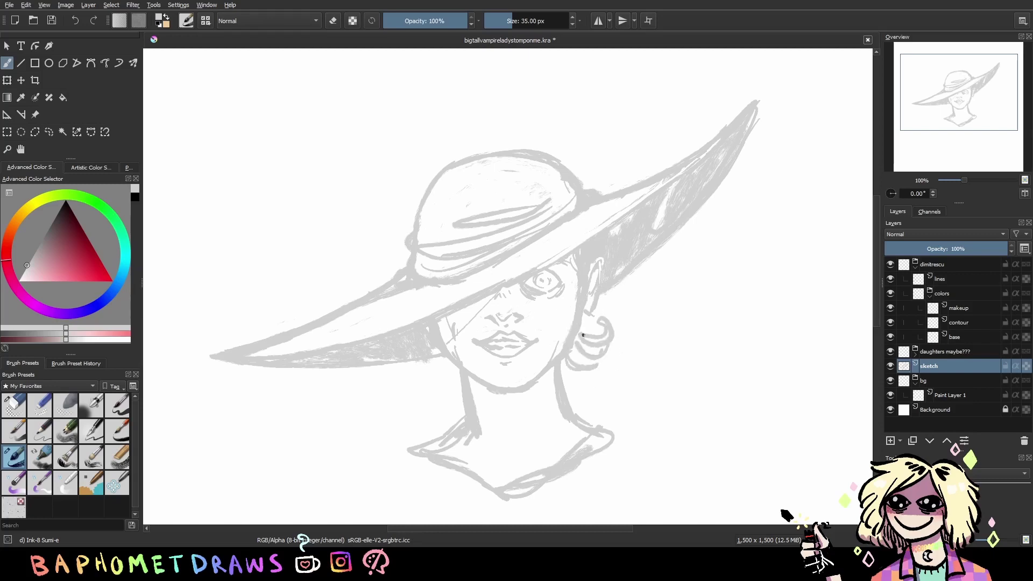
pyautogui.moveTo(605, 309); pyautogui.dragTo(583, 311)
pyautogui.moveTo(456, 371); pyautogui.dragTo(422, 330)
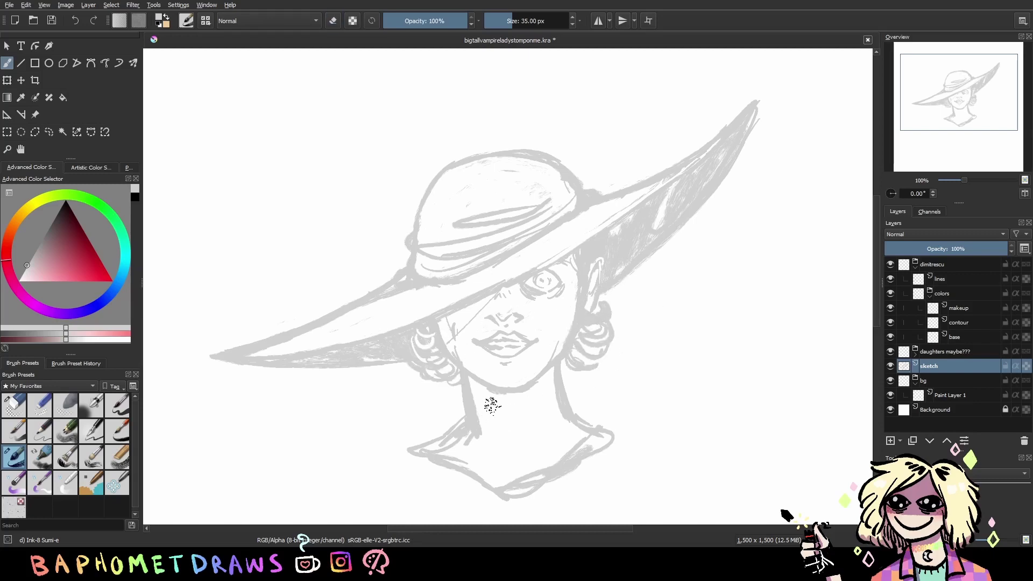
pyautogui.moveTo(562, 370); pyautogui.dragTo(604, 364)
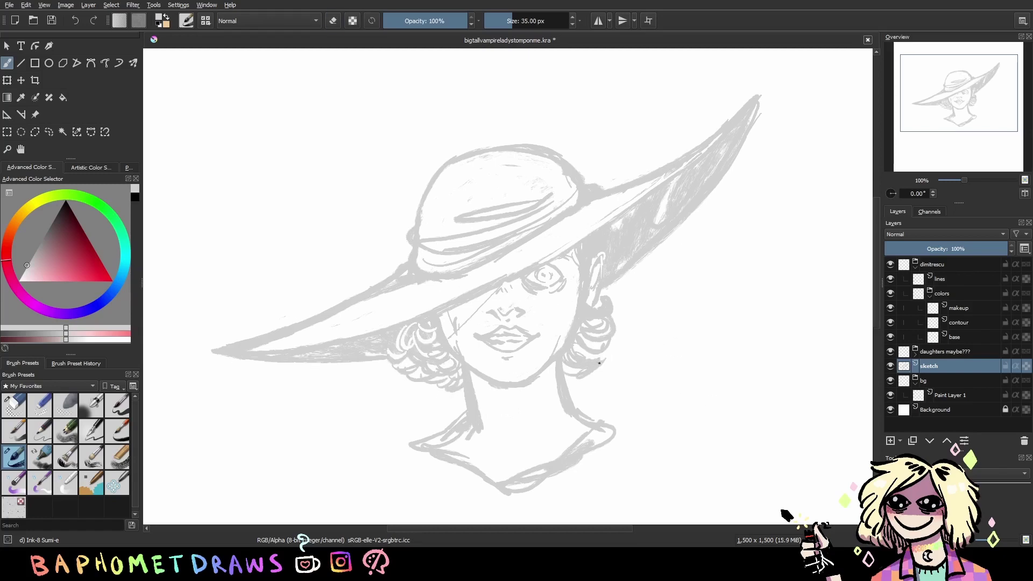
pyautogui.moveTo(608, 353); pyautogui.dragTo(601, 257)
# Zoom out and sketch the shoulders and both arms
pyautogui.scroll(-1, 719, 409)
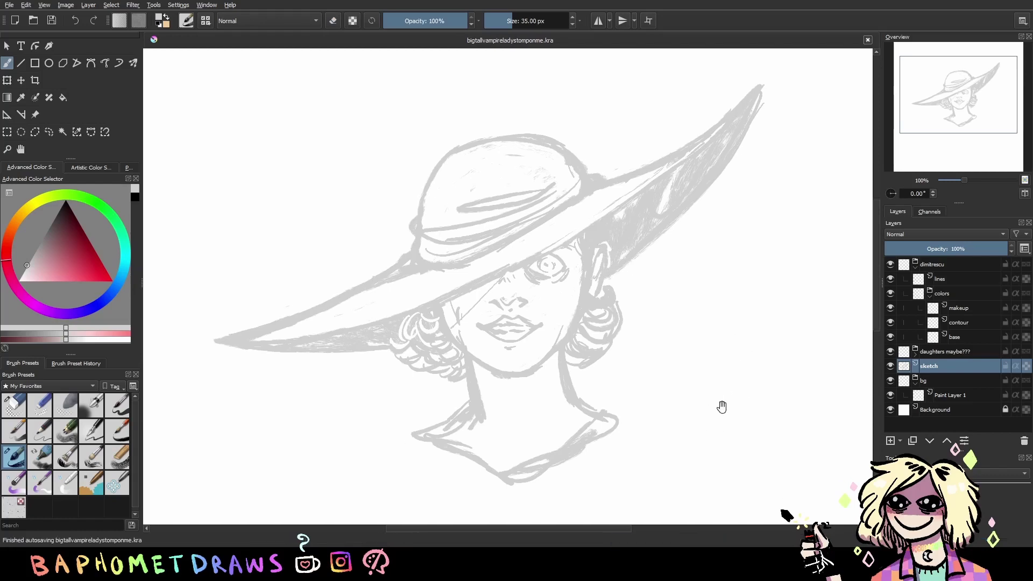
pyautogui.press('-')
pyautogui.moveTo(578, 338)
pyautogui.mouseDown()
pyautogui.moveTo(619, 365)
pyautogui.moveTo(677, 435)
pyautogui.mouseUp()
pyautogui.hotkey('ctrl', 'z')
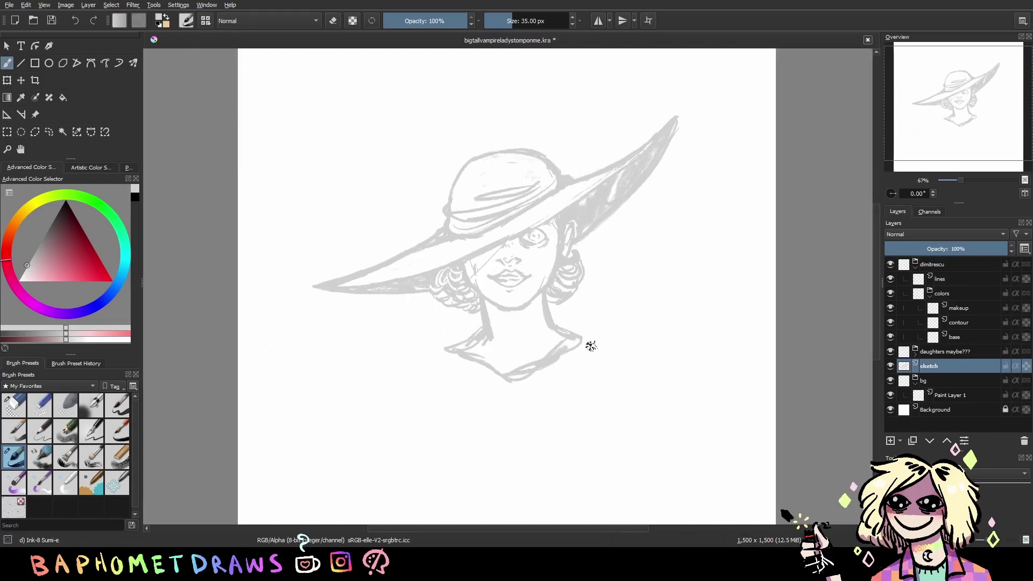
pyautogui.moveTo(581, 339); pyautogui.dragTo(620, 328)
pyautogui.moveTo(621, 334); pyautogui.dragTo(635, 457)
pyautogui.moveTo(647, 423); pyautogui.dragTo(641, 449)
pyautogui.moveTo(455, 341)
pyautogui.mouseDown()
pyautogui.moveTo(388, 356)
pyautogui.moveTo(390, 427)
pyautogui.mouseUp()
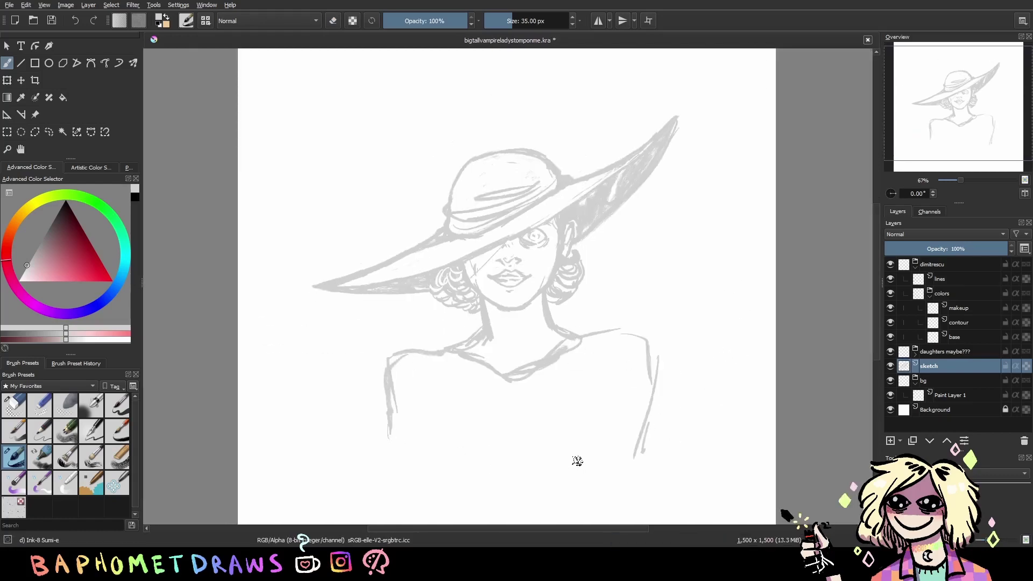
# Outline the camisole's sides and curved bottom edge, then save
pyautogui.moveTo(455, 355); pyautogui.dragTo(451, 414)
pyautogui.moveTo(587, 342); pyautogui.dragTo(578, 428)
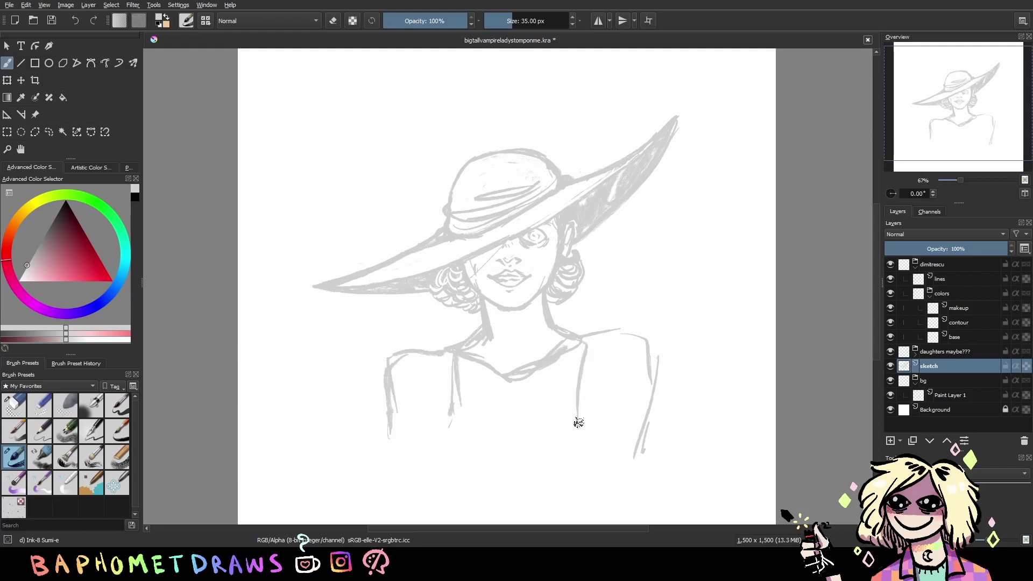
pyautogui.moveTo(442, 431); pyautogui.dragTo(530, 452)
pyautogui.moveTo(521, 450); pyautogui.dragTo(584, 432)
pyautogui.moveTo(455, 353)
pyautogui.mouseDown()
pyautogui.moveTo(435, 440)
pyautogui.moveTo(581, 442)
pyautogui.mouseUp()
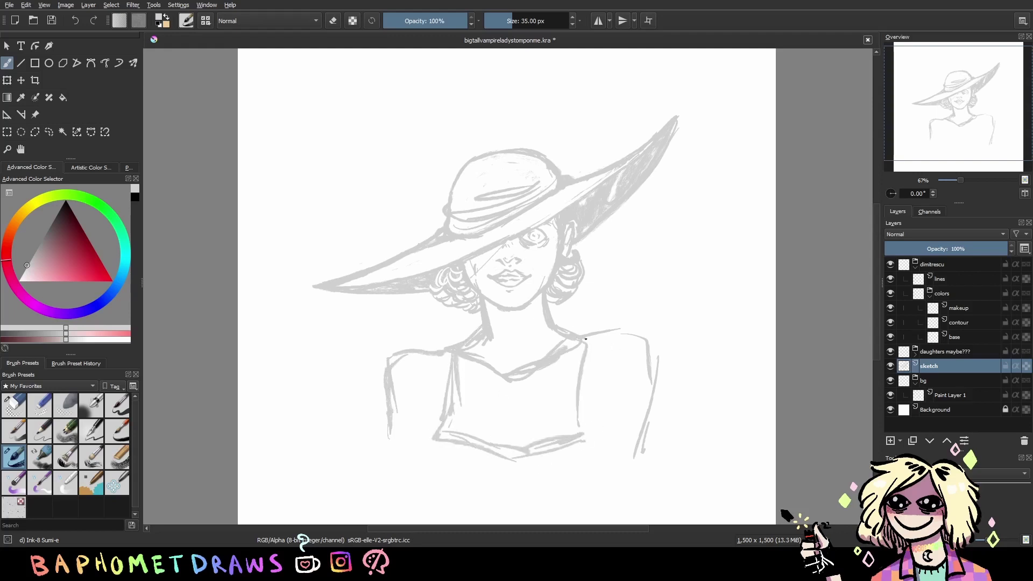
pyautogui.moveTo(568, 328); pyautogui.dragTo(589, 430)
pyautogui.moveTo(591, 393); pyautogui.dragTo(595, 441)
pyautogui.moveTo(449, 345); pyautogui.dragTo(447, 428)
pyautogui.hotkey('ctrl', 's')
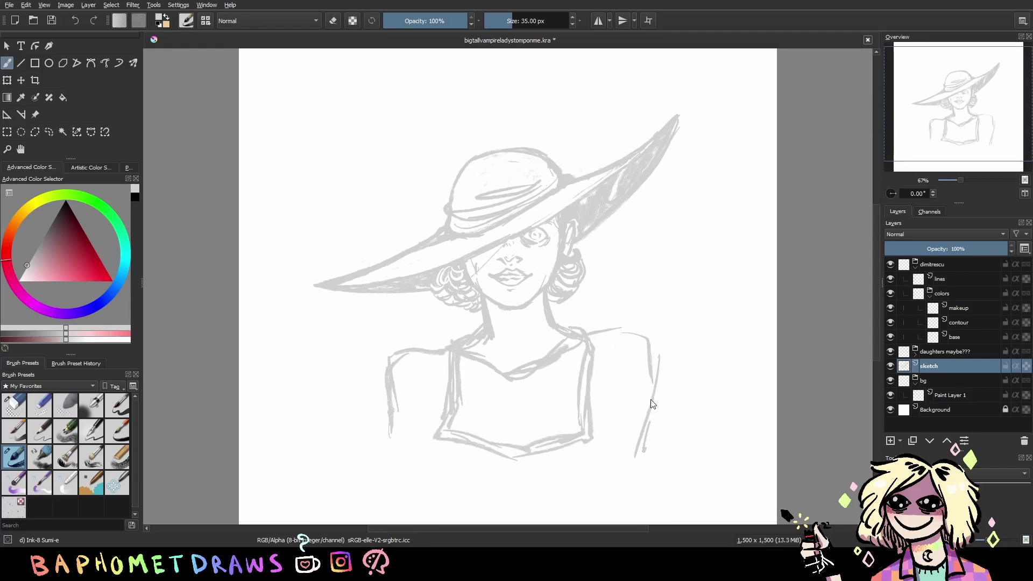
# Erase and redraw the neckline V lighter, then save
pyautogui.press('e')
pyautogui.moveTo(565, 347); pyautogui.dragTo(491, 365)
pyautogui.press('e')
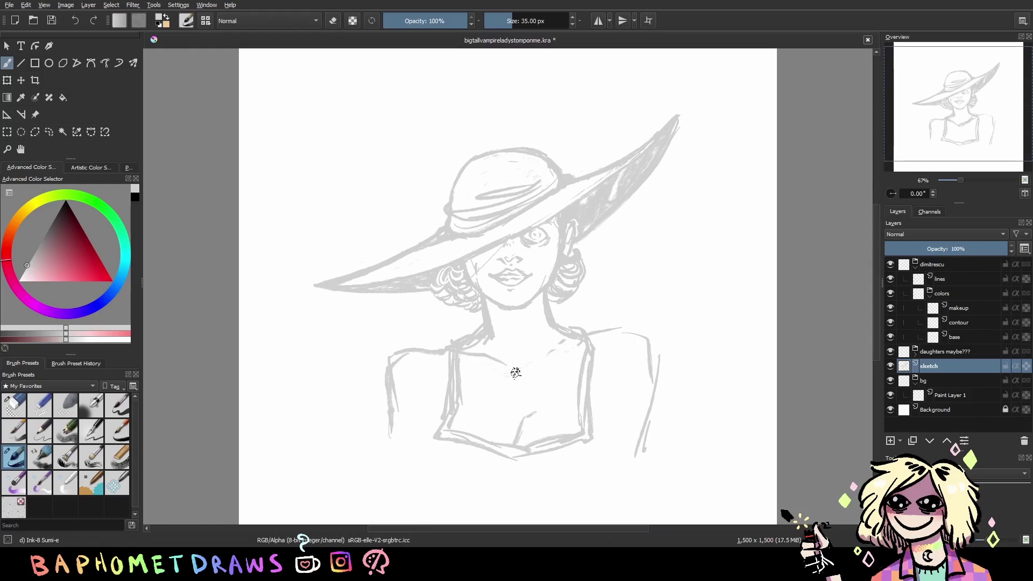
pyautogui.moveTo(581, 342); pyautogui.dragTo(535, 368)
pyautogui.moveTo(537, 409); pyautogui.dragTo(514, 429)
pyautogui.hotkey('ctrl', 's')
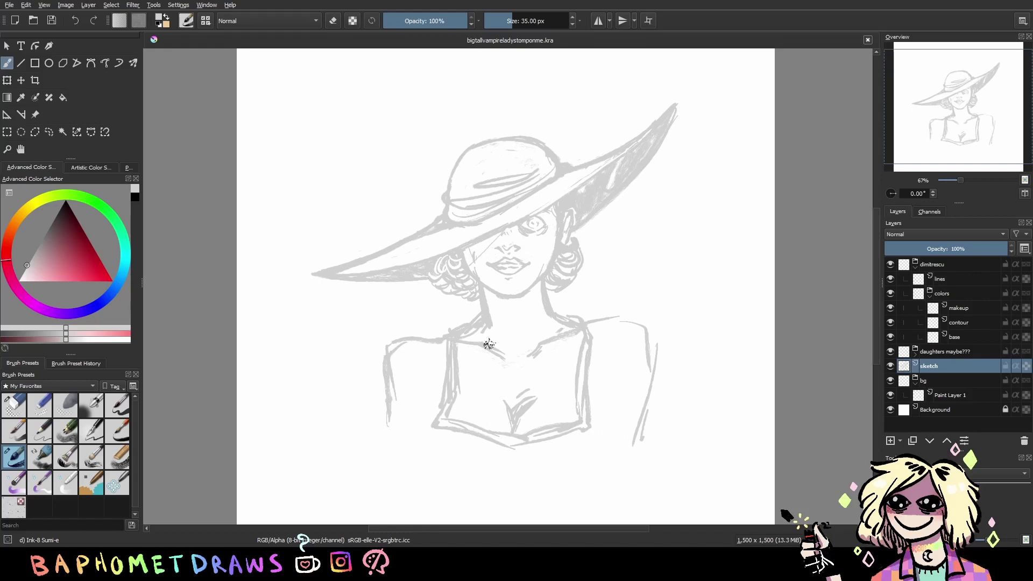
# Draw the two camisole straps, redrawing the left one, and save
pyautogui.moveTo(467, 333); pyautogui.dragTo(460, 397)
pyautogui.moveTo(570, 317); pyautogui.dragTo(568, 405)
pyautogui.press('e')
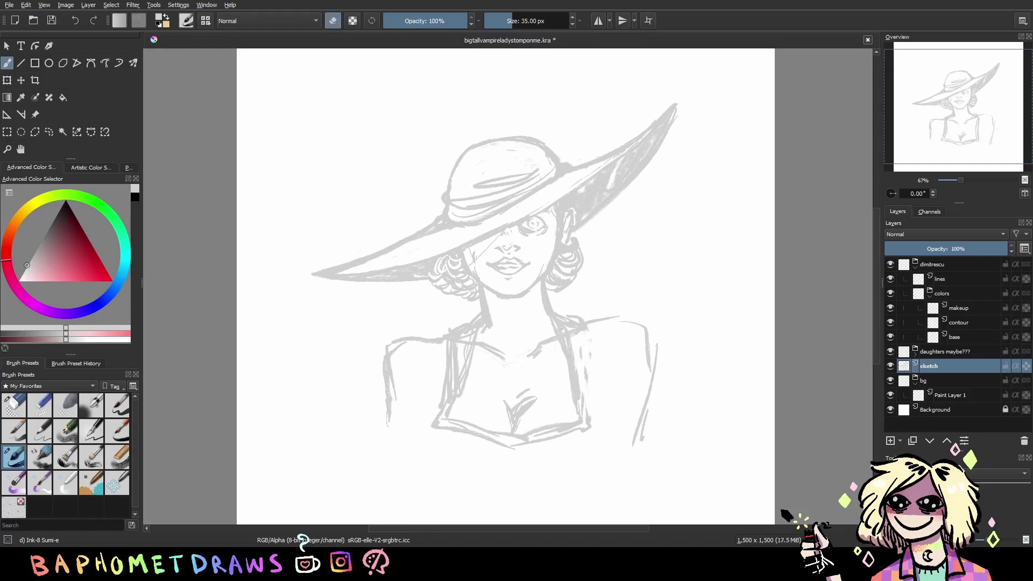
pyautogui.moveTo(460, 345); pyautogui.dragTo(442, 392)
pyautogui.press('e')
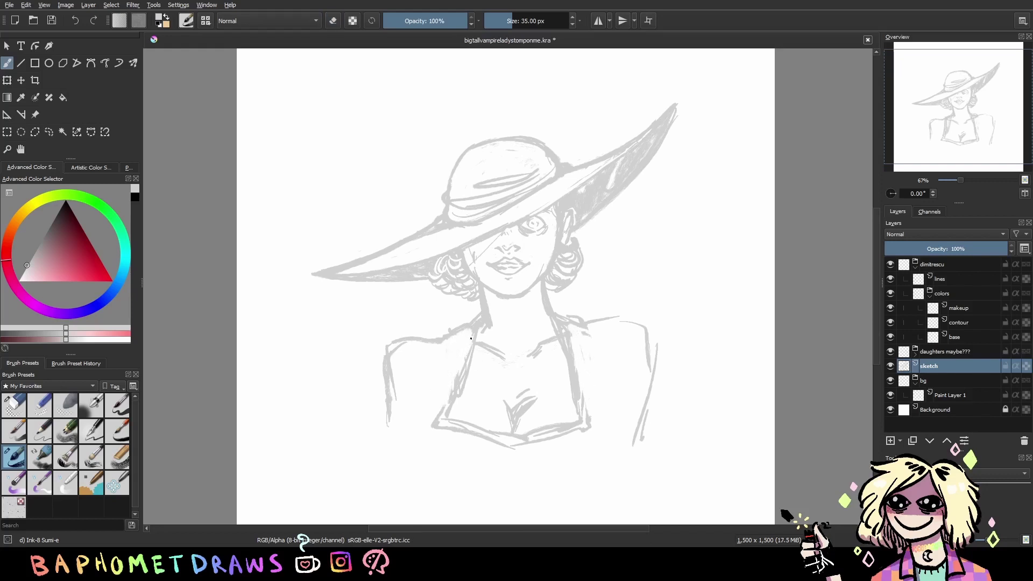
pyautogui.moveTo(471, 330); pyautogui.dragTo(433, 425)
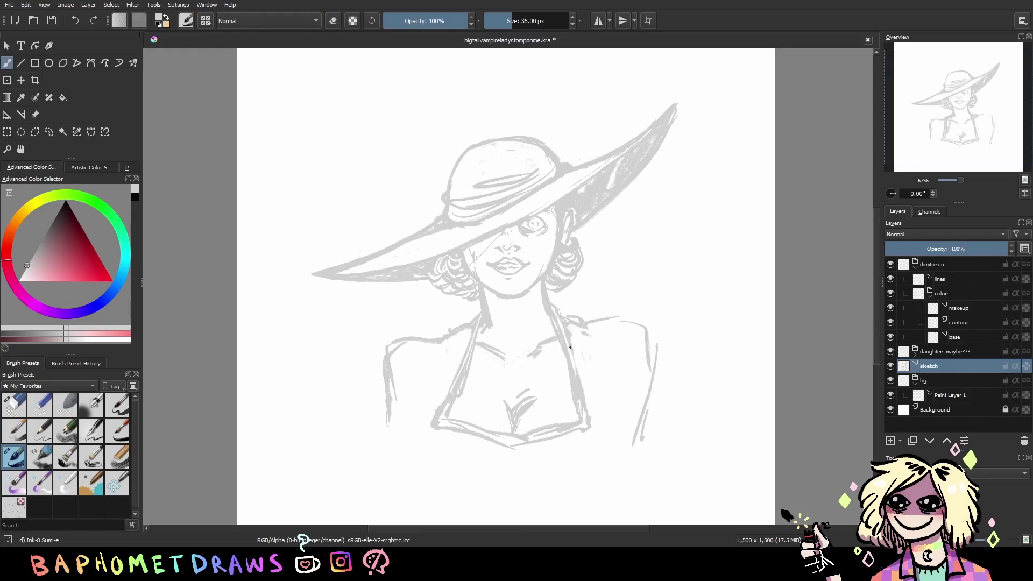
pyautogui.hotkey('ctrl', 's')
# Add strokes along both arms, then draw a choker around the neck
pyautogui.moveTo(609, 337); pyautogui.dragTo(628, 440)
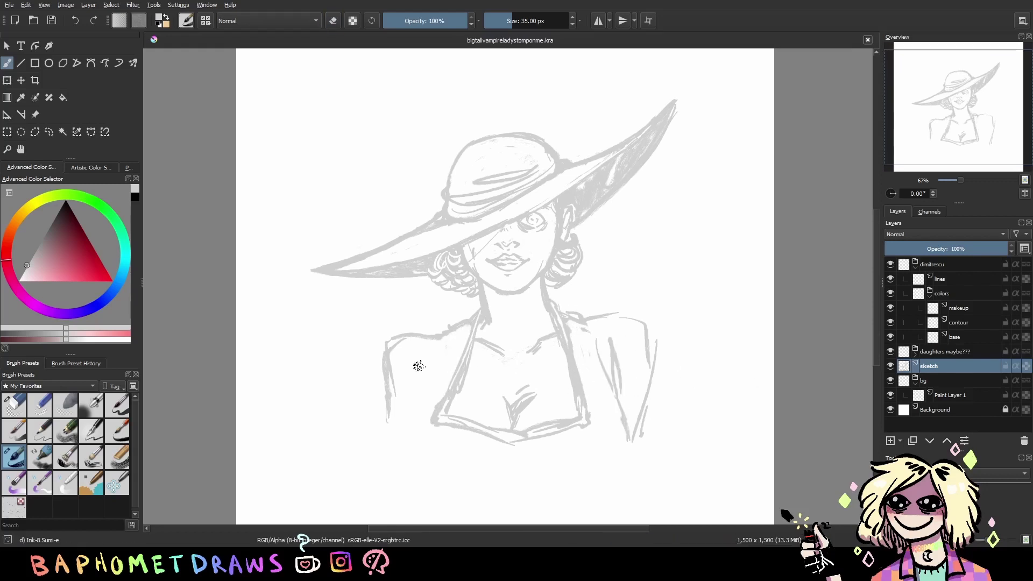
pyautogui.moveTo(413, 355); pyautogui.dragTo(414, 434)
pyautogui.moveTo(654, 339); pyautogui.dragTo(644, 440)
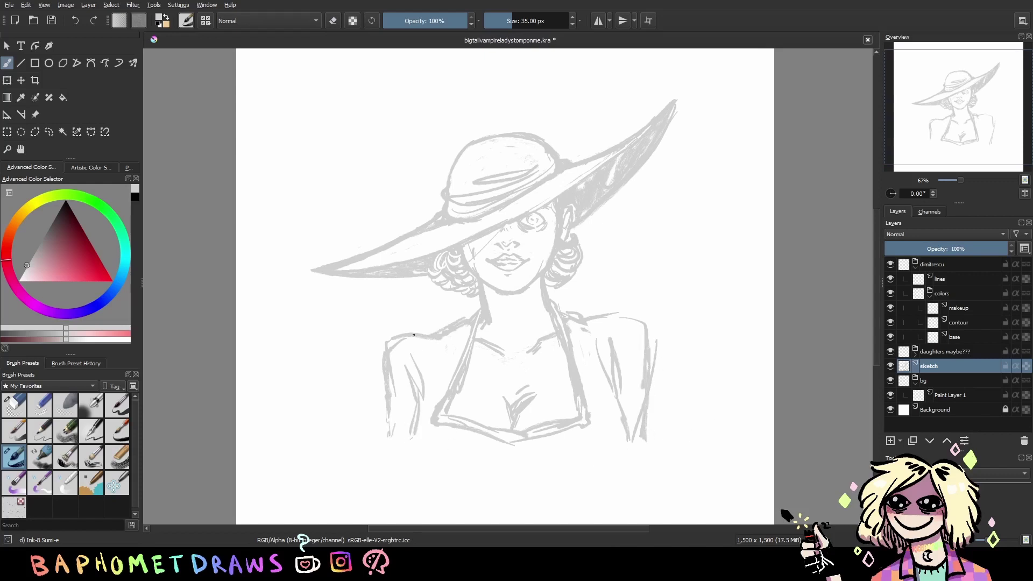
pyautogui.hotkey('ctrl', 'z')
pyautogui.hotkey('ctrl', 'z')
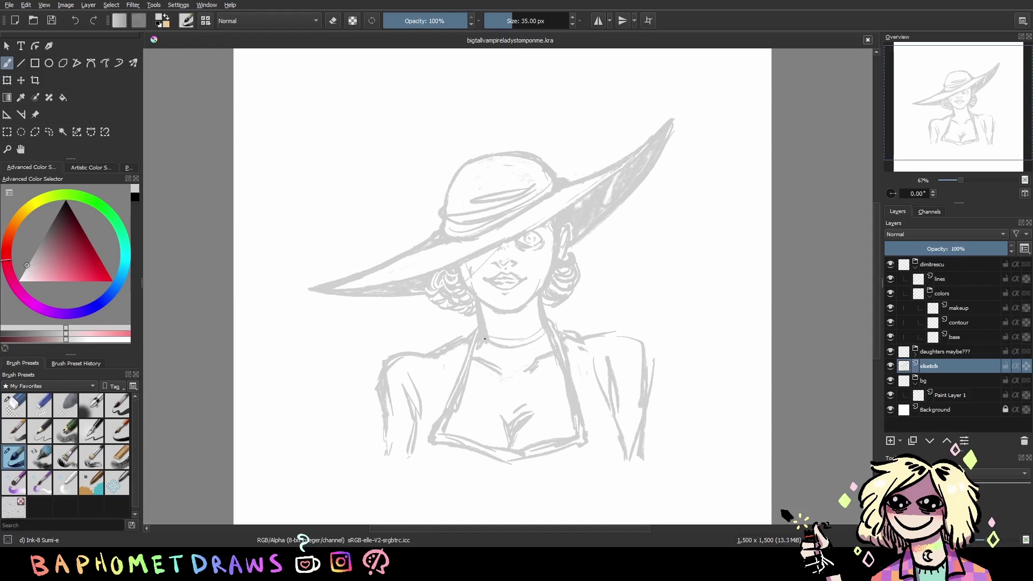
pyautogui.moveTo(553, 390); pyautogui.dragTo(555, 404)
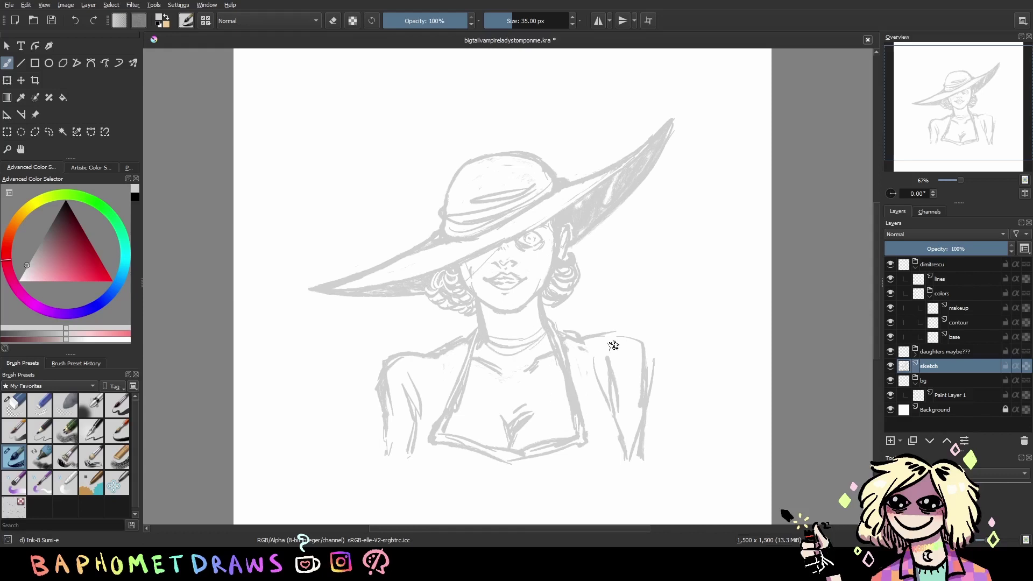
pyautogui.hotkey('ctrl', 's')
pyautogui.moveTo(509, 358); pyautogui.dragTo(522, 346)
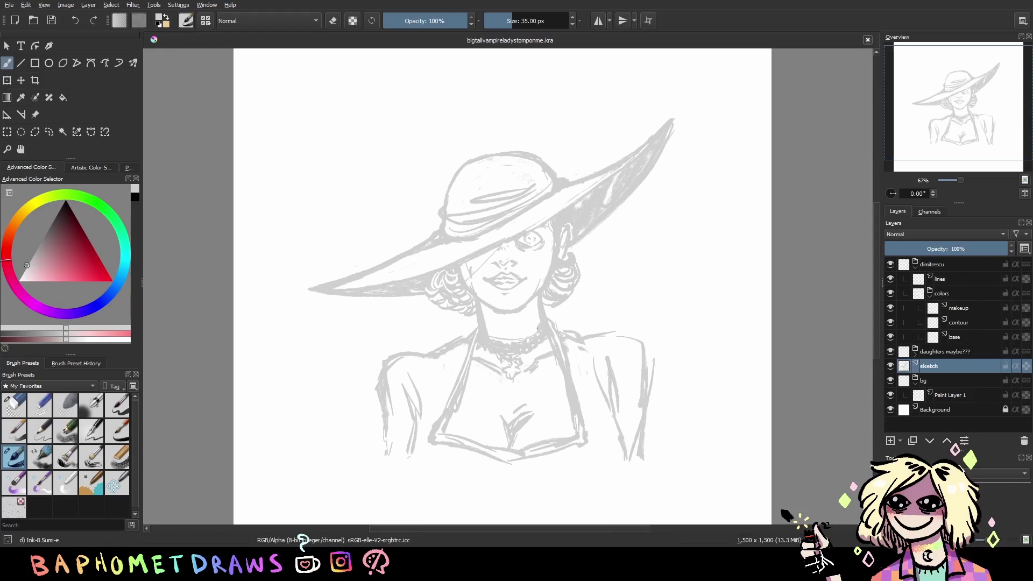
pyautogui.press('e')
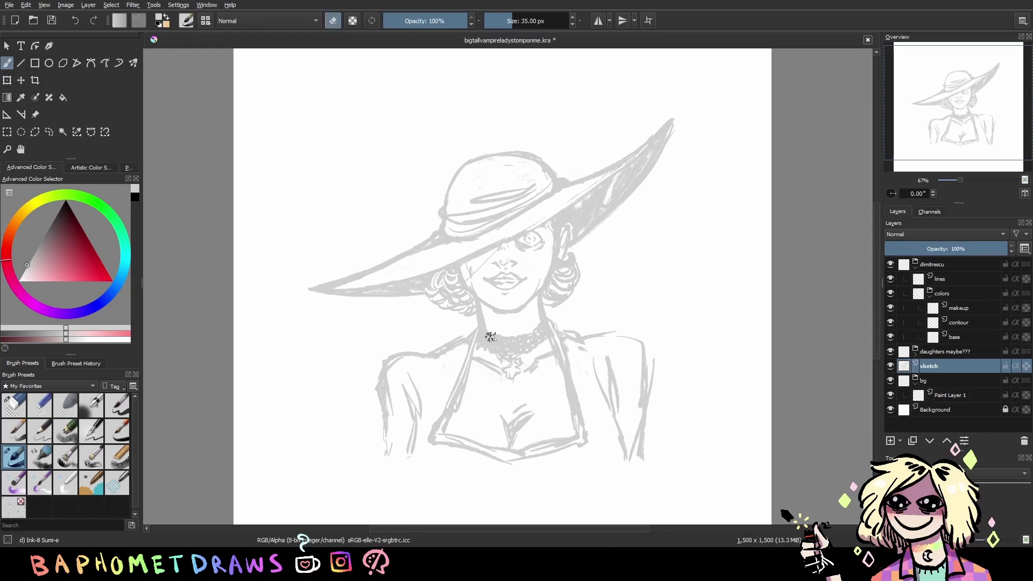
pyautogui.press('e')
pyautogui.press('e')
pyautogui.press('e')
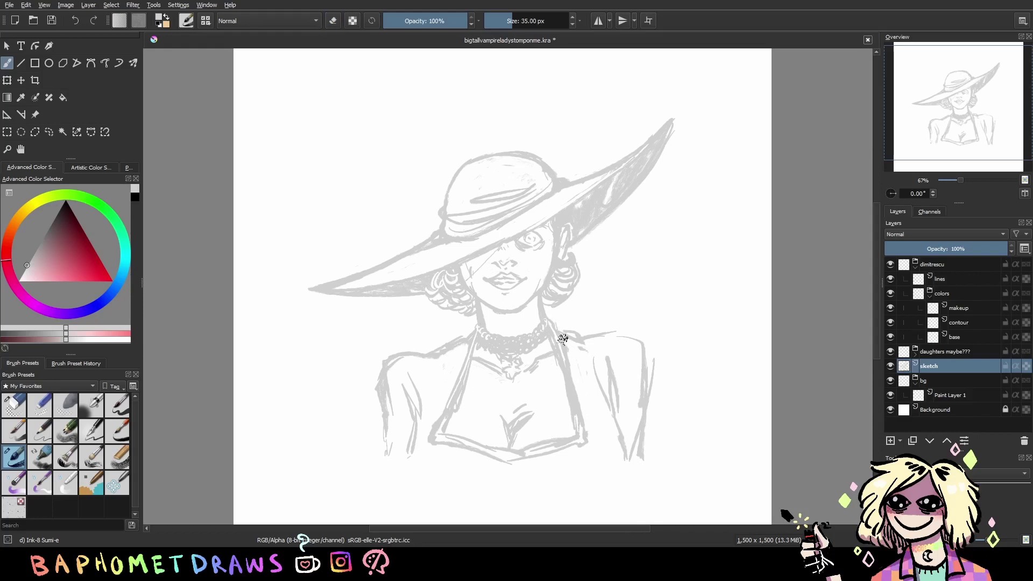
pyautogui.press('e')
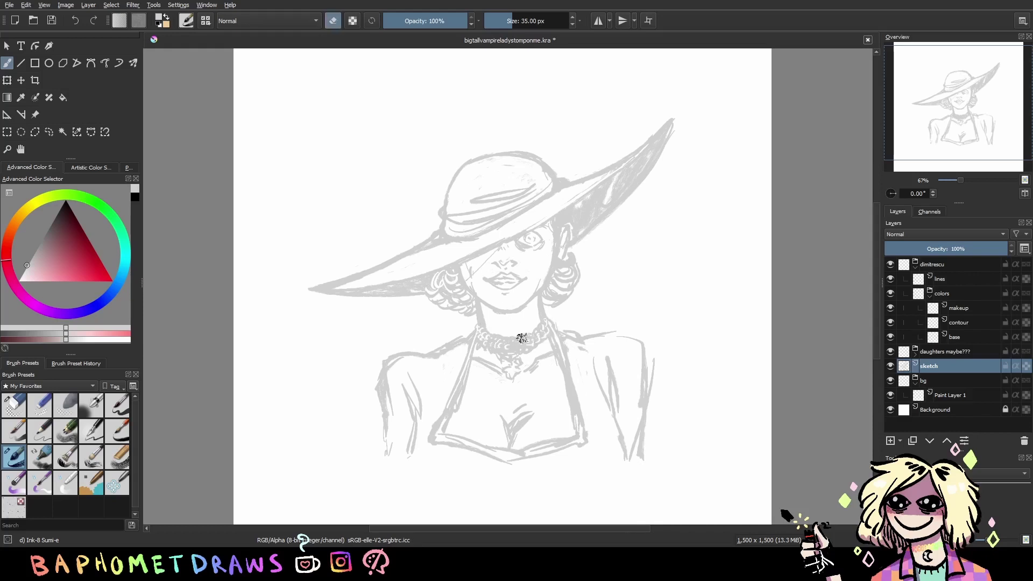
pyautogui.hotkey('ctrl', 's')
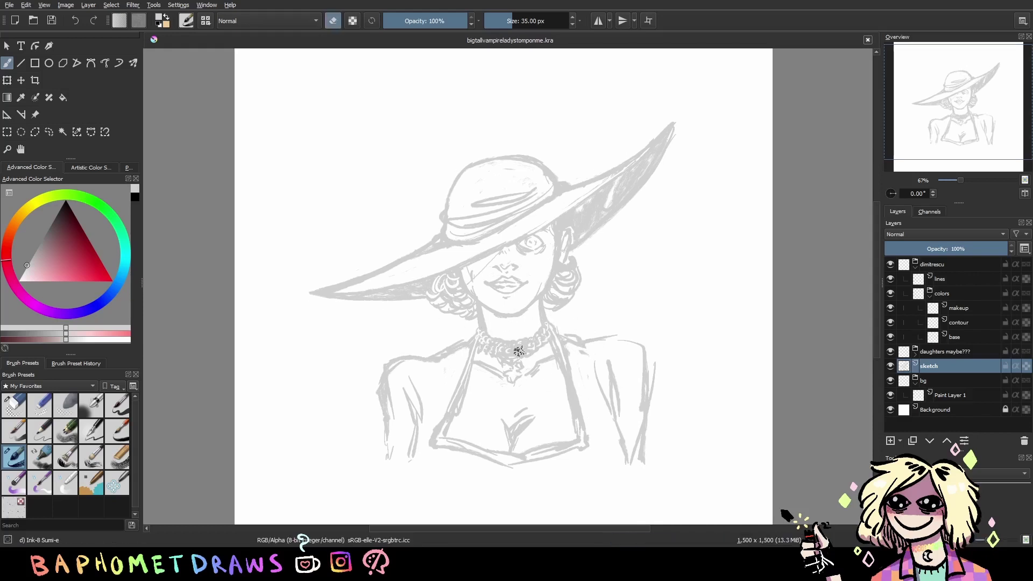
pyautogui.press('e')
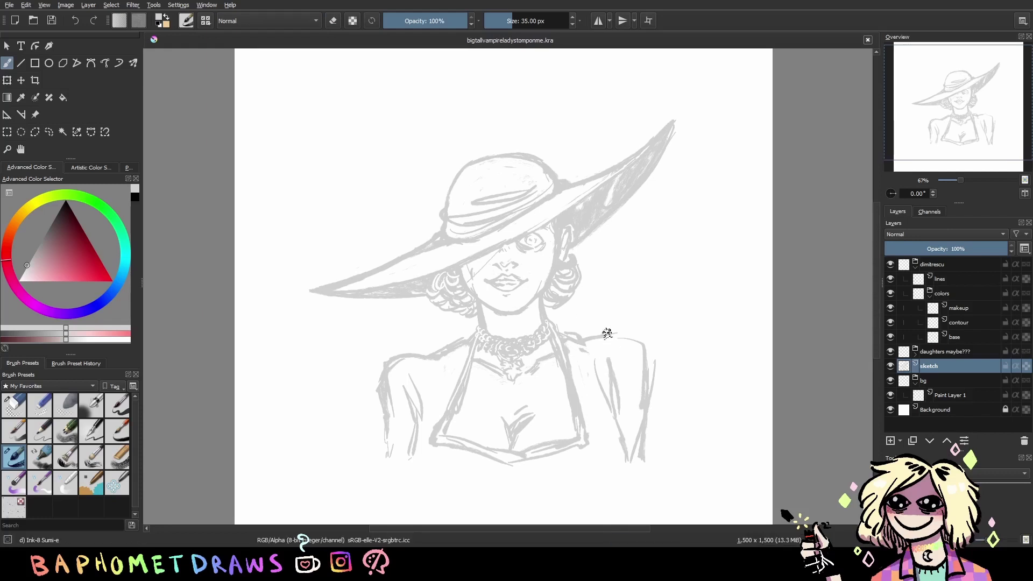
pyautogui.moveTo(520, 416); pyautogui.dragTo(523, 413)
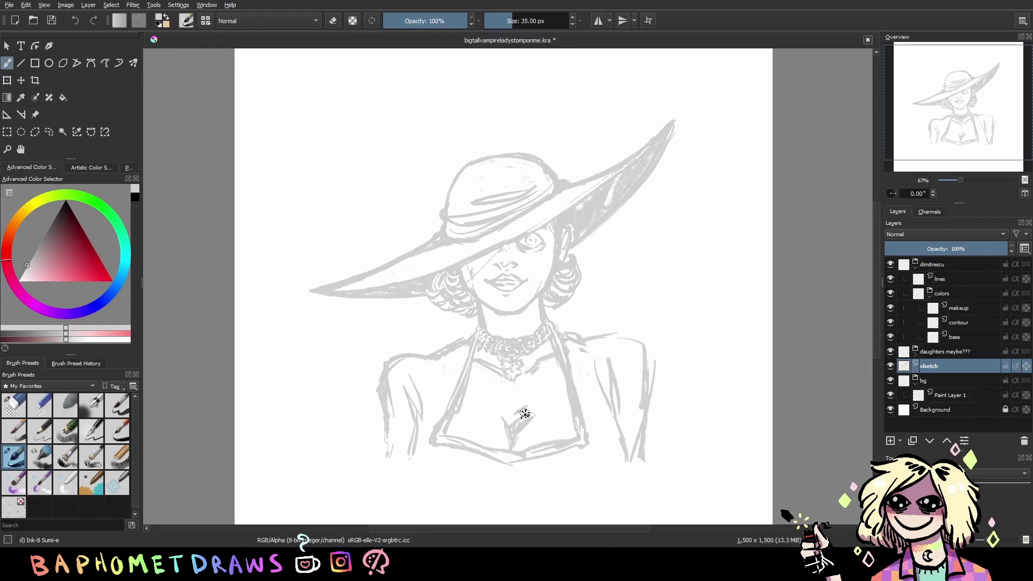
pyautogui.scroll(1, 525, 409)
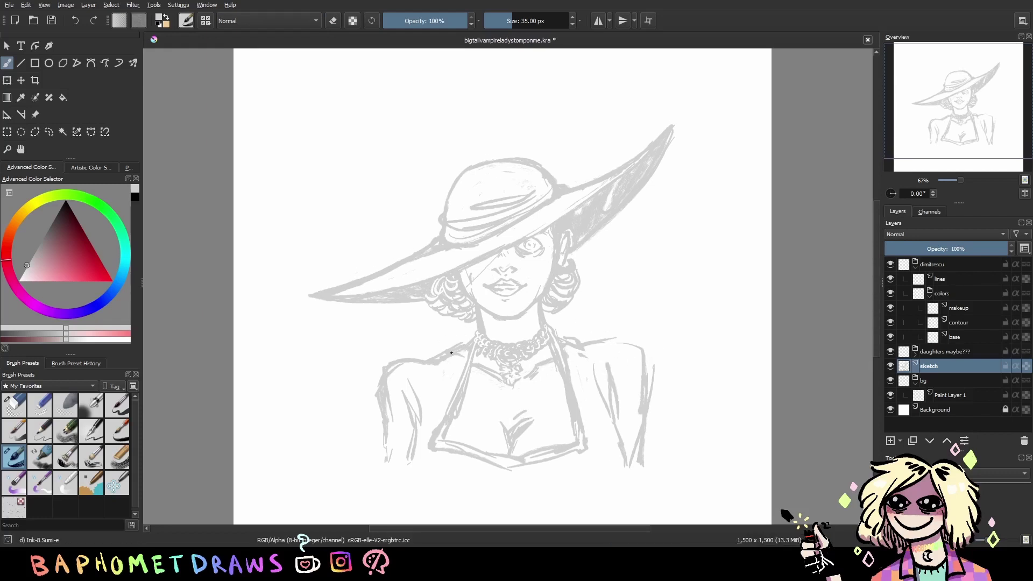
pyautogui.scroll(-1, 451, 328)
pyautogui.hotkey('ctrl', 's')
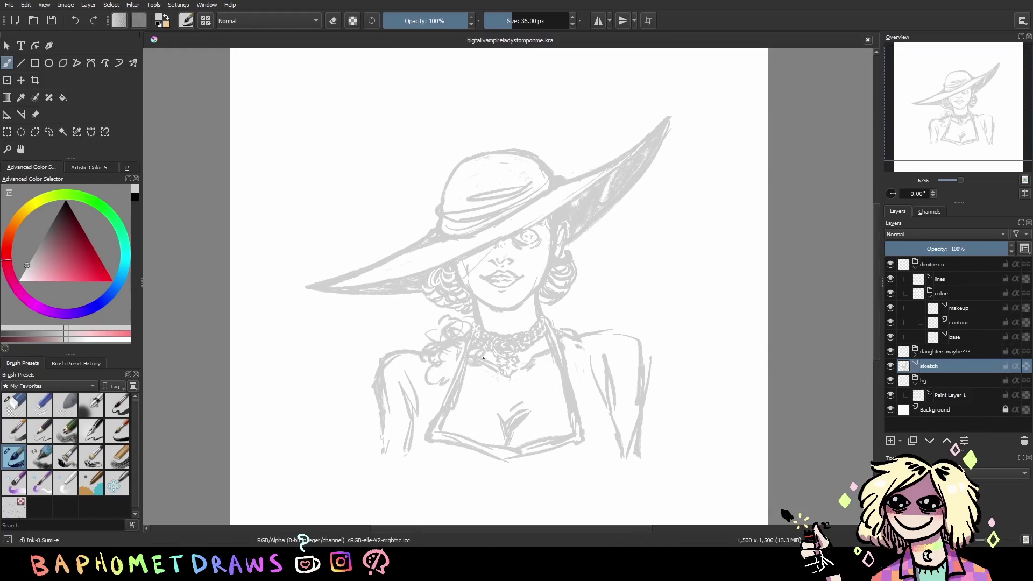
pyautogui.press('e')
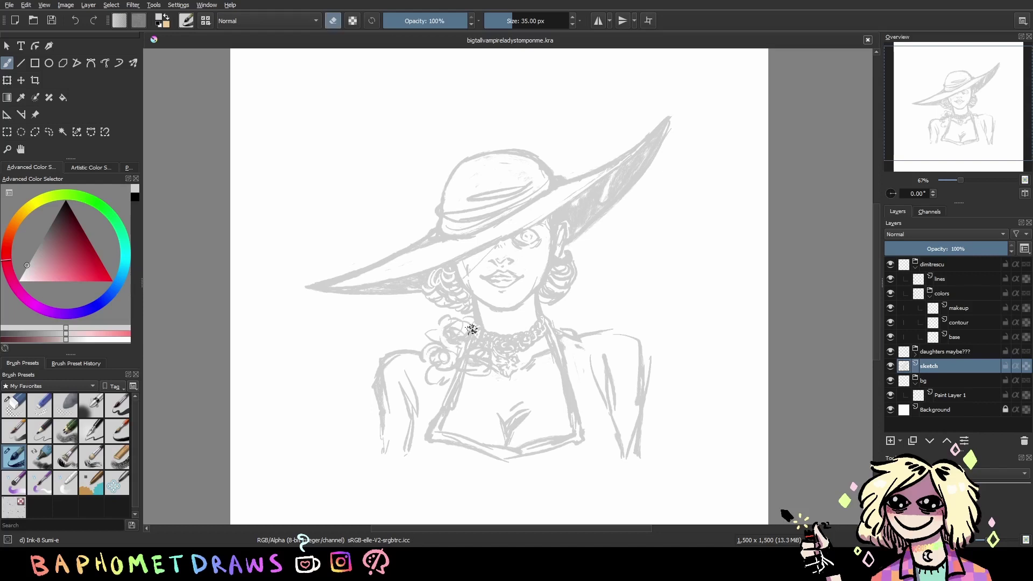
pyautogui.press('e')
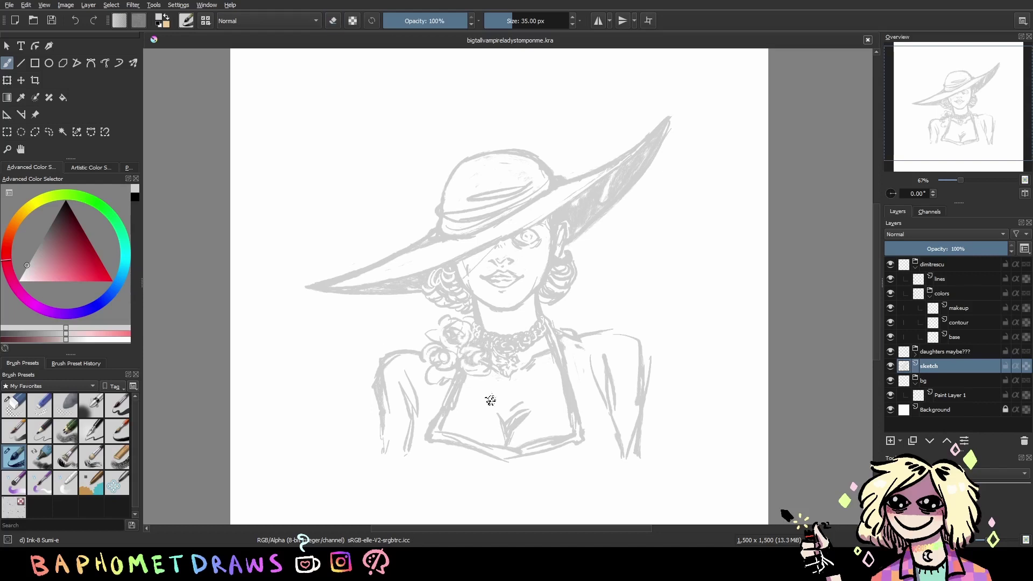
pyautogui.moveTo(426, 360); pyautogui.dragTo(422, 395)
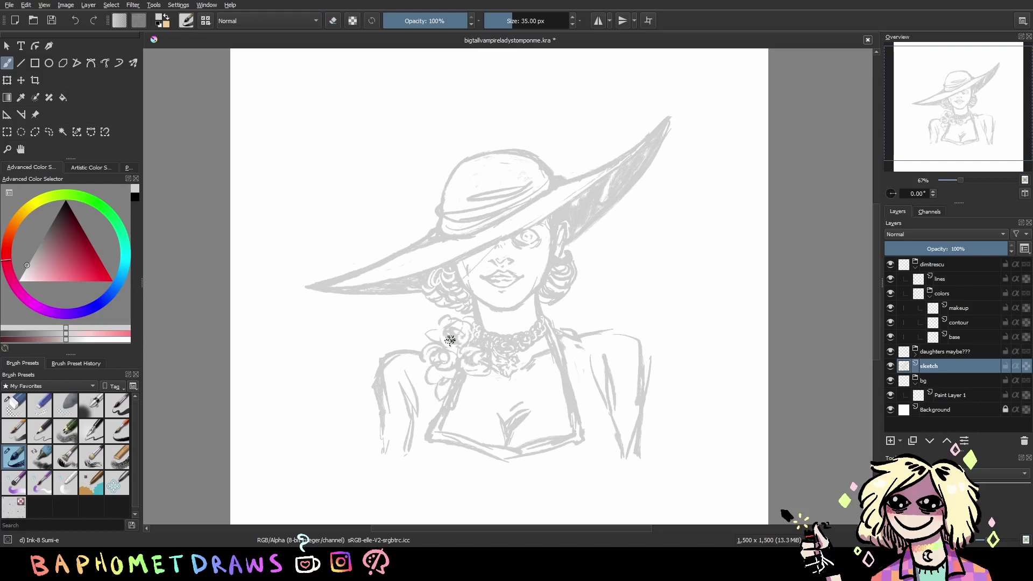
pyautogui.hotkey('ctrl', 'z')
# Crop the canvas to 1263 × 1092 around the hatted woman and save
pyautogui.hotkey('ctrl', 't')
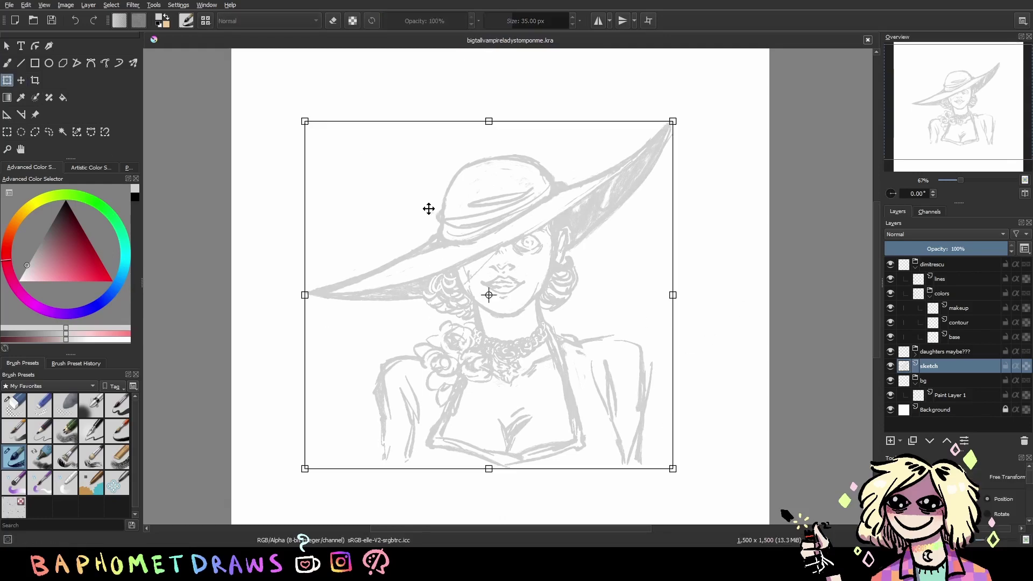
pyautogui.press('c')
pyautogui.click(316, 100)
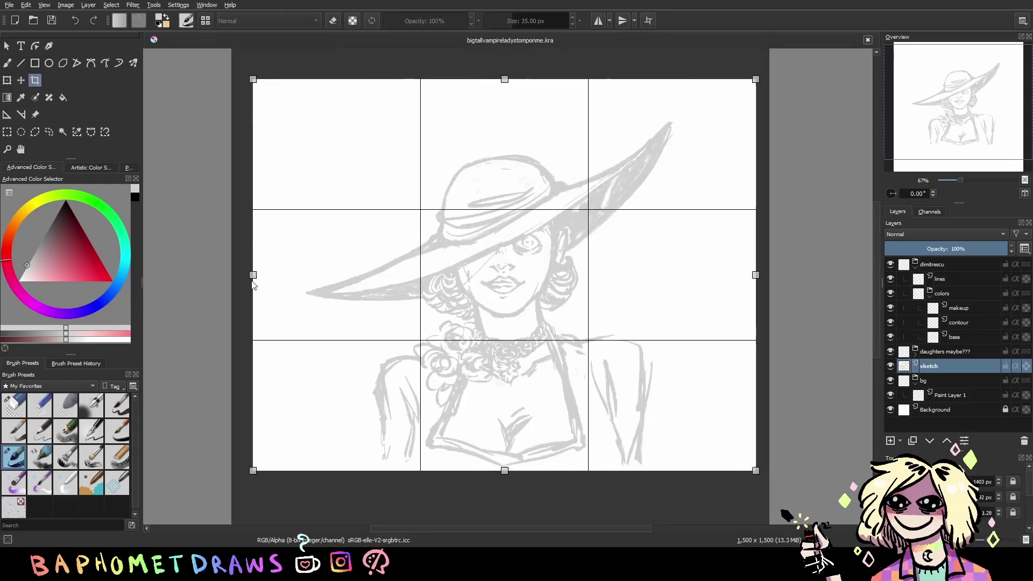
pyautogui.moveTo(743, 283); pyautogui.dragTo(672, 382)
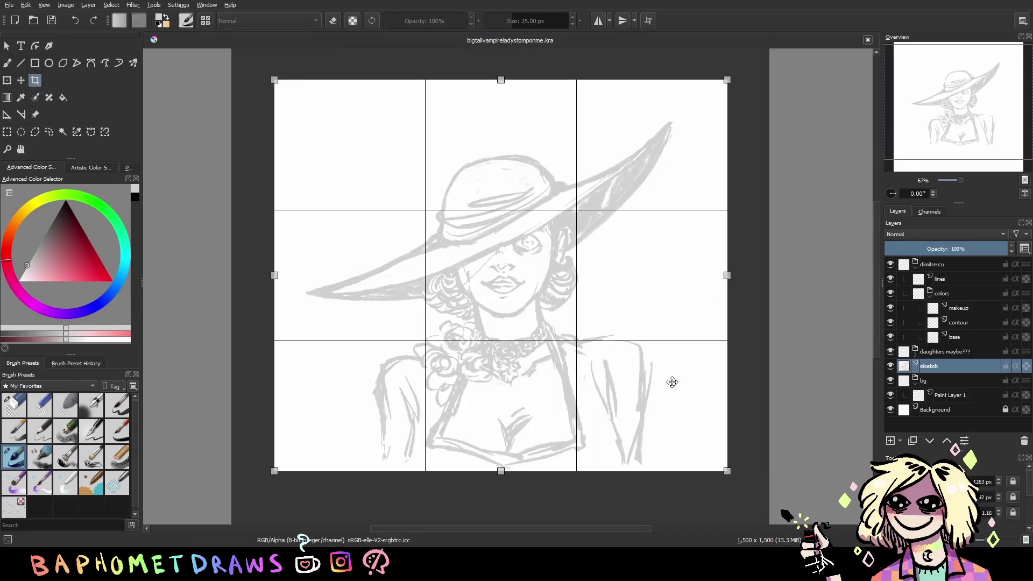
pyautogui.moveTo(678, 419); pyautogui.dragTo(686, 397)
pyautogui.press('Return')
pyautogui.press('t')
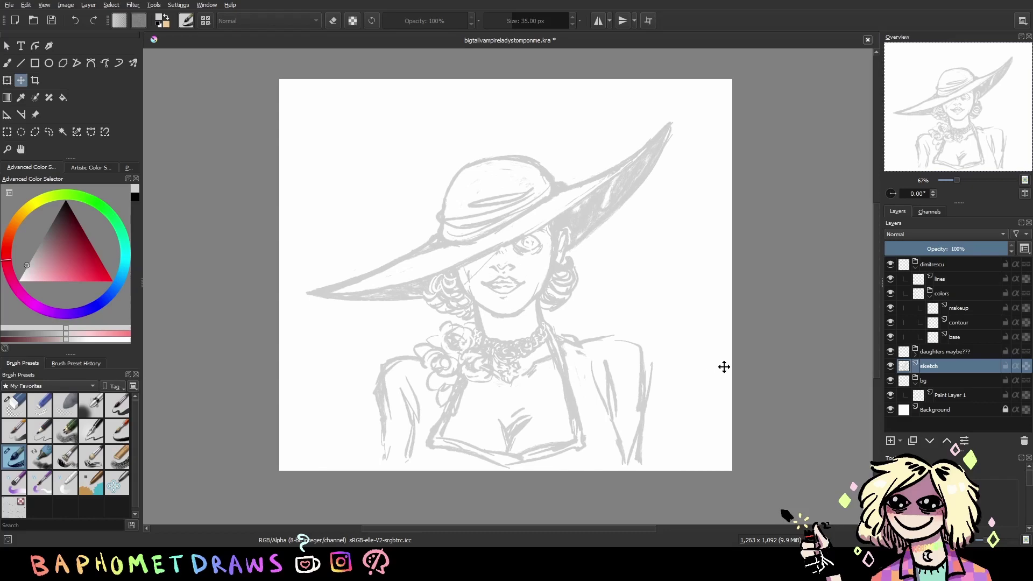
pyautogui.hotkey('ctrl', 's')
# Add a sketch stroke on the woman's right shoulder and save the drawing
pyautogui.press('b')
pyautogui.moveTo(610, 426); pyautogui.dragTo(624, 475)
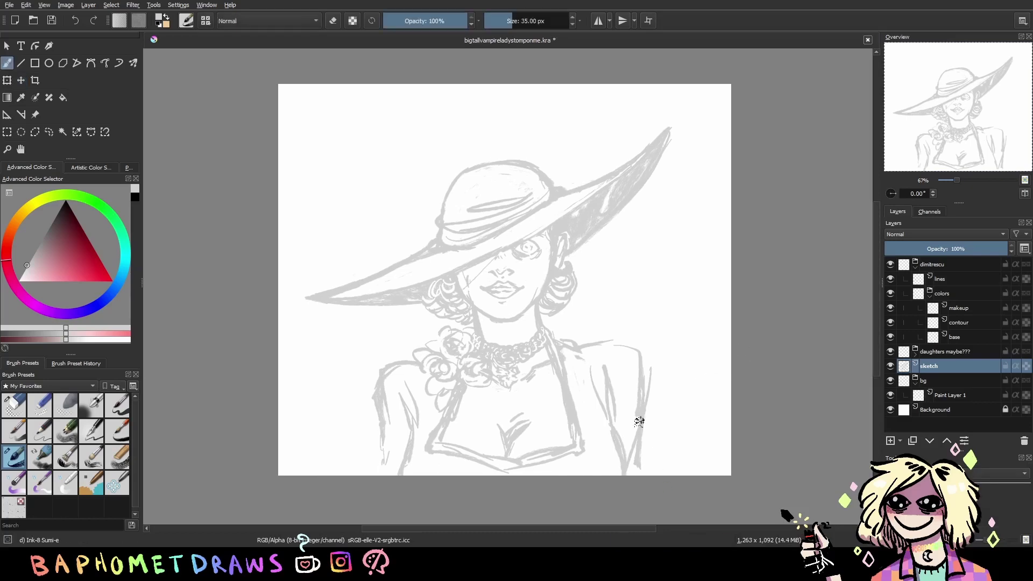
pyautogui.hotkey('ctrl', 's')
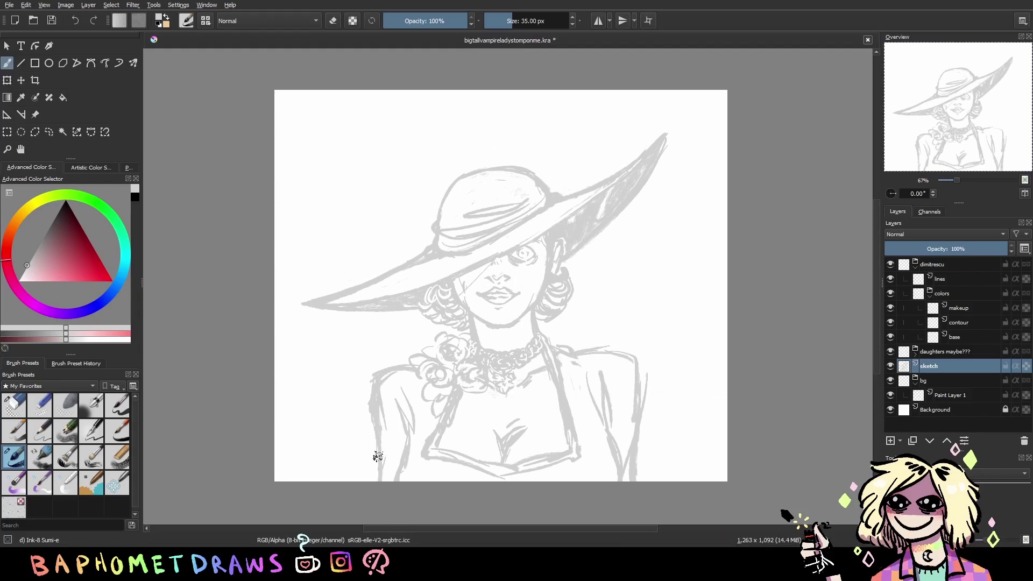
pyautogui.press('e')
pyautogui.moveTo(631, 347); pyautogui.dragTo(652, 376)
pyautogui.hotkey('ctrl', 'z')
pyautogui.press('e')
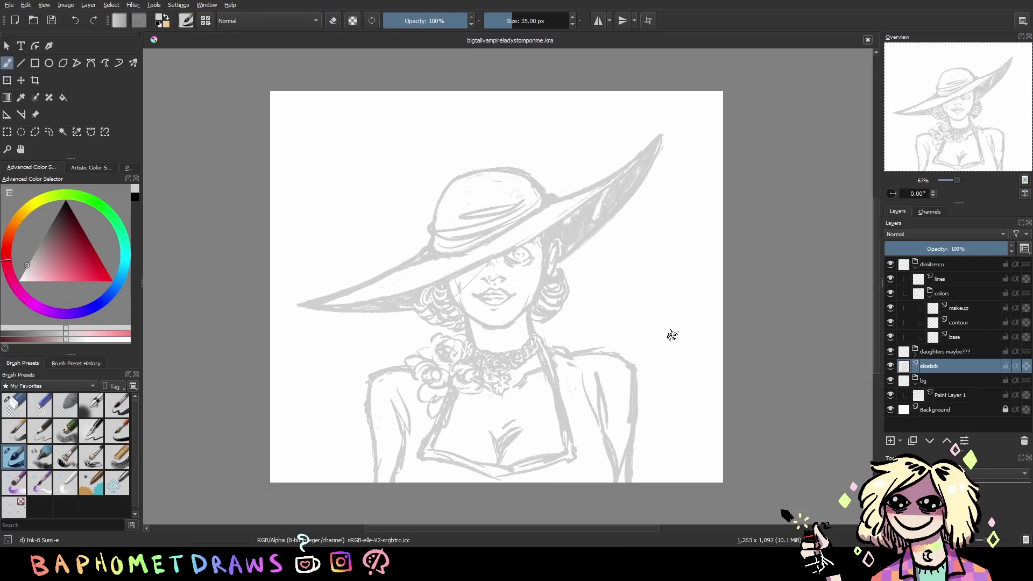
# Rough in a small round head right of the woman with eye, hairline, jaw and shoulder
pyautogui.moveTo(691, 300)
pyautogui.mouseDown()
pyautogui.moveTo(673, 385)
pyautogui.moveTo(708, 330)
pyautogui.moveTo(664, 372)
pyautogui.moveTo(679, 399)
pyautogui.mouseUp()
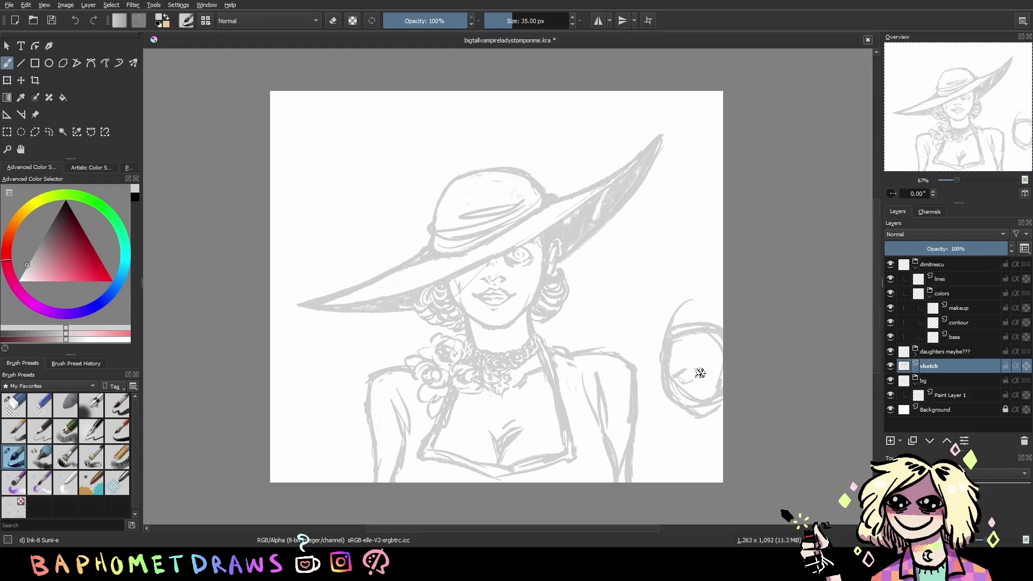
pyautogui.press('1')
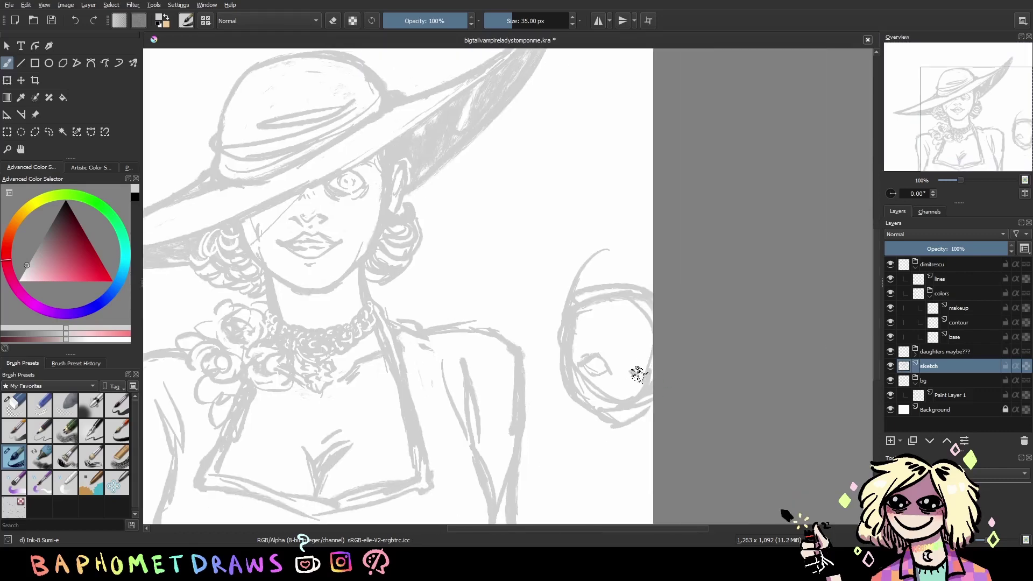
pyautogui.moveTo(592, 362); pyautogui.dragTo(599, 368)
pyautogui.moveTo(632, 308); pyautogui.dragTo(652, 334)
pyautogui.moveTo(562, 390)
pyautogui.mouseDown()
pyautogui.moveTo(578, 454)
pyautogui.moveTo(645, 431)
pyautogui.moveTo(629, 447)
pyautogui.mouseUp()
pyautogui.moveTo(562, 440)
pyautogui.mouseDown()
pyautogui.moveTo(522, 435)
pyautogui.moveTo(589, 461)
pyautogui.mouseUp()
# Redraw the small figure's neck line, erase the construction circle and stray lines, then save
pyautogui.press('e')
pyautogui.press('e')
pyautogui.moveTo(562, 347); pyautogui.dragTo(546, 422)
pyautogui.press('e')
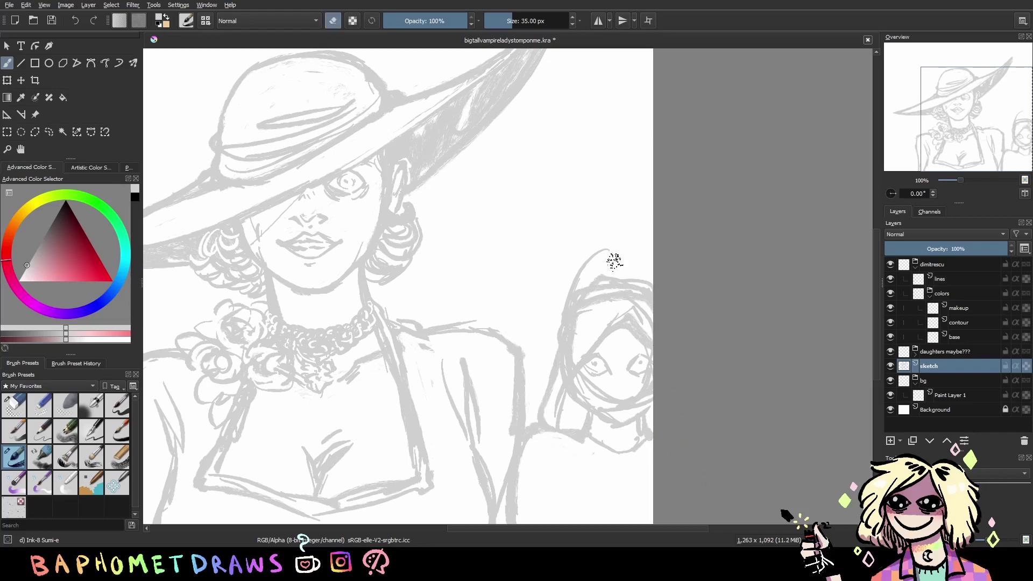
pyautogui.moveTo(608, 252); pyautogui.dragTo(554, 390)
pyautogui.moveTo(586, 285); pyautogui.dragTo(646, 336)
pyautogui.moveTo(581, 377); pyautogui.dragTo(638, 390)
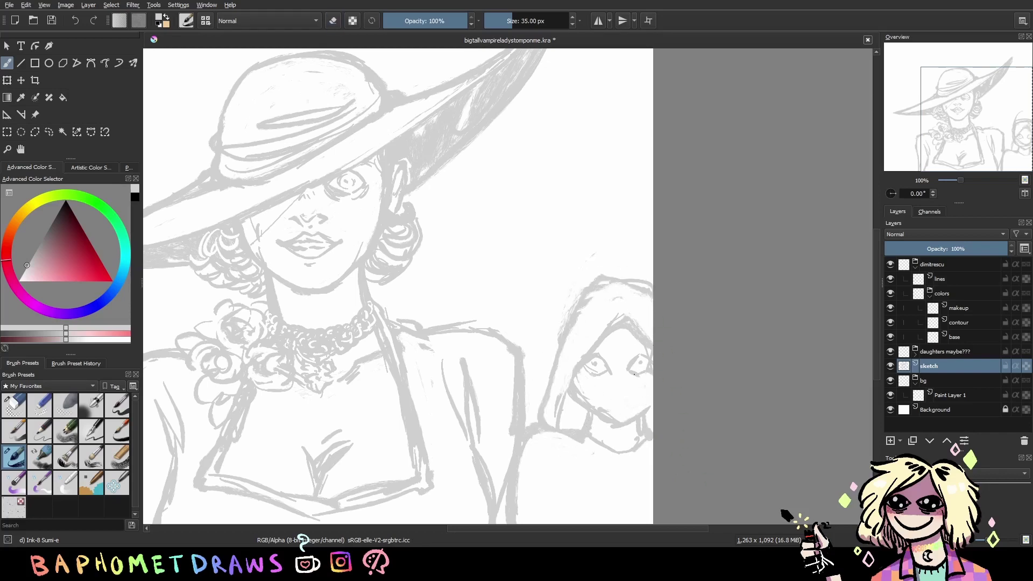
pyautogui.hotkey('ctrl', 's')
pyautogui.scroll(-1, 573, 353)
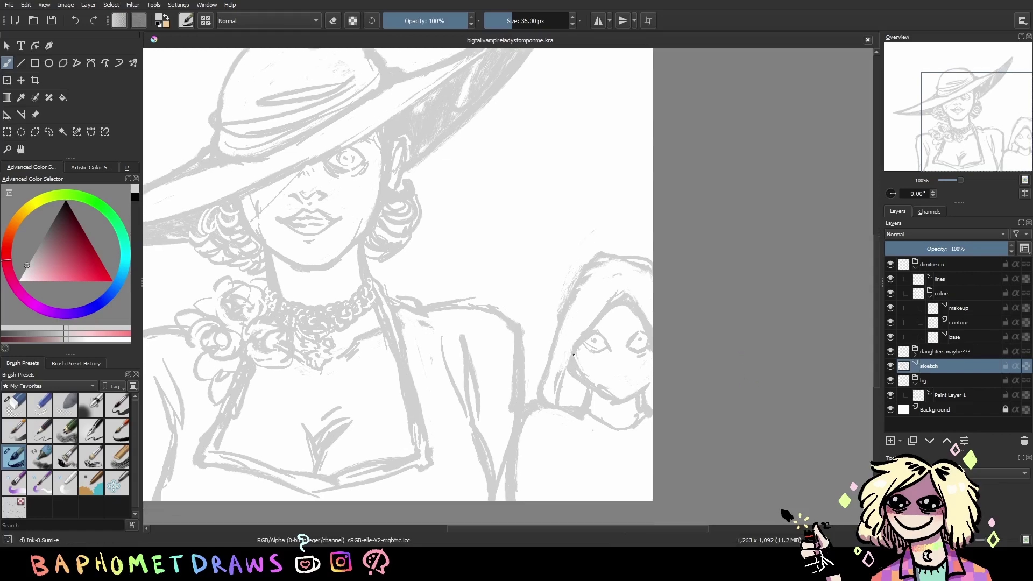
# Shade the small hood, add neck strokes and a smile, checking in mirrored view, then save
pyautogui.moveTo(573, 353)
pyautogui.mouseDown()
pyautogui.moveTo(562, 401)
pyautogui.moveTo(608, 468)
pyautogui.mouseUp()
pyautogui.moveTo(581, 416)
pyautogui.mouseDown()
pyautogui.moveTo(613, 493)
pyautogui.moveTo(648, 457)
pyautogui.moveTo(616, 460)
pyautogui.mouseUp()
pyautogui.press('e')
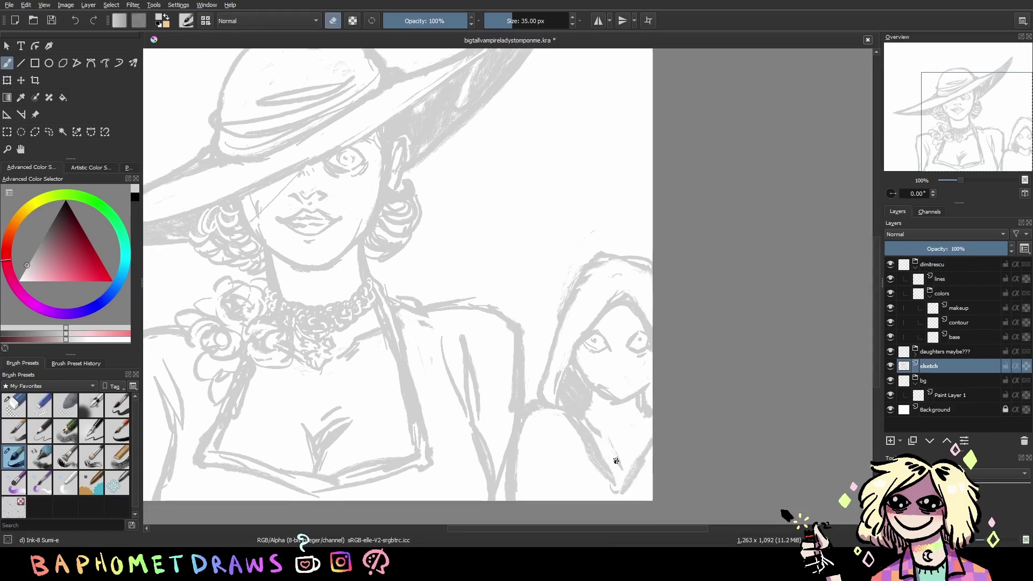
pyautogui.press('e')
pyautogui.press('m')
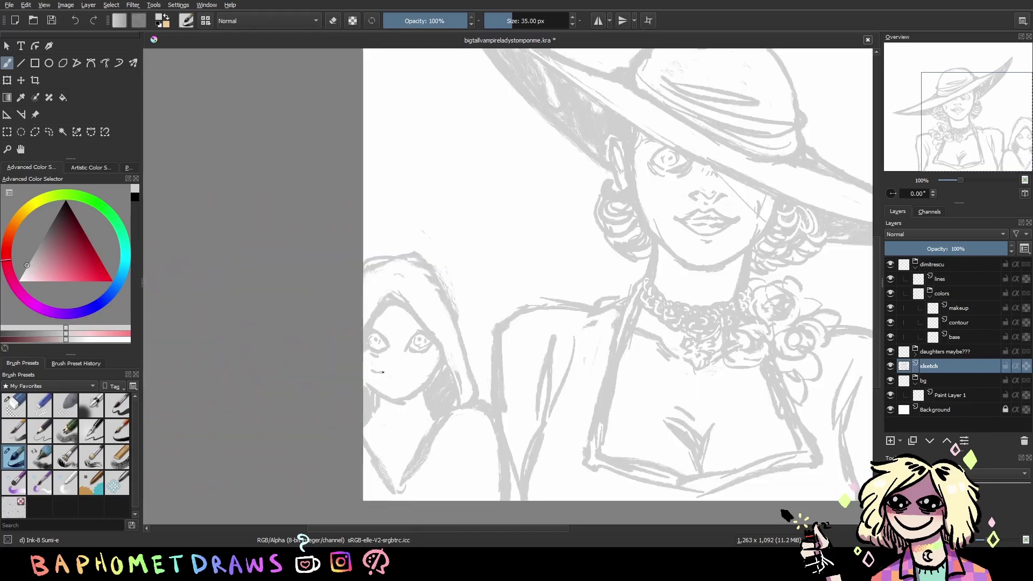
pyautogui.moveTo(383, 372); pyautogui.dragTo(421, 375)
pyautogui.press('m')
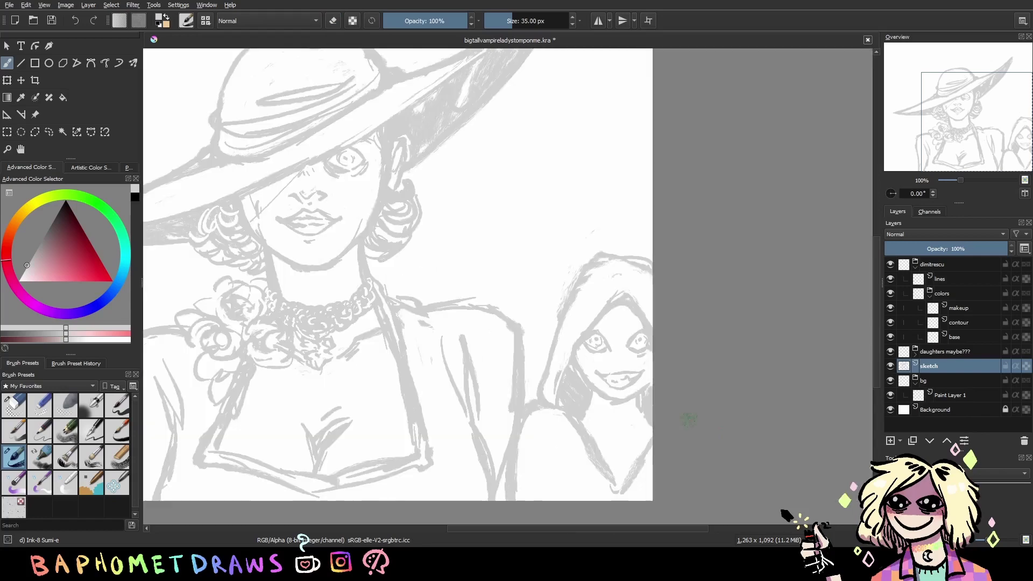
pyautogui.hotkey('ctrl', 's')
# Sketch a second head on the left side of the canvas and save the drawing
pyautogui.press('e')
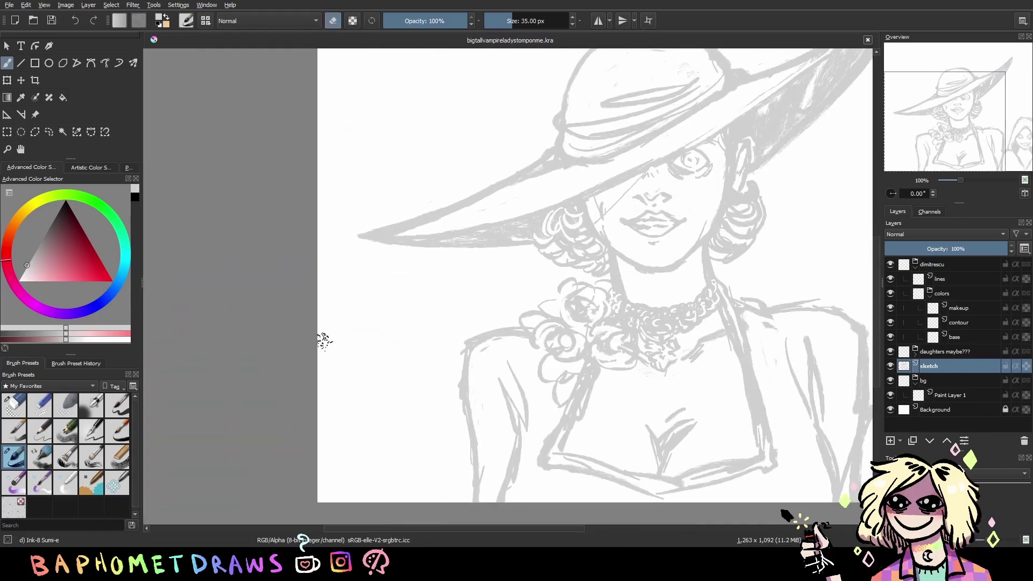
pyautogui.press('e')
pyautogui.moveTo(548, 358); pyautogui.dragTo(543, 345)
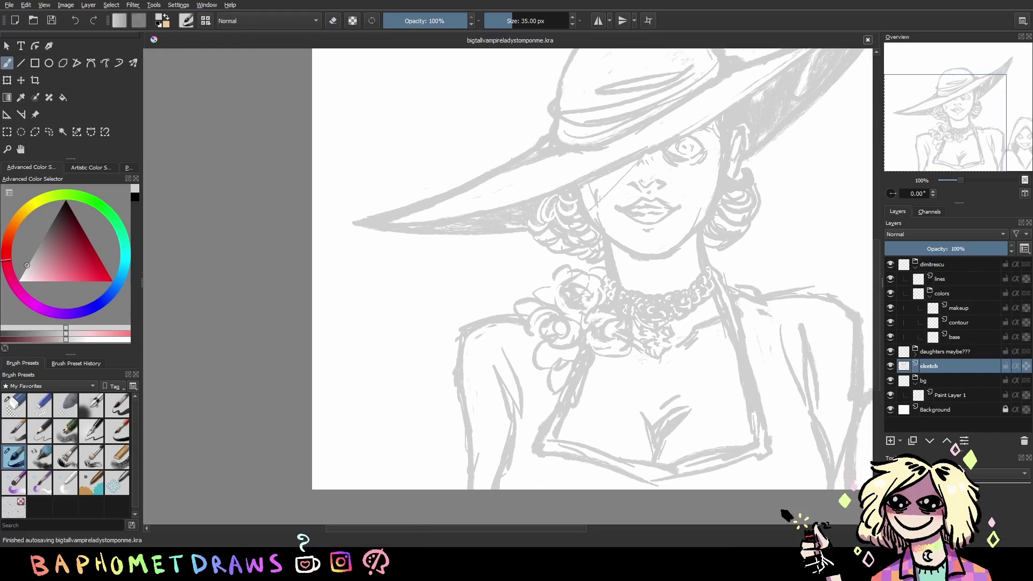
pyautogui.scroll(-2, 581, 326)
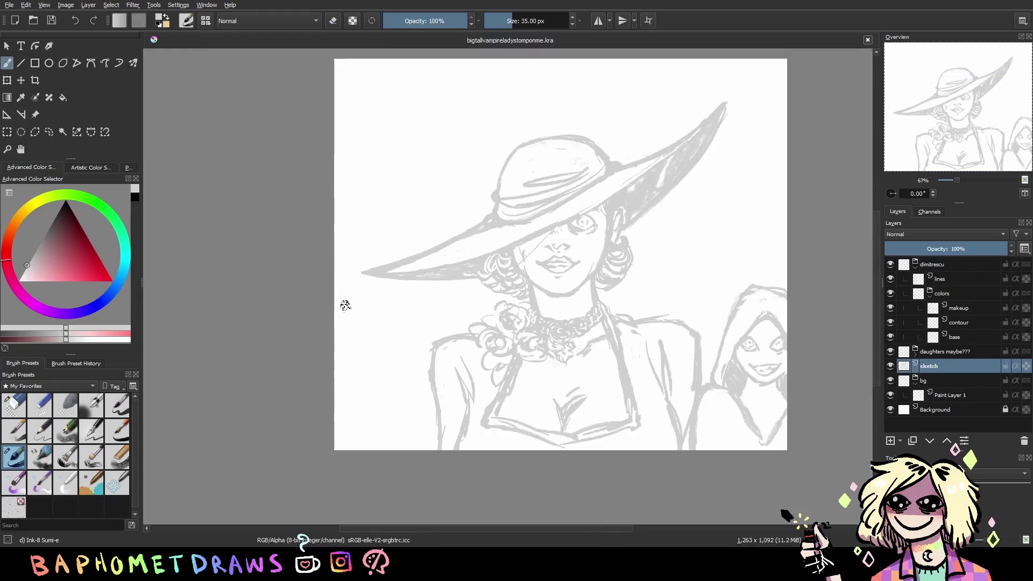
pyautogui.moveTo(371, 299)
pyautogui.mouseDown()
pyautogui.moveTo(377, 363)
pyautogui.moveTo(425, 430)
pyautogui.moveTo(551, 381)
pyautogui.mouseUp()
pyautogui.press('1')
pyautogui.moveTo(452, 377)
pyautogui.mouseDown()
pyautogui.moveTo(470, 325)
pyautogui.moveTo(428, 365)
pyautogui.moveTo(445, 349)
pyautogui.mouseUp()
pyautogui.hotkey('ctrl', 'z')
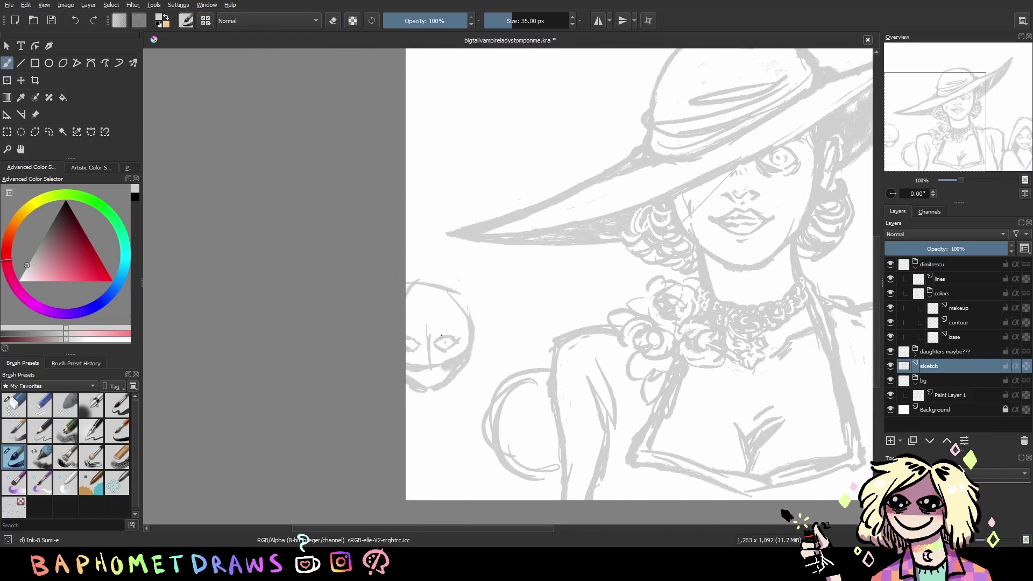
pyautogui.scroll(-2, 648, 403)
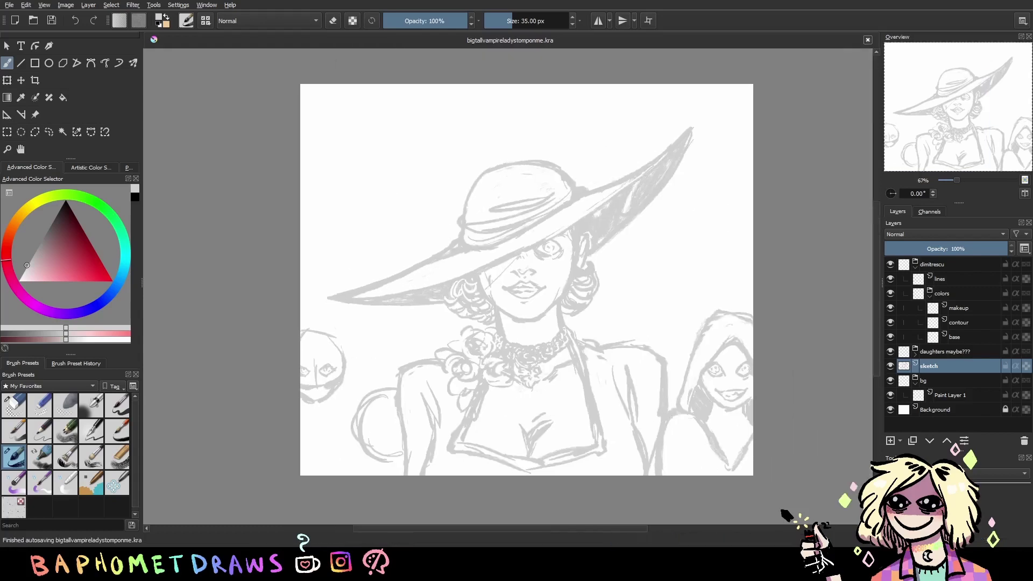
pyautogui.hotkey('ctrl', 's')
# Redraw the lower part of the left face, erasing stray marks around it, and save
pyautogui.scroll(2, 629, 487)
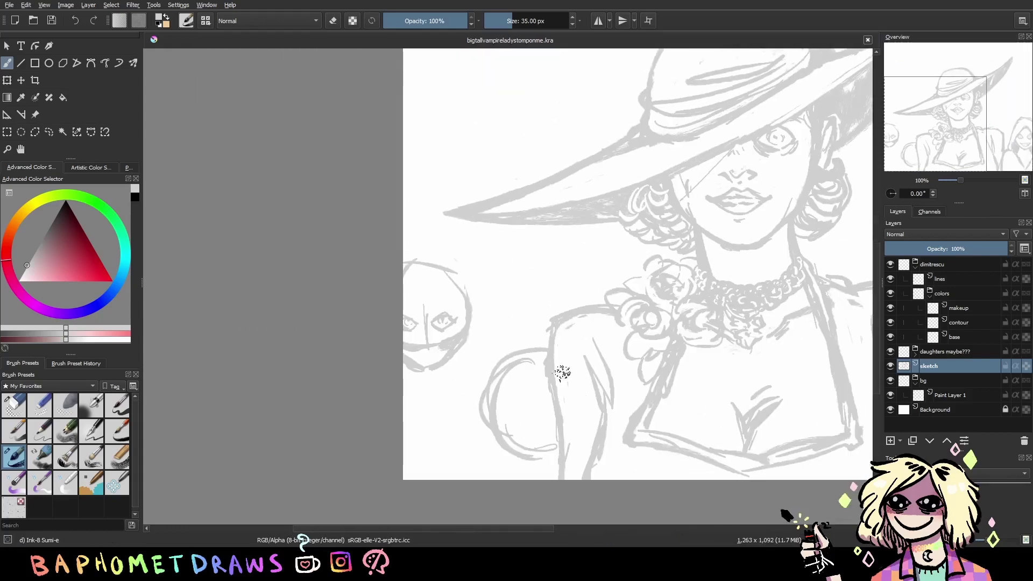
pyautogui.press('e')
pyautogui.moveTo(452, 340); pyautogui.dragTo(429, 339)
pyautogui.press('e')
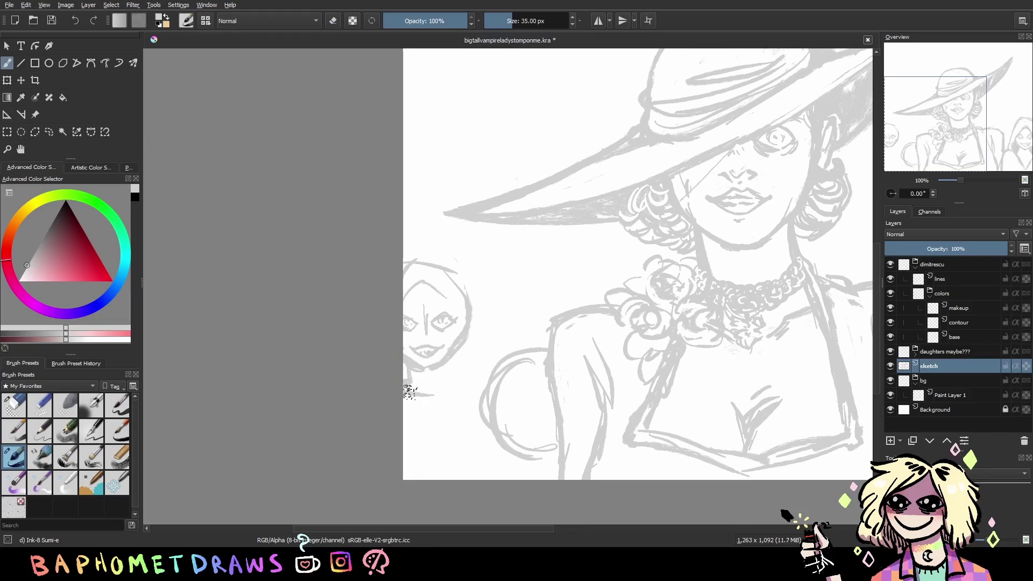
pyautogui.moveTo(406, 379); pyautogui.dragTo(457, 403)
pyautogui.press('e')
pyautogui.moveTo(447, 361); pyautogui.dragTo(473, 393)
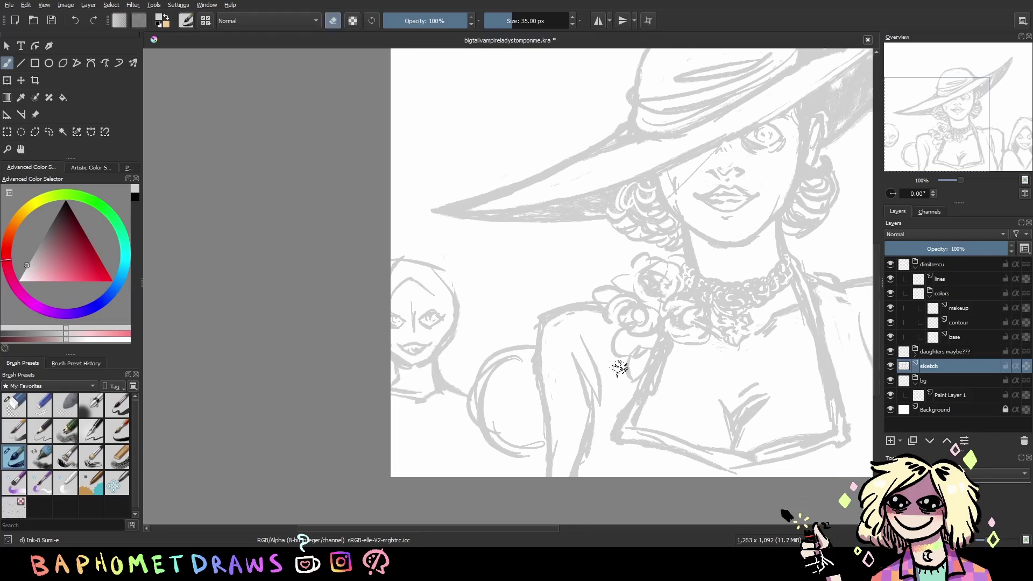
pyautogui.hotkey('ctrl', 's')
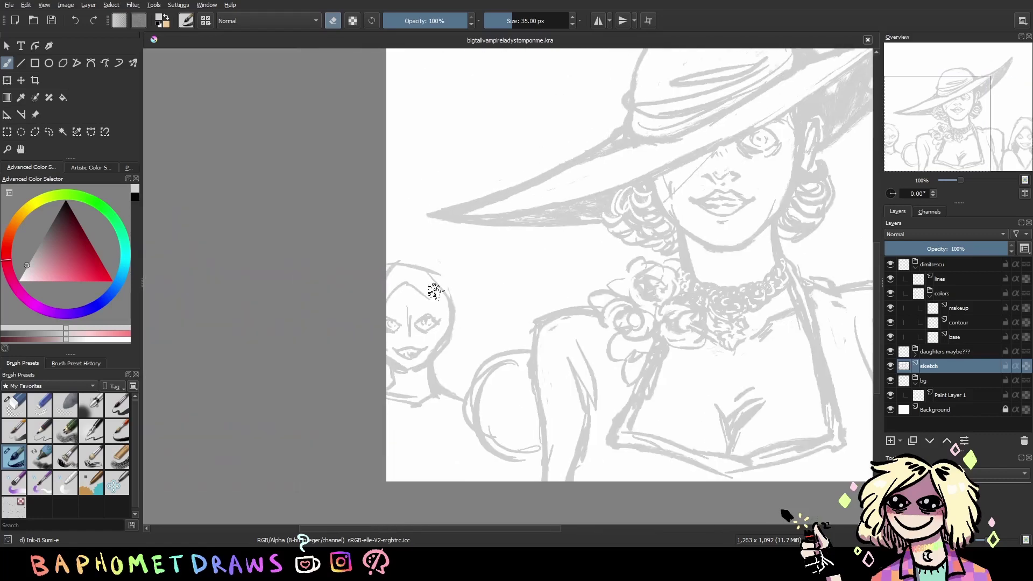
# Erase small marks near the left face and part of the left figure's hairline
pyautogui.press('e')
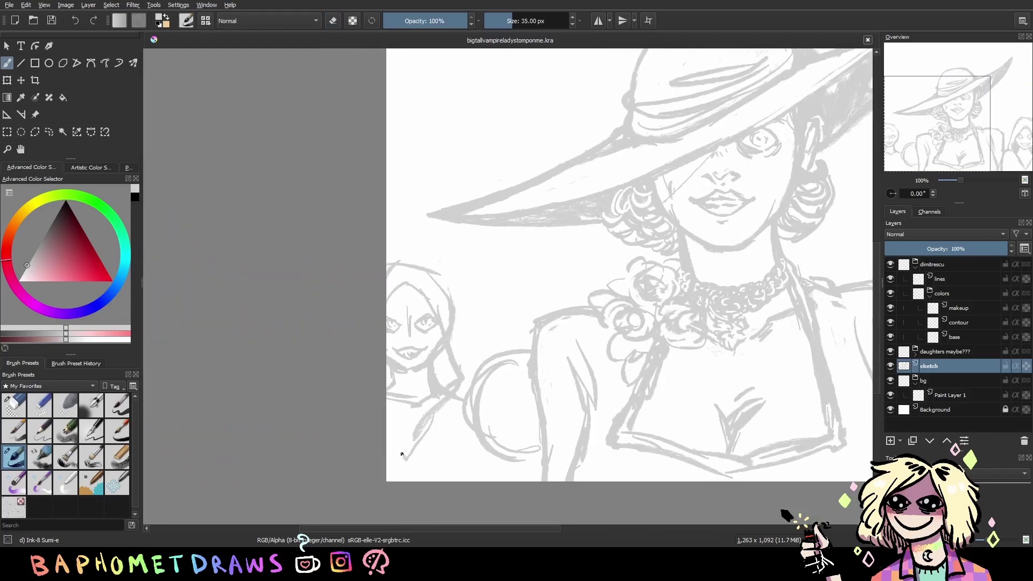
pyautogui.press('e')
pyautogui.moveTo(425, 402); pyautogui.dragTo(396, 396)
pyautogui.hotkey('ctrl', 's')
pyautogui.press('e')
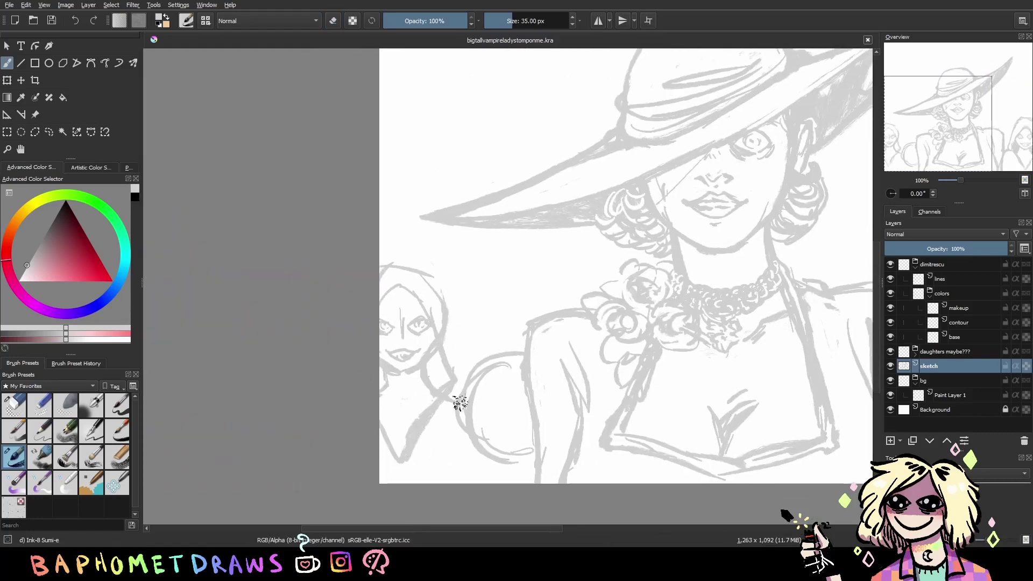
pyautogui.press('e')
pyautogui.moveTo(437, 293); pyautogui.dragTo(452, 341)
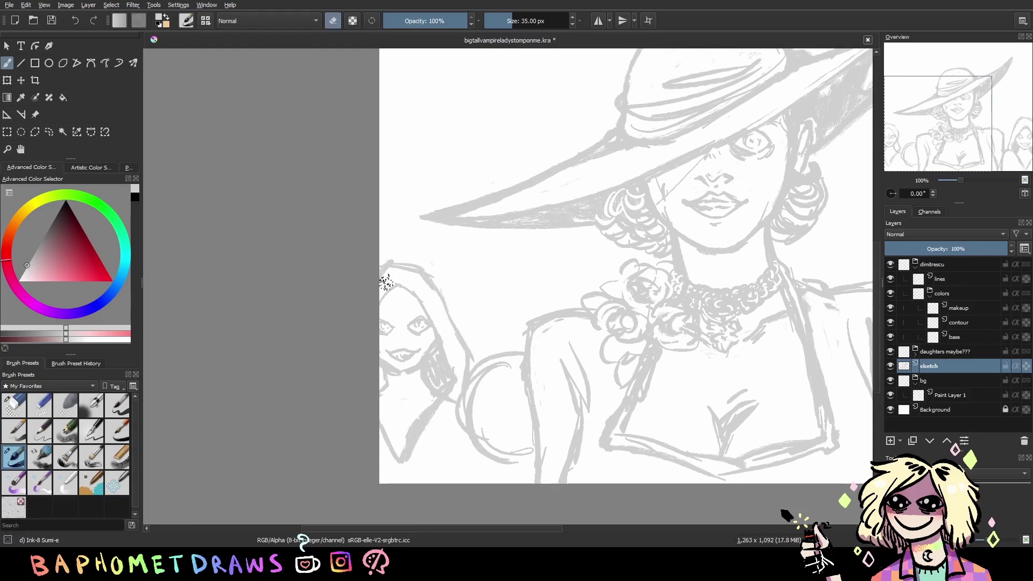
pyautogui.hotkey('ctrl', 's')
pyautogui.press('e')
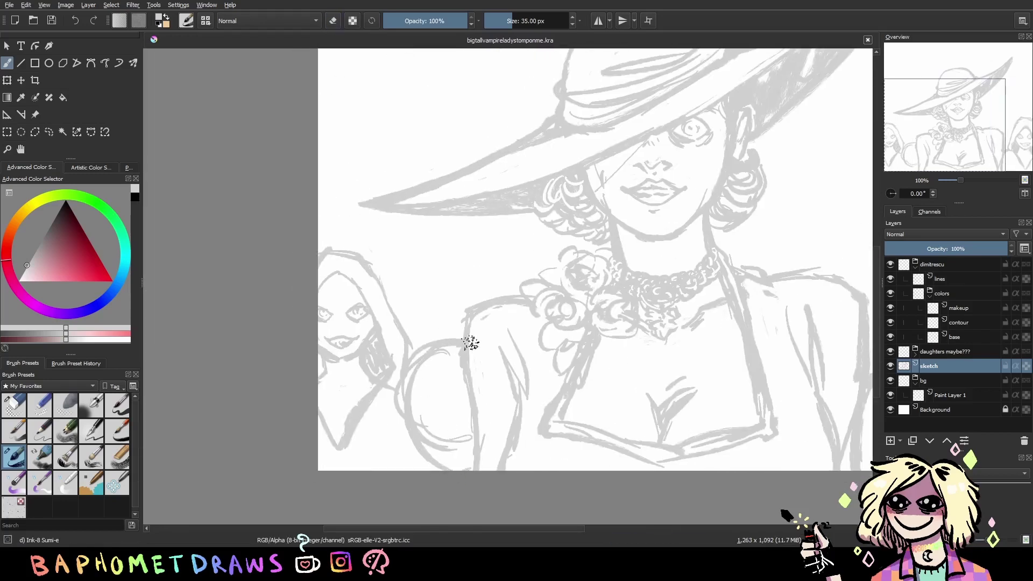
# Sketch the left daughter's lower arm with a few short curves and save
pyautogui.moveTo(425, 409); pyautogui.dragTo(457, 446)
pyautogui.moveTo(465, 392)
pyautogui.mouseDown()
pyautogui.moveTo(457, 431)
pyautogui.moveTo(445, 415)
pyautogui.mouseUp()
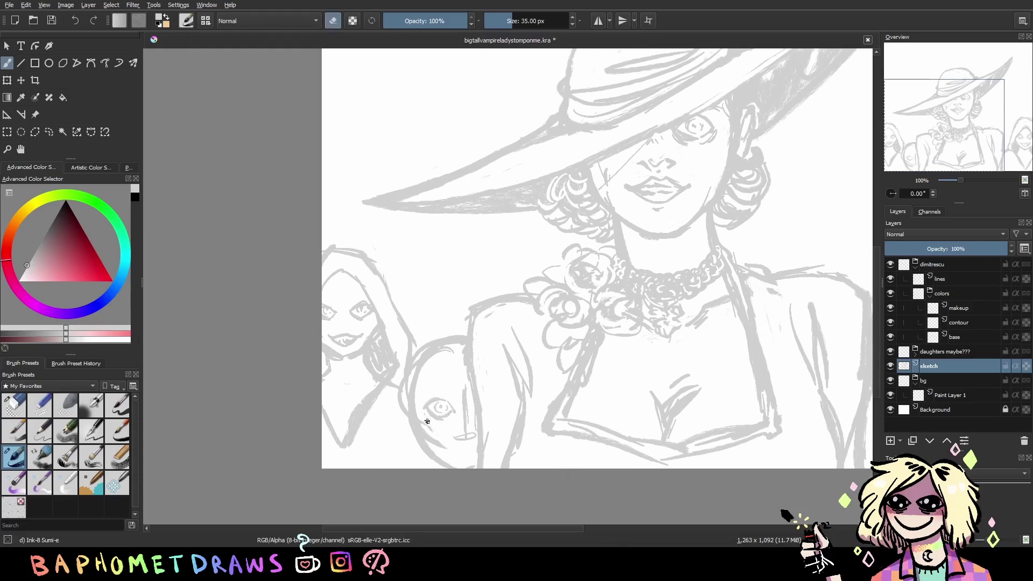
pyautogui.hotkey('ctrl', 's')
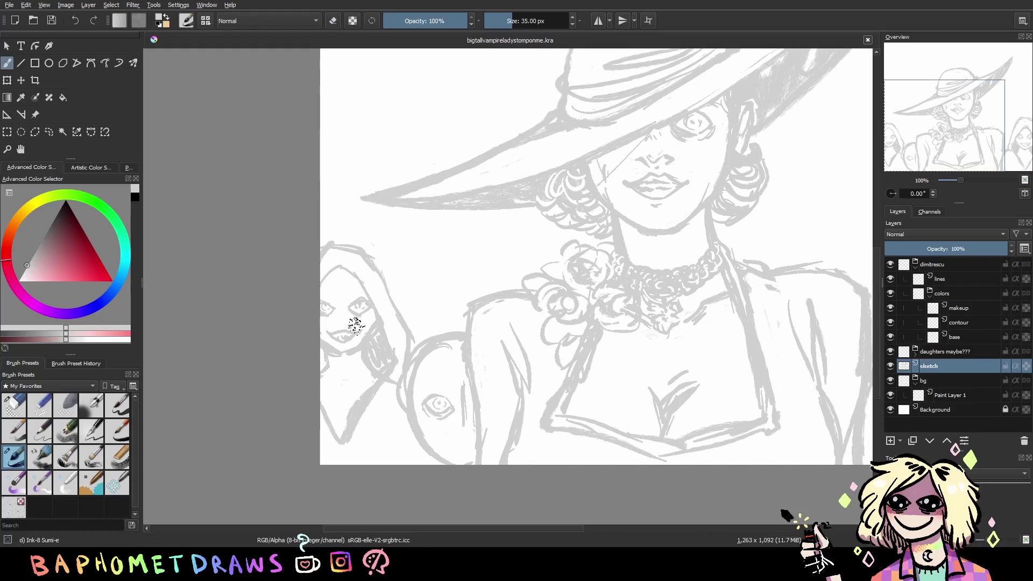
pyautogui.moveTo(503, 414); pyautogui.dragTo(498, 433)
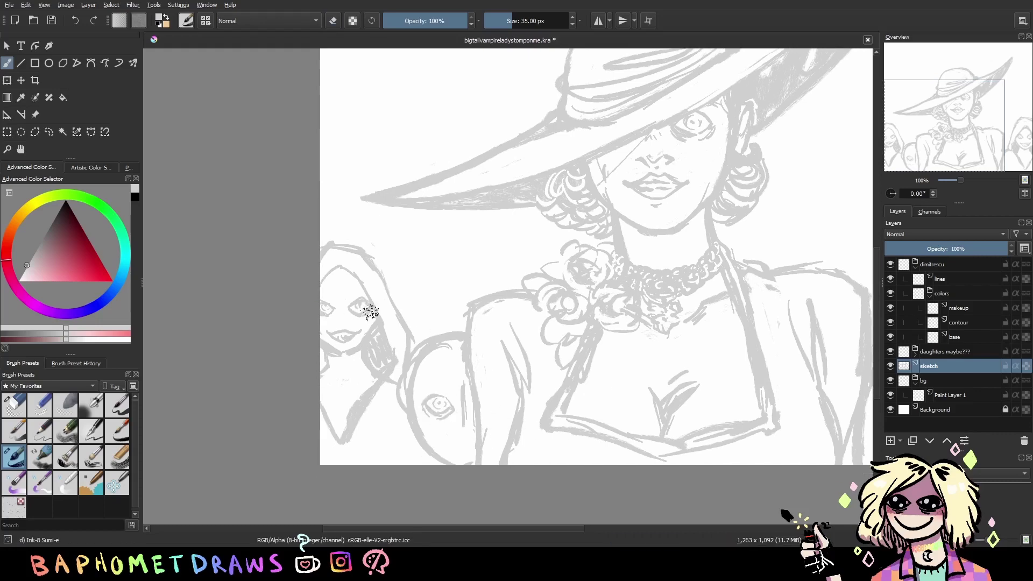
pyautogui.hscroll(5, 401, 340)
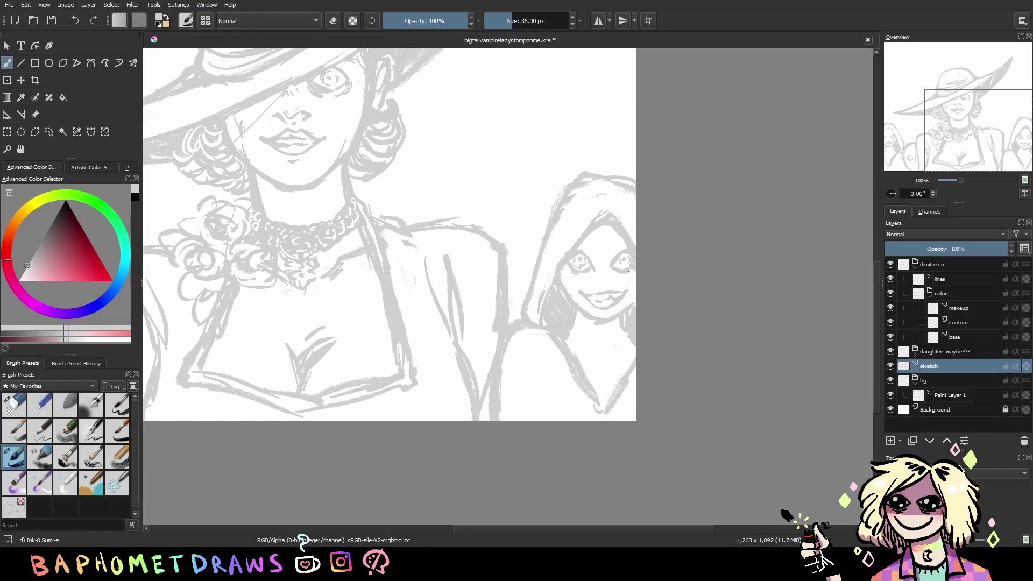
pyautogui.hscroll(-6, 628, 271)
pyautogui.hotkey('ctrl', 's')
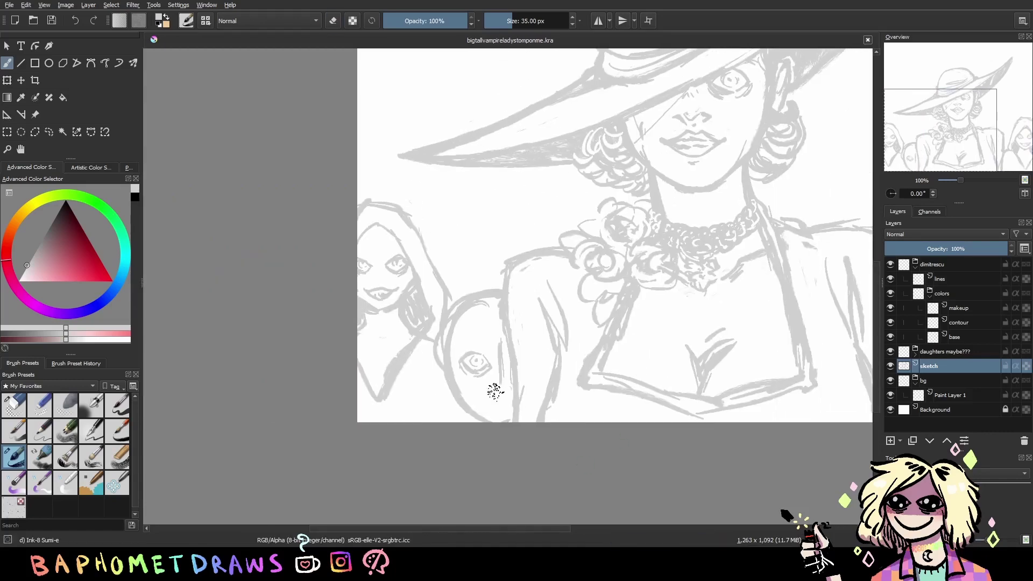
pyautogui.scroll(-1, 498, 408)
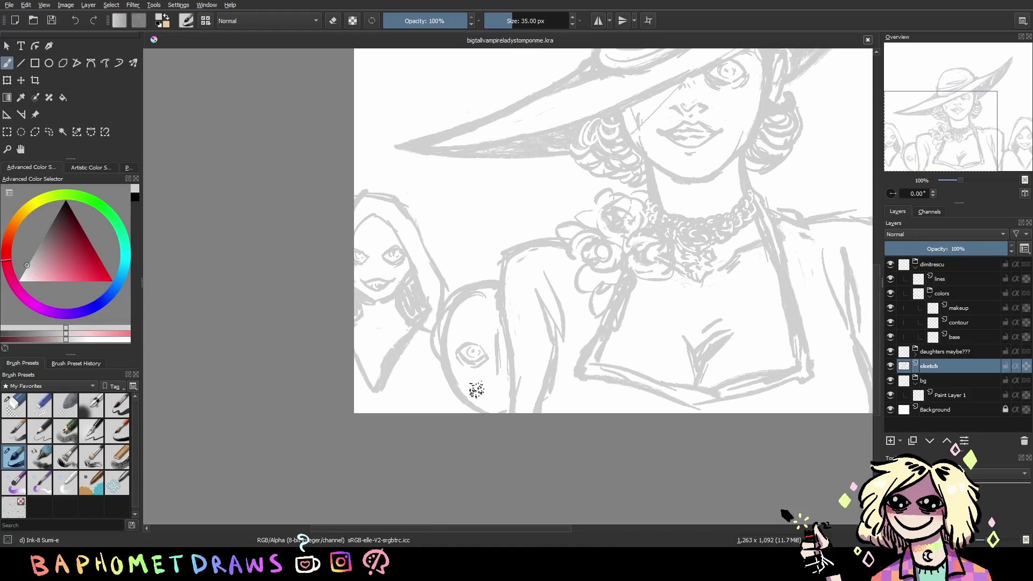
# Draw the small daughter's mouth, a shoulder mark, and new hair and arm strokes
pyautogui.moveTo(483, 393); pyautogui.dragTo(505, 394)
pyautogui.click(513, 411)
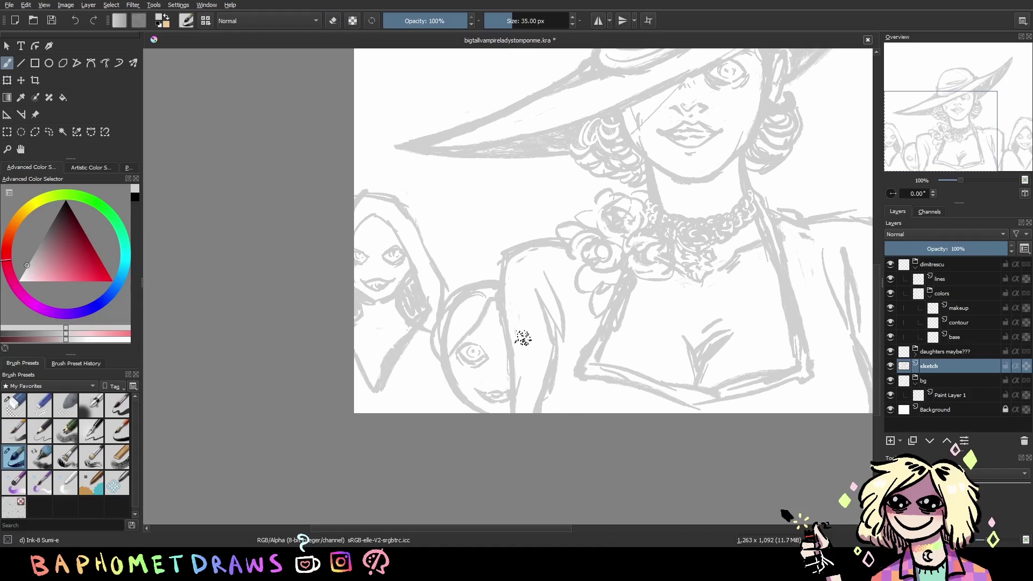
pyautogui.scroll(1, 523, 337)
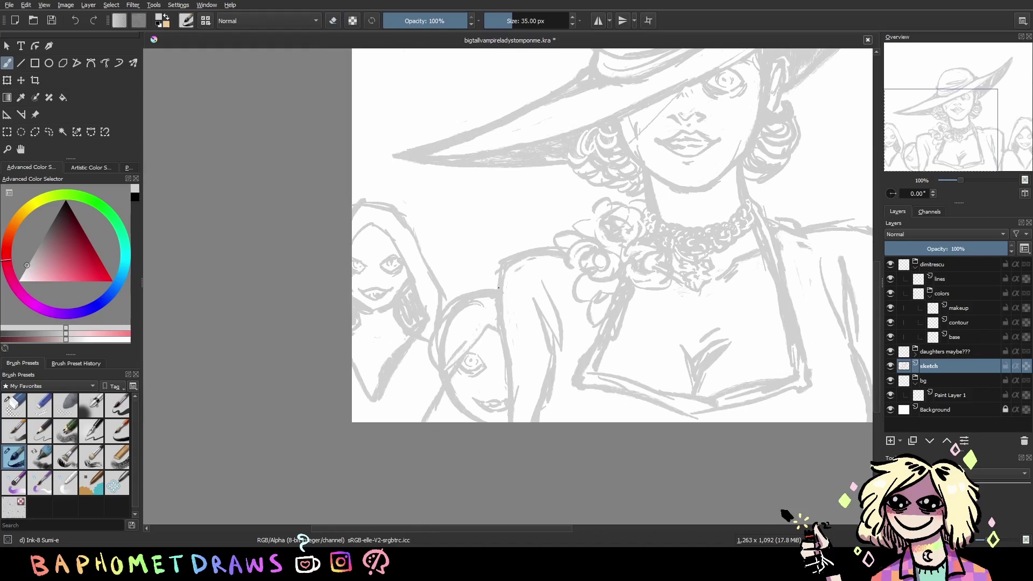
pyautogui.moveTo(498, 288); pyautogui.dragTo(411, 420)
pyautogui.moveTo(427, 365); pyautogui.dragTo(406, 422)
pyautogui.moveTo(462, 388); pyautogui.dragTo(430, 422)
# Lighten parts of the left daughter's sketch and rework her arm lines
pyautogui.press('e')
pyautogui.moveTo(457, 312)
pyautogui.mouseDown()
pyautogui.moveTo(424, 393)
pyautogui.moveTo(410, 388)
pyautogui.mouseUp()
pyautogui.press('e')
pyautogui.moveTo(431, 323)
pyautogui.mouseDown()
pyautogui.moveTo(445, 341)
pyautogui.moveTo(435, 329)
pyautogui.mouseUp()
pyautogui.press('e')
pyautogui.press('e')
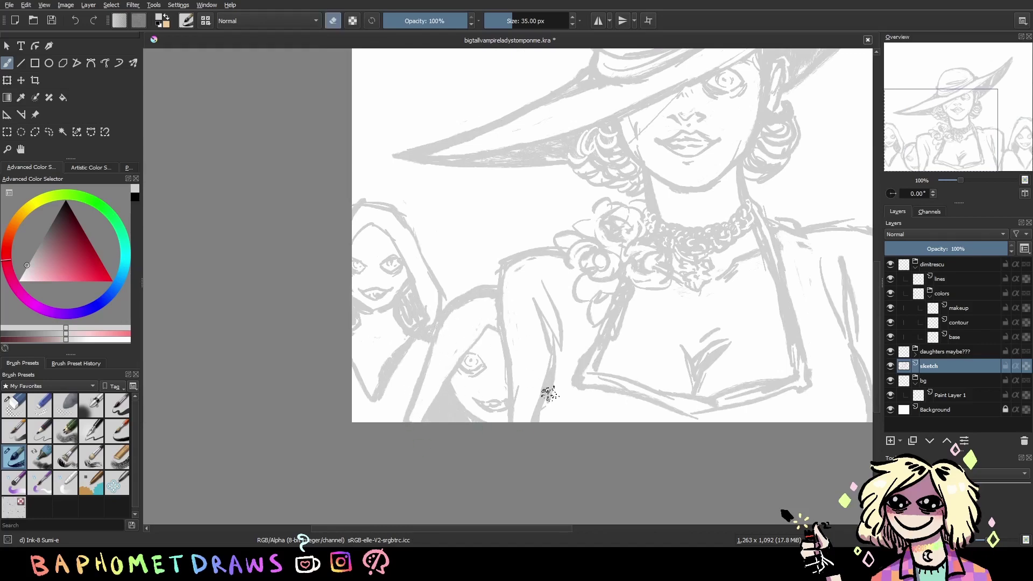
pyautogui.press('e')
pyautogui.hscroll(2, 763, 410)
pyautogui.hscroll(6, 750, 431)
pyautogui.scroll(1, 715, 443)
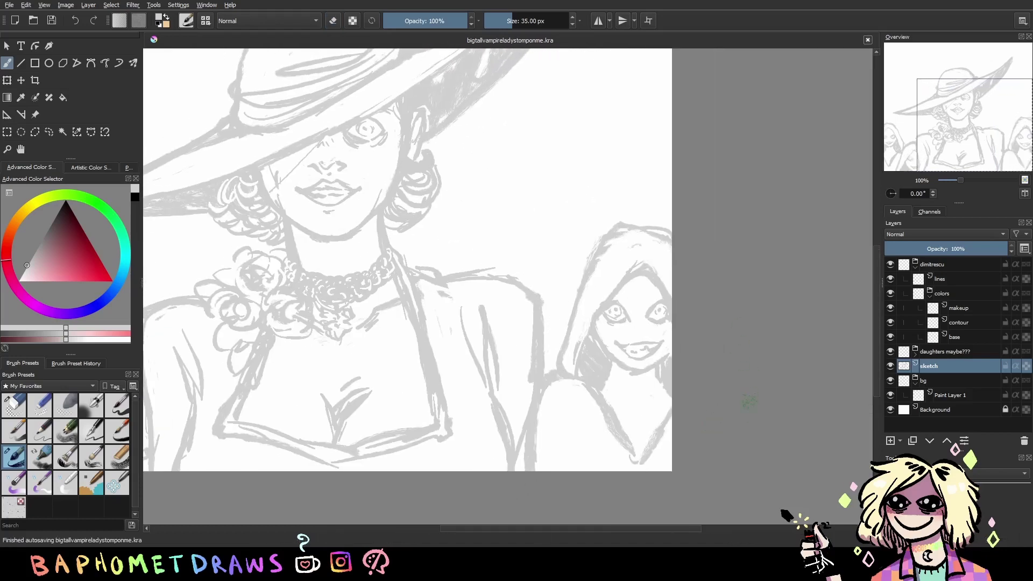
pyautogui.hscroll(-5, 741, 376)
# Try a straight stroke across the hat brim, then undo it
pyautogui.scroll(-2, 790, 431)
pyautogui.scroll(1, 813, 444)
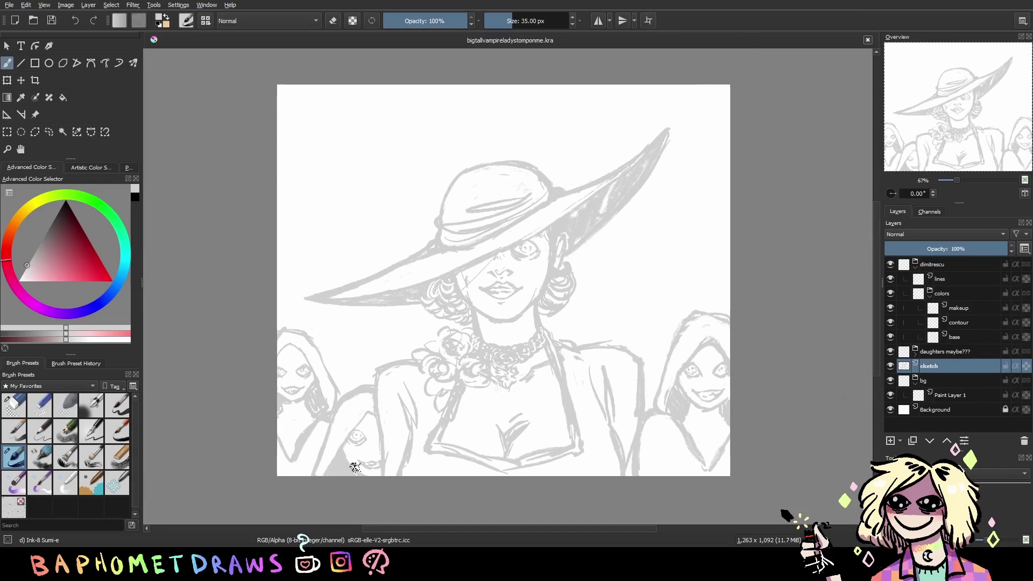
pyautogui.moveTo(413, 469); pyautogui.dragTo(403, 395)
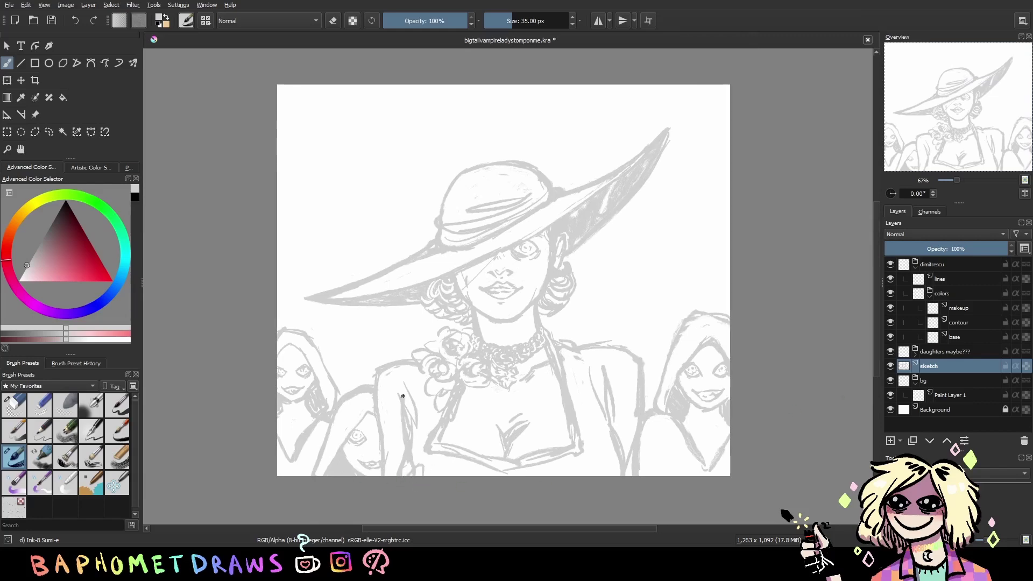
pyautogui.moveTo(753, 240); pyautogui.dragTo(576, 293)
pyautogui.hotkey('ctrl', 'z')
pyautogui.hotkey('ctrl', 'z')
# On a new paint layer, draw curved blades and a diagonal chest blade, then merge down
pyautogui.click(890, 441)
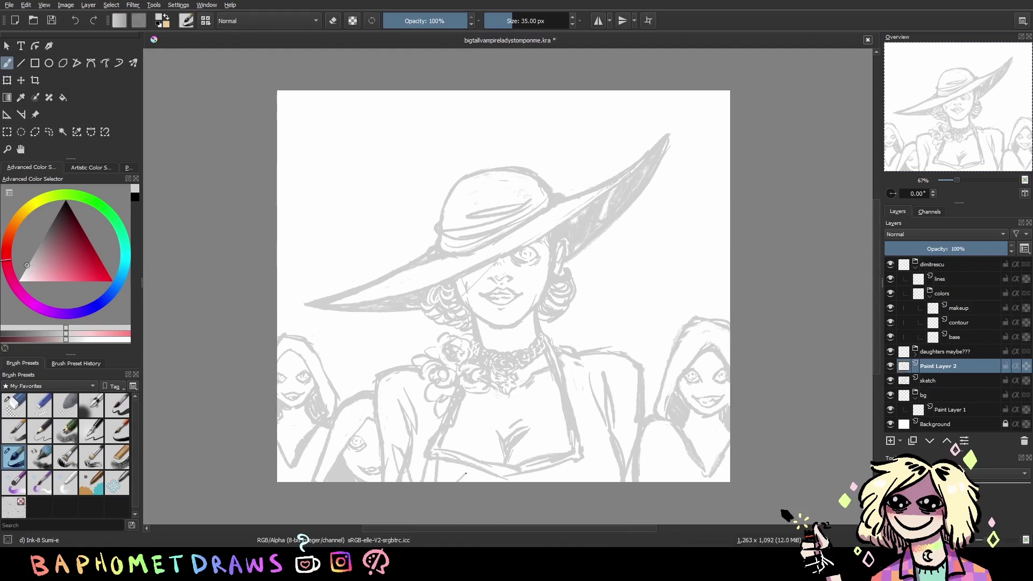
pyautogui.moveTo(374, 441)
pyautogui.mouseDown()
pyautogui.moveTo(361, 92)
pyautogui.moveTo(330, 297)
pyautogui.moveTo(399, 459)
pyautogui.mouseUp()
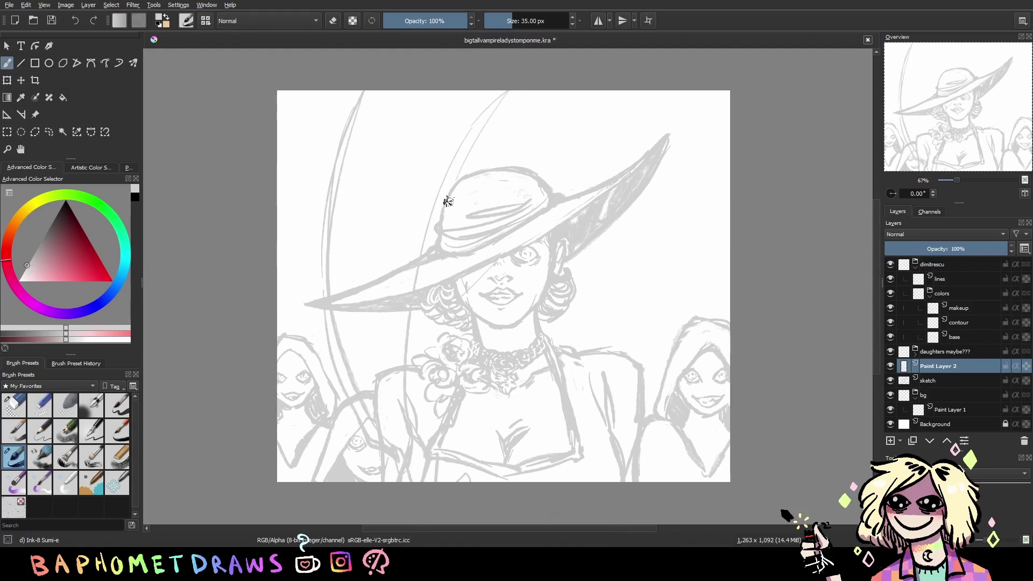
pyautogui.moveTo(506, 93)
pyautogui.mouseDown()
pyautogui.moveTo(438, 247)
pyautogui.moveTo(413, 423)
pyautogui.mouseUp()
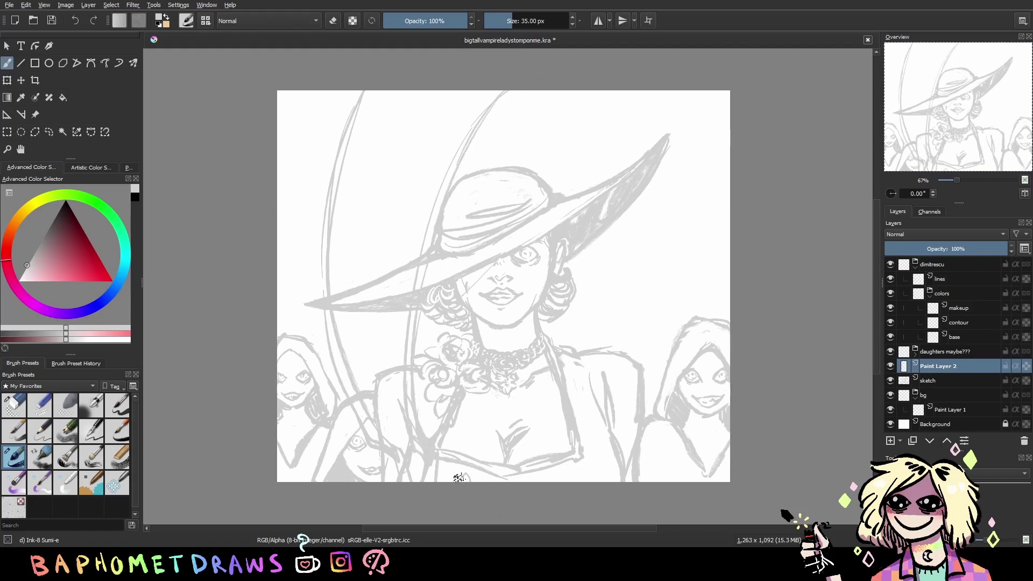
pyautogui.moveTo(460, 447); pyautogui.dragTo(657, 277)
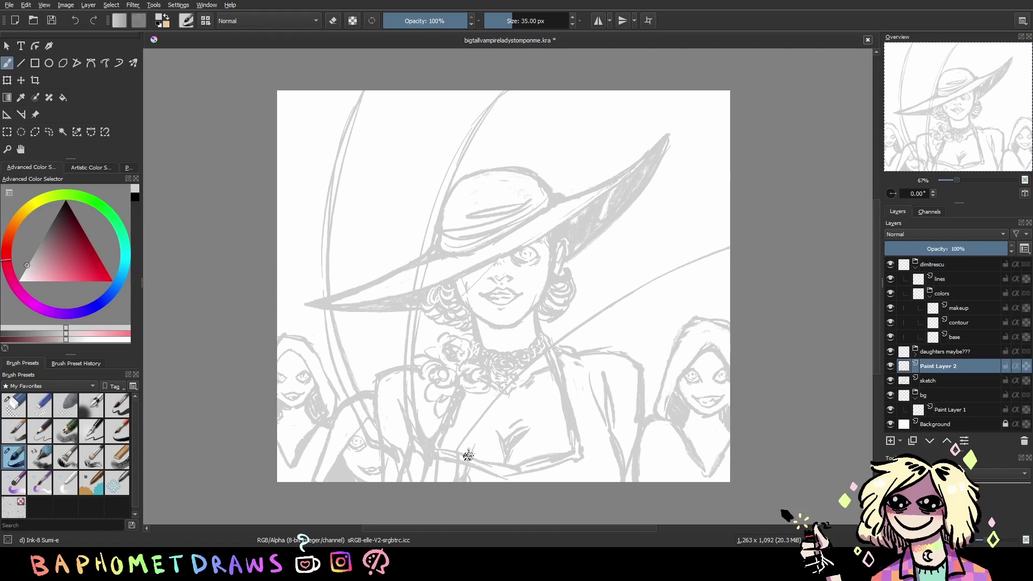
pyautogui.moveTo(468, 456)
pyautogui.mouseDown()
pyautogui.moveTo(591, 326)
pyautogui.moveTo(728, 247)
pyautogui.mouseUp()
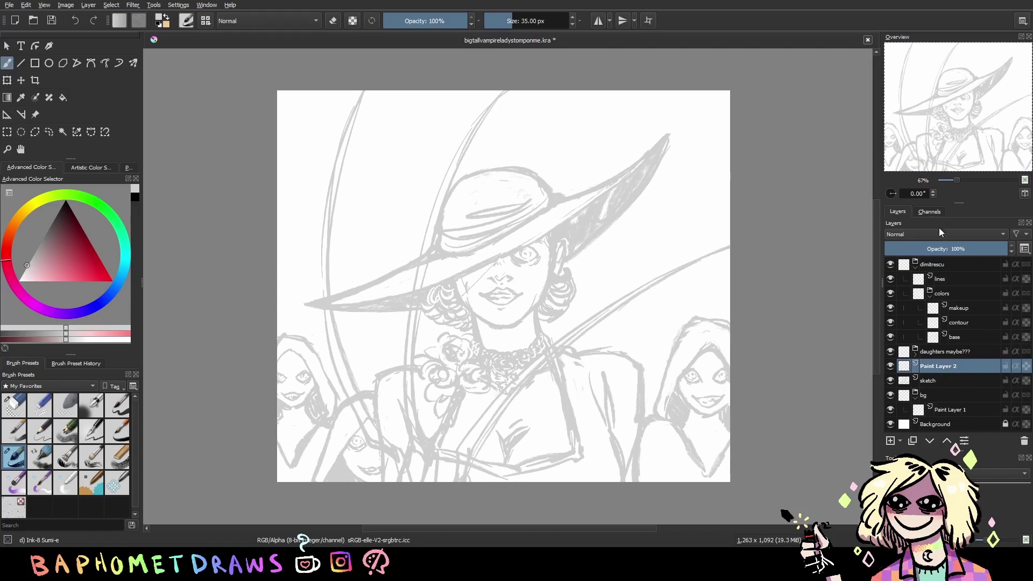
pyautogui.hotkey('ctrl', 'e')
pyautogui.press('e')
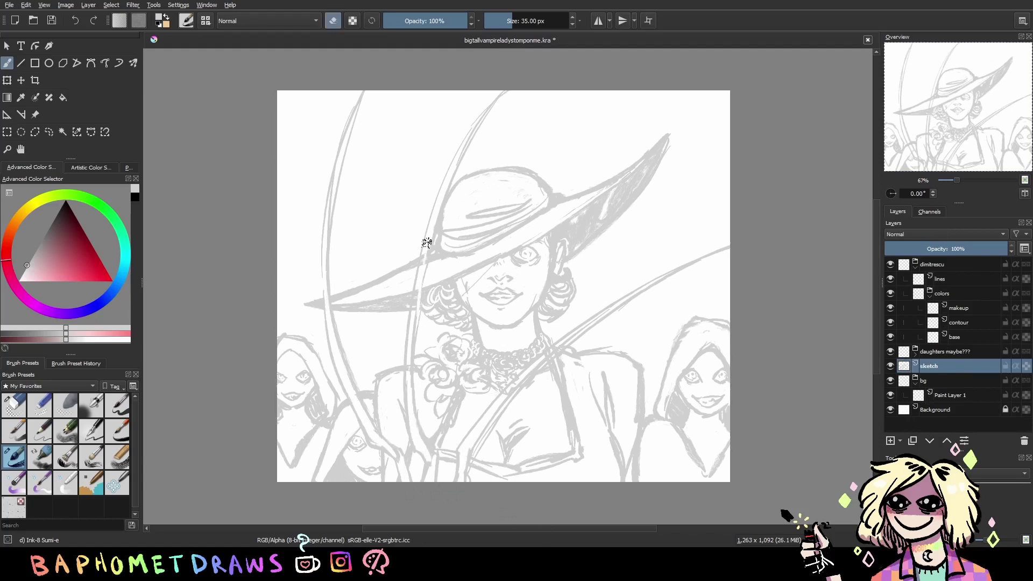
# Redraw the hat-edge blade stroke, erase faint strokes near the chest, and save
pyautogui.press('e')
pyautogui.moveTo(457, 172); pyautogui.dragTo(424, 257)
pyautogui.press('e')
pyautogui.moveTo(569, 332); pyautogui.dragTo(492, 406)
pyautogui.press('e')
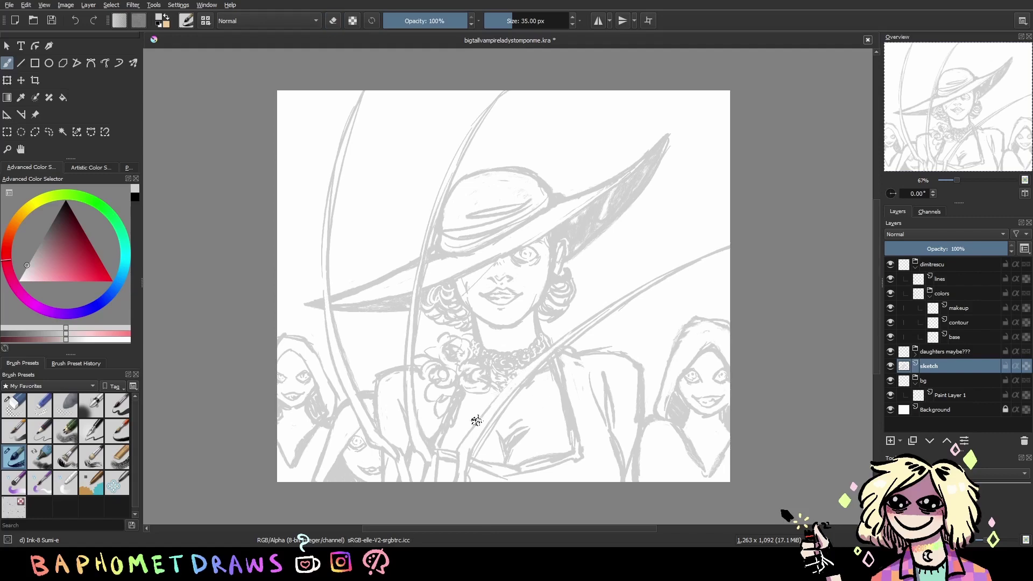
pyautogui.hotkey('ctrl', 's')
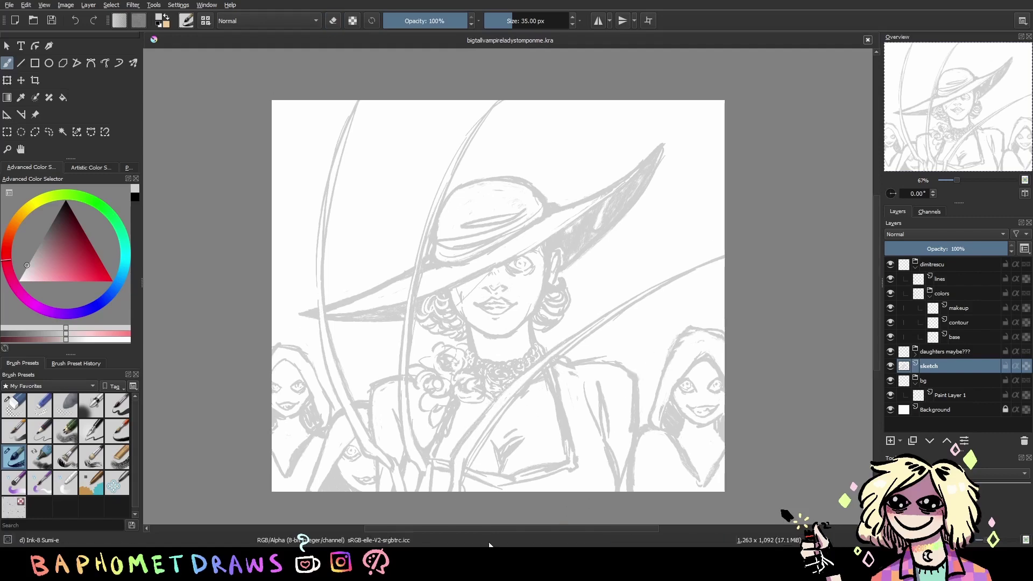
# Sketch and trim long horizontal blade strokes across the lower right, then save
pyautogui.moveTo(453, 489)
pyautogui.mouseDown()
pyautogui.moveTo(528, 489)
pyautogui.moveTo(605, 442)
pyautogui.moveTo(720, 429)
pyautogui.mouseUp()
pyautogui.moveTo(637, 444); pyautogui.dragTo(720, 436)
pyautogui.moveTo(575, 463); pyautogui.dragTo(521, 492)
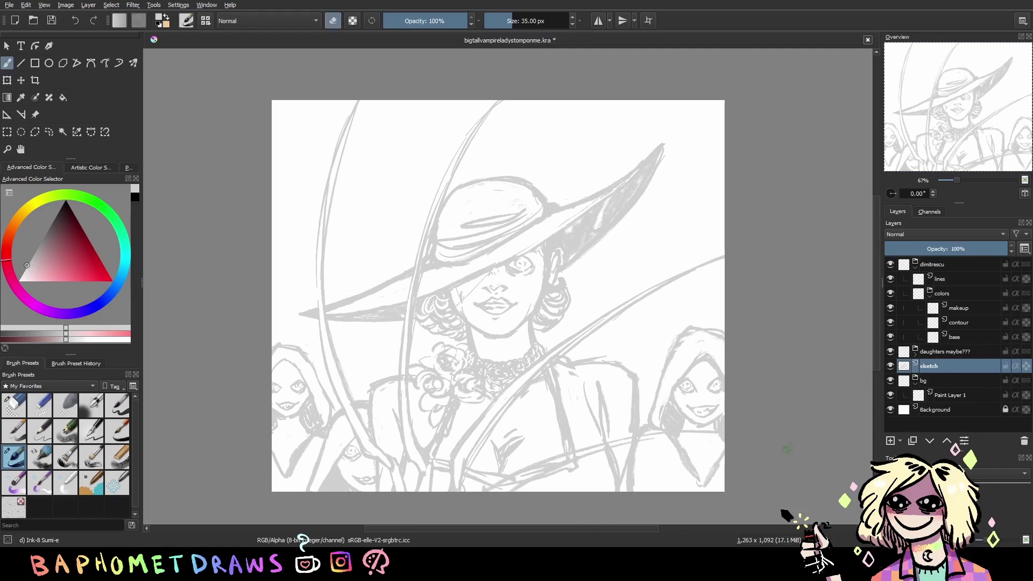
pyautogui.press('e')
pyautogui.moveTo(697, 434); pyautogui.dragTo(533, 468)
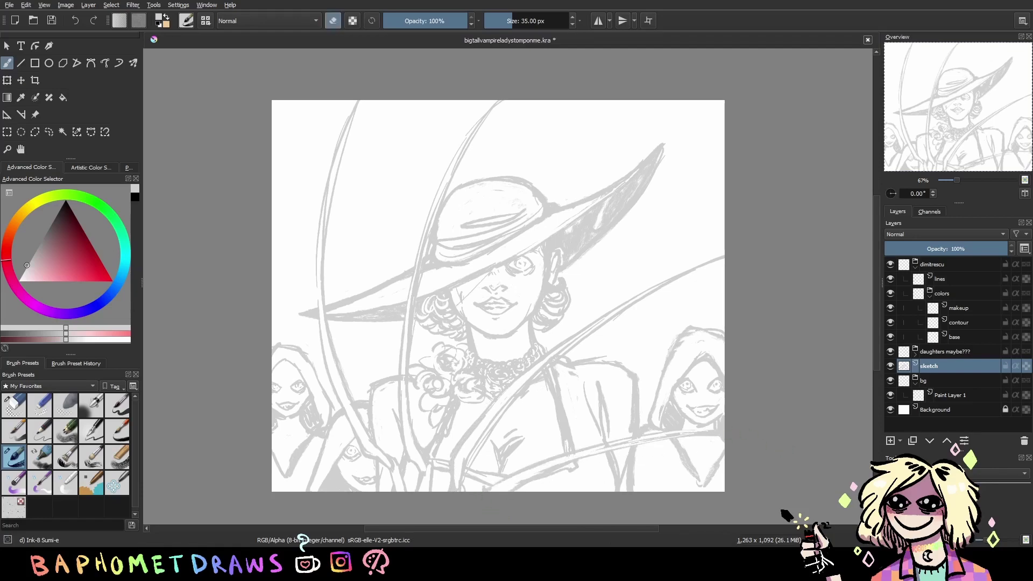
pyautogui.press('e')
pyautogui.moveTo(610, 445); pyautogui.dragTo(721, 435)
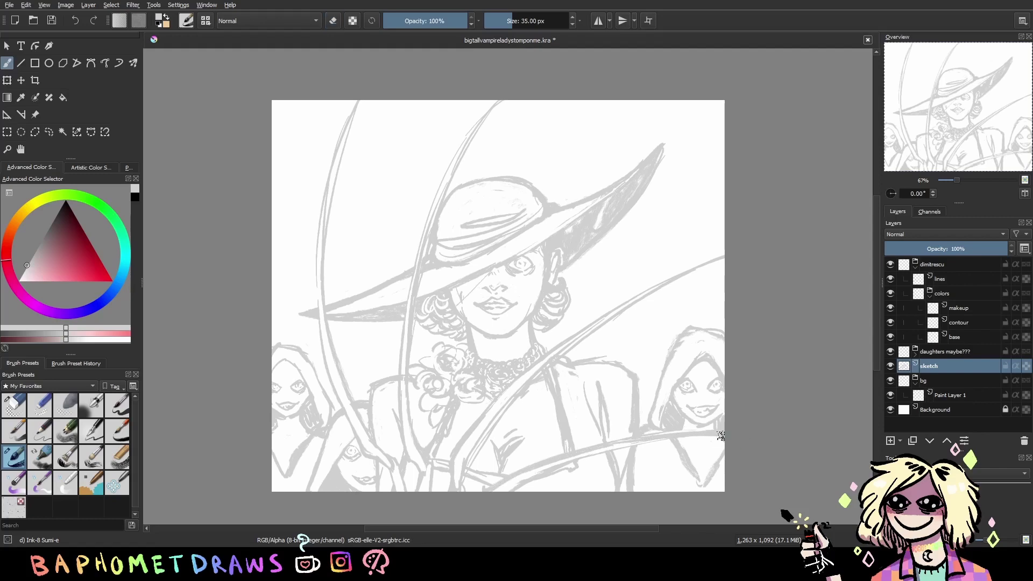
pyautogui.hotkey('ctrl', 's')
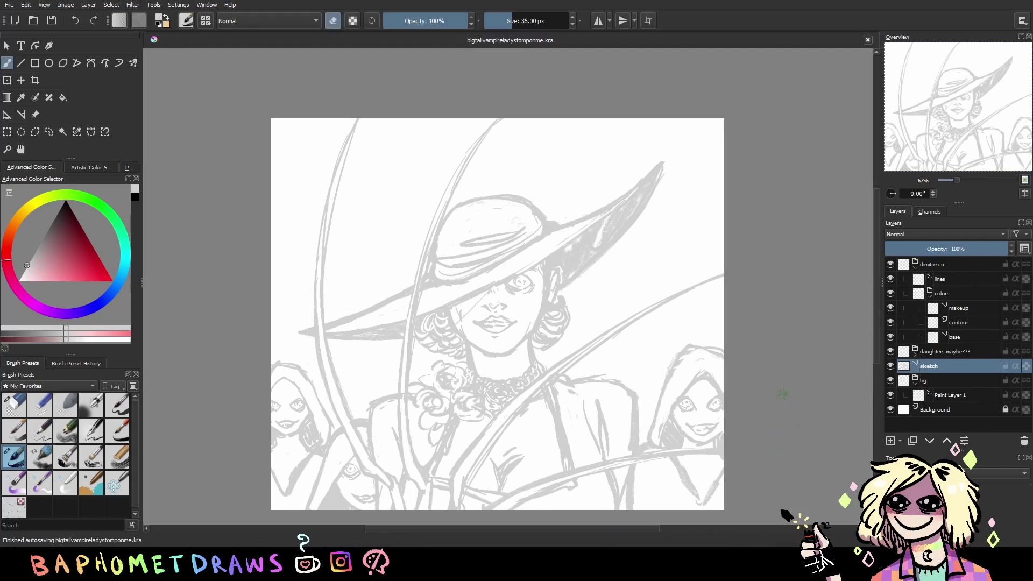
# Move up the layer stack to make the lines layer active for inking
pyautogui.press('e')
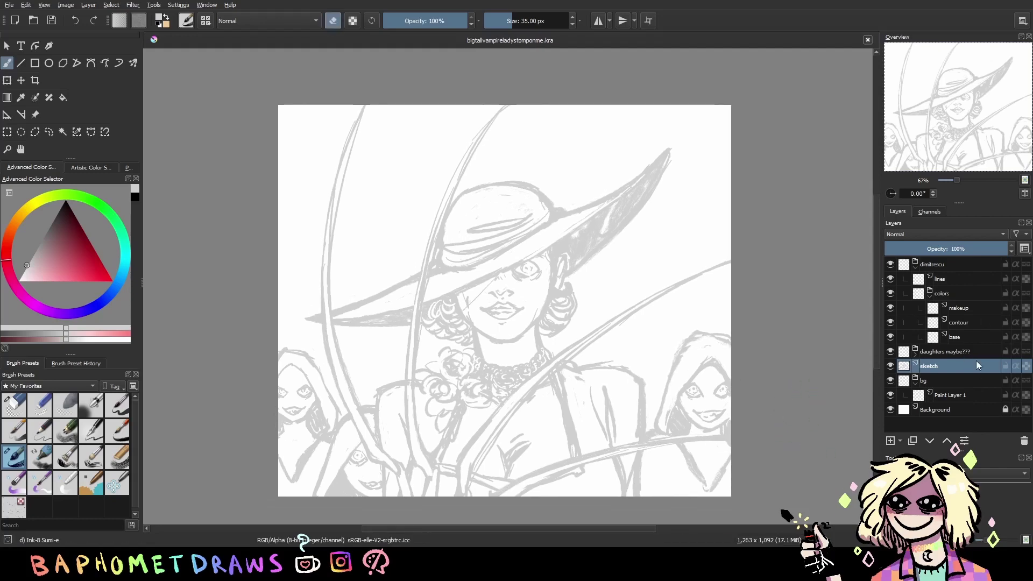
pyautogui.press('pageup')
pyautogui.press('pageup')
pyautogui.press('pageup')
pyautogui.press('pageup')
pyautogui.press('pageup')
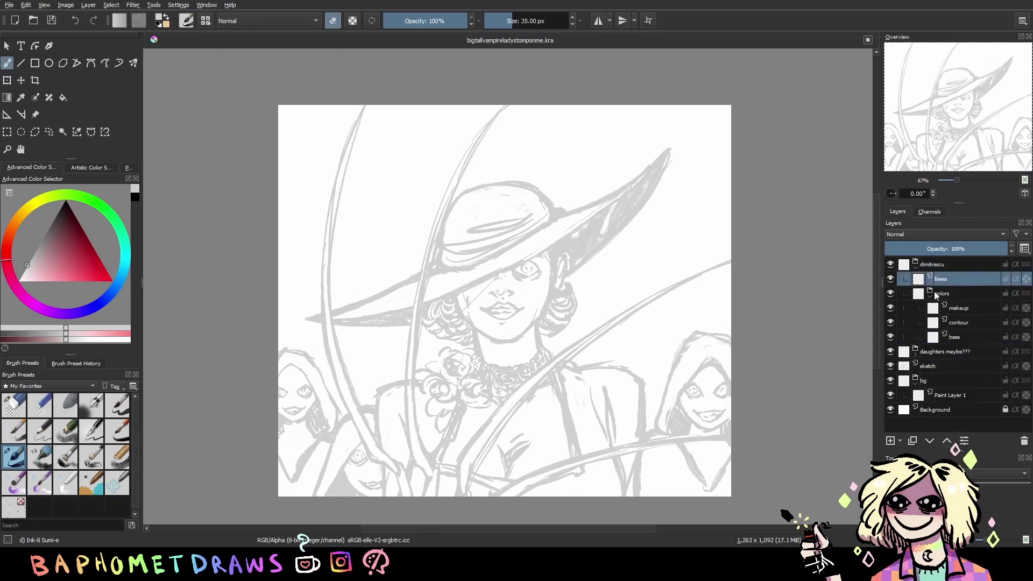
pyautogui.press('pagedown')
pyautogui.press('pagedown')
pyautogui.press('pagedown')
pyautogui.press('pageup')
pyautogui.press('pageup')
pyautogui.press('pageup')
# Ink the right jaw and the left cheek down to the chin, with the sketch faded underneath
pyautogui.press('e')
pyautogui.press('d')
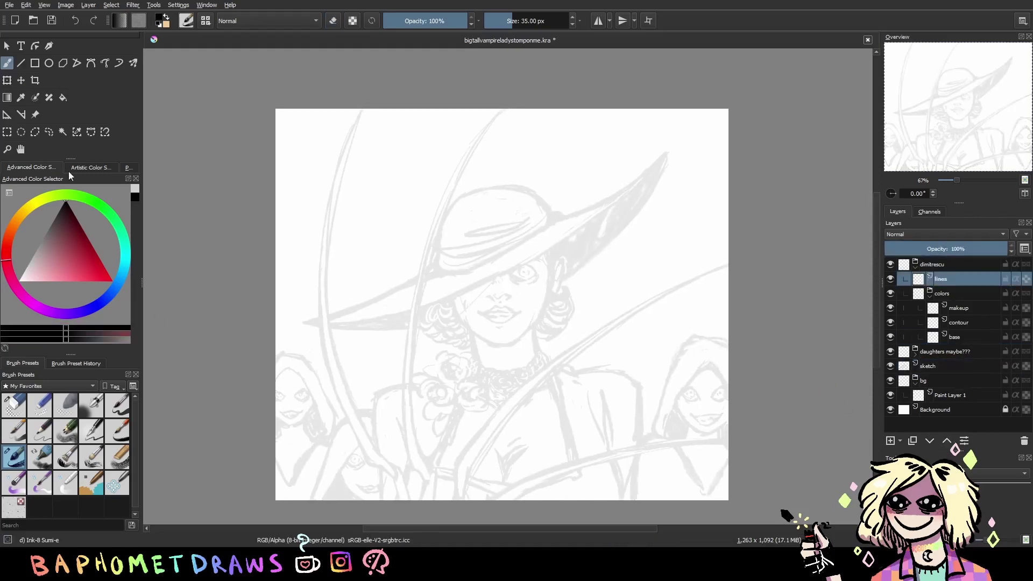
pyautogui.press('1')
pyautogui.moveTo(431, 308)
pyautogui.mouseDown()
pyautogui.moveTo(447, 348)
pyautogui.moveTo(495, 379)
pyautogui.mouseUp()
pyautogui.press('m')
pyautogui.moveTo(435, 274); pyautogui.dragTo(458, 350)
pyautogui.hotkey('ctrl', 'z')
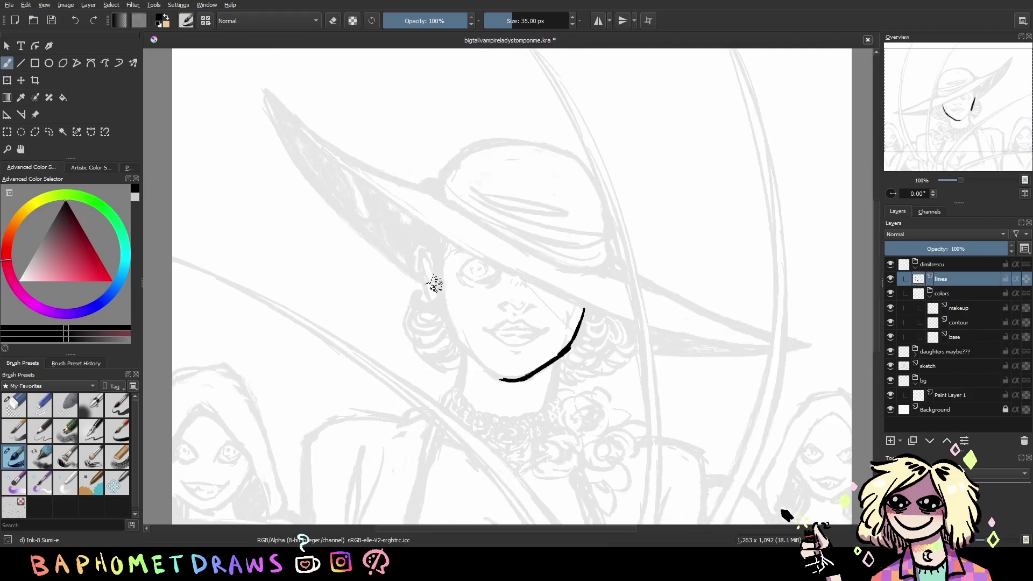
pyautogui.moveTo(435, 278); pyautogui.dragTo(488, 372)
pyautogui.press('m')
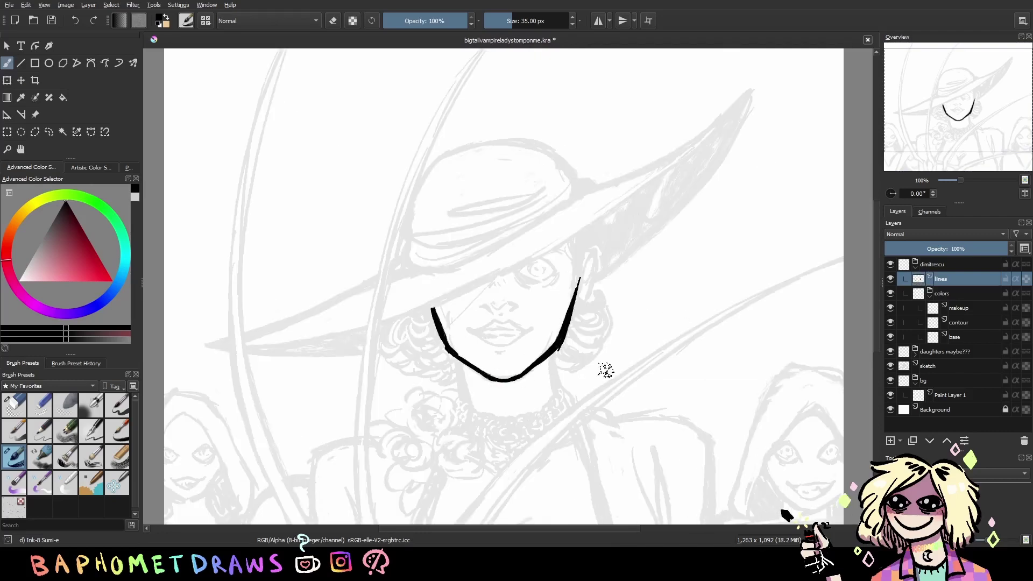
# Ink the long edge of the hat brim and the strokes through the hat area
pyautogui.moveTo(751, 94)
pyautogui.mouseDown()
pyautogui.moveTo(619, 208)
pyautogui.moveTo(481, 285)
pyautogui.mouseUp()
pyautogui.hotkey('ctrl', 'z')
pyautogui.moveTo(560, 246)
pyautogui.mouseDown()
pyautogui.moveTo(377, 325)
pyautogui.moveTo(661, 337)
pyautogui.moveTo(600, 425)
pyautogui.moveTo(546, 339)
pyautogui.moveTo(517, 404)
pyautogui.mouseUp()
pyautogui.moveTo(511, 417); pyautogui.dragTo(502, 431)
pyautogui.moveTo(666, 254)
pyautogui.mouseDown()
pyautogui.moveTo(618, 367)
pyautogui.moveTo(618, 520)
pyautogui.mouseUp()
pyautogui.moveTo(500, 105)
pyautogui.mouseDown()
pyautogui.moveTo(511, 195)
pyautogui.moveTo(504, 302)
pyautogui.mouseUp()
pyautogui.moveTo(626, 448); pyautogui.dragTo(639, 218)
pyautogui.moveTo(488, 264); pyautogui.dragTo(466, 473)
# Thicken the brim's left edge and fill the brim wedge with solid black
pyautogui.press('5')
pyautogui.press('m')
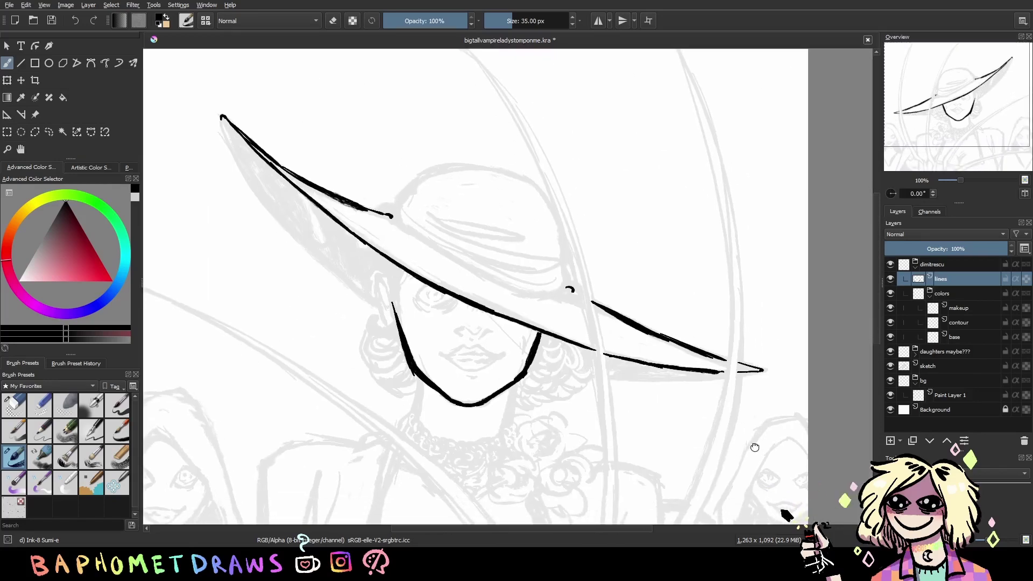
pyautogui.moveTo(219, 116)
pyautogui.mouseDown()
pyautogui.moveTo(294, 242)
pyautogui.moveTo(365, 300)
pyautogui.mouseUp()
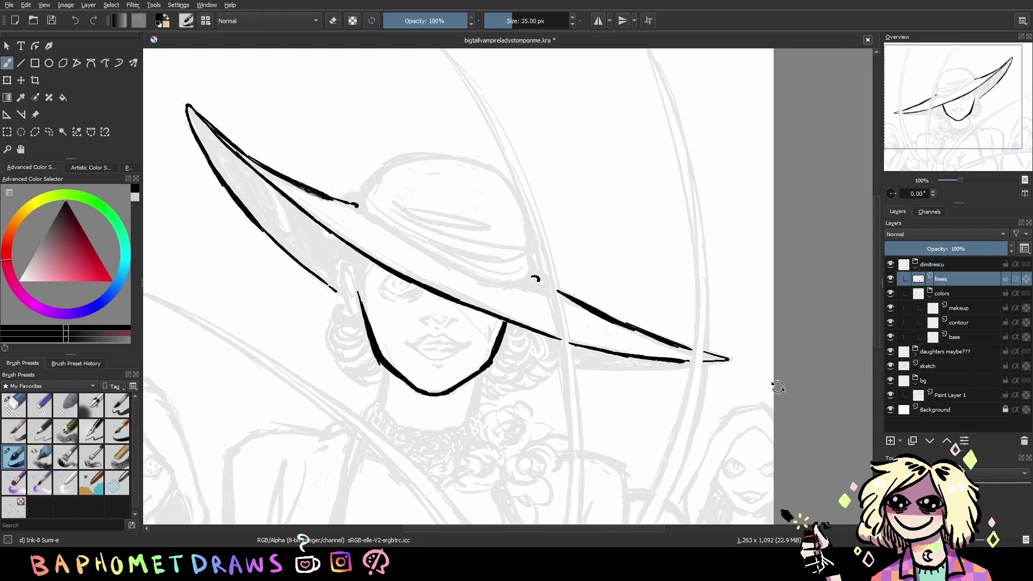
pyautogui.moveTo(771, 443)
pyautogui.mouseDown()
pyautogui.moveTo(476, 391)
pyautogui.moveTo(536, 479)
pyautogui.mouseUp()
pyautogui.moveTo(495, 370)
pyautogui.mouseDown()
pyautogui.moveTo(482, 401)
pyautogui.moveTo(541, 479)
pyautogui.mouseUp()
pyautogui.moveTo(594, 279); pyautogui.dragTo(664, 454)
pyautogui.press('5')
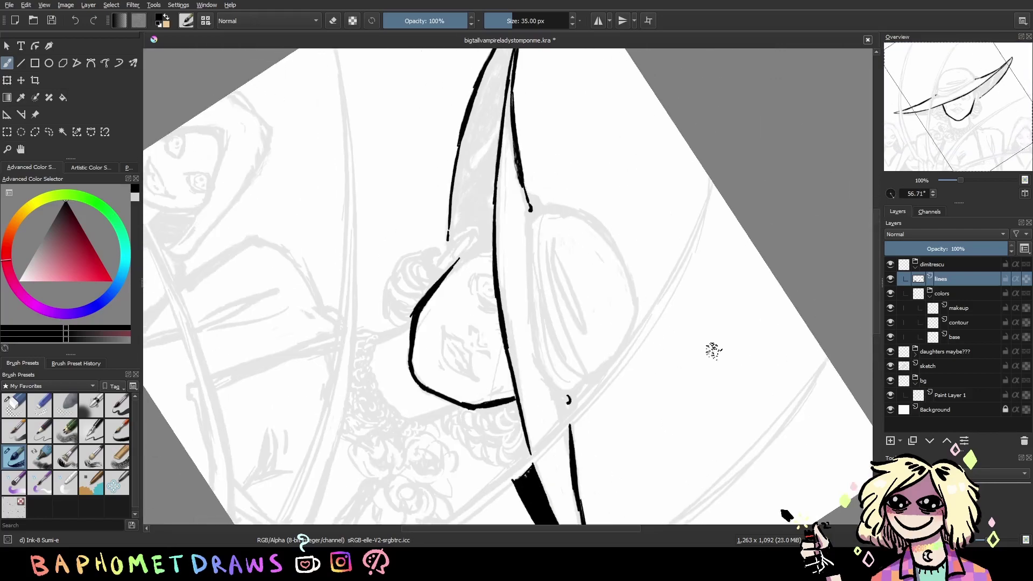
# Ink the eyelid under the hat brim and save the drawing
pyautogui.press('e')
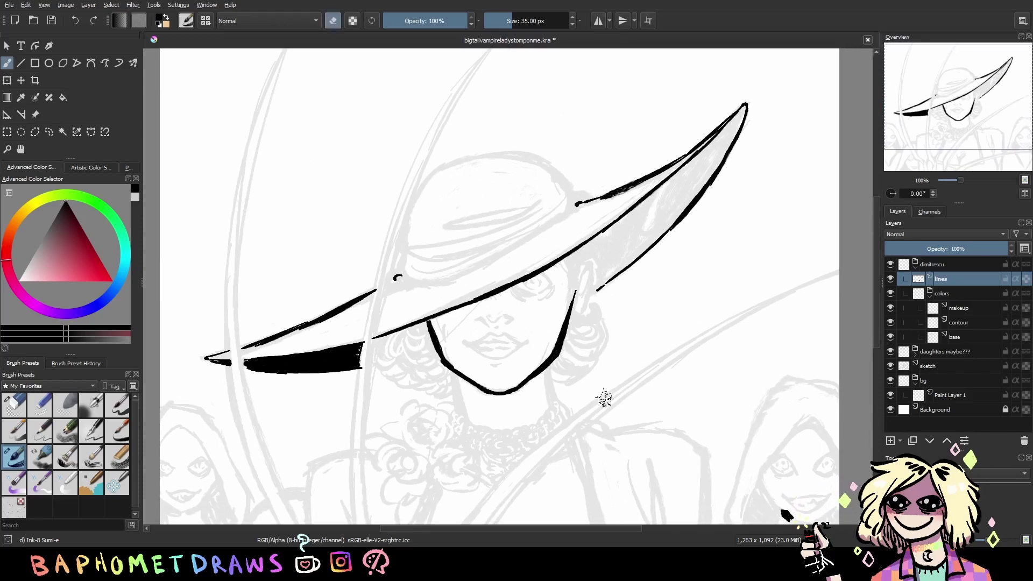
pyautogui.press('e')
pyautogui.moveTo(513, 285)
pyautogui.mouseDown()
pyautogui.moveTo(533, 294)
pyautogui.moveTo(536, 283)
pyautogui.moveTo(527, 303)
pyautogui.moveTo(559, 295)
pyautogui.moveTo(564, 282)
pyautogui.mouseUp()
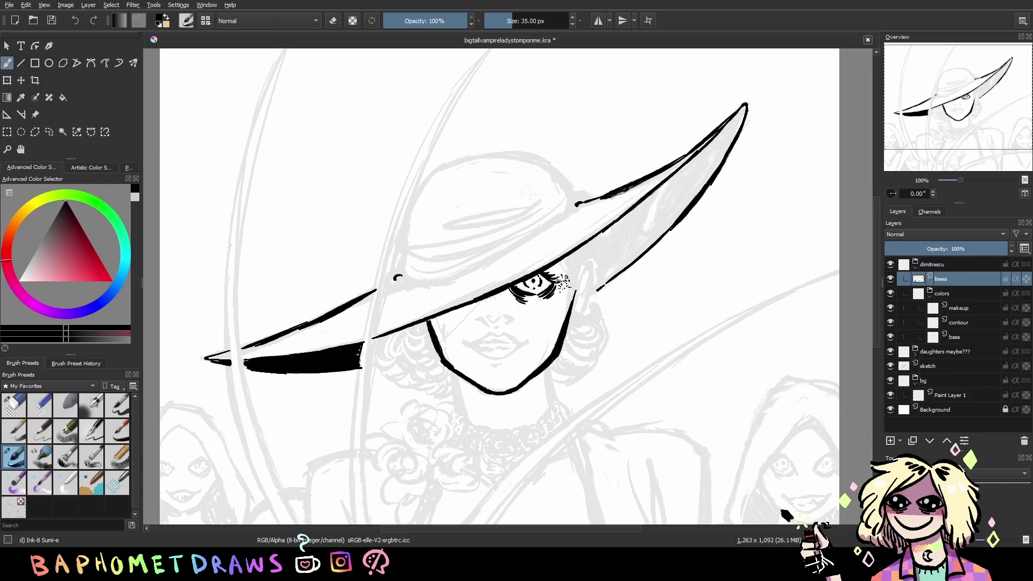
pyautogui.hotkey('ctrl', 's')
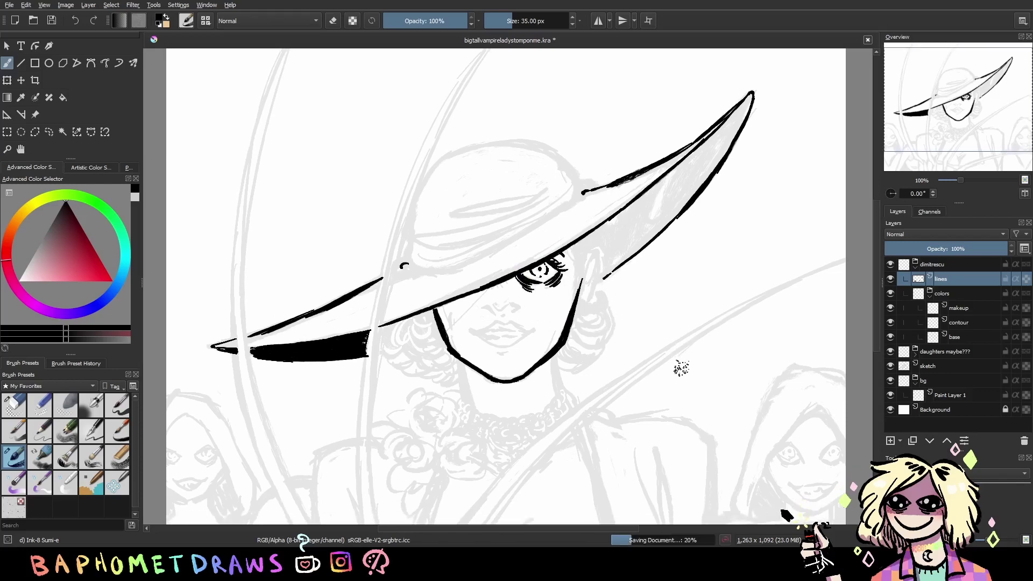
pyautogui.scroll(1, 771, 404)
# Ink hair strands, the ear and earring, and the mouth line beside the face
pyautogui.moveTo(576, 258)
pyautogui.mouseDown()
pyautogui.moveTo(589, 272)
pyautogui.moveTo(582, 322)
pyautogui.mouseUp()
pyautogui.moveTo(594, 278); pyautogui.dragTo(588, 302)
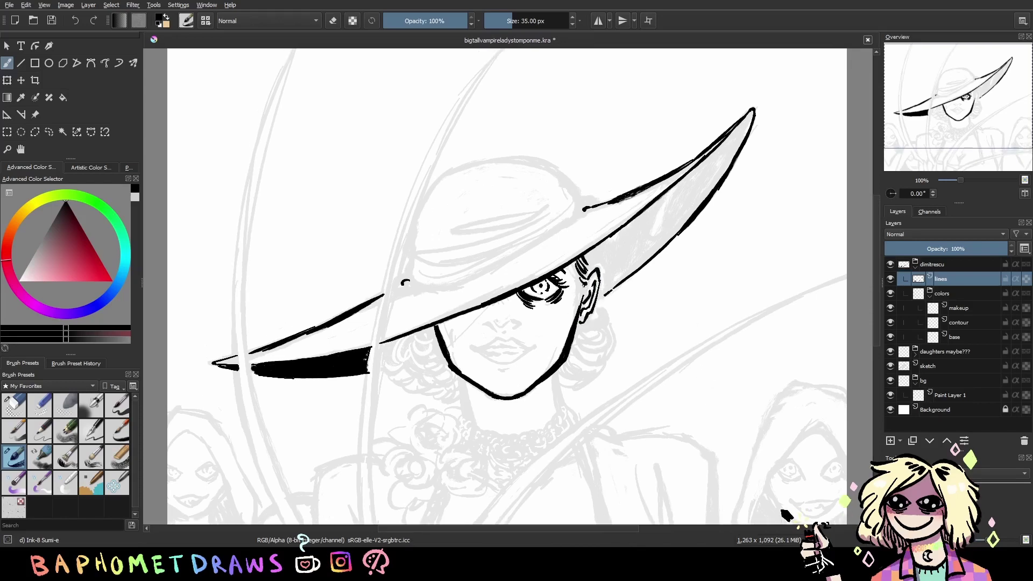
pyautogui.moveTo(472, 348)
pyautogui.mouseDown()
pyautogui.moveTo(500, 344)
pyautogui.moveTo(517, 362)
pyautogui.mouseUp()
pyautogui.press('m')
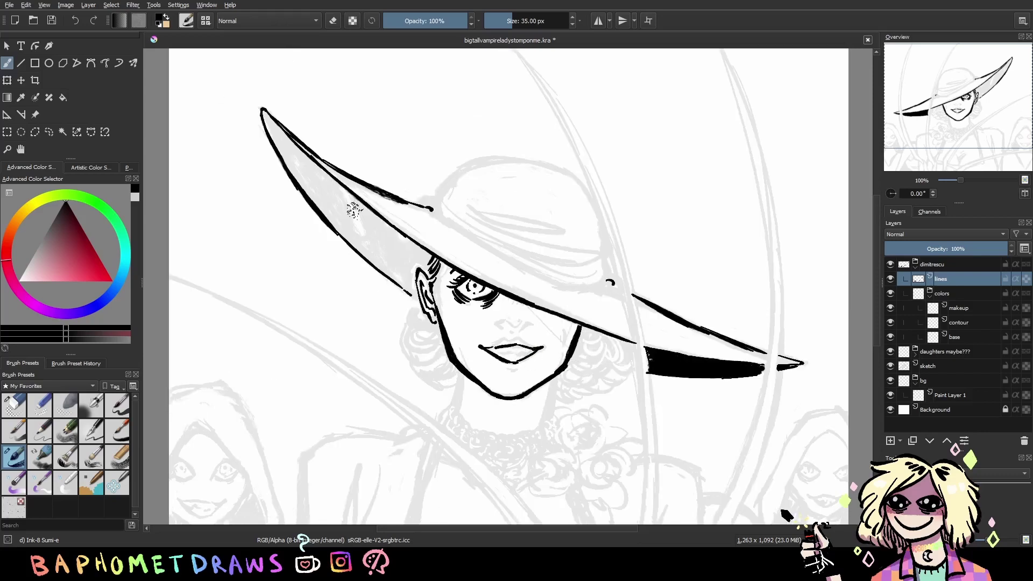
pyautogui.press('m')
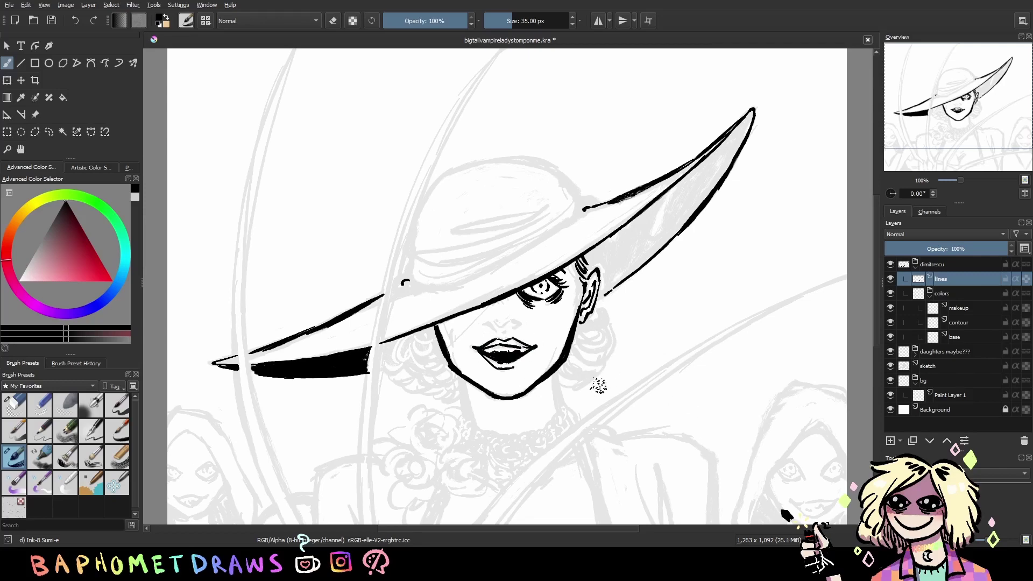
# Add a dash under the lower lip, thicken the nose, and ink a hooked textured earring
pyautogui.moveTo(501, 368); pyautogui.dragTo(510, 368)
pyautogui.moveTo(484, 325); pyautogui.dragTo(503, 329)
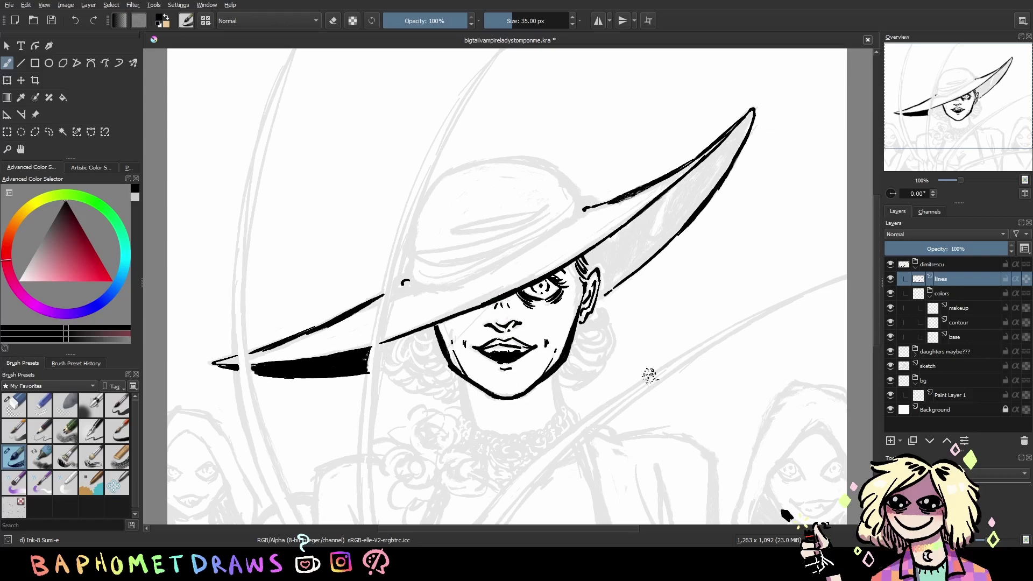
pyautogui.moveTo(580, 321)
pyautogui.mouseDown()
pyautogui.moveTo(601, 333)
pyautogui.moveTo(557, 404)
pyautogui.mouseUp()
pyautogui.moveTo(570, 359); pyautogui.dragTo(585, 376)
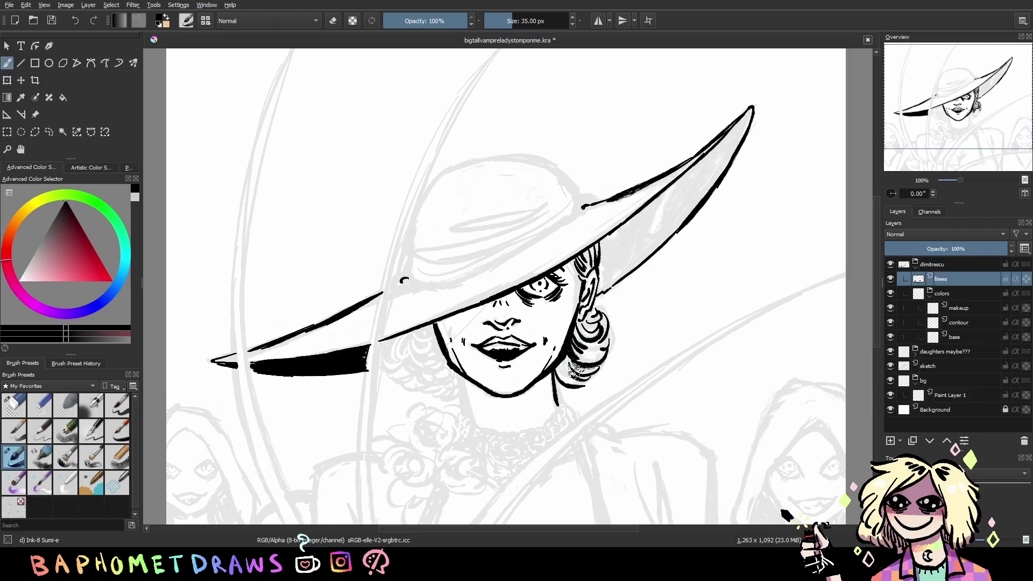
# Fill the hat brim's underside with solid black on the mirrored canvas and save
pyautogui.press('m')
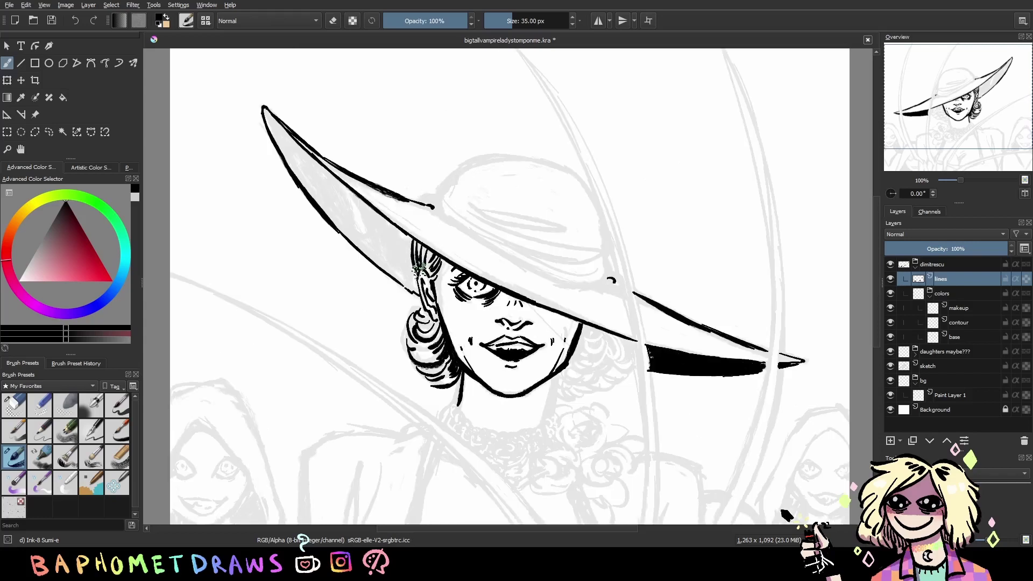
pyautogui.moveTo(401, 232); pyautogui.dragTo(411, 277)
pyautogui.moveTo(392, 229)
pyautogui.mouseDown()
pyautogui.moveTo(377, 215)
pyautogui.moveTo(388, 258)
pyautogui.moveTo(334, 210)
pyautogui.moveTo(351, 223)
pyautogui.moveTo(301, 156)
pyautogui.moveTo(288, 158)
pyautogui.mouseUp()
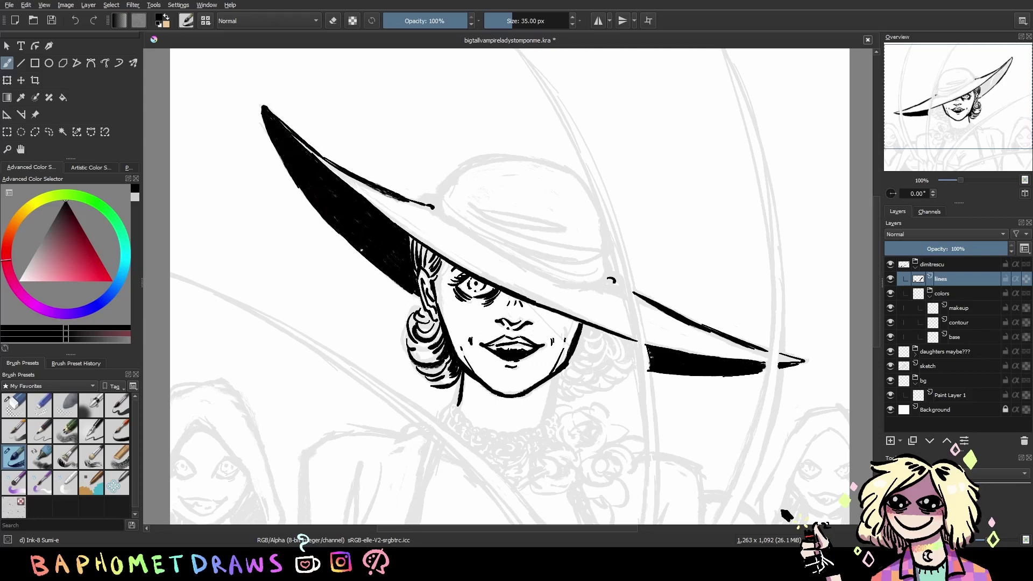
pyautogui.press('m')
pyautogui.hotkey('ctrl', 's')
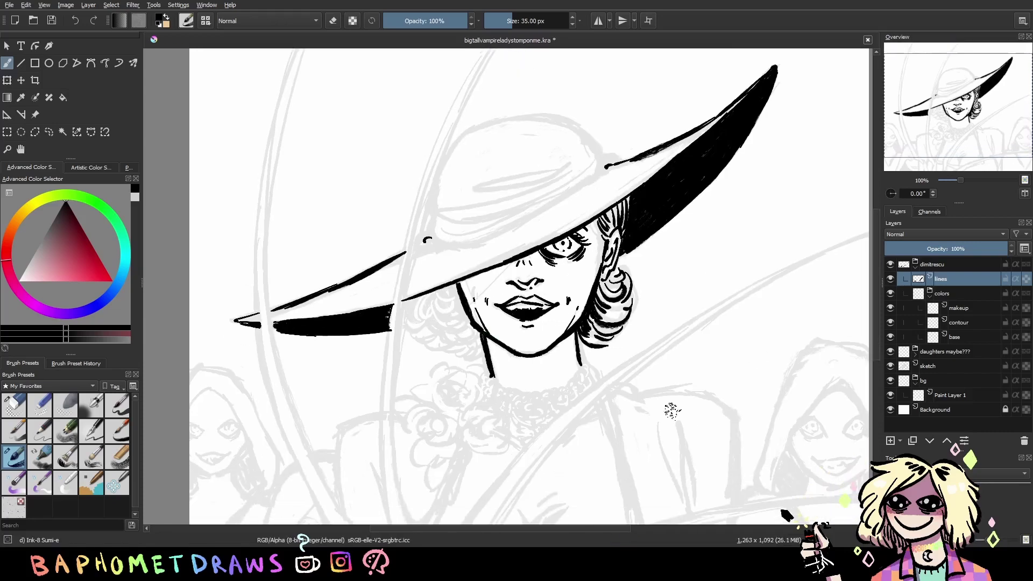
# Erase and tidy the hair strokes under the brim, then save
pyautogui.press('e')
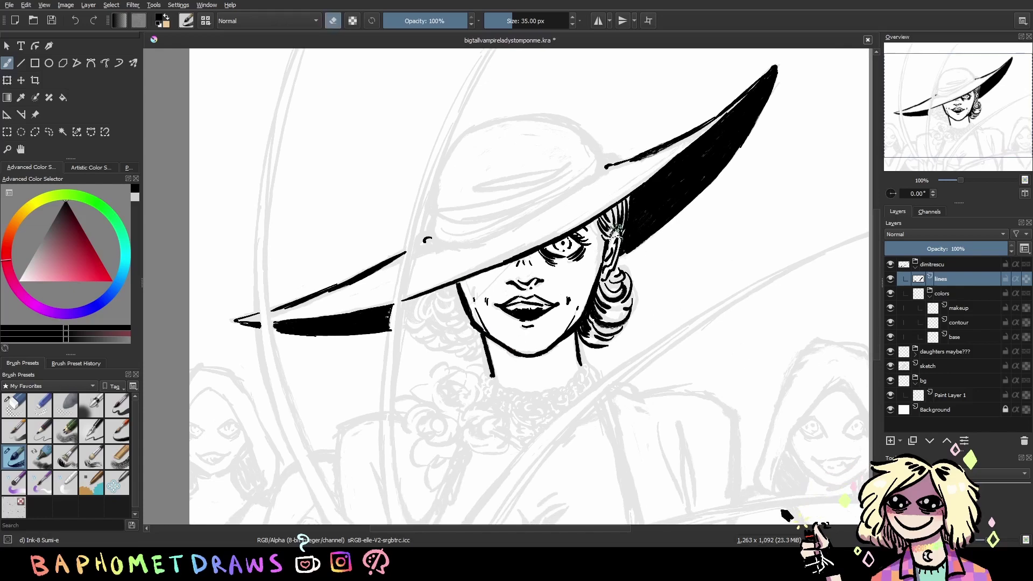
pyautogui.moveTo(611, 242)
pyautogui.mouseDown()
pyautogui.moveTo(606, 283)
pyautogui.moveTo(614, 277)
pyautogui.mouseUp()
pyautogui.press('e')
pyautogui.press('e')
pyautogui.press('e')
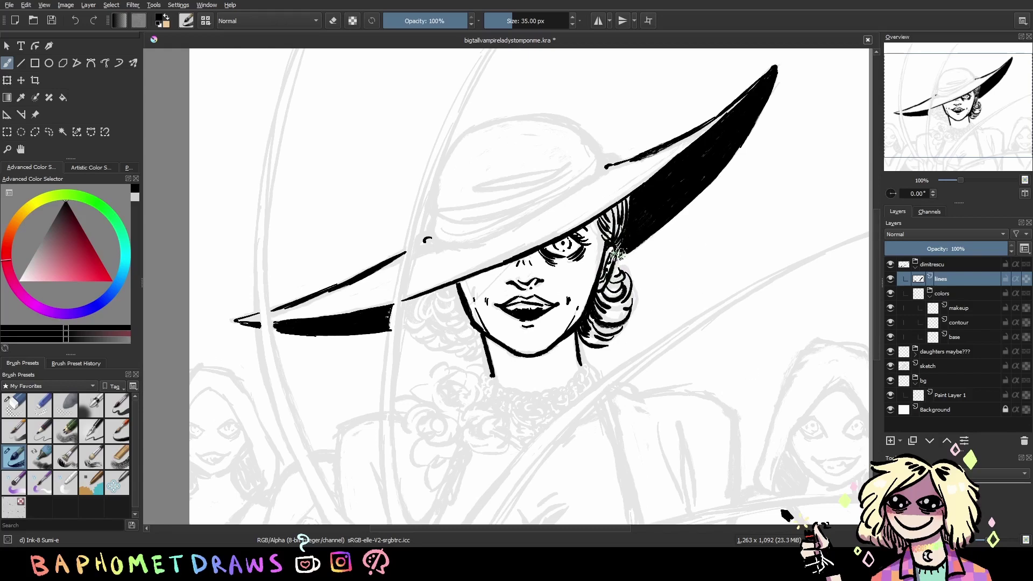
pyautogui.moveTo(701, 257); pyautogui.dragTo(705, 254)
pyautogui.press('e')
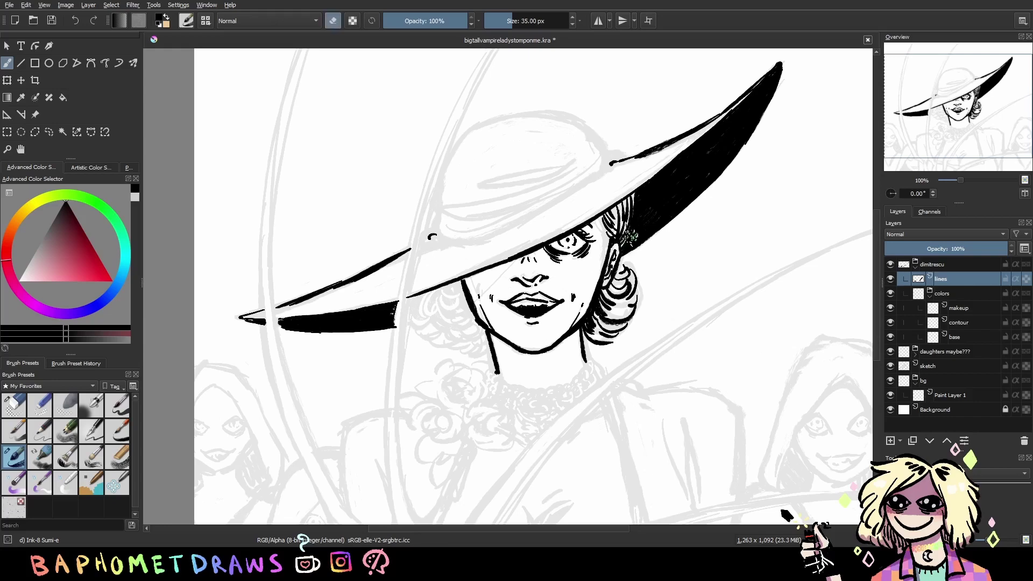
pyautogui.press('e')
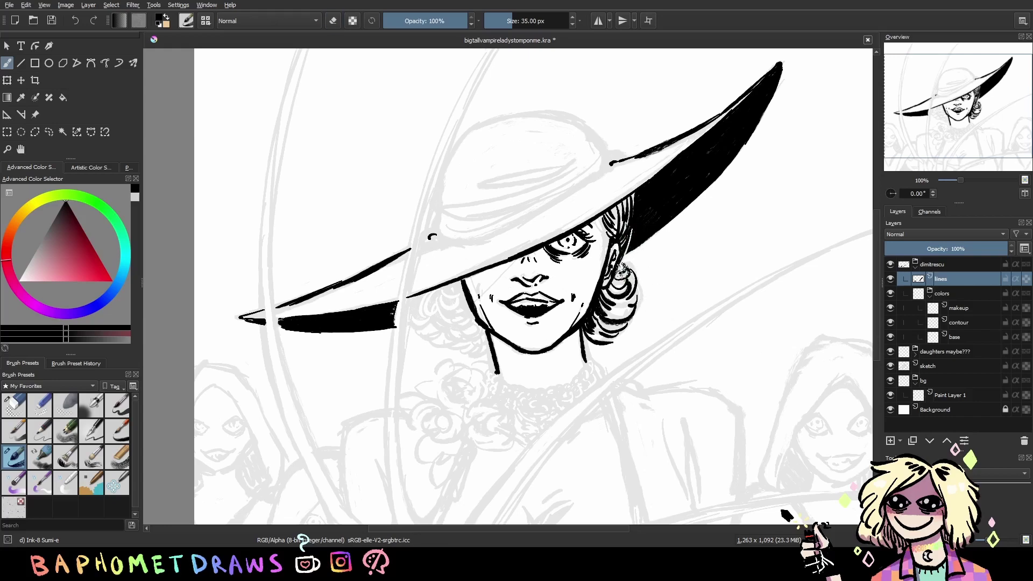
pyautogui.moveTo(730, 336); pyautogui.dragTo(728, 341)
pyautogui.hotkey('ctrl', 's')
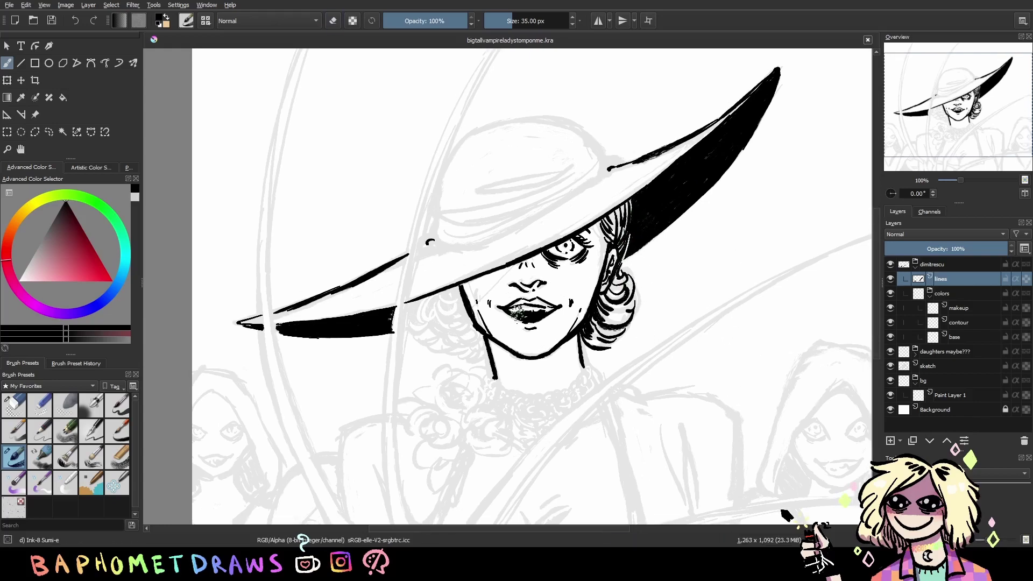
# Ink curly hair framing the face on the mirrored view and save
pyautogui.click(467, 333)
pyautogui.scroll(-1, 466, 317)
pyautogui.press('m')
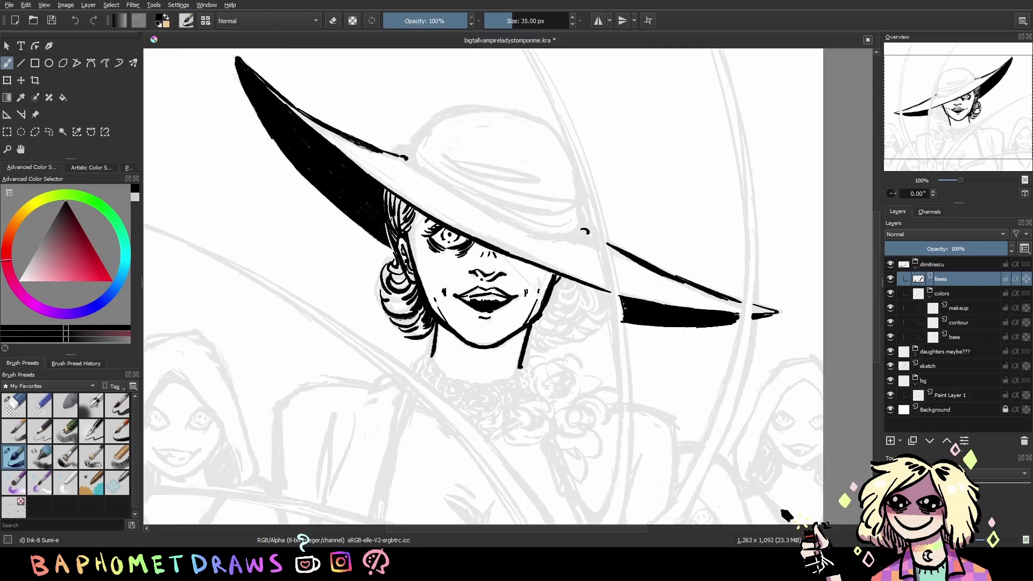
pyautogui.hotkey('ctrl', 's')
pyautogui.moveTo(525, 333)
pyautogui.mouseDown()
pyautogui.moveTo(541, 348)
pyautogui.moveTo(576, 317)
pyautogui.moveTo(581, 351)
pyautogui.mouseUp()
pyautogui.moveTo(578, 307); pyautogui.dragTo(597, 328)
pyautogui.press('m')
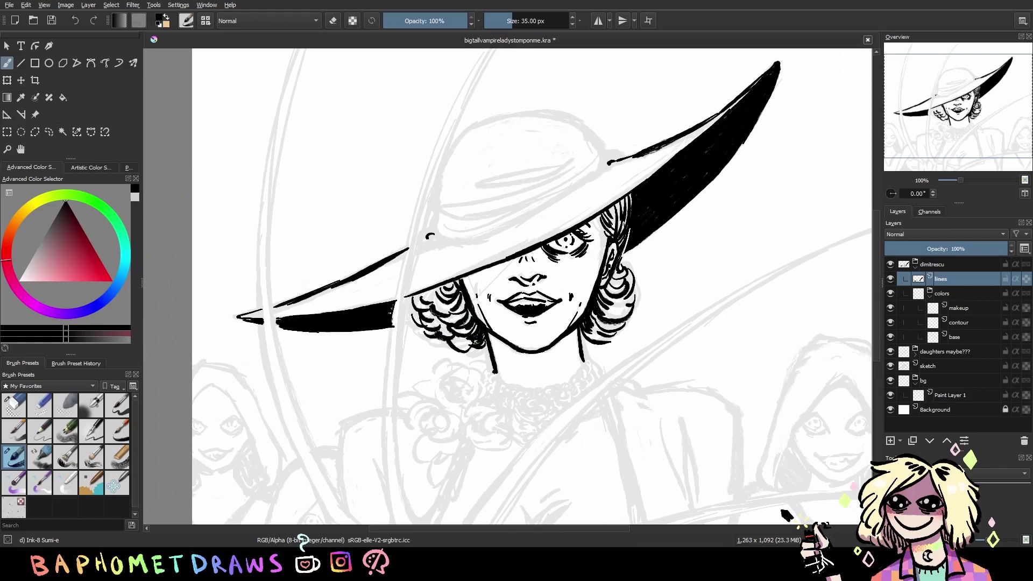
pyautogui.hotkey('ctrl', 's')
pyautogui.scroll(-3, 708, 322)
# Add curls at the necklace ends and ink two roses with petals and a leaf below it
pyautogui.moveTo(470, 284); pyautogui.dragTo(466, 293)
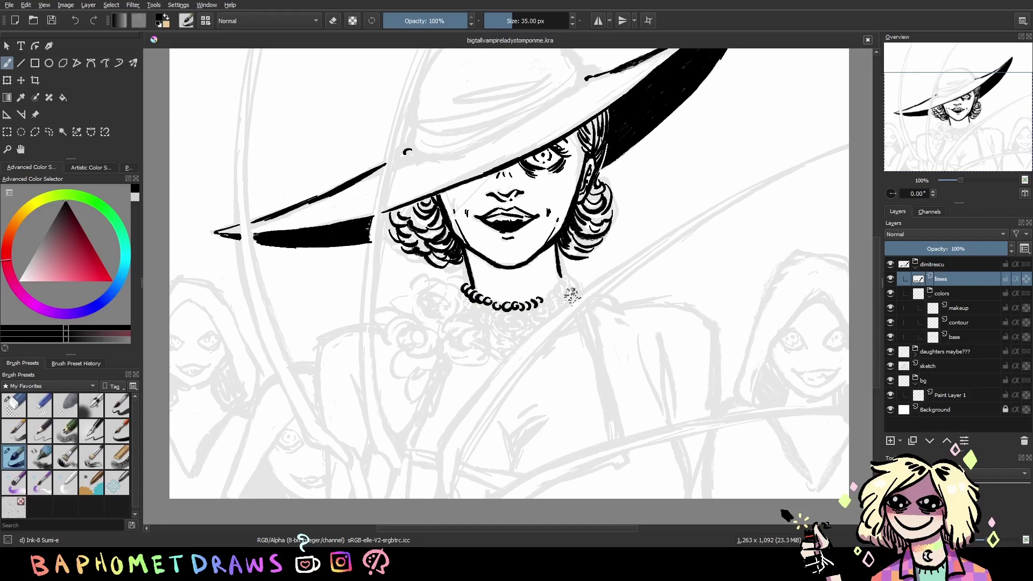
pyautogui.moveTo(544, 297); pyautogui.dragTo(538, 307)
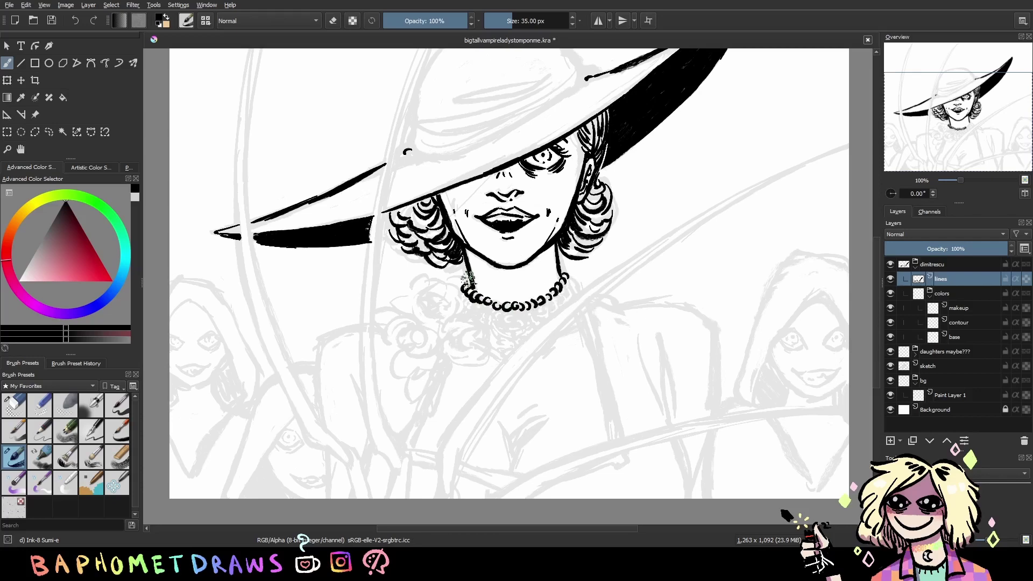
pyautogui.hotkey('ctrl', 's')
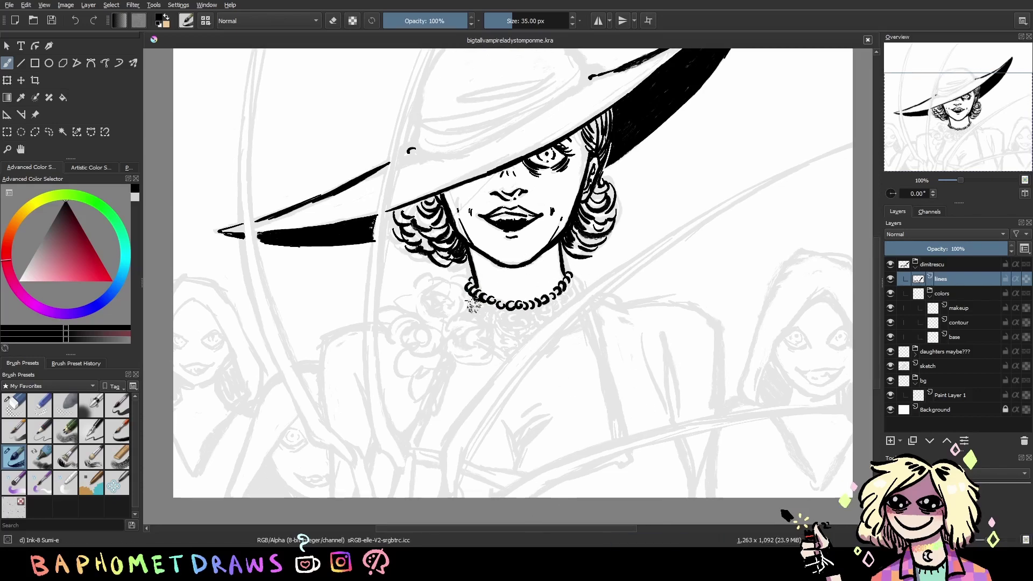
pyautogui.moveTo(449, 285)
pyautogui.mouseDown()
pyautogui.moveTo(428, 315)
pyautogui.moveTo(449, 320)
pyautogui.mouseUp()
pyautogui.moveTo(417, 280)
pyautogui.mouseDown()
pyautogui.moveTo(417, 347)
pyautogui.moveTo(395, 345)
pyautogui.moveTo(446, 355)
pyautogui.moveTo(484, 339)
pyautogui.moveTo(462, 336)
pyautogui.moveTo(473, 363)
pyautogui.mouseUp()
pyautogui.moveTo(468, 314); pyautogui.dragTo(495, 347)
pyautogui.moveTo(412, 374)
pyautogui.mouseDown()
pyautogui.moveTo(417, 398)
pyautogui.moveTo(438, 366)
pyautogui.mouseUp()
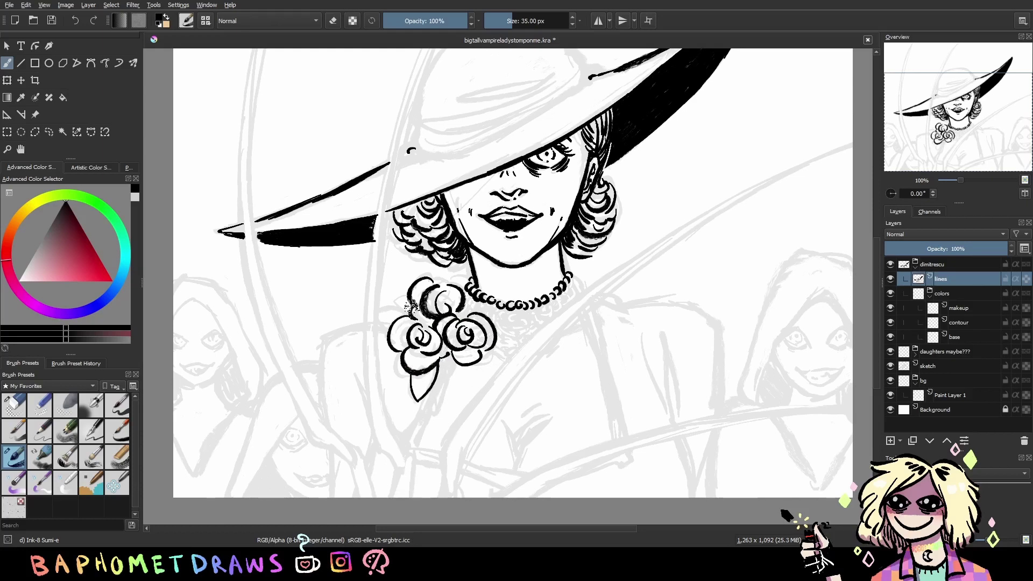
pyautogui.moveTo(410, 295)
pyautogui.mouseDown()
pyautogui.moveTo(401, 314)
pyautogui.moveTo(412, 315)
pyautogui.mouseUp()
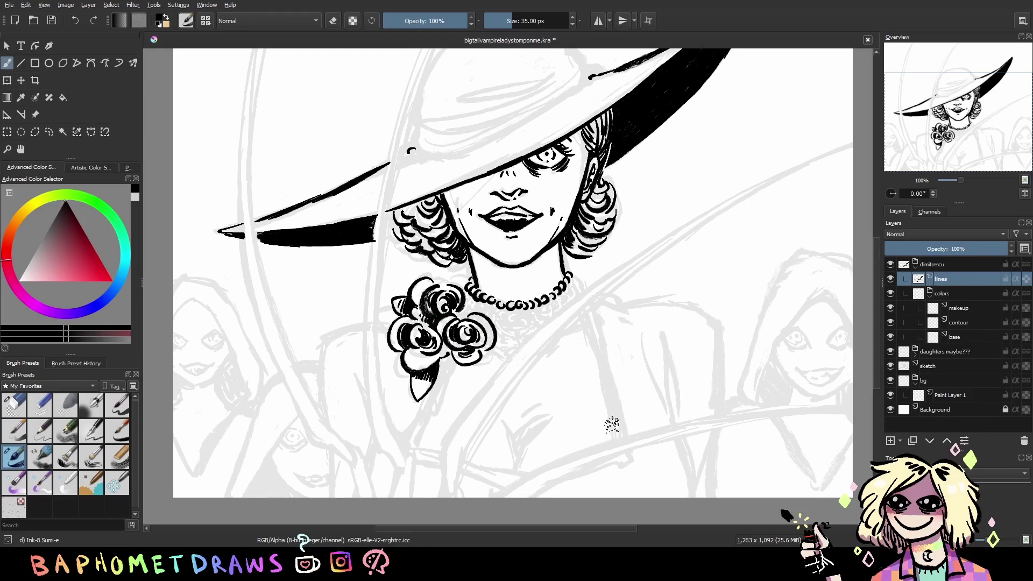
# Add detail to the top rose and a speckled mark on the necklace, then save
pyautogui.moveTo(663, 386); pyautogui.dragTo(655, 381)
pyautogui.hotkey('ctrl', 's')
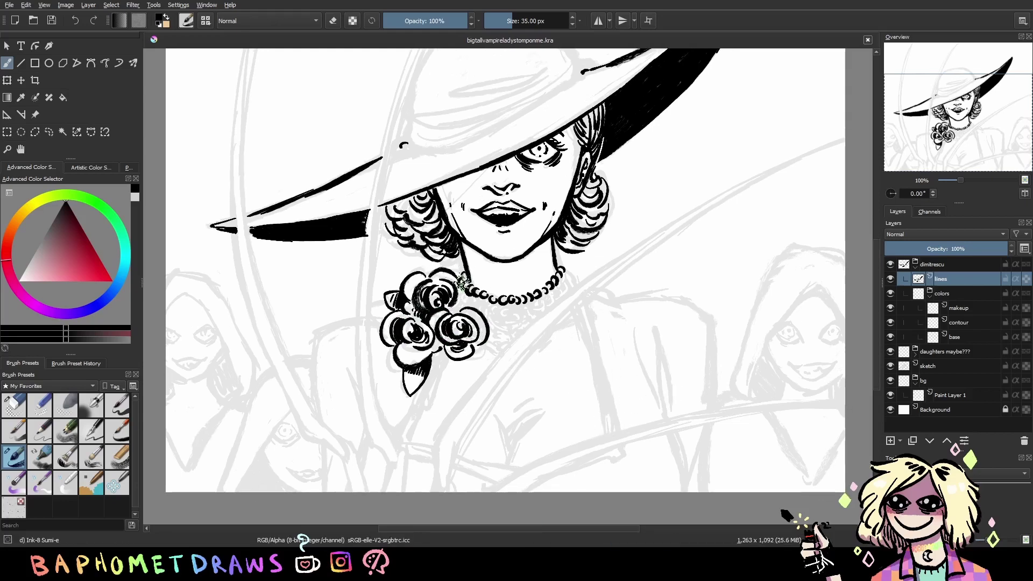
pyautogui.moveTo(425, 276); pyautogui.dragTo(416, 290)
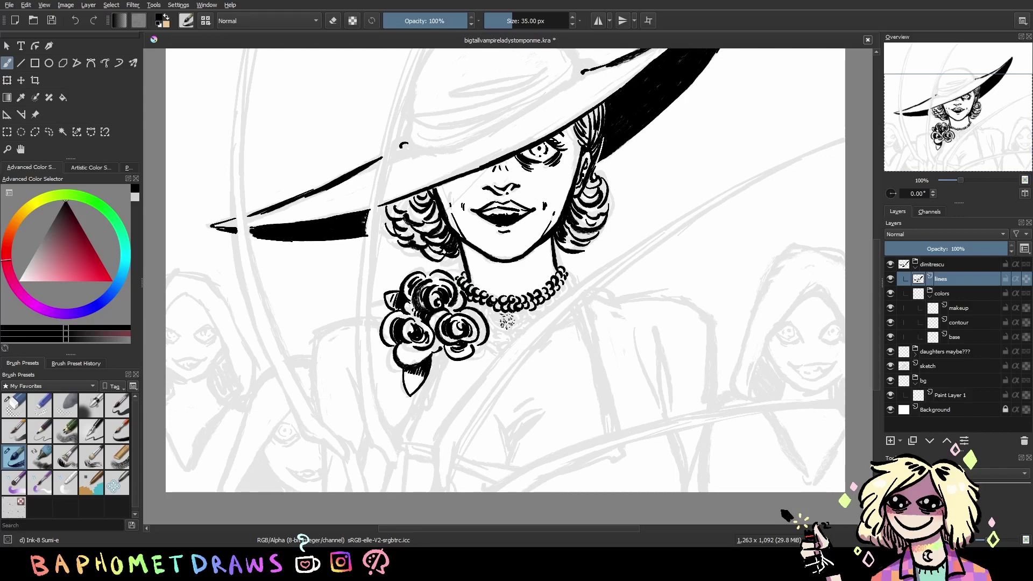
pyautogui.click(484, 297)
pyautogui.moveTo(698, 364); pyautogui.dragTo(530, 455)
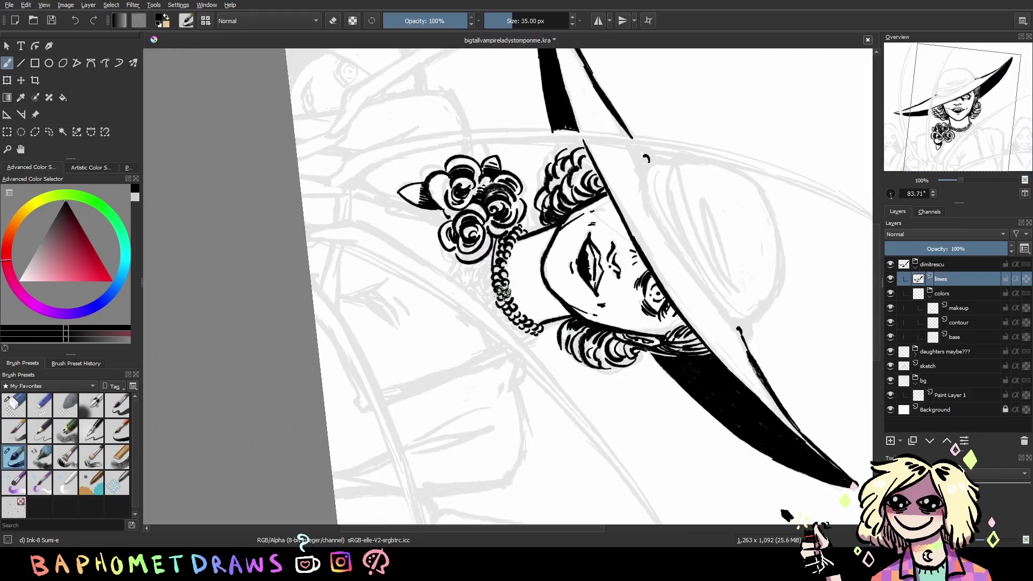
pyautogui.press('5')
pyautogui.moveTo(689, 391); pyautogui.dragTo(680, 397)
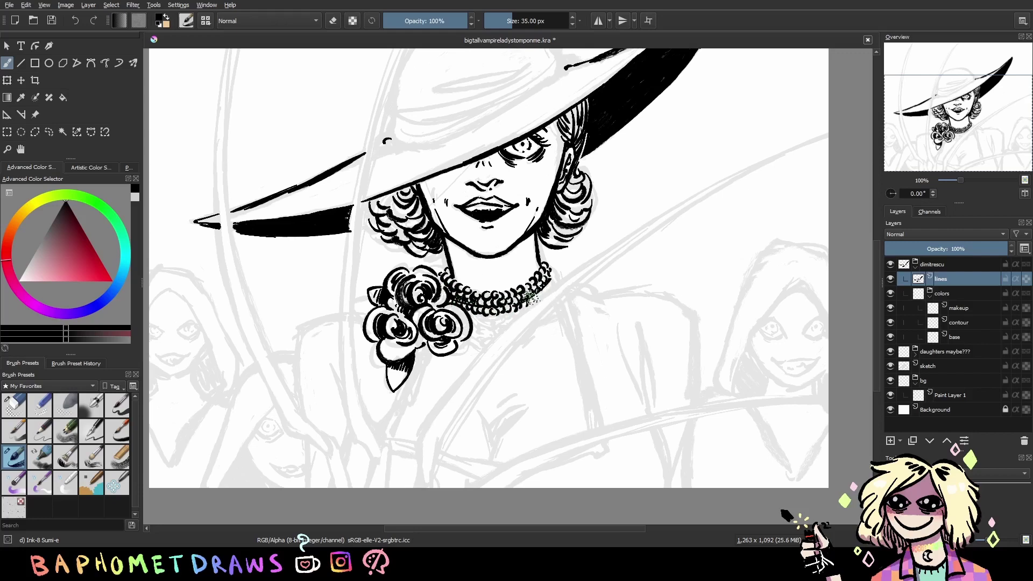
pyautogui.hotkey('ctrl', 's')
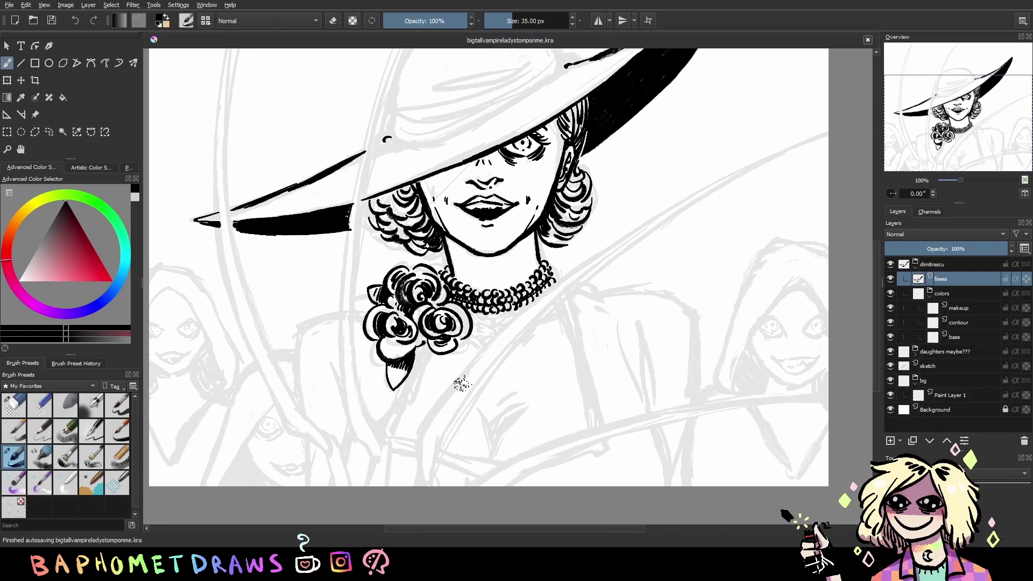
# Ink strokes at the figure's lower left and a long blade line rising up the left
pyautogui.moveTo(577, 335); pyautogui.dragTo(601, 341)
pyautogui.moveTo(359, 445); pyautogui.dragTo(371, 487)
pyautogui.moveTo(527, 429); pyautogui.dragTo(542, 443)
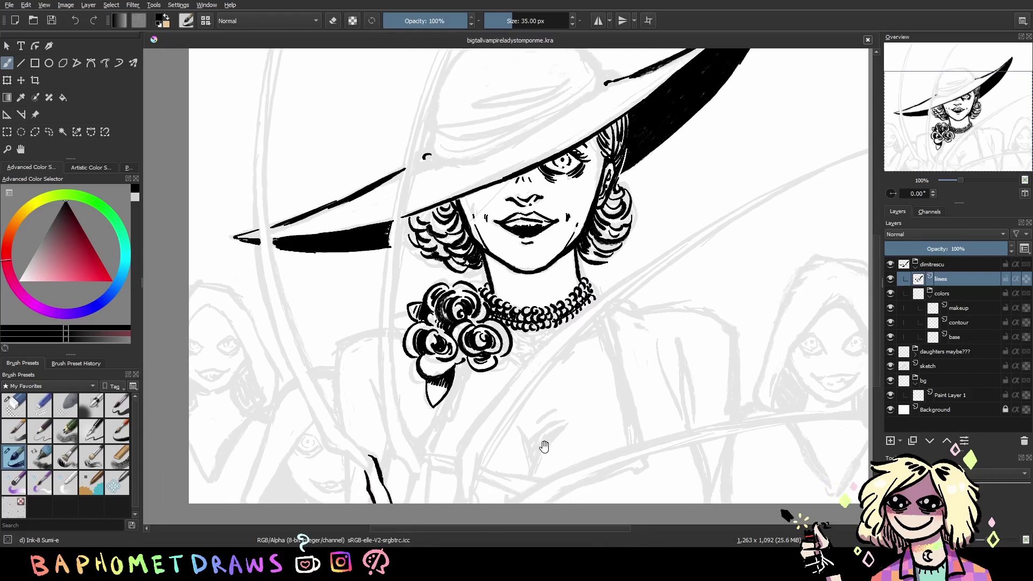
pyautogui.moveTo(409, 465); pyautogui.dragTo(405, 503)
pyautogui.moveTo(430, 449); pyautogui.dragTo(424, 500)
pyautogui.moveTo(301, 394)
pyautogui.mouseDown()
pyautogui.moveTo(330, 452)
pyautogui.moveTo(416, 476)
pyautogui.mouseUp()
pyautogui.press('-')
pyautogui.moveTo(372, 281)
pyautogui.mouseDown()
pyautogui.moveTo(406, 412)
pyautogui.moveTo(379, 189)
pyautogui.mouseUp()
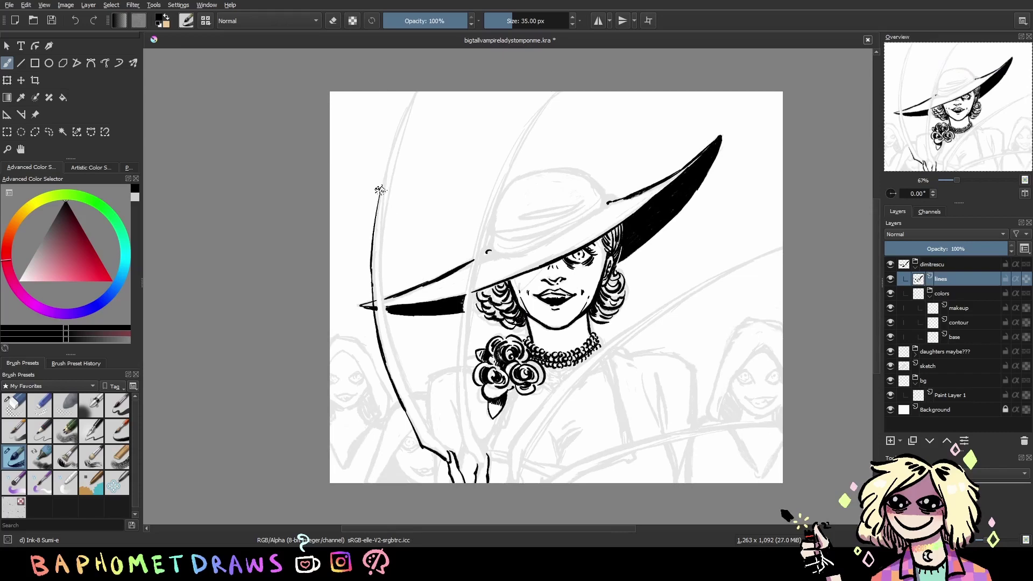
# Undo the thin blade line and redraw a shorter blade stroke on the rotated canvas
pyautogui.hotkey('ctrl', 'z')
pyautogui.press('+')
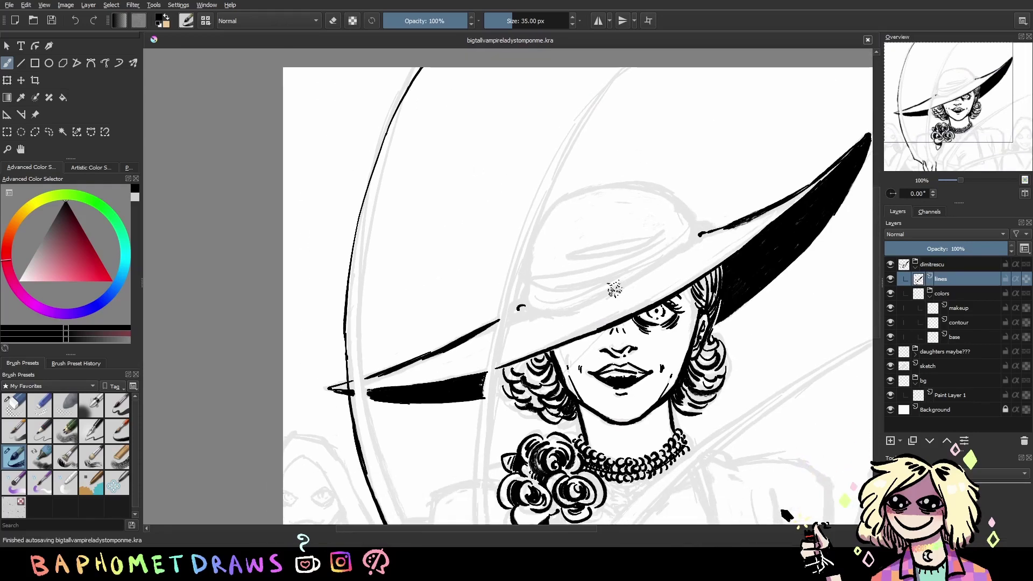
pyautogui.scroll(-2, 610, 282)
pyautogui.scroll(-3, 648, 215)
pyautogui.moveTo(648, 215); pyautogui.dragTo(652, 196)
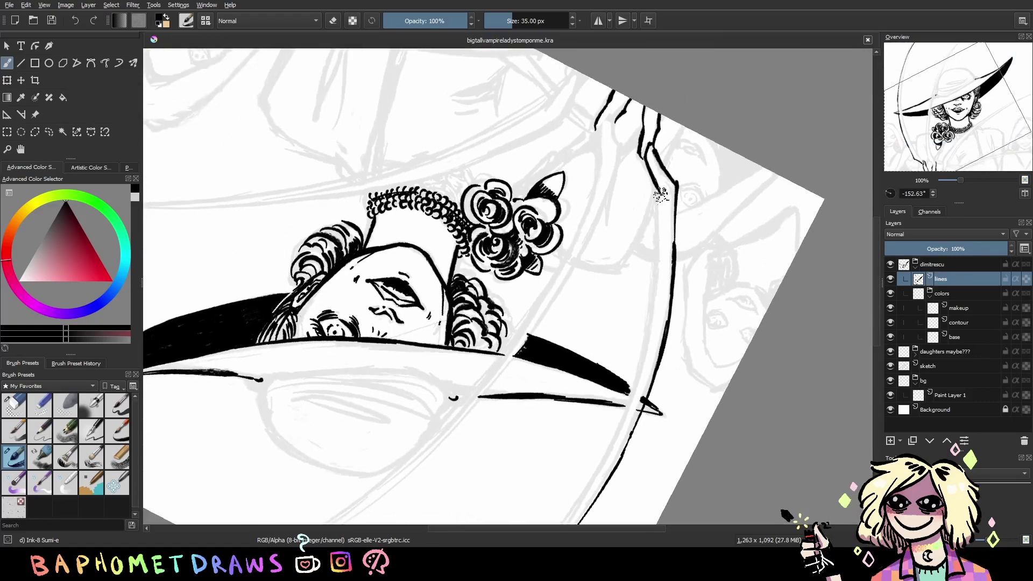
pyautogui.hotkey('ctrl', 'z')
pyautogui.moveTo(616, 134)
pyautogui.mouseDown()
pyautogui.moveTo(628, 189)
pyautogui.moveTo(580, 428)
pyautogui.mouseUp()
# Ink a long line along the blade edge, return the view upright, and save
pyautogui.scroll(-2, 686, 379)
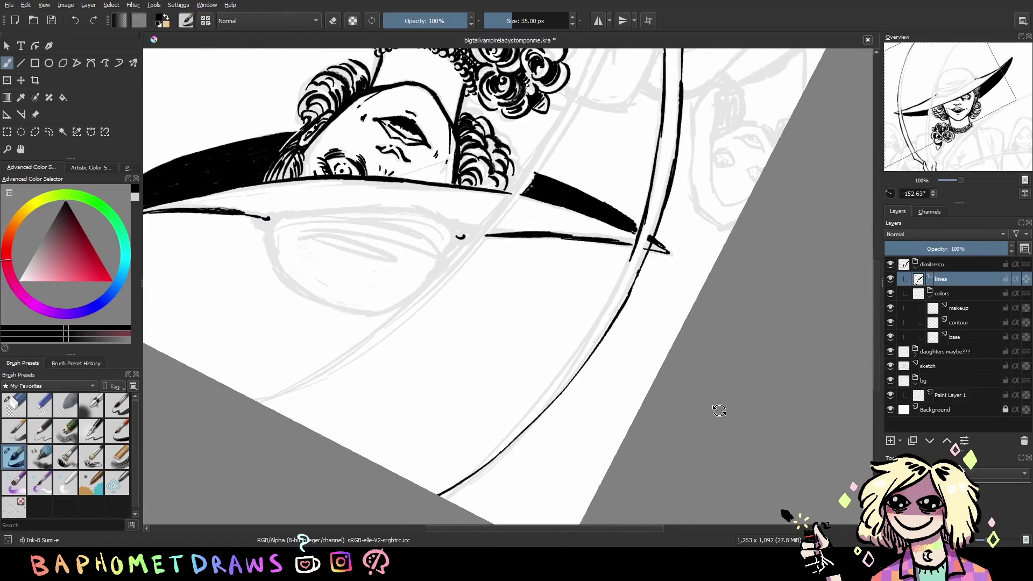
pyautogui.moveTo(719, 411); pyautogui.dragTo(710, 377)
pyautogui.moveTo(596, 185); pyautogui.dragTo(580, 469)
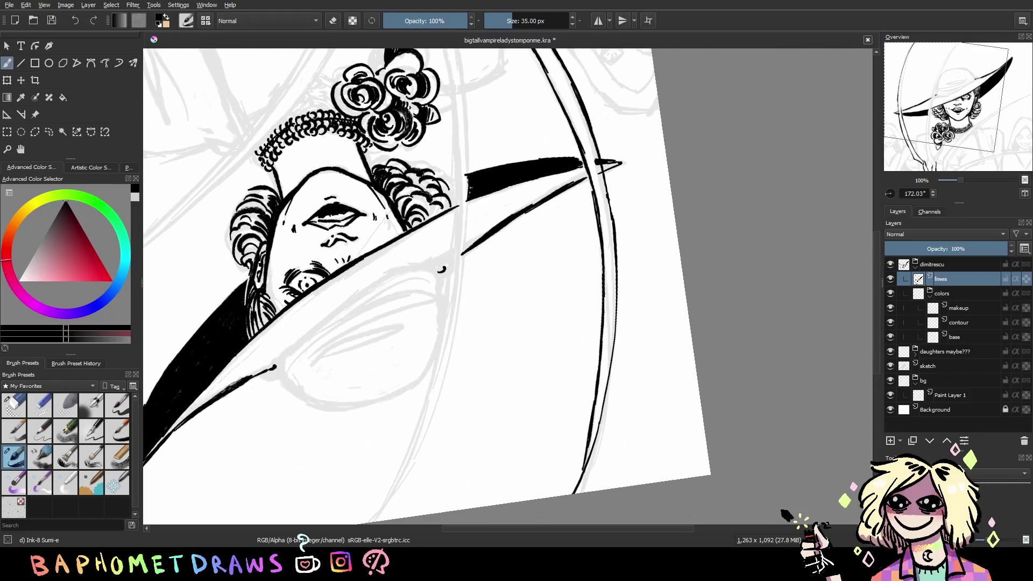
pyautogui.press('5')
pyautogui.scroll(-3, 423, 304)
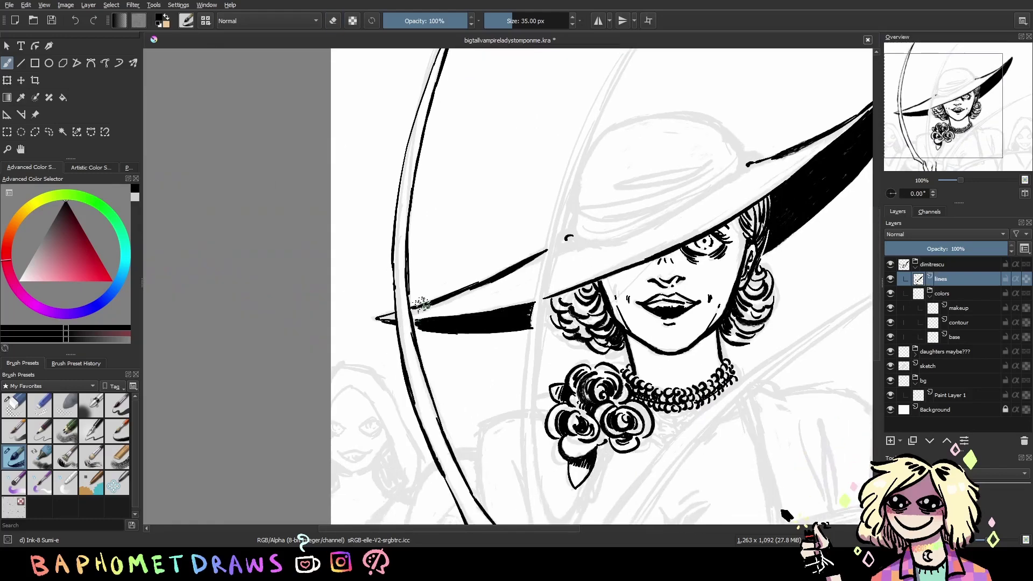
pyautogui.press('e')
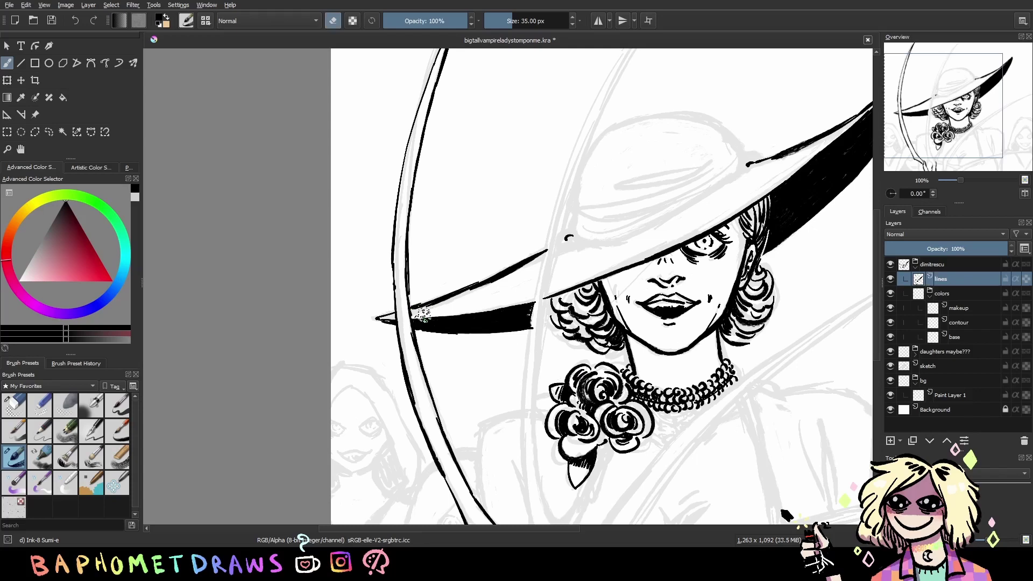
pyautogui.press('e')
pyautogui.hotkey('ctrl', 's')
# Thicken the lower part of the left blade with heavy black strokes and save
pyautogui.moveTo(779, 412); pyautogui.dragTo(660, 311)
pyautogui.moveTo(401, 436); pyautogui.dragTo(389, 460)
pyautogui.moveTo(350, 425); pyautogui.dragTo(385, 454)
pyautogui.moveTo(344, 392); pyautogui.dragTo(377, 437)
pyautogui.moveTo(328, 371)
pyautogui.mouseDown()
pyautogui.moveTo(362, 366)
pyautogui.moveTo(336, 379)
pyautogui.mouseUp()
pyautogui.hotkey('ctrl', 's')
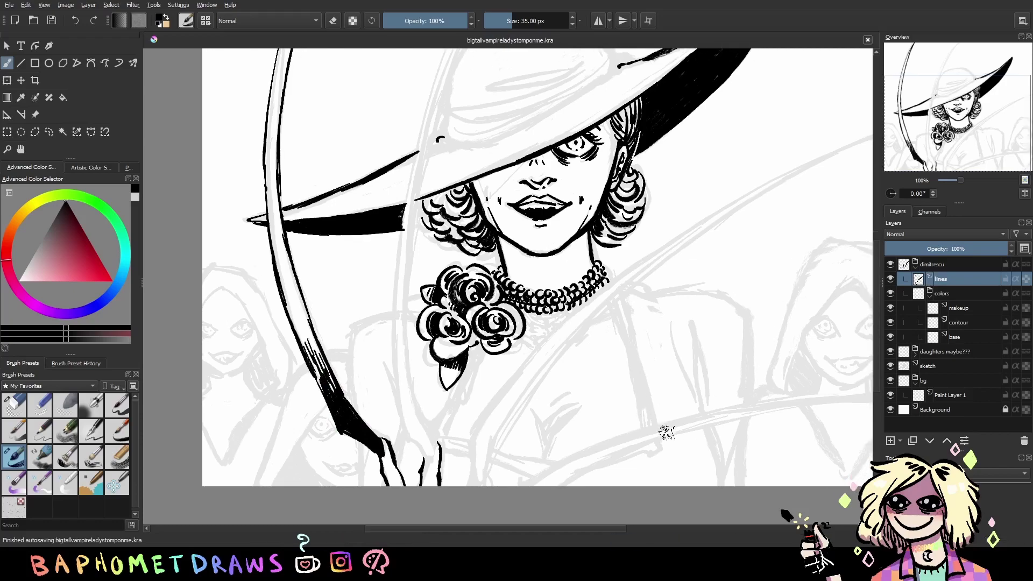
# Add a thin inner blade line and extend it further downward
pyautogui.moveTo(393, 354); pyautogui.dragTo(404, 429)
pyautogui.moveTo(406, 312); pyautogui.dragTo(408, 403)
pyautogui.hotkey('ctrl', 'z')
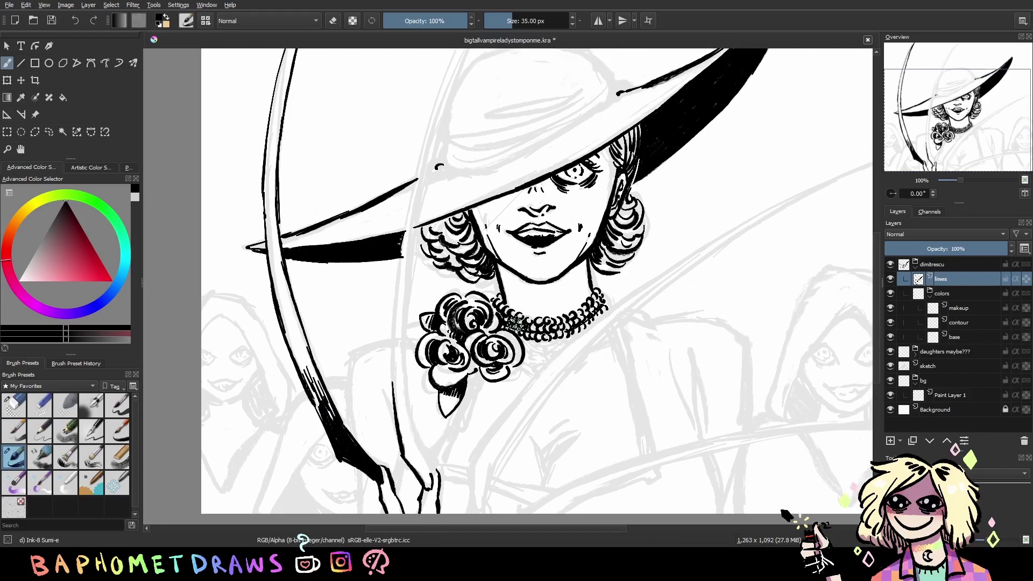
pyautogui.moveTo(626, 191); pyautogui.dragTo(597, 398)
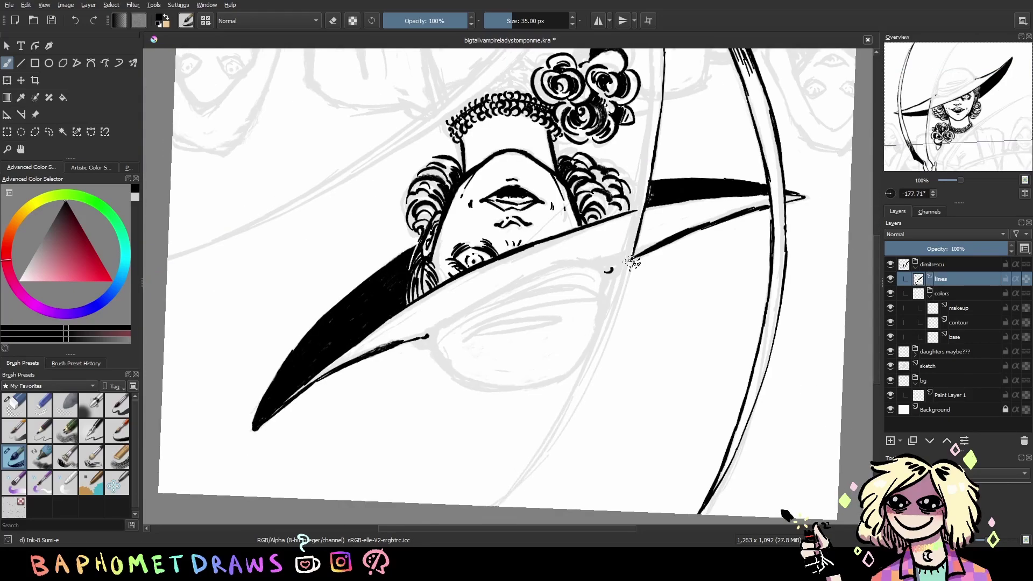
pyautogui.moveTo(640, 247)
pyautogui.mouseDown()
pyautogui.moveTo(594, 371)
pyautogui.moveTo(525, 474)
pyautogui.mouseUp()
pyautogui.hotkey('ctrl', 's')
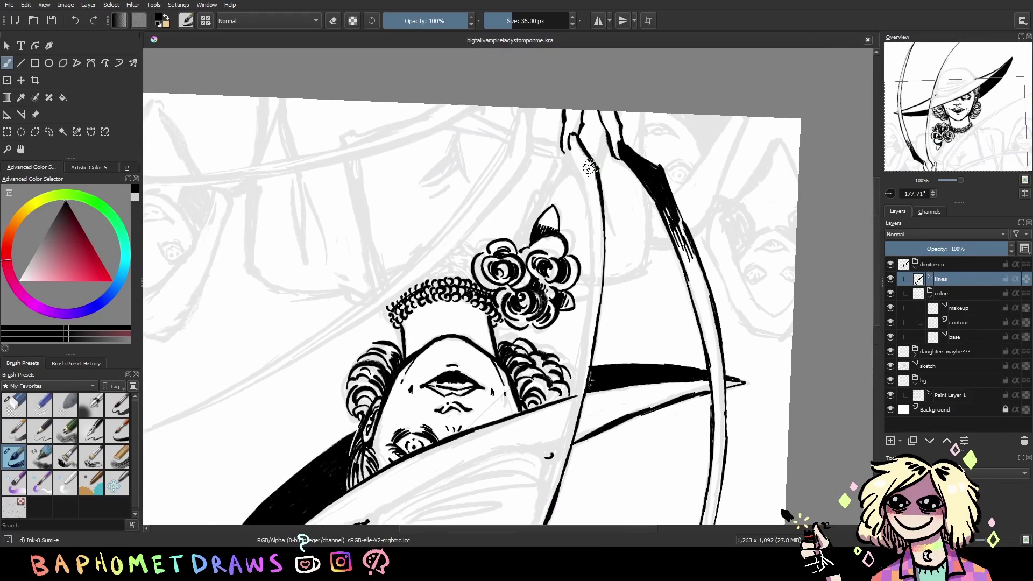
# Ink two more lines along the blade's left edge
pyautogui.moveTo(589, 167)
pyautogui.mouseDown()
pyautogui.moveTo(591, 317)
pyautogui.moveTo(573, 409)
pyautogui.mouseUp()
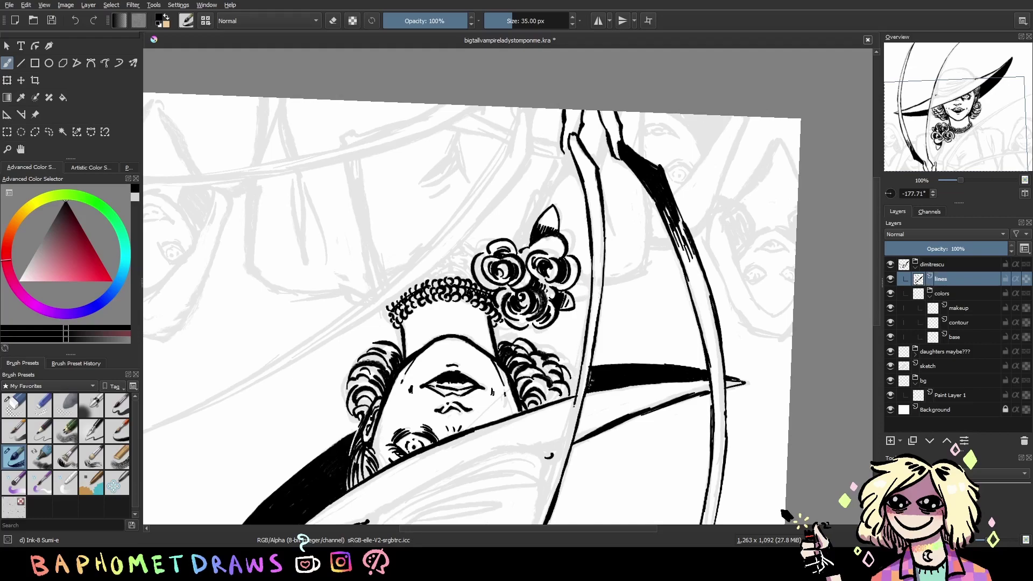
pyautogui.scroll(-5, 592, 349)
pyautogui.moveTo(638, 198); pyautogui.dragTo(557, 390)
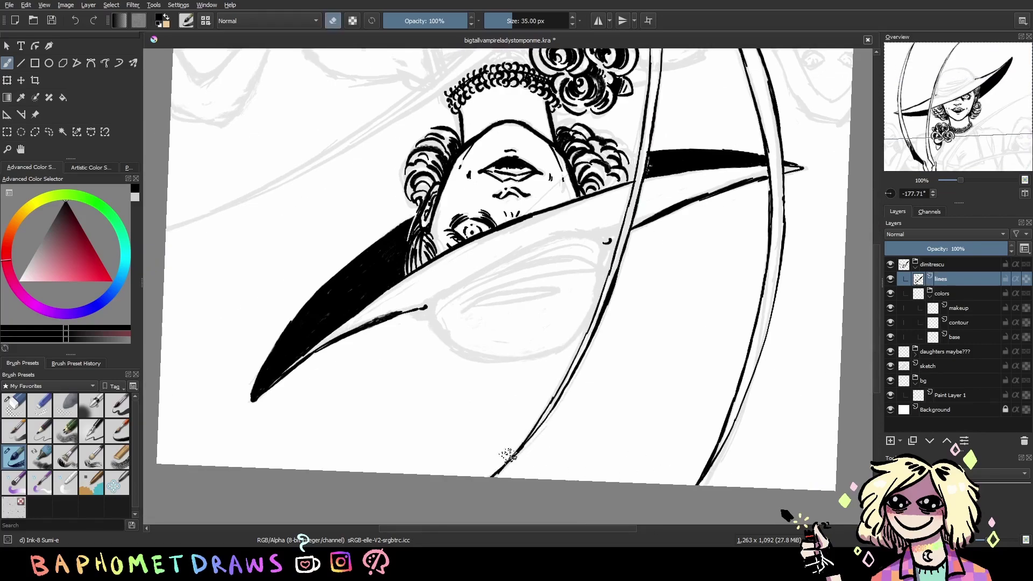
pyautogui.moveTo(740, 378); pyautogui.dragTo(687, 443)
pyautogui.press('5')
pyautogui.scroll(-5, 711, 445)
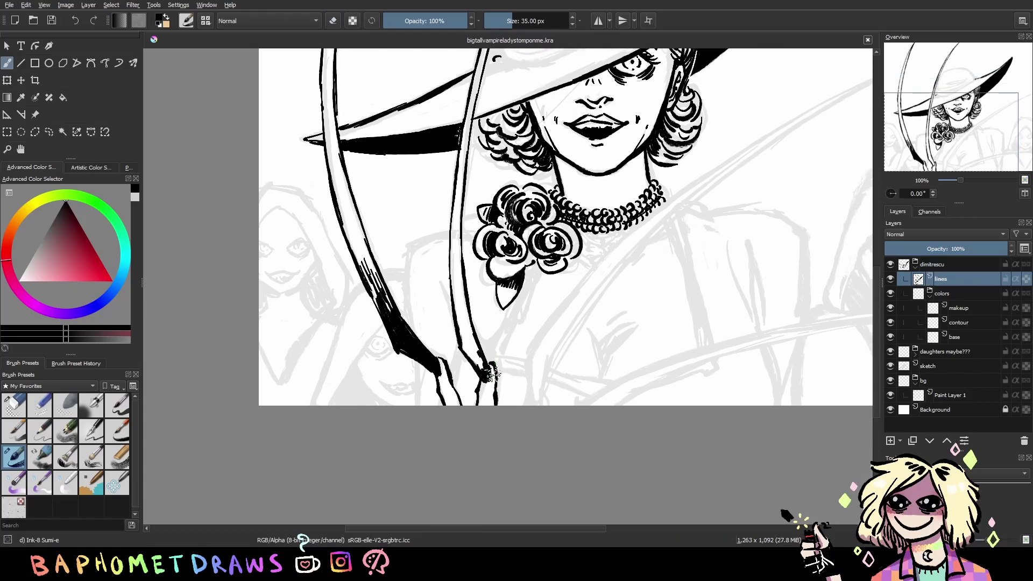
# Thicken the blade's right edge near its base and ink a long blade sweeping up right
pyautogui.moveTo(489, 372); pyautogui.dragTo(462, 292)
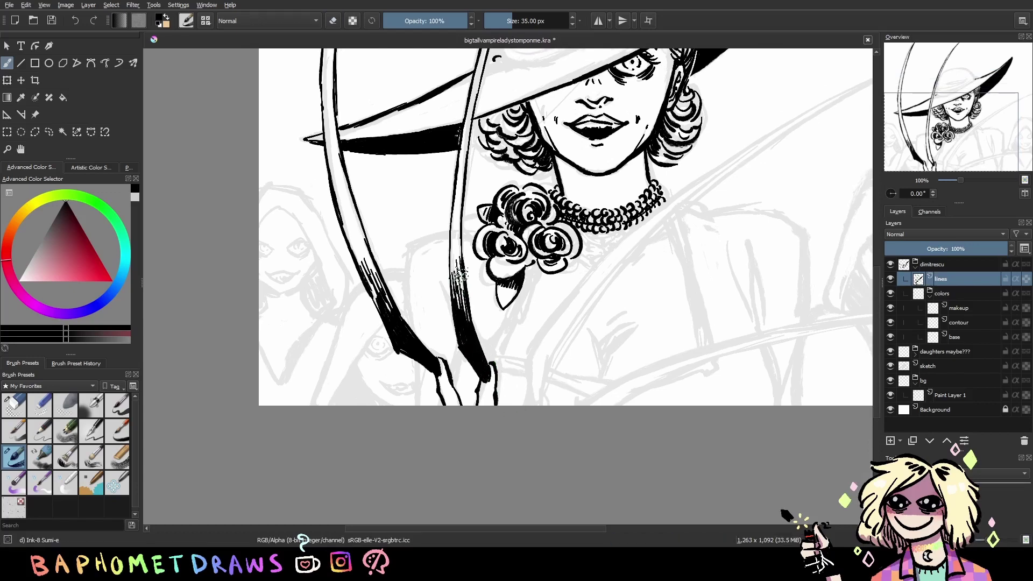
pyautogui.hotkey('ctrl', 's')
pyautogui.scroll(2, 710, 369)
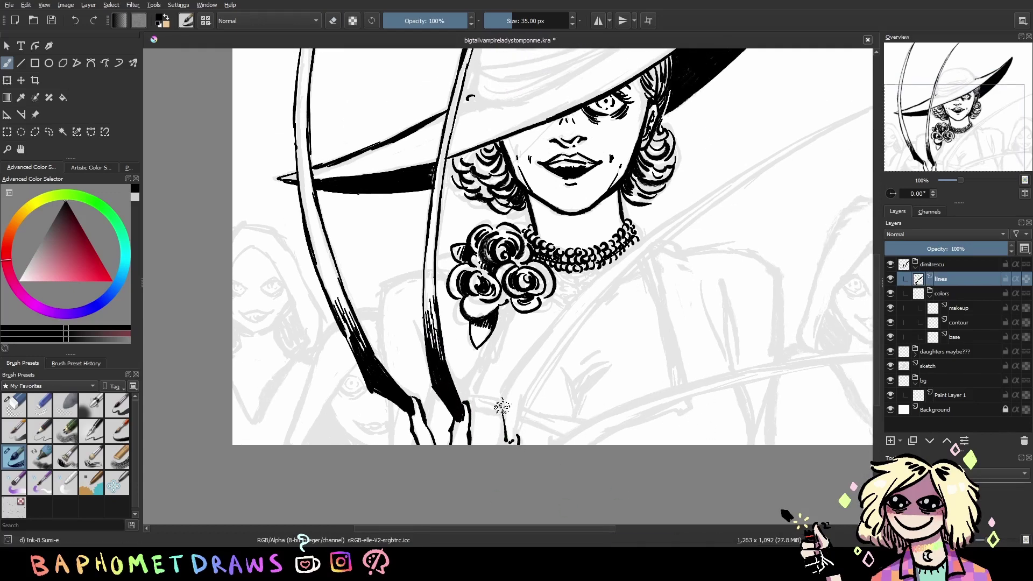
pyautogui.scroll(2, 538, 417)
pyautogui.moveTo(425, 461)
pyautogui.mouseDown()
pyautogui.moveTo(654, 237)
pyautogui.moveTo(835, 170)
pyautogui.mouseUp()
# Ink the long blade sweeping up to the canvas edge, with its inner edge and base strokes
pyautogui.hotkey('ctrl', 'z')
pyautogui.moveTo(654, 238); pyautogui.dragTo(834, 170)
pyautogui.moveTo(442, 450); pyautogui.dragTo(437, 487)
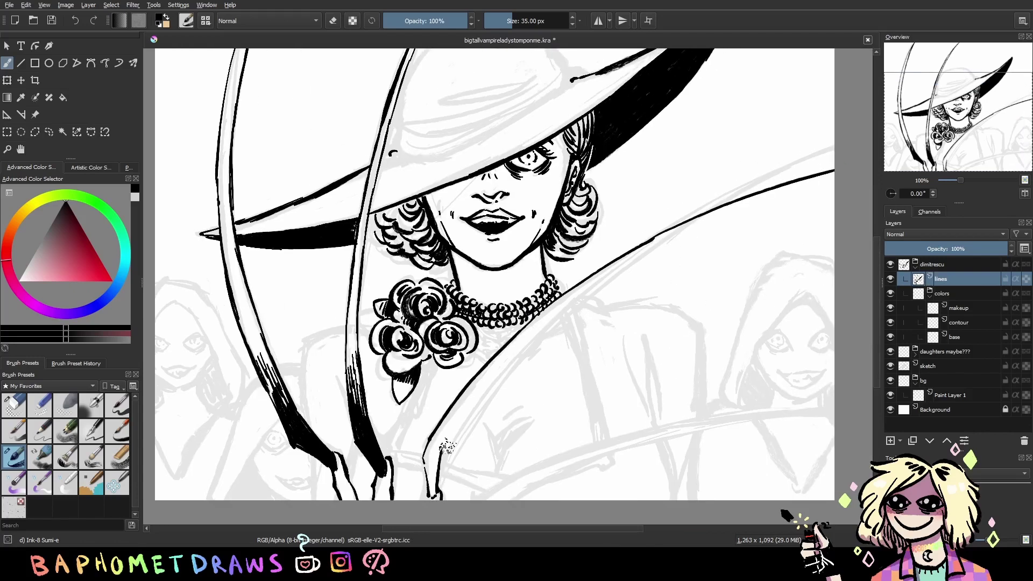
pyautogui.moveTo(445, 446); pyautogui.dragTo(654, 260)
pyautogui.hotkey('ctrl', 'z')
pyautogui.moveTo(442, 450)
pyautogui.mouseDown()
pyautogui.moveTo(679, 235)
pyautogui.moveTo(831, 171)
pyautogui.mouseUp()
pyautogui.moveTo(703, 406); pyautogui.dragTo(748, 356)
pyautogui.moveTo(472, 408); pyautogui.dragTo(476, 446)
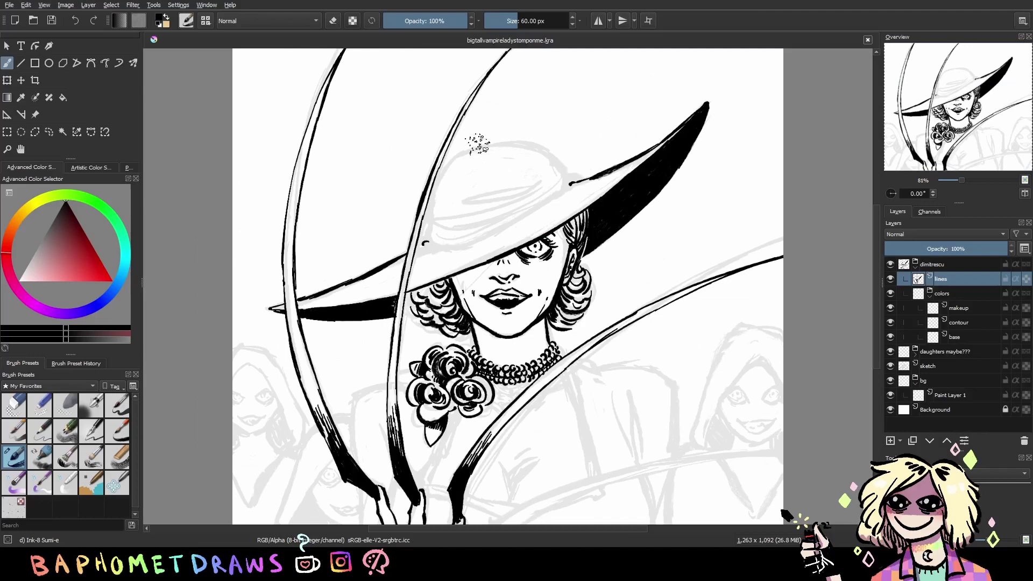
# Outline the hat crown curve, then tilt the canvas diagonally and ink strokes along the inner brim
pyautogui.moveTo(499, 145); pyautogui.dragTo(433, 204)
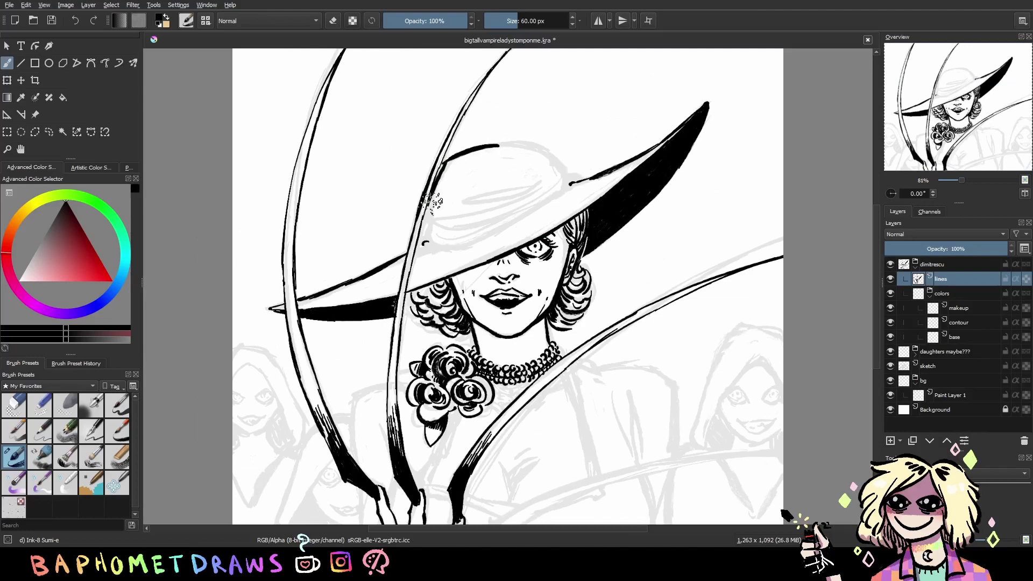
pyautogui.press('1')
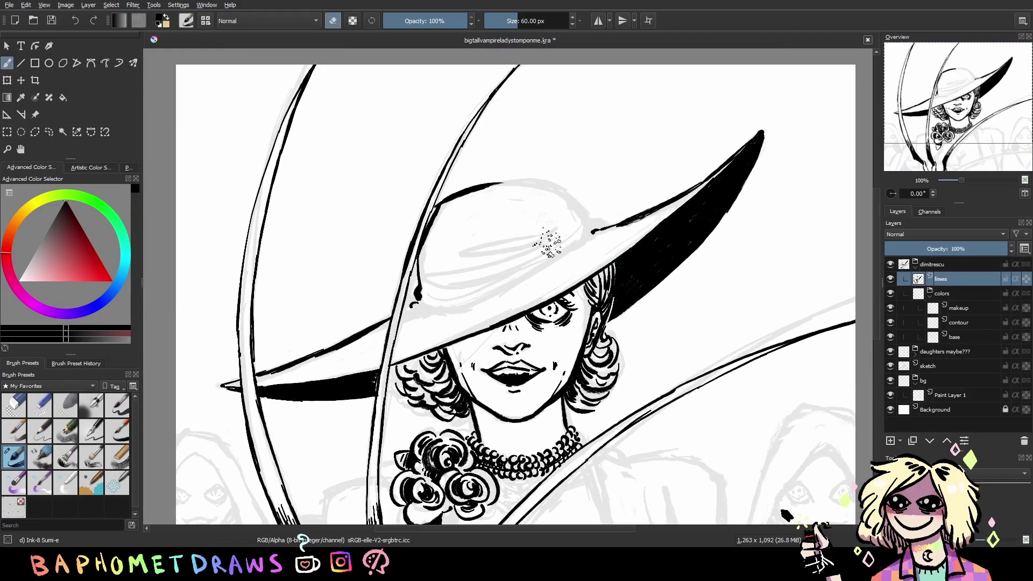
pyautogui.moveTo(588, 333); pyautogui.dragTo(562, 208)
pyautogui.moveTo(408, 291)
pyautogui.mouseDown()
pyautogui.moveTo(529, 191)
pyautogui.moveTo(491, 335)
pyautogui.moveTo(442, 371)
pyautogui.mouseUp()
pyautogui.moveTo(521, 196)
pyautogui.mouseDown()
pyautogui.moveTo(503, 269)
pyautogui.moveTo(450, 349)
pyautogui.mouseUp()
pyautogui.moveTo(506, 220)
pyautogui.mouseDown()
pyautogui.moveTo(441, 333)
pyautogui.moveTo(457, 277)
pyautogui.mouseUp()
# With the canvas upright again, shade the hat crown and band dark and save
pyautogui.press('5')
pyautogui.moveTo(577, 237); pyautogui.dragTo(558, 205)
pyautogui.moveTo(565, 215); pyautogui.dragTo(513, 183)
pyautogui.moveTo(643, 226); pyautogui.dragTo(586, 263)
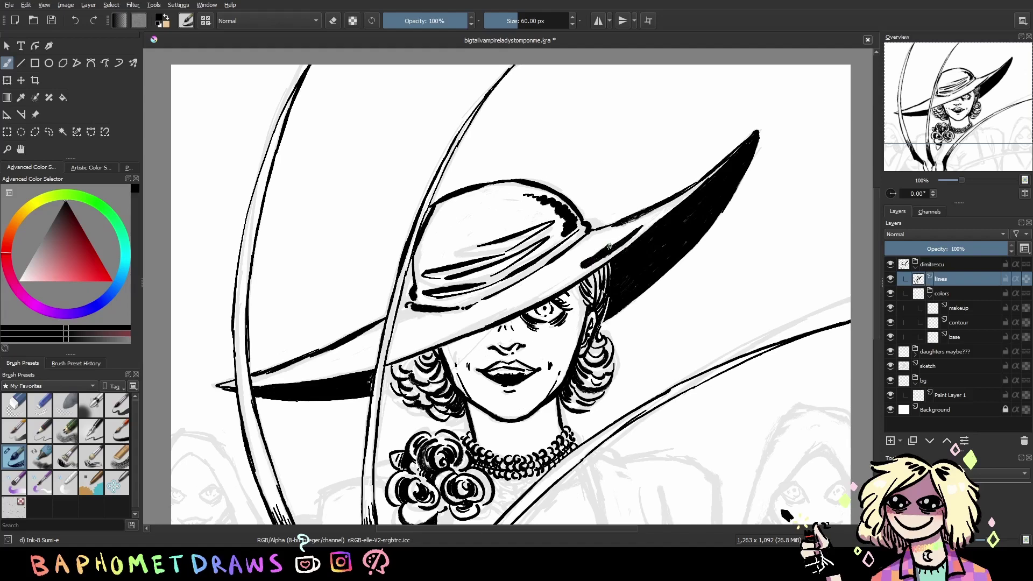
pyautogui.moveTo(629, 231); pyautogui.dragTo(595, 248)
pyautogui.scroll(-5, 748, 359)
pyautogui.hotkey('ctrl', 's')
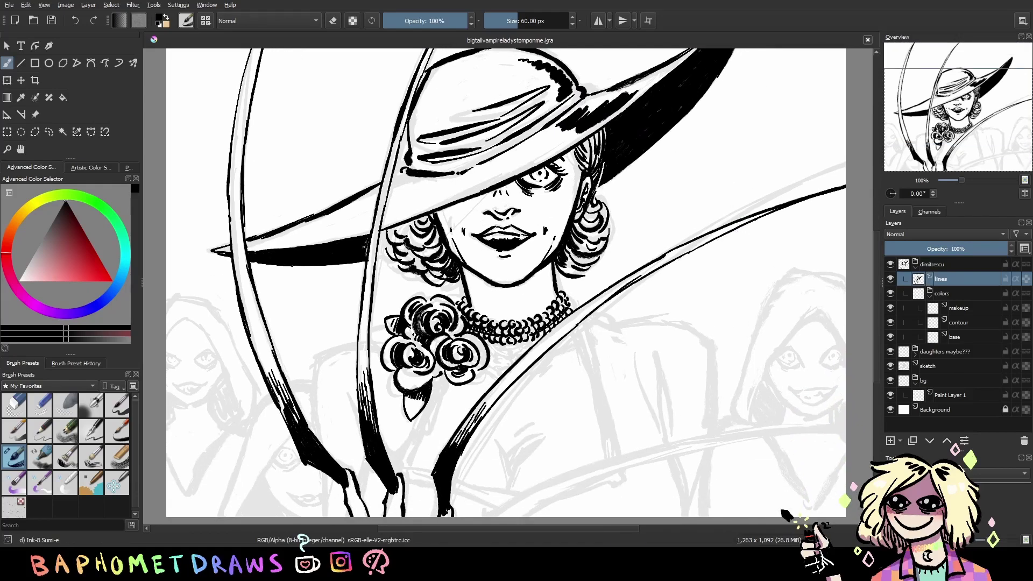
# Add a small ink mark on the hair, save, and ink the jaw and neck line
pyautogui.scroll(1, 602, 274)
pyautogui.moveTo(382, 285); pyautogui.dragTo(403, 291)
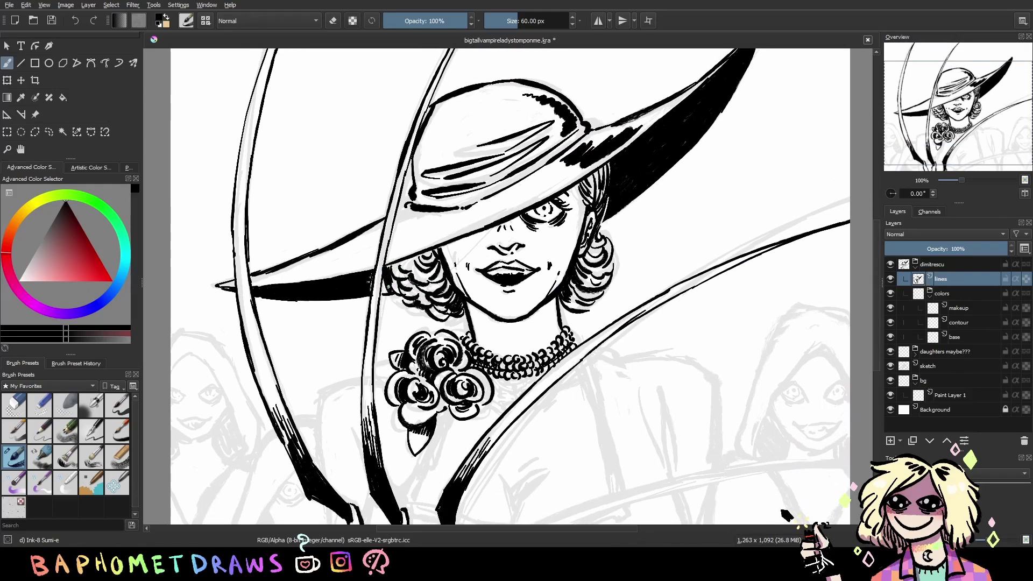
pyautogui.scroll(-1, 530, 312)
pyautogui.hotkey('ctrl', 's')
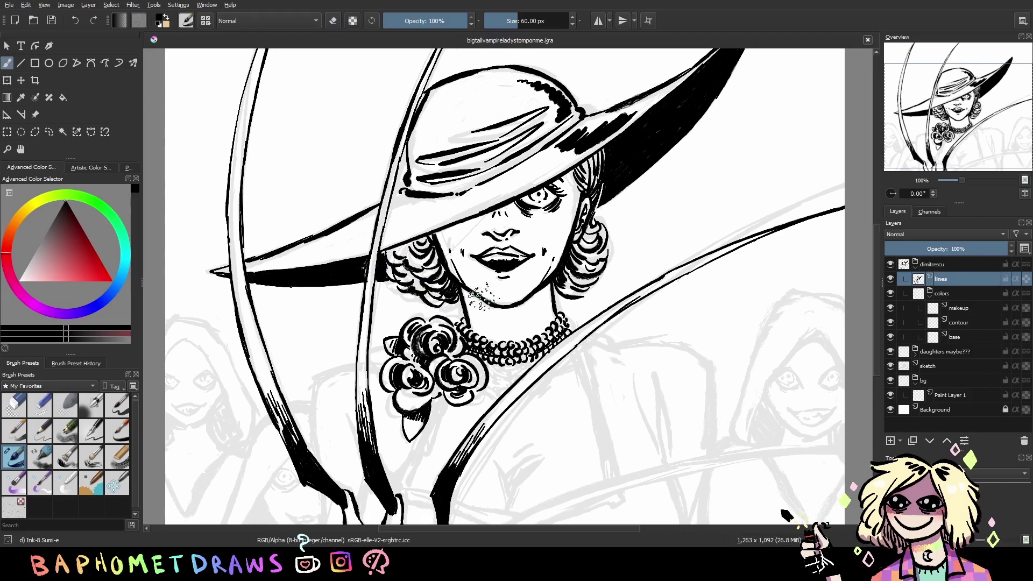
pyautogui.moveTo(463, 305); pyautogui.dragTo(557, 294)
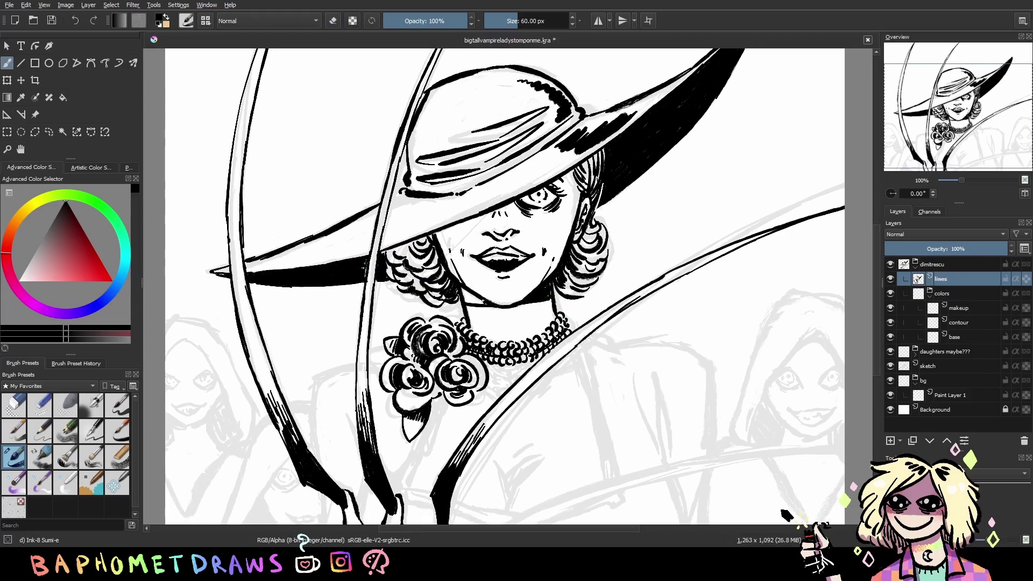
# On the sketch layer, paint over stray sketch marks near the lower blades in the light colour
pyautogui.scroll(-2, 695, 383)
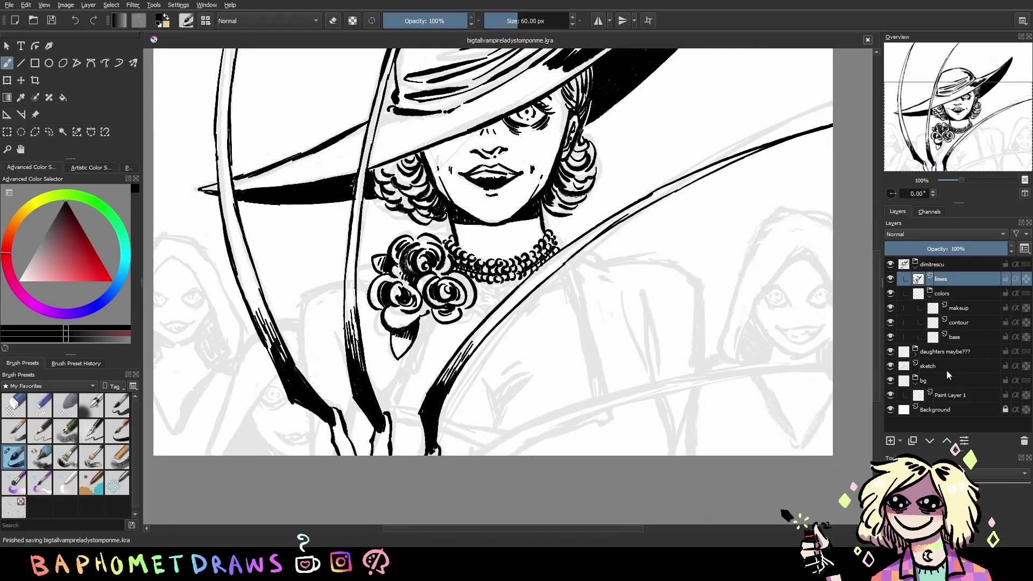
pyautogui.hotkey('ctrl', 's')
pyautogui.press('pagedown')
pyautogui.press('pagedown')
pyautogui.press('pagedown')
pyautogui.keyDown('ctrl'); pyautogui.click(613, 415); pyautogui.keyUp('ctrl')
pyautogui.moveTo(613, 415); pyautogui.dragTo(678, 414)
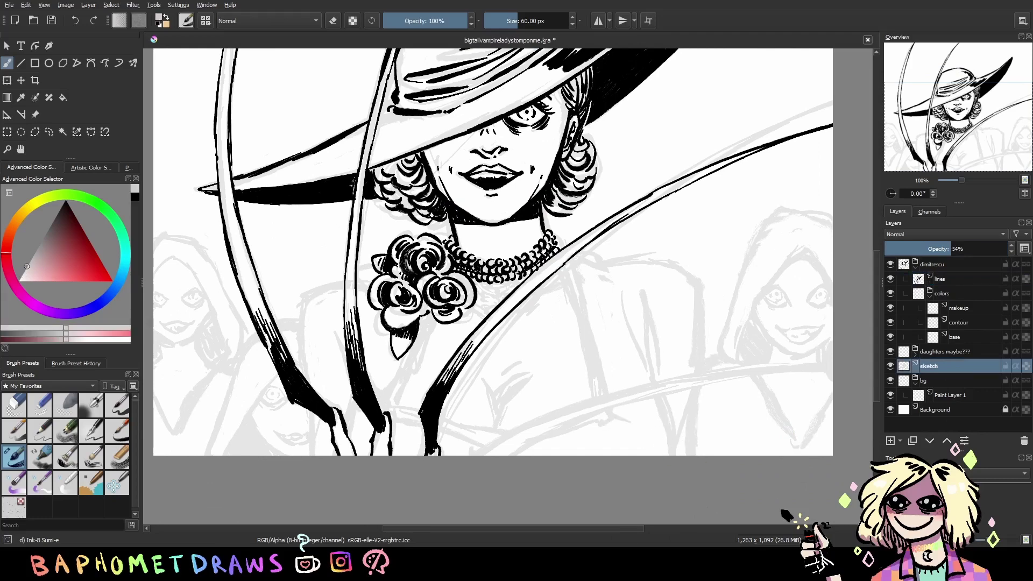
pyautogui.moveTo(634, 383); pyautogui.dragTo(638, 377)
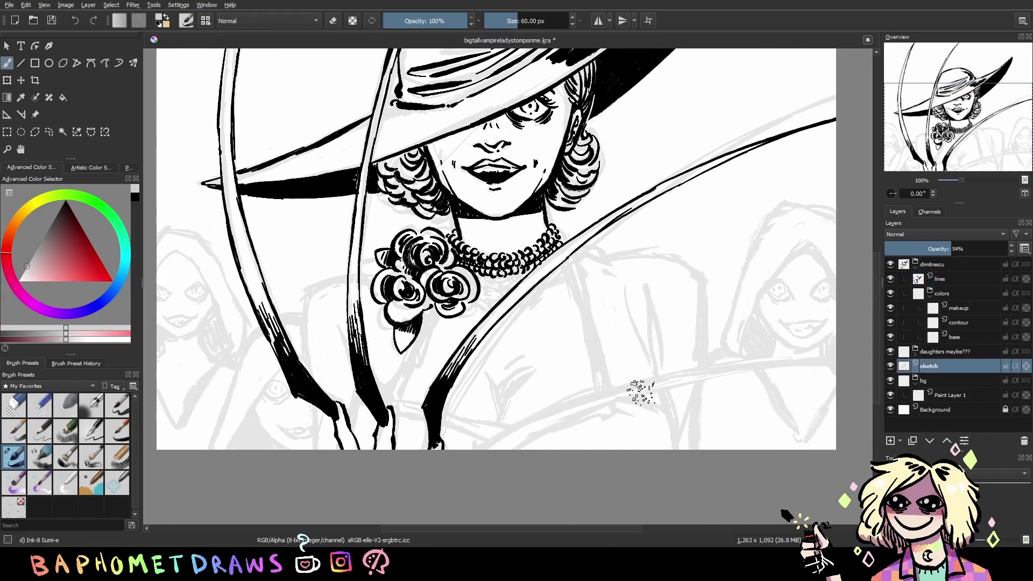
# Toggle between eraser and ink brush, save, and make the lines layer active again
pyautogui.press('e')
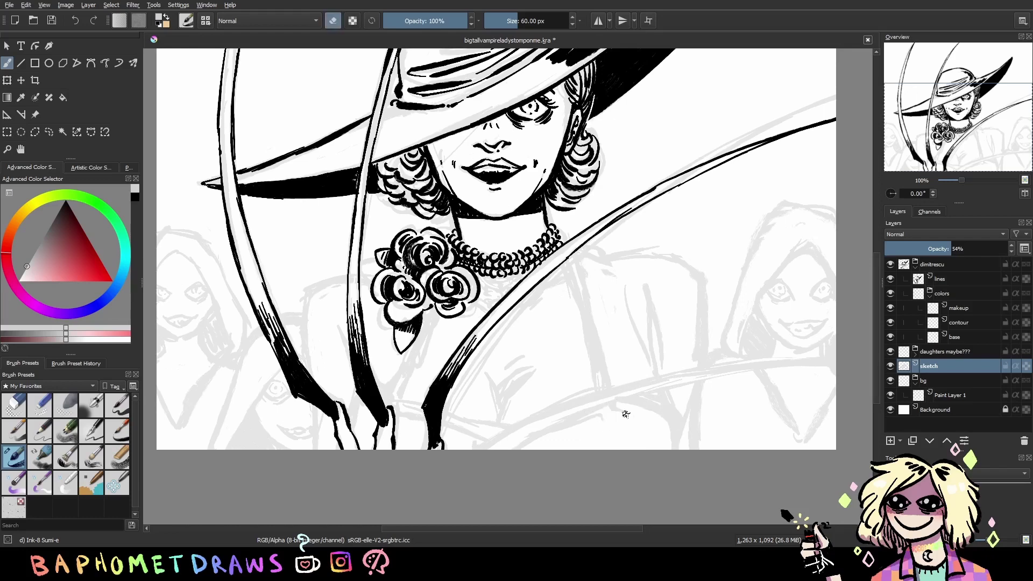
pyautogui.press('e')
pyautogui.press('e')
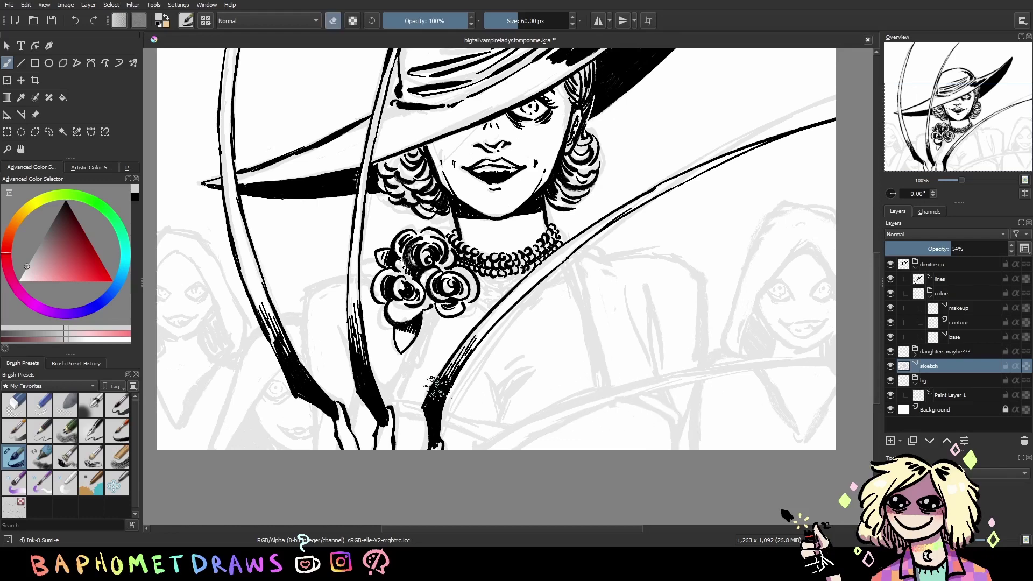
pyautogui.press('e')
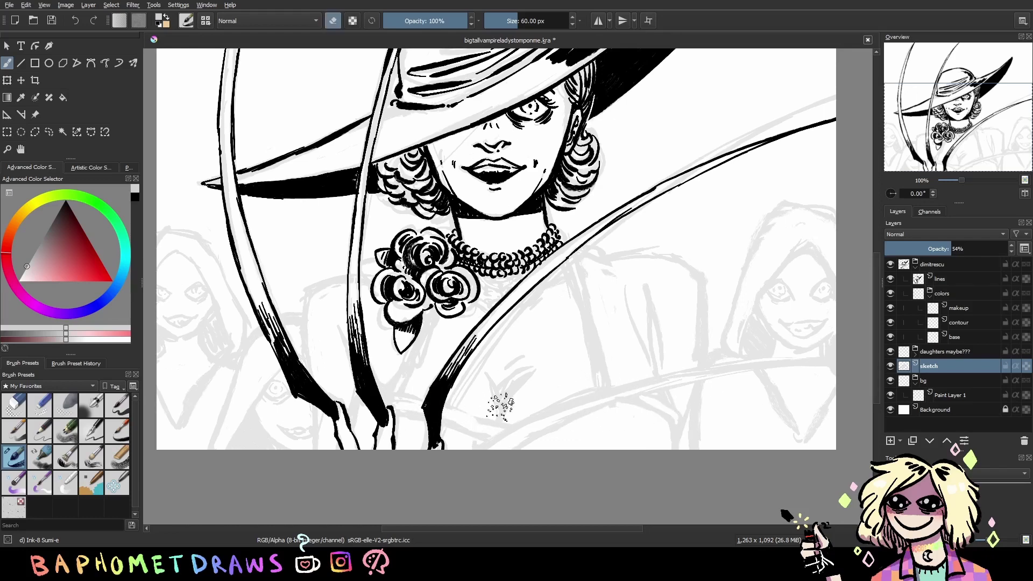
pyautogui.press('e')
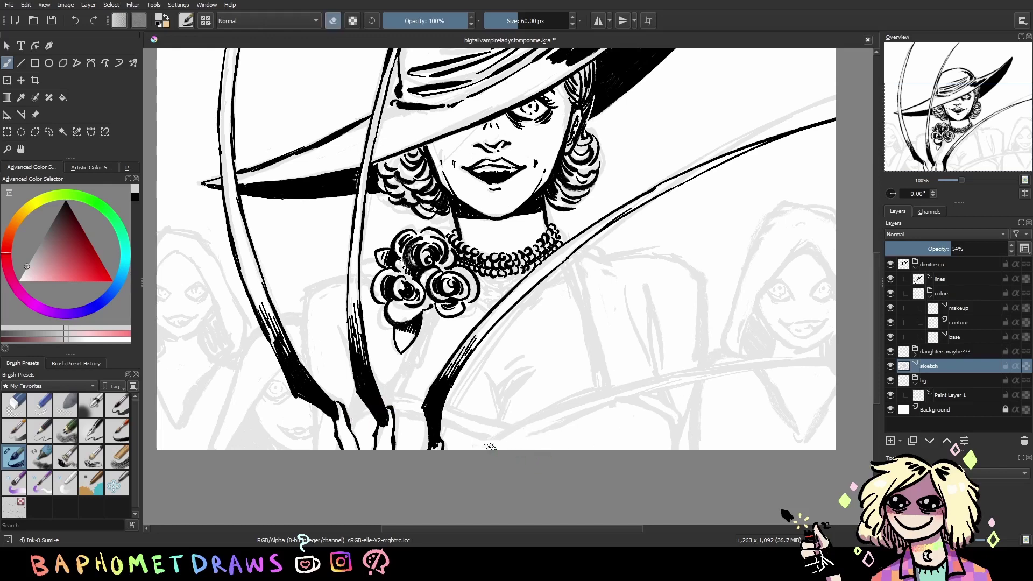
pyautogui.press('e')
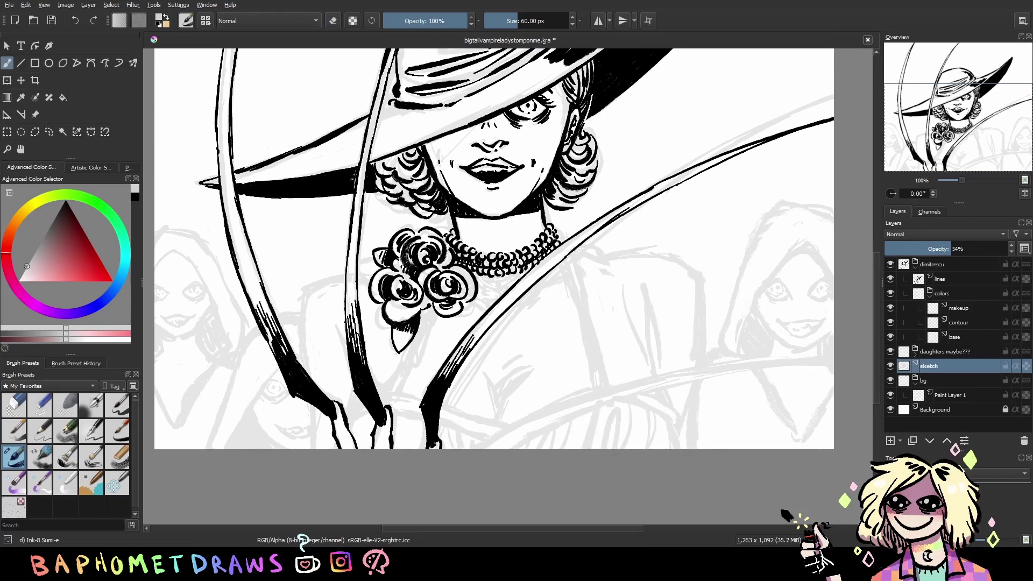
pyautogui.scroll(-1, 774, 269)
pyautogui.hotkey('ctrl', 's')
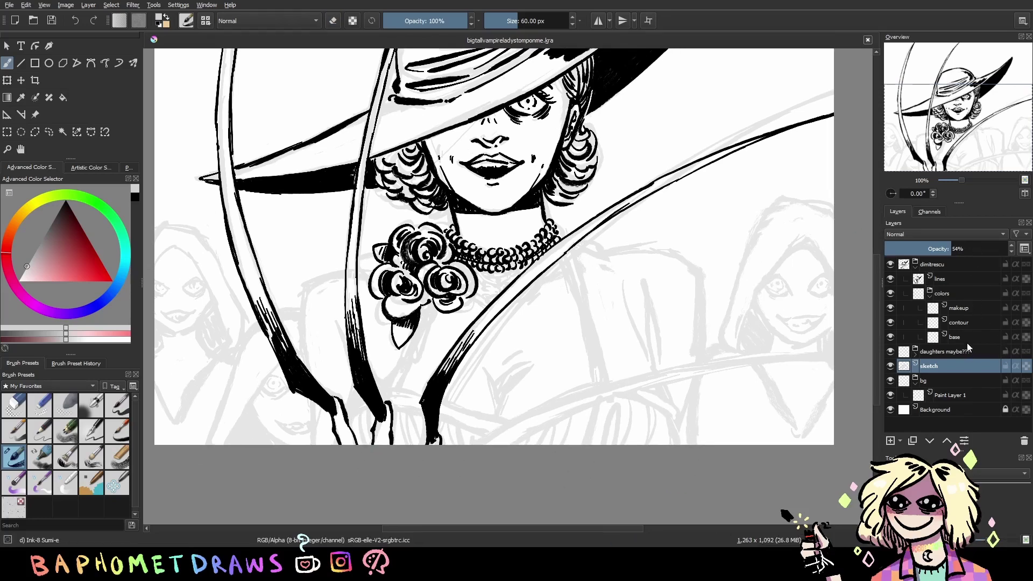
pyautogui.click(940, 278)
pyautogui.scroll(2, 710, 344)
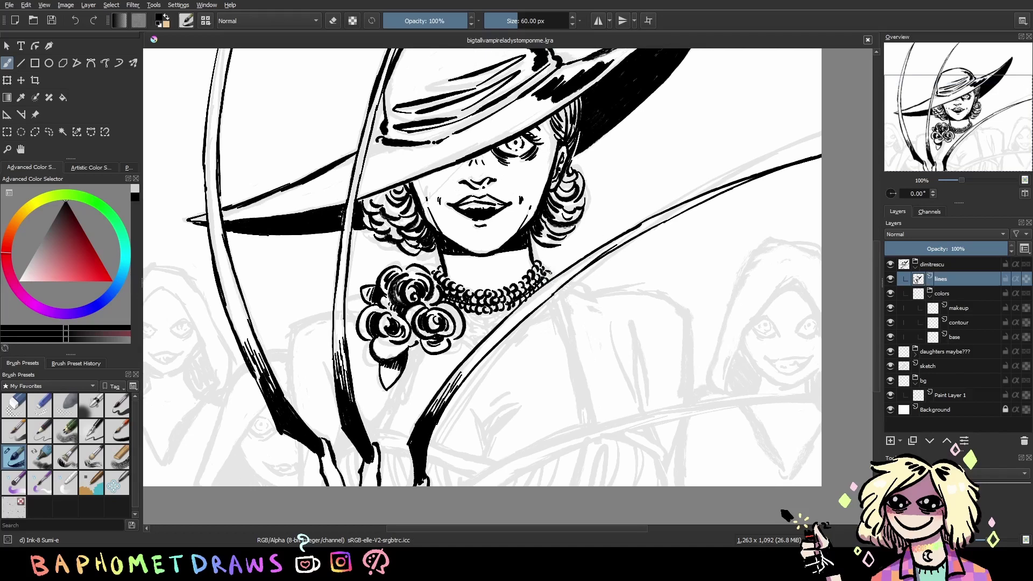
# Ink two parallel dress strap lines running down from the pearl necklace
pyautogui.moveTo(561, 288); pyautogui.dragTo(594, 421)
pyautogui.hotkey('ctrl', 'z')
pyautogui.moveTo(561, 287); pyautogui.dragTo(594, 421)
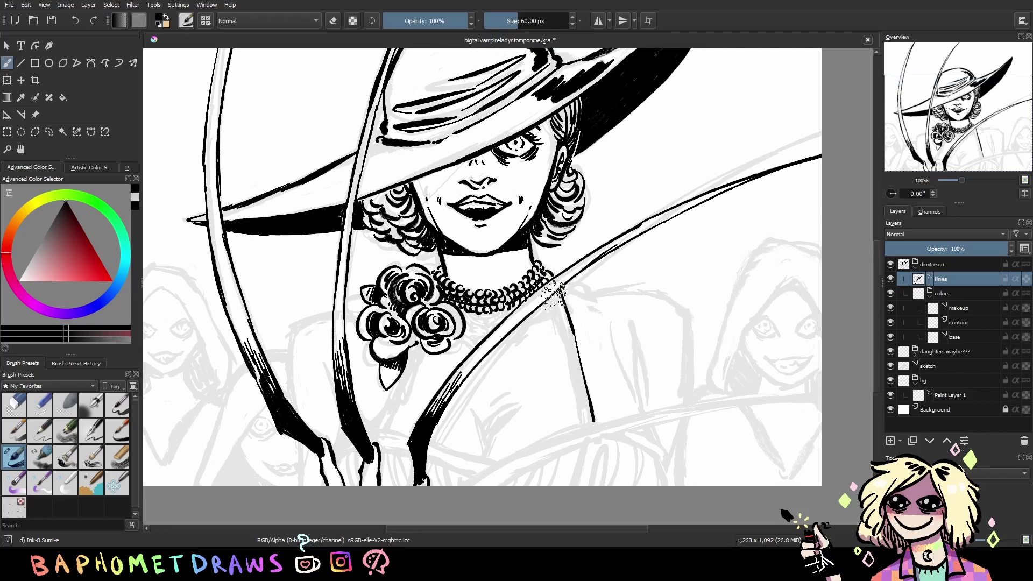
pyautogui.moveTo(554, 293); pyautogui.dragTo(580, 422)
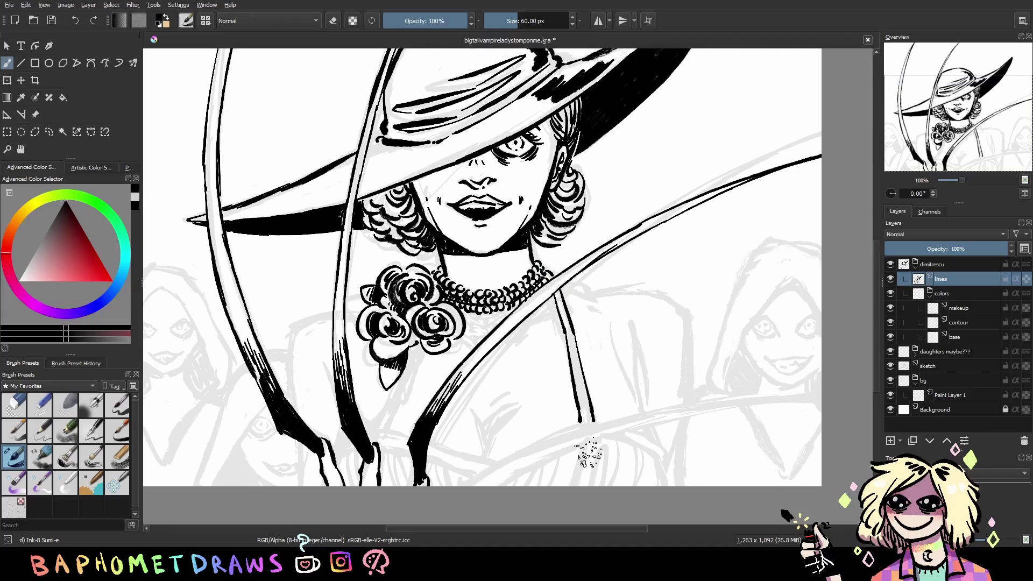
# Draw the curved line joining the strap bottoms and the stroke along the lower curve, then save
pyautogui.moveTo(465, 483)
pyautogui.mouseDown()
pyautogui.moveTo(578, 426)
pyautogui.moveTo(821, 403)
pyautogui.moveTo(580, 442)
pyautogui.mouseUp()
pyautogui.hotkey('ctrl', 'z')
pyautogui.moveTo(578, 449)
pyautogui.mouseDown()
pyautogui.moveTo(694, 412)
pyautogui.moveTo(804, 402)
pyautogui.mouseUp()
pyautogui.hotkey('ctrl', 'z')
pyautogui.moveTo(682, 411); pyautogui.dragTo(800, 403)
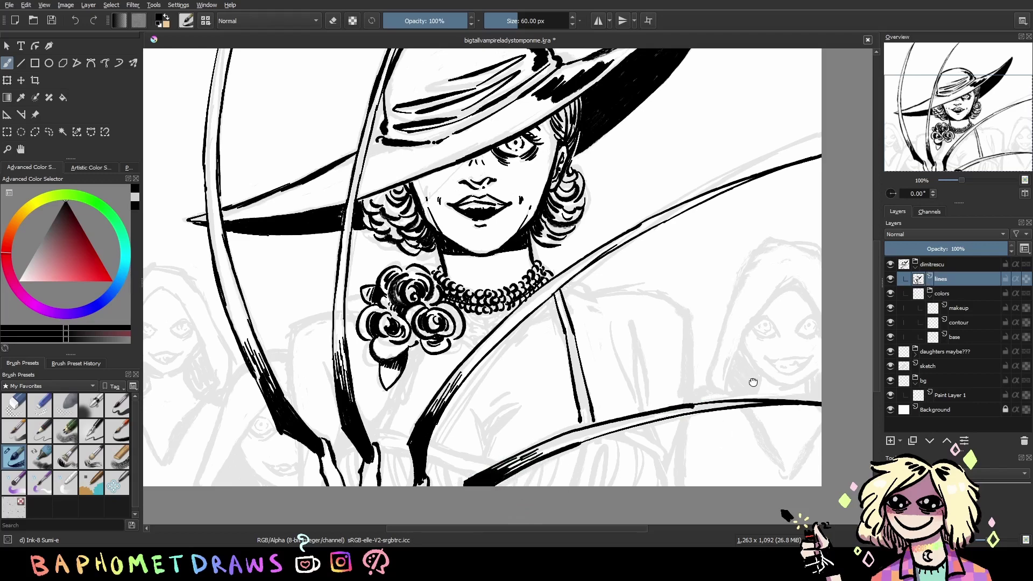
pyautogui.hotkey('ctrl', 's')
# Thicken the lower curved line and add a thin curve beside it
pyautogui.moveTo(508, 449)
pyautogui.mouseDown()
pyautogui.moveTo(591, 416)
pyautogui.moveTo(665, 452)
pyautogui.mouseUp()
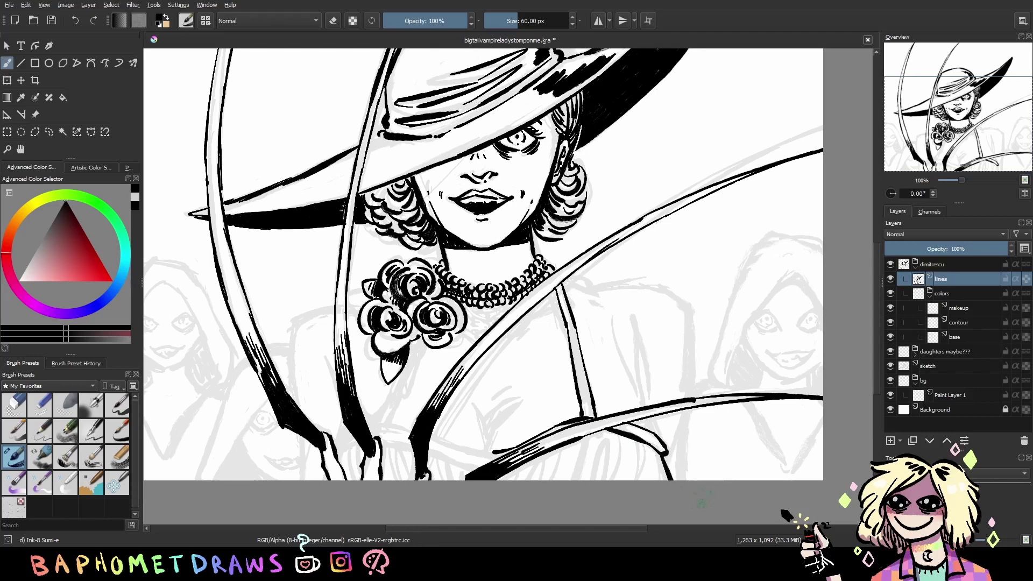
pyautogui.moveTo(437, 442); pyautogui.dragTo(503, 450)
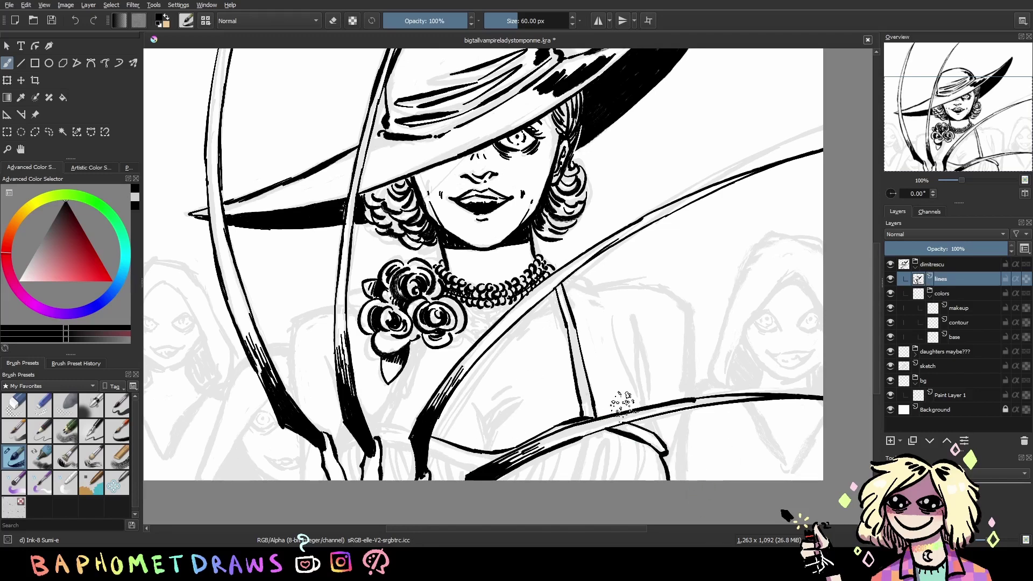
pyautogui.scroll(-1, 622, 402)
pyautogui.scroll(-2, 604, 344)
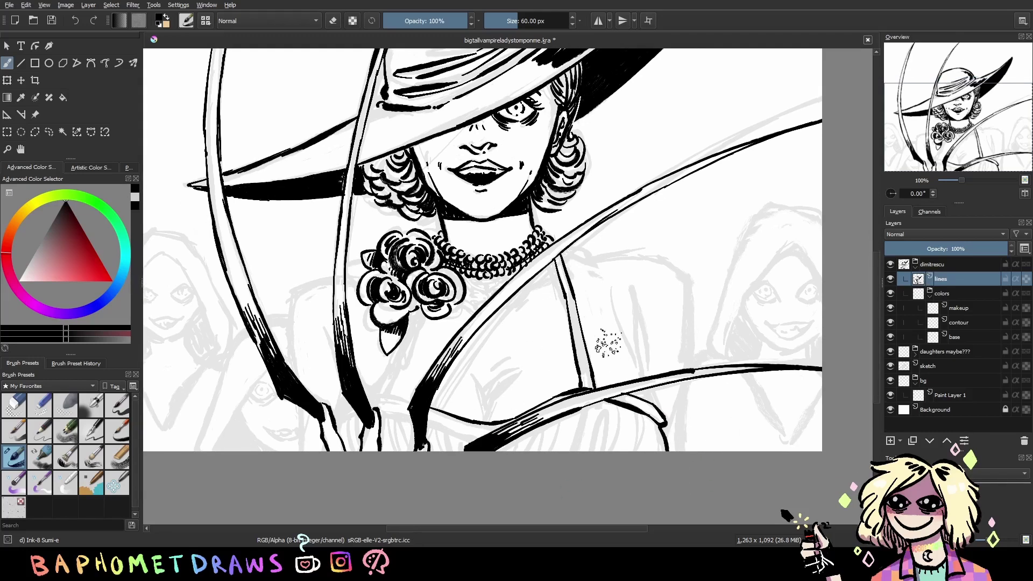
pyautogui.moveTo(604, 344); pyautogui.dragTo(662, 398)
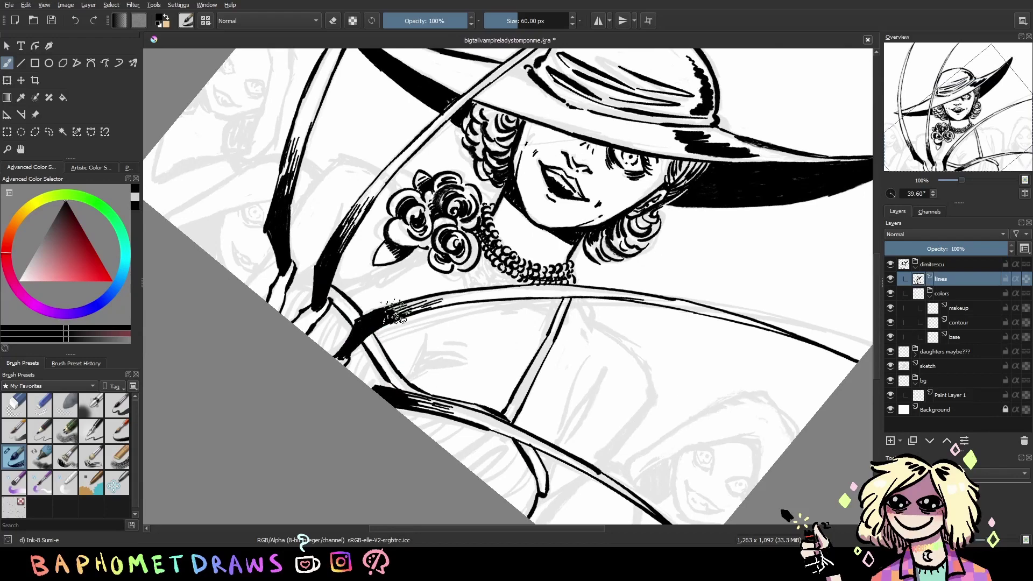
pyautogui.press('5')
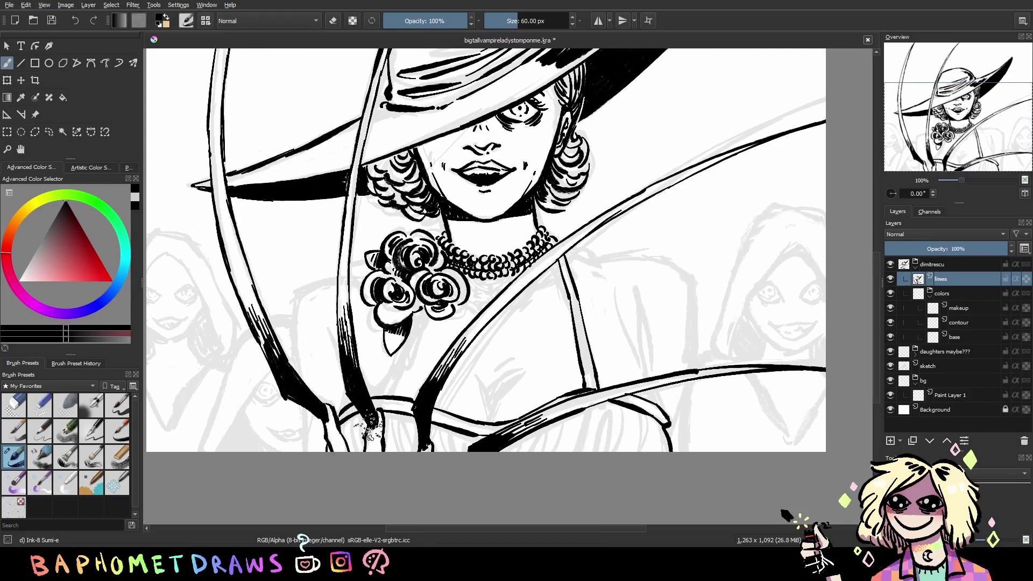
pyautogui.press('[')
pyautogui.press('[')
pyautogui.press('[')
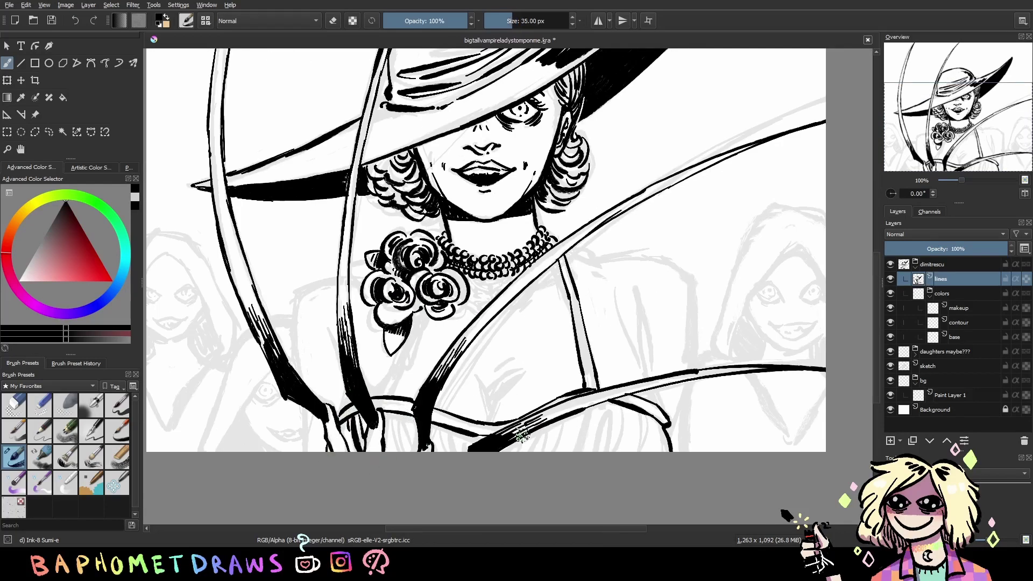
# Hatch the dress below the neckline with a row of short vertical strokes
pyautogui.moveTo(396, 416); pyautogui.dragTo(396, 426)
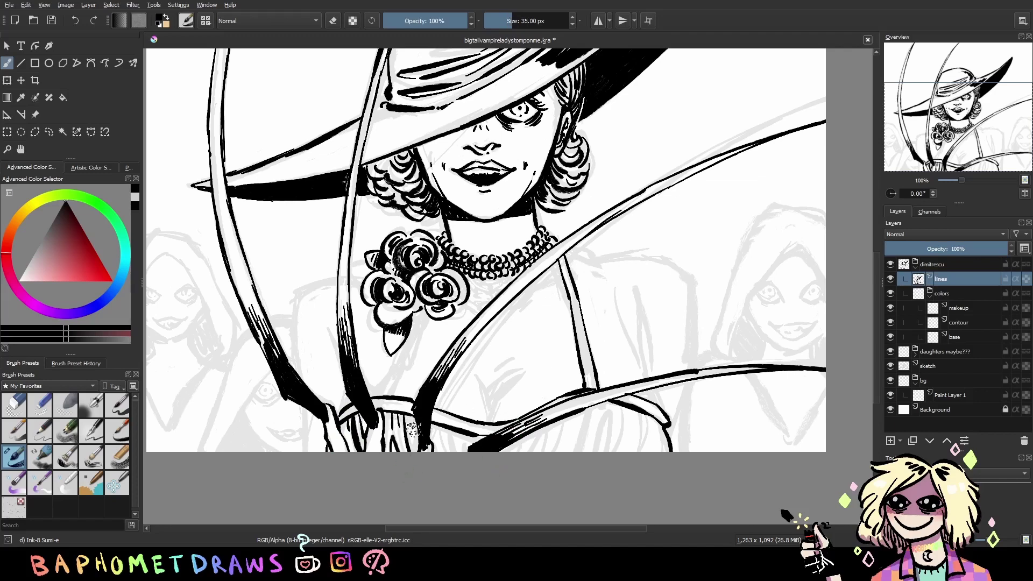
pyautogui.moveTo(593, 398); pyautogui.dragTo(587, 451)
pyautogui.moveTo(573, 426); pyautogui.dragTo(570, 451)
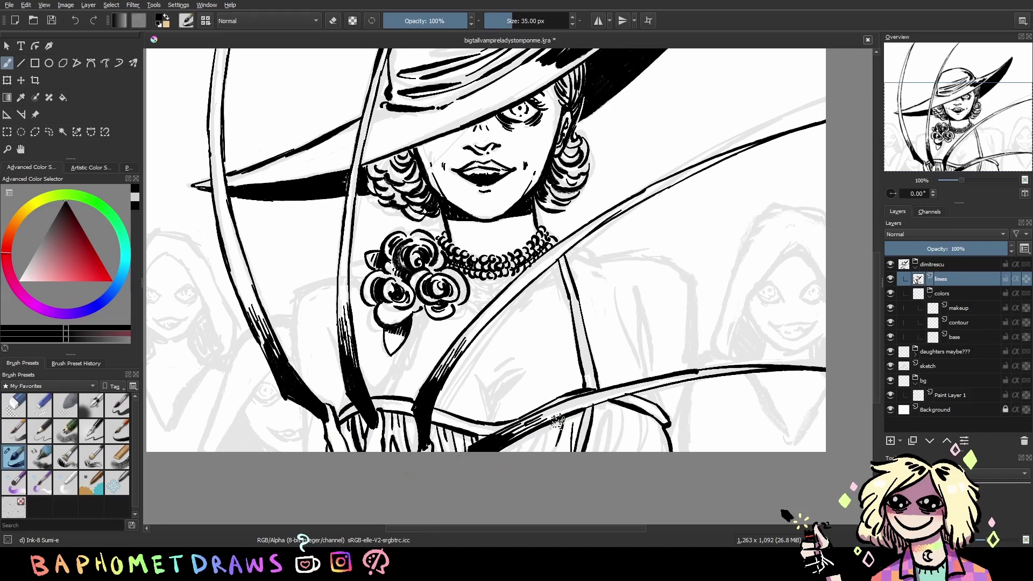
pyautogui.moveTo(556, 414); pyautogui.dragTo(553, 450)
pyautogui.moveTo(540, 426); pyautogui.dragTo(537, 450)
pyautogui.moveTo(530, 433); pyautogui.dragTo(527, 451)
pyautogui.moveTo(601, 403); pyautogui.dragTo(603, 449)
pyautogui.moveTo(612, 410); pyautogui.dragTo(609, 451)
pyautogui.moveTo(623, 403); pyautogui.dragTo(626, 421)
pyautogui.moveTo(599, 401); pyautogui.dragTo(601, 414)
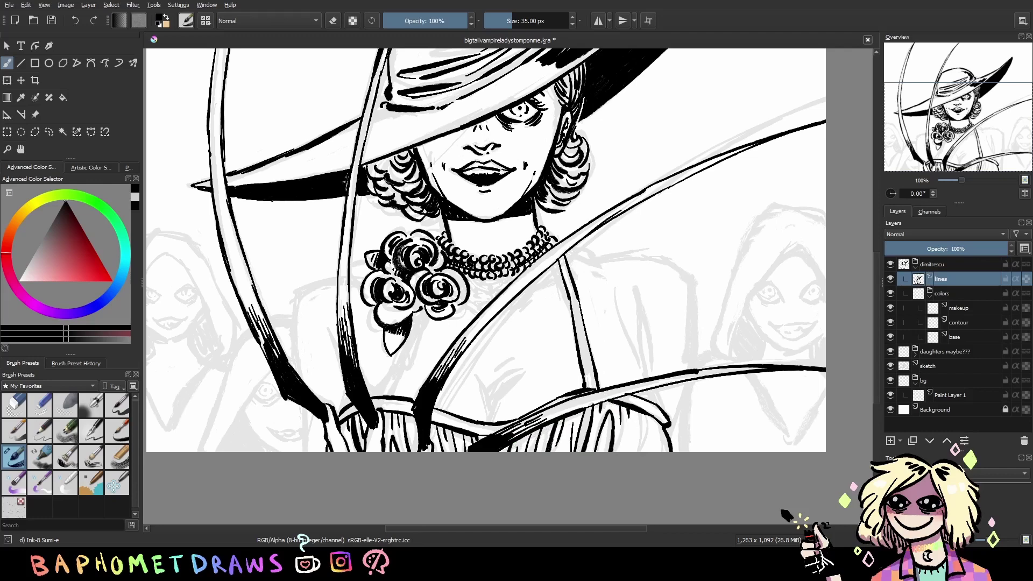
pyautogui.moveTo(724, 360); pyautogui.dragTo(718, 363)
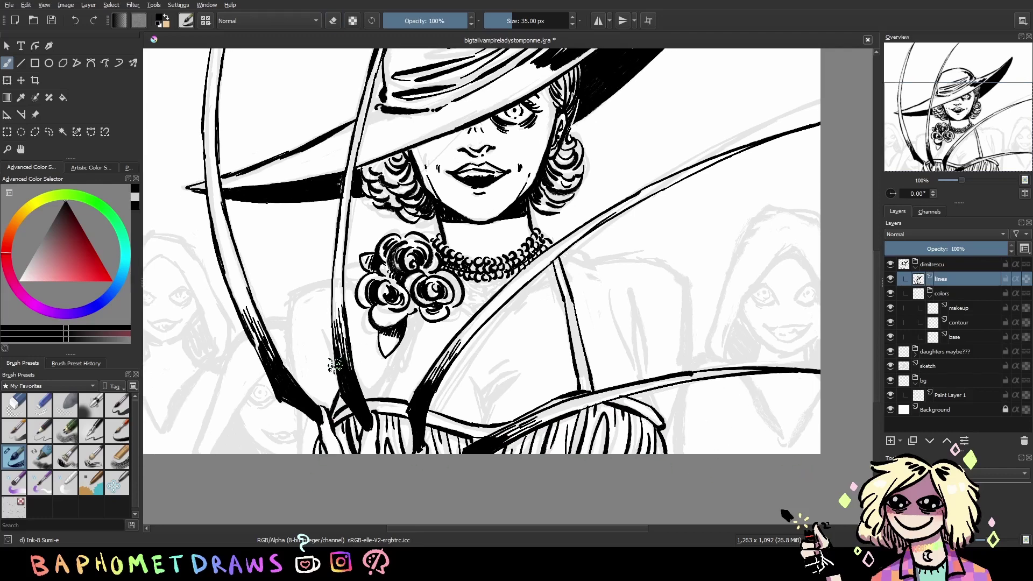
# Add folds on the dress's right side, then ink the right shoulder and left dress edge
pyautogui.moveTo(318, 315); pyautogui.dragTo(336, 390)
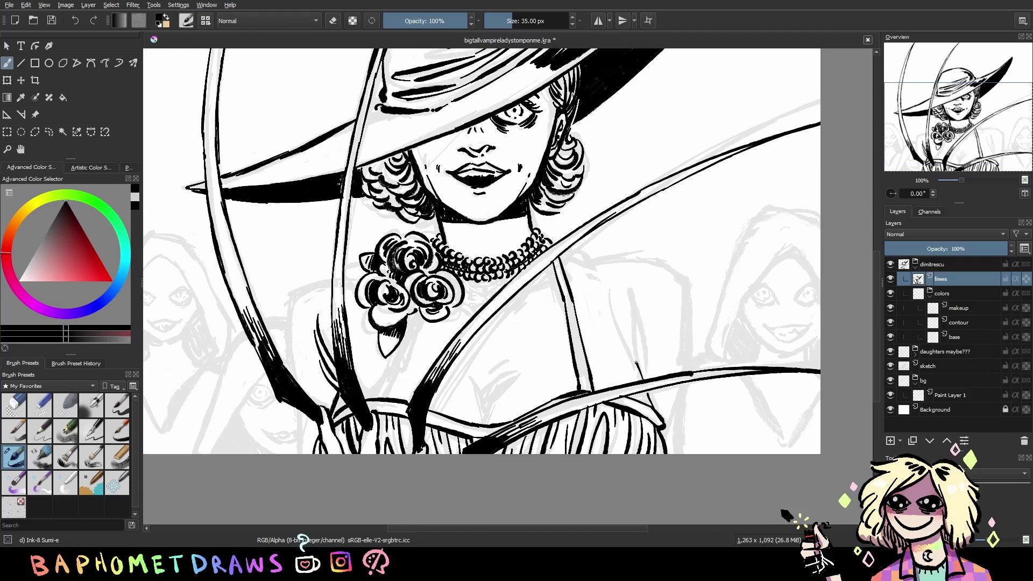
pyautogui.moveTo(636, 362); pyautogui.dragTo(651, 294)
pyautogui.moveTo(657, 306); pyautogui.dragTo(638, 363)
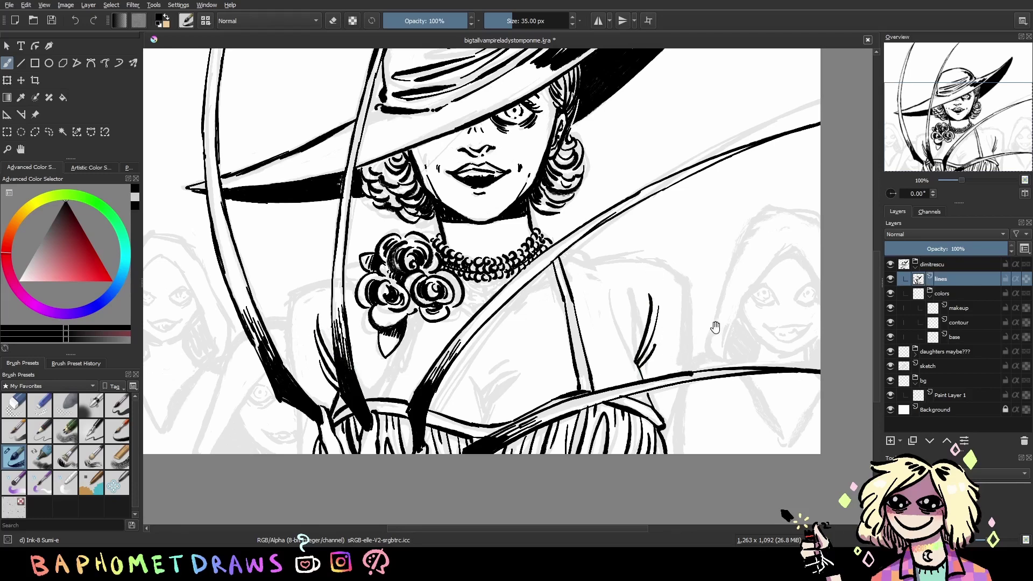
pyautogui.moveTo(714, 327); pyautogui.dragTo(702, 328)
pyautogui.moveTo(546, 253)
pyautogui.mouseDown()
pyautogui.moveTo(648, 268)
pyautogui.moveTo(678, 371)
pyautogui.moveTo(666, 455)
pyautogui.mouseUp()
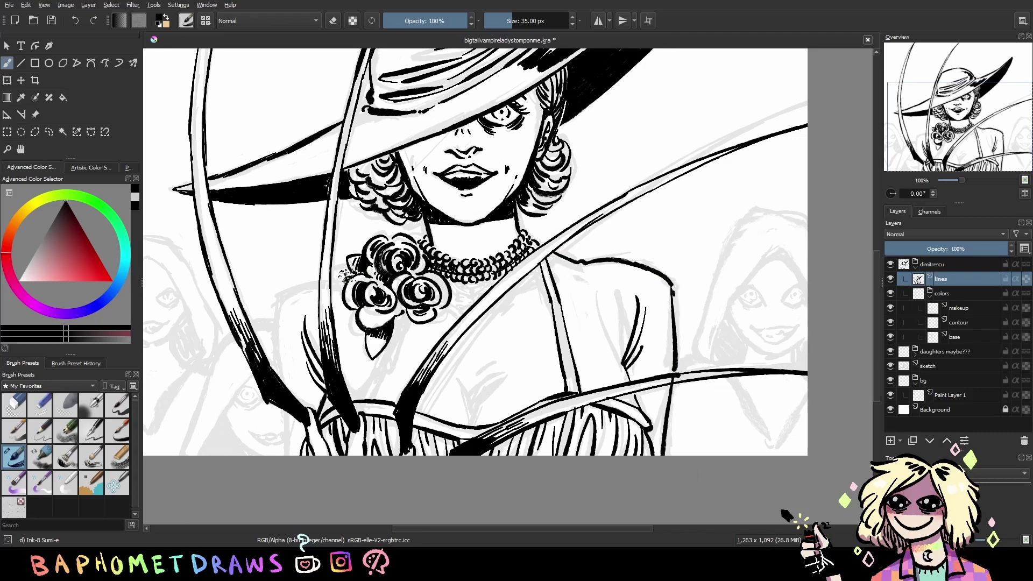
pyautogui.moveTo(291, 284); pyautogui.dragTo(287, 454)
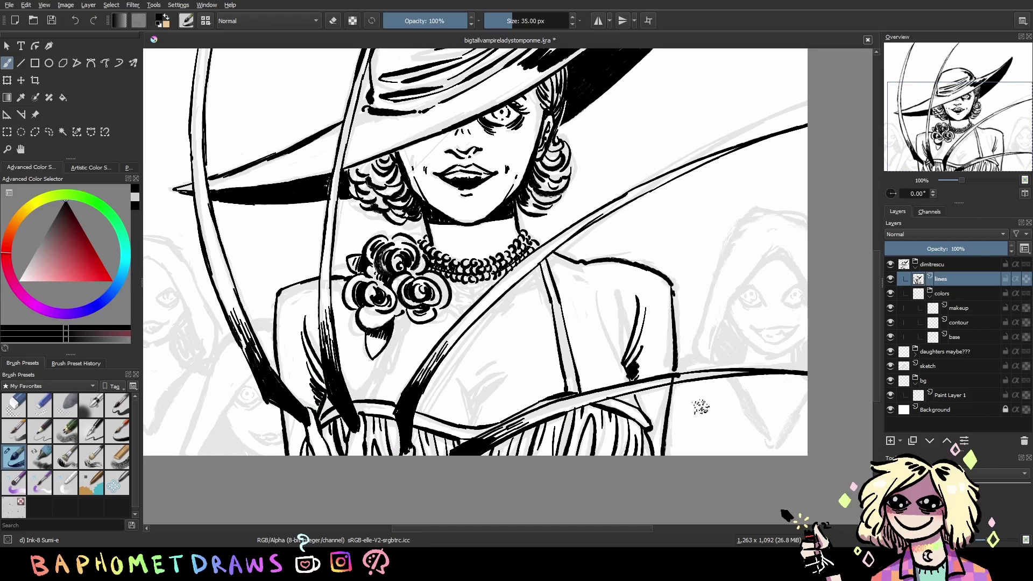
# Add strokes on the bodice, darken the V neckline and pearl beads, and save
pyautogui.moveTo(606, 285); pyautogui.dragTo(629, 367)
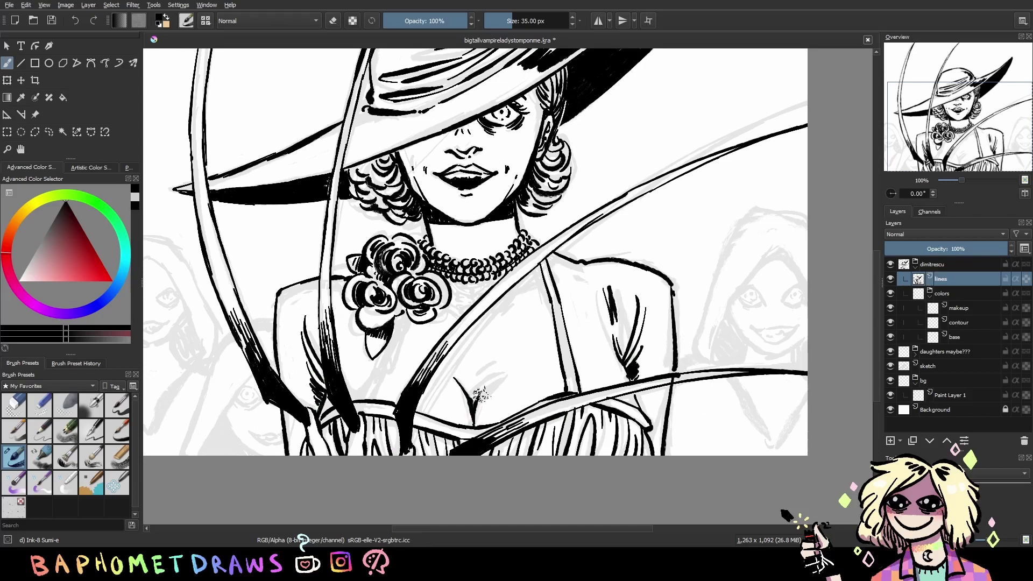
pyautogui.moveTo(488, 380); pyautogui.dragTo(471, 401)
pyautogui.hotkey('ctrl', 's')
pyautogui.moveTo(490, 283); pyautogui.dragTo(456, 302)
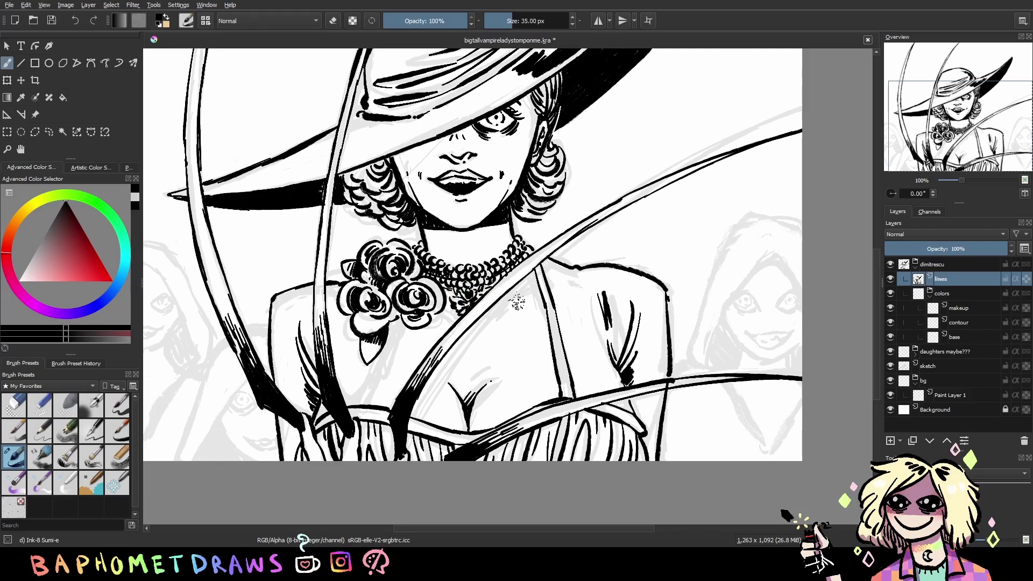
pyautogui.moveTo(611, 305); pyautogui.dragTo(609, 308)
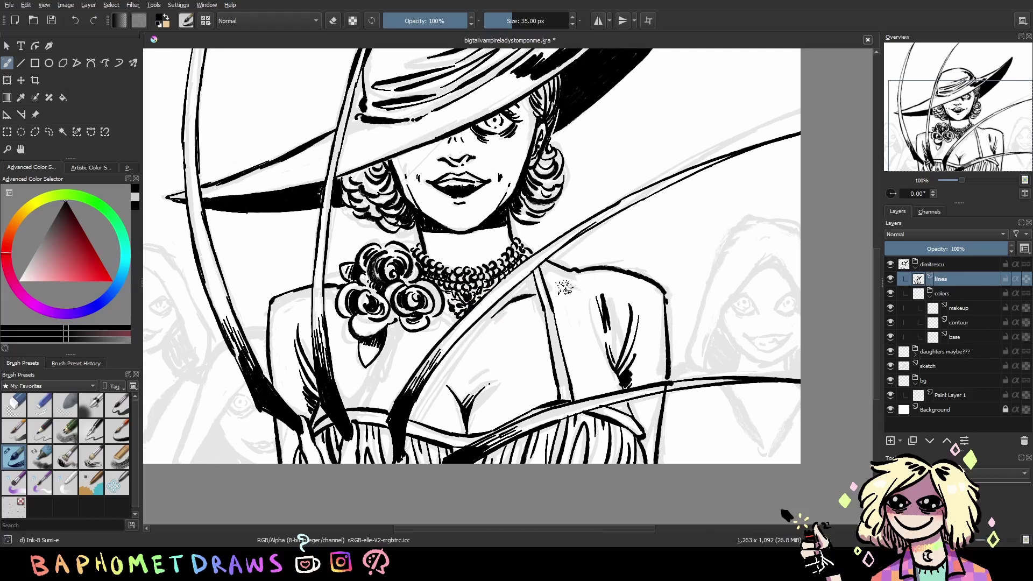
pyautogui.scroll(1, 361, 349)
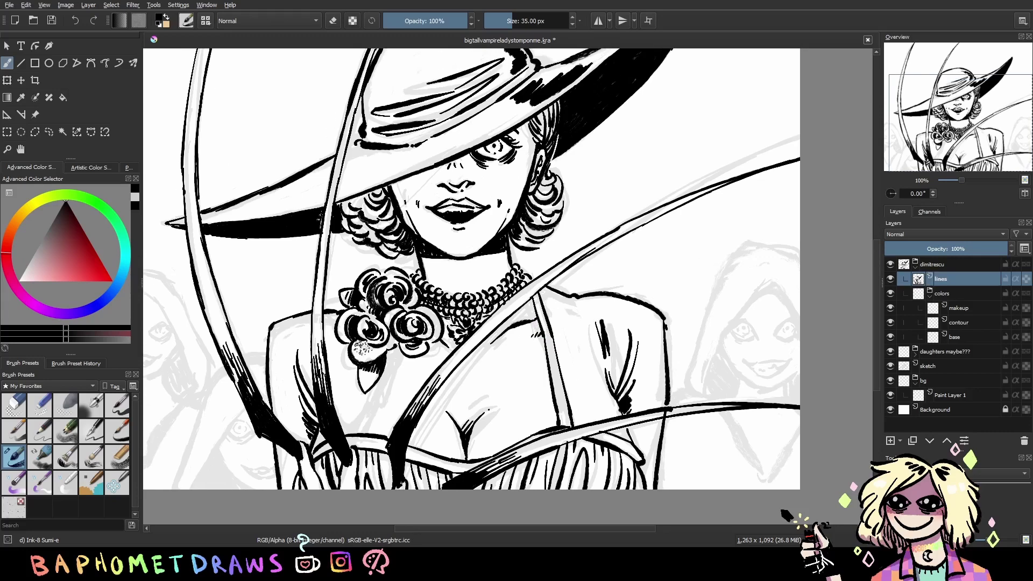
# Shade the face under the brim, dab ink near the roses, mirror-check the view, and save
pyautogui.moveTo(669, 307); pyautogui.dragTo(680, 363)
pyautogui.moveTo(479, 220); pyautogui.dragTo(411, 250)
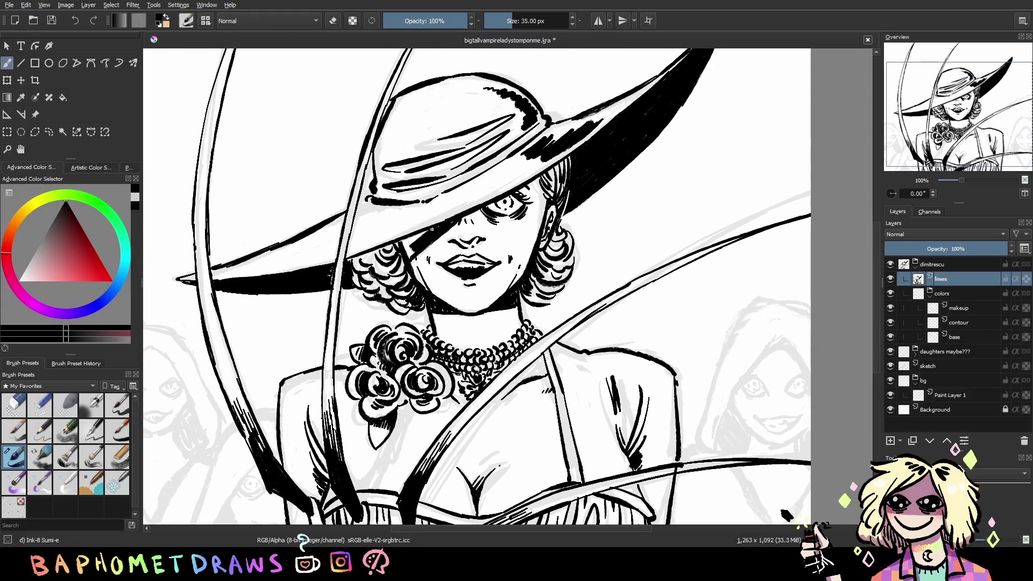
pyautogui.scroll(-3, 718, 248)
pyautogui.hotkey('ctrl', 's')
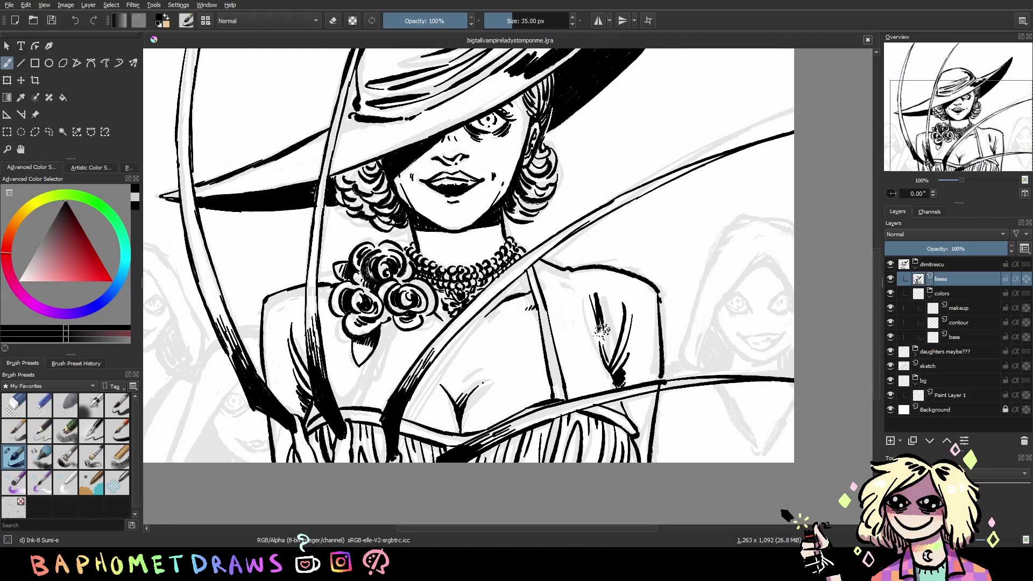
pyautogui.click(343, 323)
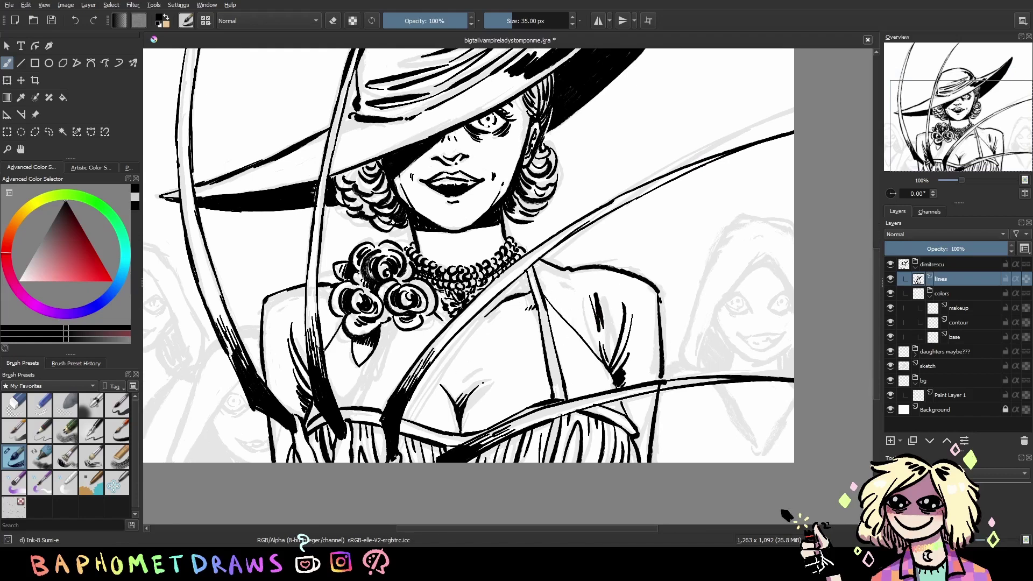
pyautogui.press('m')
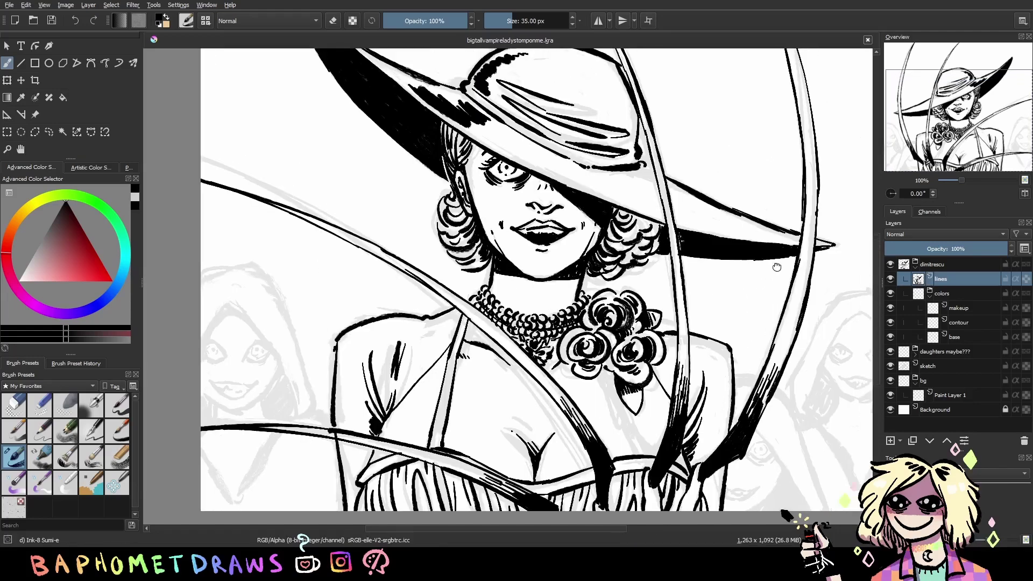
pyautogui.press('m')
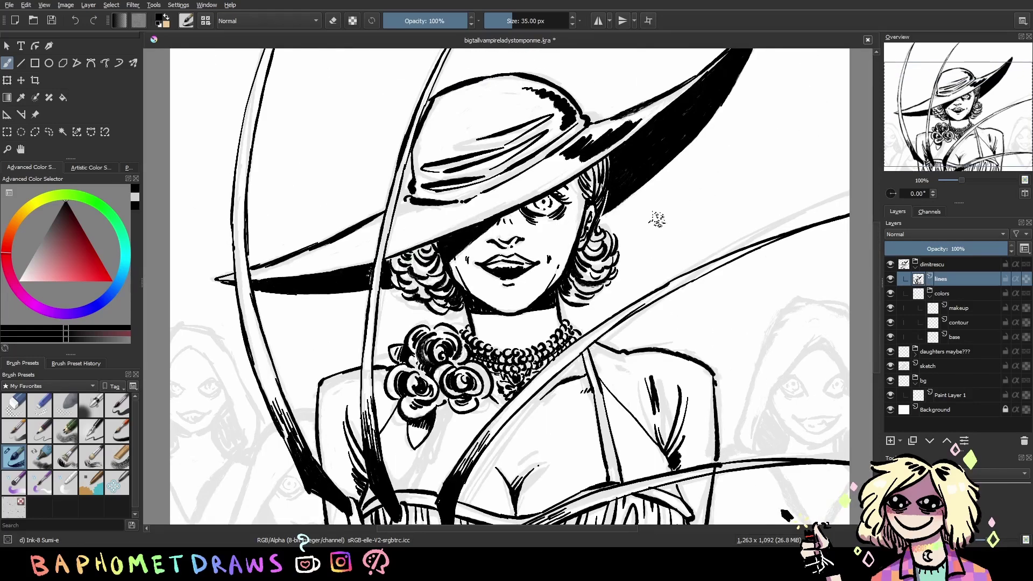
pyautogui.moveTo(657, 218); pyautogui.dragTo(641, 227)
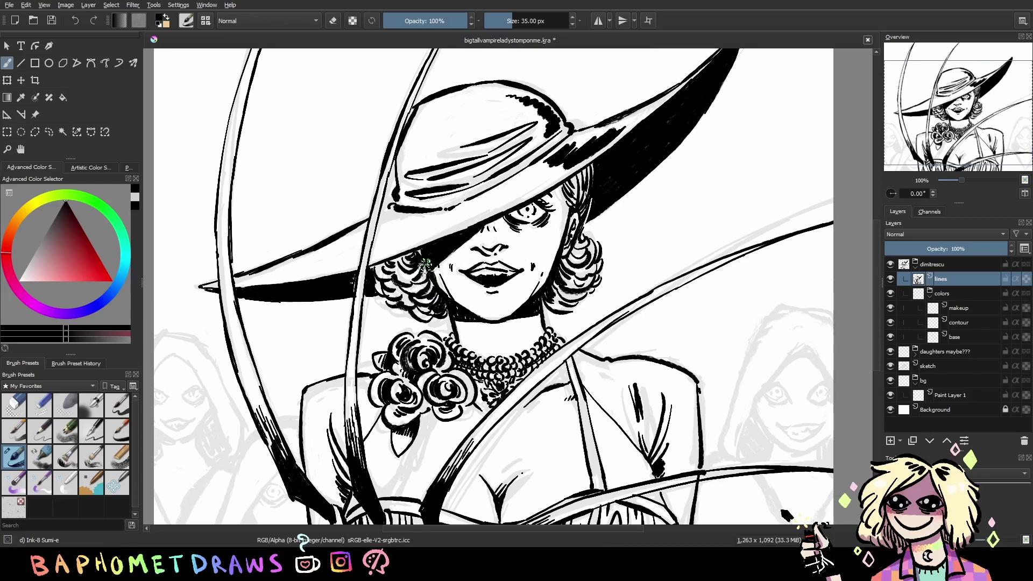
pyautogui.hotkey('ctrl', 's')
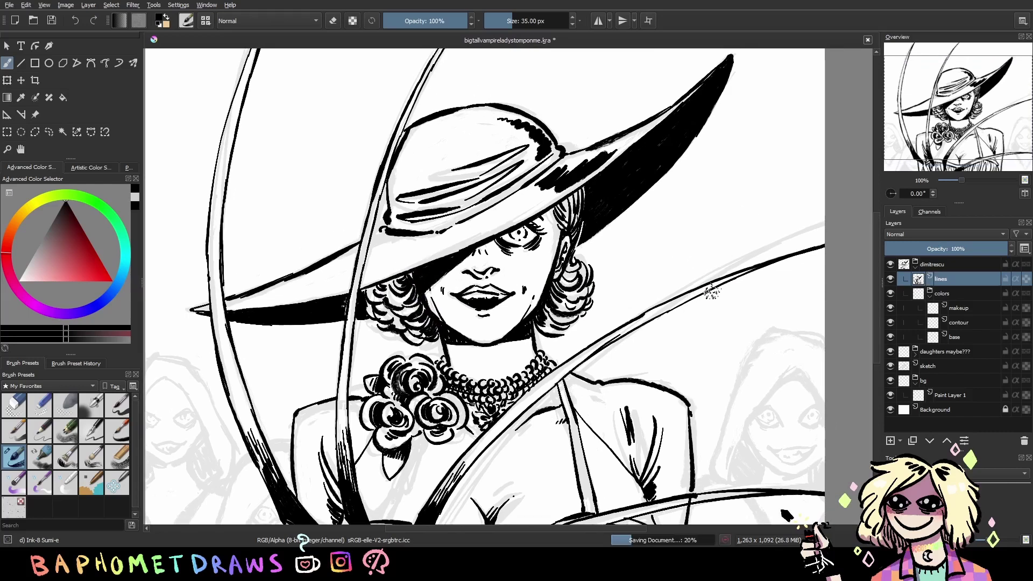
# Try ink marks around the eye, then undo them
pyautogui.moveTo(533, 242)
pyautogui.mouseDown()
pyautogui.moveTo(518, 247)
pyautogui.moveTo(514, 235)
pyautogui.mouseUp()
pyautogui.hotkey('ctrl', 'z')
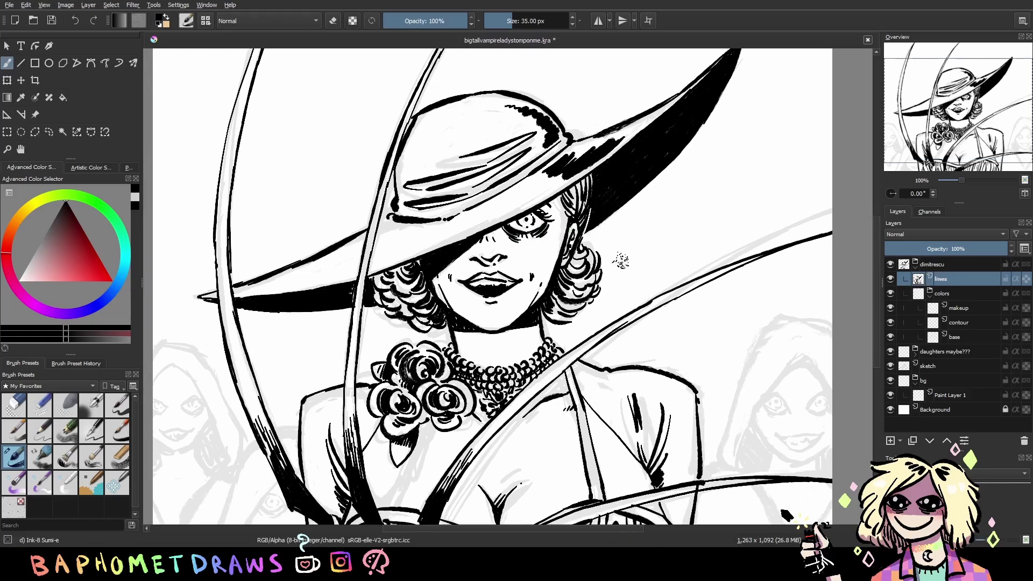
pyautogui.scroll(-1, 774, 455)
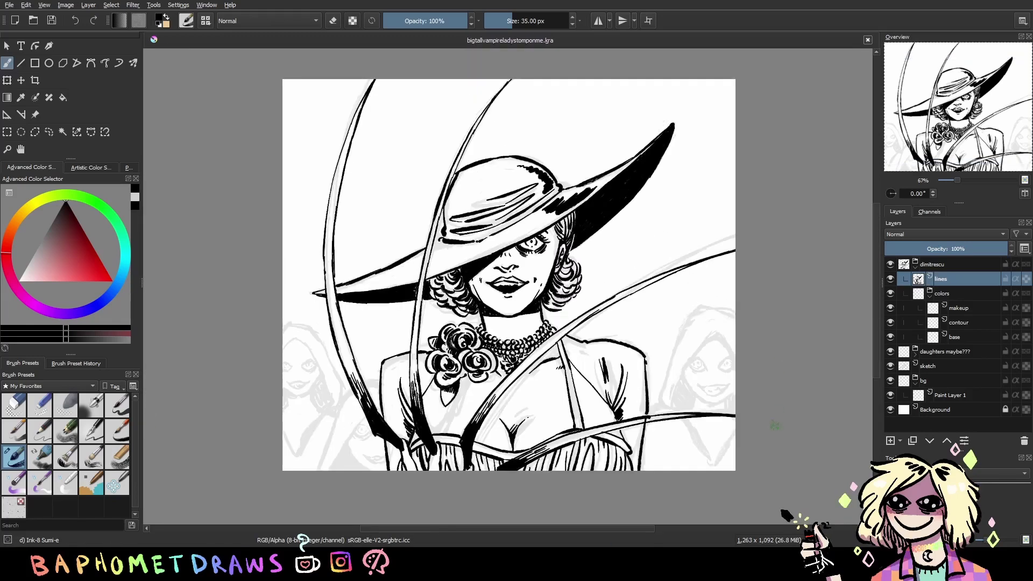
pyautogui.scroll(2, 694, 484)
pyautogui.scroll(-1, 689, 489)
# Ink and refine the stroke left of the chest, keeping the final version, and save
pyautogui.moveTo(457, 285); pyautogui.dragTo(439, 365)
pyautogui.moveTo(455, 307); pyautogui.dragTo(423, 366)
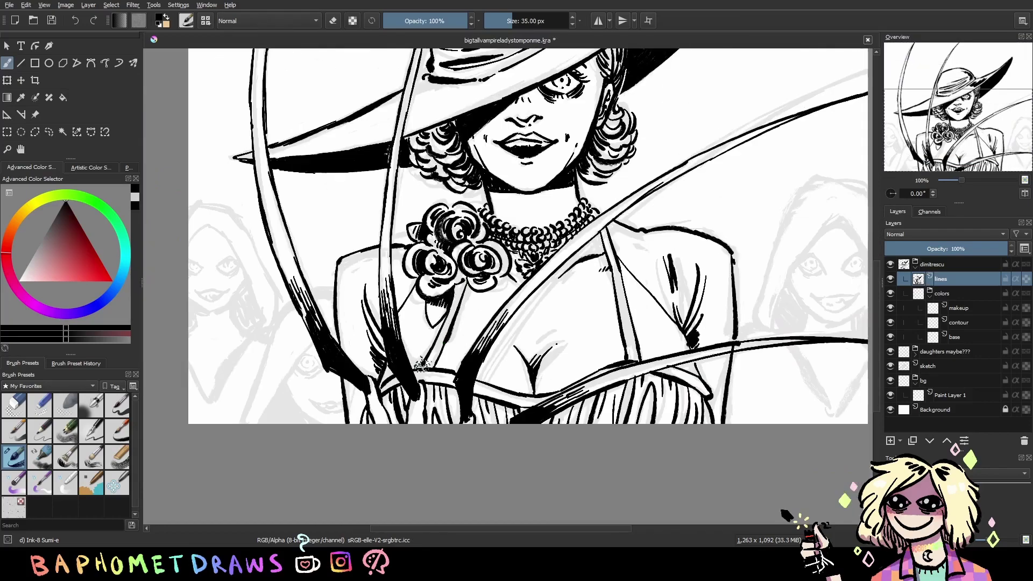
pyautogui.hotkey('ctrl', 'z')
pyautogui.moveTo(455, 308); pyautogui.dragTo(421, 369)
pyautogui.hotkey('ctrl', 'z')
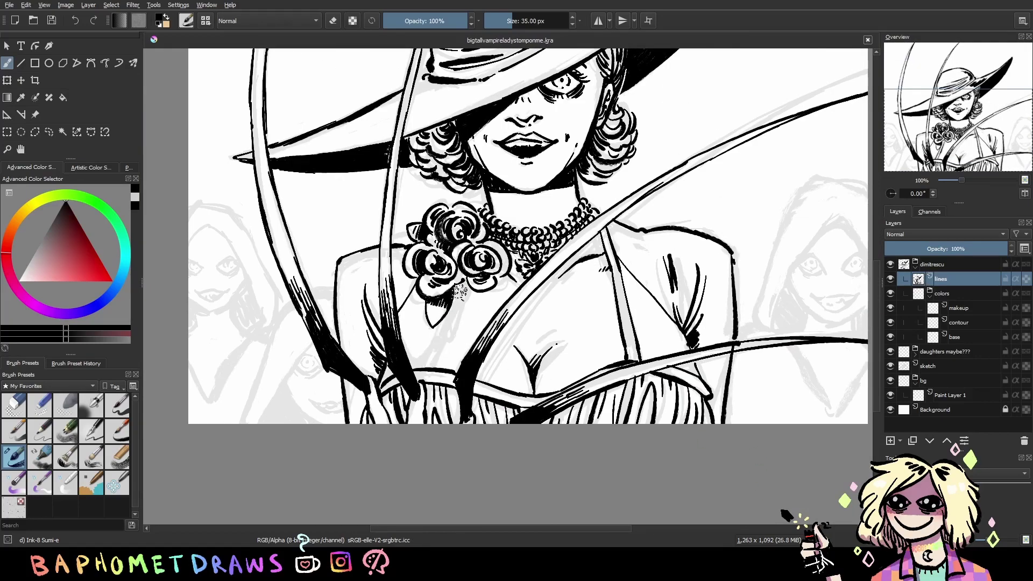
pyautogui.moveTo(465, 283); pyautogui.dragTo(423, 369)
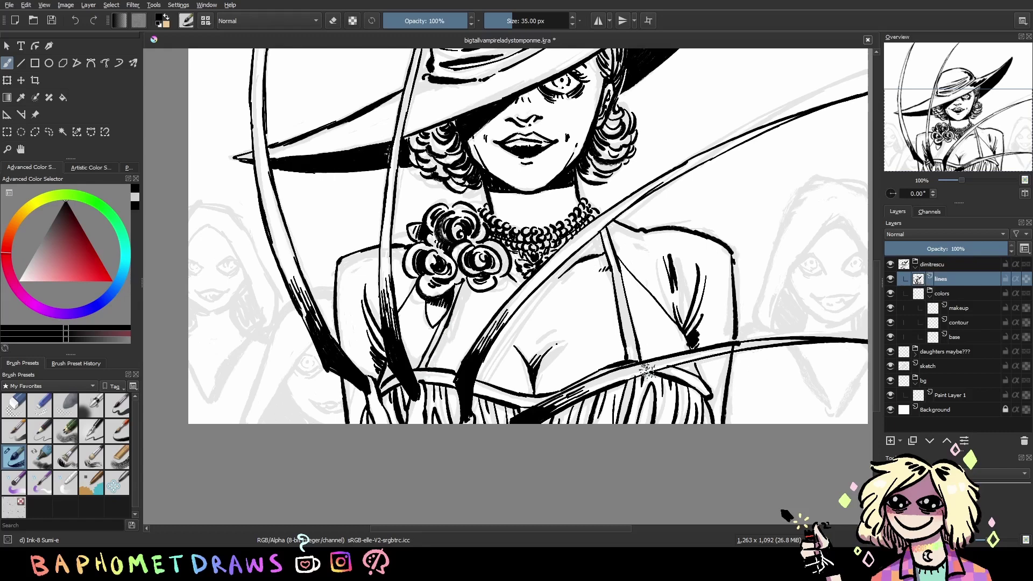
pyautogui.hotkey('ctrl', 'z')
pyautogui.hotkey('ctrl', 'shift', 'z')
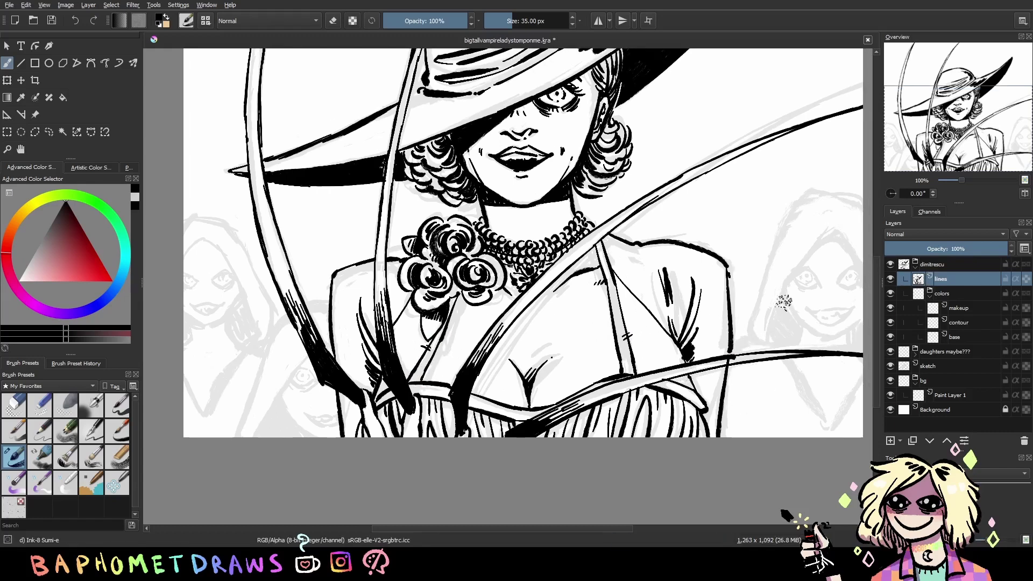
pyautogui.scroll(3, 784, 300)
pyautogui.hotkey('ctrl', 's')
pyautogui.moveTo(758, 307); pyautogui.dragTo(804, 318)
# Select the daughters group's lines layer and ink thin lines left of the dress
pyautogui.click(915, 354)
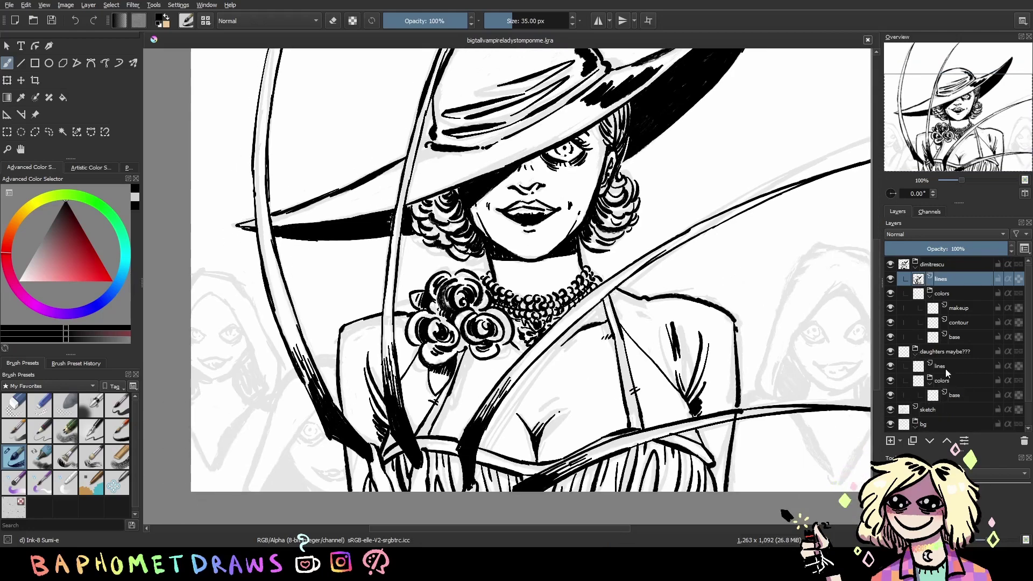
pyautogui.click(941, 366)
pyautogui.moveTo(656, 434)
pyautogui.mouseDown()
pyautogui.moveTo(655, 414)
pyautogui.moveTo(791, 392)
pyautogui.mouseUp()
pyautogui.scroll(1, 673, 295)
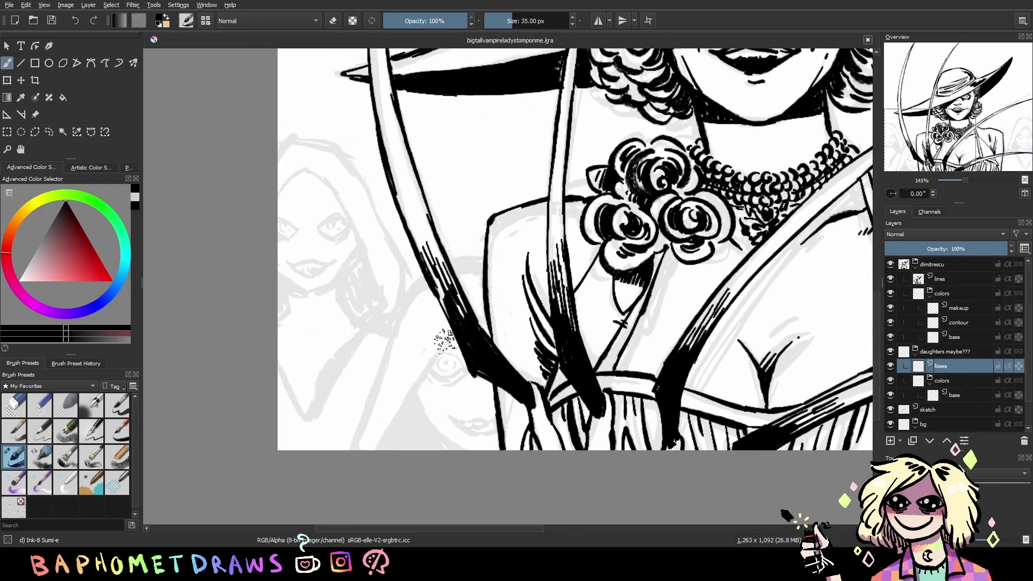
pyautogui.moveTo(455, 330); pyautogui.dragTo(380, 449)
pyautogui.moveTo(413, 388)
pyautogui.mouseDown()
pyautogui.moveTo(442, 435)
pyautogui.moveTo(410, 393)
pyautogui.moveTo(386, 447)
pyautogui.moveTo(451, 442)
pyautogui.mouseUp()
pyautogui.press('e')
pyautogui.press('e')
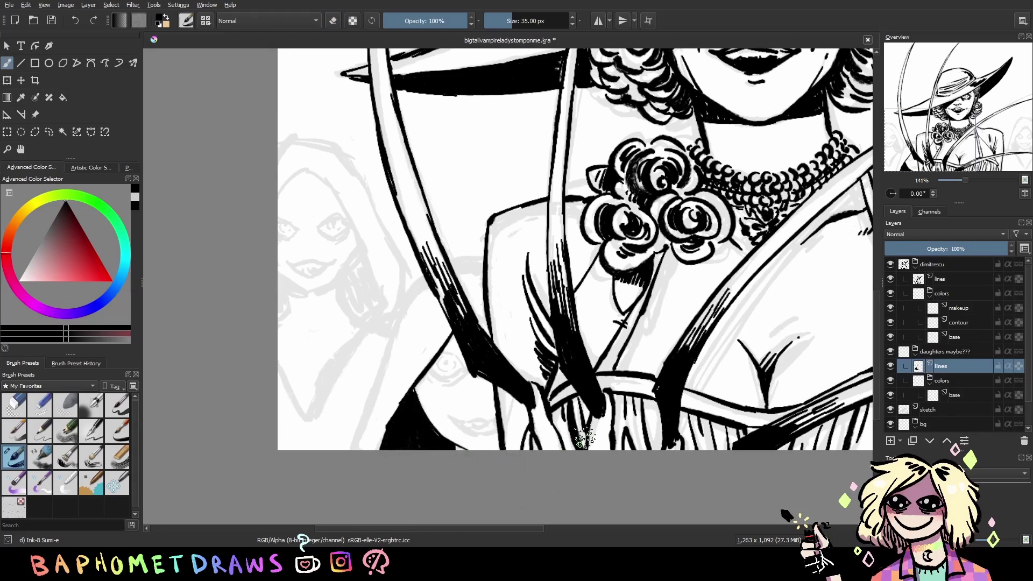
# Ink the daughter's eye with a bold lower lash line, and her mouth
pyautogui.moveTo(426, 364)
pyautogui.mouseDown()
pyautogui.moveTo(457, 359)
pyautogui.moveTo(458, 349)
pyautogui.moveTo(444, 355)
pyautogui.mouseUp()
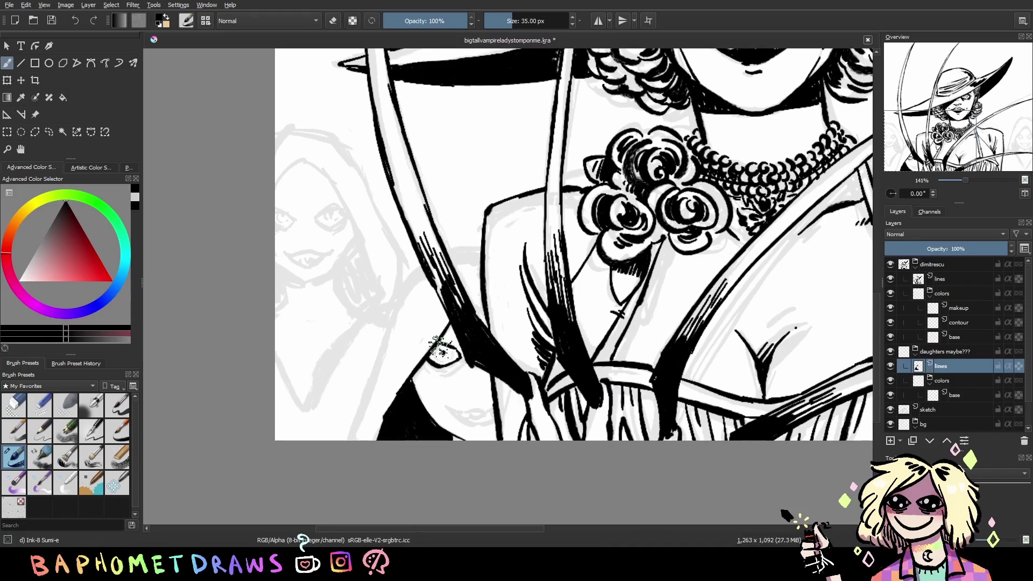
pyautogui.scroll(-2, 445, 347)
pyautogui.scroll(2, 415, 370)
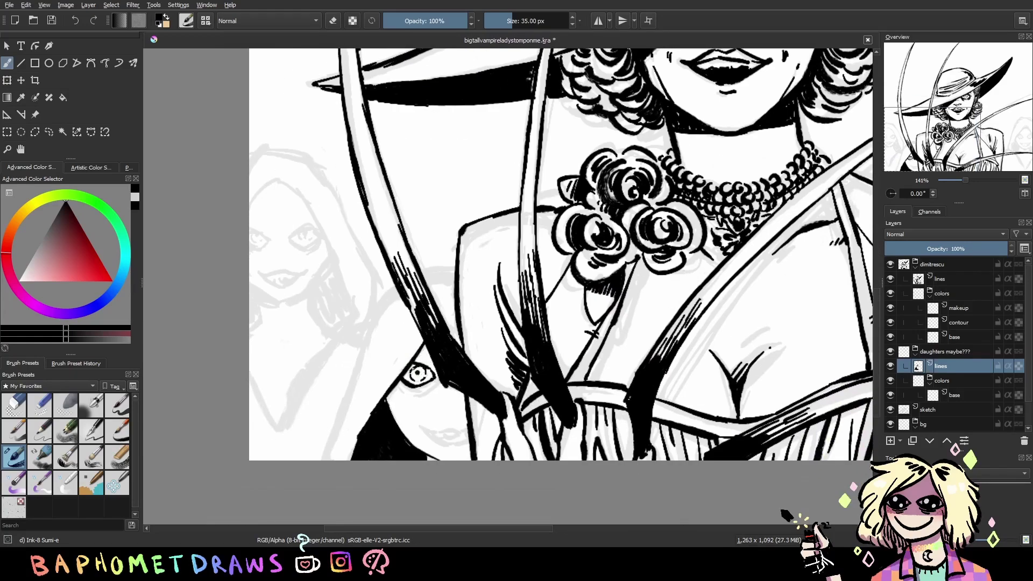
pyautogui.moveTo(437, 385); pyautogui.dragTo(419, 392)
pyautogui.moveTo(418, 424); pyautogui.dragTo(466, 434)
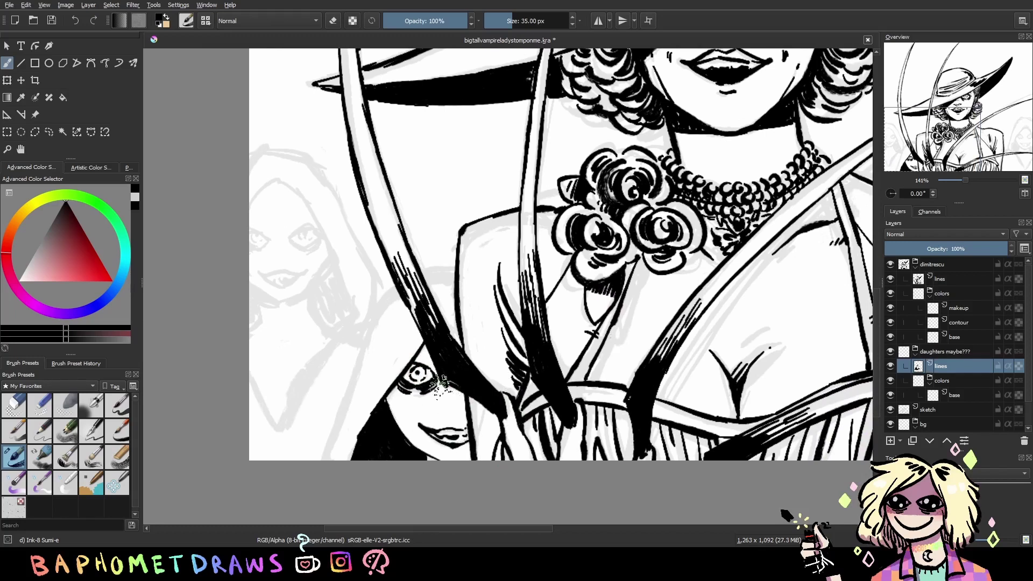
# Outline the girl's hair and hatch it with dark strands
pyautogui.moveTo(427, 265)
pyautogui.mouseDown()
pyautogui.moveTo(376, 318)
pyautogui.moveTo(322, 457)
pyautogui.mouseUp()
pyautogui.moveTo(390, 325); pyautogui.dragTo(353, 414)
pyautogui.moveTo(382, 344); pyautogui.dragTo(364, 416)
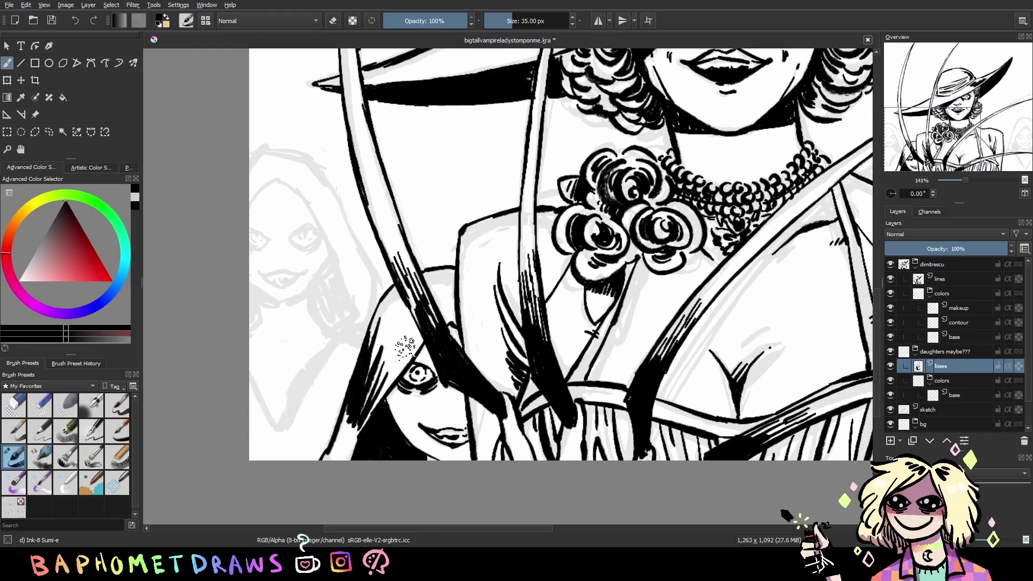
pyautogui.moveTo(414, 339); pyautogui.dragTo(379, 385)
pyautogui.moveTo(392, 309); pyautogui.dragTo(368, 360)
pyautogui.moveTo(363, 424); pyautogui.dragTo(347, 446)
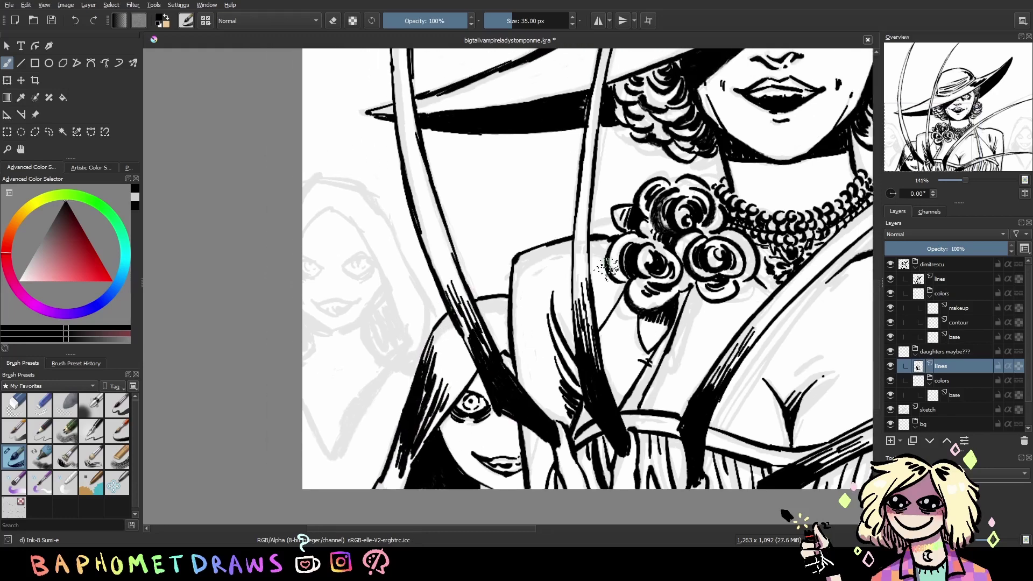
pyautogui.moveTo(530, 286); pyautogui.dragTo(583, 314)
pyautogui.moveTo(463, 394); pyautogui.dragTo(478, 381)
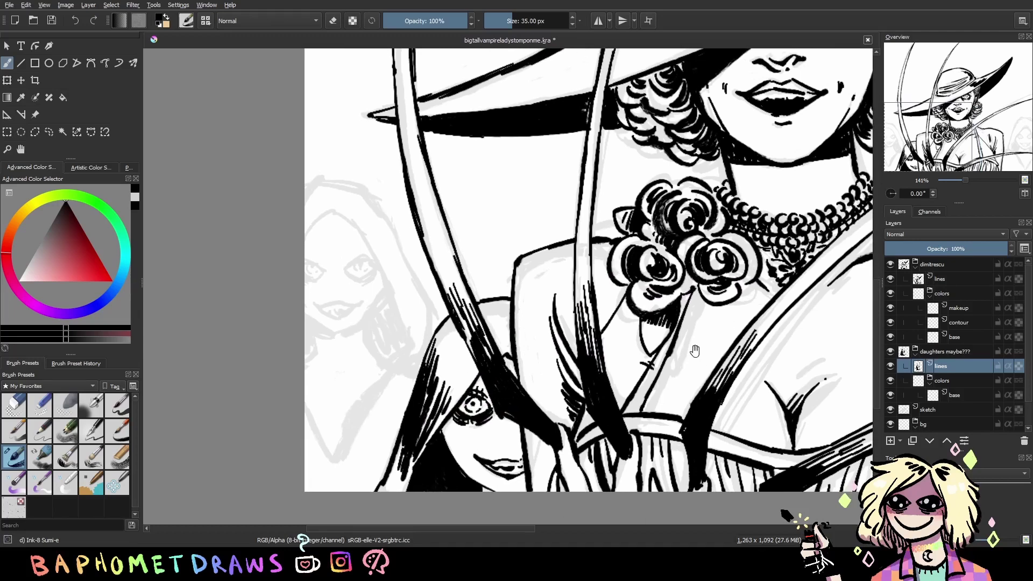
pyautogui.moveTo(705, 458); pyautogui.dragTo(707, 460)
pyautogui.moveTo(514, 411); pyautogui.dragTo(508, 438)
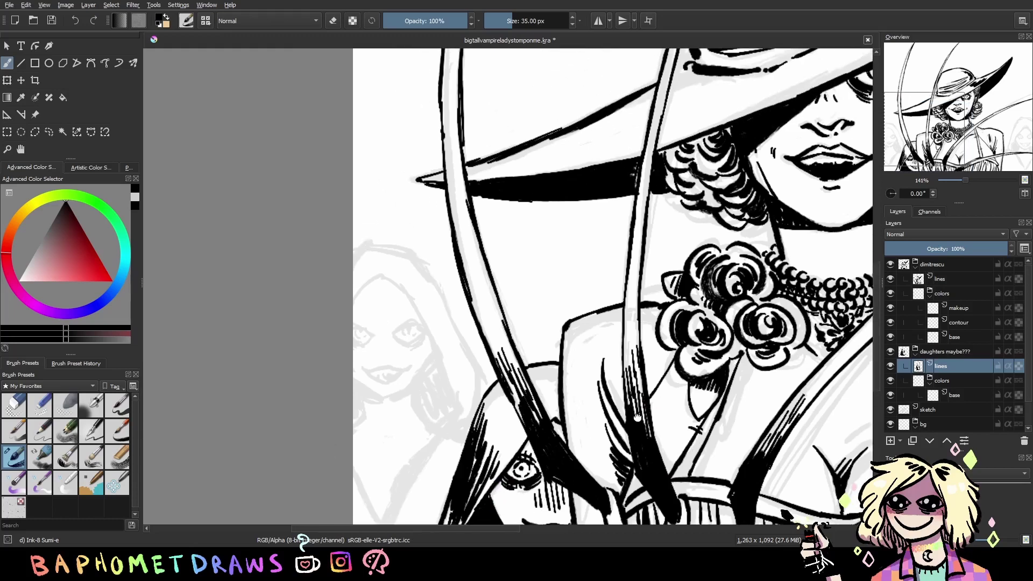
pyautogui.moveTo(326, 210); pyautogui.dragTo(376, 272)
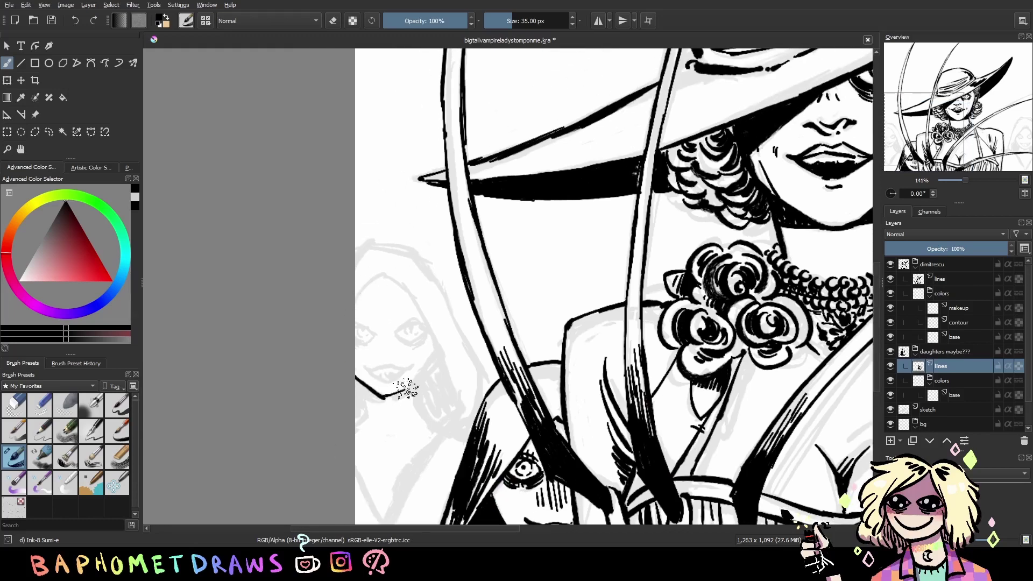
# Ink the sketched face's jaw line, left eye, mouth and thickened right eyelids
pyautogui.moveTo(411, 387)
pyautogui.mouseDown()
pyautogui.moveTo(435, 354)
pyautogui.moveTo(406, 322)
pyautogui.moveTo(419, 328)
pyautogui.mouseUp()
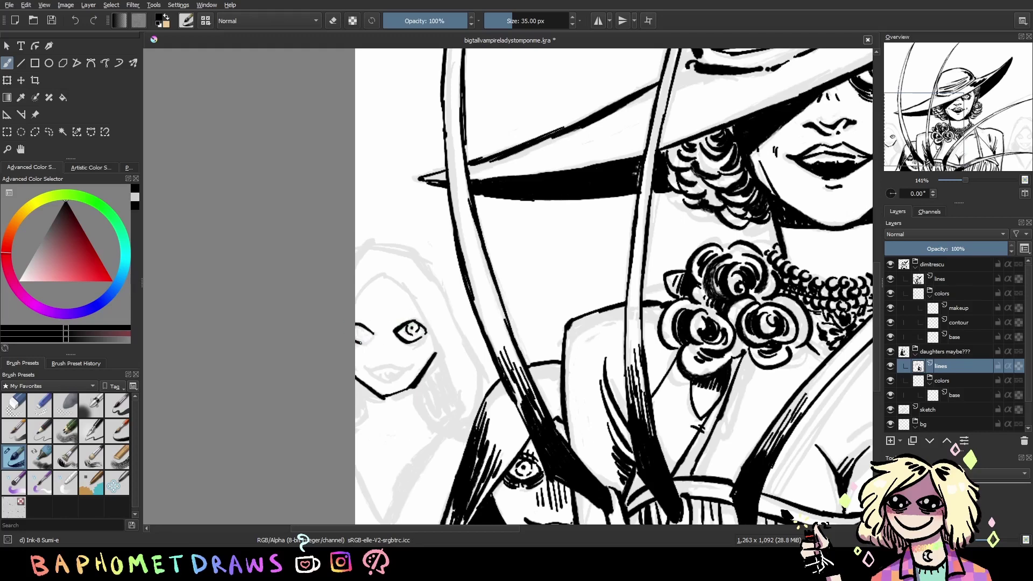
pyautogui.moveTo(360, 343); pyautogui.dragTo(364, 331)
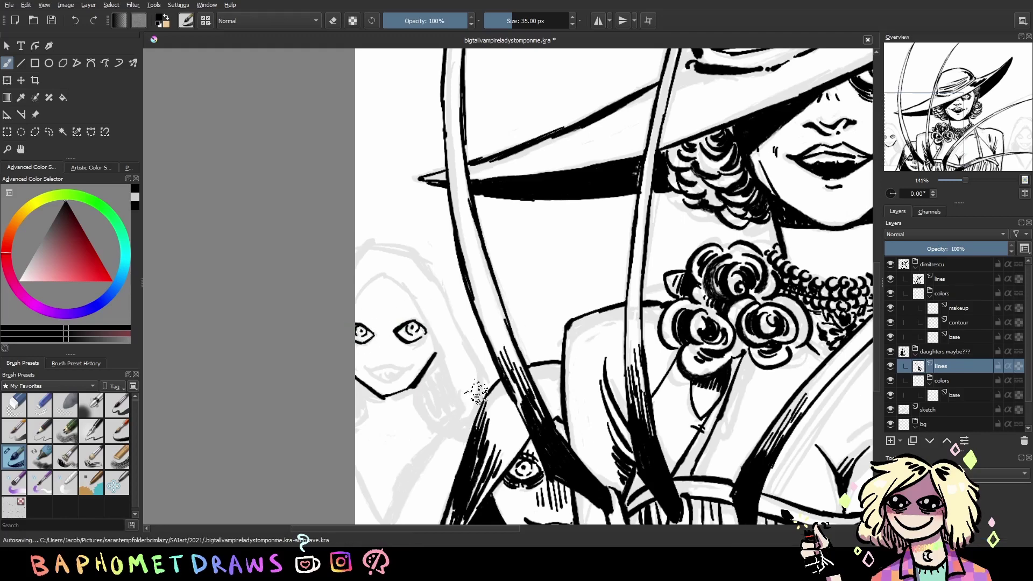
pyautogui.moveTo(361, 367); pyautogui.dragTo(414, 378)
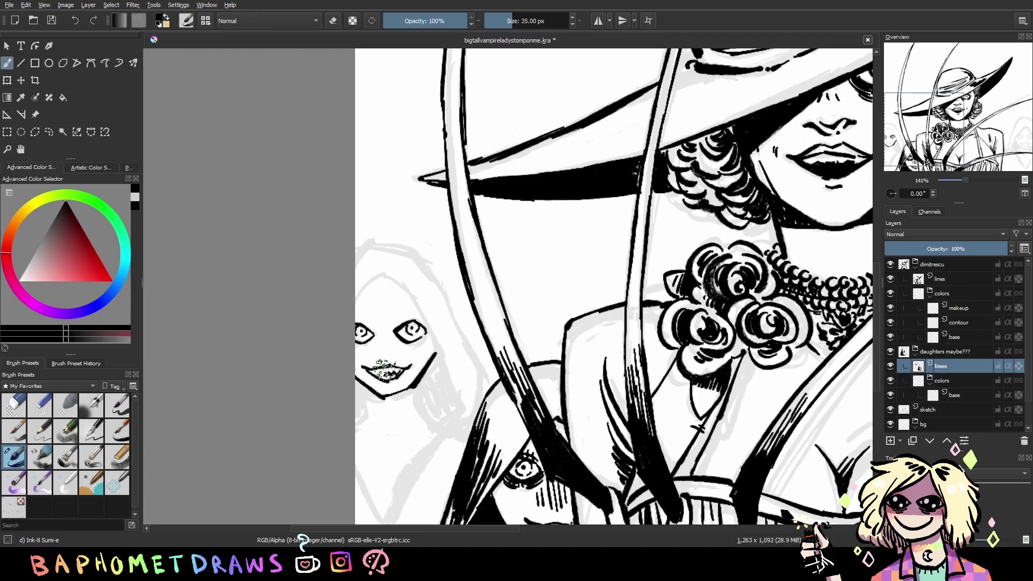
pyautogui.moveTo(426, 337)
pyautogui.mouseDown()
pyautogui.moveTo(404, 348)
pyautogui.moveTo(356, 346)
pyautogui.mouseUp()
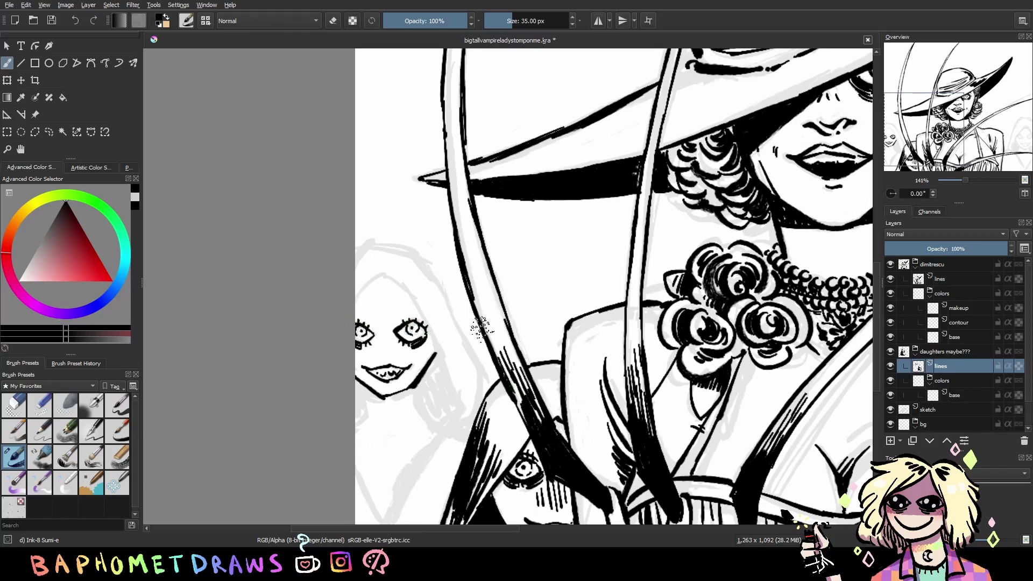
pyautogui.moveTo(397, 319); pyautogui.dragTo(415, 317)
# Trace the small face's head, sides, chin and contours, and fill the hair beside cheek and neck black
pyautogui.moveTo(356, 305)
pyautogui.mouseDown()
pyautogui.moveTo(407, 289)
pyautogui.moveTo(449, 446)
pyautogui.mouseUp()
pyautogui.scroll(-2, 449, 447)
pyautogui.moveTo(443, 393); pyautogui.dragTo(398, 472)
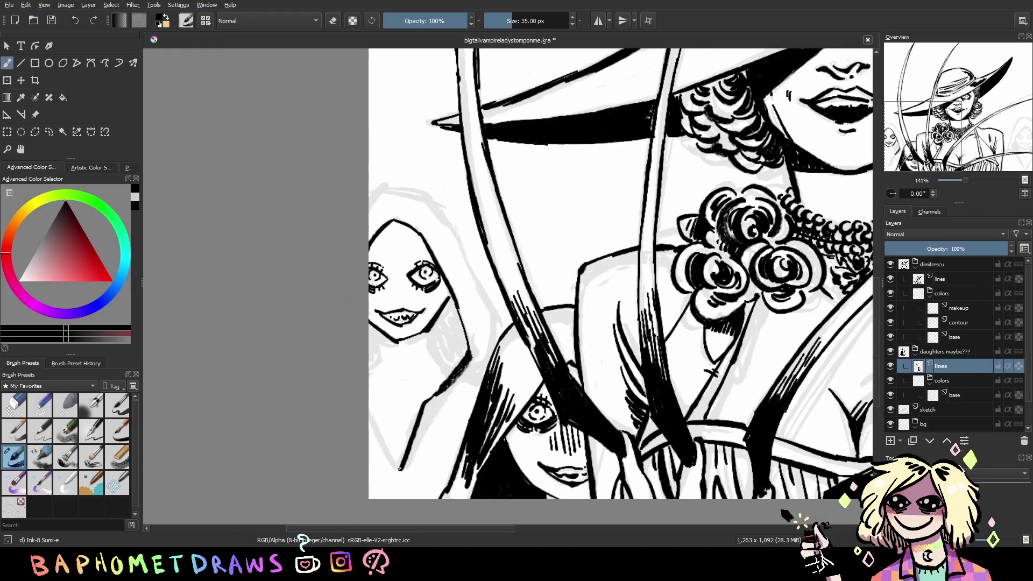
pyautogui.moveTo(371, 408); pyautogui.dragTo(400, 473)
pyautogui.moveTo(377, 329); pyautogui.dragTo(400, 355)
pyautogui.moveTo(417, 325)
pyautogui.mouseDown()
pyautogui.moveTo(449, 372)
pyautogui.moveTo(465, 369)
pyautogui.mouseUp()
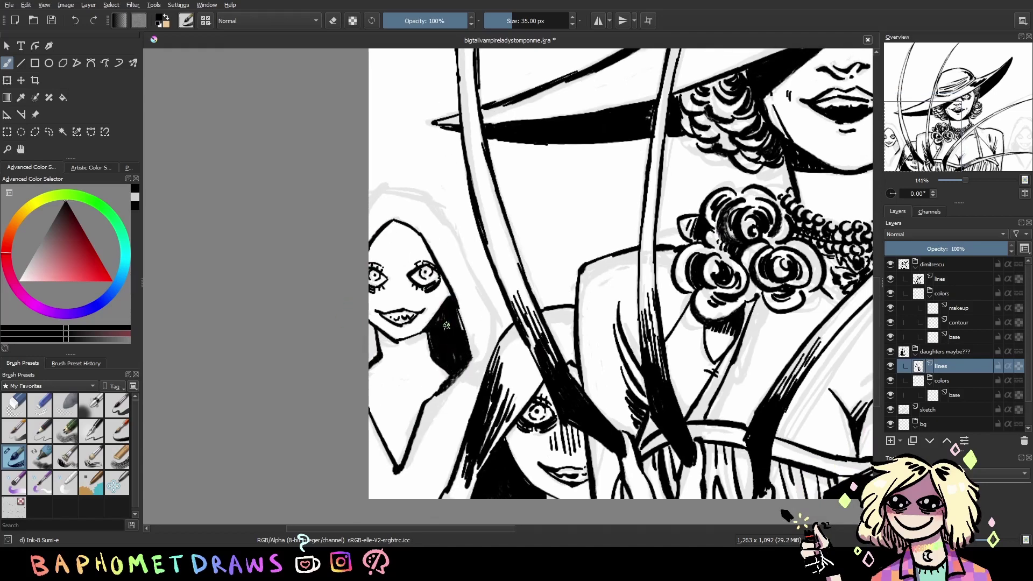
pyautogui.moveTo(449, 288); pyautogui.dragTo(457, 330)
pyautogui.moveTo(371, 325); pyautogui.dragTo(376, 361)
# Outline the hood, hatch between the left daughter's eyes and across her nose, then save
pyautogui.moveTo(382, 188); pyautogui.dragTo(487, 377)
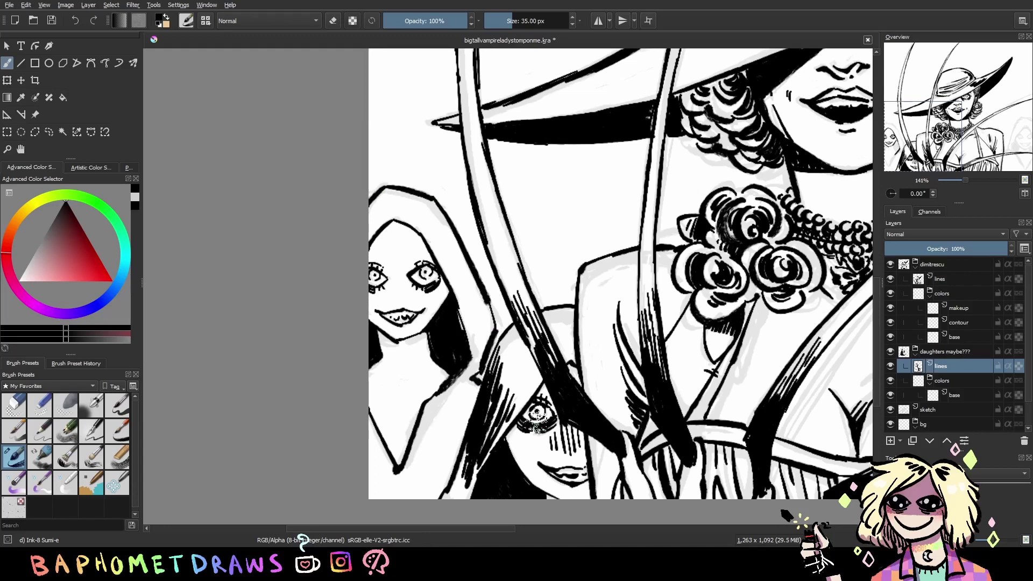
pyautogui.moveTo(438, 220)
pyautogui.mouseDown()
pyautogui.moveTo(482, 302)
pyautogui.moveTo(473, 295)
pyautogui.moveTo(476, 320)
pyautogui.moveTo(451, 242)
pyautogui.mouseUp()
pyautogui.moveTo(545, 321)
pyautogui.mouseDown()
pyautogui.moveTo(445, 300)
pyautogui.moveTo(428, 345)
pyautogui.mouseUp()
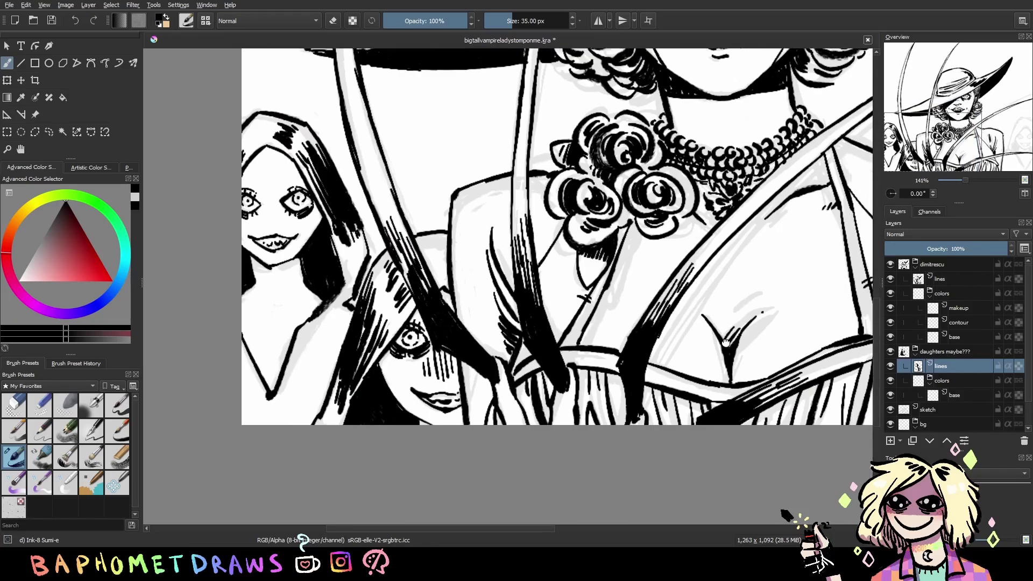
pyautogui.moveTo(323, 182); pyautogui.dragTo(364, 182)
pyautogui.moveTo(336, 261); pyautogui.dragTo(352, 285)
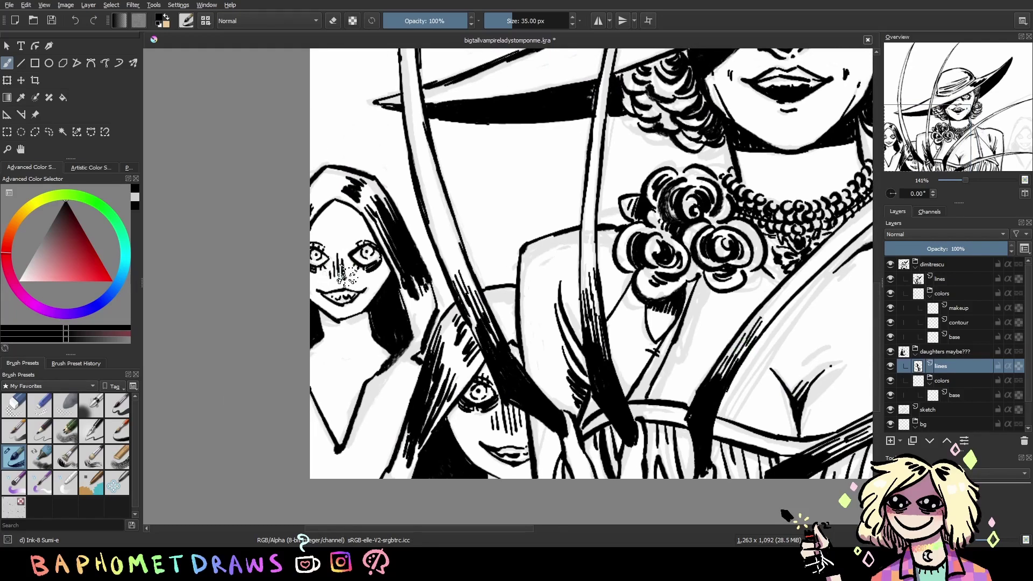
pyautogui.hotkey('ctrl', 's')
# Bring the right girl's sketch into view and ink her cheek, jawline, lip, teeth and eyes
pyautogui.moveTo(753, 269); pyautogui.dragTo(323, 290)
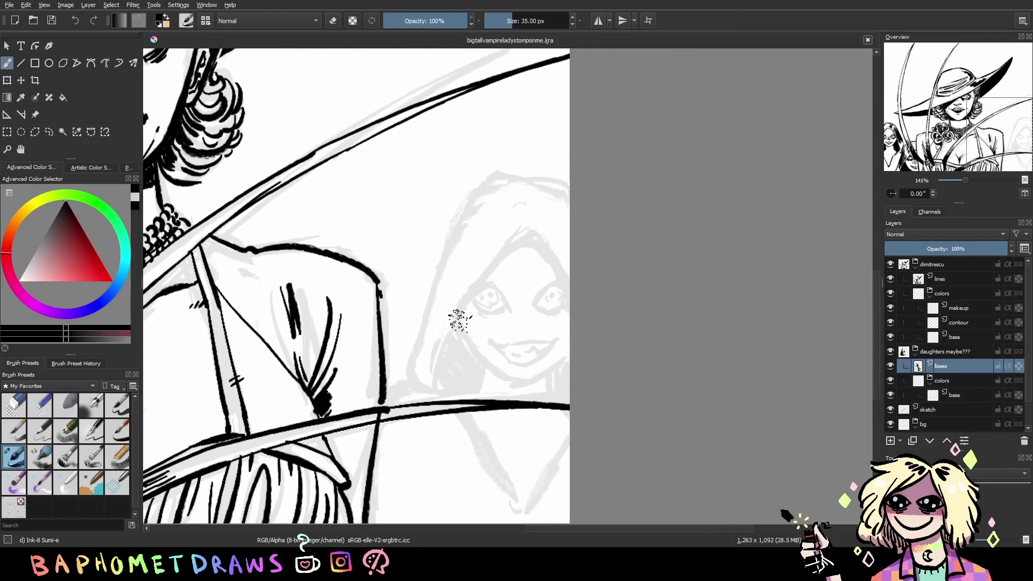
pyautogui.moveTo(457, 317)
pyautogui.mouseDown()
pyautogui.moveTo(480, 358)
pyautogui.moveTo(540, 375)
pyautogui.mouseUp()
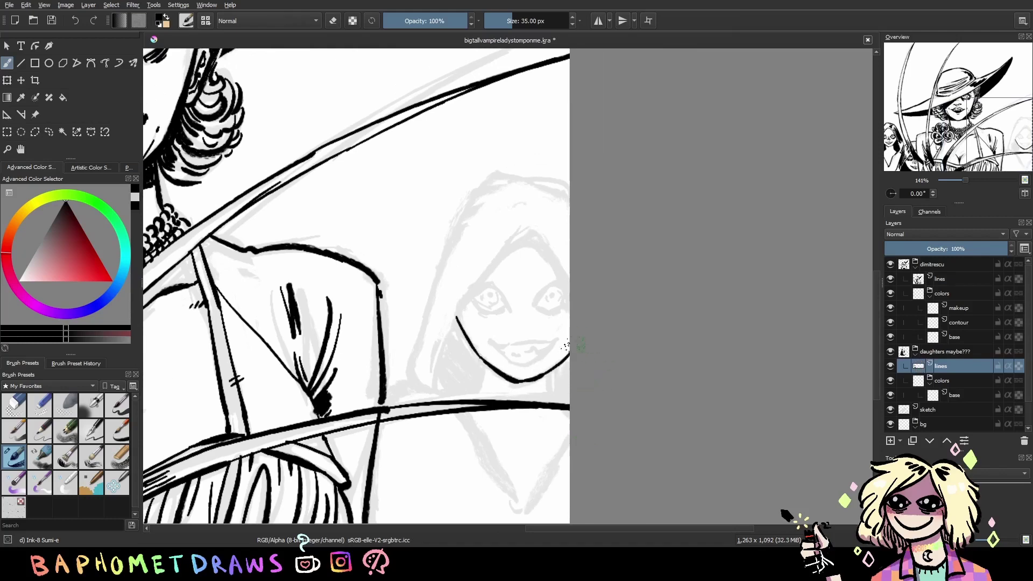
pyautogui.moveTo(464, 309); pyautogui.dragTo(467, 322)
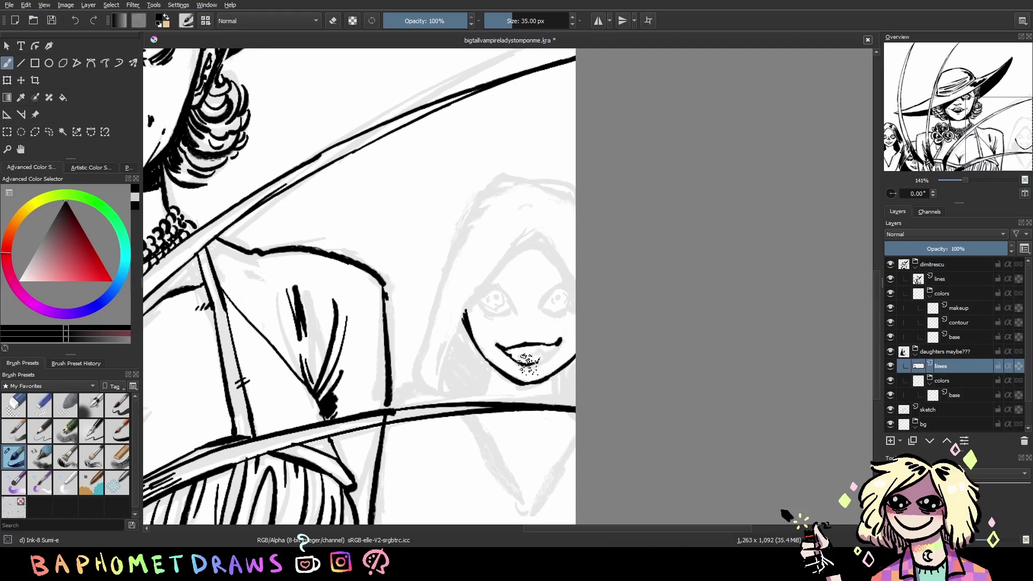
pyautogui.moveTo(560, 347)
pyautogui.mouseDown()
pyautogui.moveTo(514, 355)
pyautogui.moveTo(546, 352)
pyautogui.mouseUp()
pyautogui.moveTo(478, 299)
pyautogui.mouseDown()
pyautogui.moveTo(518, 313)
pyautogui.moveTo(503, 284)
pyautogui.mouseUp()
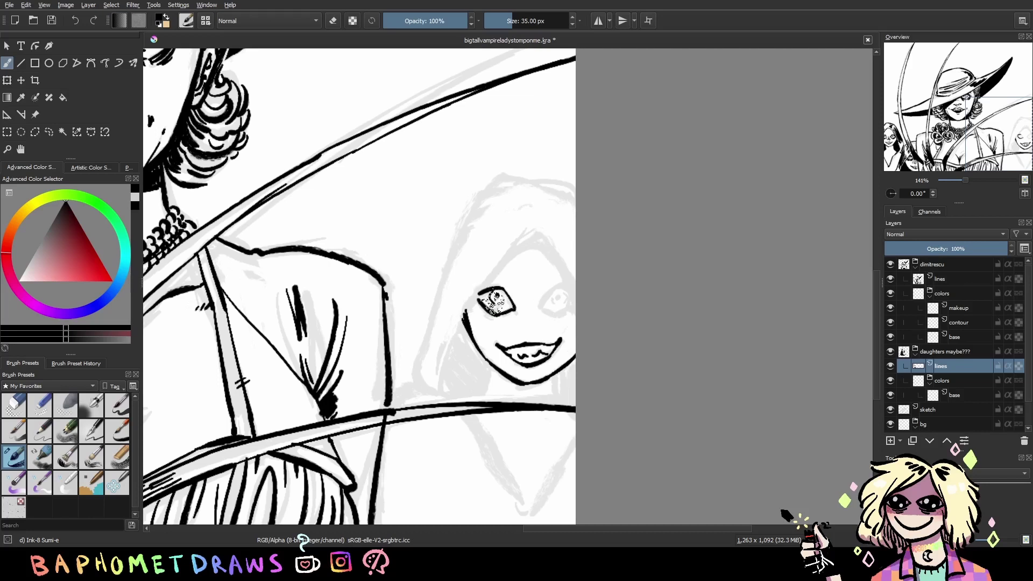
pyautogui.moveTo(567, 287); pyautogui.dragTo(538, 301)
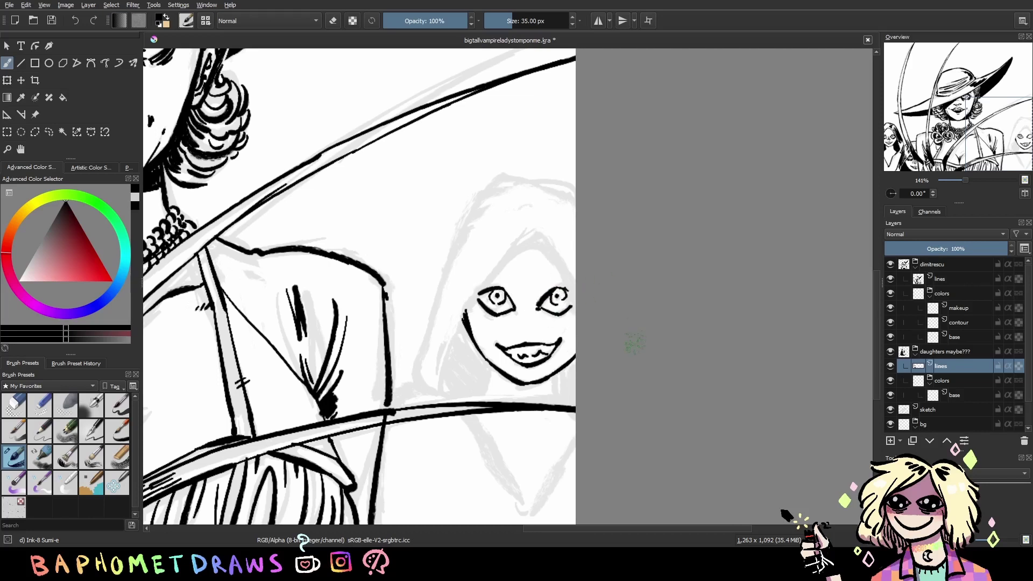
# Ink both sides of her face, the head top, the neck and a V-shaped neckline
pyautogui.moveTo(520, 244); pyautogui.dragTo(439, 392)
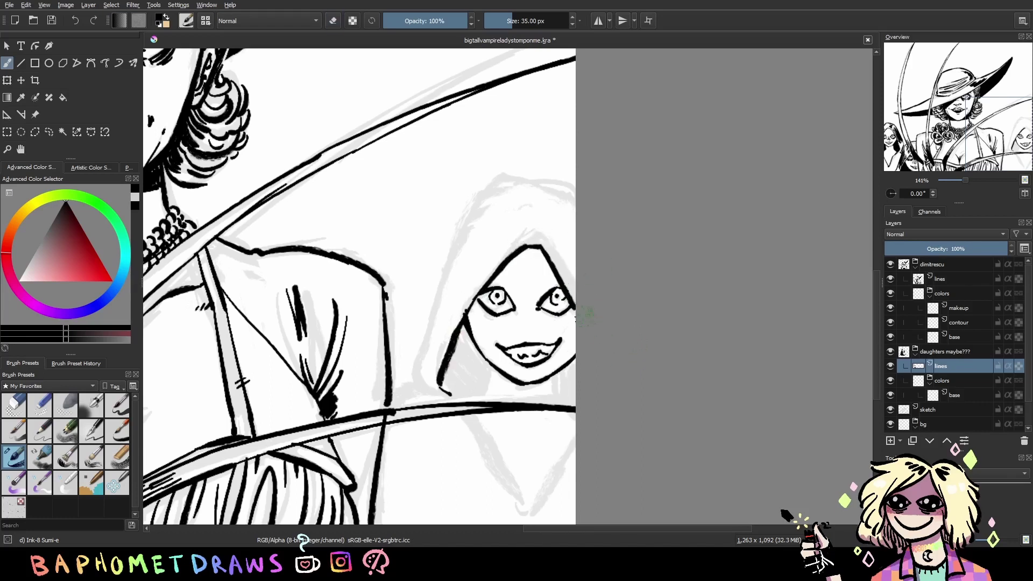
pyautogui.moveTo(520, 247); pyautogui.dragTo(573, 310)
pyautogui.moveTo(492, 370); pyautogui.dragTo(477, 398)
pyautogui.moveTo(554, 371); pyautogui.dragTo(558, 401)
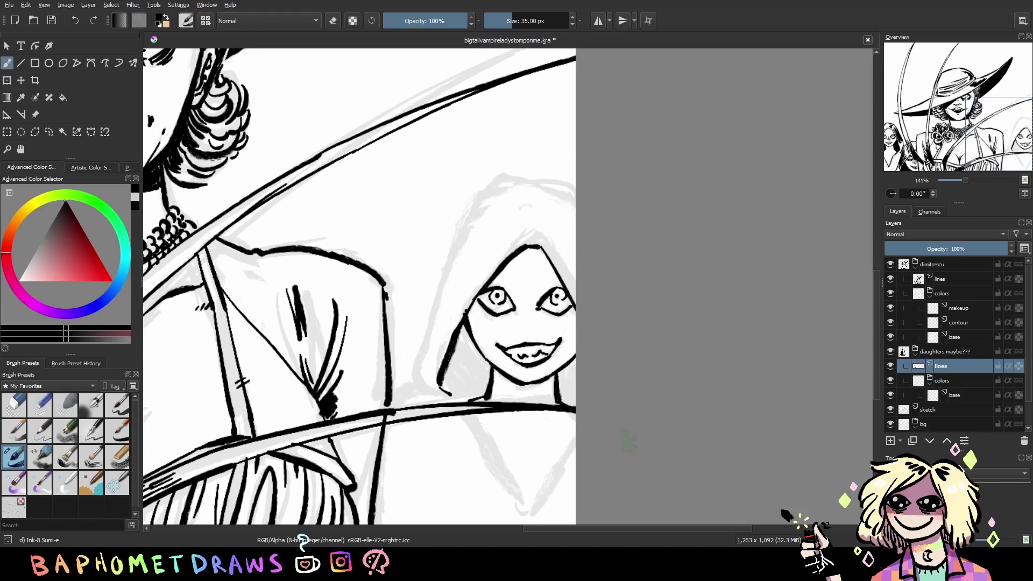
pyautogui.moveTo(449, 388)
pyautogui.mouseDown()
pyautogui.moveTo(484, 415)
pyautogui.moveTo(531, 517)
pyautogui.moveTo(573, 430)
pyautogui.mouseUp()
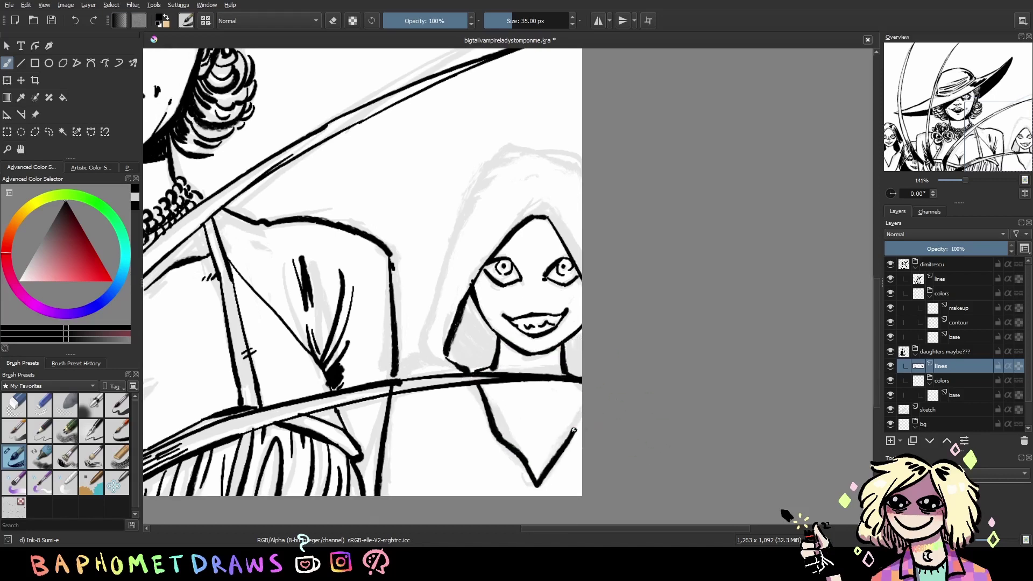
# Trace the hood outline, erasing its top and redrawing it as a smooth arc
pyautogui.moveTo(540, 149)
pyautogui.mouseDown()
pyautogui.moveTo(425, 328)
pyautogui.moveTo(438, 370)
pyautogui.mouseUp()
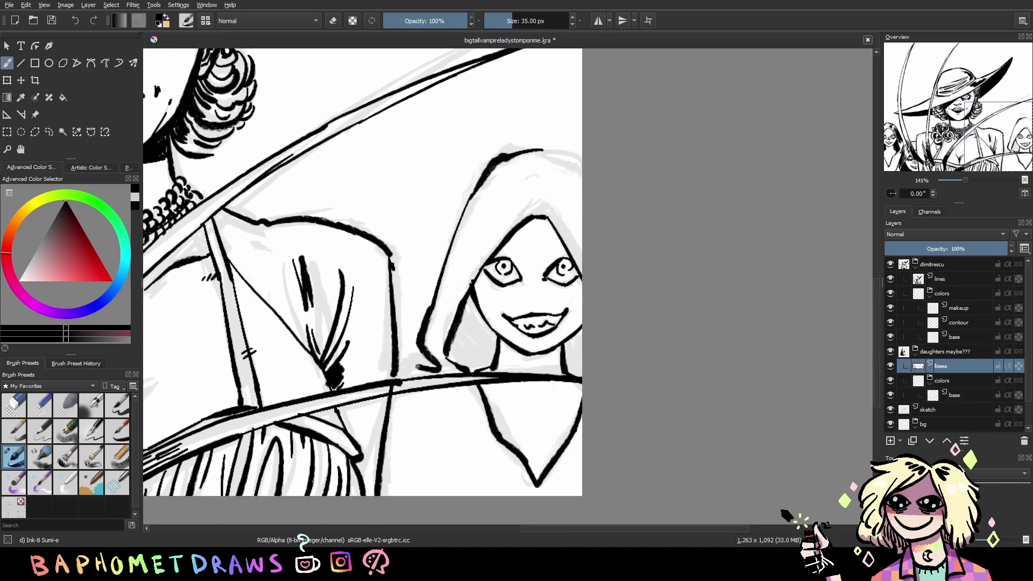
pyautogui.moveTo(542, 149); pyautogui.dragTo(646, 211)
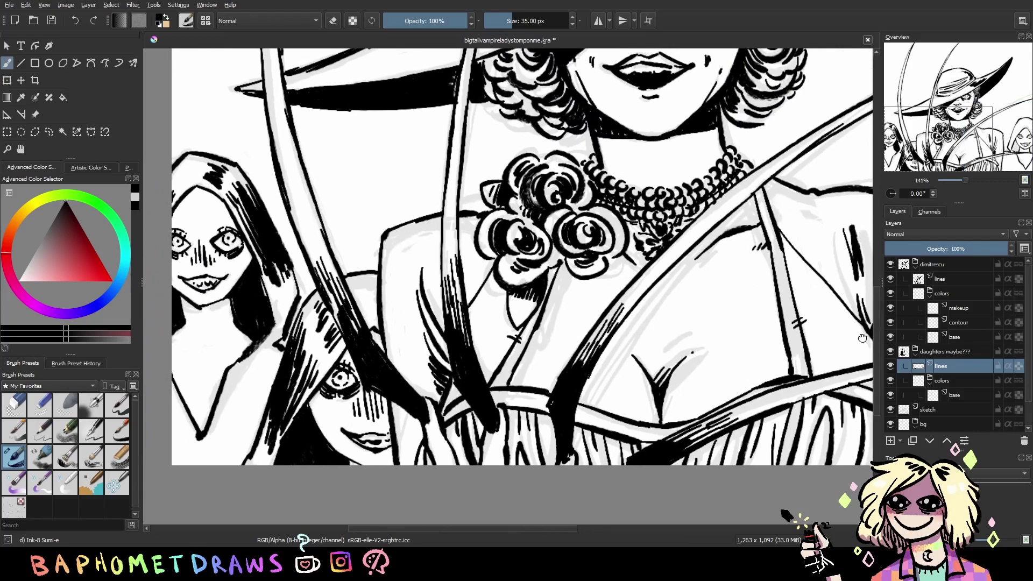
pyautogui.press('e')
pyautogui.moveTo(508, 242)
pyautogui.mouseDown()
pyautogui.moveTo(597, 183)
pyautogui.moveTo(614, 210)
pyautogui.moveTo(471, 345)
pyautogui.mouseUp()
pyautogui.press('e')
pyautogui.press('e')
pyautogui.press('e')
pyautogui.moveTo(522, 236); pyautogui.dragTo(621, 215)
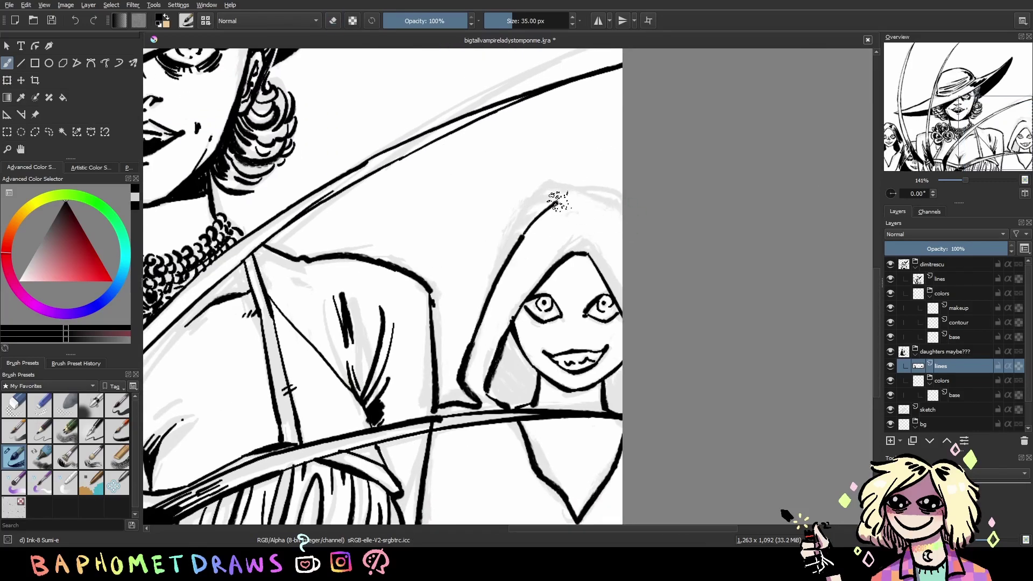
# Fill the hood interior with black shadow, darken eyelids and lashes, and hatch the hood edge and hair
pyautogui.moveTo(513, 347); pyautogui.dragTo(492, 400)
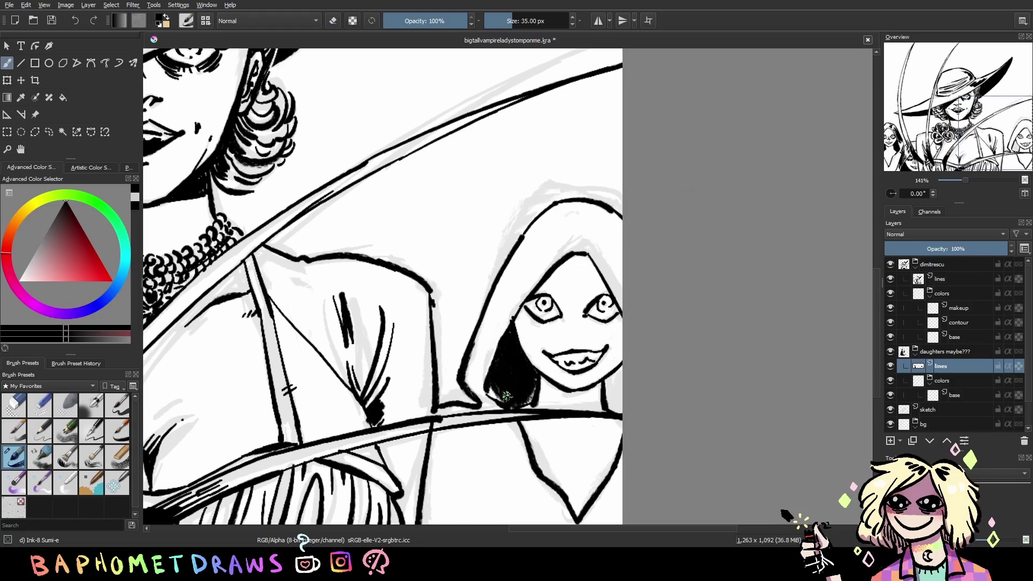
pyautogui.moveTo(605, 371); pyautogui.dragTo(619, 420)
pyautogui.moveTo(724, 304); pyautogui.dragTo(719, 309)
pyautogui.moveTo(519, 311); pyautogui.dragTo(602, 328)
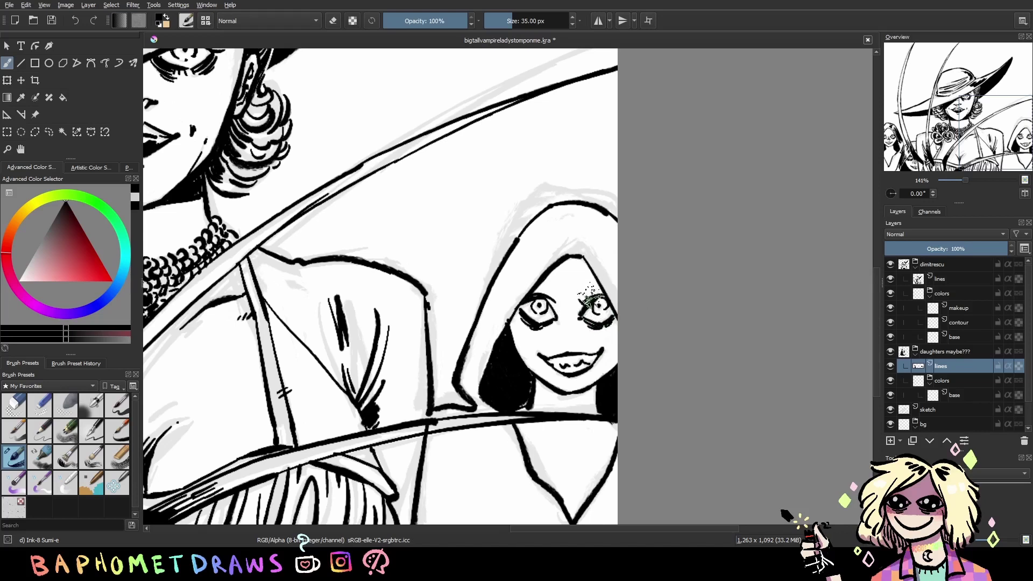
pyautogui.moveTo(534, 296); pyautogui.dragTo(556, 294)
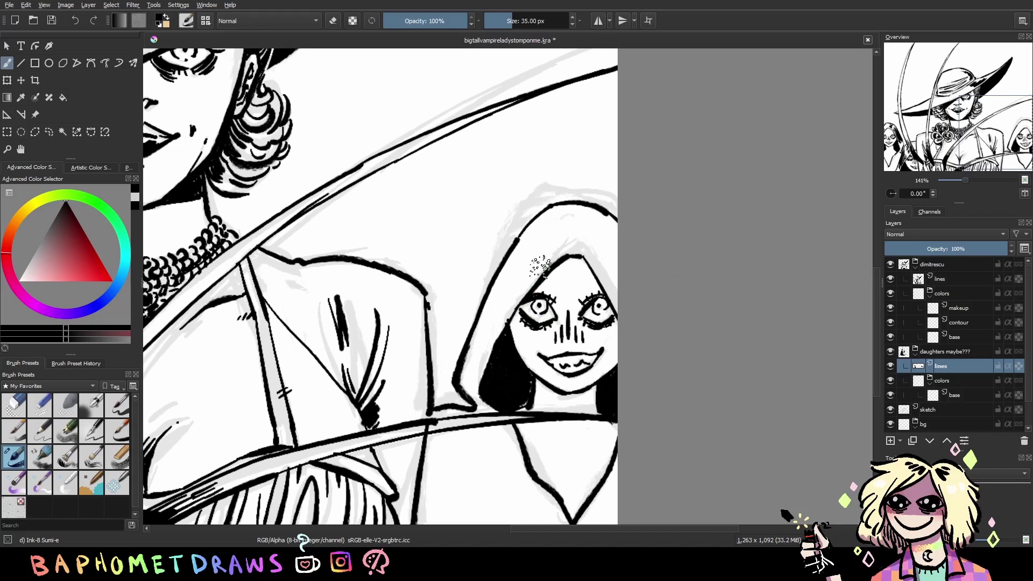
pyautogui.moveTo(539, 266); pyautogui.dragTo(490, 323)
pyautogui.moveTo(540, 234)
pyautogui.mouseDown()
pyautogui.moveTo(500, 294)
pyautogui.moveTo(551, 252)
pyautogui.moveTo(524, 293)
pyautogui.mouseUp()
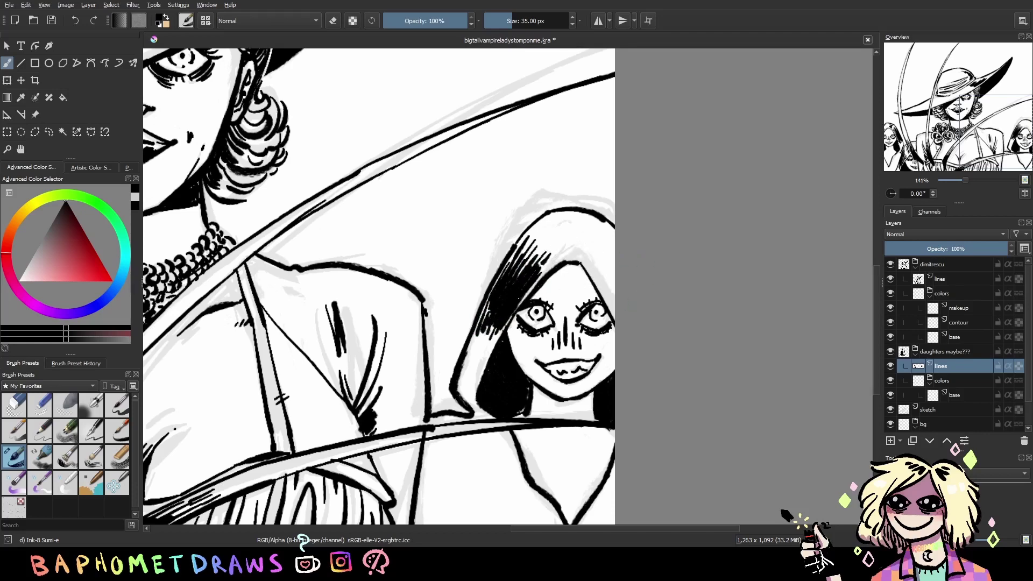
pyautogui.moveTo(611, 264); pyautogui.dragTo(600, 318)
pyautogui.moveTo(591, 230)
pyautogui.mouseDown()
pyautogui.moveTo(570, 252)
pyautogui.moveTo(584, 258)
pyautogui.mouseUp()
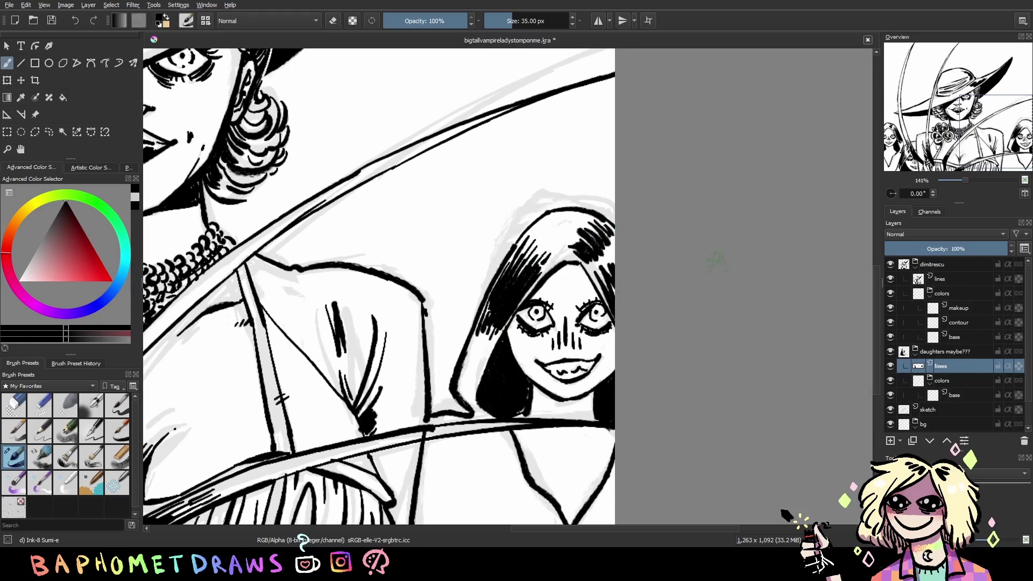
# Reframe and zoom out the view to show the right girl alongside the others
pyautogui.scroll(-3, 715, 261)
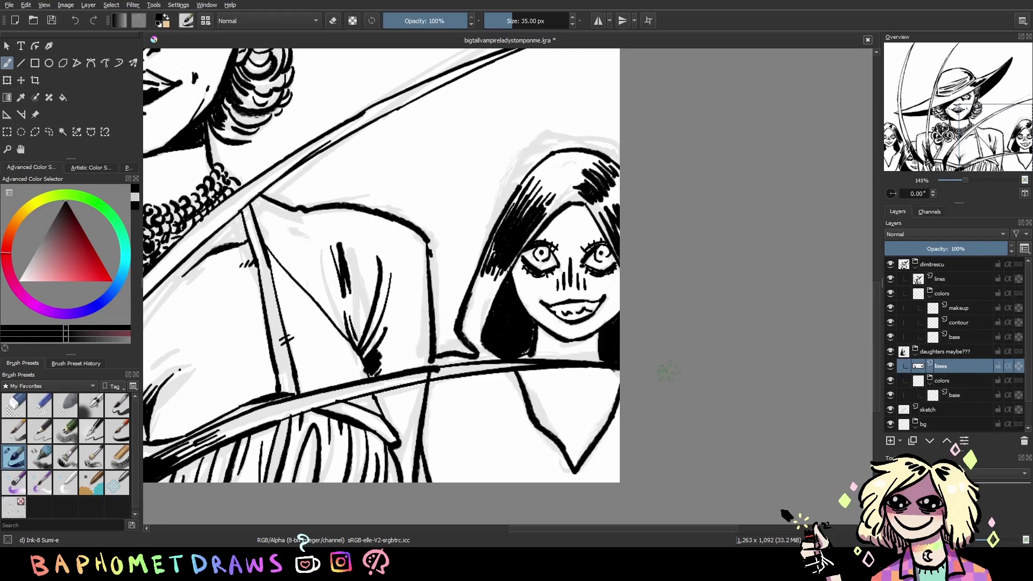
pyautogui.moveTo(427, 464)
pyautogui.mouseDown()
pyautogui.moveTo(487, 466)
pyautogui.moveTo(866, 371)
pyautogui.mouseUp()
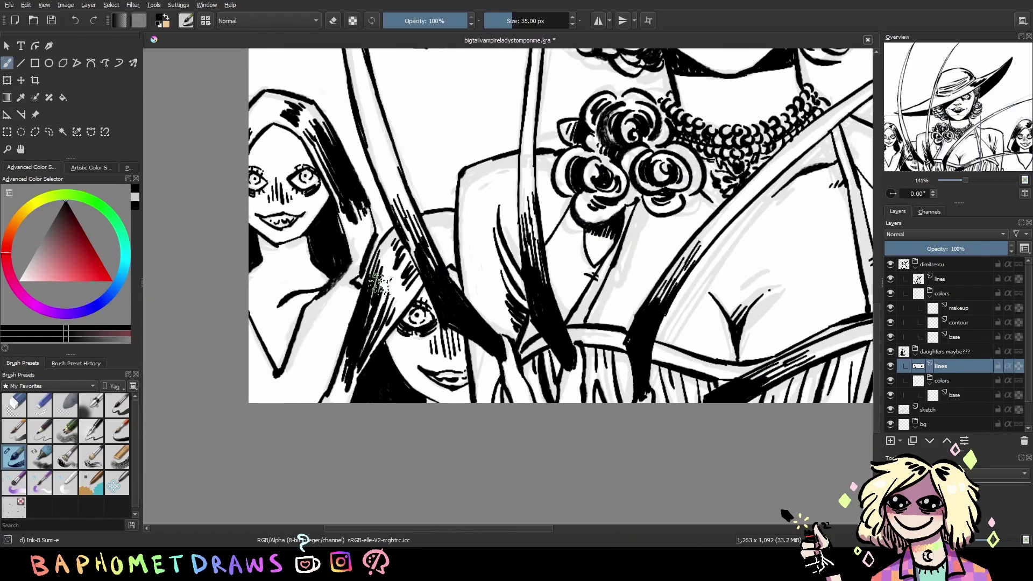
pyautogui.moveTo(597, 379)
pyautogui.mouseDown()
pyautogui.moveTo(691, 388)
pyautogui.moveTo(657, 412)
pyautogui.mouseUp()
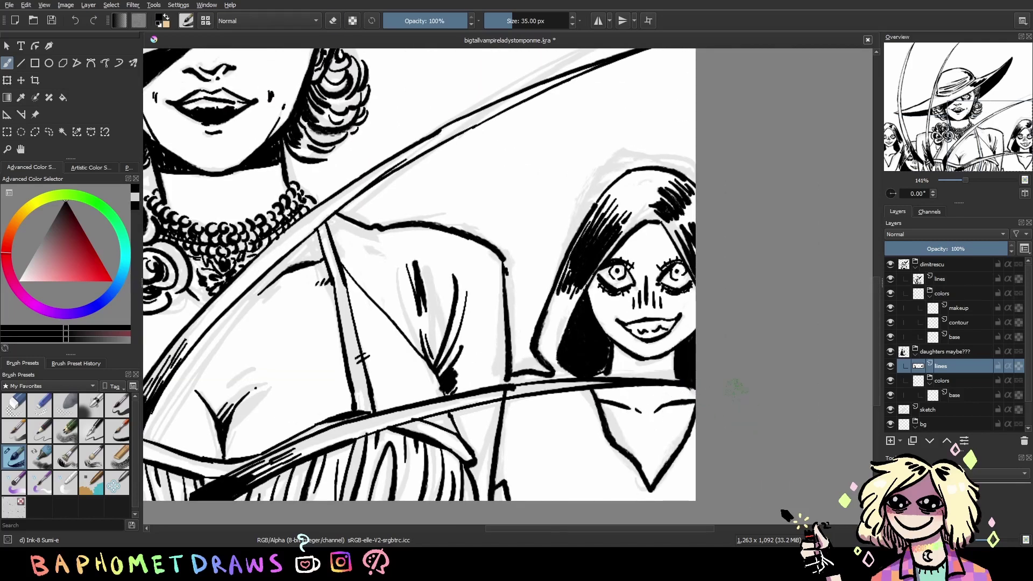
pyautogui.moveTo(743, 417)
pyautogui.mouseDown()
pyautogui.moveTo(753, 417)
pyautogui.moveTo(726, 435)
pyautogui.mouseUp()
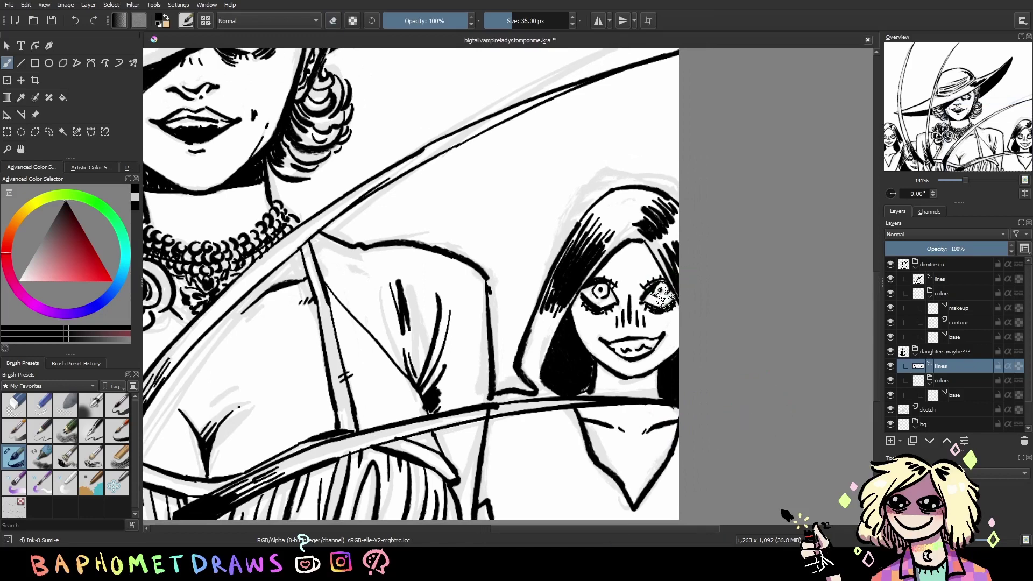
pyautogui.press('-')
# Save, hide the sketch layers to check the inks, and reselect the daughters' lines layer
pyautogui.hotkey('ctrl', 's')
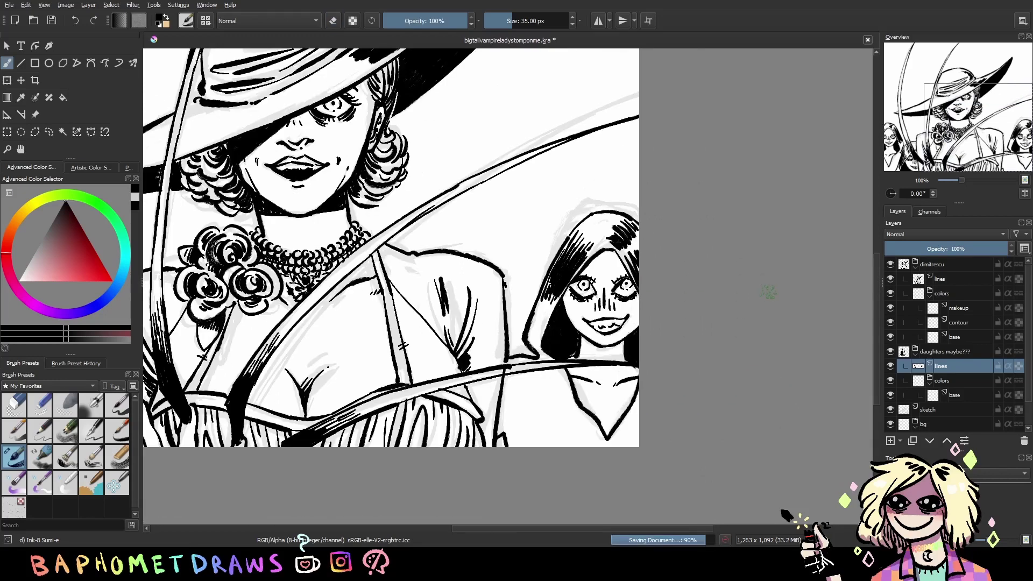
pyautogui.press('-')
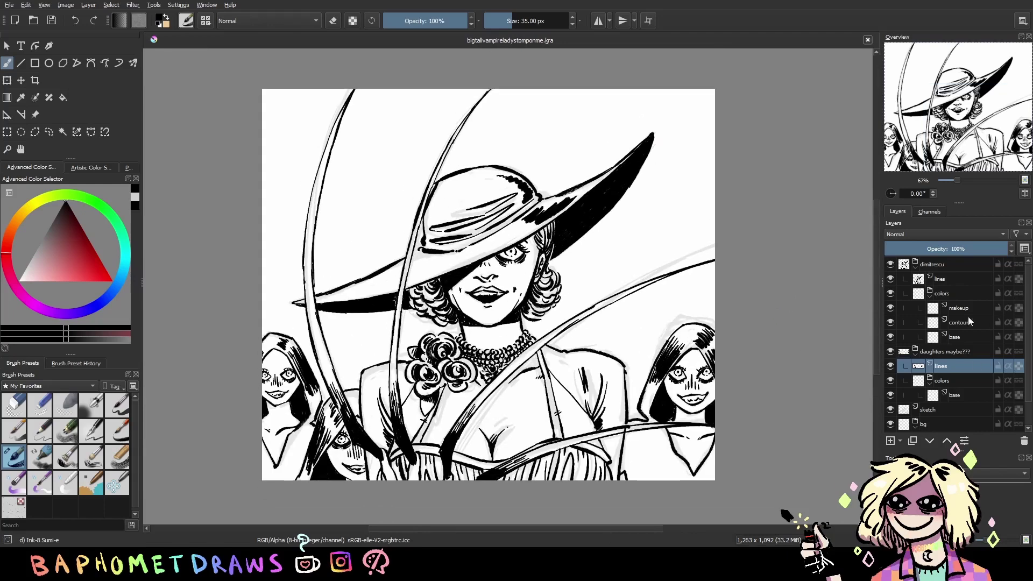
pyautogui.click(968, 395)
pyautogui.click(963, 337)
pyautogui.click(890, 409)
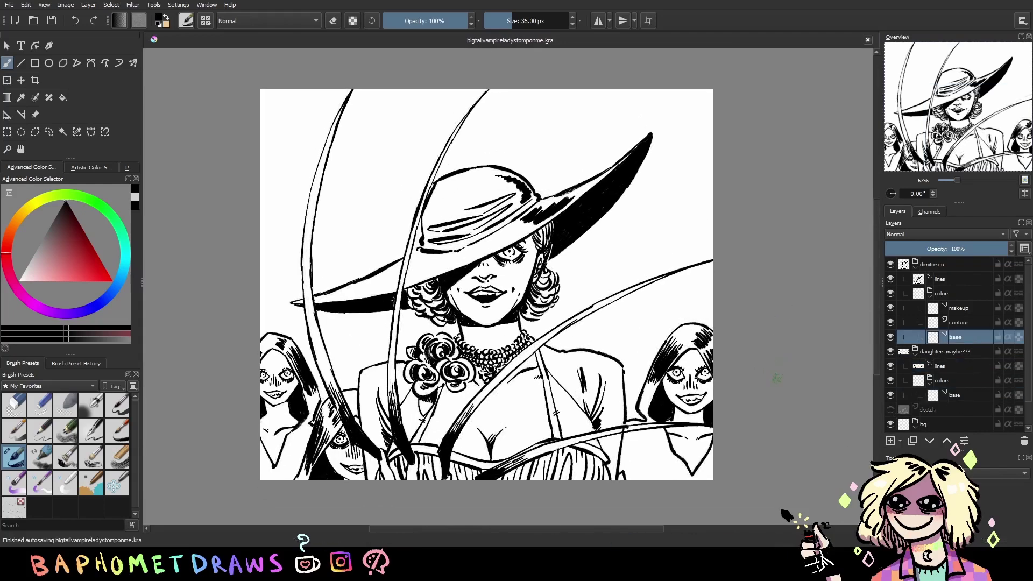
pyautogui.press('+')
pyautogui.click(963, 366)
# Zoom in on the right girl, erase stray hair strokes and fill her hair black
pyautogui.moveTo(753, 353); pyautogui.dragTo(603, 293)
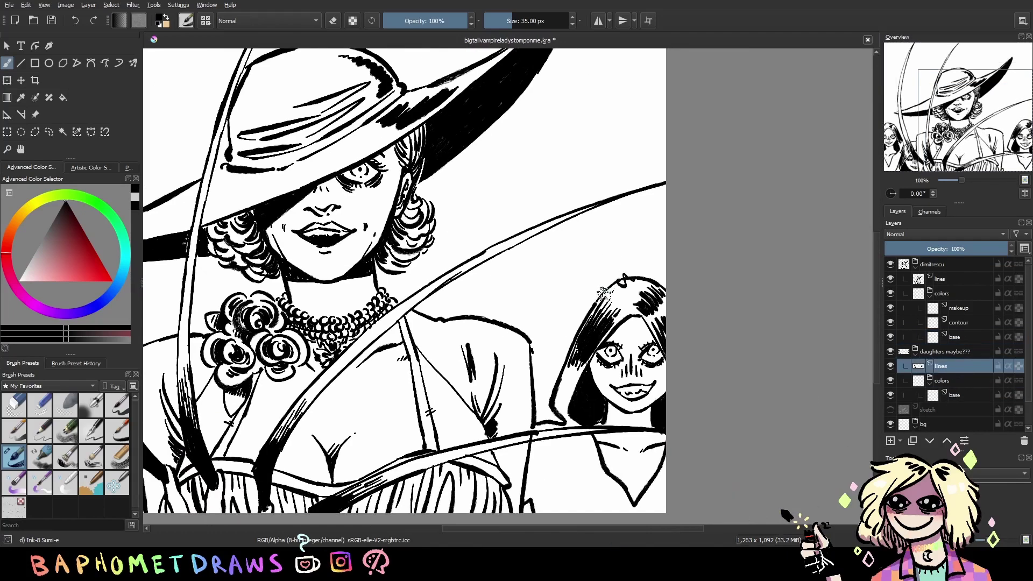
pyautogui.scroll(2, 571, 375)
pyautogui.press('e')
pyautogui.press('e')
pyautogui.press('e')
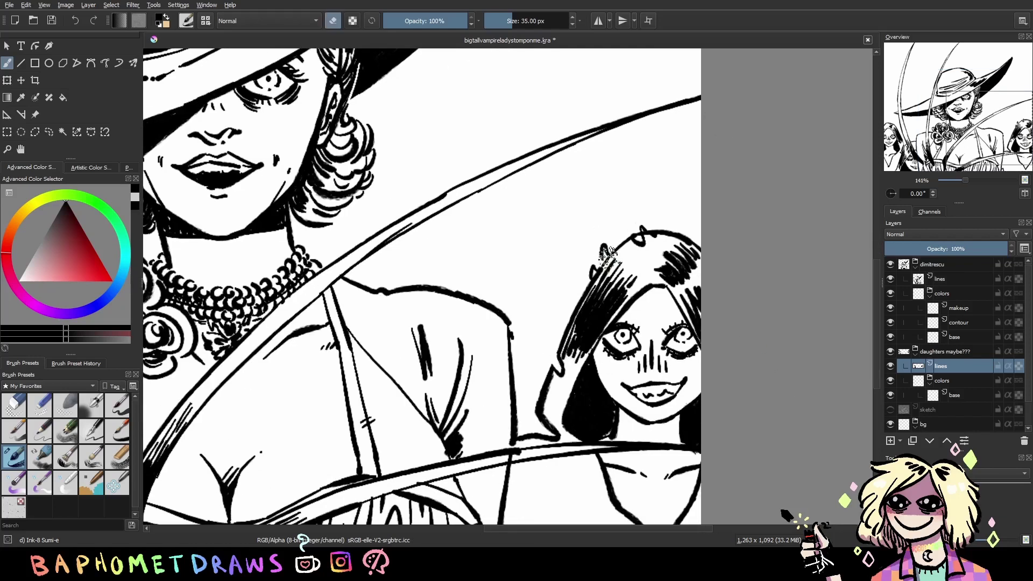
pyautogui.moveTo(607, 256); pyautogui.dragTo(546, 417)
pyautogui.press('e')
pyautogui.moveTo(589, 352); pyautogui.dragTo(558, 417)
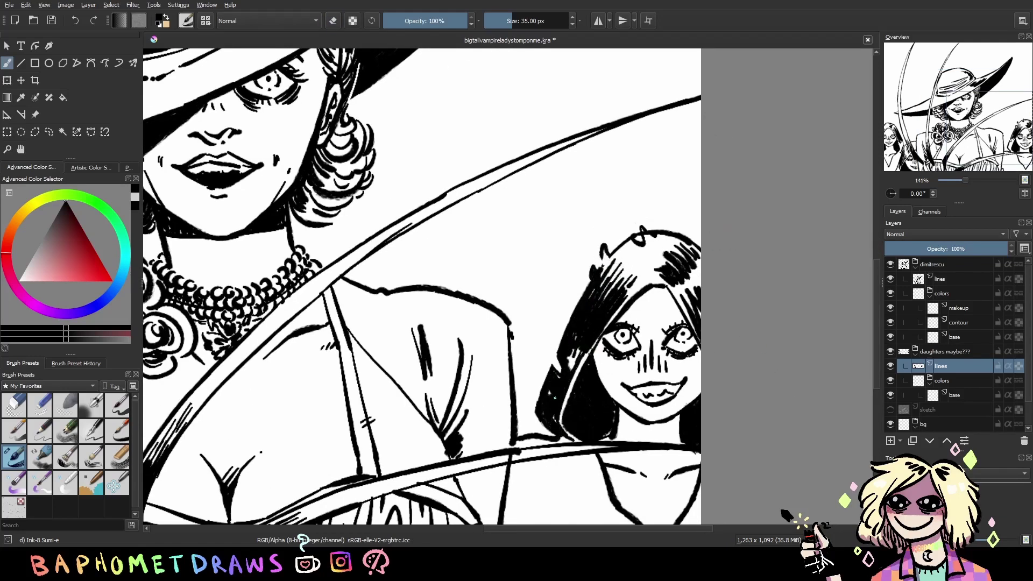
pyautogui.moveTo(603, 246); pyautogui.dragTo(586, 339)
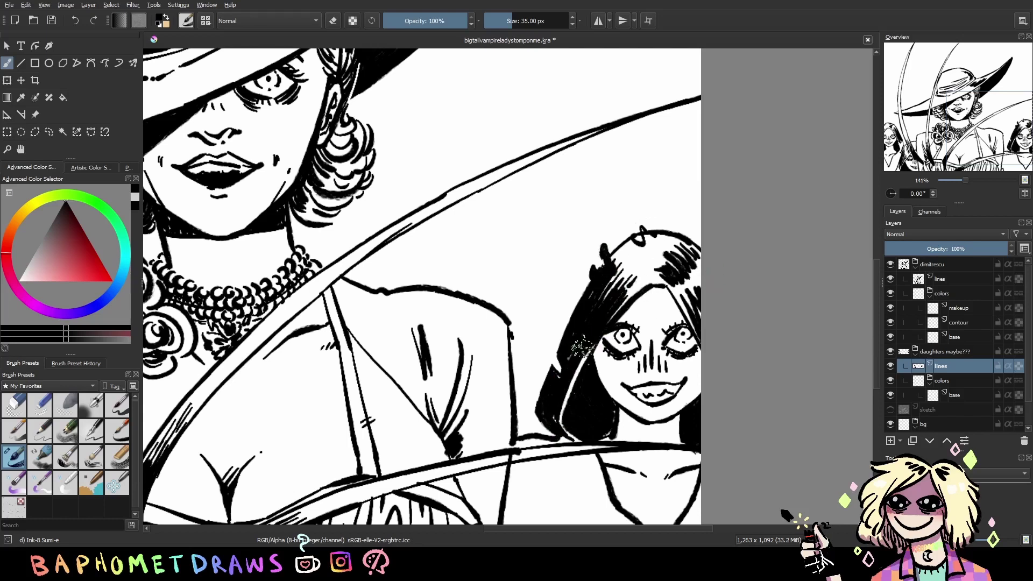
pyautogui.press('e')
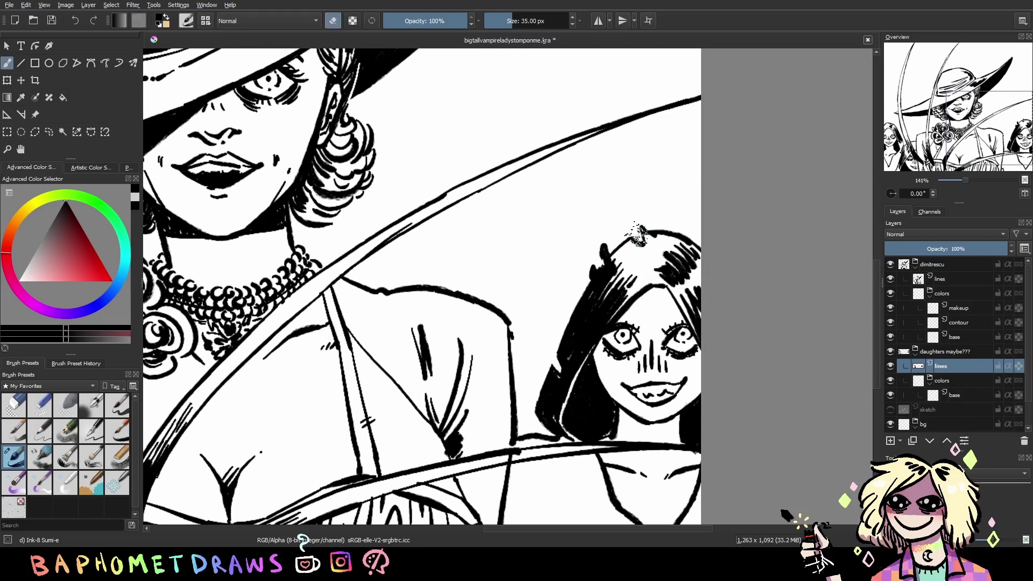
pyautogui.press('e')
# Dab ink splatter dots around and left of the right girl's hair
pyautogui.click(619, 218)
pyautogui.click(611, 196)
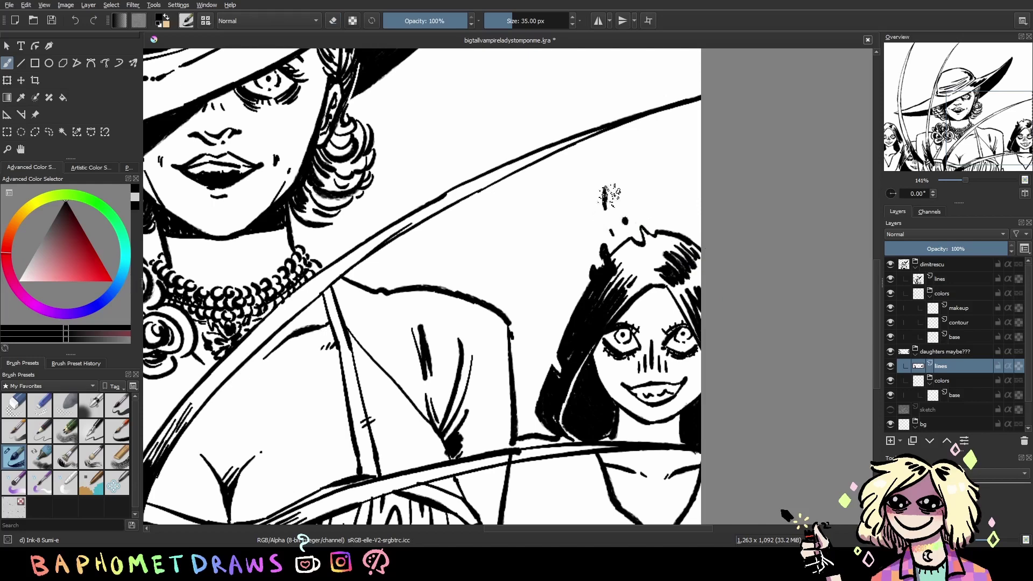
pyautogui.click(586, 248)
pyautogui.click(548, 320)
pyautogui.click(533, 304)
# Fill the dress solid black with a broad Basic-5 Size brush, then return to Ink-8 Sumi-e
pyautogui.scroll(-3, 533, 312)
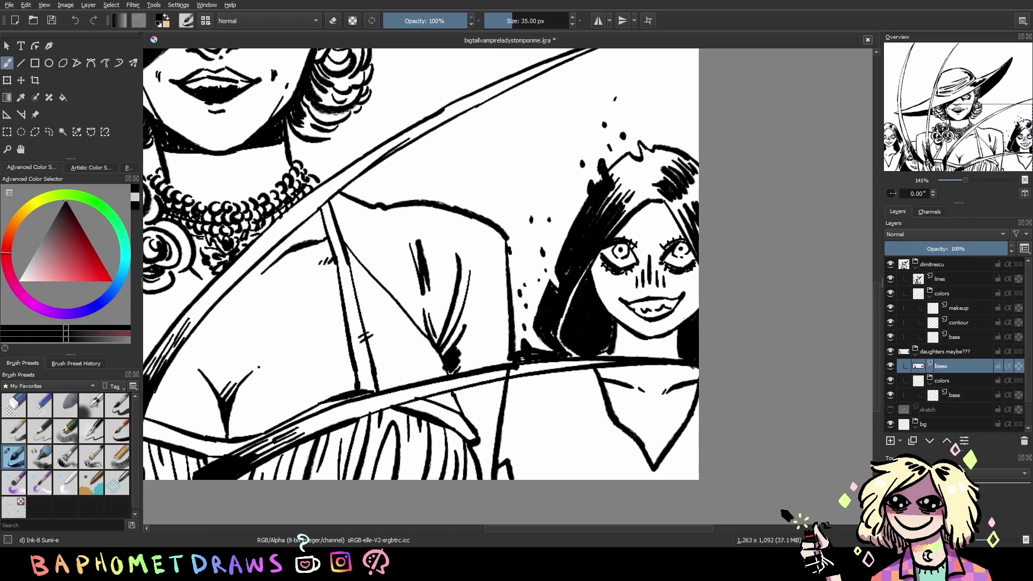
pyautogui.moveTo(512, 376)
pyautogui.mouseDown()
pyautogui.moveTo(505, 434)
pyautogui.moveTo(543, 472)
pyautogui.moveTo(661, 457)
pyautogui.mouseUp()
pyautogui.click(116, 404)
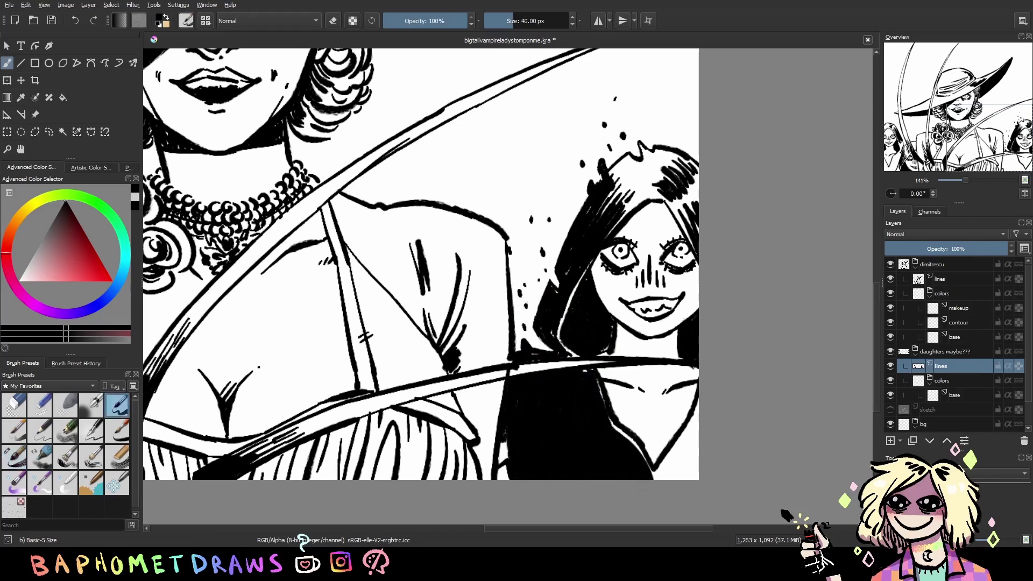
pyautogui.click(14, 456)
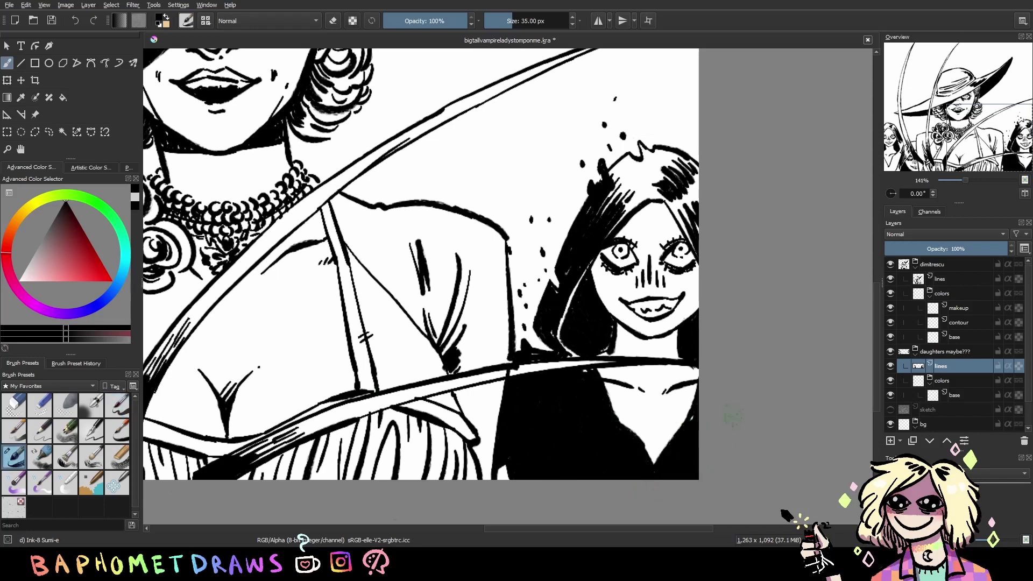
# Save the drawing, return to the daughters' lines layer, and mirror the view horizontally
pyautogui.click(957, 282)
pyautogui.press('e')
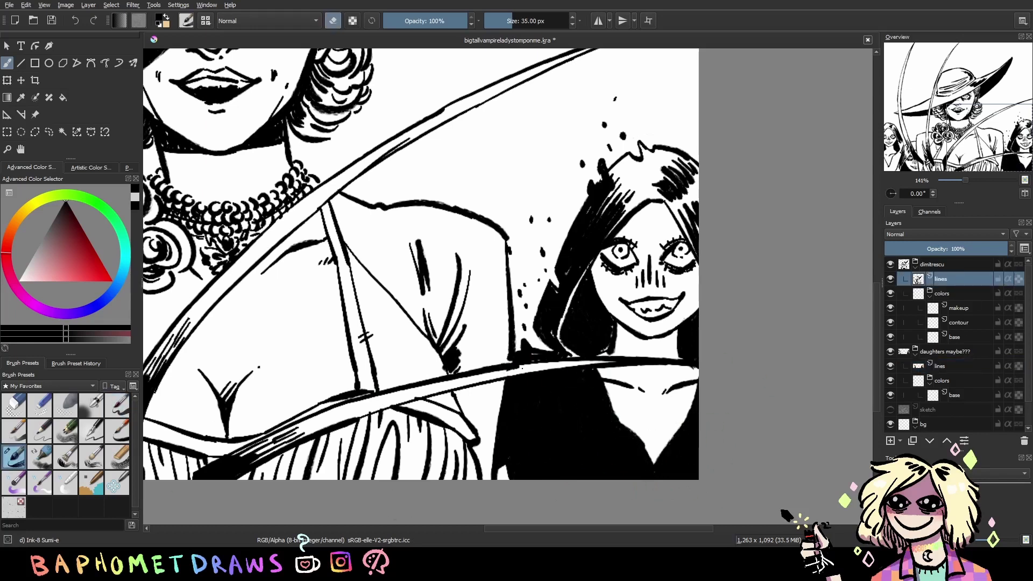
pyautogui.hotkey('ctrl', 's')
pyautogui.moveTo(769, 369); pyautogui.dragTo(768, 398)
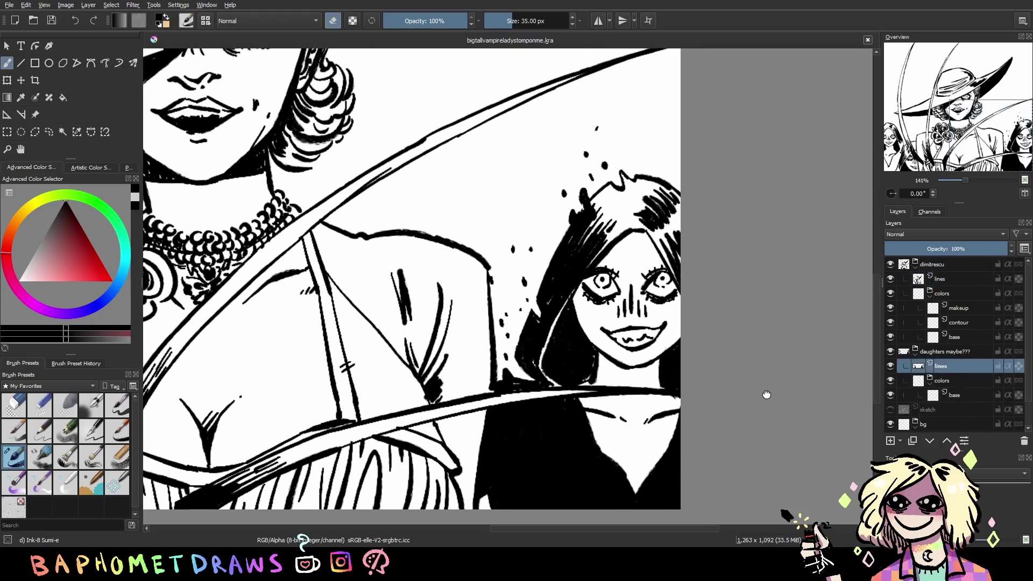
pyautogui.moveTo(255, 392); pyautogui.dragTo(215, 418)
pyautogui.press('e')
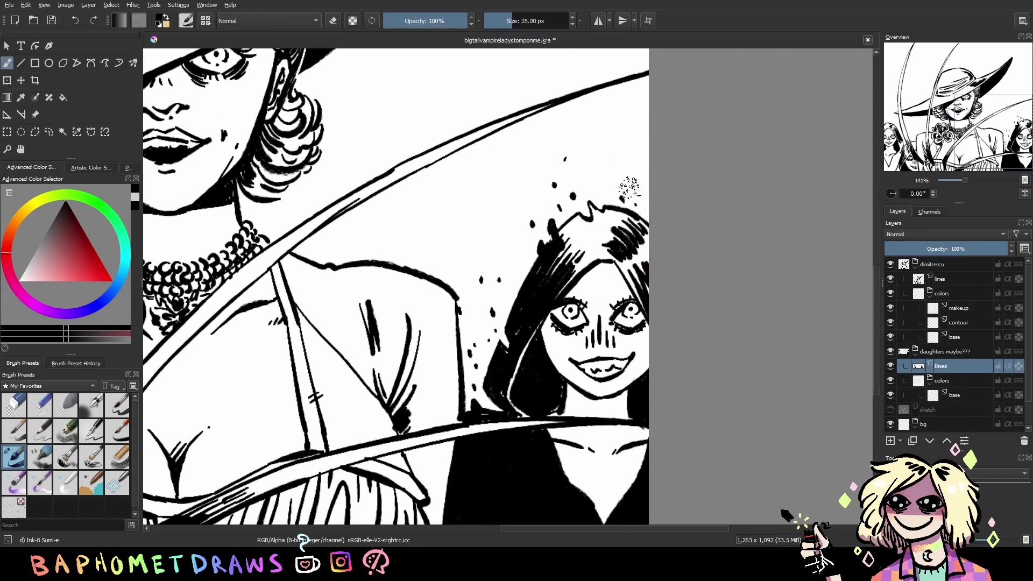
pyautogui.press('m')
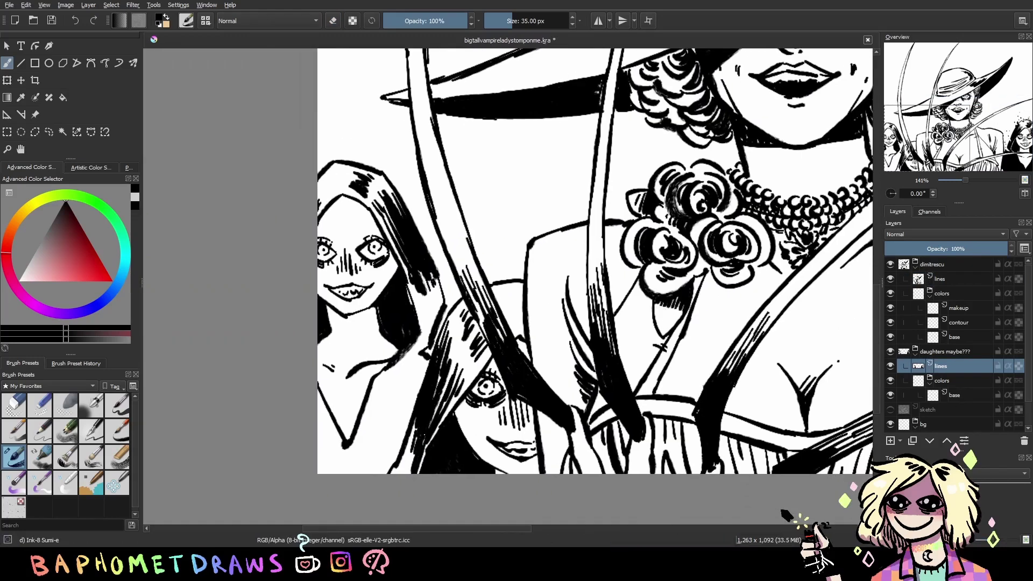
# Ink a thick vertical stroke, hatching, a blob and a dot around the collar
pyautogui.moveTo(528, 276); pyautogui.dragTo(522, 333)
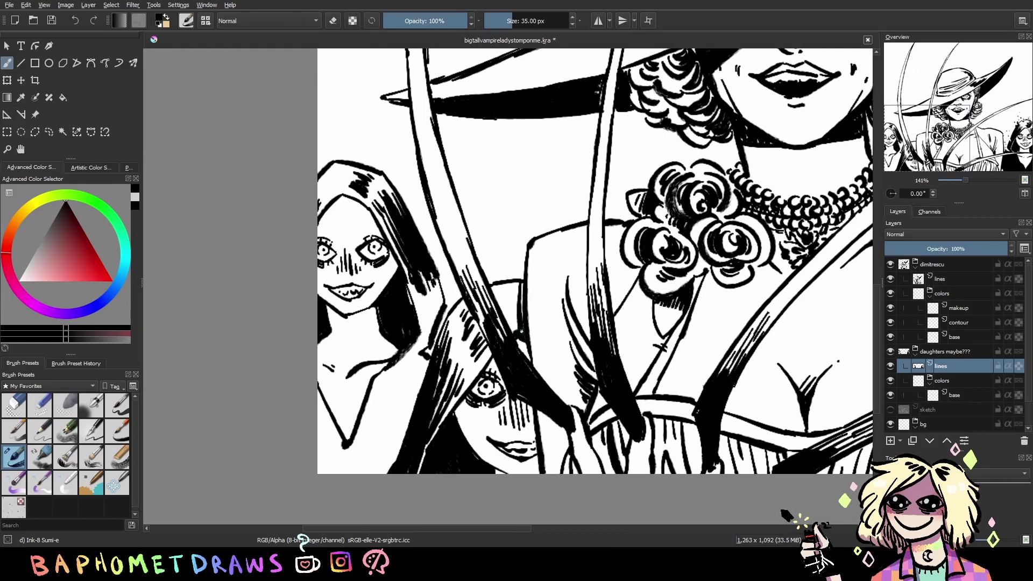
pyautogui.moveTo(495, 288); pyautogui.dragTo(511, 328)
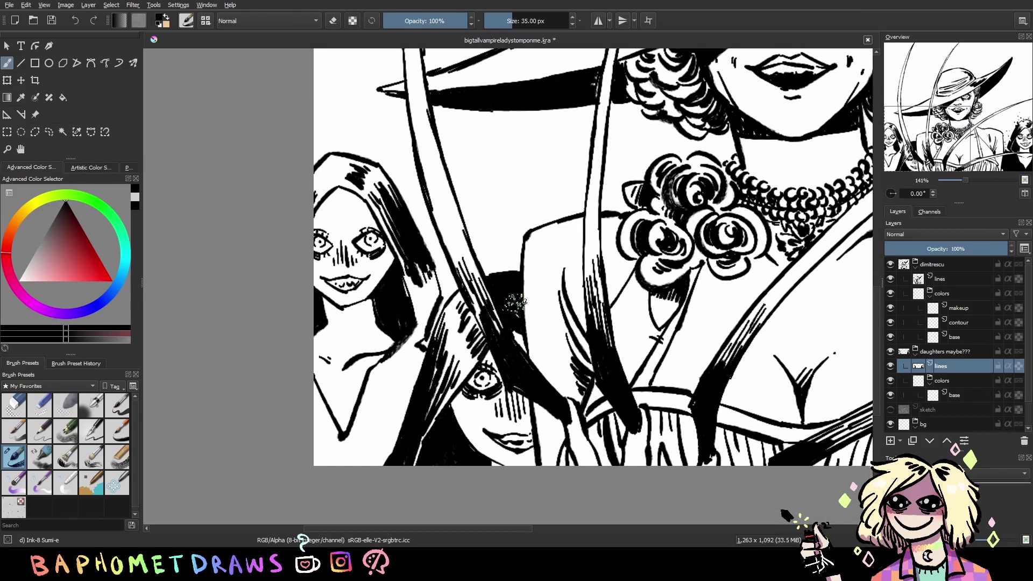
pyautogui.moveTo(596, 290); pyautogui.dragTo(619, 279)
pyautogui.moveTo(506, 264); pyautogui.dragTo(518, 289)
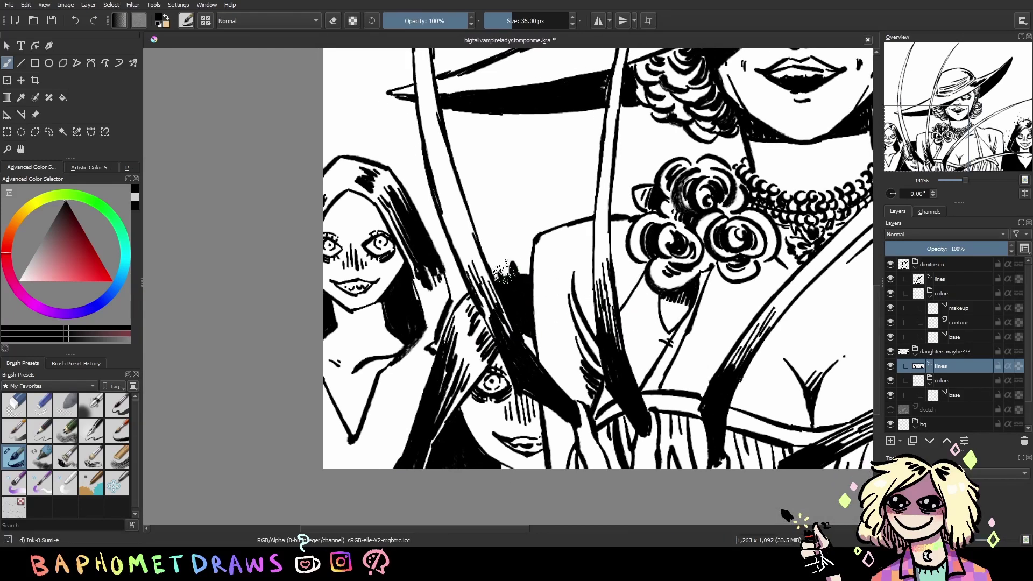
pyautogui.click(512, 239)
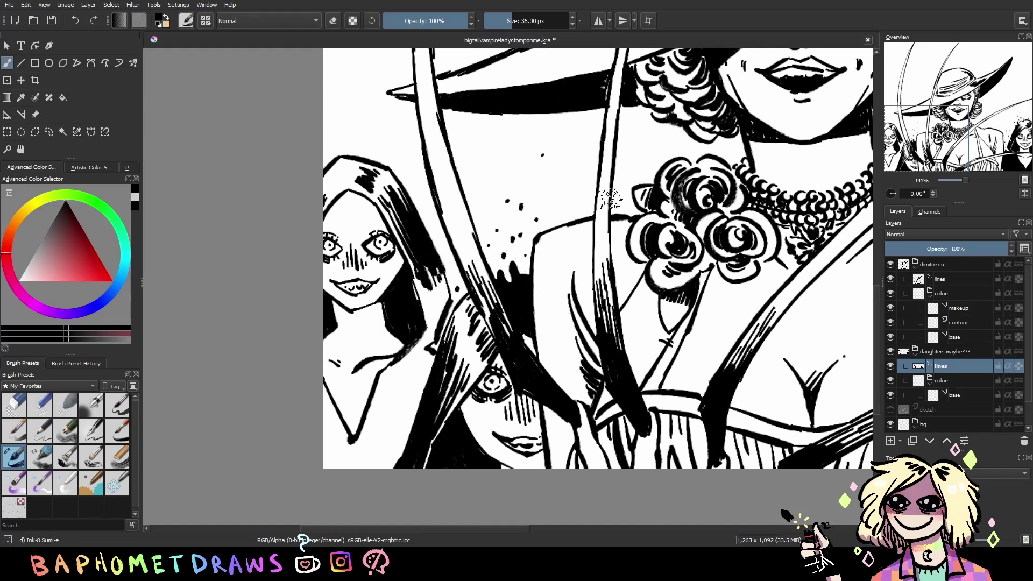
# Pan back to the left daughters and ink dark strokes down the hair and hood edge
pyautogui.moveTo(783, 383)
pyautogui.mouseDown()
pyautogui.moveTo(703, 392)
pyautogui.moveTo(685, 376)
pyautogui.moveTo(559, 447)
pyautogui.moveTo(253, 473)
pyautogui.mouseUp()
pyautogui.moveTo(662, 101); pyautogui.dragTo(817, 116)
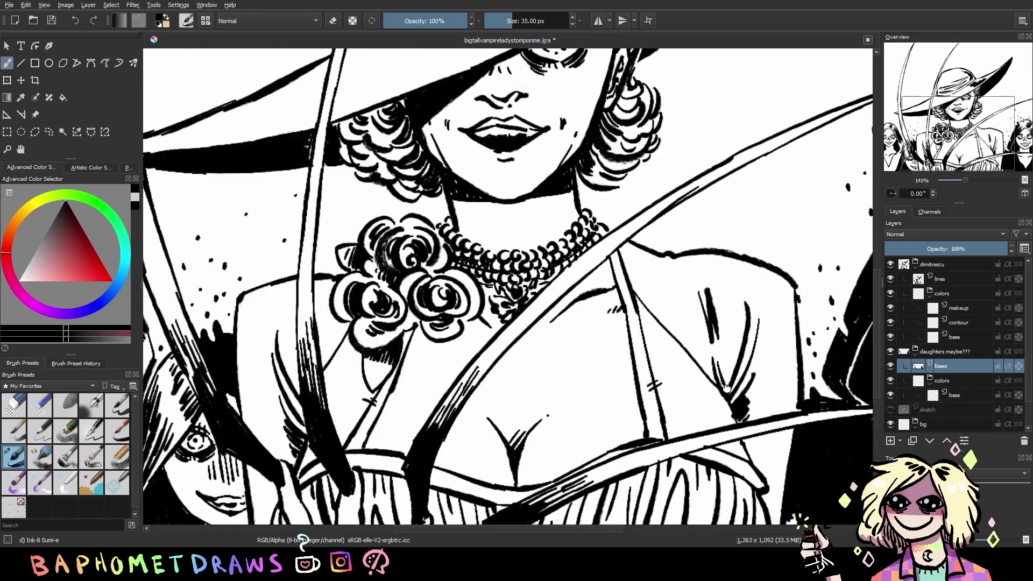
pyautogui.moveTo(234, 183); pyautogui.dragTo(578, 190)
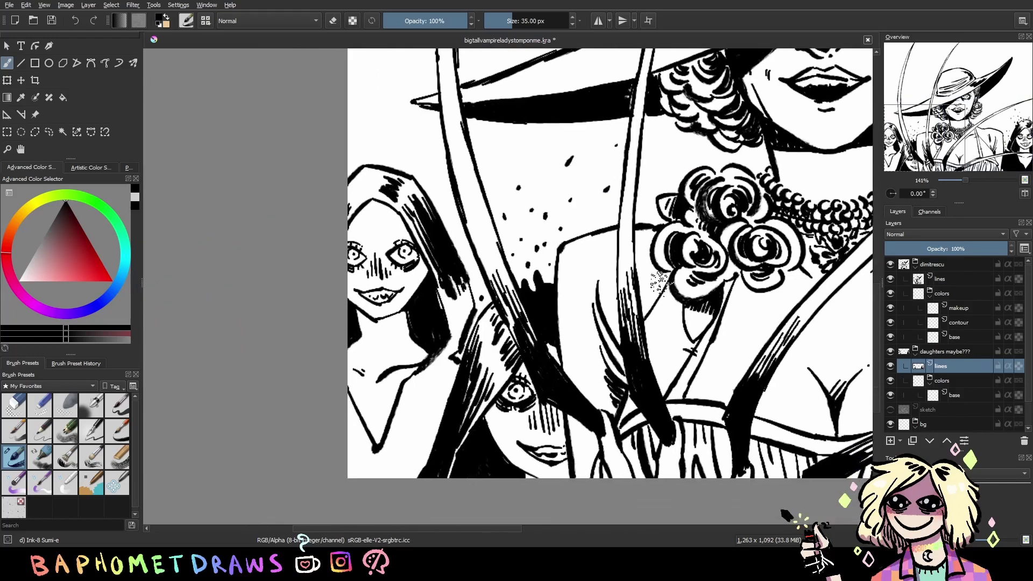
pyautogui.moveTo(680, 226); pyautogui.dragTo(732, 161)
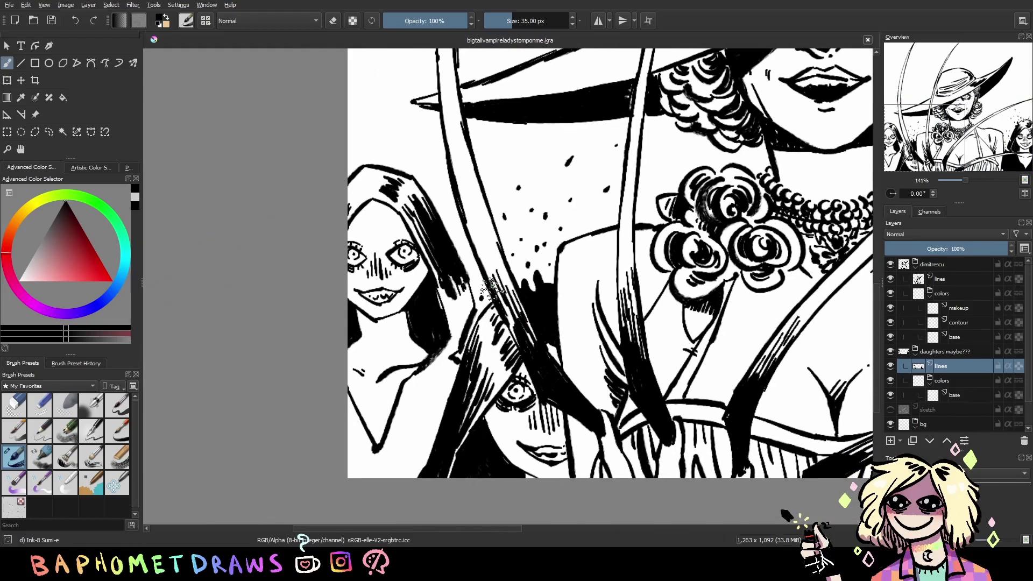
pyautogui.moveTo(470, 325); pyautogui.dragTo(417, 373)
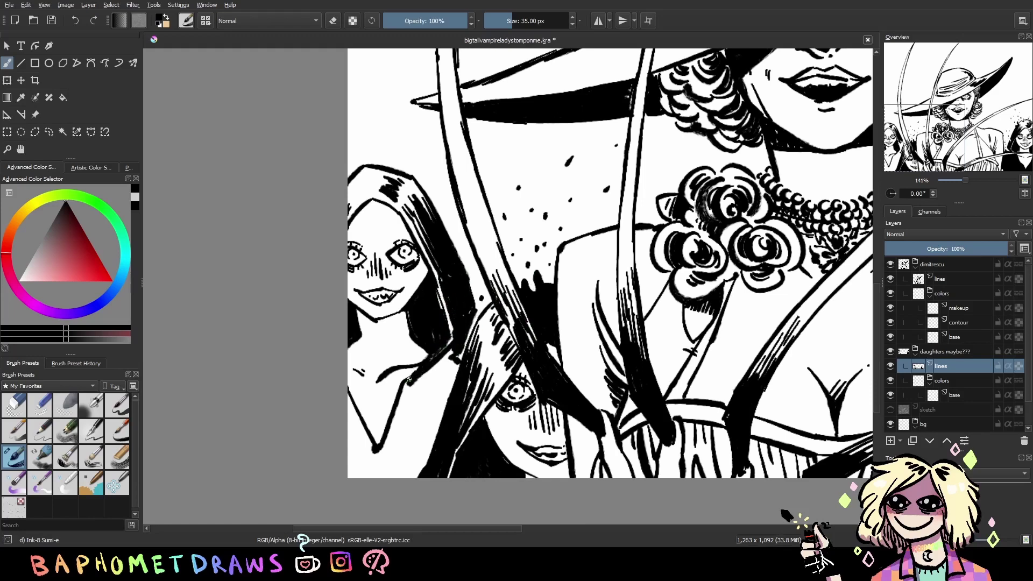
pyautogui.moveTo(460, 334)
pyautogui.mouseDown()
pyautogui.moveTo(438, 368)
pyautogui.moveTo(425, 430)
pyautogui.mouseUp()
pyautogui.moveTo(455, 398); pyautogui.dragTo(413, 469)
pyautogui.moveTo(455, 366); pyautogui.dragTo(412, 466)
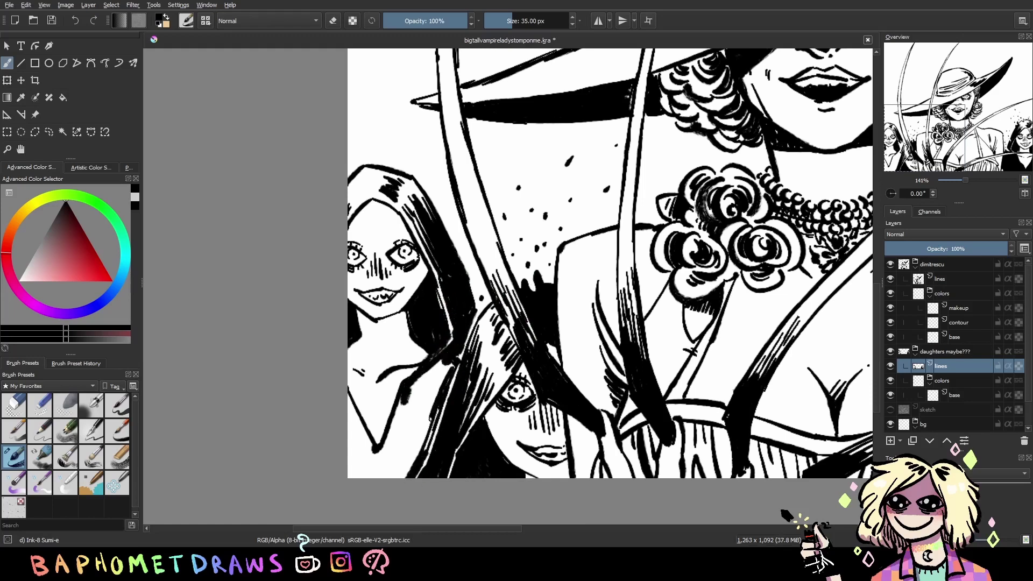
# Fill the hood area with black ink and hatch short strokes into the hair
pyautogui.moveTo(430, 419); pyautogui.dragTo(422, 449)
pyautogui.moveTo(442, 361)
pyautogui.mouseDown()
pyautogui.moveTo(392, 441)
pyautogui.moveTo(398, 476)
pyautogui.mouseUp()
pyautogui.moveTo(401, 398)
pyautogui.mouseDown()
pyautogui.moveTo(364, 433)
pyautogui.moveTo(353, 473)
pyautogui.moveTo(369, 450)
pyautogui.mouseUp()
pyautogui.moveTo(613, 279); pyautogui.dragTo(632, 298)
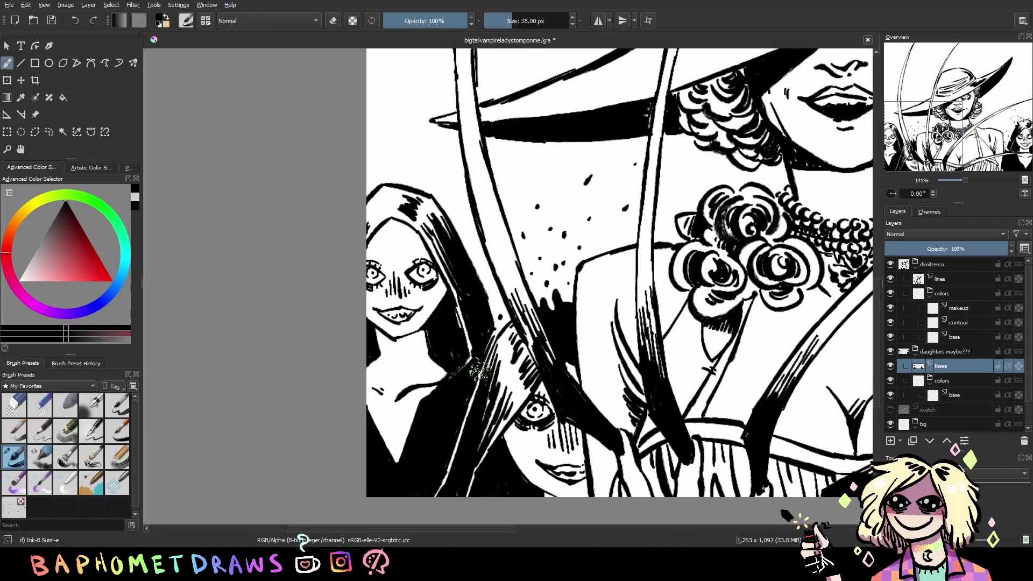
pyautogui.moveTo(503, 322); pyautogui.dragTo(486, 357)
pyautogui.scroll(-1, 568, 269)
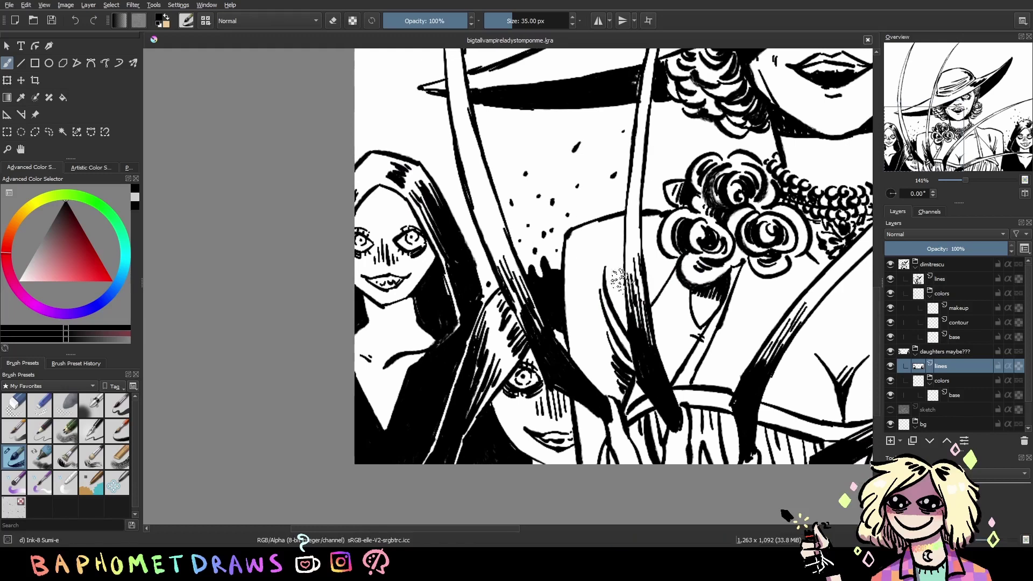
pyautogui.scroll(3, 376, 248)
# Add more hair strokes, a short dash and splatter dots above the hair
pyautogui.press('e')
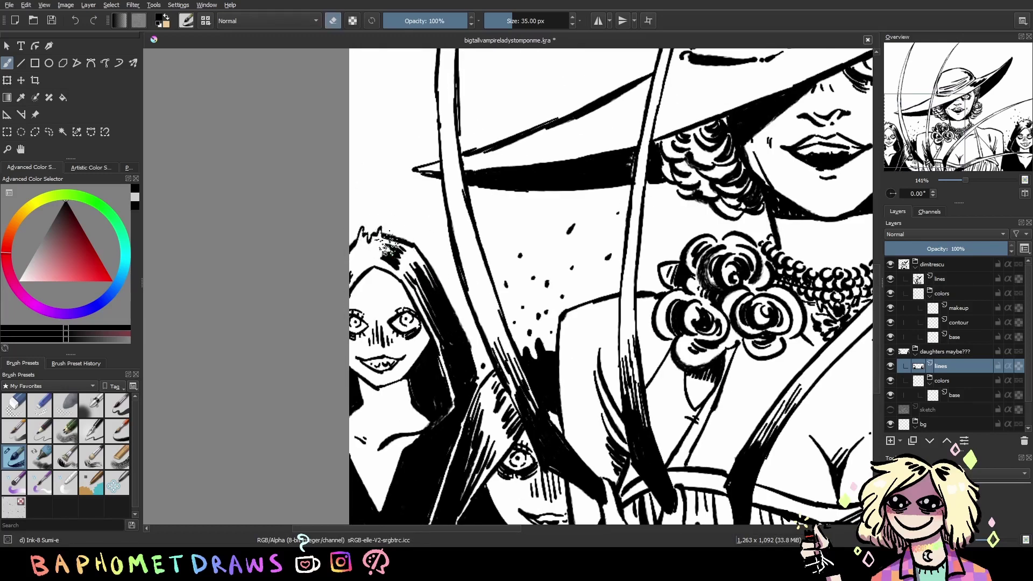
pyautogui.press('e')
pyautogui.moveTo(441, 279); pyautogui.dragTo(448, 299)
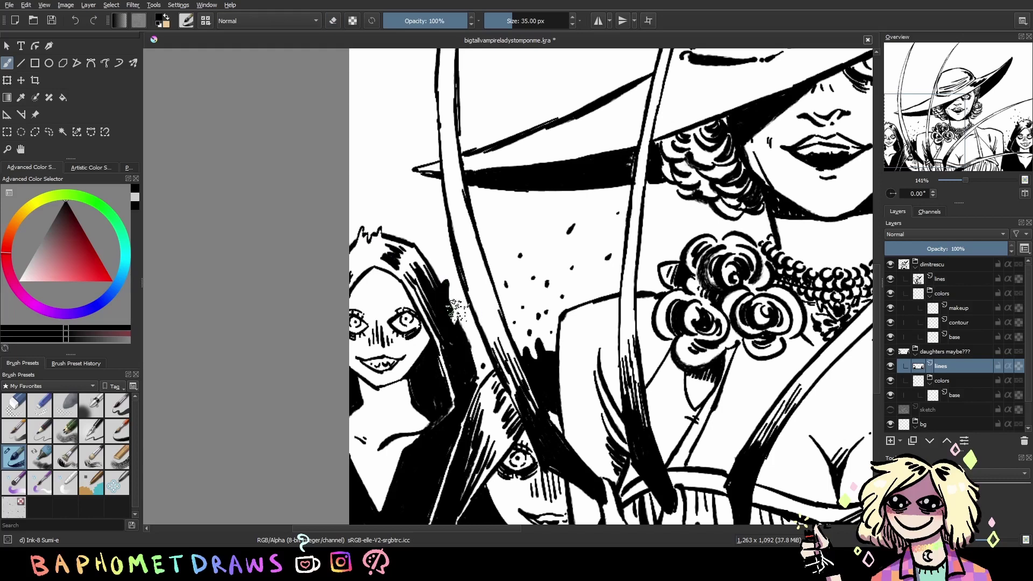
pyautogui.moveTo(408, 221); pyautogui.dragTo(411, 214)
pyautogui.click(393, 195)
pyautogui.click(409, 189)
pyautogui.click(365, 203)
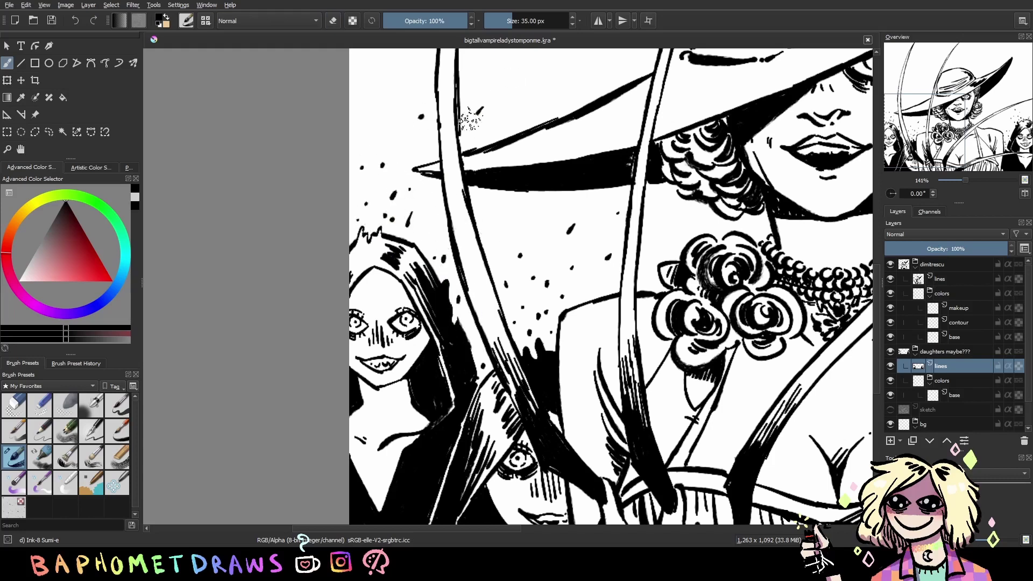
pyautogui.moveTo(809, 352)
pyautogui.mouseDown()
pyautogui.moveTo(734, 384)
pyautogui.moveTo(707, 299)
pyautogui.mouseUp()
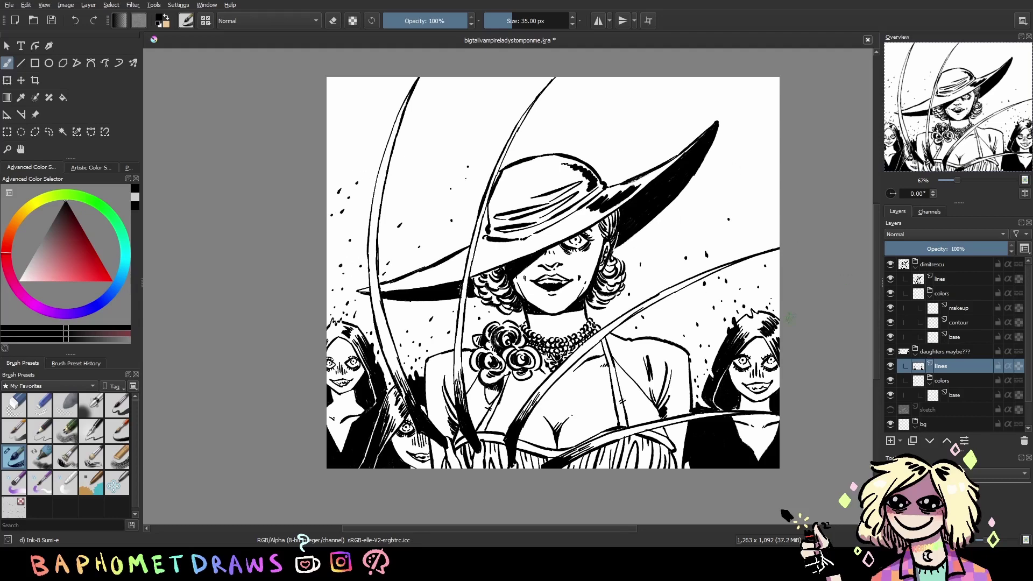
# Undo the last change, save, and step through the line and base colour layers
pyautogui.moveTo(821, 278); pyautogui.dragTo(816, 274)
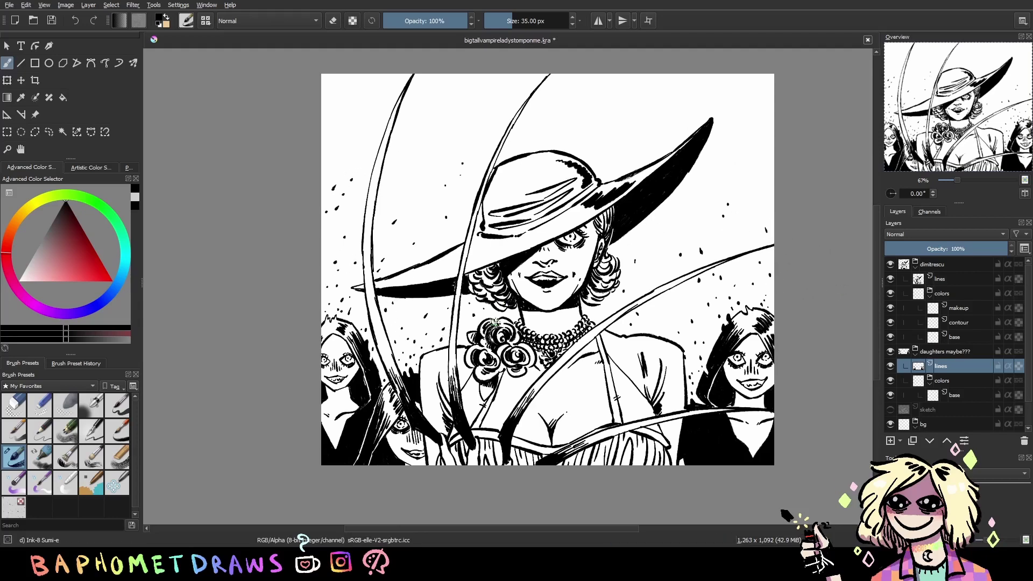
pyautogui.hotkey('ctrl', 'z')
pyautogui.hotkey('ctrl', 's')
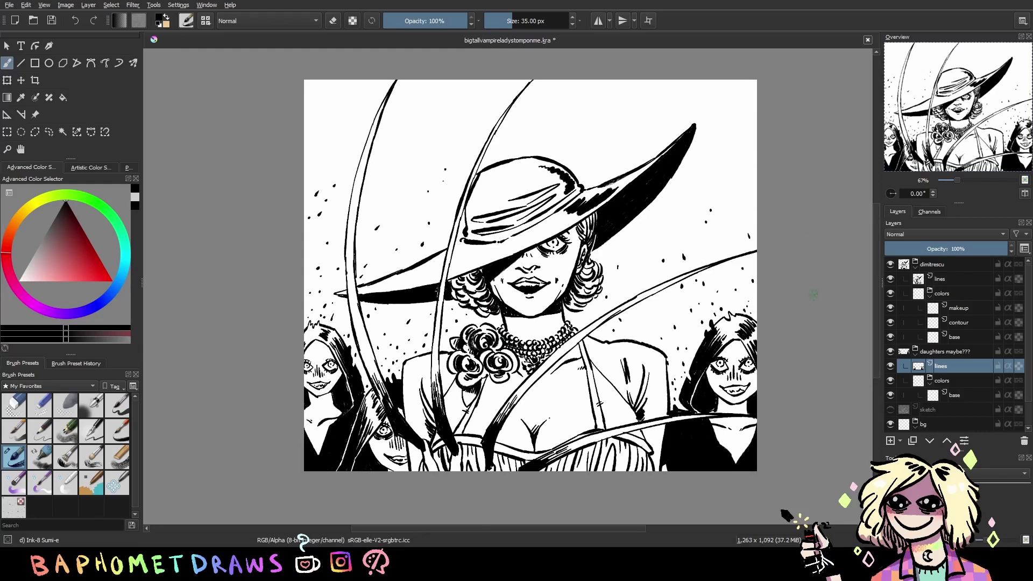
pyautogui.click(962, 279)
pyautogui.moveTo(628, 377); pyautogui.dragTo(617, 356)
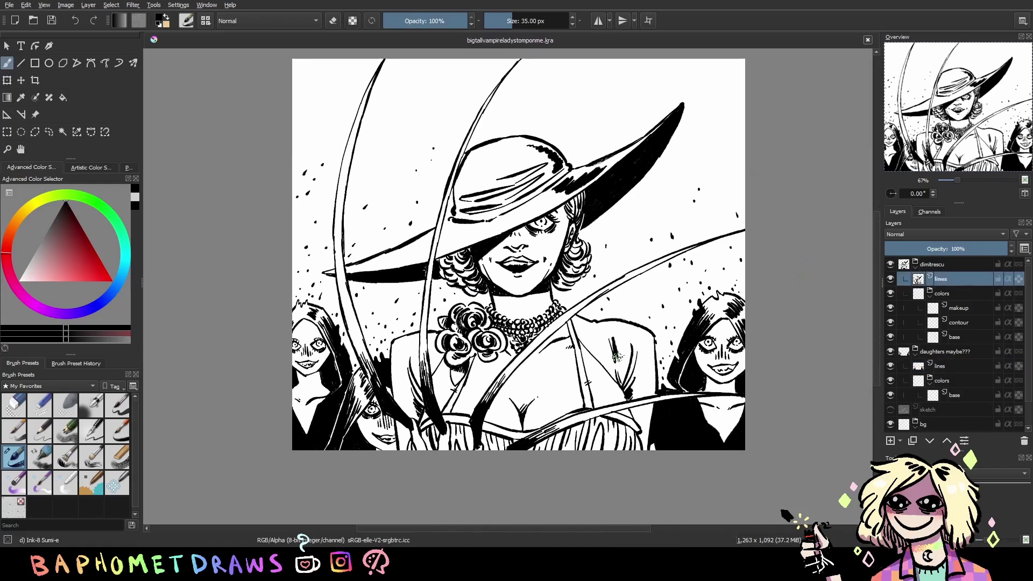
pyautogui.moveTo(805, 289); pyautogui.dragTo(802, 308)
pyautogui.click(963, 336)
pyautogui.moveTo(684, 272); pyautogui.dragTo(682, 280)
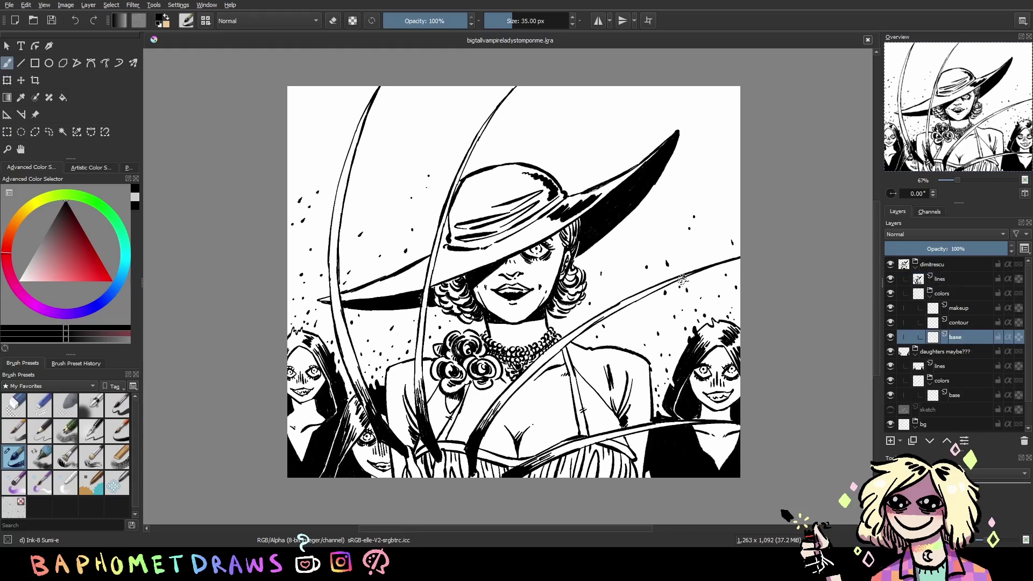
# On the daughters' base layer, brush dark red across the top-left using Basic-5 Size
pyautogui.click(963, 394)
pyautogui.moveTo(711, 326); pyautogui.dragTo(713, 329)
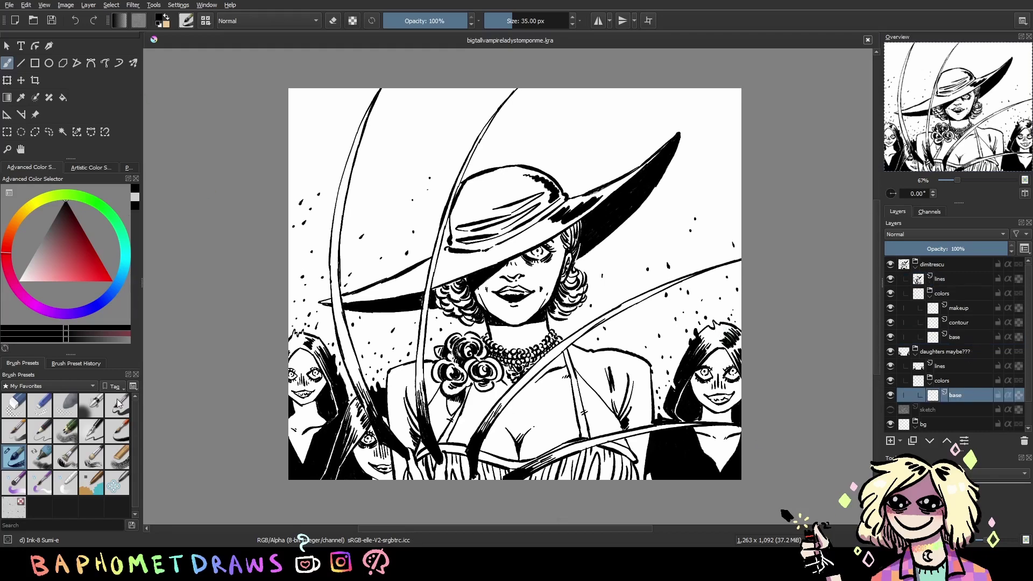
pyautogui.click(117, 405)
pyautogui.click(70, 235)
pyautogui.moveTo(474, 59)
pyautogui.mouseDown()
pyautogui.moveTo(273, 202)
pyautogui.moveTo(694, 415)
pyautogui.mouseUp()
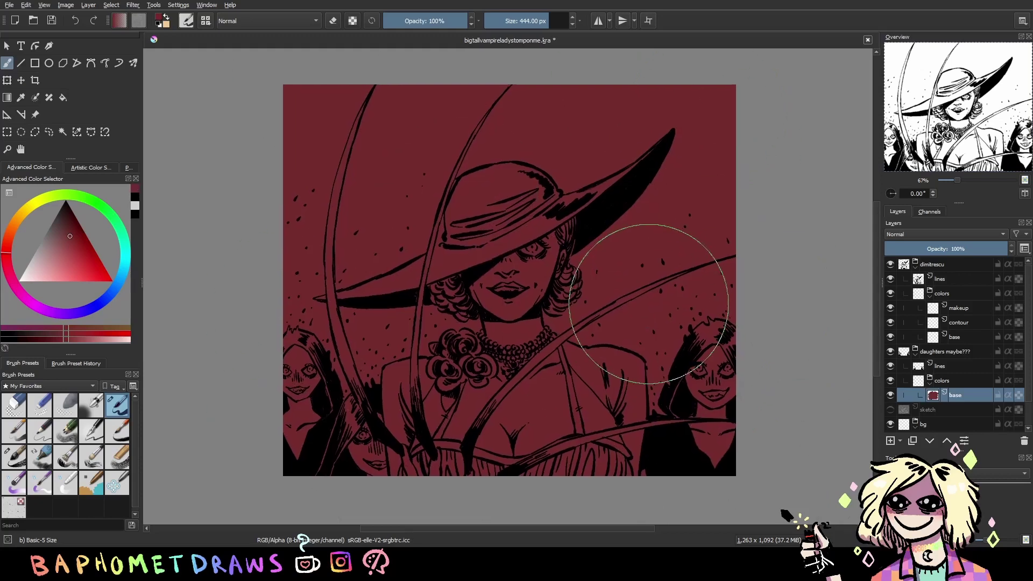
# Undo the red on the daughters' layer and paint Paint Layer 1 in the bg group dark red
pyautogui.press('/')
pyautogui.hotkey('ctrl', 's')
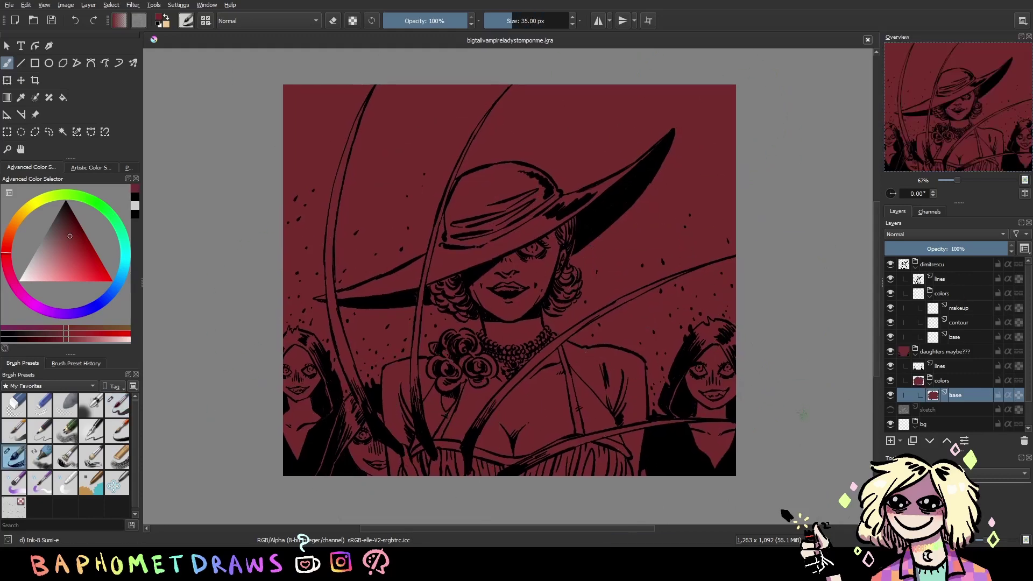
pyautogui.scroll(-1, 1001, 381)
pyautogui.hotkey('ctrl', 'z')
pyautogui.click(952, 410)
pyautogui.press('/')
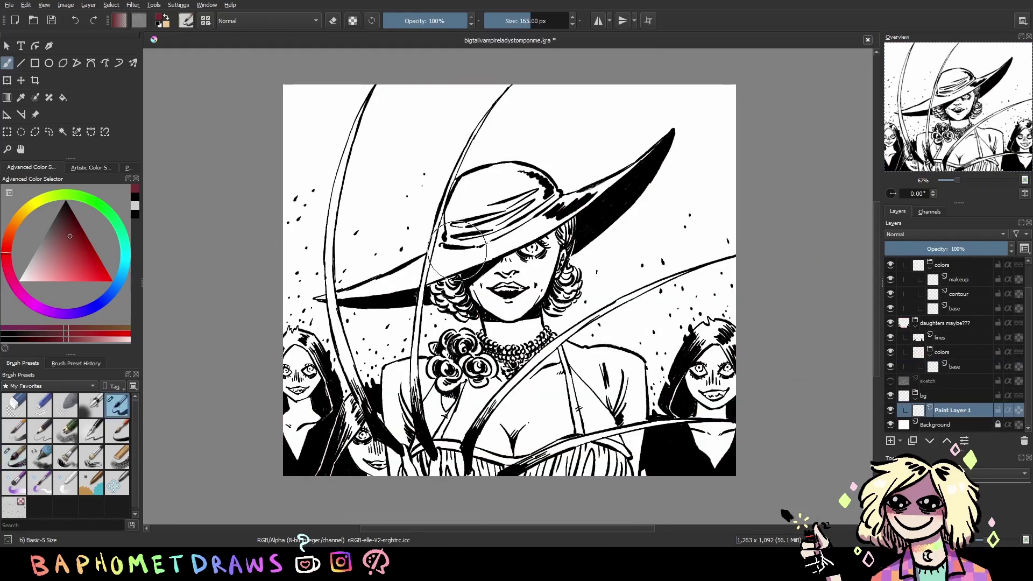
pyautogui.moveTo(658, 116); pyautogui.dragTo(692, 92)
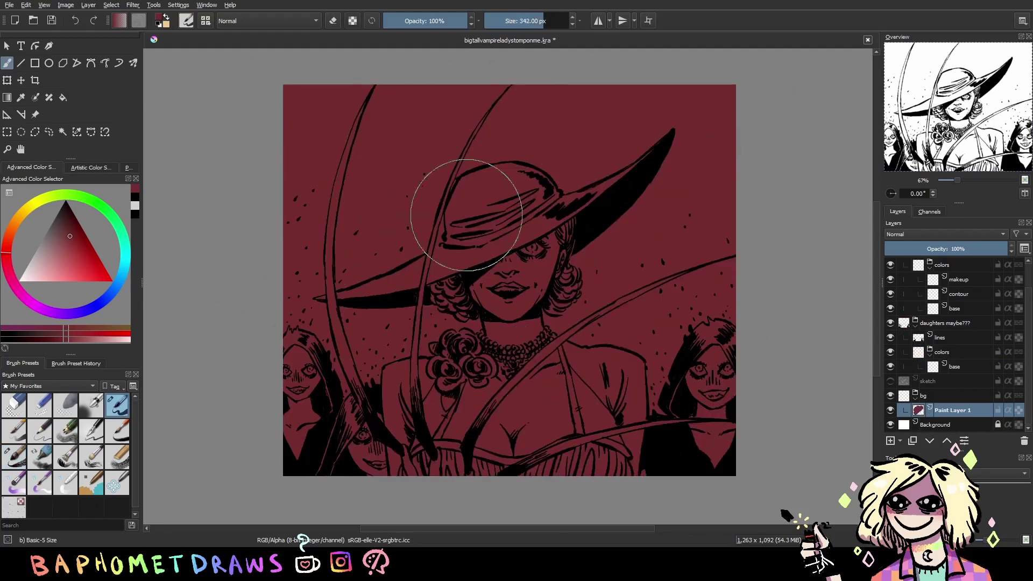
# Save the artwork and reselect the vampire lady's base colour layer
pyautogui.press('/')
pyautogui.hotkey('ctrl', 's')
pyautogui.scroll(1, 594, 378)
pyautogui.scroll(1, 947, 350)
pyautogui.click(955, 337)
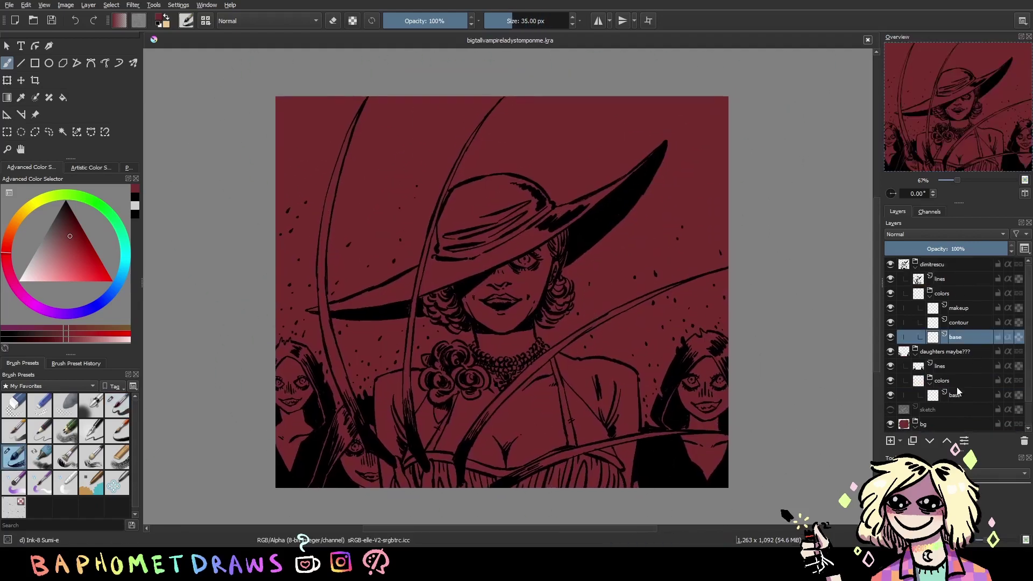
pyautogui.scroll(1, 593, 378)
pyautogui.press('/')
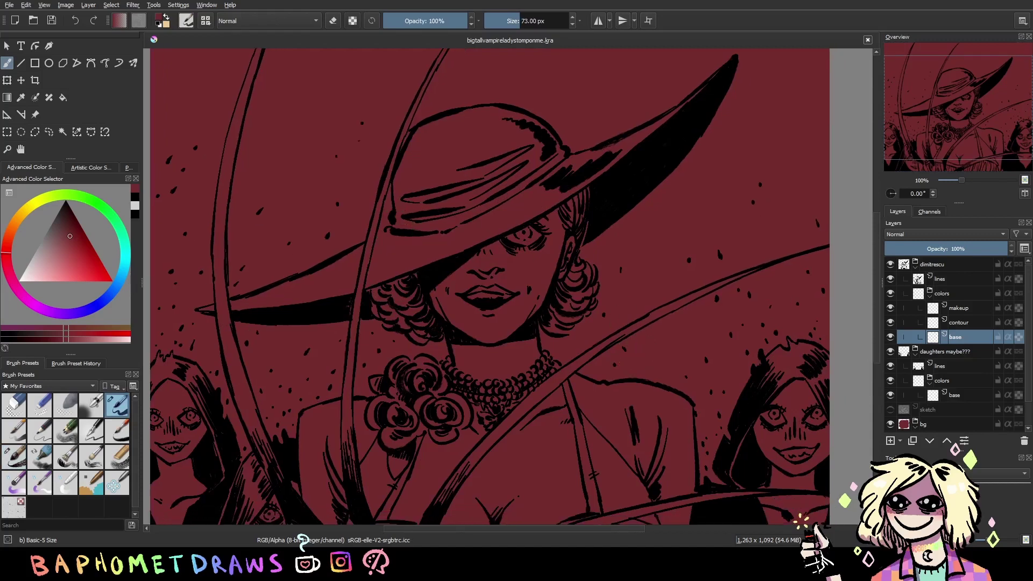
# Try painting the face under the hat white, then undo it
pyautogui.press('x')
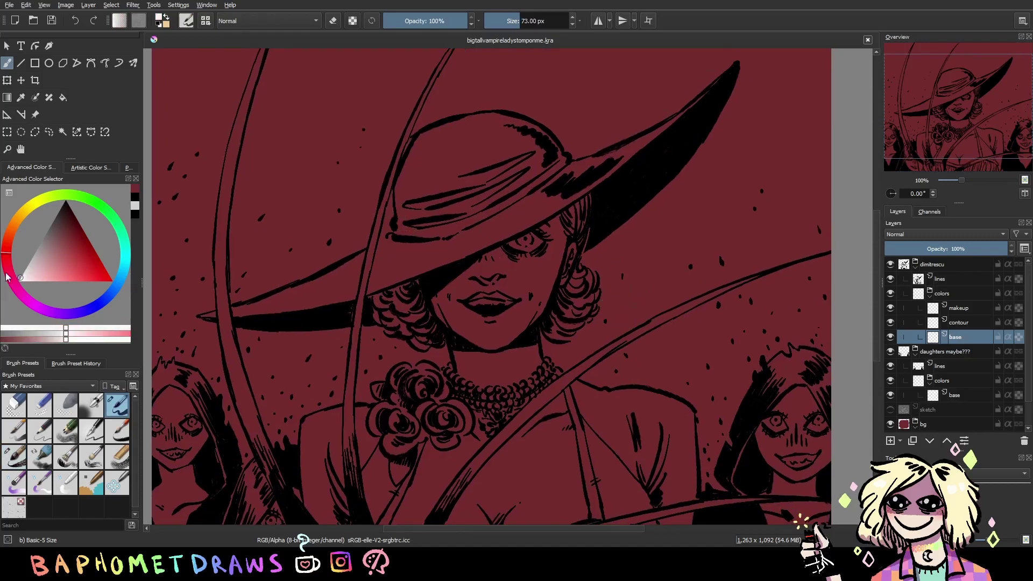
pyautogui.moveTo(529, 259)
pyautogui.mouseDown()
pyautogui.moveTo(491, 262)
pyautogui.moveTo(515, 300)
pyautogui.moveTo(460, 328)
pyautogui.mouseUp()
pyautogui.hotkey('ctrl', 'z')
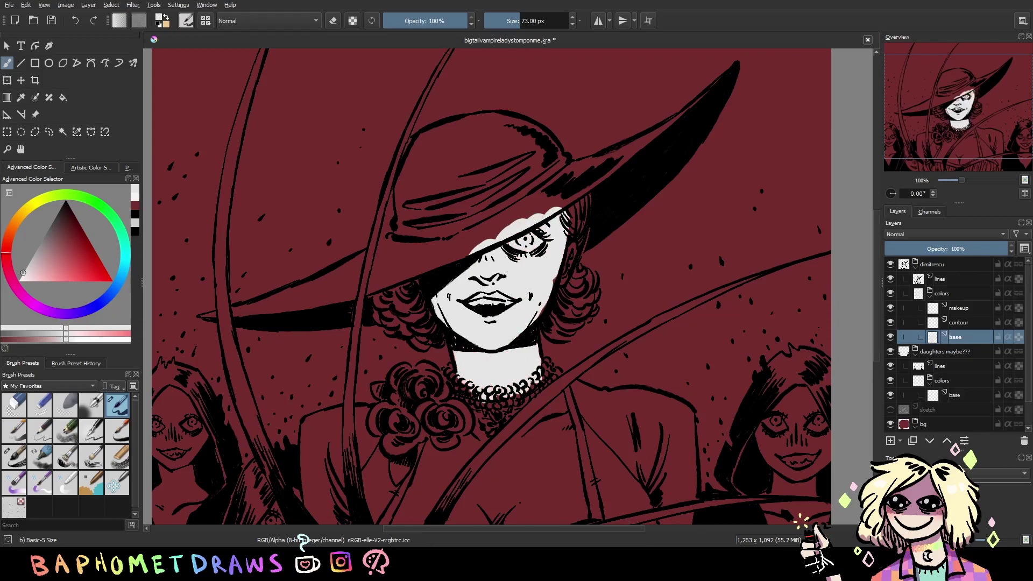
pyautogui.moveTo(623, 462)
pyautogui.mouseDown()
pyautogui.moveTo(687, 316)
pyautogui.moveTo(690, 324)
pyautogui.mouseUp()
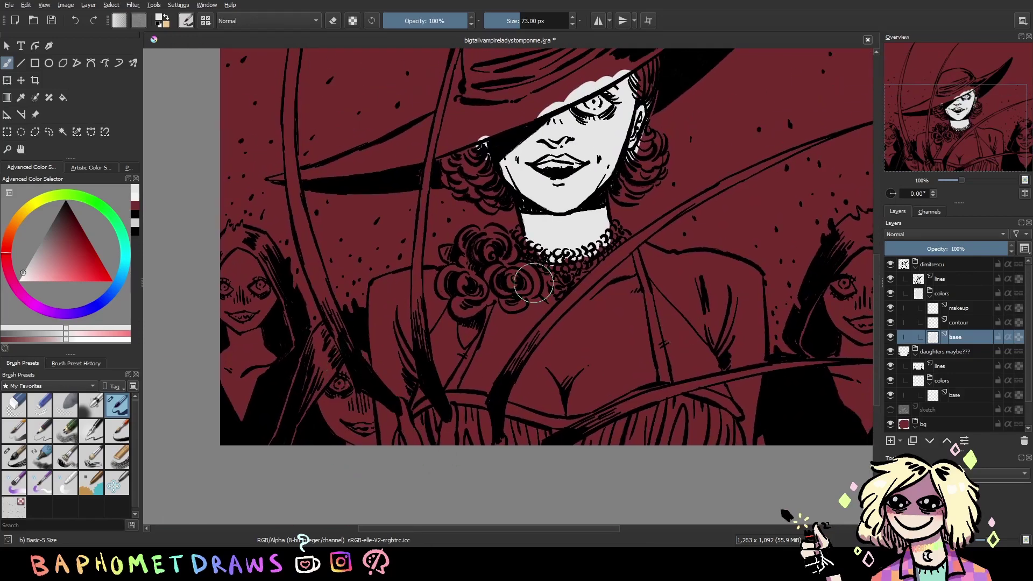
# On the line layer, reset colours to black and white, toggle erasing, and save
pyautogui.click(940, 279)
pyautogui.click(13, 457)
pyautogui.press('d')
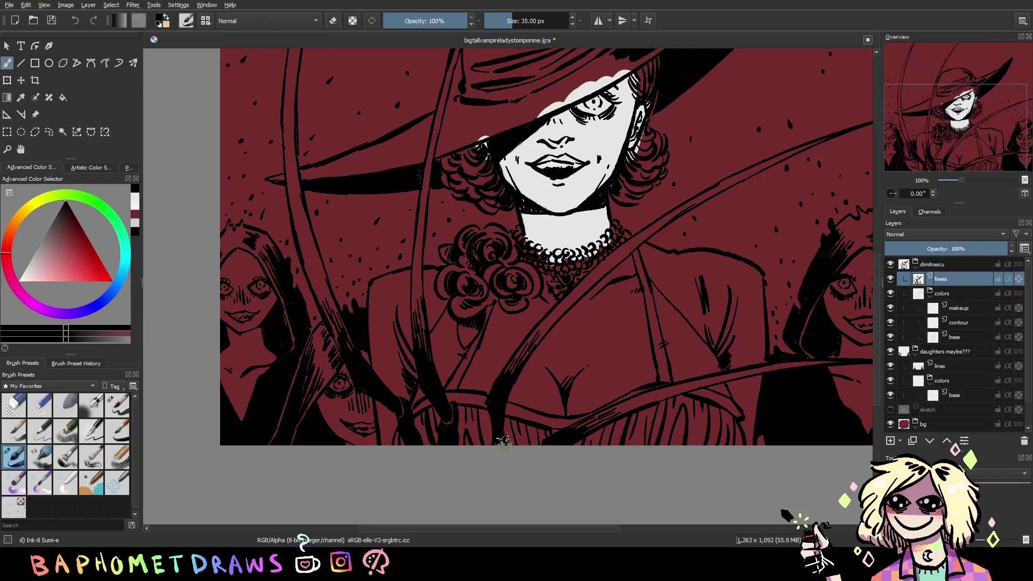
pyautogui.scroll(1, 694, 334)
pyautogui.press('e')
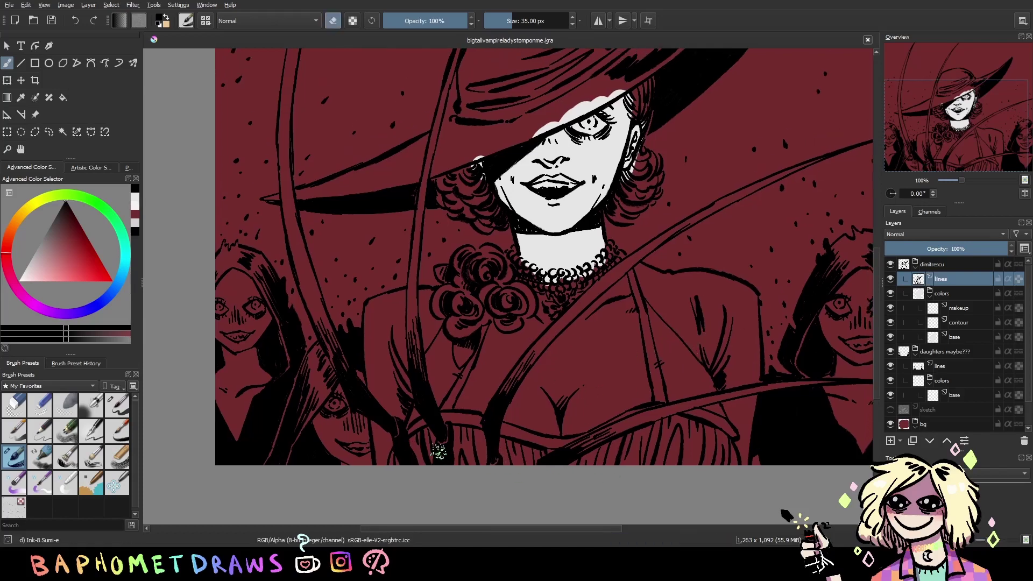
pyautogui.hotkey('ctrl', 's')
pyautogui.scroll(1, 676, 308)
pyautogui.hscroll(1, 676, 308)
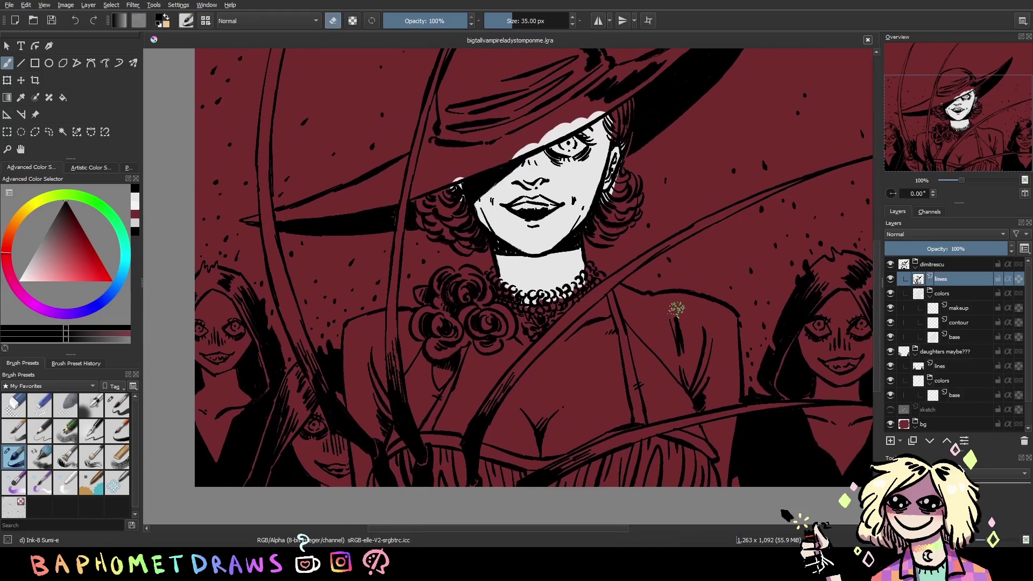
# On the lady's base layer, fill the dress front with the sampled pale skin colour and save
pyautogui.click(962, 338)
pyautogui.press('e')
pyautogui.keyDown('ctrl'); pyautogui.click(583, 292); pyautogui.keyUp('ctrl')
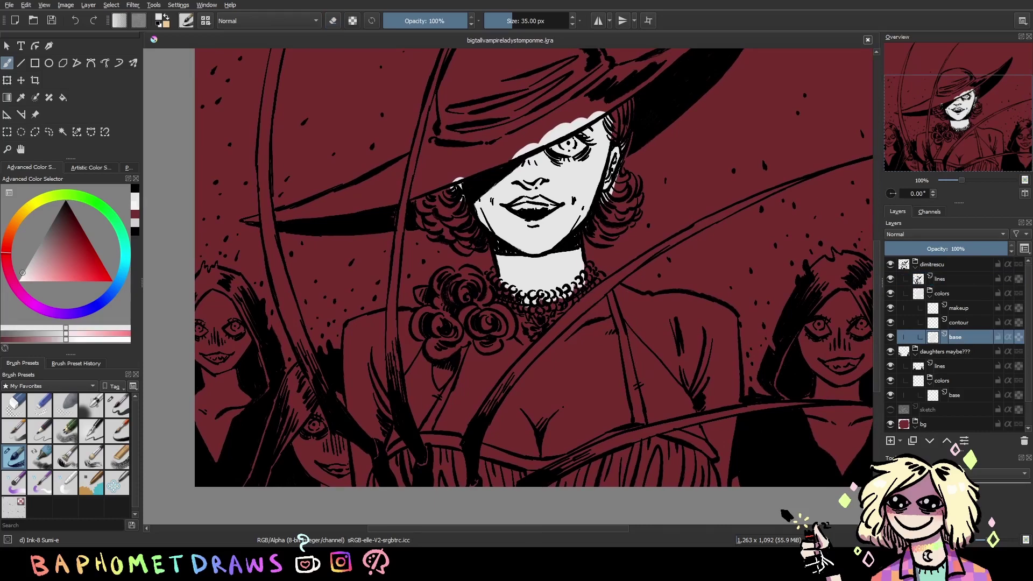
pyautogui.press('/')
pyautogui.moveTo(581, 350)
pyautogui.mouseDown()
pyautogui.moveTo(611, 415)
pyautogui.moveTo(565, 463)
pyautogui.moveTo(500, 378)
pyautogui.mouseUp()
pyautogui.scroll(1, 700, 293)
pyautogui.hscroll(1, 699, 293)
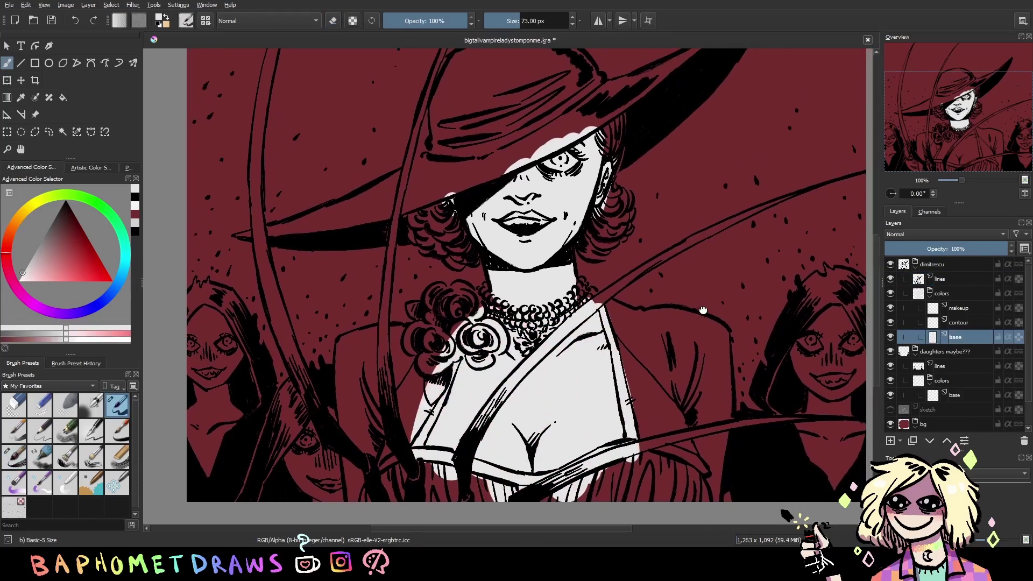
pyautogui.press('/')
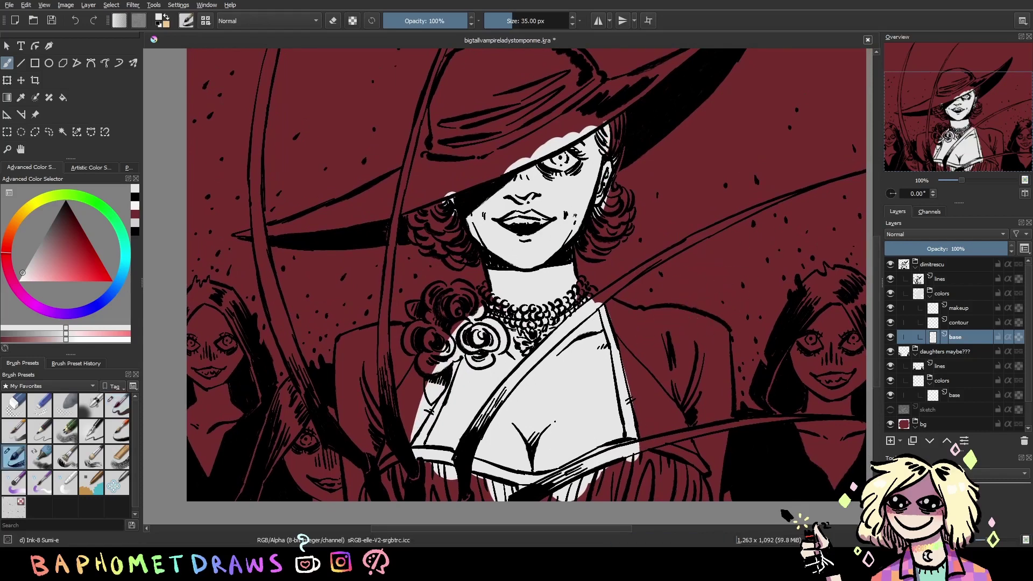
pyautogui.scroll(2, 704, 295)
pyautogui.hotkey('ctrl', 's')
# Fill the left and right hair curls dark brown with the broad brush
pyautogui.click(67, 211)
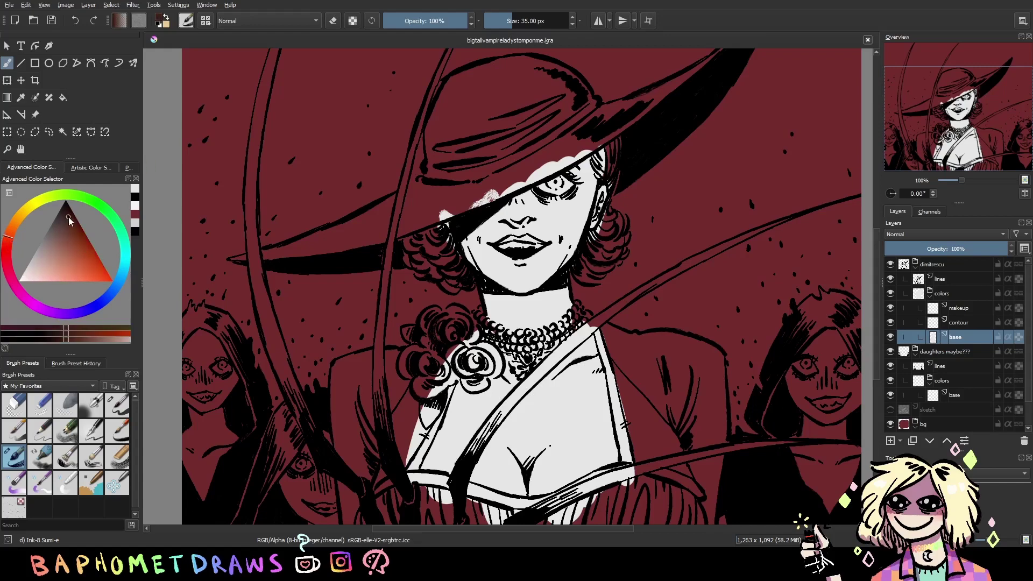
pyautogui.press('/')
pyautogui.moveTo(462, 258); pyautogui.dragTo(414, 244)
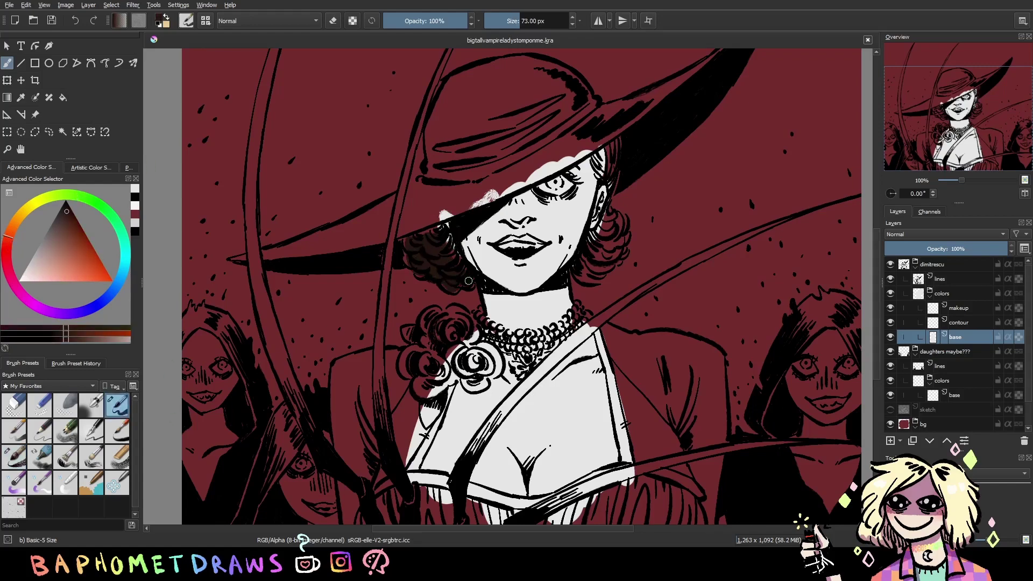
pyautogui.moveTo(619, 210); pyautogui.dragTo(592, 269)
pyautogui.moveTo(629, 156); pyautogui.dragTo(613, 253)
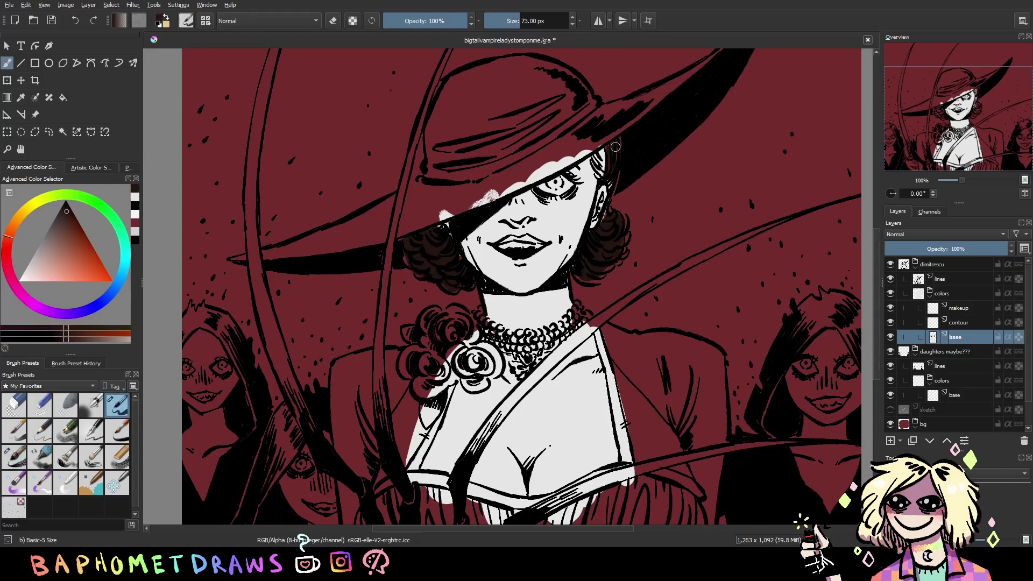
pyautogui.click(15, 458)
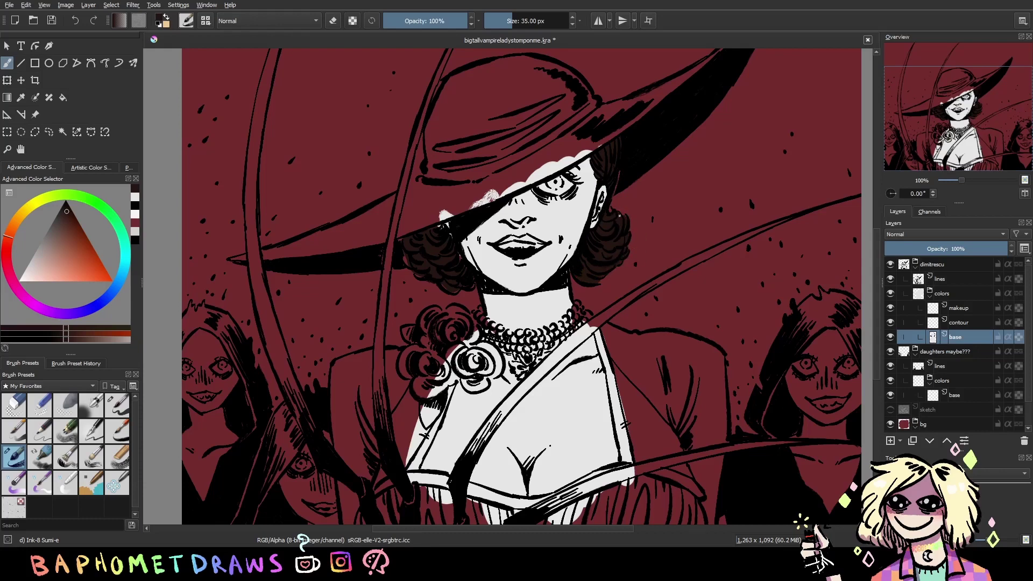
# Zoom toward the face, save, then paint sampled pale skin under the hat brim and undo it
pyautogui.moveTo(662, 249); pyautogui.dragTo(661, 257)
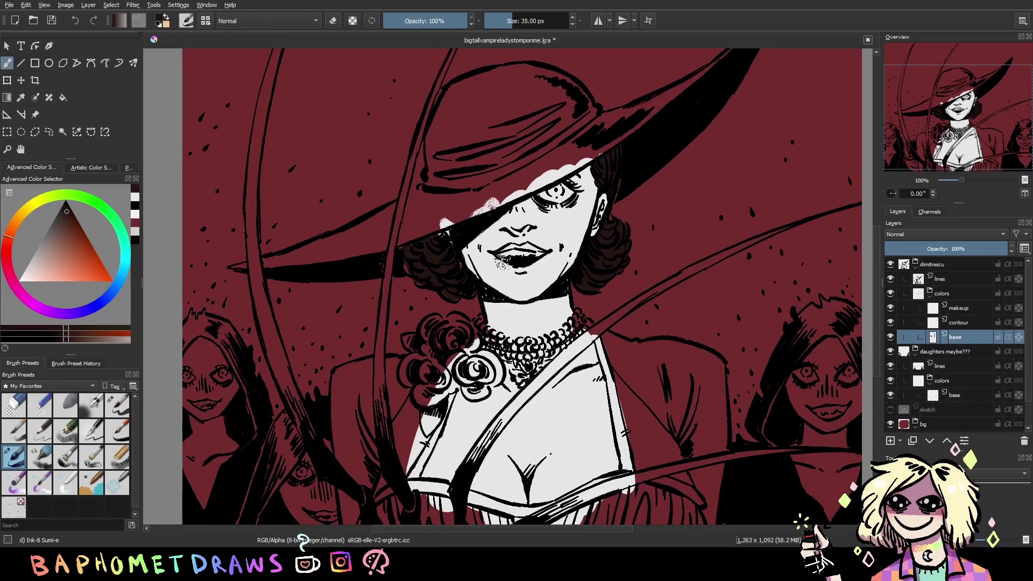
pyautogui.scroll(1, 502, 262)
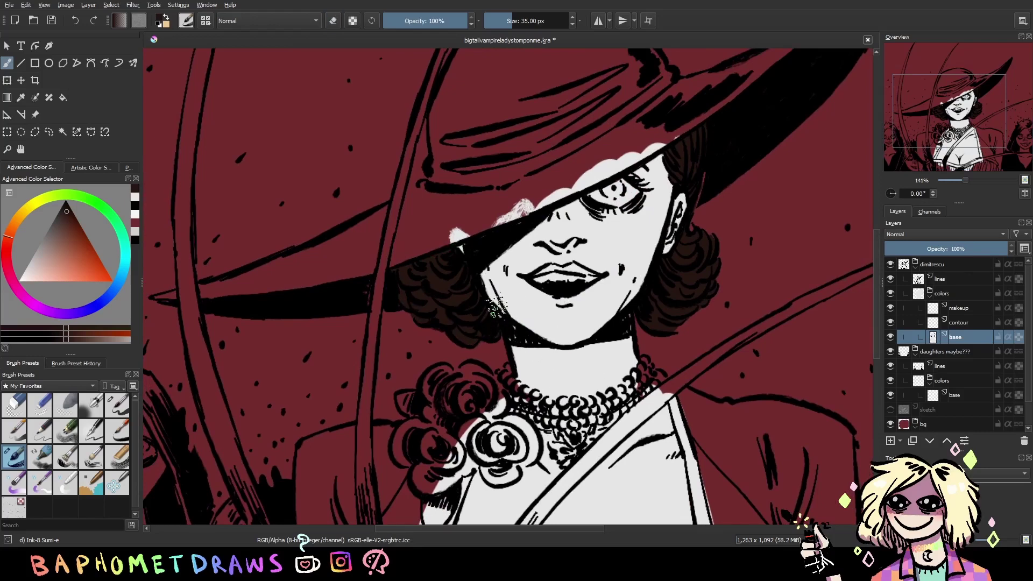
pyautogui.moveTo(559, 261); pyautogui.dragTo(534, 251)
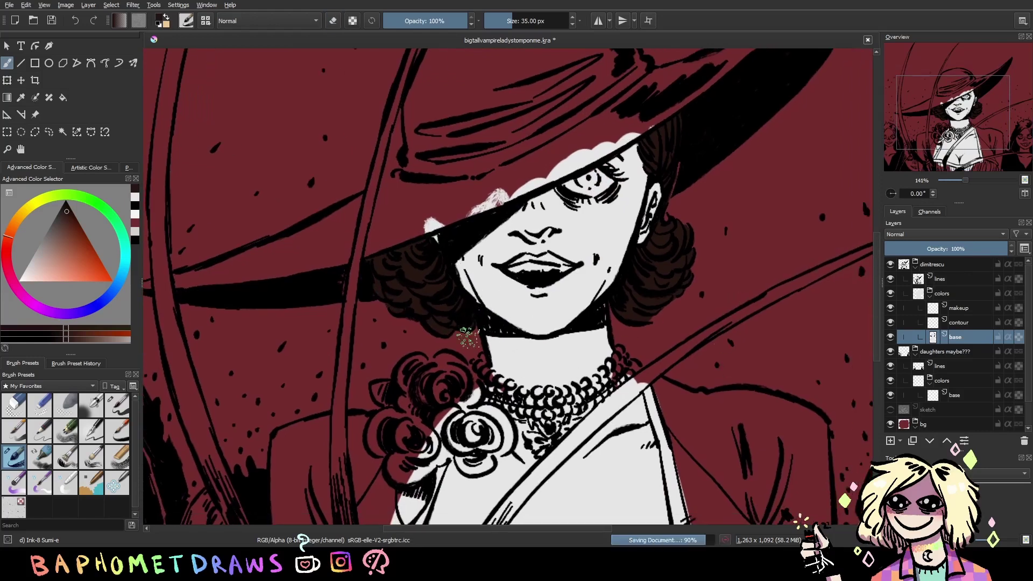
pyautogui.hotkey('ctrl', 's')
pyautogui.keyDown('ctrl'); pyautogui.click(595, 170); pyautogui.keyUp('ctrl')
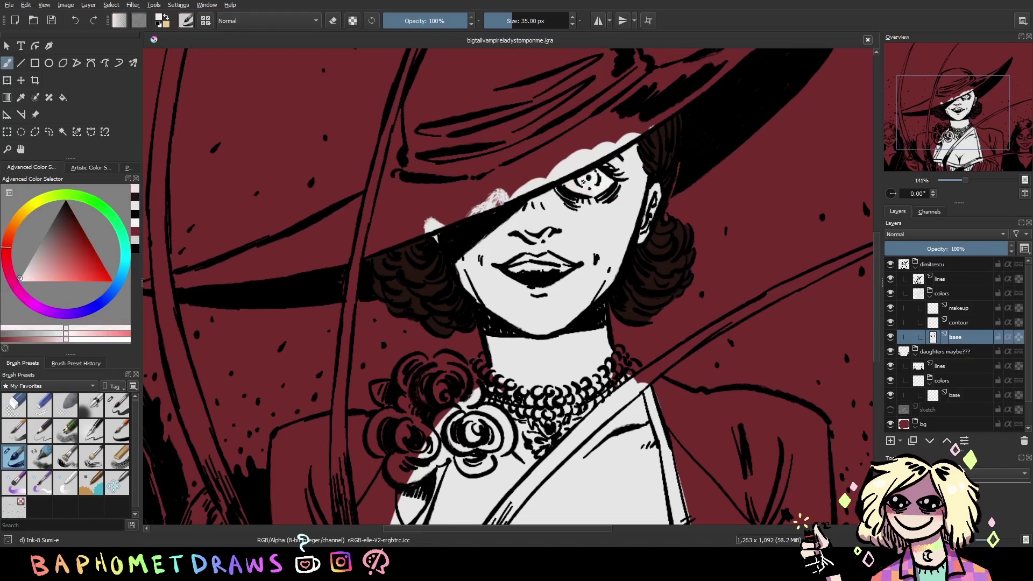
pyautogui.moveTo(603, 180); pyautogui.dragTo(621, 164)
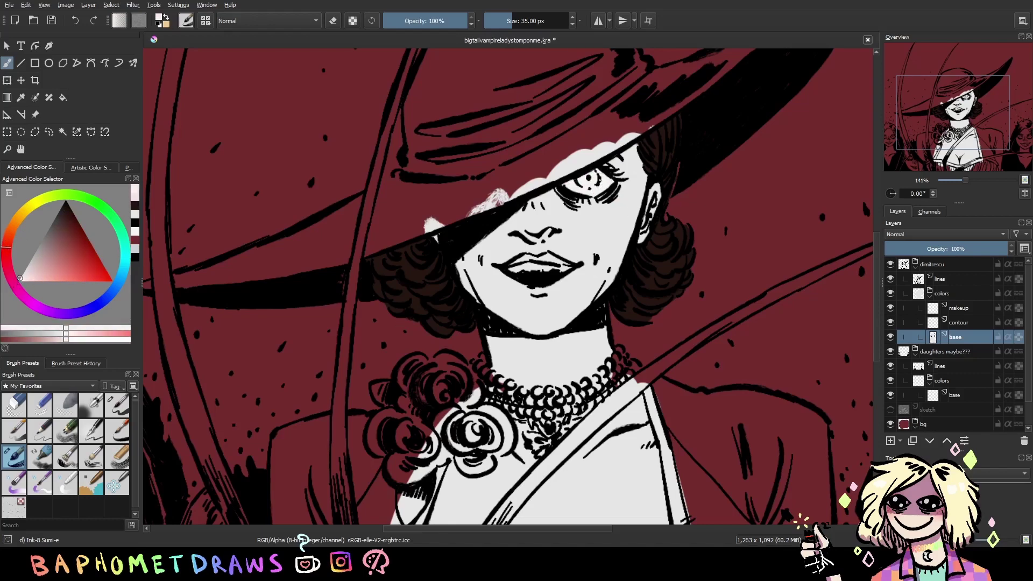
pyautogui.hotkey('ctrl', 'z')
# Choose an almost-white cream and paint the dress beside the roses and the fringe band
pyautogui.click(24, 209)
pyautogui.click(48, 280)
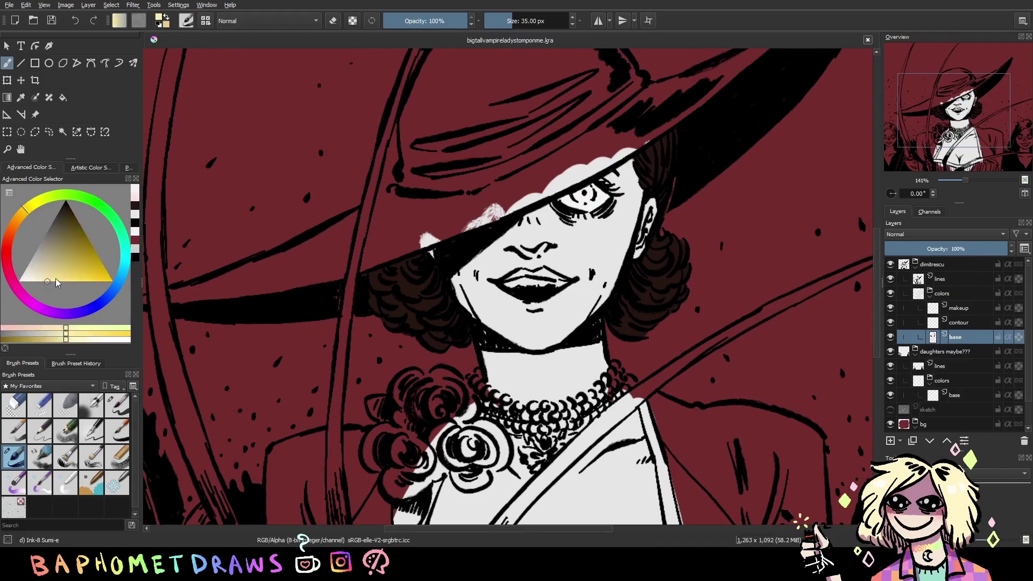
pyautogui.click(60, 281)
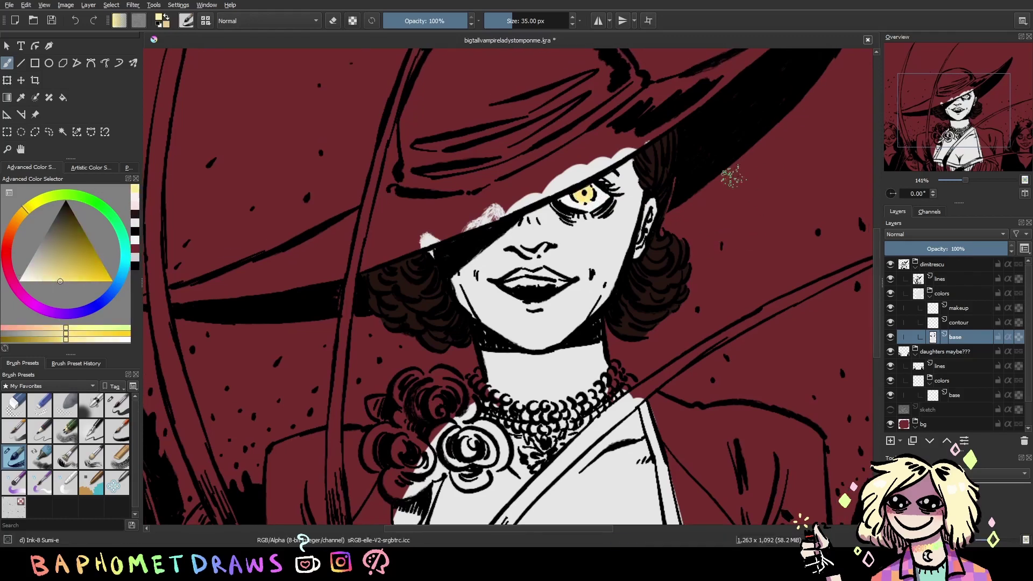
pyautogui.scroll(-3, 624, 317)
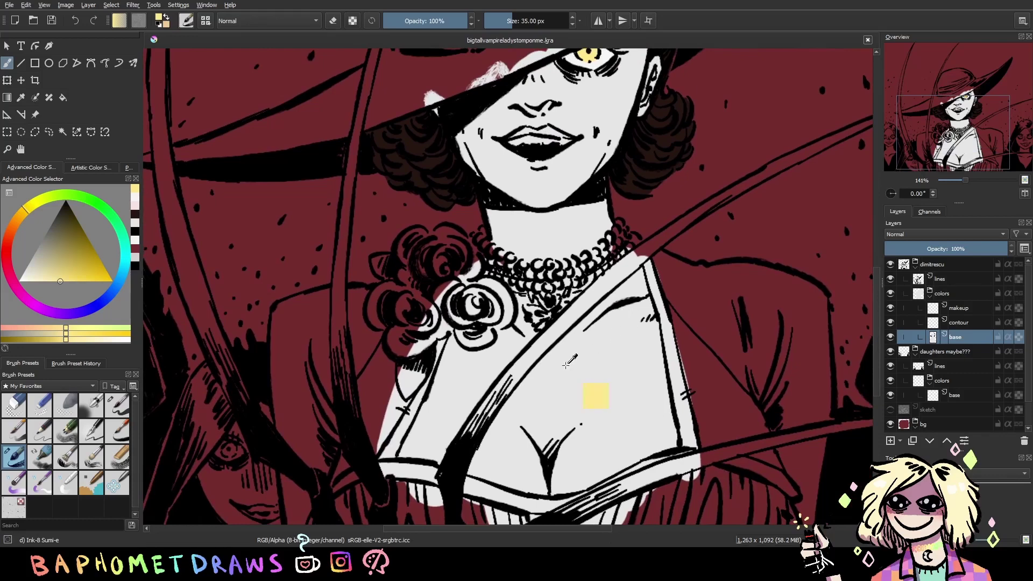
pyautogui.click(23, 280)
pyautogui.click(117, 405)
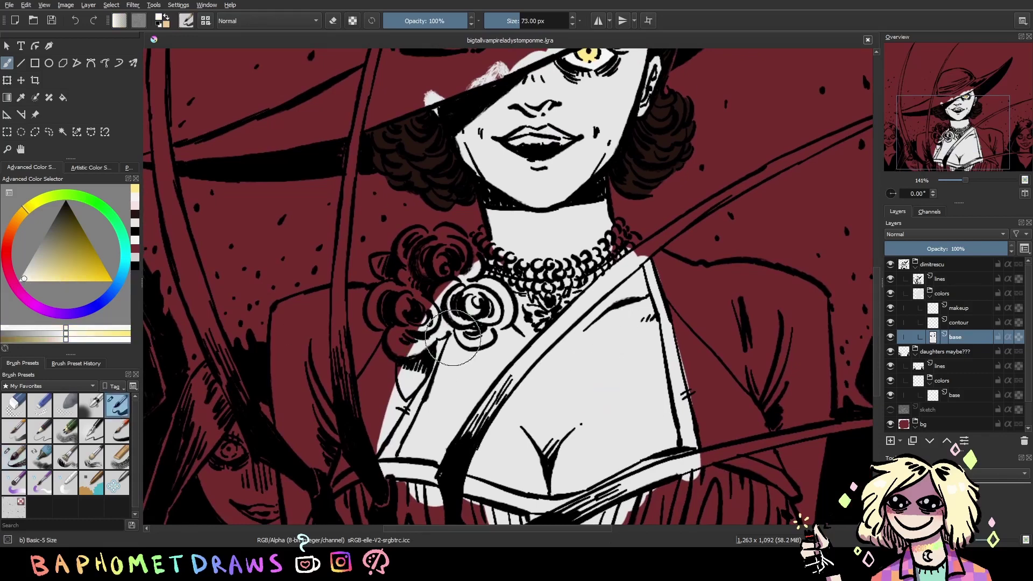
pyautogui.moveTo(376, 355)
pyautogui.mouseDown()
pyautogui.moveTo(408, 410)
pyautogui.moveTo(344, 473)
pyautogui.moveTo(302, 484)
pyautogui.moveTo(438, 476)
pyautogui.mouseUp()
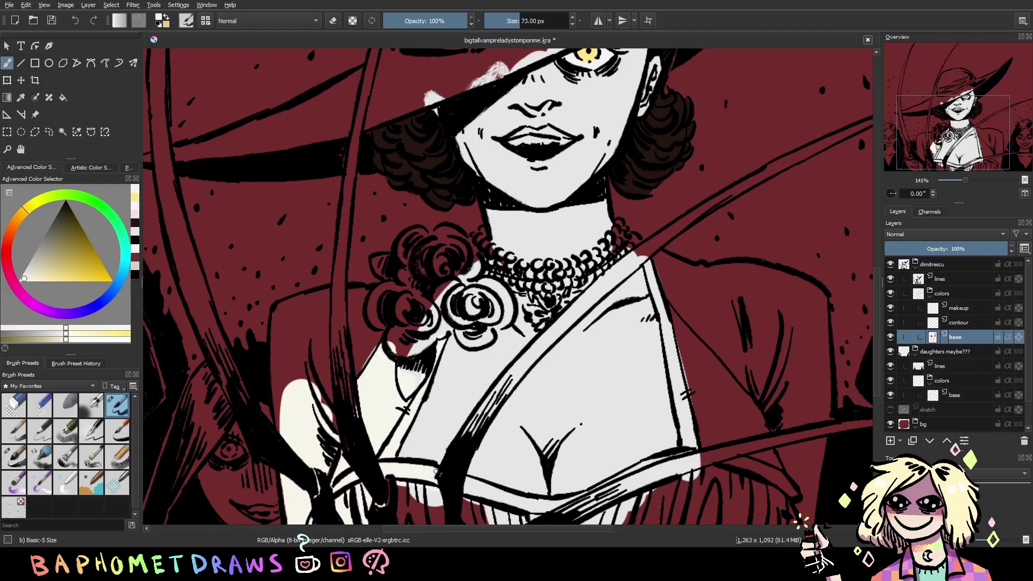
pyautogui.moveTo(371, 503); pyautogui.dragTo(543, 508)
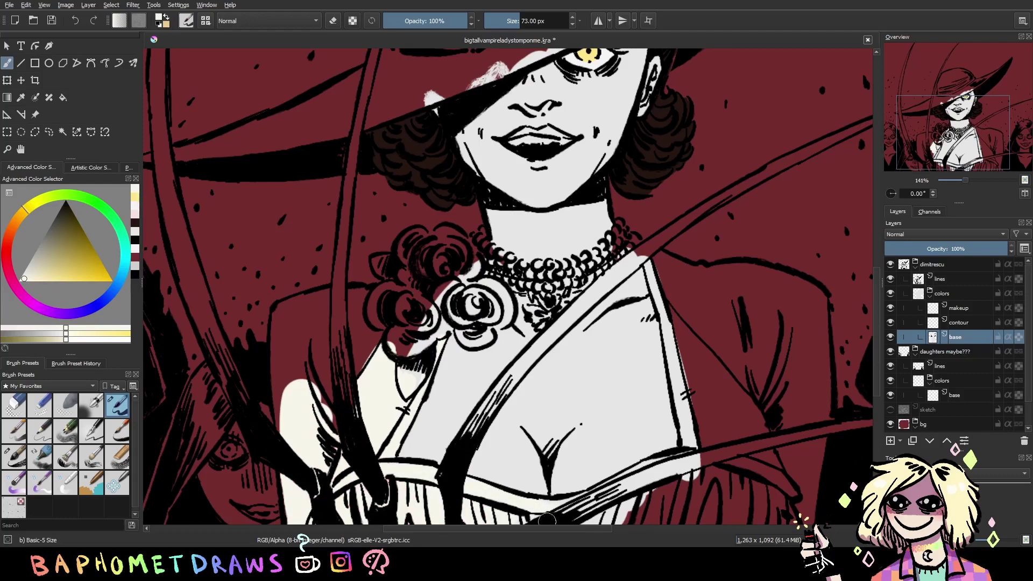
# Paint the dress's right side and both shoulders cream, saving along the way
pyautogui.moveTo(800, 481); pyautogui.dragTo(731, 451)
pyautogui.moveTo(634, 501)
pyautogui.mouseDown()
pyautogui.moveTo(694, 452)
pyautogui.moveTo(764, 355)
pyautogui.moveTo(646, 376)
pyautogui.moveTo(615, 440)
pyautogui.moveTo(624, 269)
pyautogui.moveTo(603, 248)
pyautogui.moveTo(726, 323)
pyautogui.moveTo(651, 267)
pyautogui.mouseUp()
pyautogui.moveTo(344, 291)
pyautogui.mouseDown()
pyautogui.moveTo(253, 376)
pyautogui.moveTo(247, 306)
pyautogui.moveTo(299, 262)
pyautogui.mouseUp()
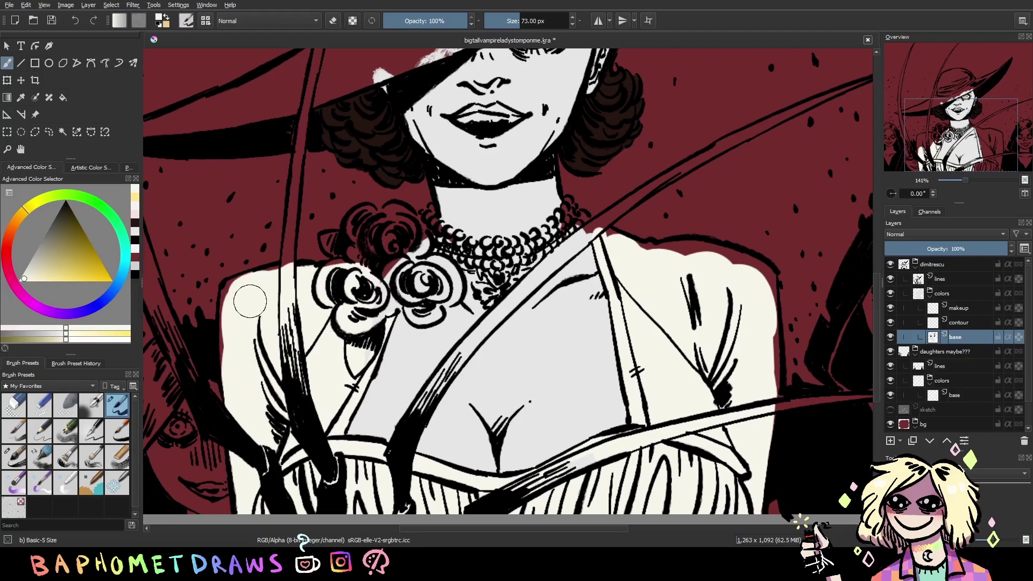
pyautogui.press('/')
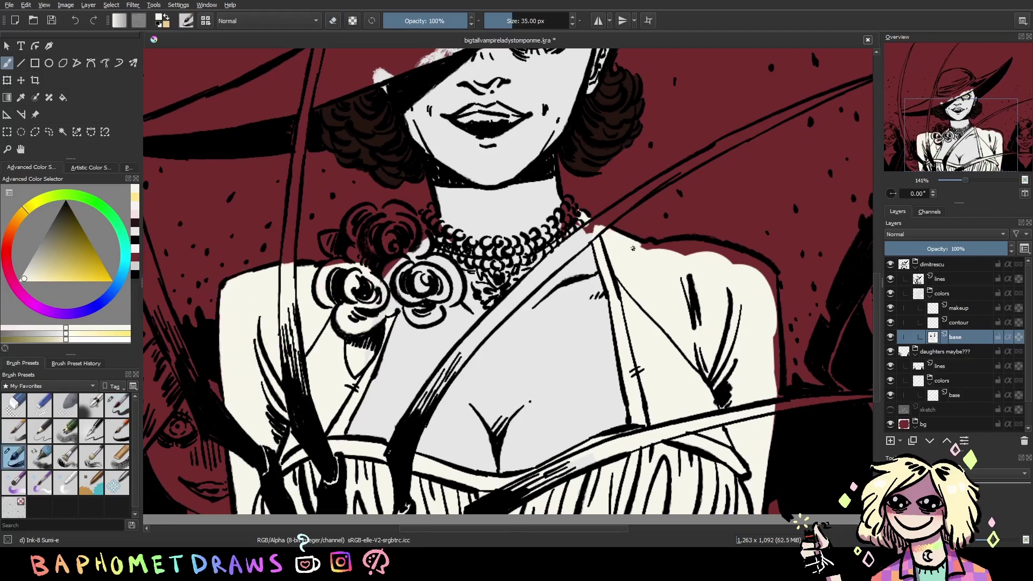
pyautogui.hotkey('ctrl', 's')
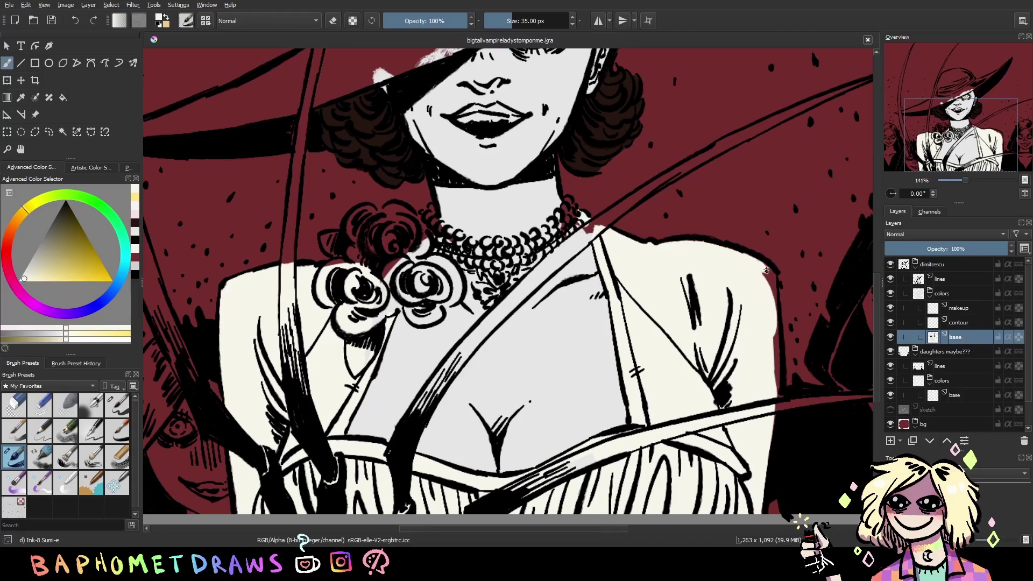
pyautogui.moveTo(766, 270); pyautogui.dragTo(778, 398)
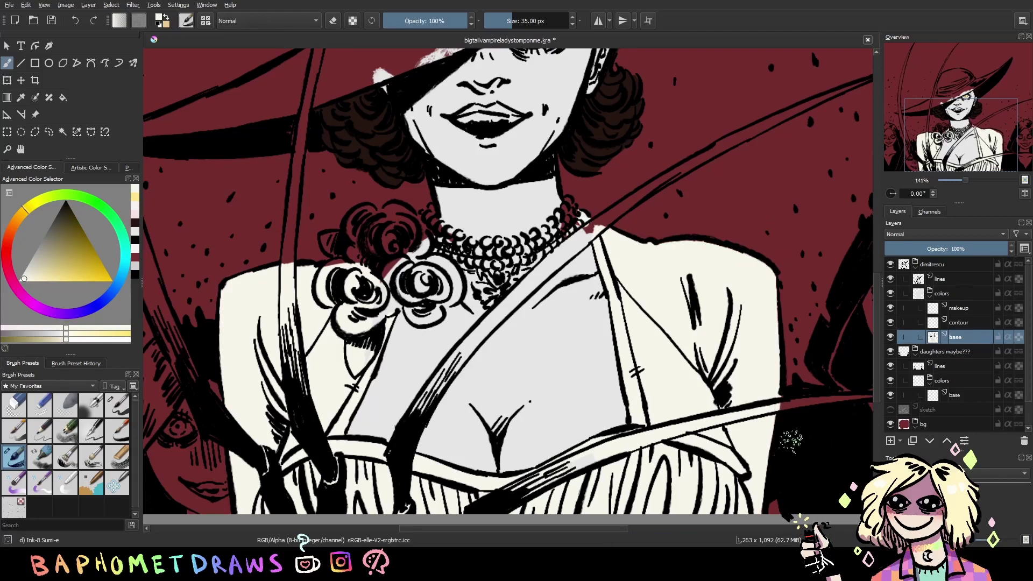
pyautogui.hotkey('ctrl', 's')
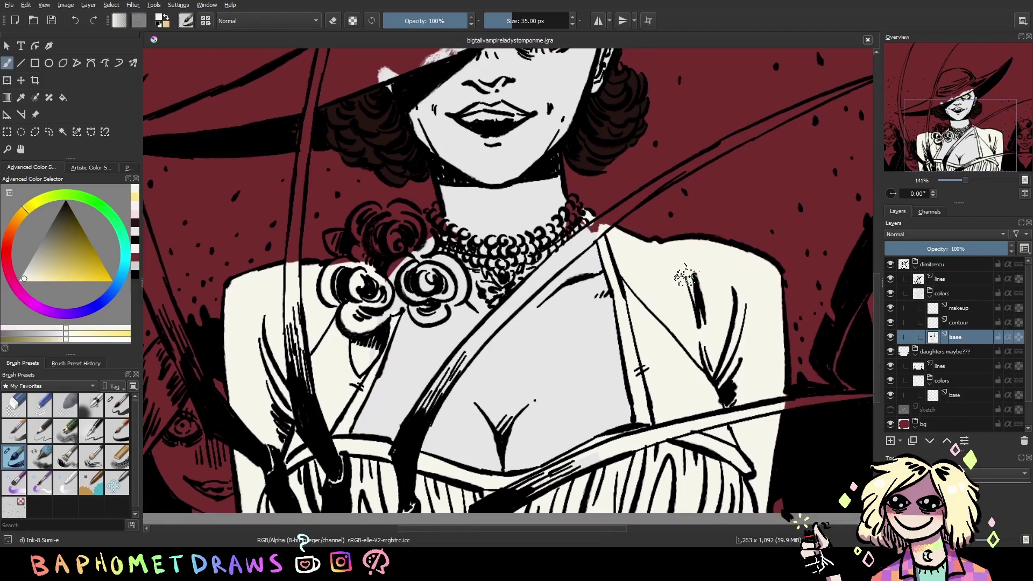
pyautogui.scroll(1, 685, 276)
# Mix a light orange cream-tan and paint it over the centre, left and right necklace beads
pyautogui.click(18, 217)
pyautogui.click(59, 277)
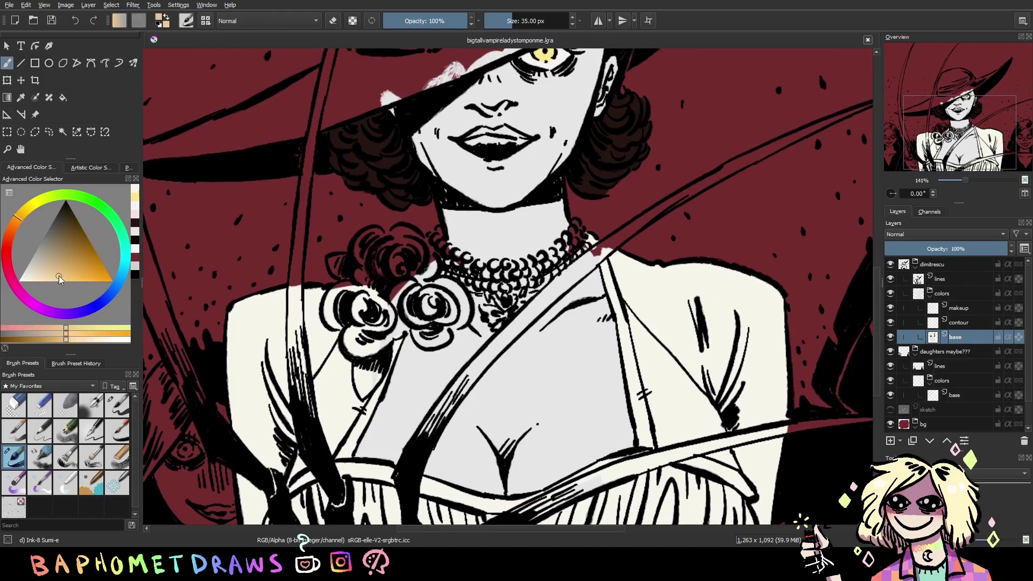
pyautogui.moveTo(59, 277); pyautogui.dragTo(54, 277)
pyautogui.moveTo(515, 282)
pyautogui.mouseDown()
pyautogui.moveTo(496, 267)
pyautogui.moveTo(484, 291)
pyautogui.mouseUp()
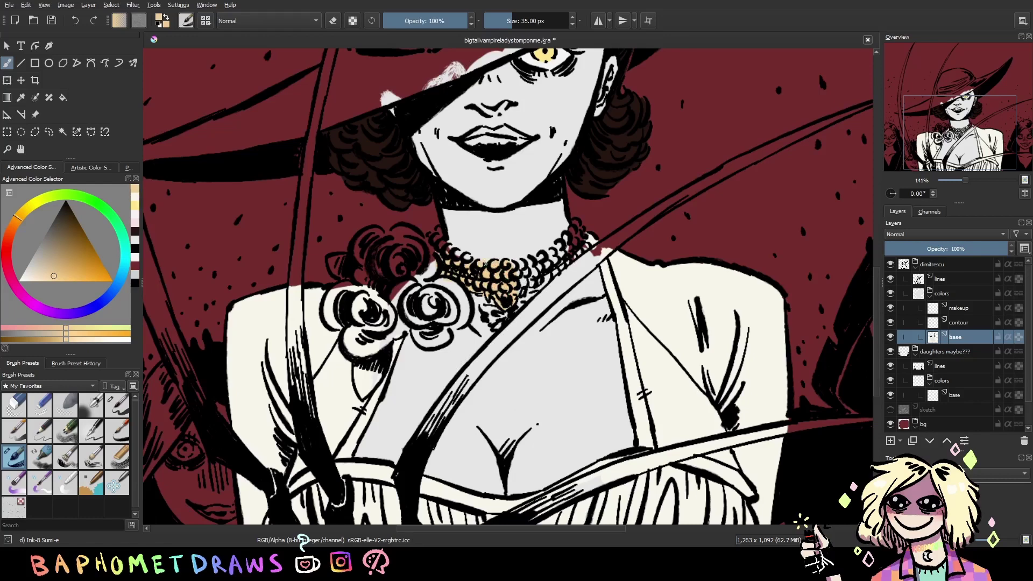
pyautogui.moveTo(445, 248); pyautogui.dragTo(430, 236)
pyautogui.moveTo(538, 266); pyautogui.dragTo(574, 226)
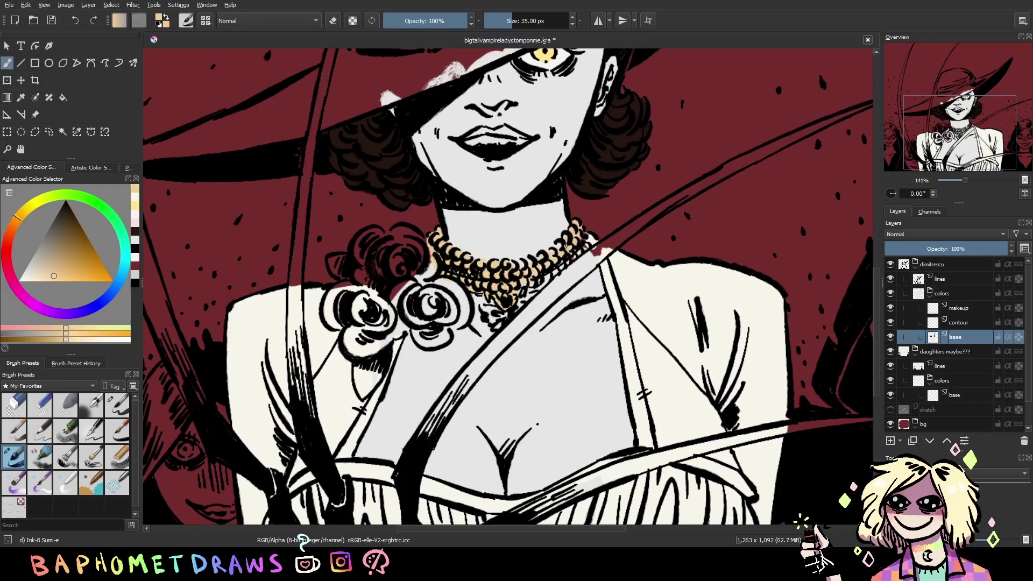
pyautogui.moveTo(533, 270); pyautogui.dragTo(527, 262)
# Save, reset to black, and fill the rose cluster and the area below it dark
pyautogui.hotkey('ctrl', 's')
pyautogui.press('d')
pyautogui.click(117, 405)
pyautogui.moveTo(409, 252)
pyautogui.mouseDown()
pyautogui.moveTo(364, 260)
pyautogui.moveTo(440, 290)
pyautogui.moveTo(396, 237)
pyautogui.mouseUp()
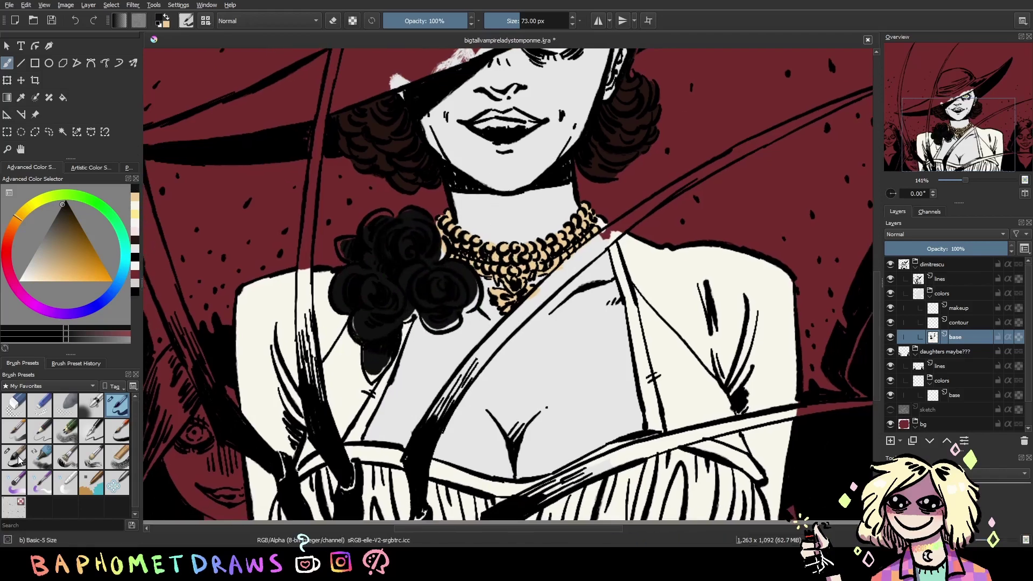
pyautogui.click(16, 459)
pyautogui.moveTo(361, 349); pyautogui.dragTo(381, 344)
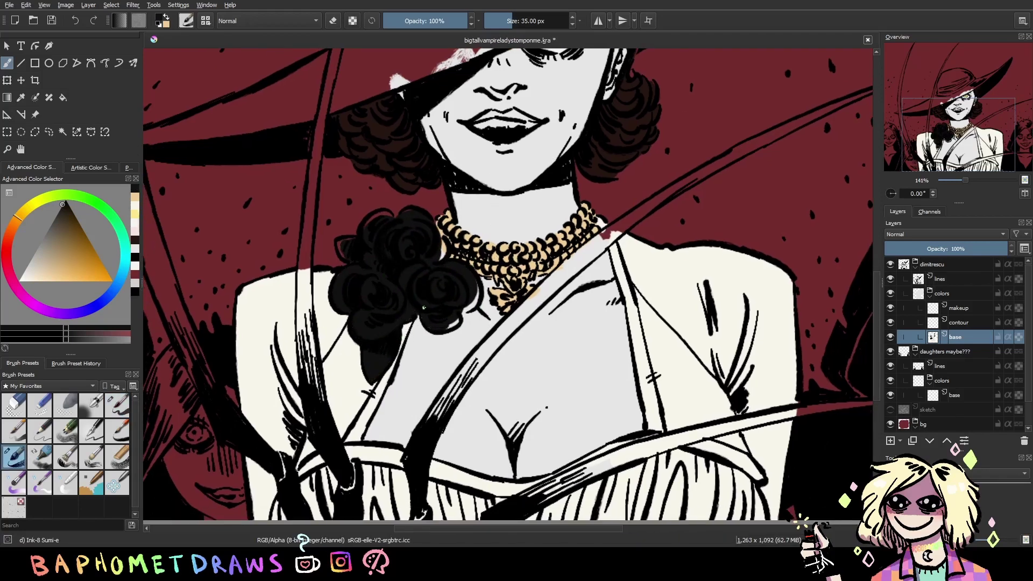
pyautogui.moveTo(455, 318); pyautogui.dragTo(479, 280)
pyautogui.moveTo(452, 245)
pyautogui.mouseDown()
pyautogui.moveTo(431, 220)
pyautogui.moveTo(410, 215)
pyautogui.moveTo(349, 240)
pyautogui.mouseUp()
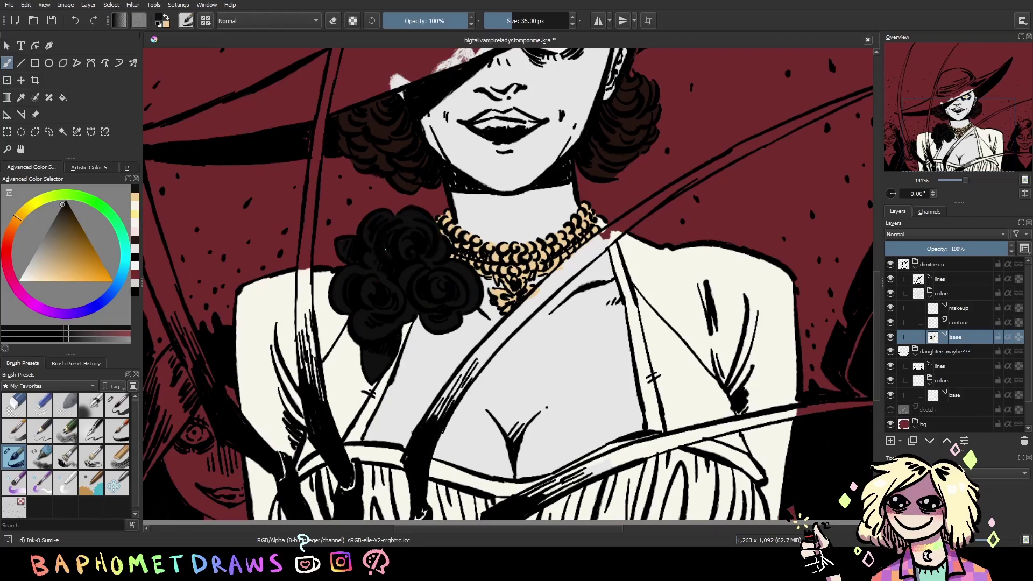
# Brush grey along the long vertical line crossing toward the hat
pyautogui.press('/')
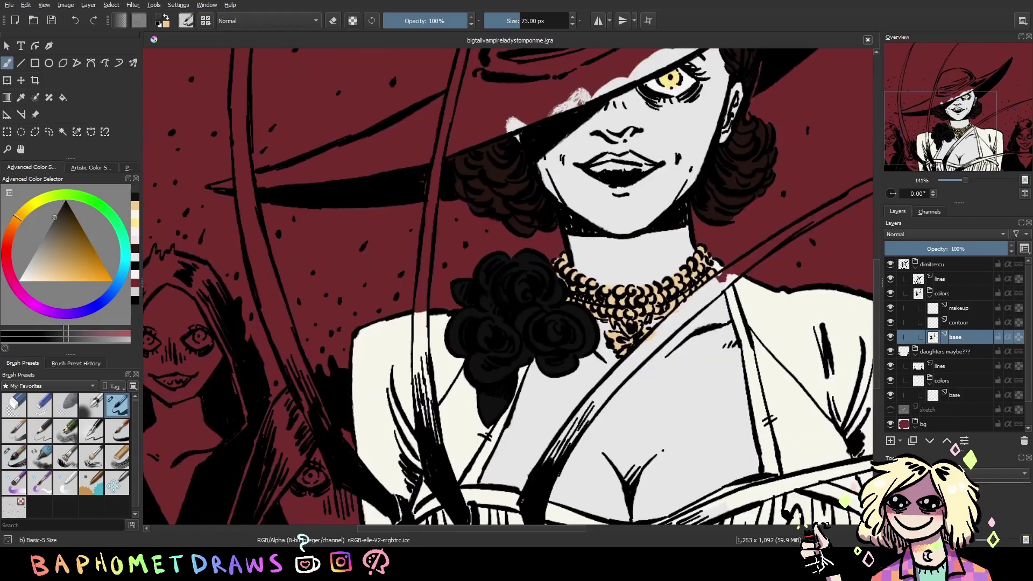
pyautogui.moveTo(416, 322); pyautogui.dragTo(433, 436)
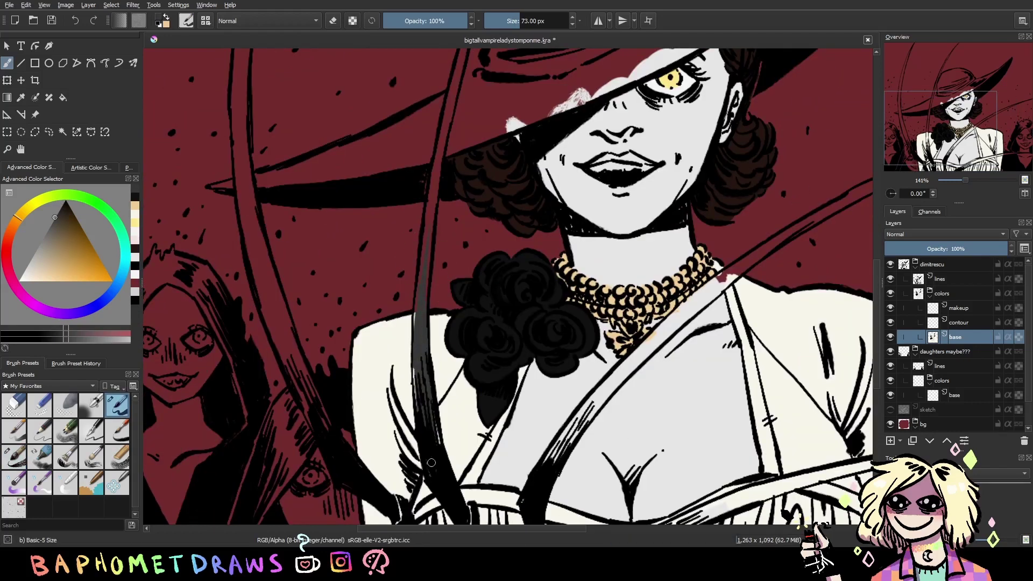
pyautogui.moveTo(548, 180); pyautogui.dragTo(535, 372)
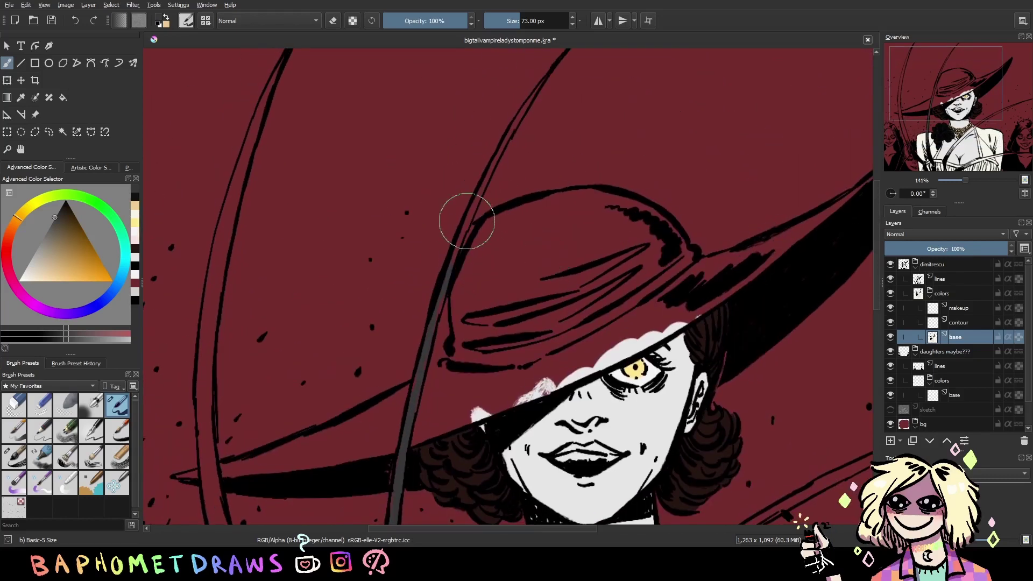
pyautogui.moveTo(490, 129); pyautogui.dragTo(468, 221)
# Zoom out and extend the dark grey stroke further down the long line
pyautogui.press('/')
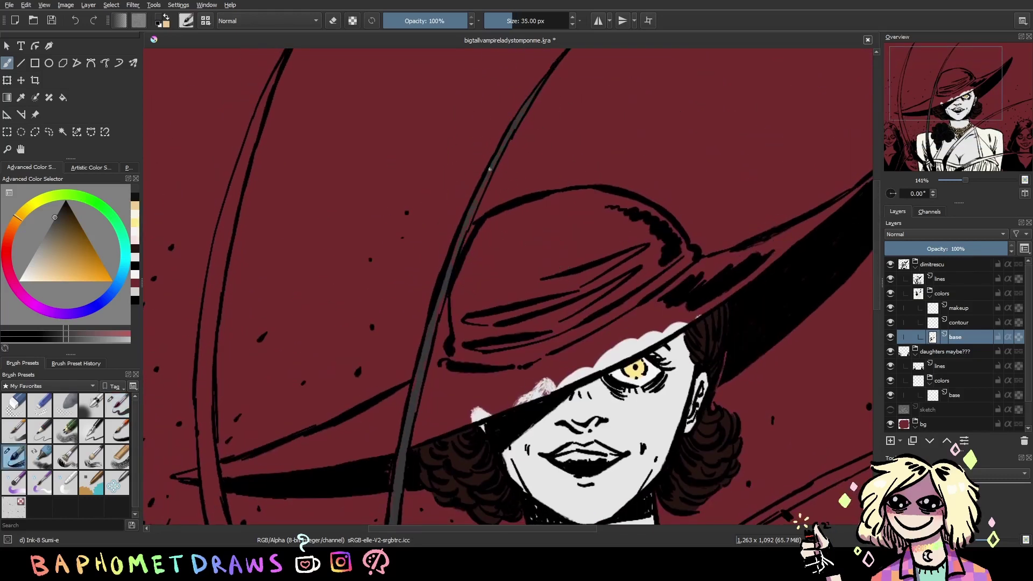
pyautogui.scroll(2, 552, 102)
pyautogui.scroll(-3, 573, 85)
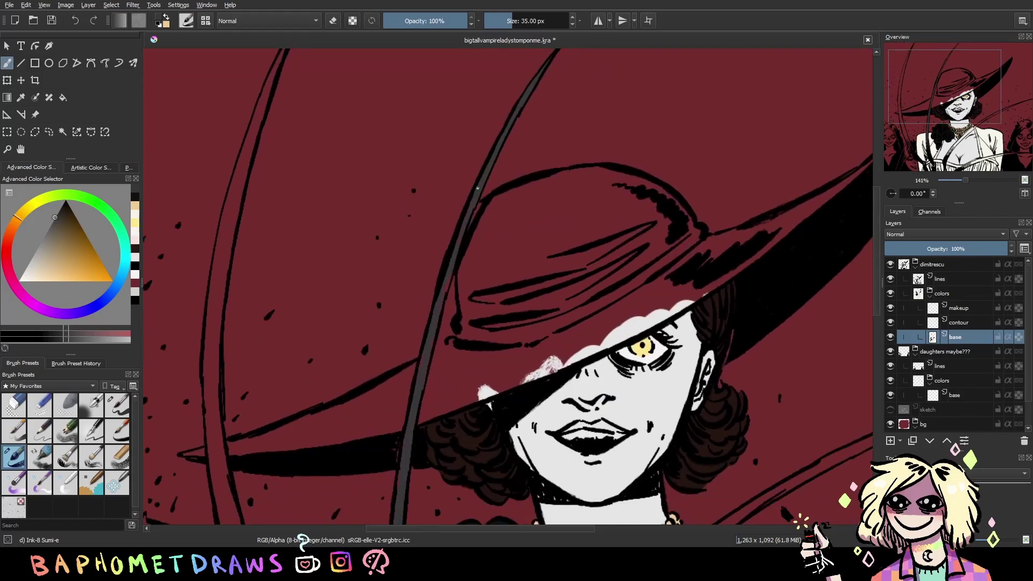
pyautogui.scroll(3, 446, 278)
pyautogui.scroll(-5, 446, 278)
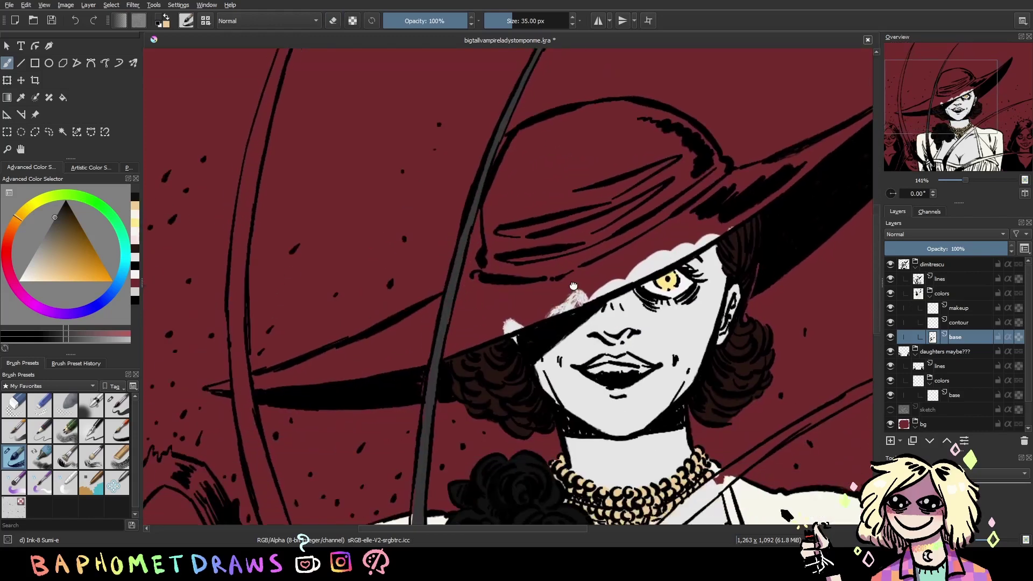
pyautogui.scroll(-3, 445, 288)
pyautogui.scroll(-3, 437, 338)
pyautogui.scroll(-1, 473, 338)
pyautogui.scroll(-3, 522, 337)
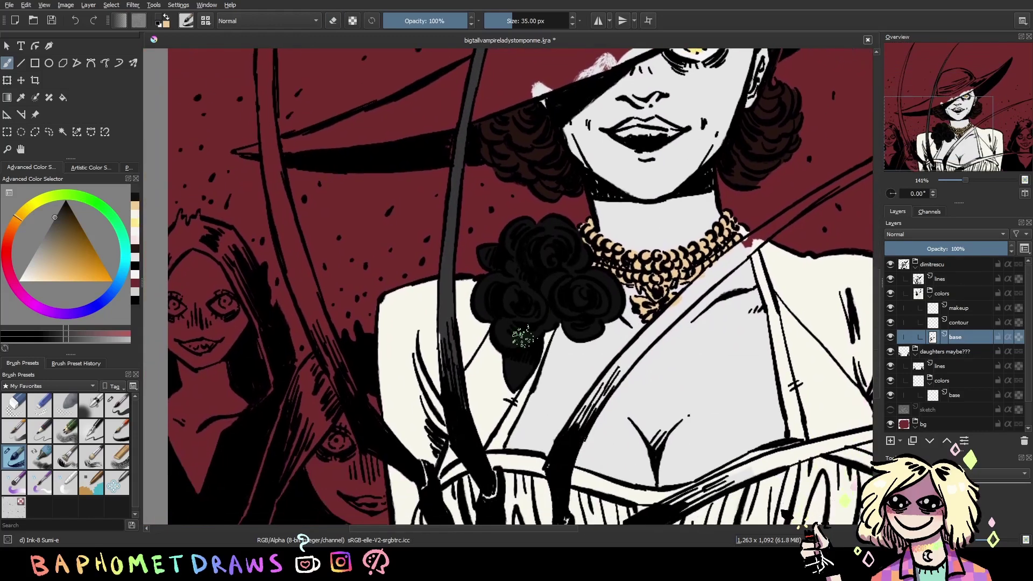
pyautogui.scroll(-2, 592, 412)
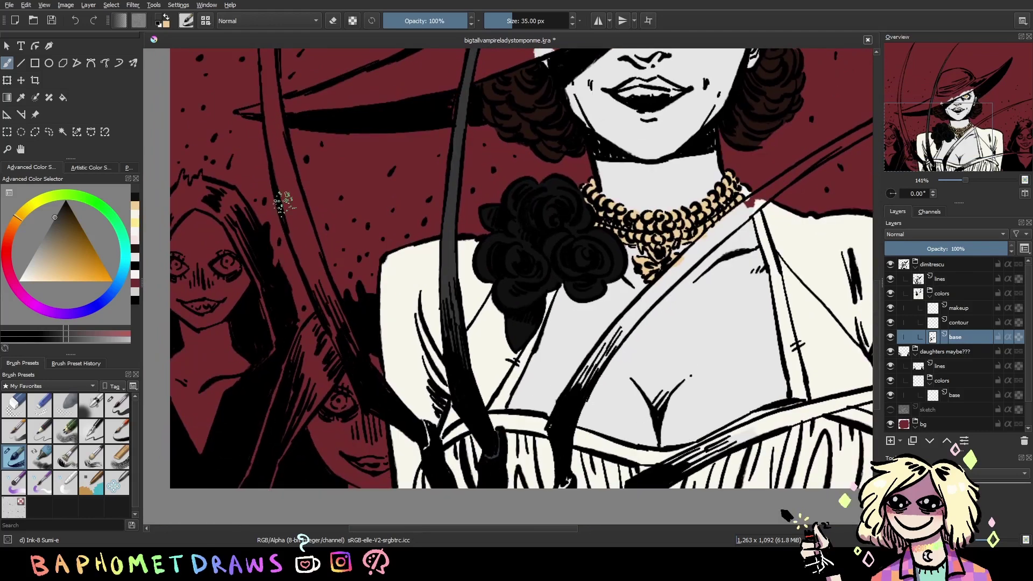
pyautogui.moveTo(318, 224); pyautogui.dragTo(325, 320)
# Paint dark grey along the diagonal claw up toward the necklace
pyautogui.scroll(8, 346, 401)
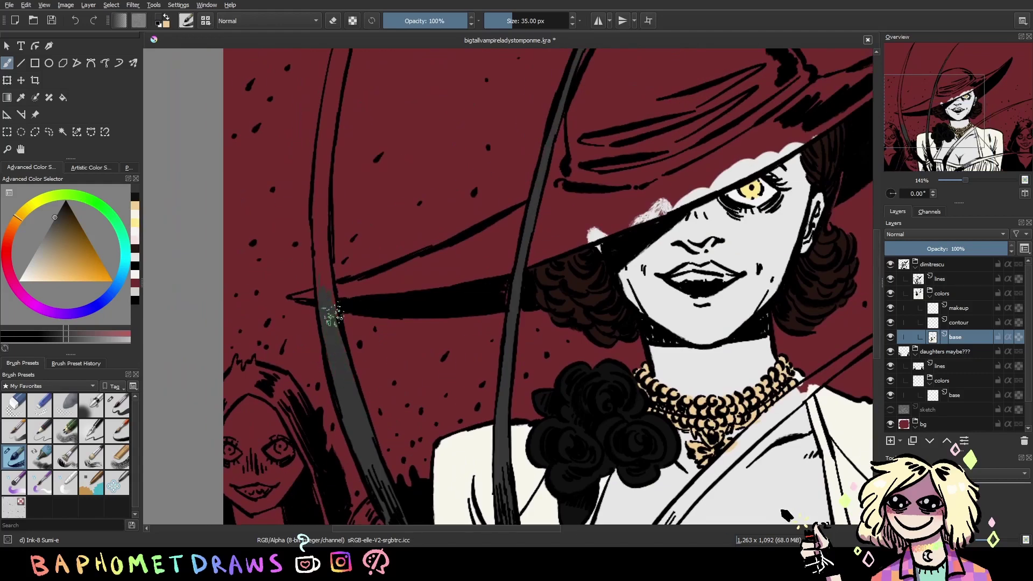
pyautogui.scroll(3, 377, 263)
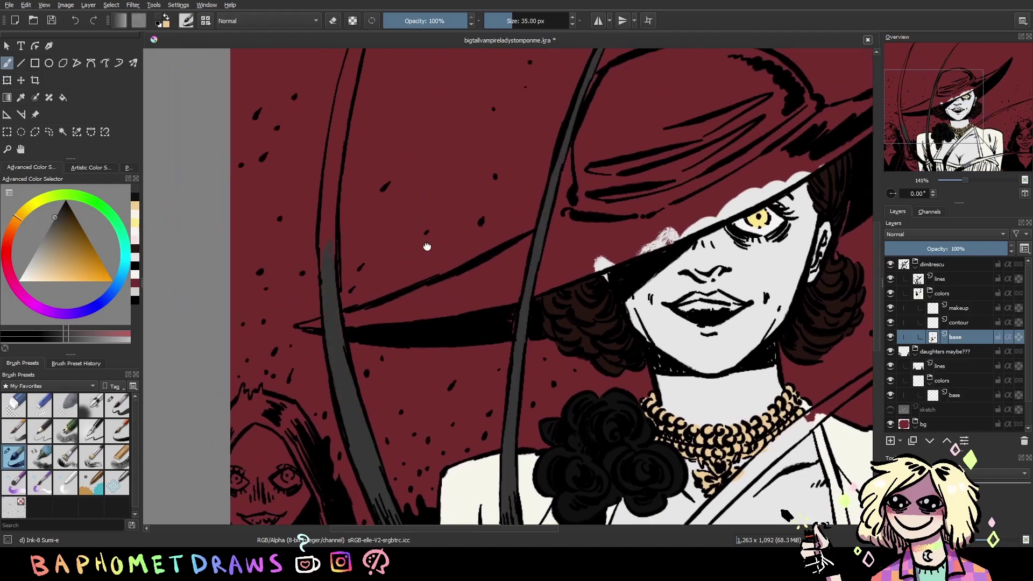
pyautogui.scroll(3, 355, 264)
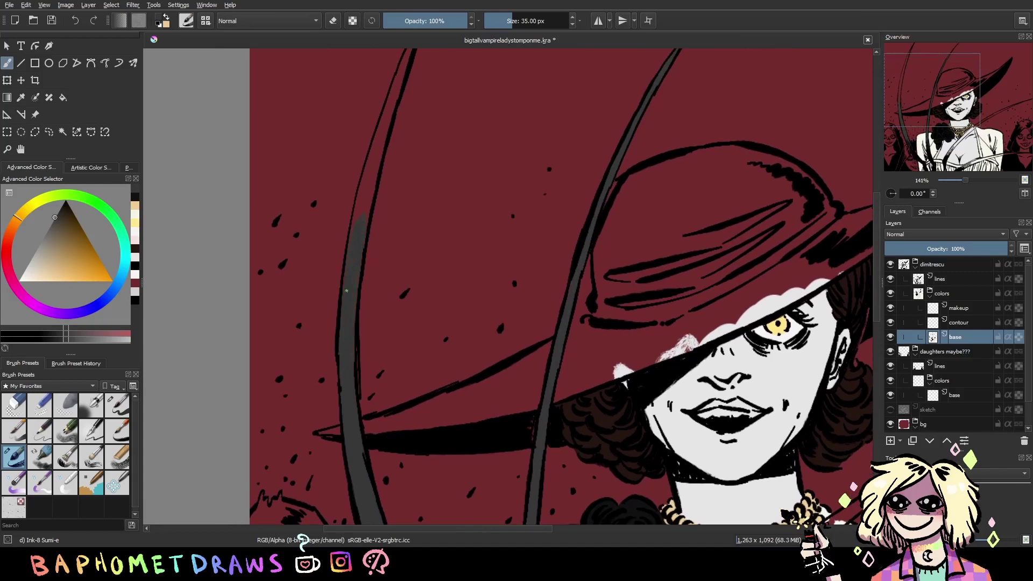
pyautogui.scroll(3, 346, 290)
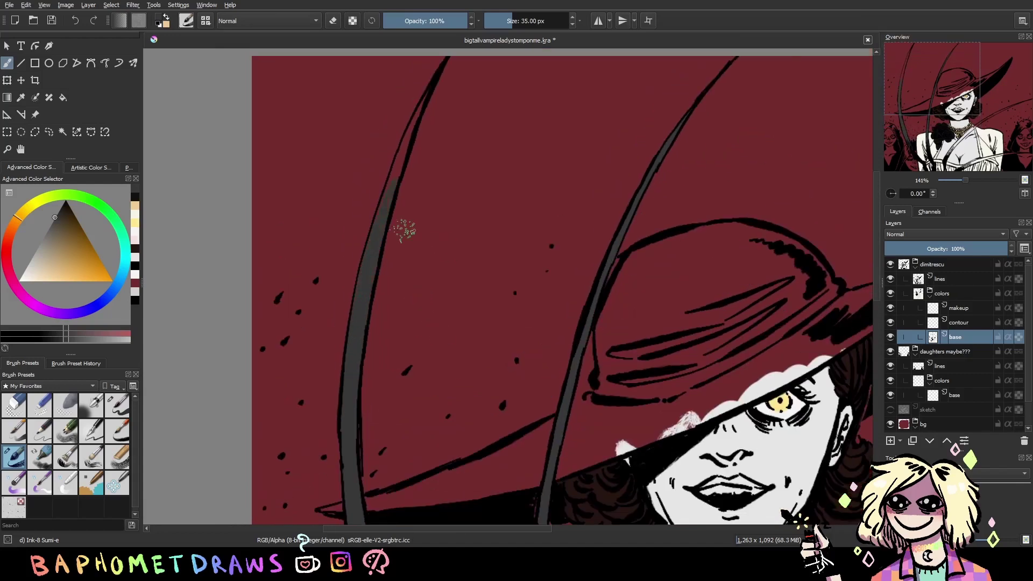
pyautogui.scroll(4, 405, 230)
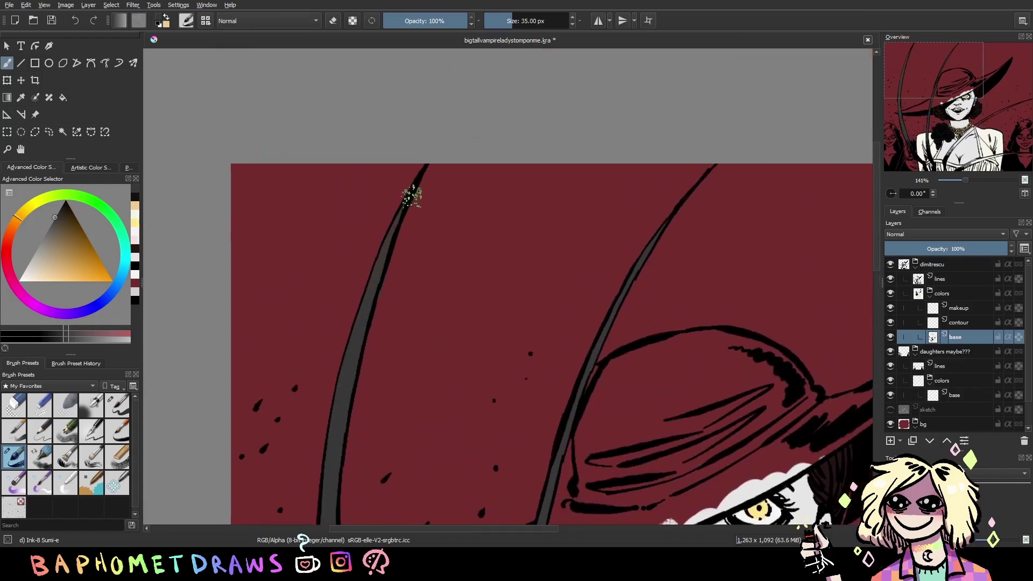
pyautogui.scroll(-1, 638, 410)
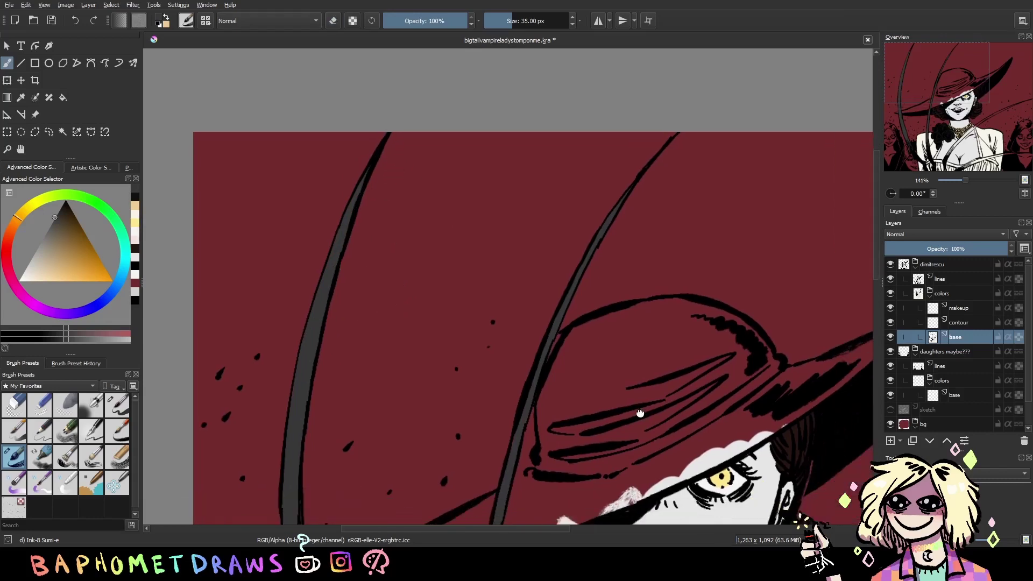
pyautogui.scroll(-15, 646, 377)
pyautogui.scroll(-4, 665, 309)
pyautogui.press('e')
pyautogui.press('e')
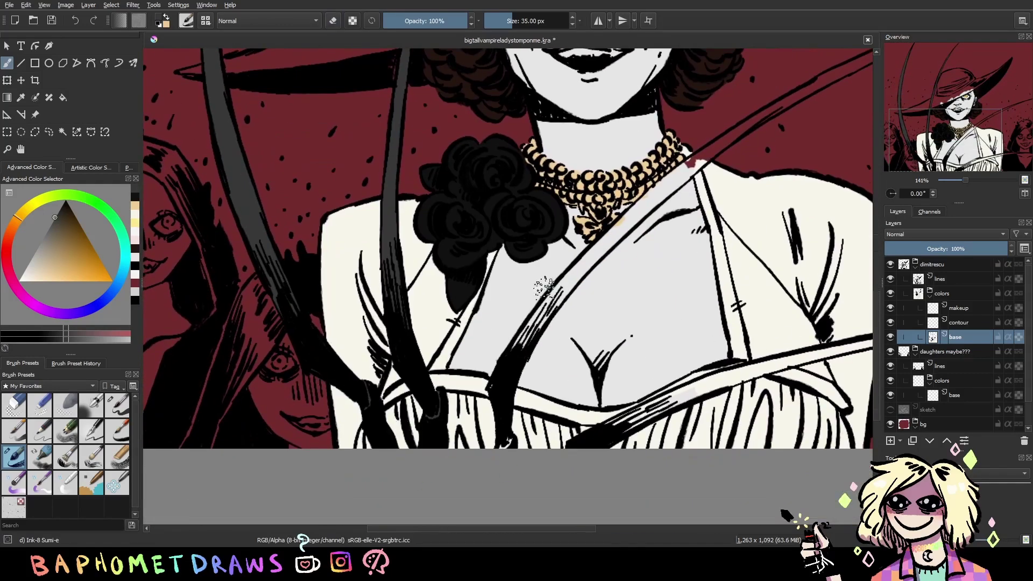
pyautogui.moveTo(519, 344); pyautogui.dragTo(598, 244)
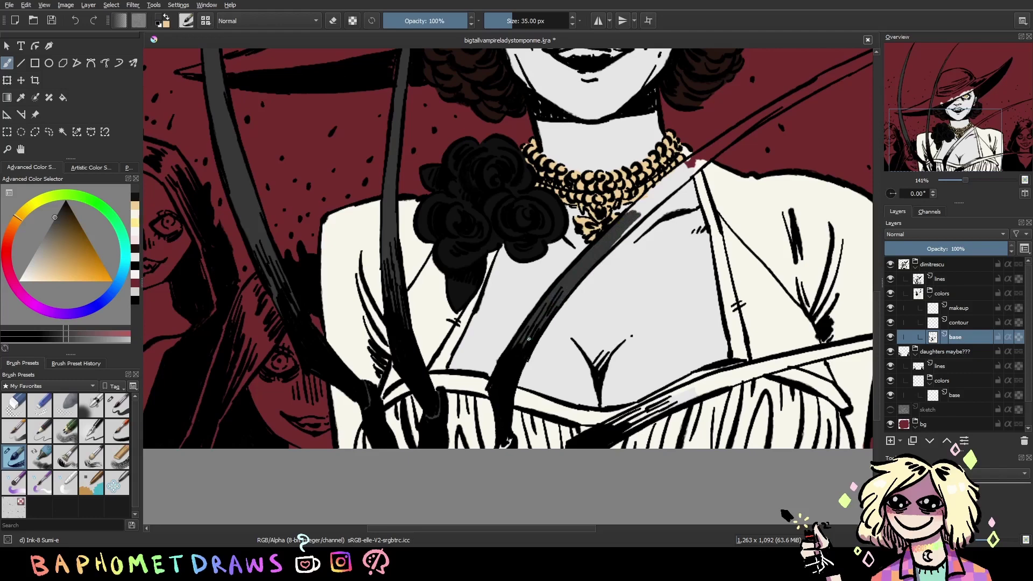
pyautogui.scroll(3, 510, 442)
pyautogui.moveTo(474, 328); pyautogui.dragTo(557, 260)
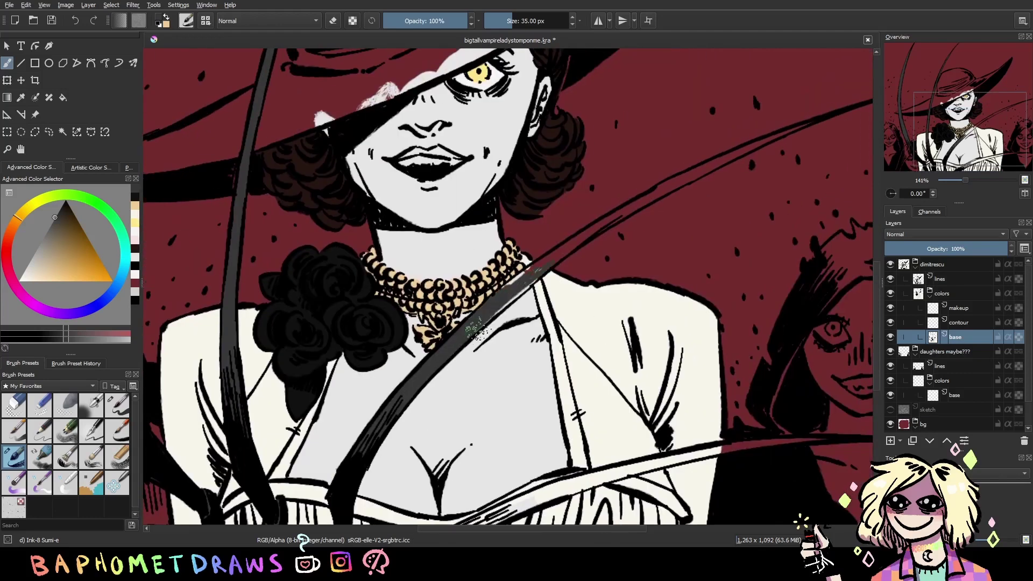
# Fill the lower bodice claw dark grey out to the right, reset canvas rotation, and save
pyautogui.scroll(3, 515, 278)
pyautogui.hscroll(4, 535, 263)
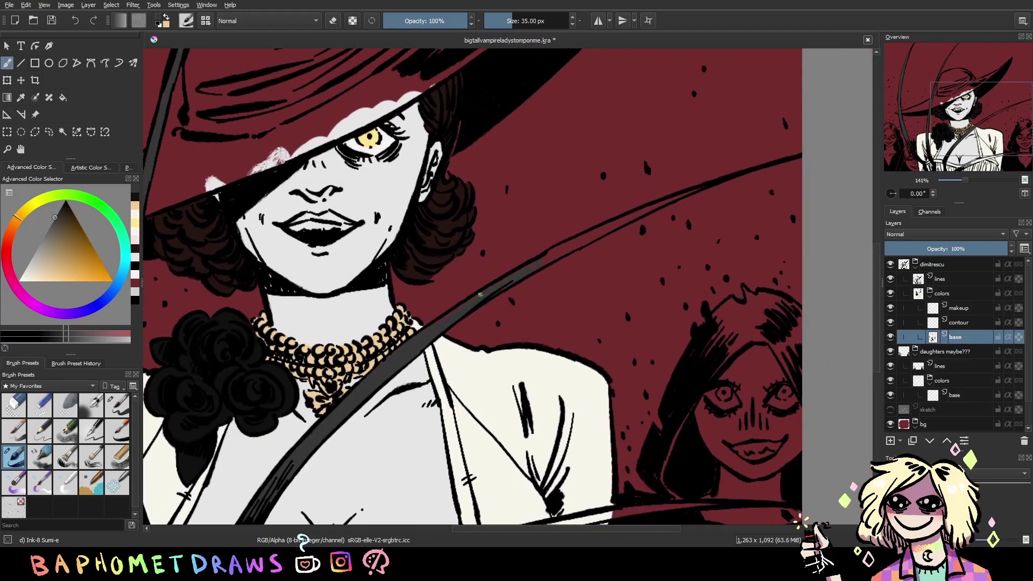
pyautogui.scroll(3, 672, 253)
pyautogui.hscroll(4, 645, 253)
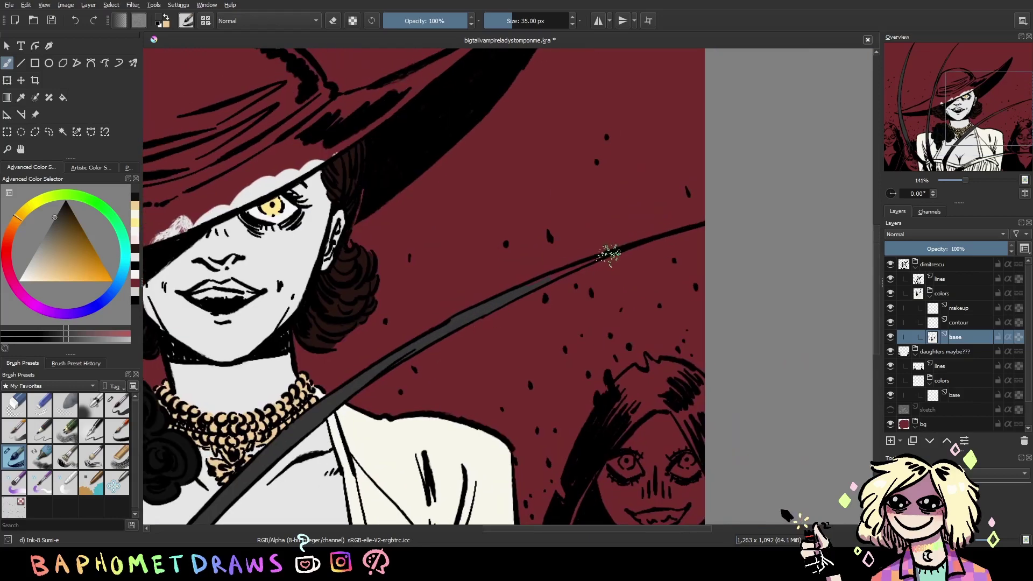
pyautogui.moveTo(663, 445); pyautogui.dragTo(814, 216)
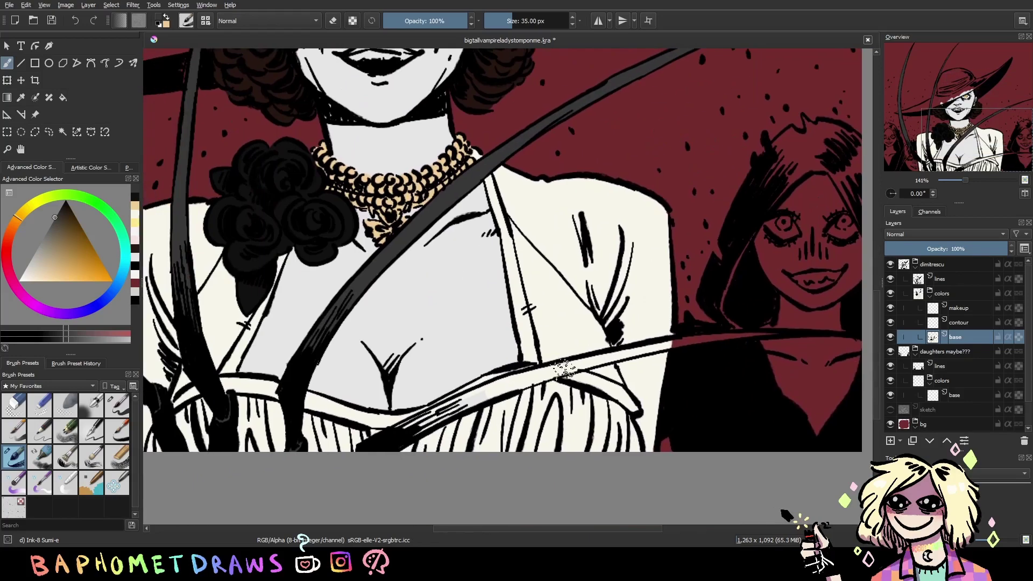
pyautogui.moveTo(568, 370); pyautogui.dragTo(443, 403)
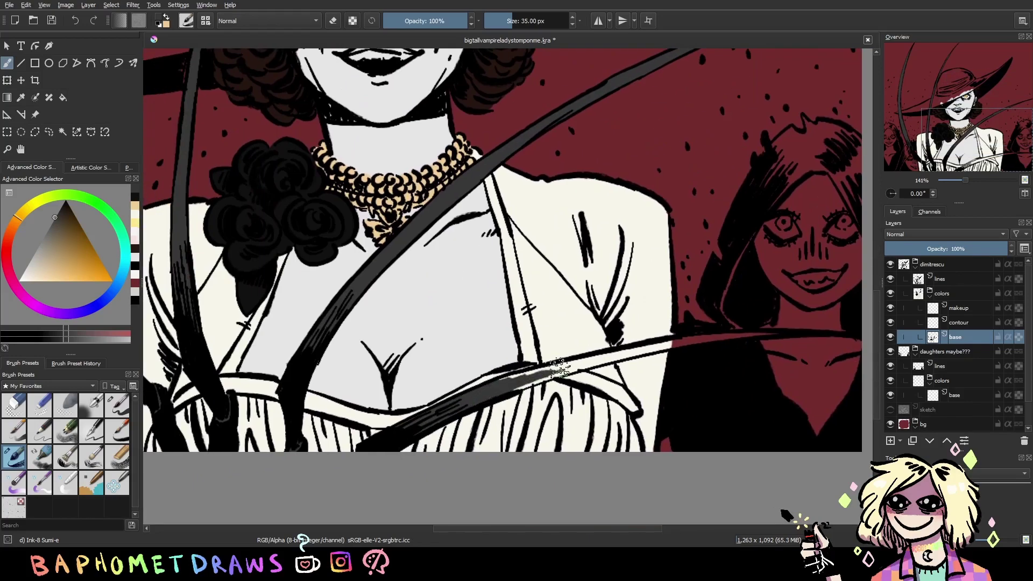
pyautogui.moveTo(560, 368)
pyautogui.mouseDown()
pyautogui.moveTo(514, 379)
pyautogui.moveTo(670, 341)
pyautogui.mouseUp()
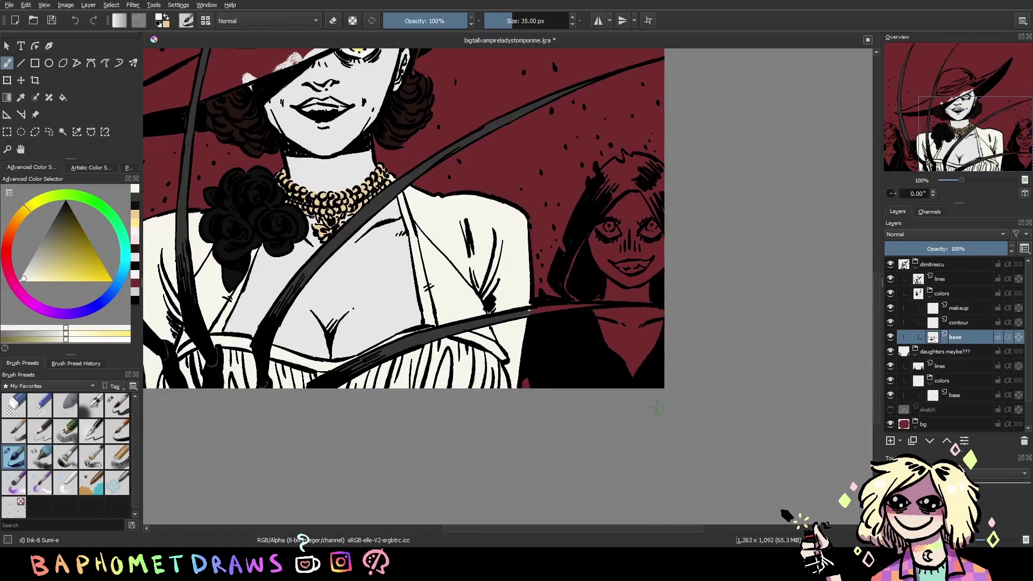
pyautogui.moveTo(761, 358); pyautogui.dragTo(575, 269)
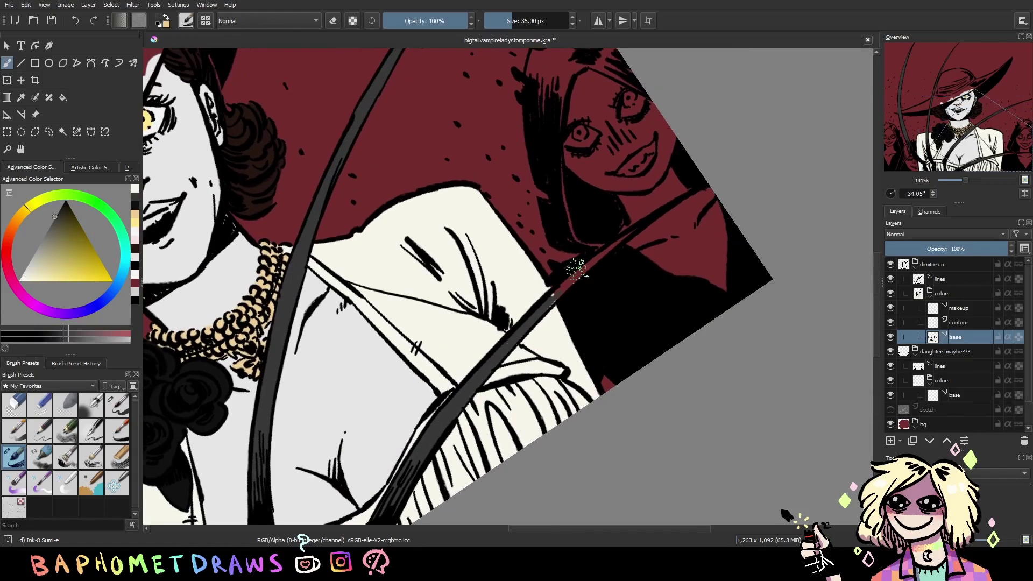
pyautogui.press('5')
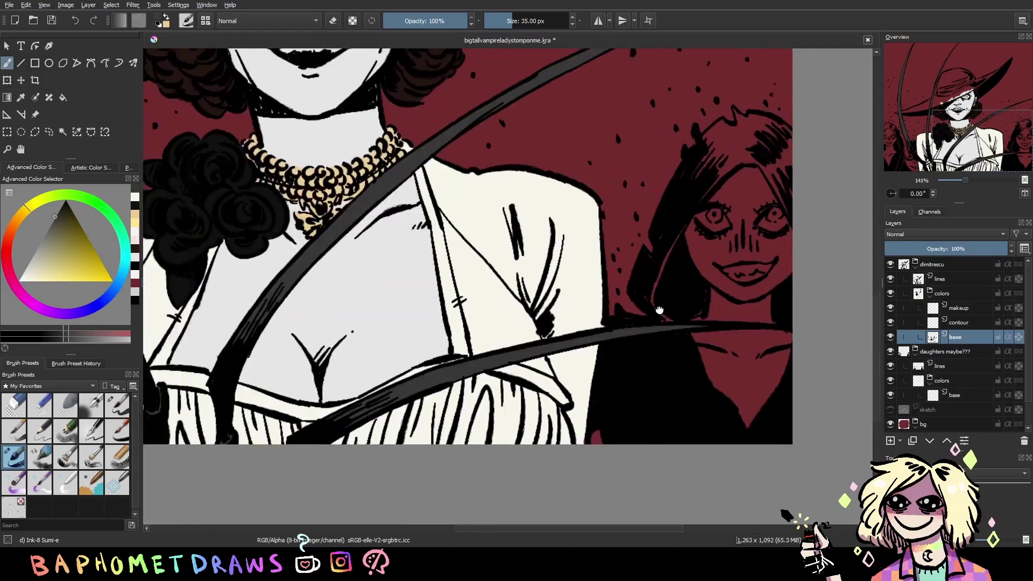
pyautogui.hotkey('ctrl', 's')
# Paint the hat crown dark grey with the broad Basic-5 brush and save
pyautogui.click(58, 211)
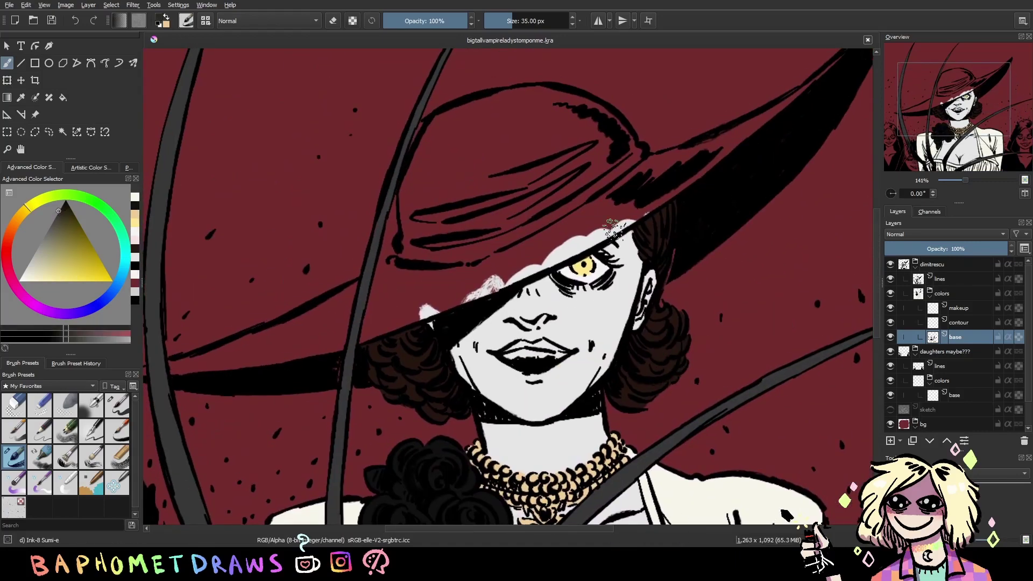
pyautogui.click(117, 405)
pyautogui.moveTo(537, 236)
pyautogui.mouseDown()
pyautogui.moveTo(535, 125)
pyautogui.moveTo(461, 120)
pyautogui.mouseUp()
pyautogui.moveTo(420, 258)
pyautogui.mouseDown()
pyautogui.moveTo(466, 119)
pyautogui.moveTo(572, 108)
pyautogui.moveTo(652, 173)
pyautogui.moveTo(655, 236)
pyautogui.mouseUp()
pyautogui.hotkey('ctrl', 's')
# Fill the lower hat brim and its tip with dark grey
pyautogui.moveTo(393, 295)
pyautogui.mouseDown()
pyautogui.moveTo(509, 269)
pyautogui.moveTo(753, 111)
pyautogui.moveTo(640, 183)
pyautogui.moveTo(769, 116)
pyautogui.moveTo(690, 248)
pyautogui.moveTo(610, 320)
pyautogui.mouseUp()
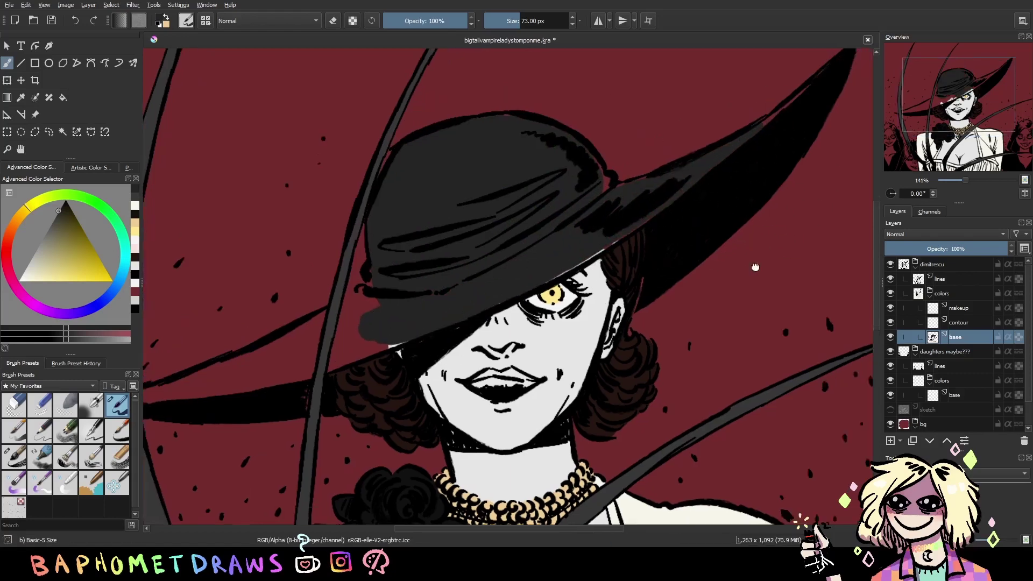
pyautogui.moveTo(347, 333)
pyautogui.mouseDown()
pyautogui.moveTo(586, 200)
pyautogui.moveTo(562, 239)
pyautogui.moveTo(608, 264)
pyautogui.mouseUp()
pyautogui.moveTo(532, 223); pyautogui.dragTo(538, 269)
pyautogui.moveTo(543, 228)
pyautogui.mouseDown()
pyautogui.moveTo(675, 228)
pyautogui.moveTo(689, 255)
pyautogui.moveTo(508, 272)
pyautogui.mouseUp()
# Touch up the hat brim edge with the Ink-8 Sumi-e brush, then undo it
pyautogui.press('/')
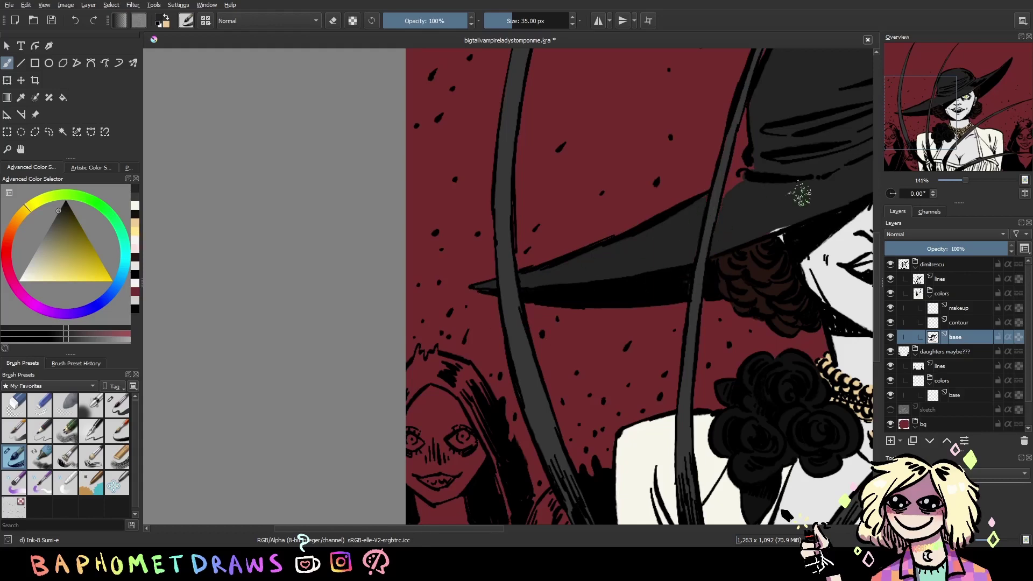
pyautogui.moveTo(797, 194); pyautogui.dragTo(683, 296)
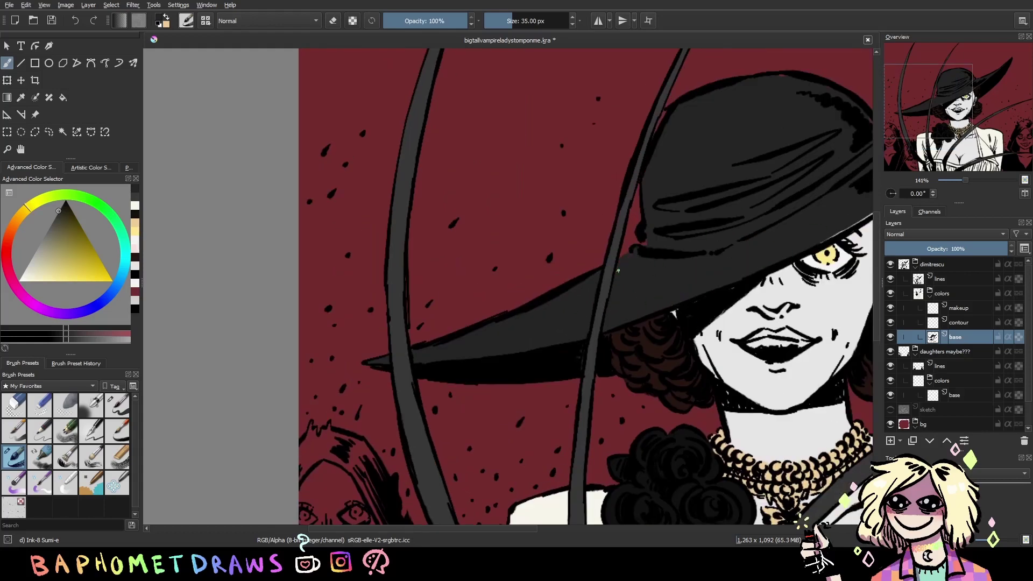
pyautogui.moveTo(787, 223); pyautogui.dragTo(515, 282)
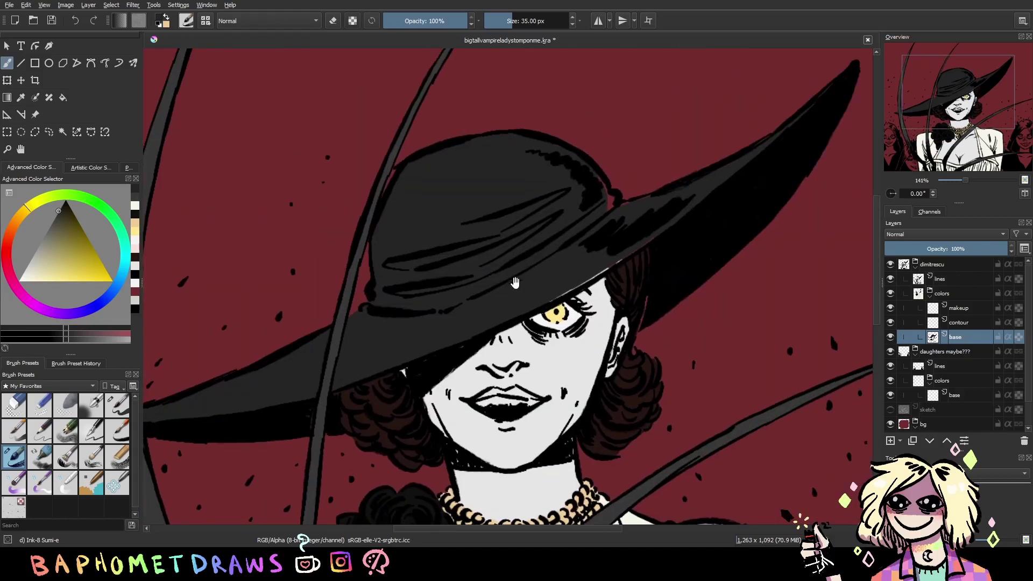
pyautogui.moveTo(610, 207); pyautogui.dragTo(664, 199)
pyautogui.hotkey('ctrl', 'z')
pyautogui.hotkey('ctrl', 'z')
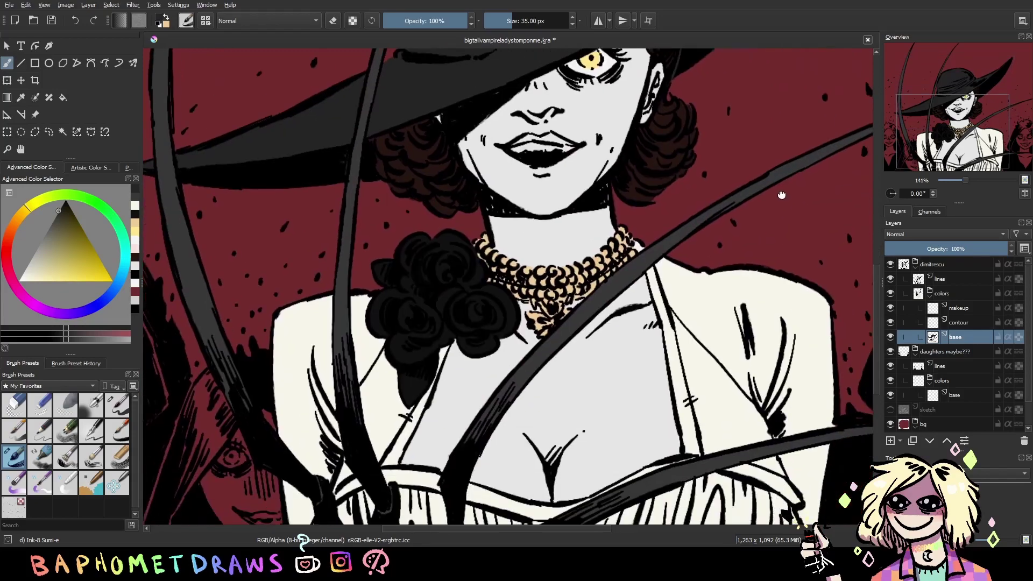
# Try a near-white stroke near the lips, undo it, and select the contour layer
pyautogui.scroll(3, 737, 366)
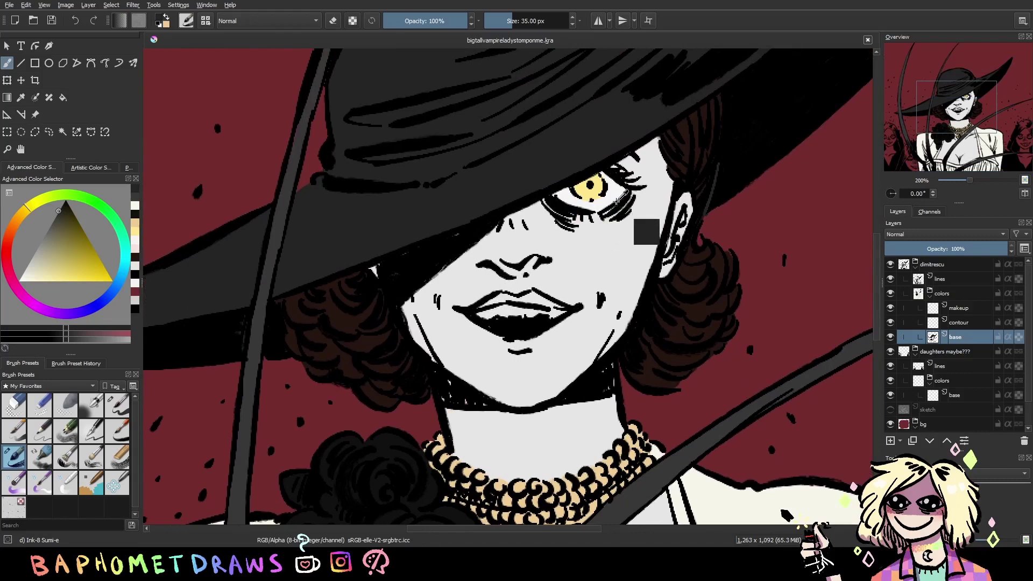
pyautogui.keyDown('ctrl'); pyautogui.click(645, 231); pyautogui.keyUp('ctrl')
pyautogui.moveTo(495, 314); pyautogui.dragTo(538, 315)
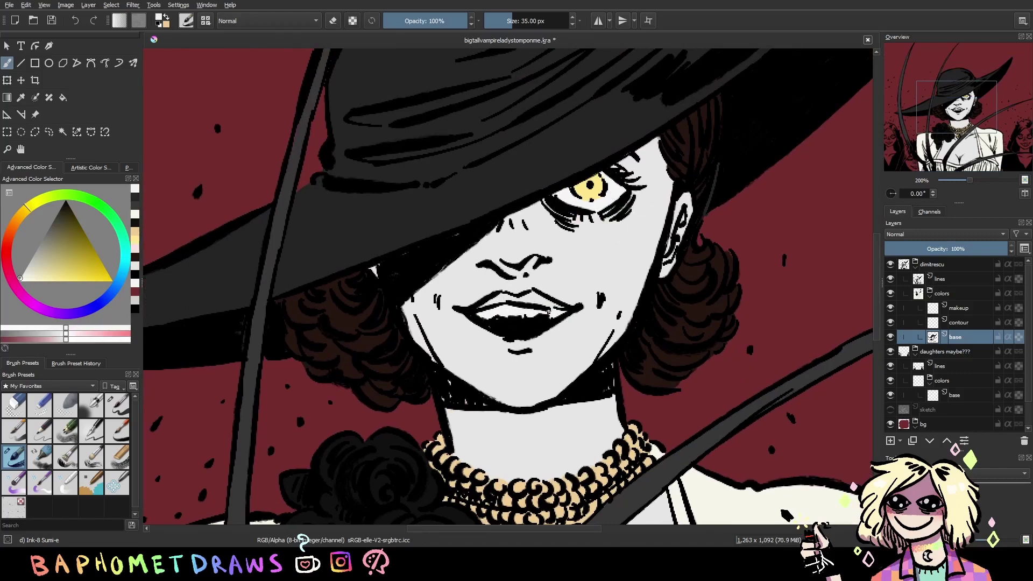
pyautogui.hotkey('ctrl', 'z')
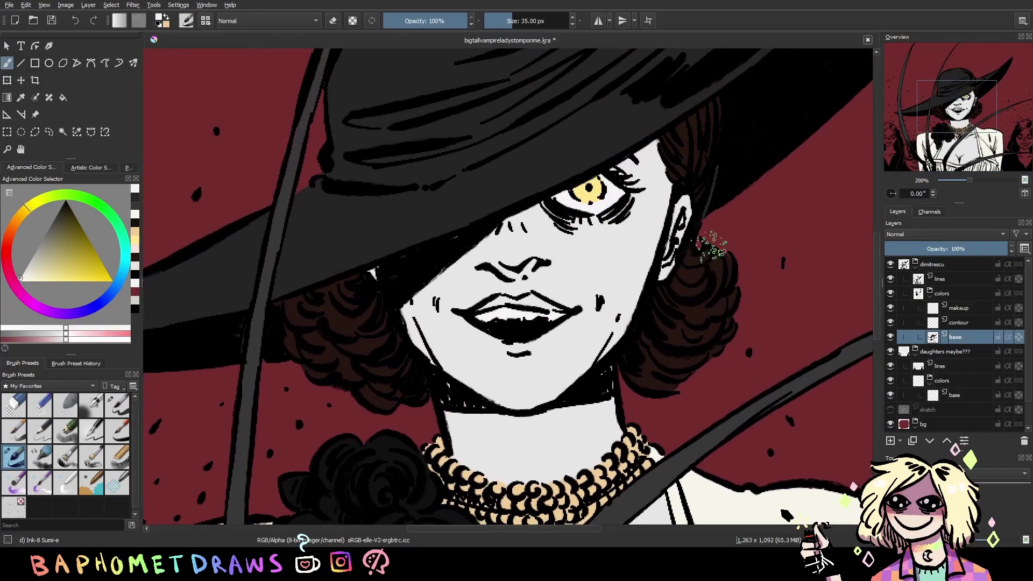
pyautogui.click(959, 322)
pyautogui.moveTo(707, 326); pyautogui.dragTo(706, 348)
# Lightly shade the cheek with the Pencil-6 Quick Shade brush
pyautogui.press('2')
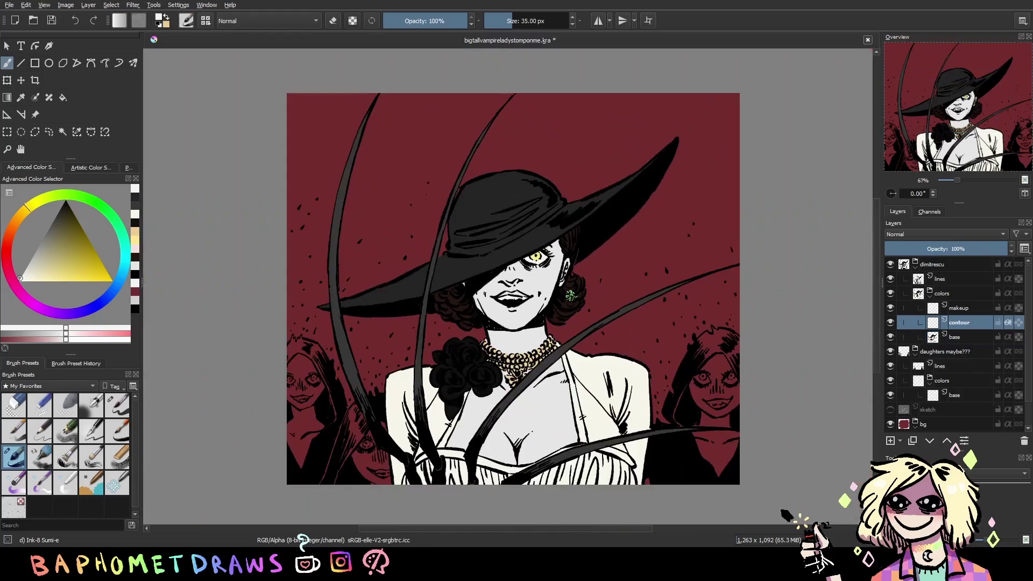
pyautogui.hotkey('ctrl', 's')
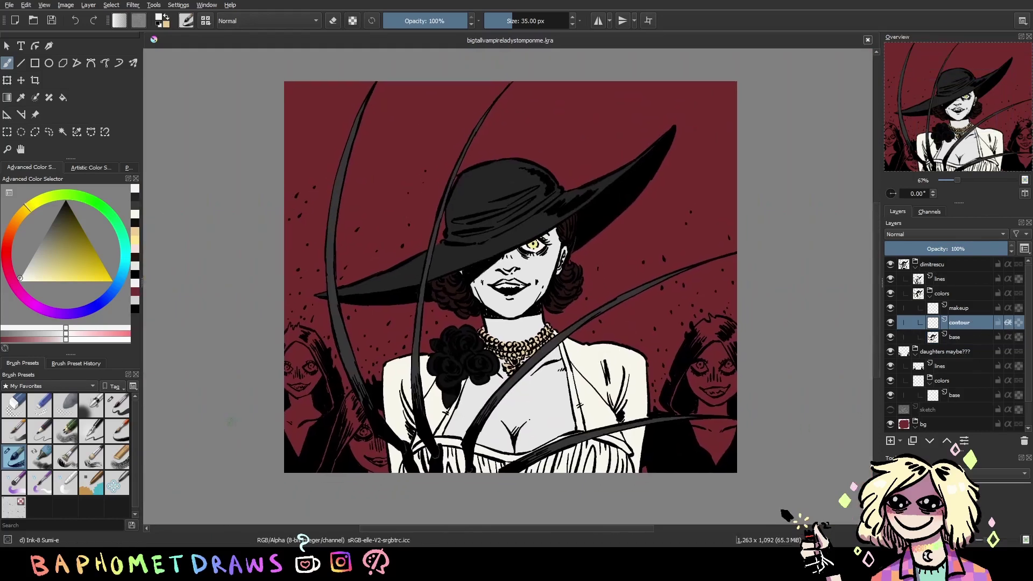
pyautogui.press('1')
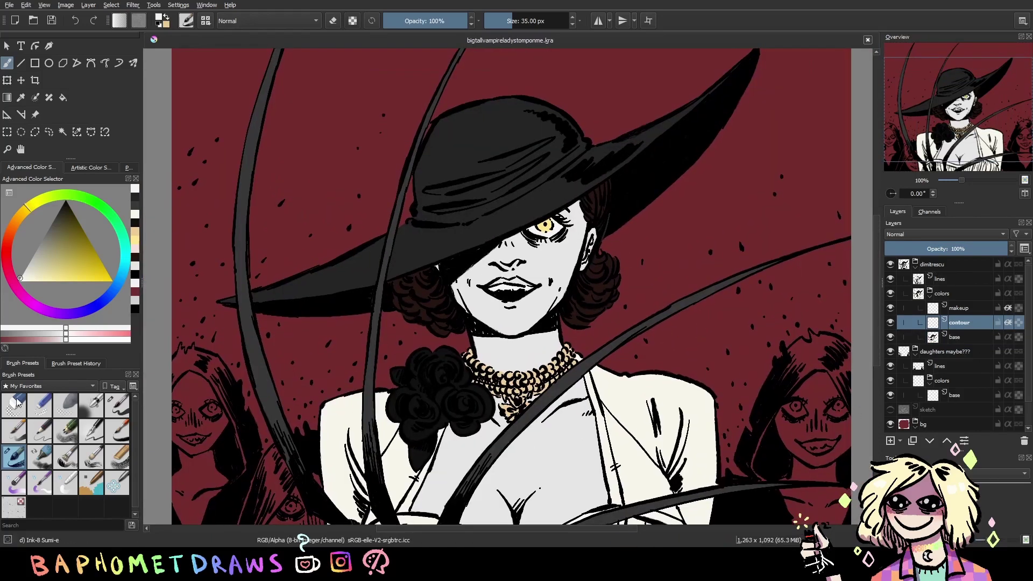
pyautogui.click(66, 431)
pyautogui.press('+')
pyautogui.moveTo(649, 256); pyautogui.dragTo(647, 272)
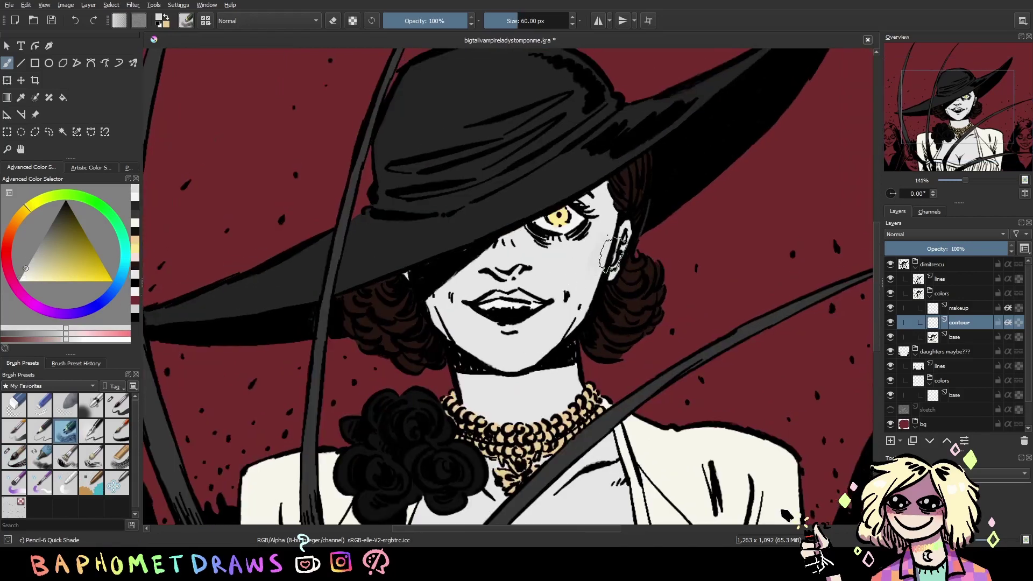
pyautogui.moveTo(598, 242); pyautogui.dragTo(584, 277)
# Shade near the ear, along the cheek and jaw, under the lip, and by the eye
pyautogui.press('k')
pyautogui.press('k')
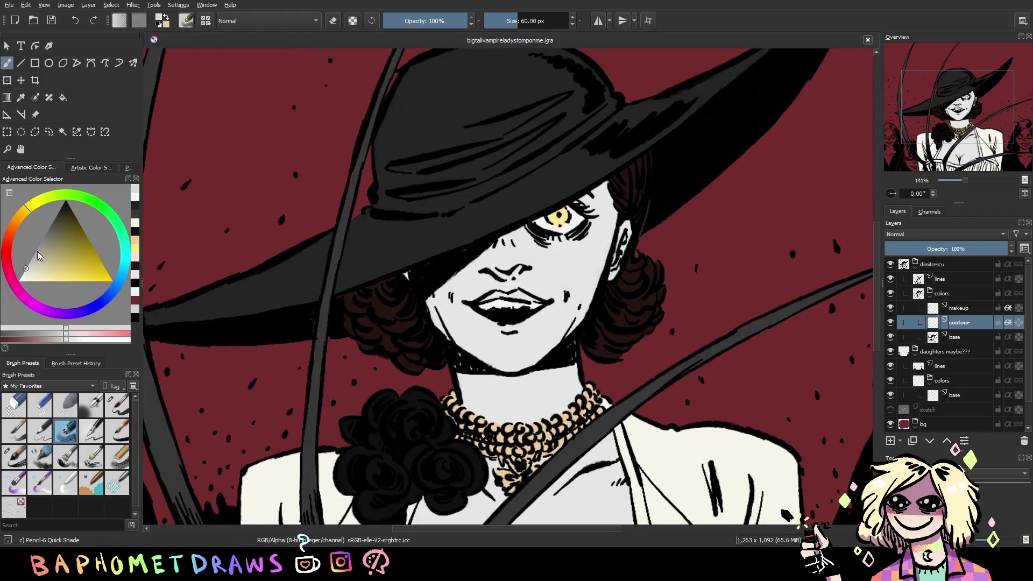
pyautogui.press('[')
pyautogui.moveTo(597, 269)
pyautogui.mouseDown()
pyautogui.moveTo(617, 234)
pyautogui.moveTo(580, 322)
pyautogui.mouseUp()
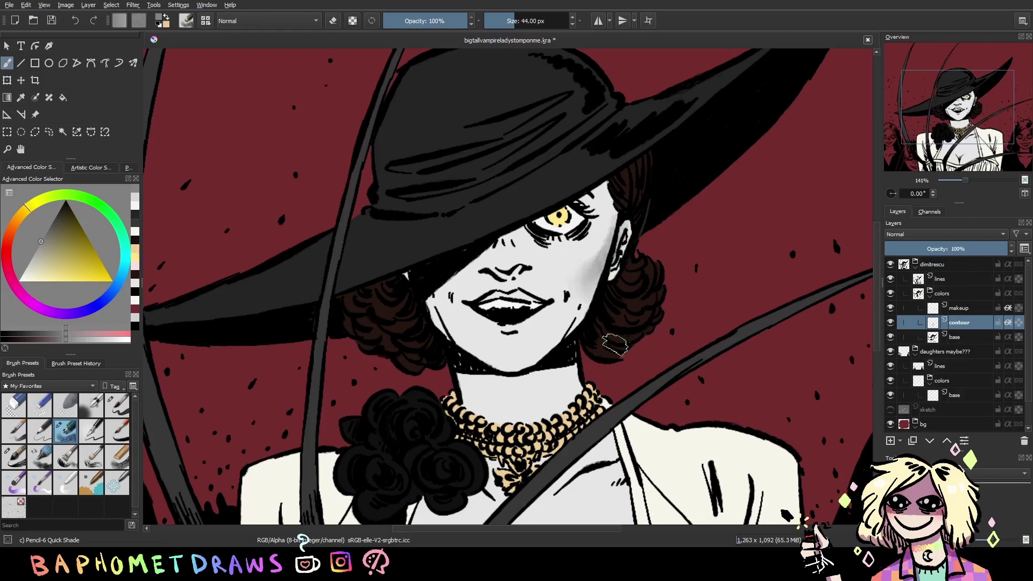
pyautogui.moveTo(436, 282); pyautogui.dragTo(438, 330)
pyautogui.press('[')
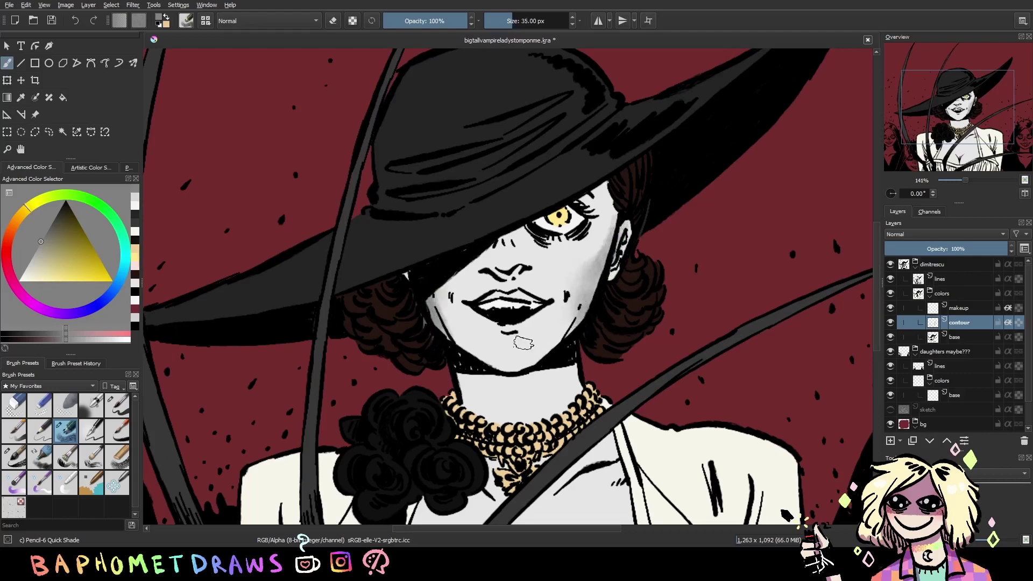
pyautogui.moveTo(500, 338); pyautogui.dragTo(532, 343)
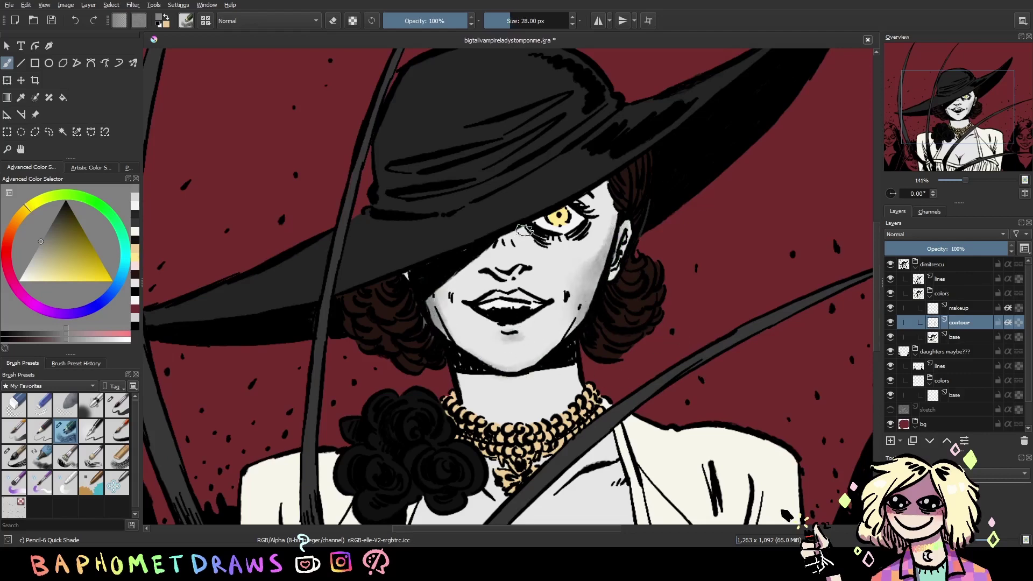
pyautogui.moveTo(603, 183); pyautogui.dragTo(607, 216)
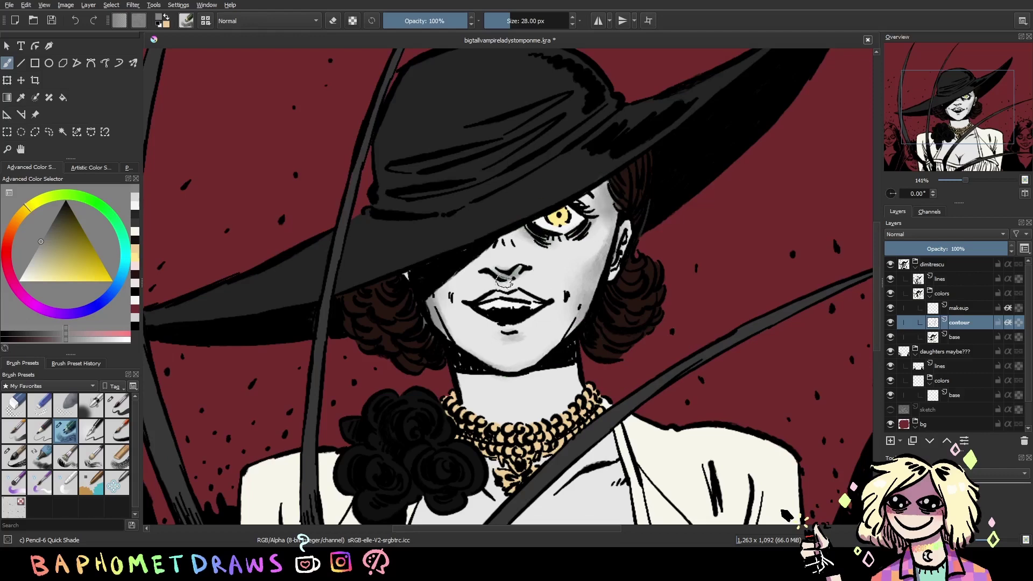
pyautogui.hotkey('ctrl', 's')
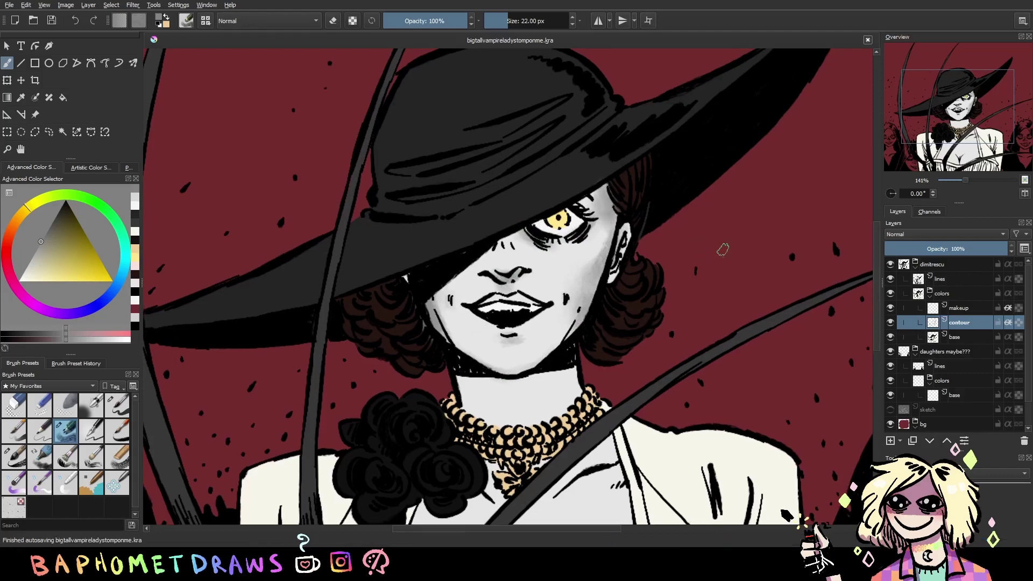
# Shade the cleavage and collarbone grey, then erase excess shading beside the cleavage
pyautogui.scroll(-5, 567, 278)
pyautogui.moveTo(500, 433); pyautogui.dragTo(522, 471)
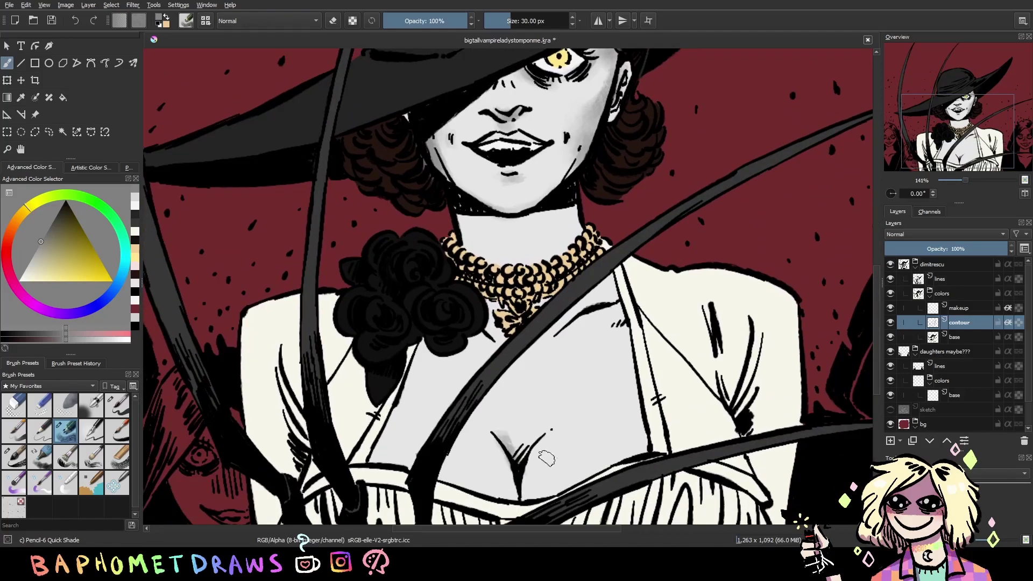
pyautogui.moveTo(549, 424); pyautogui.dragTo(511, 473)
pyautogui.press('[')
pyautogui.press('[')
pyautogui.moveTo(627, 315); pyautogui.dragTo(608, 337)
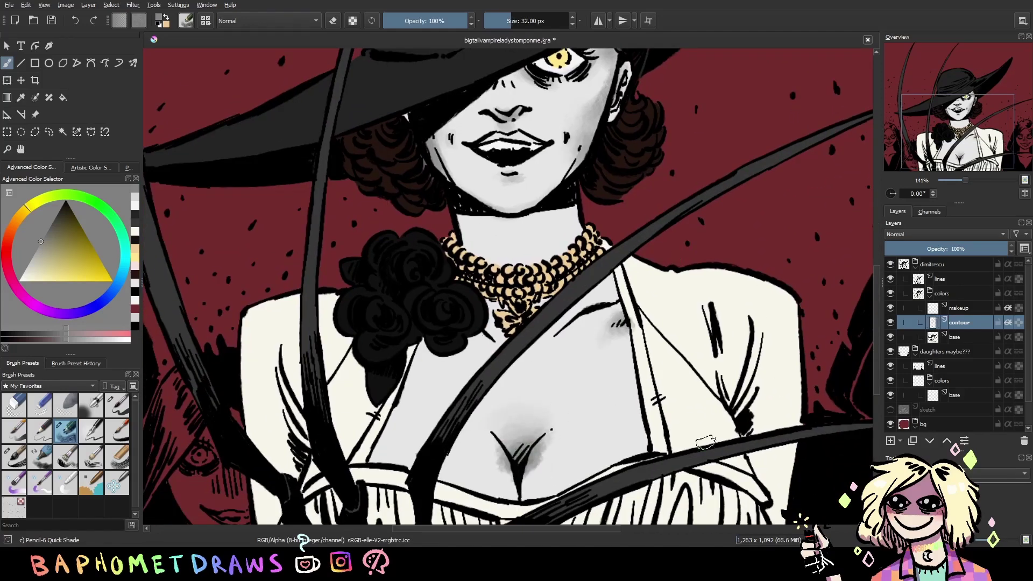
pyautogui.press('e')
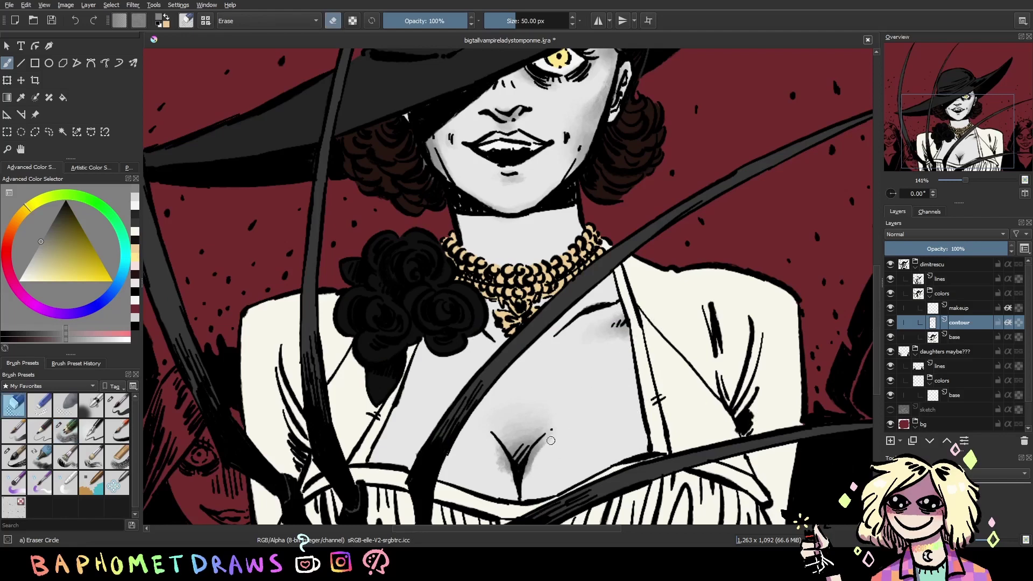
pyautogui.moveTo(551, 440); pyautogui.dragTo(554, 426)
pyautogui.moveTo(503, 451); pyautogui.dragTo(513, 489)
# Select the Eraser Circle brush, bring the face and hat into view, and save
pyautogui.click(14, 455)
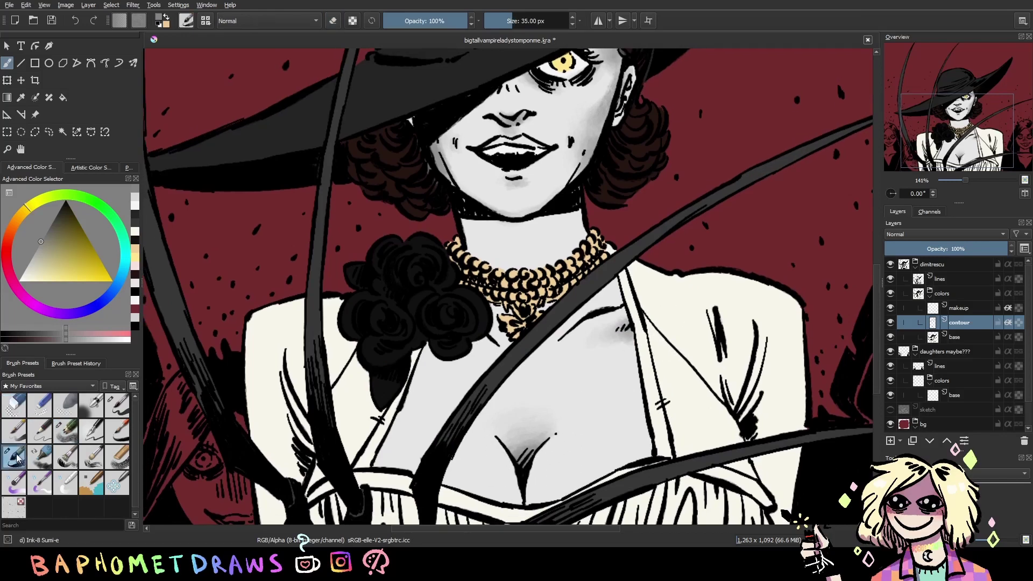
pyautogui.click(66, 431)
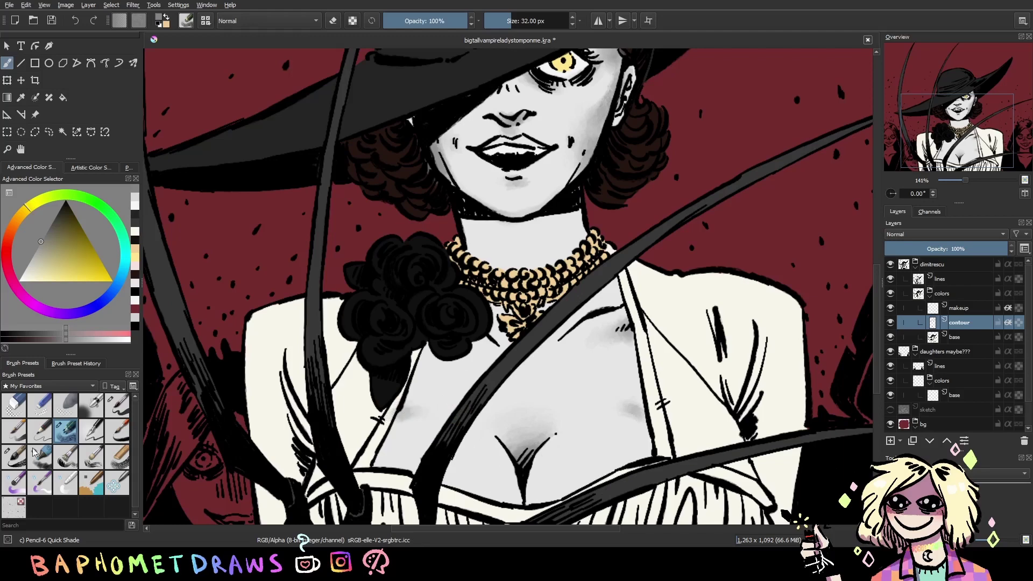
pyautogui.click(13, 403)
pyautogui.moveTo(413, 133); pyautogui.dragTo(435, 254)
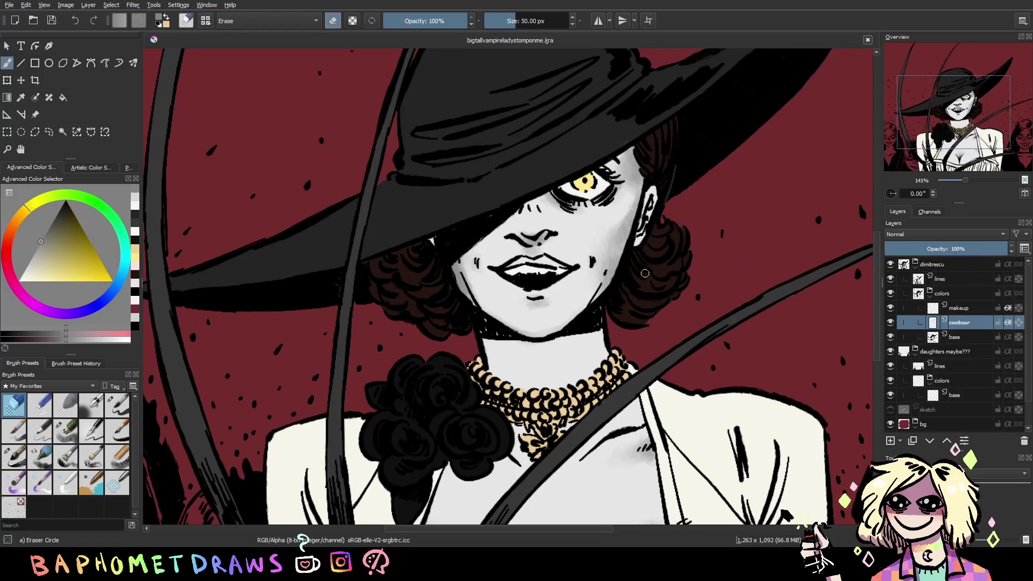
pyautogui.scroll(1, 591, 274)
pyautogui.hotkey('ctrl', 's')
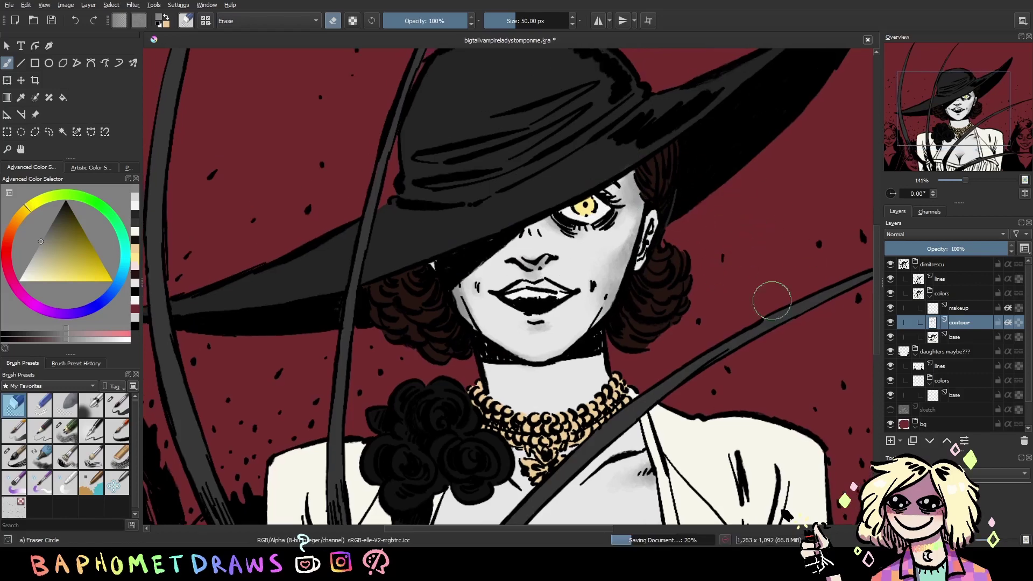
# Add faint cheek shading and shade the face under the hat brim
pyautogui.click(65, 430)
pyautogui.moveTo(557, 246); pyautogui.dragTo(567, 254)
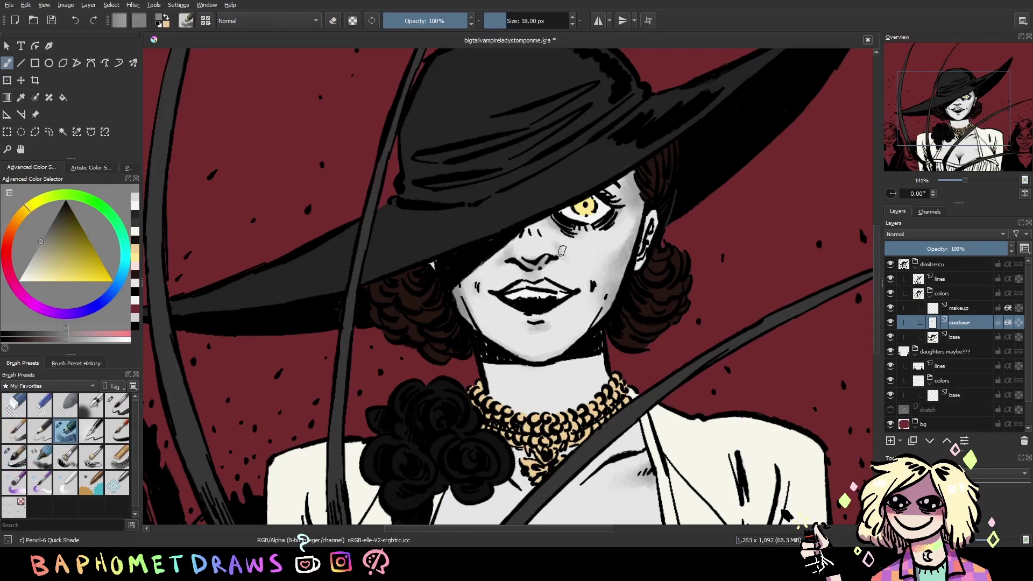
pyautogui.hotkey('ctrl', 's')
pyautogui.press(']')
pyautogui.press(']')
pyautogui.press(']')
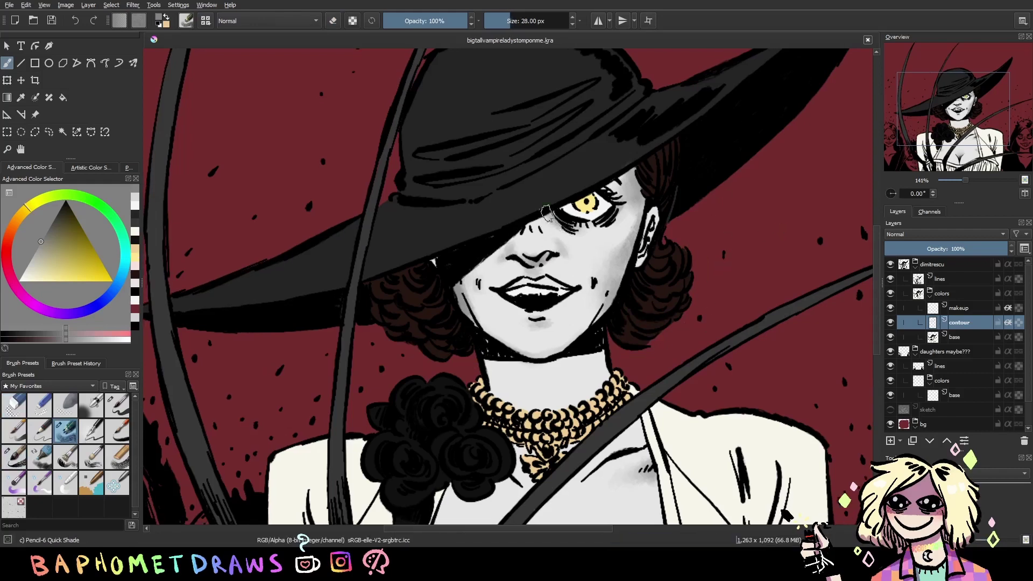
pyautogui.moveTo(546, 212); pyautogui.dragTo(551, 247)
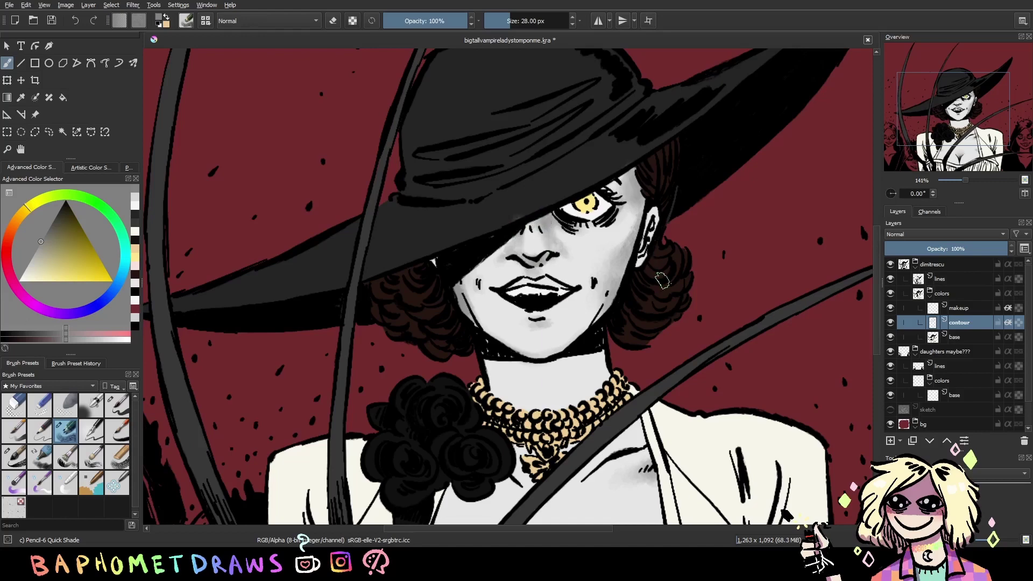
# Select the round eraser, save, and move to the makeup layer with a red hue
pyautogui.press('e')
pyautogui.press('e')
pyautogui.click(11, 414)
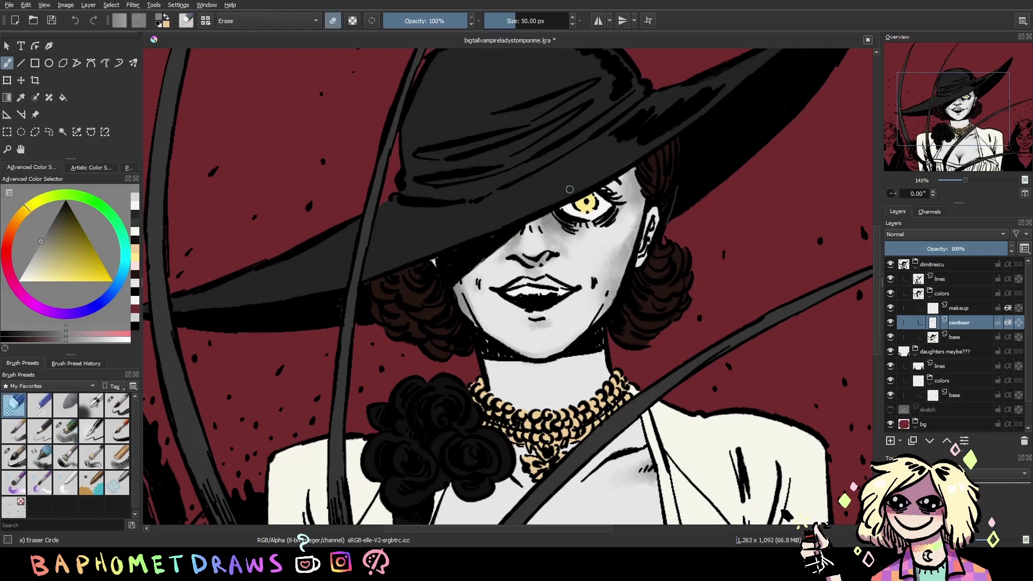
pyautogui.hotkey('ctrl', 's')
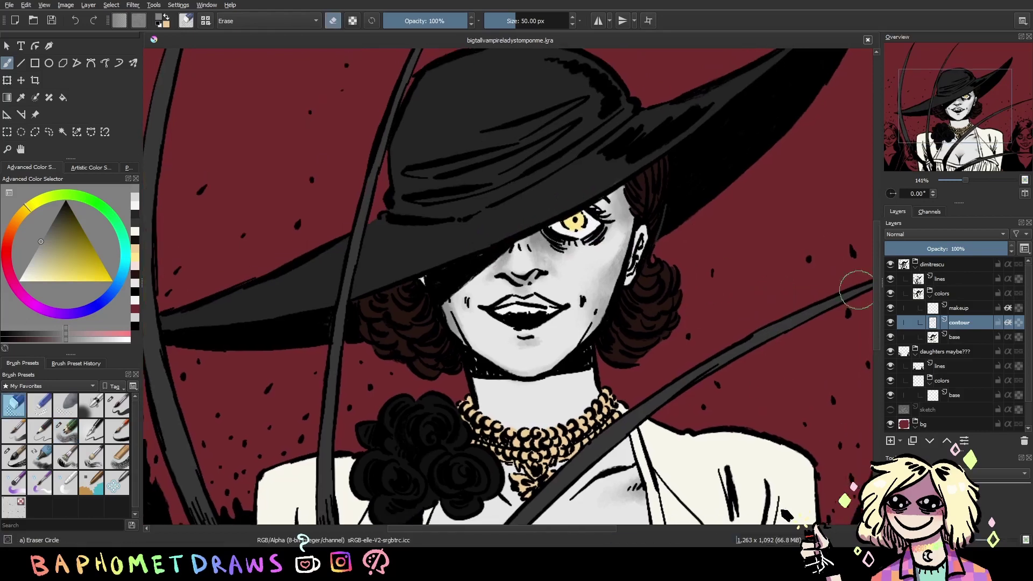
pyautogui.press('pageup')
pyautogui.click(7, 254)
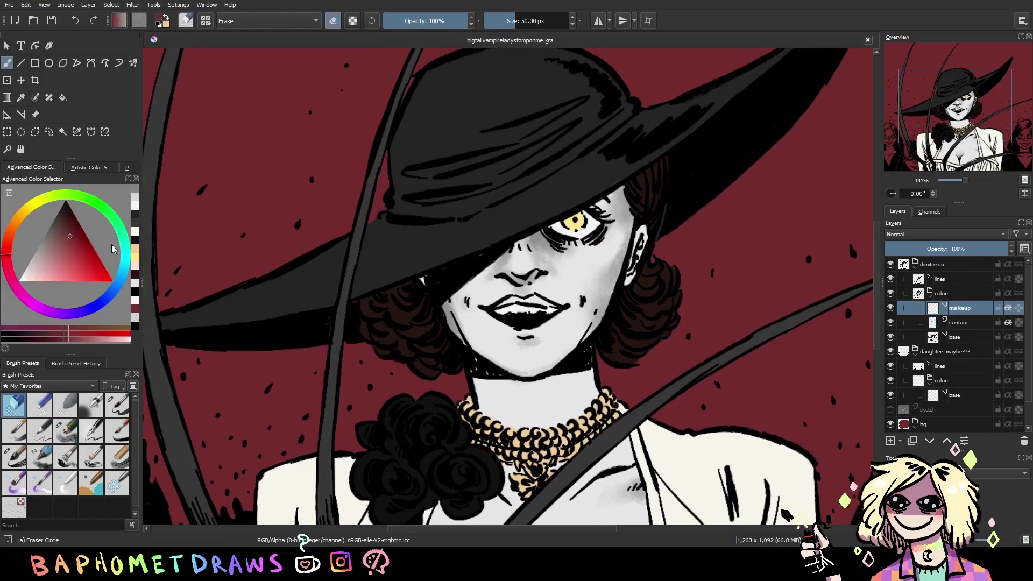
# Paint the upper lip deep red with the Ink-8 Sumi-e brush
pyautogui.moveTo(113, 249); pyautogui.dragTo(86, 220)
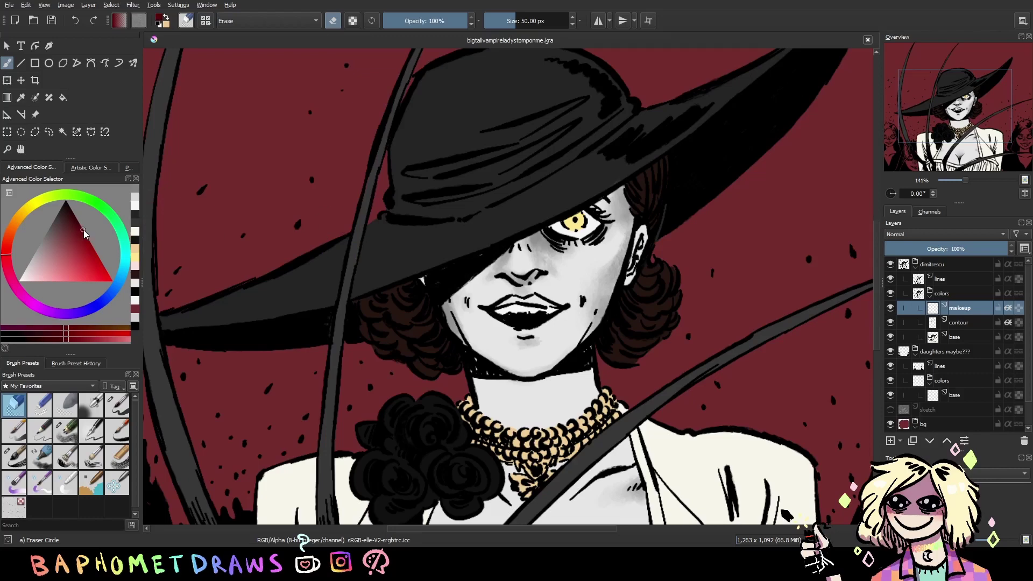
pyautogui.click(13, 456)
pyautogui.moveTo(528, 283); pyautogui.dragTo(503, 284)
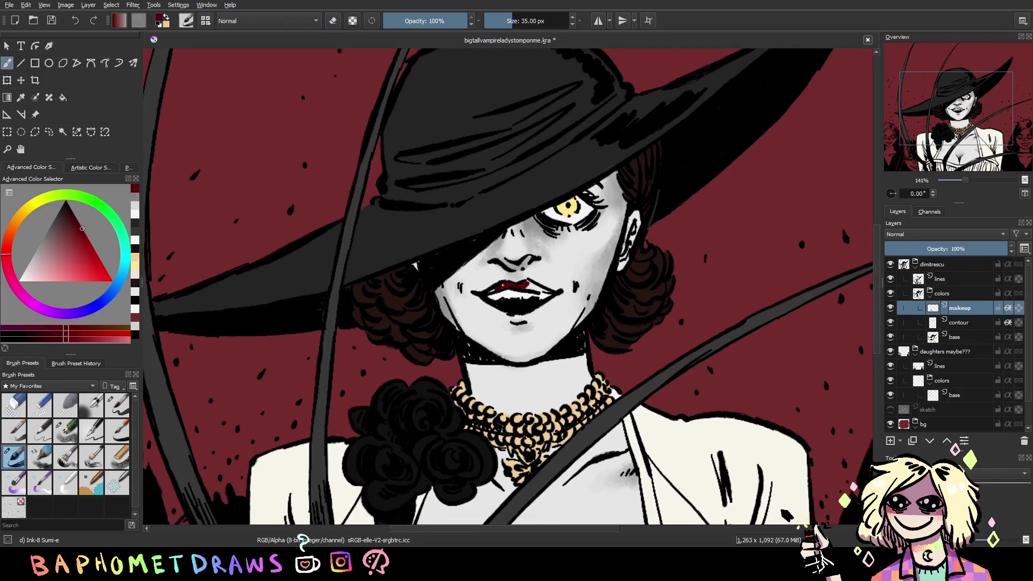
pyautogui.scroll(1, 572, 304)
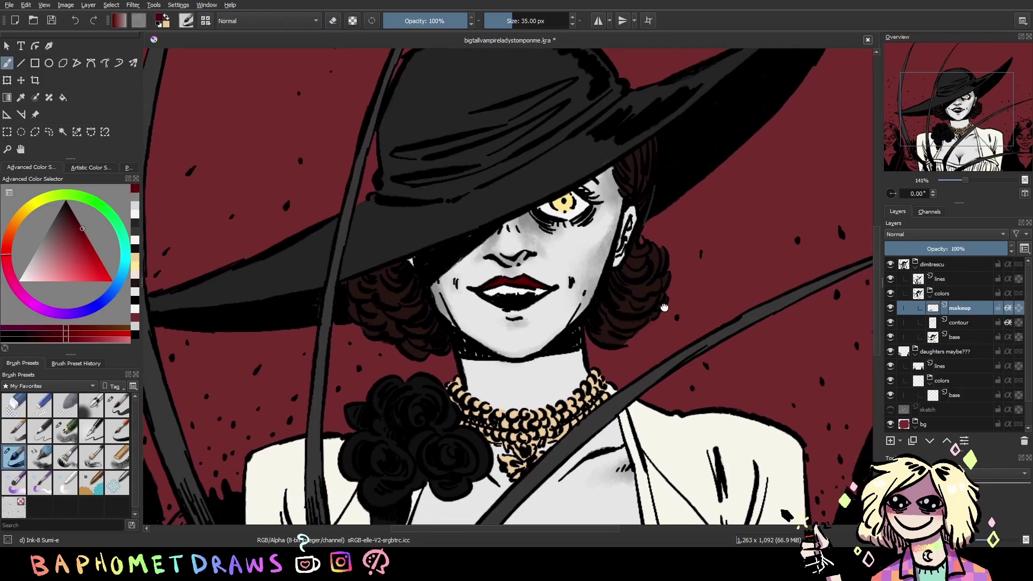
# Shade the lower lip dark red with a smaller Quick Shade pencil
pyautogui.click(66, 431)
pyautogui.hotkey('ctrl', 's')
pyautogui.scroll(1, 474, 306)
pyautogui.press('[')
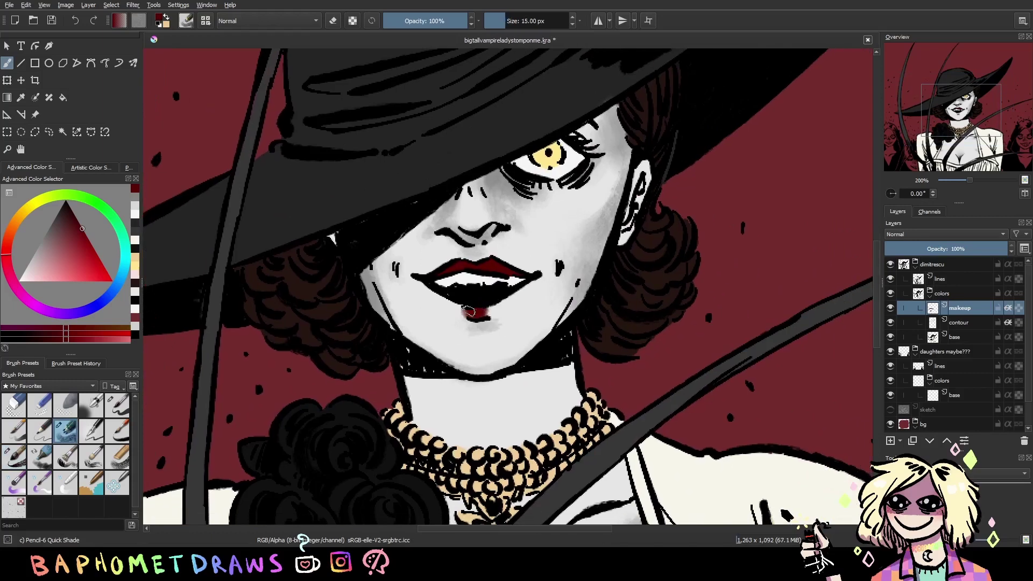
pyautogui.moveTo(484, 309)
pyautogui.mouseDown()
pyautogui.moveTo(439, 298)
pyautogui.moveTo(514, 300)
pyautogui.mouseUp()
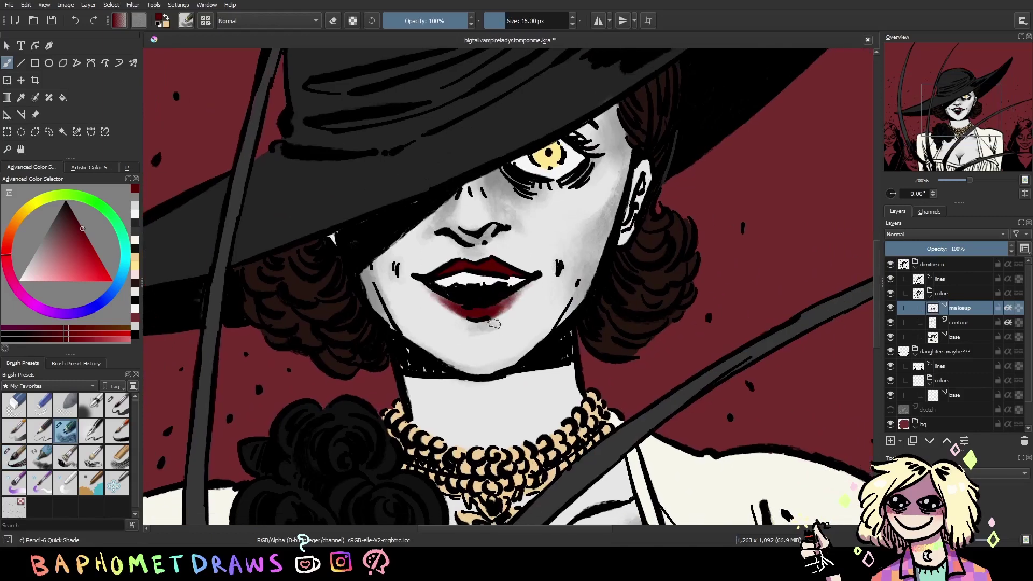
# Fill the light spot on the upper lip with red
pyautogui.press('e')
pyautogui.scroll(2, 482, 297)
pyautogui.hotkey('ctrl', 's')
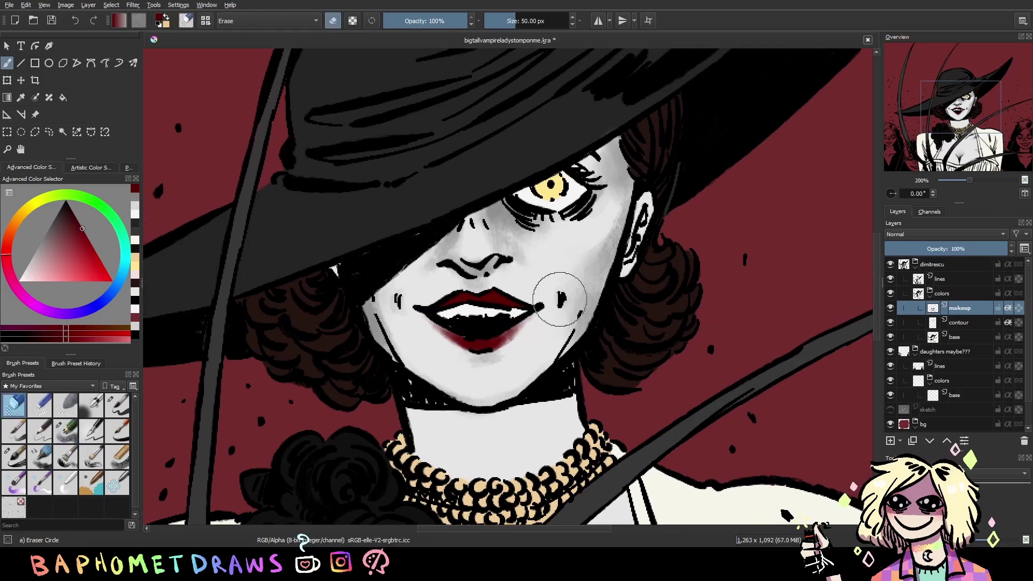
pyautogui.press('/')
pyautogui.moveTo(472, 299); pyautogui.dragTo(488, 300)
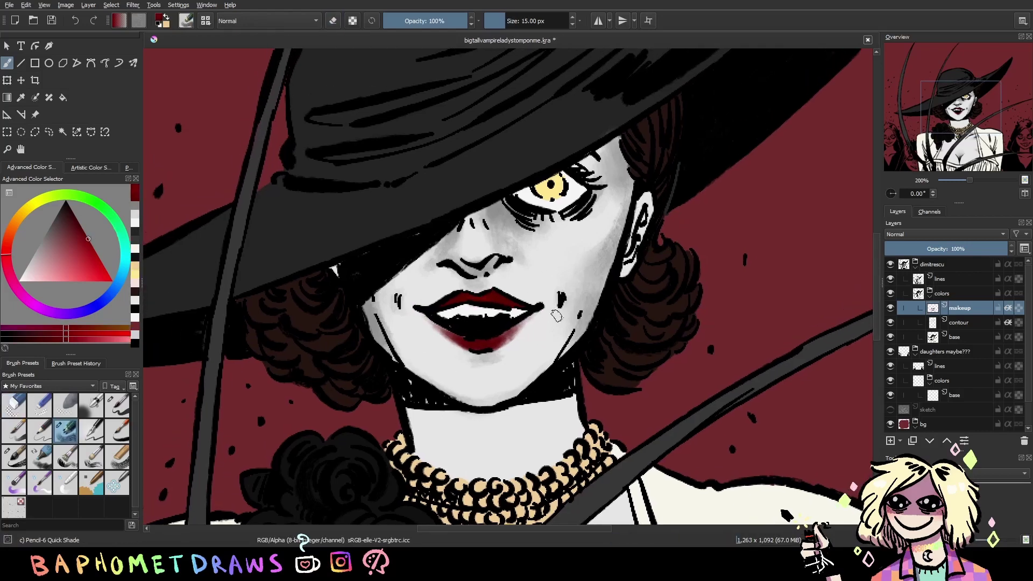
# Darken the lashes around the visible eye with near-black
pyautogui.click(95, 251)
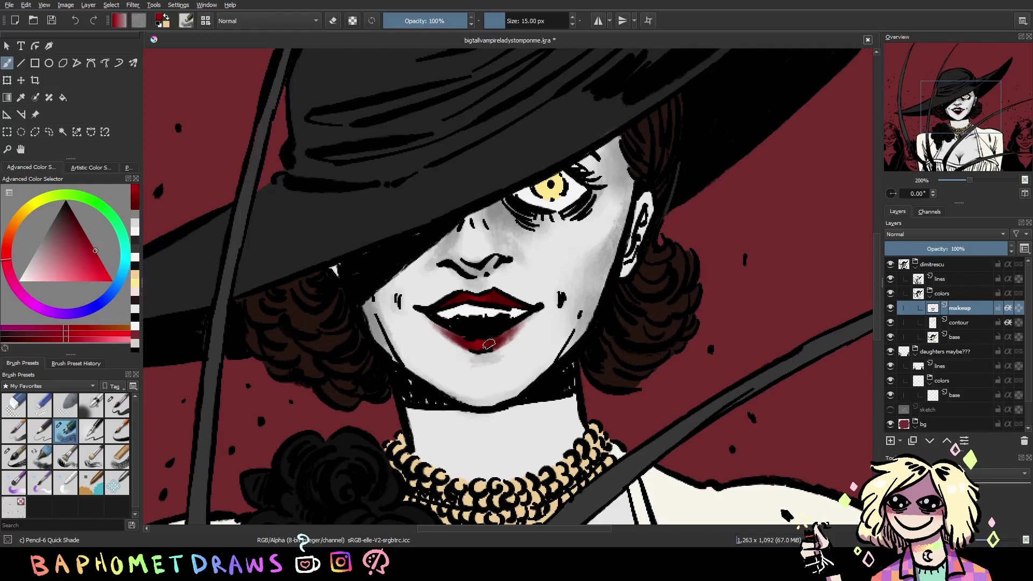
pyautogui.scroll(1, 672, 229)
pyautogui.hotkey('ctrl', 's')
pyautogui.keyDown('ctrl'); pyautogui.click(671, 275); pyautogui.keyUp('ctrl')
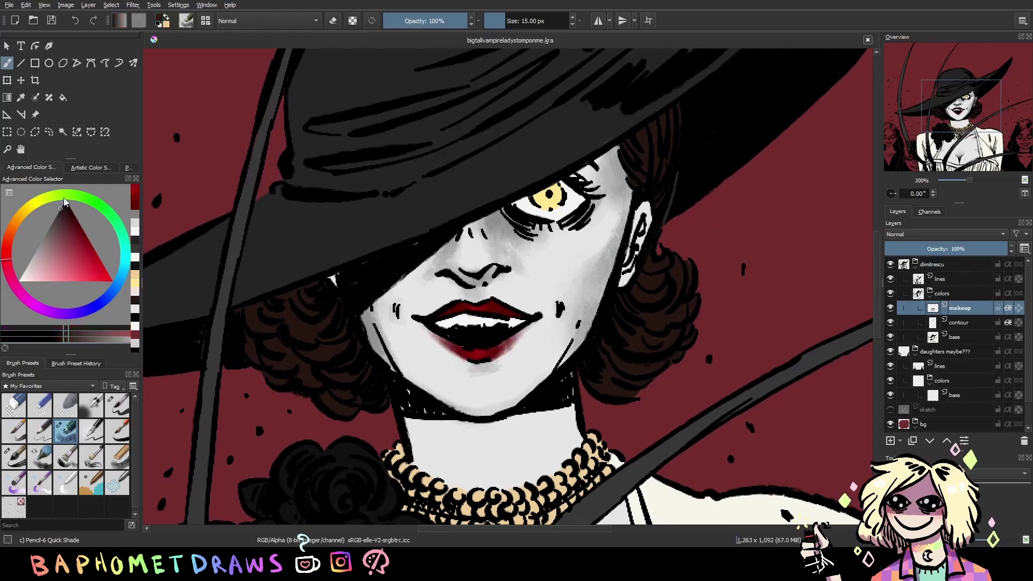
pyautogui.moveTo(530, 222)
pyautogui.mouseDown()
pyautogui.moveTo(596, 187)
pyautogui.moveTo(602, 198)
pyautogui.moveTo(599, 177)
pyautogui.moveTo(597, 195)
pyautogui.mouseUp()
# Pick dark red and near-black shades for the eyeshadow and adjust brush size
pyautogui.click(135, 210)
pyautogui.press(']')
pyautogui.press(']')
pyautogui.press(']')
pyautogui.press('[')
pyautogui.press('[')
pyautogui.keyDown('ctrl'); pyautogui.click(597, 188); pyautogui.keyUp('ctrl')
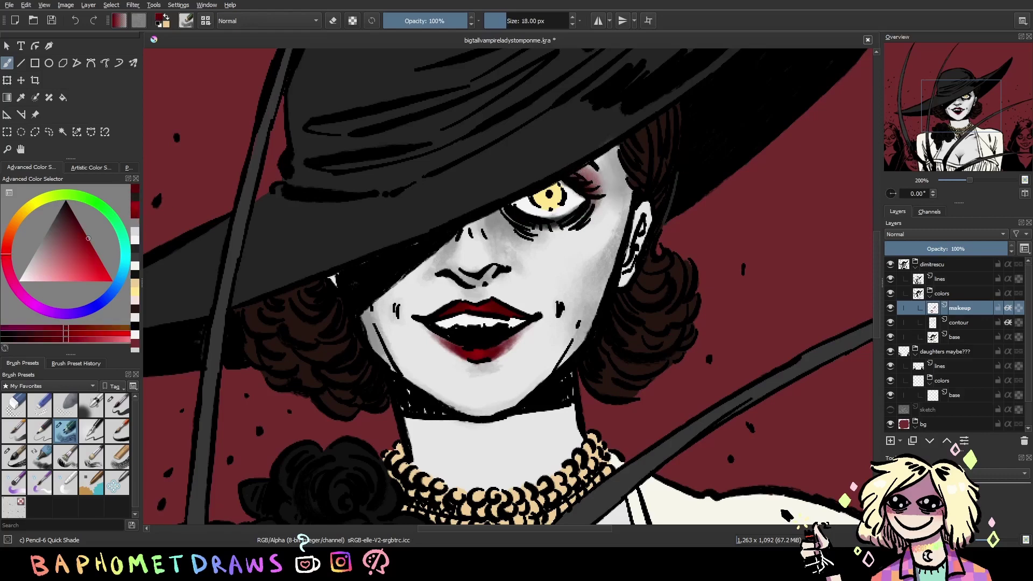
pyautogui.click(136, 195)
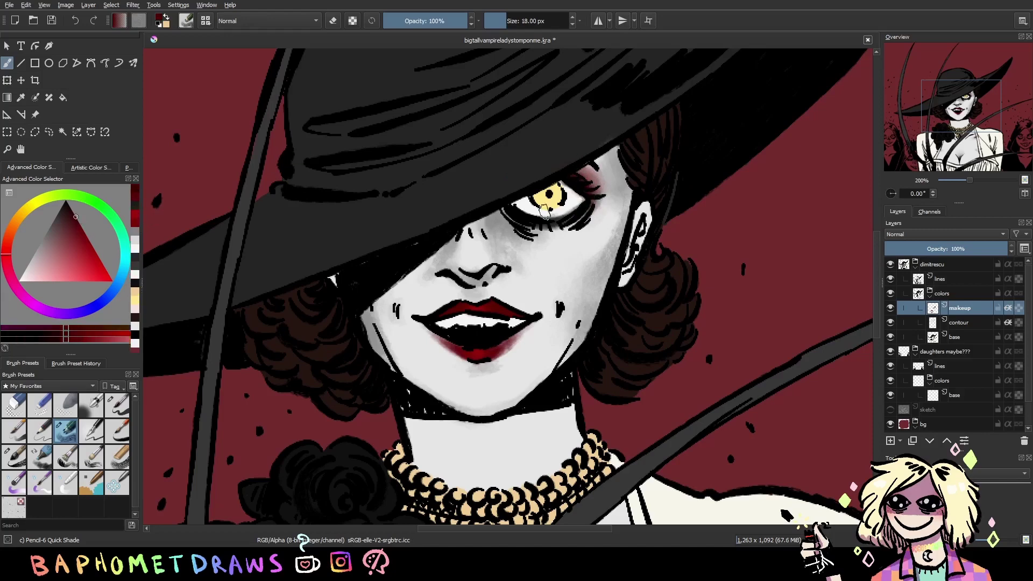
pyautogui.keyDown('ctrl'); pyautogui.click(544, 211); pyautogui.keyUp('ctrl')
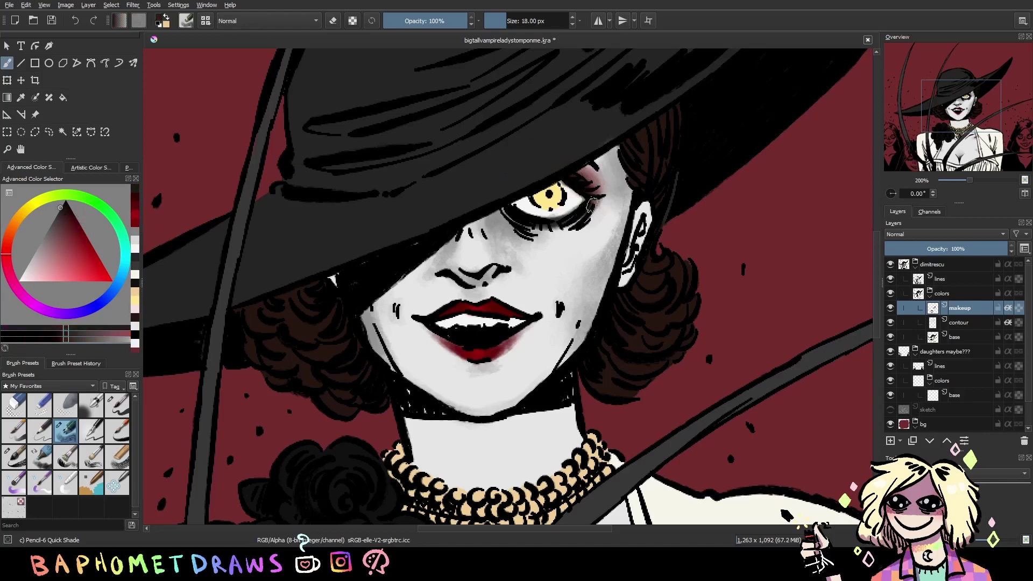
# Select the round eraser, save, and zoom back out to 100%
pyautogui.scroll(1, 743, 275)
pyautogui.click(13, 404)
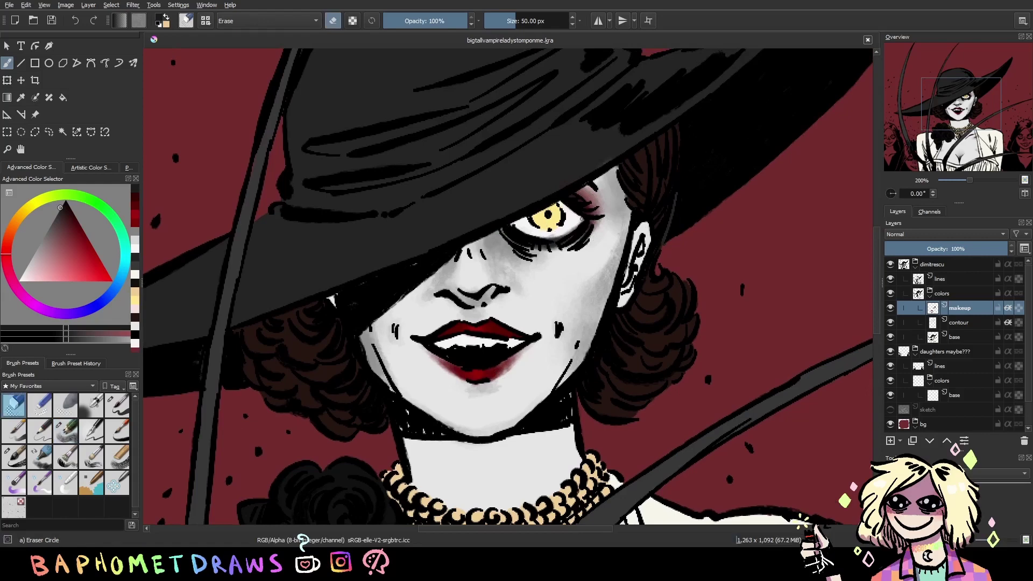
pyautogui.hotkey('ctrl', 's')
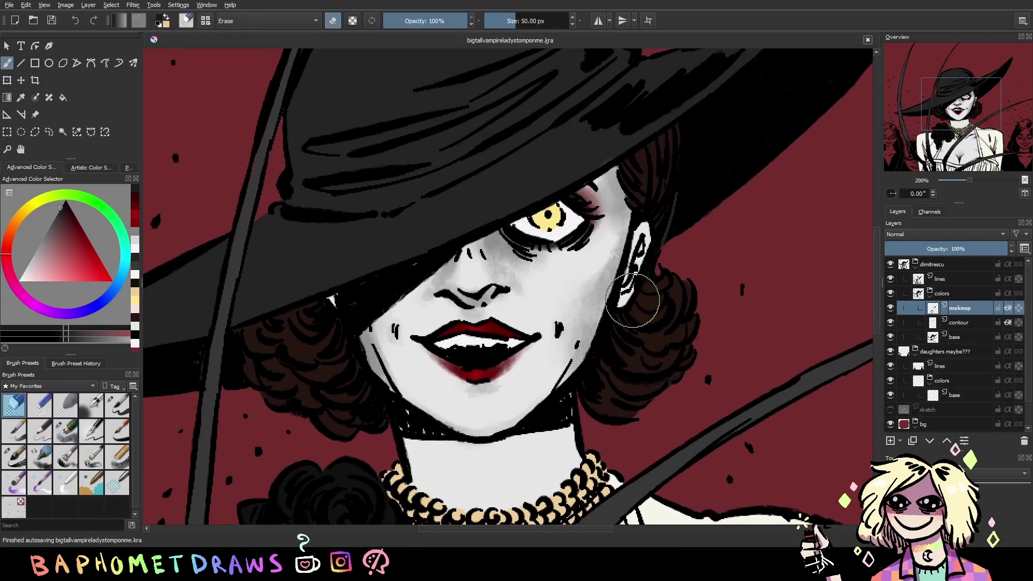
pyautogui.scroll(-1, 629, 317)
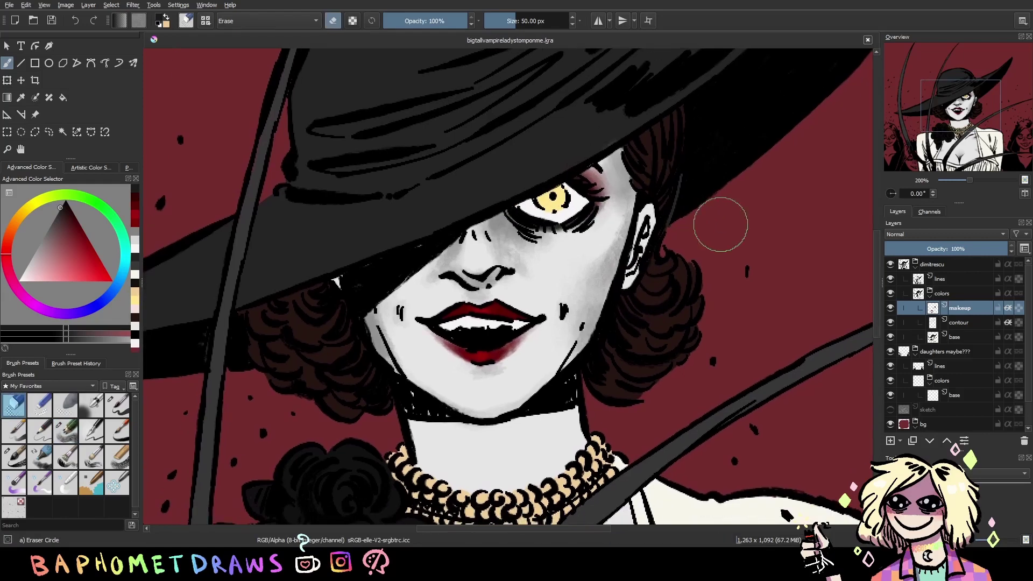
pyautogui.moveTo(798, 207); pyautogui.dragTo(806, 180)
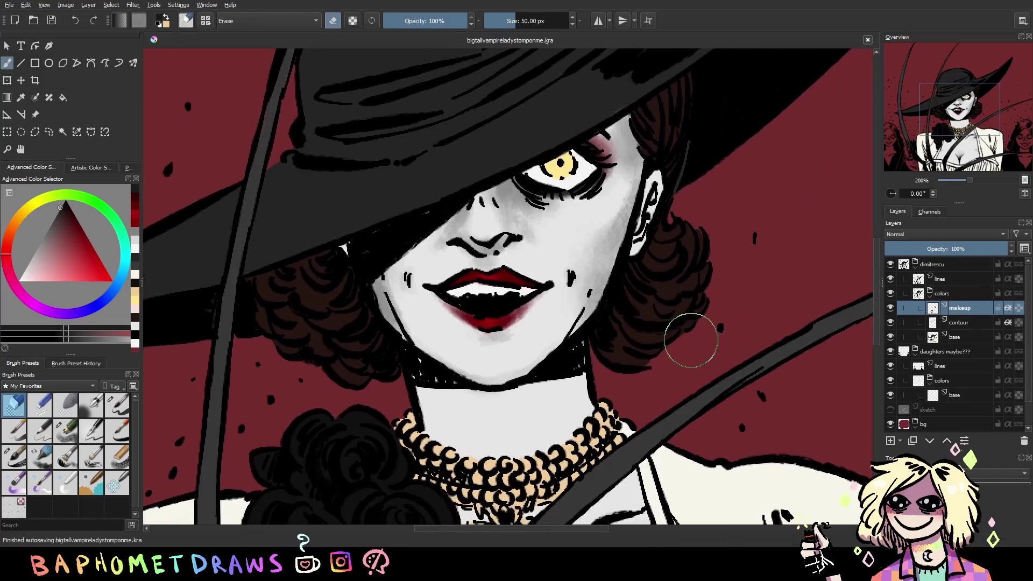
pyautogui.scroll(-2, 694, 339)
pyautogui.scroll(-1, 775, 343)
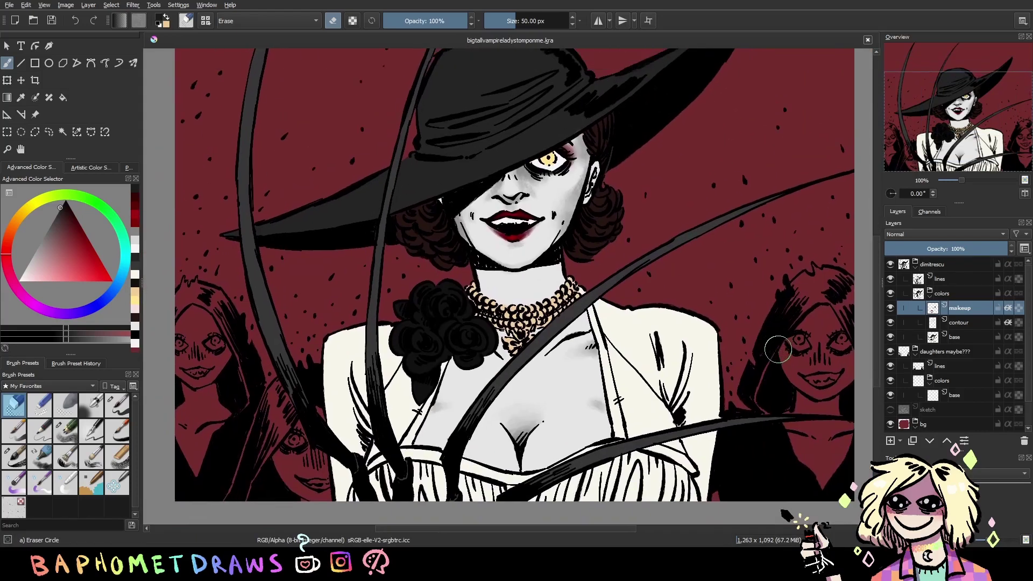
# On the daughters' base layer, fill the right daughter's hair solid black with Basic-5 and save
pyautogui.click(963, 395)
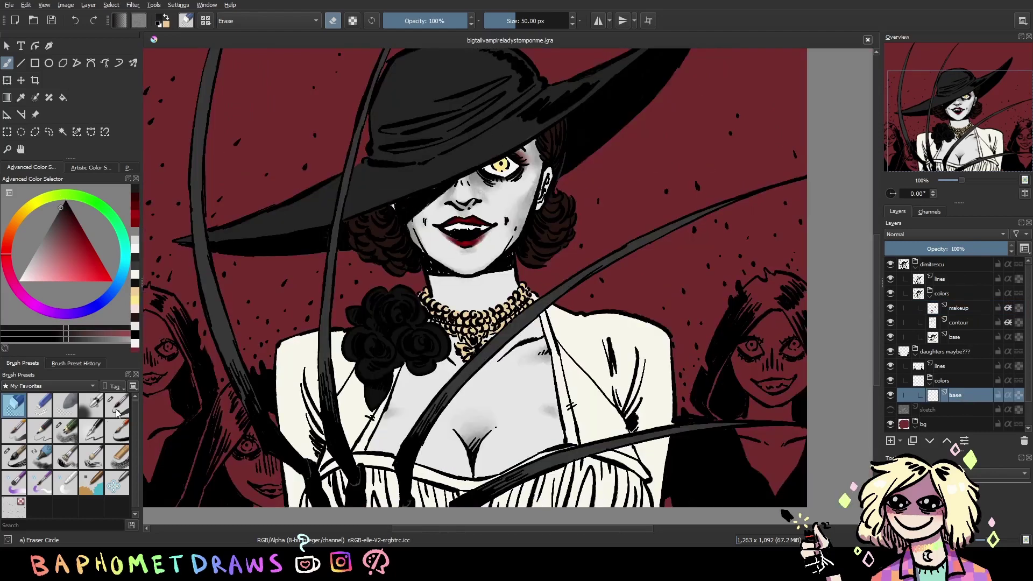
pyautogui.click(118, 408)
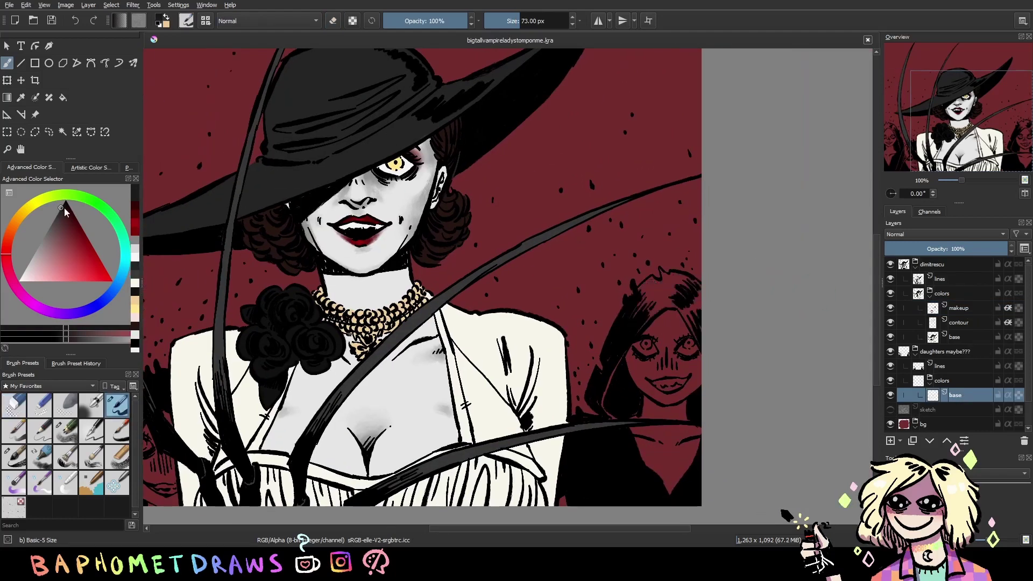
pyautogui.moveTo(667, 286)
pyautogui.mouseDown()
pyautogui.moveTo(645, 322)
pyautogui.moveTo(635, 310)
pyautogui.mouseUp()
pyautogui.moveTo(696, 337)
pyautogui.mouseDown()
pyautogui.moveTo(690, 290)
pyautogui.moveTo(639, 294)
pyautogui.mouseUp()
pyautogui.scroll(1, 645, 290)
pyautogui.moveTo(484, 425); pyautogui.dragTo(467, 373)
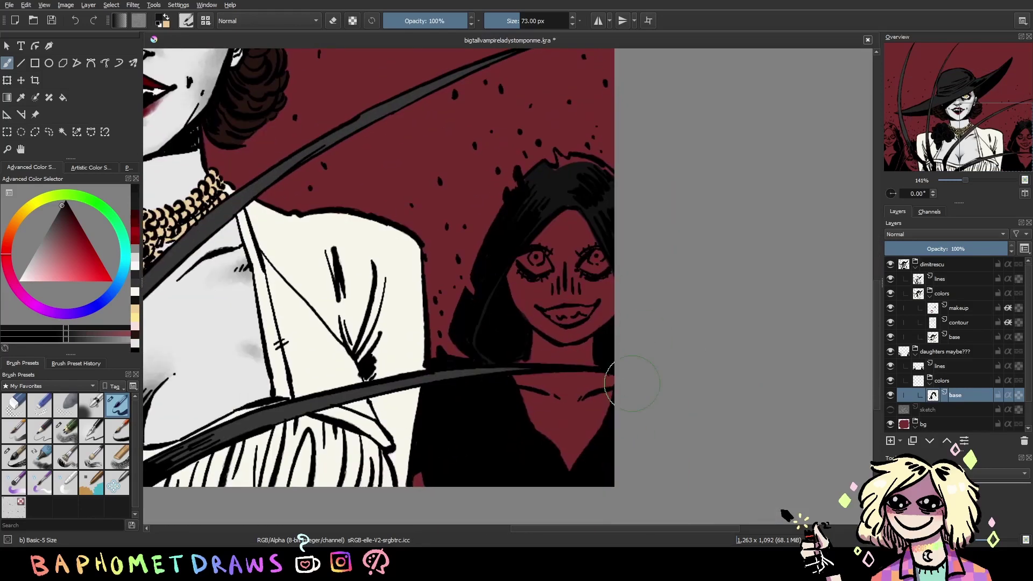
pyautogui.moveTo(595, 409); pyautogui.dragTo(603, 408)
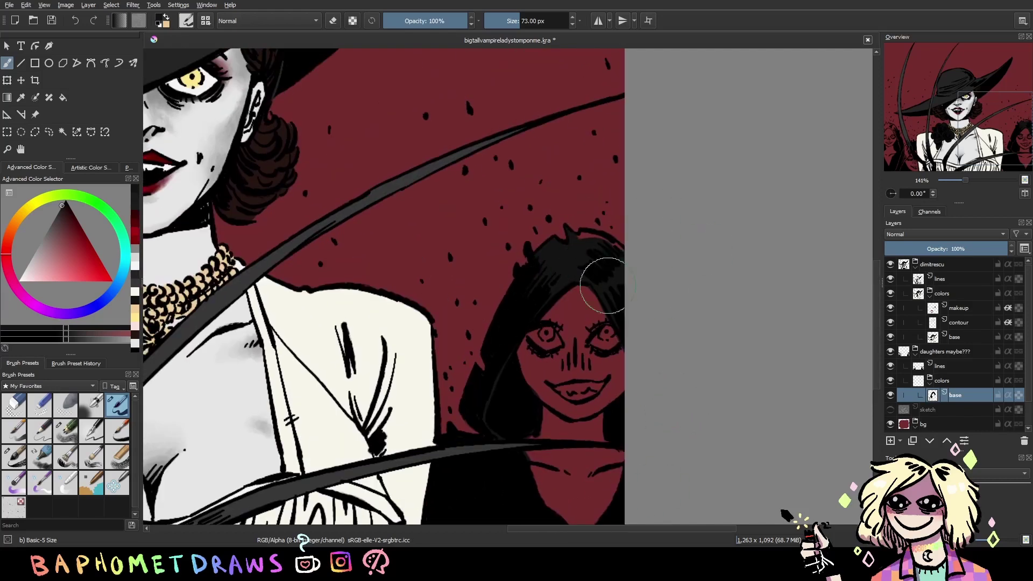
pyautogui.moveTo(573, 235); pyautogui.dragTo(584, 237)
pyautogui.hotkey('ctrl', 's')
pyautogui.scroll(-1, 592, 269)
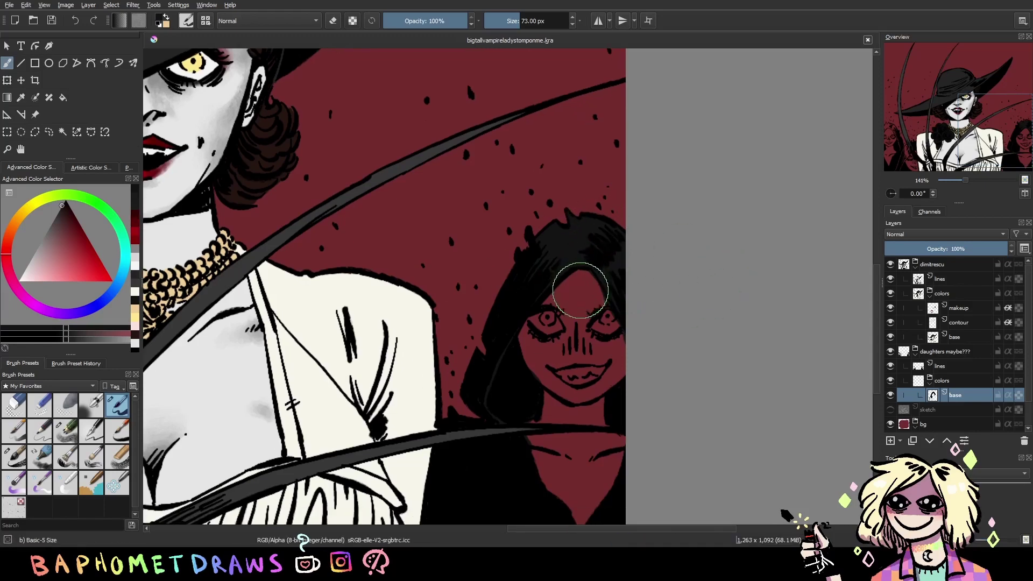
# Paint a pale skin stroke over the daughter's face, then undo it
pyautogui.click(26, 266)
pyautogui.moveTo(554, 317)
pyautogui.mouseDown()
pyautogui.moveTo(591, 366)
pyautogui.moveTo(549, 377)
pyautogui.moveTo(587, 506)
pyautogui.moveTo(612, 362)
pyautogui.moveTo(549, 279)
pyautogui.mouseUp()
pyautogui.hotkey('ctrl', 'z')
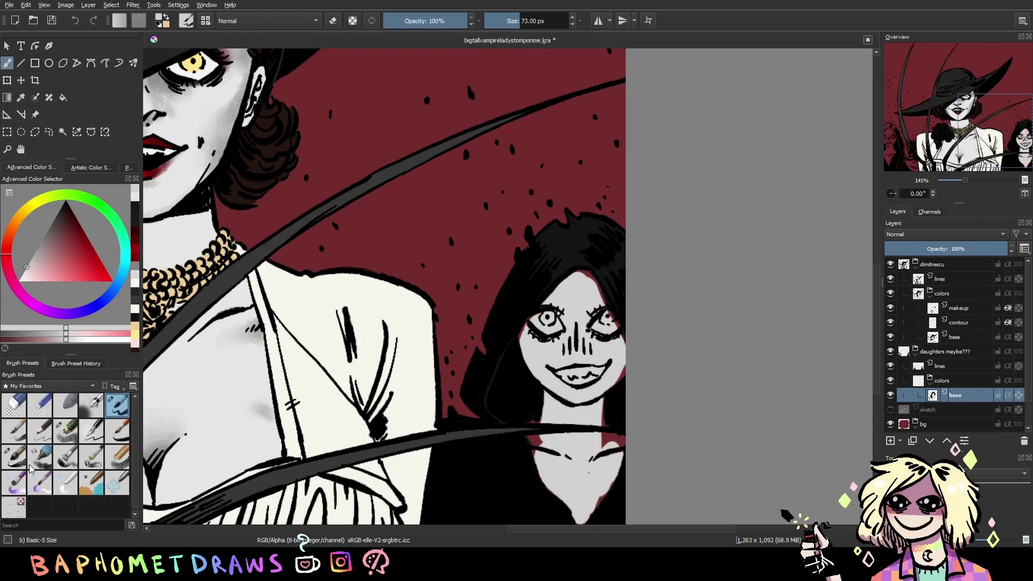
pyautogui.click(14, 458)
pyautogui.scroll(1, 549, 310)
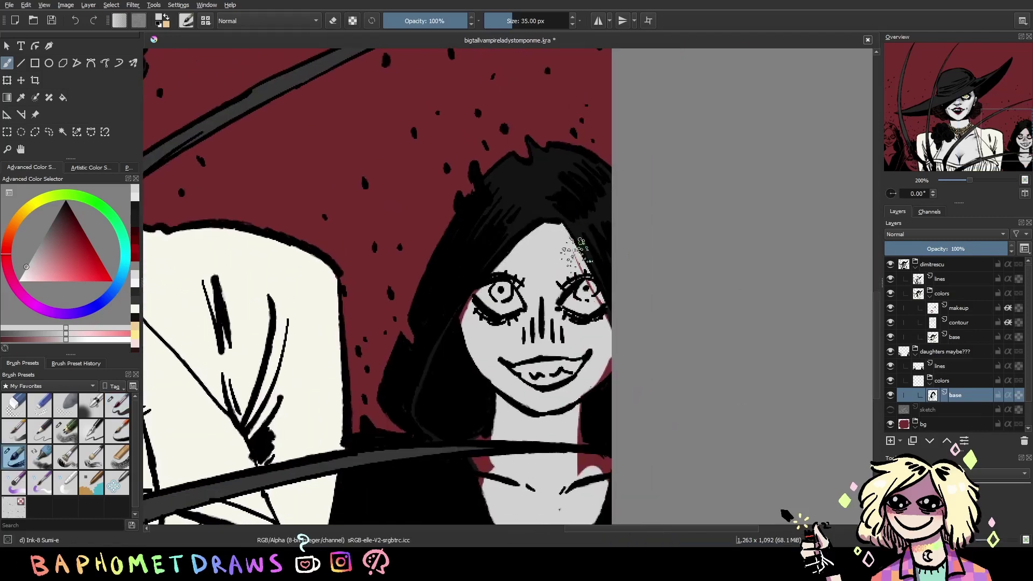
# Cover the red gaps beside the daughter's neck and left cheek with black
pyautogui.moveTo(580, 400); pyautogui.dragTo(581, 446)
pyautogui.moveTo(464, 302); pyautogui.dragTo(462, 315)
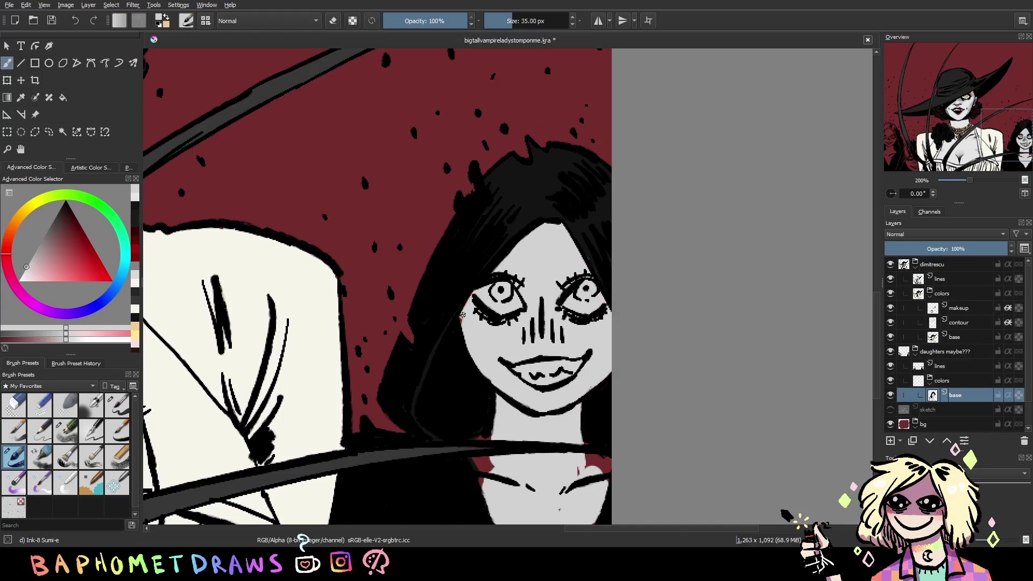
pyautogui.moveTo(536, 229); pyautogui.dragTo(552, 156)
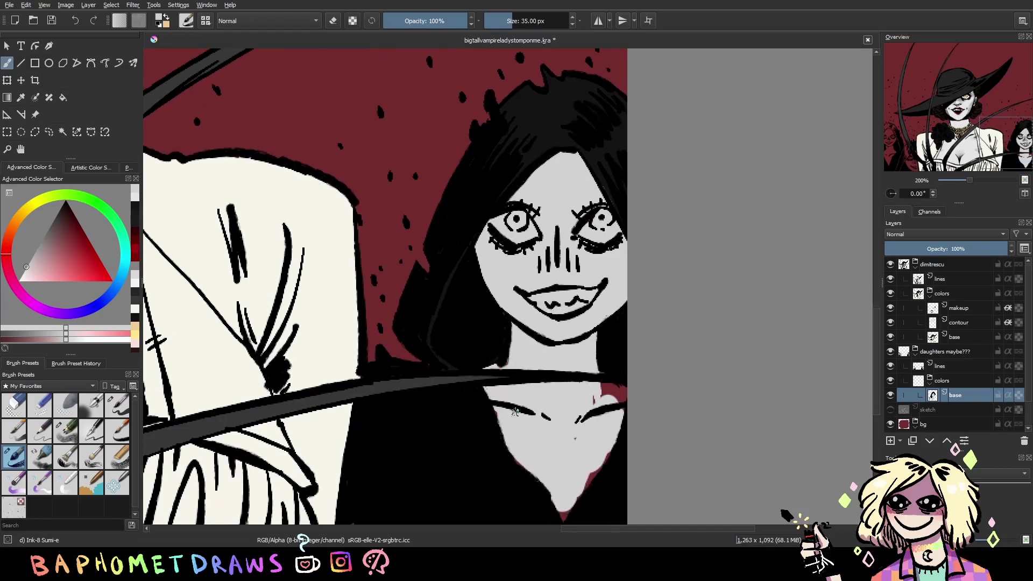
pyautogui.moveTo(573, 458)
pyautogui.mouseDown()
pyautogui.moveTo(581, 400)
pyautogui.moveTo(528, 478)
pyautogui.mouseUp()
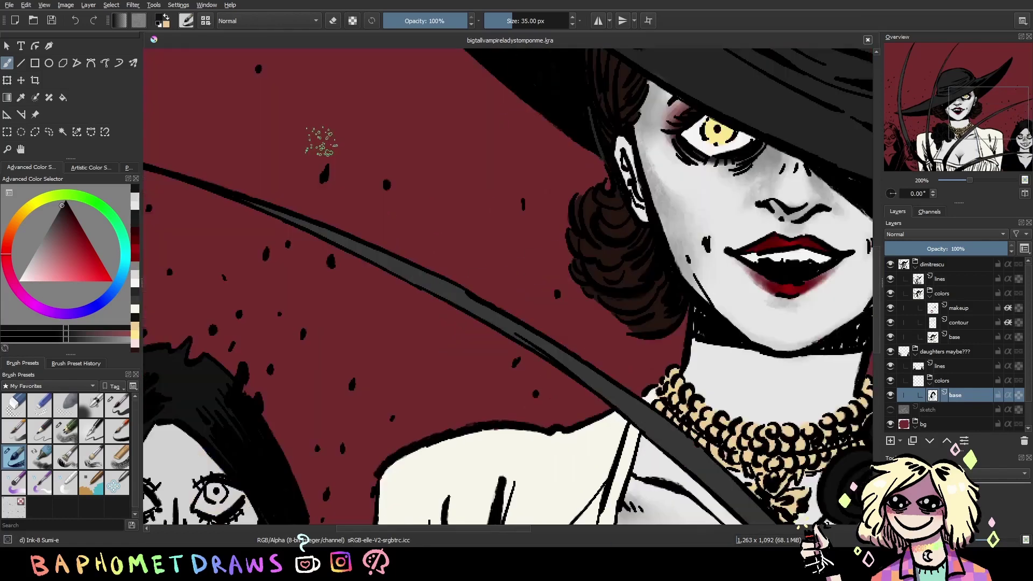
# Brighten the daughter's right eye white and teeth with near-white, then view the left daughters
pyautogui.keyDown('ctrl'); pyautogui.click(339, 129); pyautogui.keyUp('ctrl')
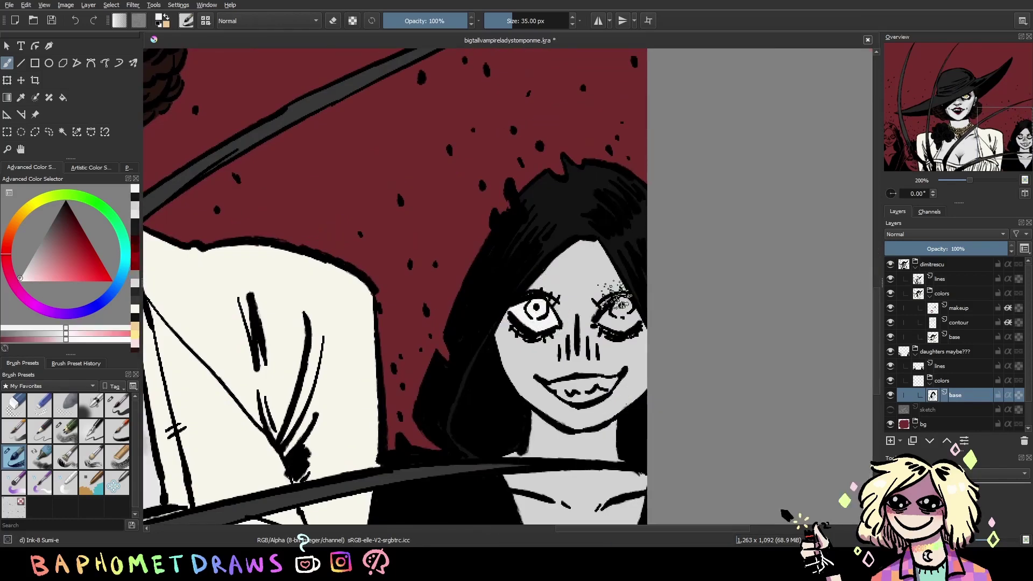
pyautogui.moveTo(621, 303); pyautogui.dragTo(619, 331)
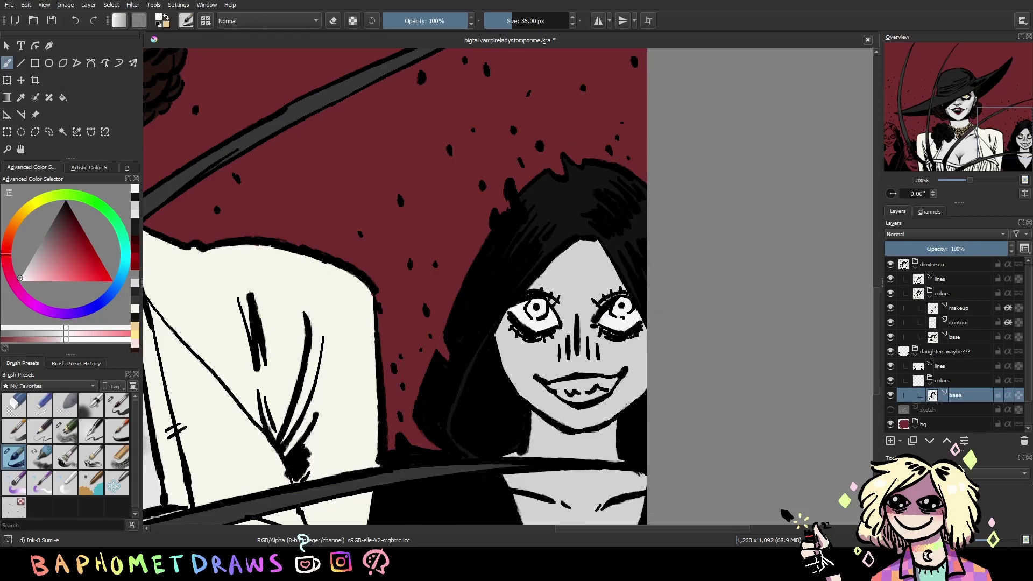
pyautogui.moveTo(577, 385)
pyautogui.mouseDown()
pyautogui.moveTo(557, 390)
pyautogui.moveTo(590, 398)
pyautogui.mouseUp()
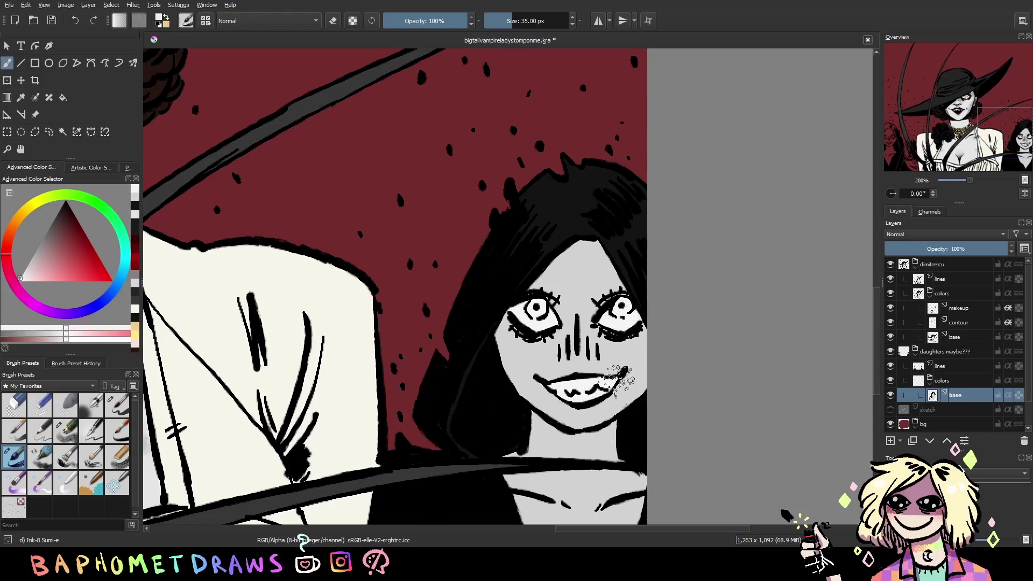
pyautogui.moveTo(426, 422); pyautogui.dragTo(613, 398)
pyautogui.moveTo(161, 376)
pyautogui.mouseDown()
pyautogui.moveTo(462, 411)
pyautogui.moveTo(387, 344)
pyautogui.moveTo(463, 409)
pyautogui.mouseUp()
pyautogui.press('/')
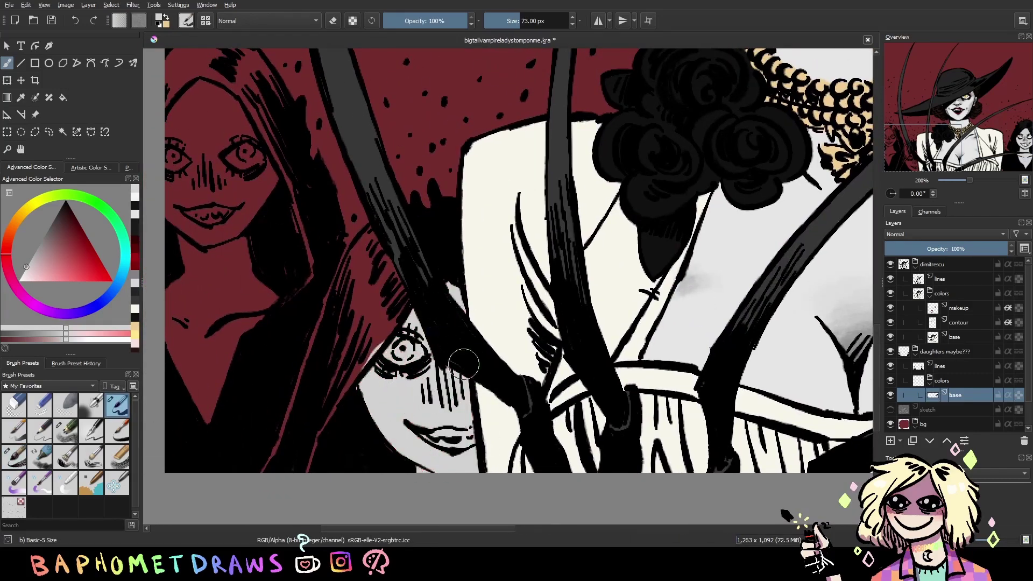
# Ink over the red gaps in the left daughter's hair with black using the Sumi-e brush
pyautogui.press('/')
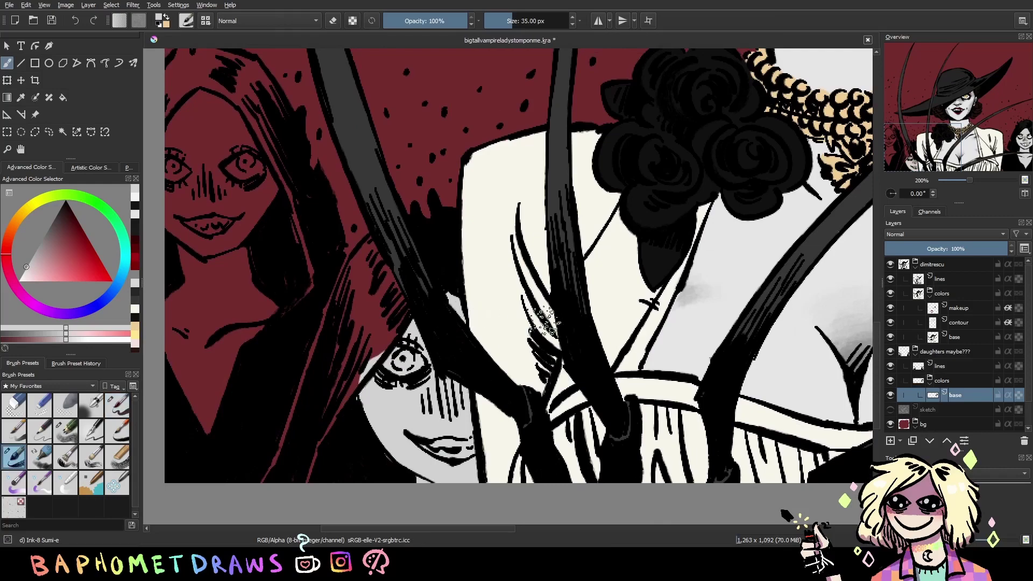
pyautogui.moveTo(861, 334); pyautogui.dragTo(661, 396)
pyautogui.moveTo(538, 409); pyautogui.dragTo(963, 357)
pyautogui.moveTo(226, 480); pyautogui.dragTo(446, 457)
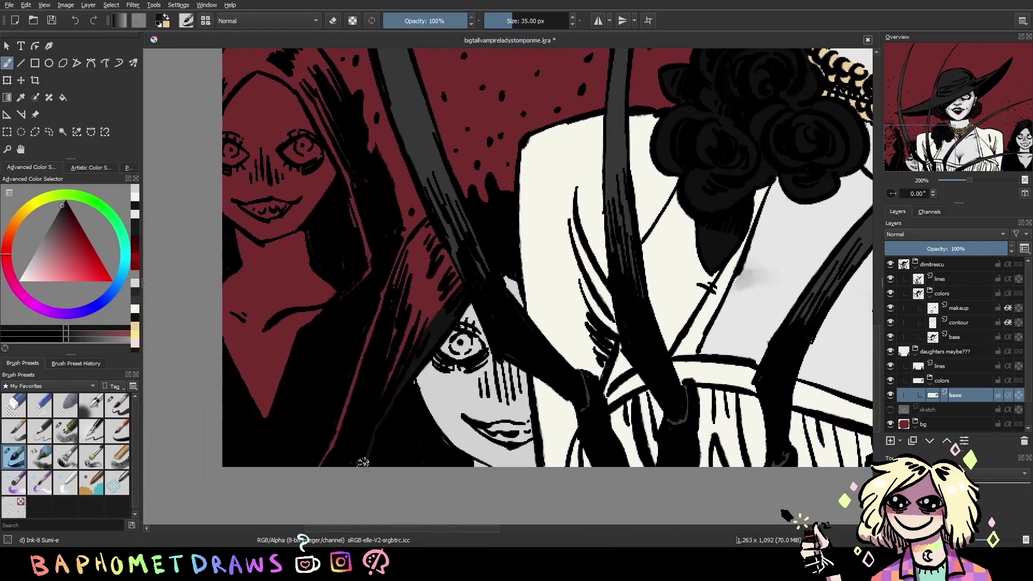
pyautogui.moveTo(406, 390); pyautogui.dragTo(388, 339)
pyautogui.moveTo(344, 463); pyautogui.dragTo(417, 260)
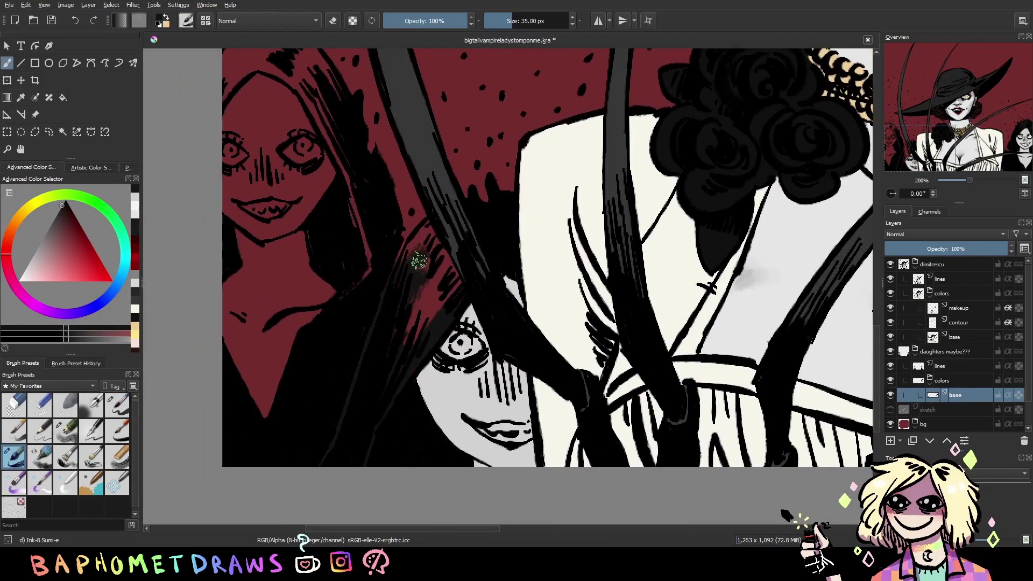
pyautogui.moveTo(452, 339)
pyautogui.mouseDown()
pyautogui.moveTo(436, 248)
pyautogui.moveTo(449, 269)
pyautogui.mouseUp()
pyautogui.moveTo(430, 223); pyautogui.dragTo(404, 265)
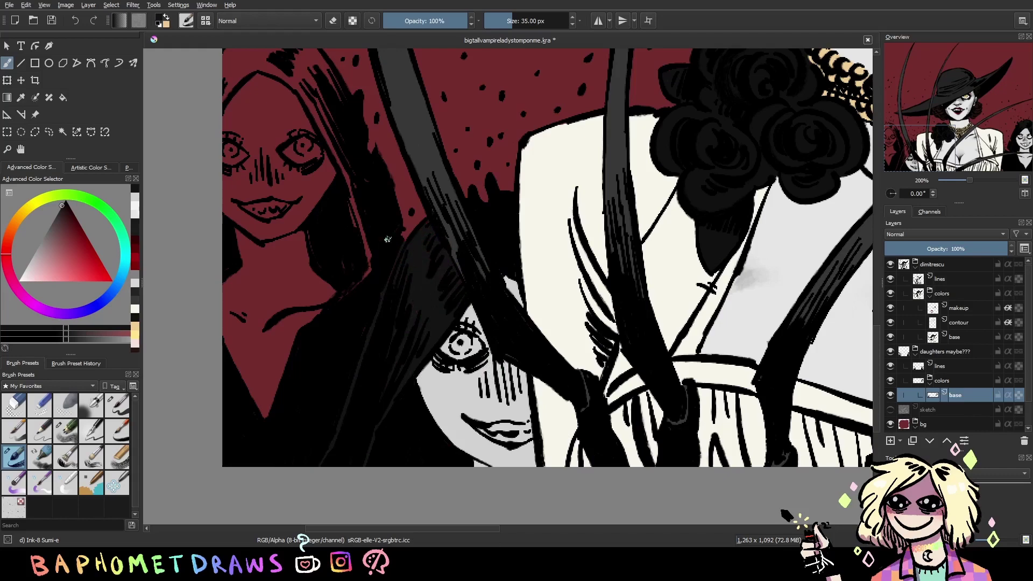
# Paint the upper daughter's face, neck and chest pale grey and her hair black with Basic-5
pyautogui.moveTo(562, 339); pyautogui.dragTo(643, 390)
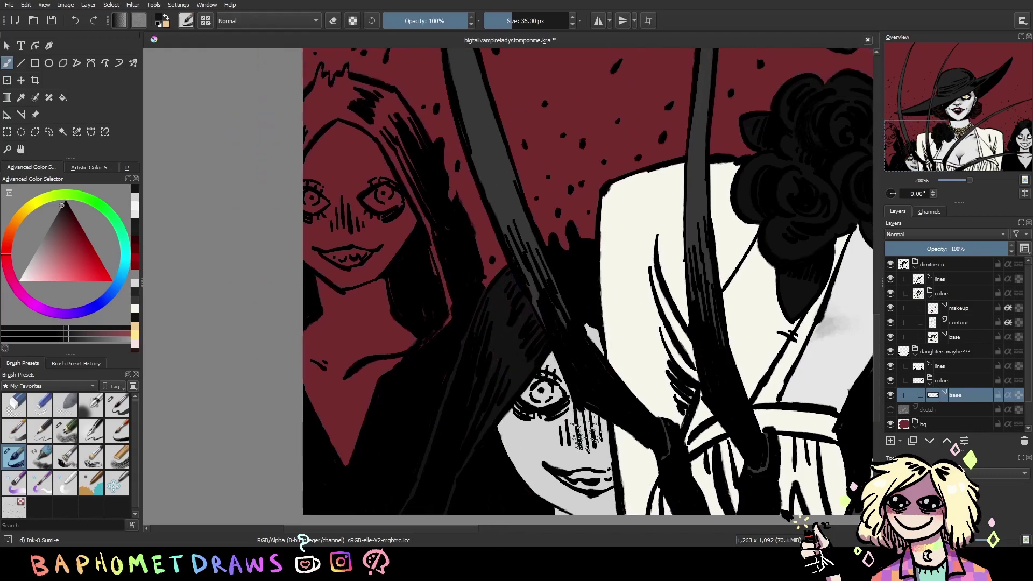
pyautogui.click(14, 404)
pyautogui.click(118, 405)
pyautogui.moveTo(334, 161)
pyautogui.mouseDown()
pyautogui.moveTo(345, 258)
pyautogui.moveTo(369, 288)
pyautogui.moveTo(349, 419)
pyautogui.moveTo(383, 200)
pyautogui.moveTo(339, 131)
pyautogui.mouseUp()
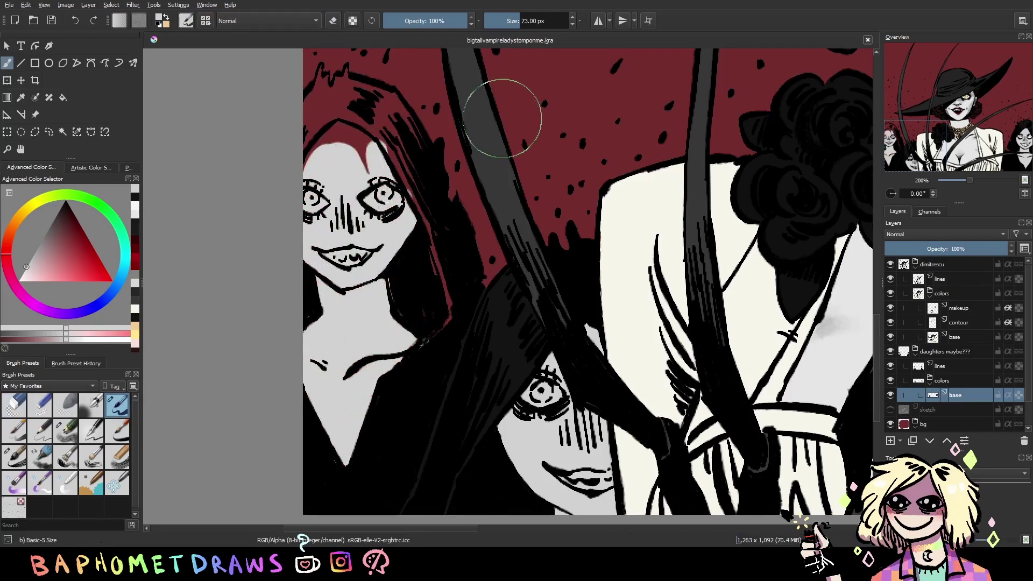
pyautogui.keyDown('ctrl'); pyautogui.click(538, 372); pyautogui.keyUp('ctrl')
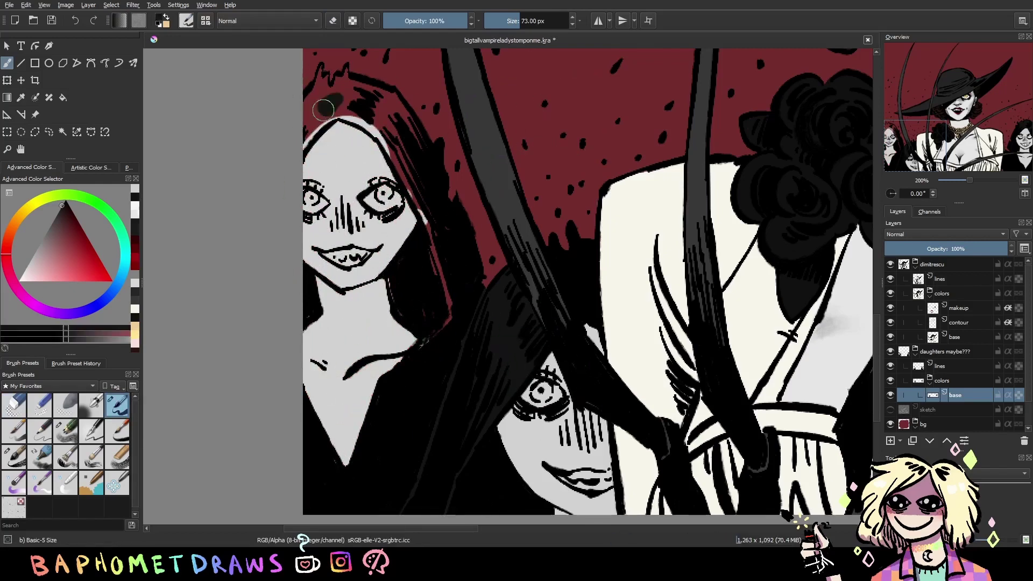
pyautogui.moveTo(323, 140)
pyautogui.mouseDown()
pyautogui.moveTo(397, 113)
pyautogui.moveTo(446, 301)
pyautogui.mouseUp()
pyautogui.hotkey('ctrl', 's')
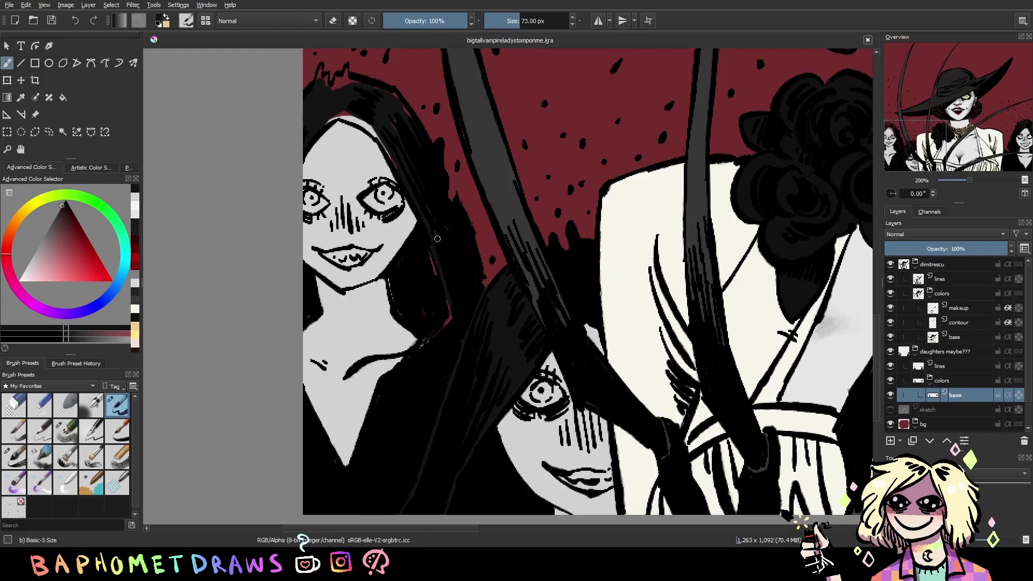
pyautogui.moveTo(410, 172); pyautogui.dragTo(377, 161)
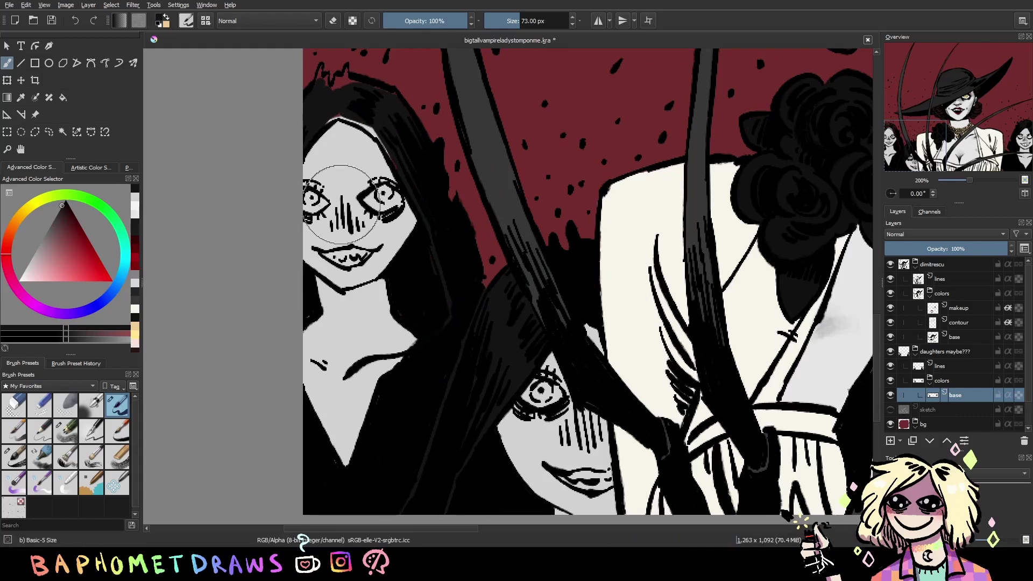
# Touch up the black hair, brighten the middle daughter's eye white, and save
pyautogui.press('/')
pyautogui.moveTo(384, 410); pyautogui.dragTo(375, 418)
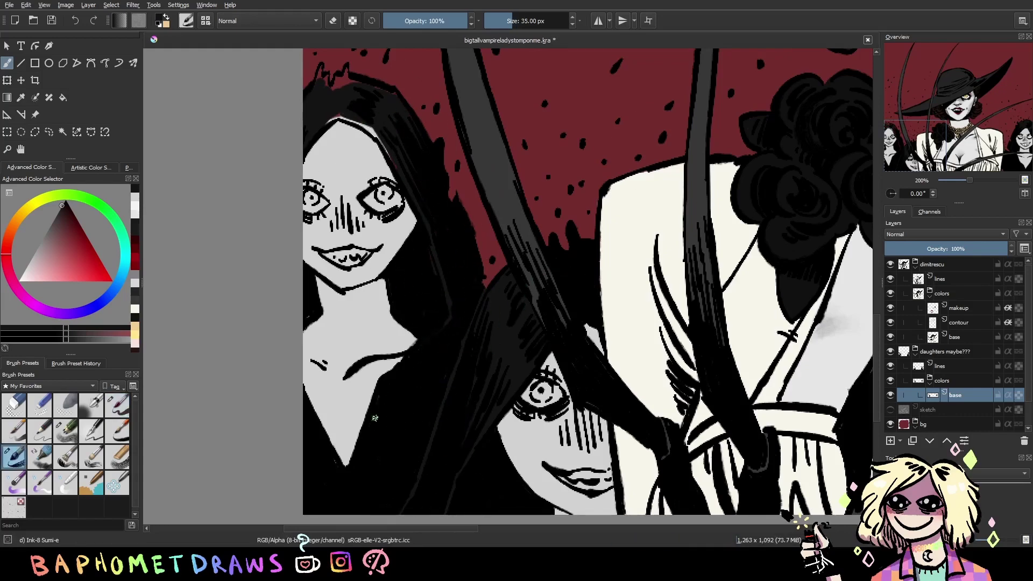
pyautogui.moveTo(340, 113)
pyautogui.mouseDown()
pyautogui.moveTo(386, 233)
pyautogui.moveTo(371, 197)
pyautogui.mouseUp()
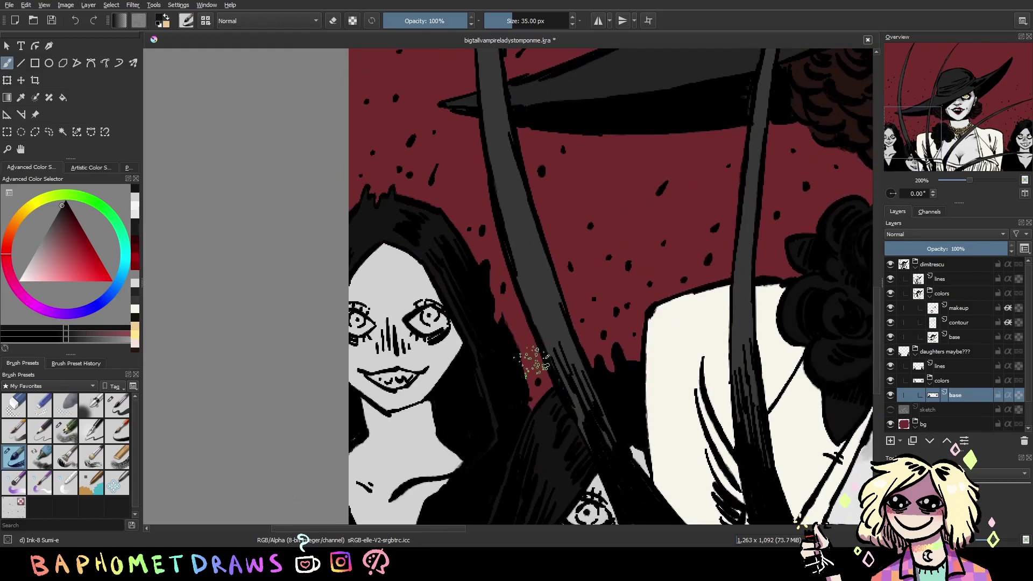
pyautogui.moveTo(533, 361); pyautogui.dragTo(681, 181)
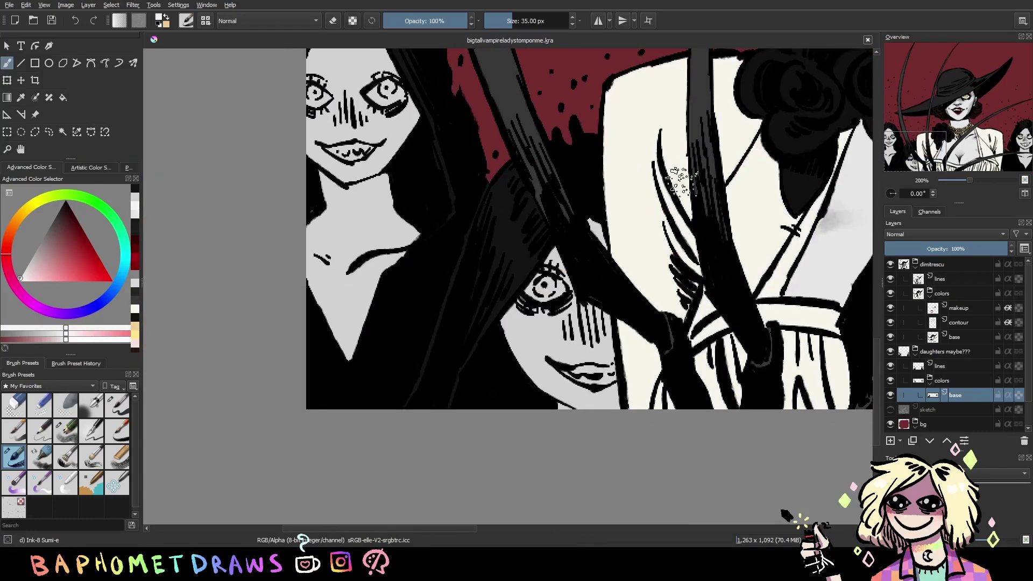
pyautogui.click(544, 282)
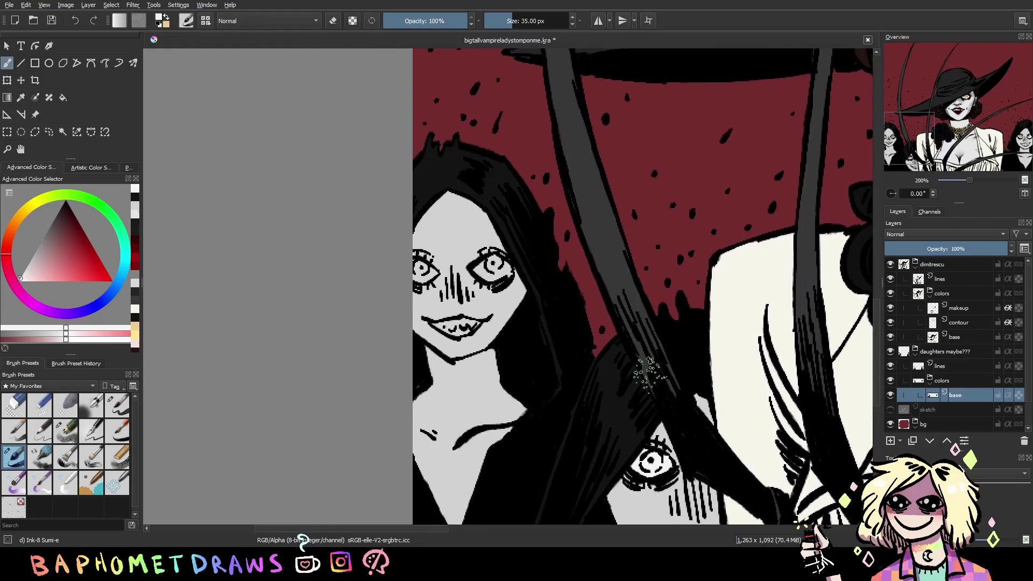
pyautogui.moveTo(611, 252); pyautogui.dragTo(716, 428)
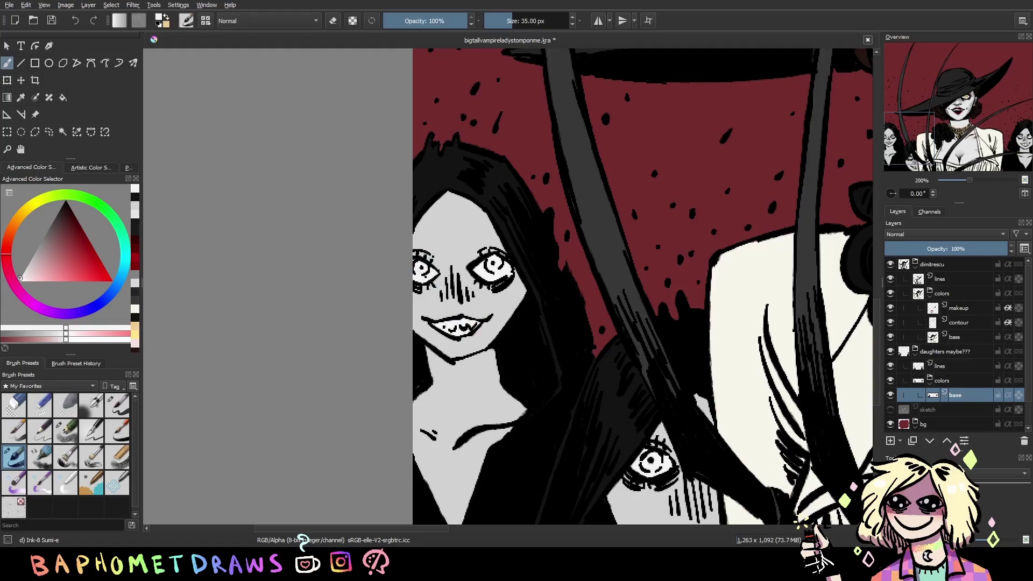
pyautogui.moveTo(570, 277); pyautogui.dragTo(499, 283)
pyautogui.hotkey('ctrl', 's')
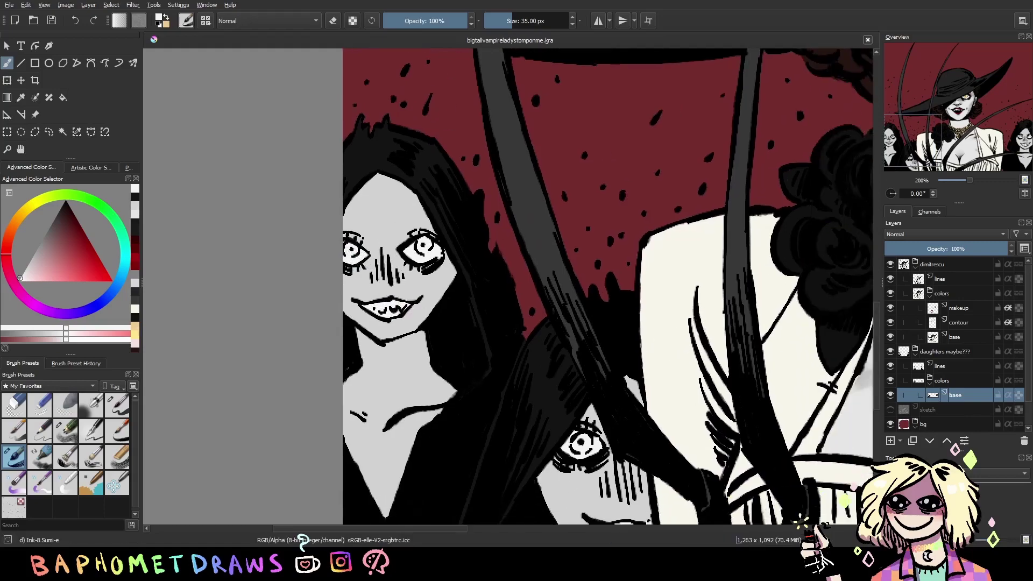
pyautogui.moveTo(762, 260); pyautogui.dragTo(721, 266)
# Pick a slightly darker grey and test it with a small mark on the dress
pyautogui.keyDown('ctrl'); pyautogui.click(721, 264); pyautogui.keyUp('ctrl')
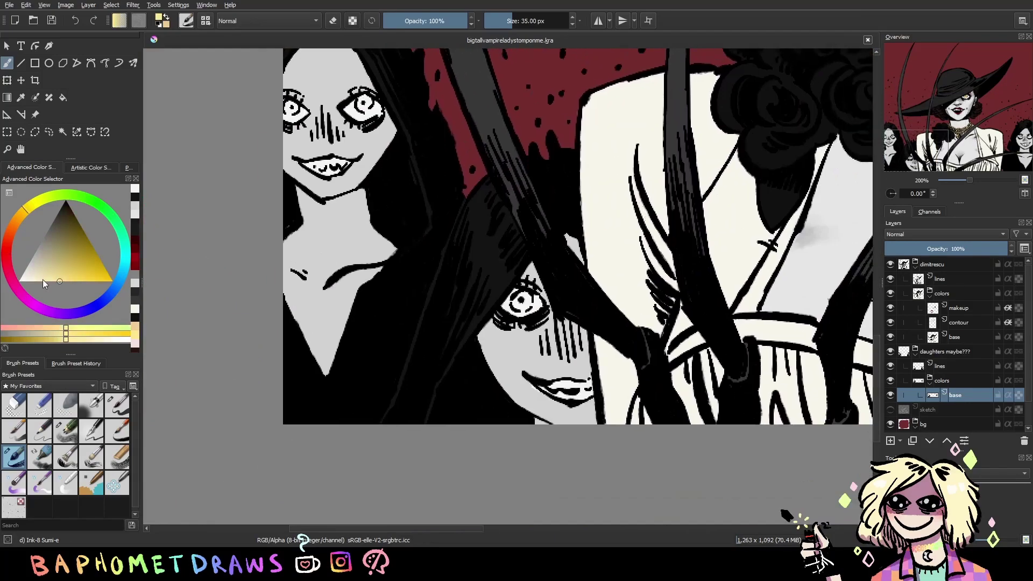
pyautogui.moveTo(538, 468)
pyautogui.mouseDown()
pyautogui.moveTo(520, 301)
pyautogui.moveTo(537, 366)
pyautogui.mouseUp()
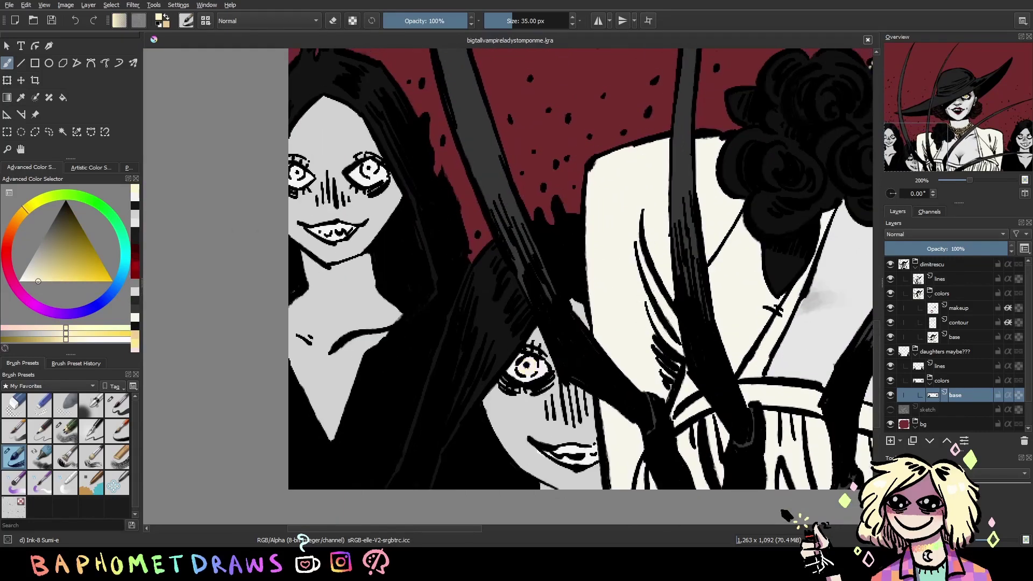
pyautogui.click(28, 218)
pyautogui.moveTo(617, 366); pyautogui.dragTo(611, 386)
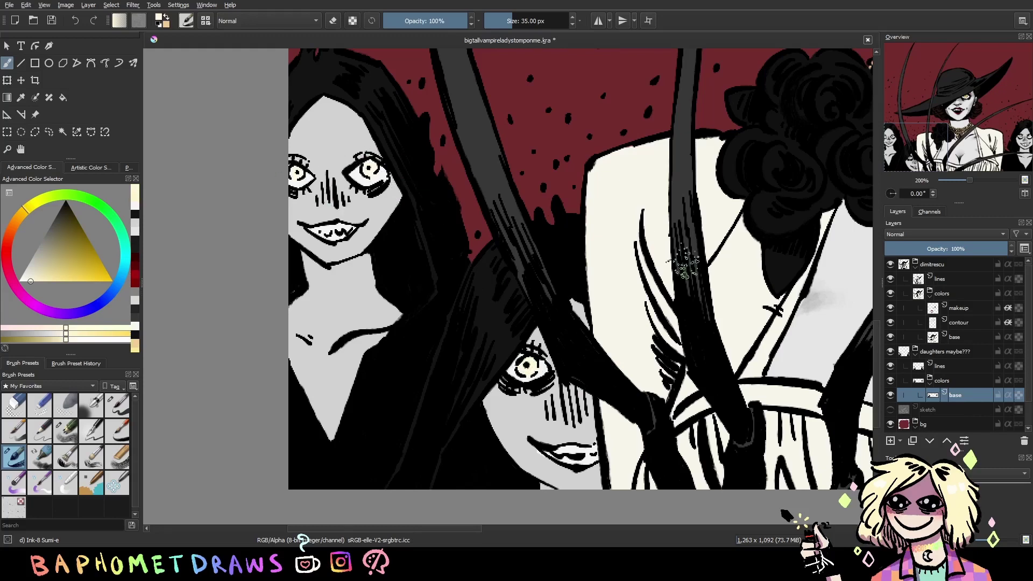
# Mirror the canvas to check the left daughter's face, then flip it back
pyautogui.moveTo(682, 264); pyautogui.dragTo(639, 221)
pyautogui.press('m')
pyautogui.press('m')
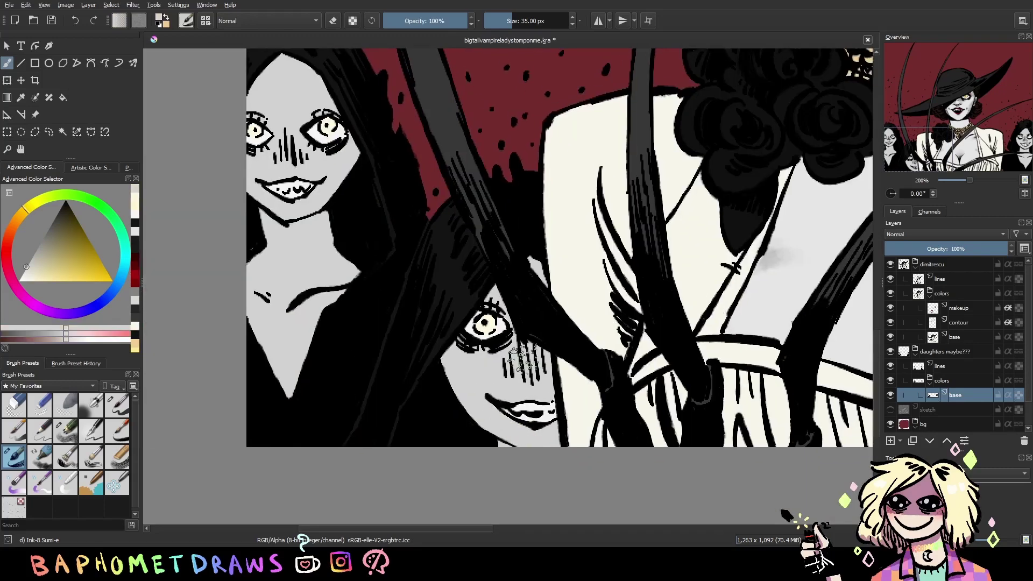
pyautogui.moveTo(520, 359); pyautogui.dragTo(501, 265)
pyautogui.press('m')
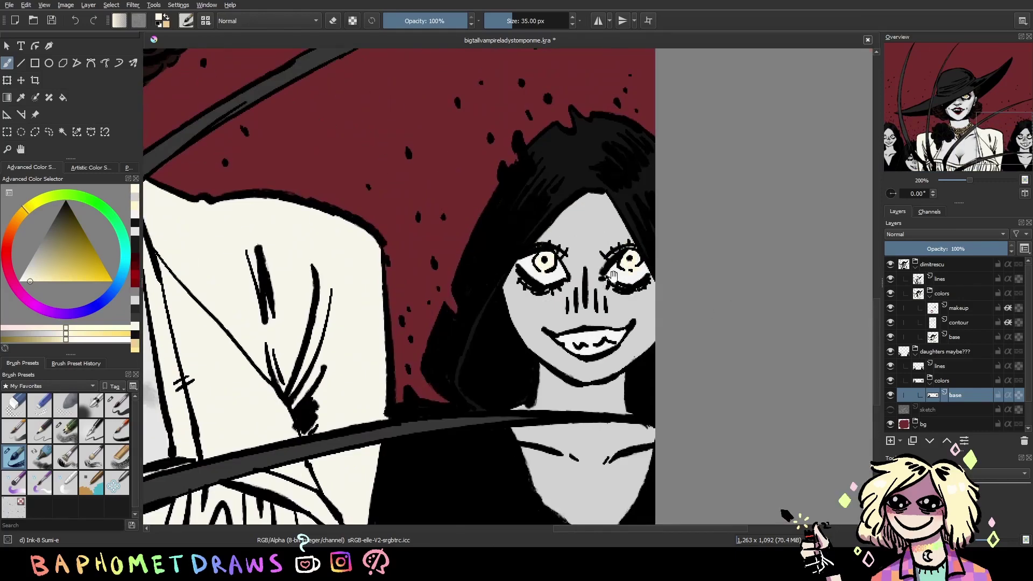
pyautogui.moveTo(613, 275); pyautogui.dragTo(649, 228)
# Name the new paint layers makeup, contour and blood
pyautogui.doubleClick(946, 410)
pyautogui.write('mak')
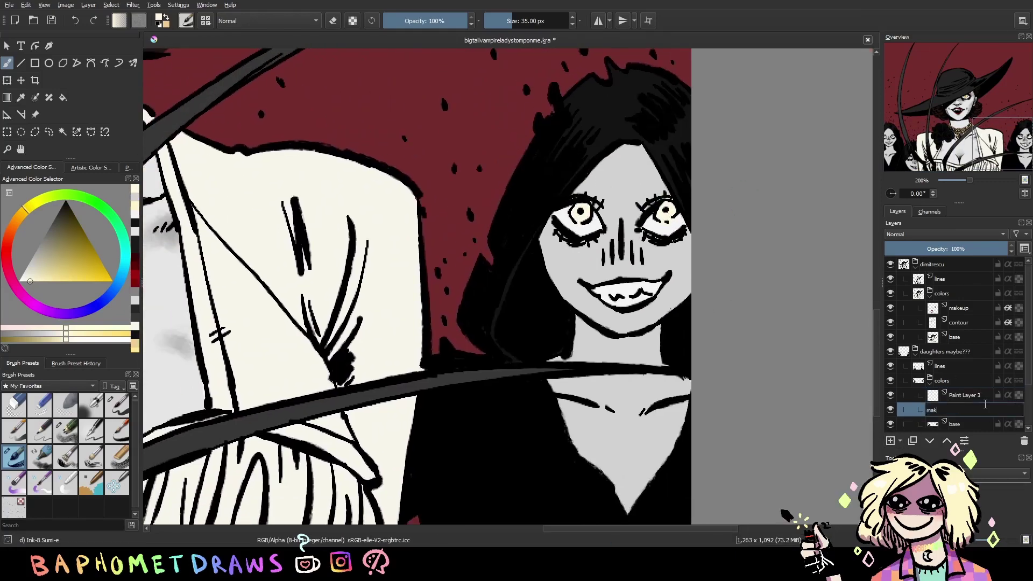
pyautogui.write('eup')
pyautogui.press('Return')
pyautogui.press('Insert')
pyautogui.doubleClick(971, 424)
pyautogui.write('our')
pyautogui.press('Return')
pyautogui.doubleClick(967, 395)
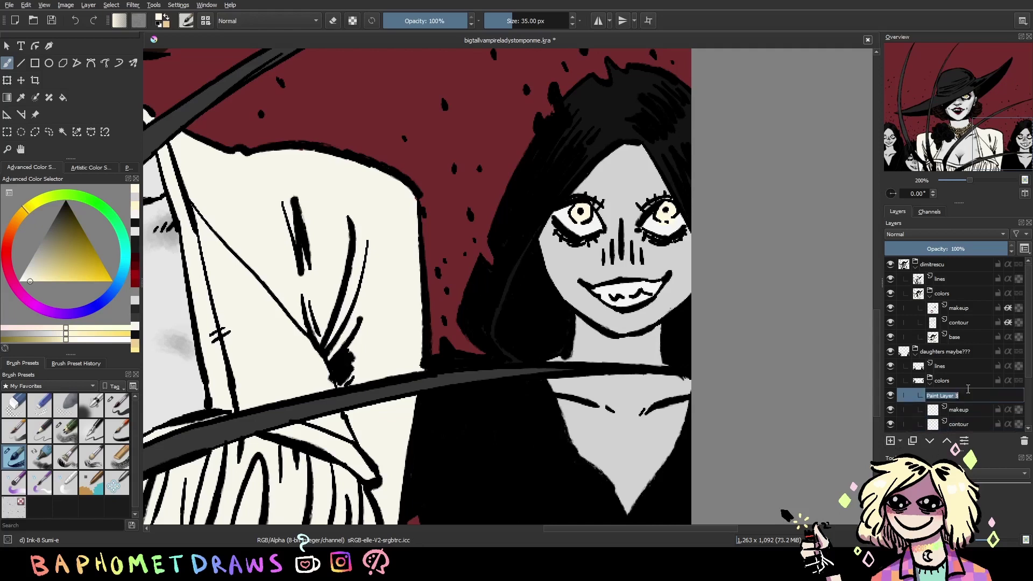
pyautogui.write('blood')
pyautogui.press('Return')
# On the contour layer, shade the daughter's left cheek grey with Pencil-6 Quick Shade
pyautogui.scroll(-2, 979, 417)
pyautogui.click(959, 369)
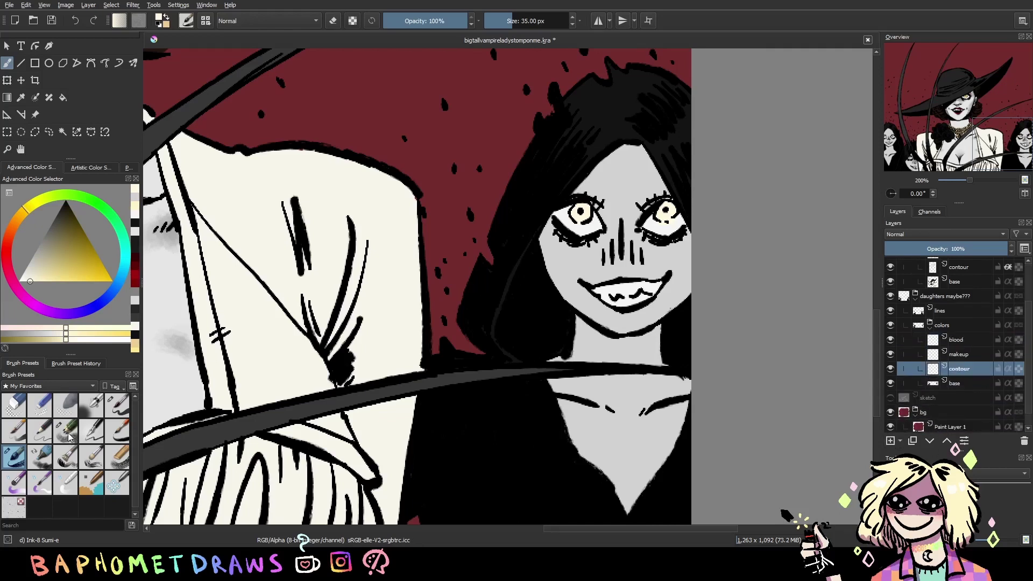
pyautogui.click(66, 430)
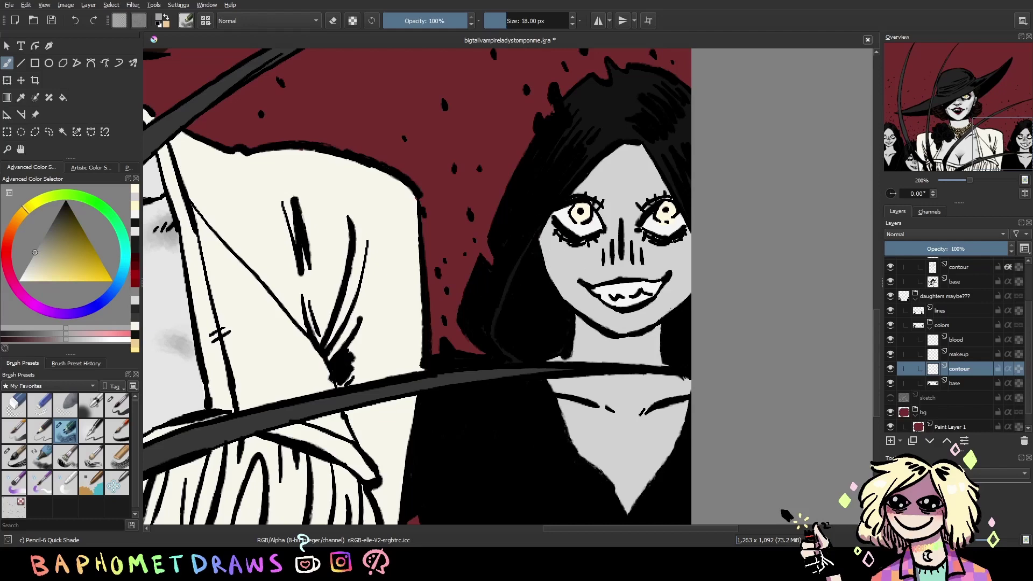
pyautogui.press(']')
pyautogui.press(']')
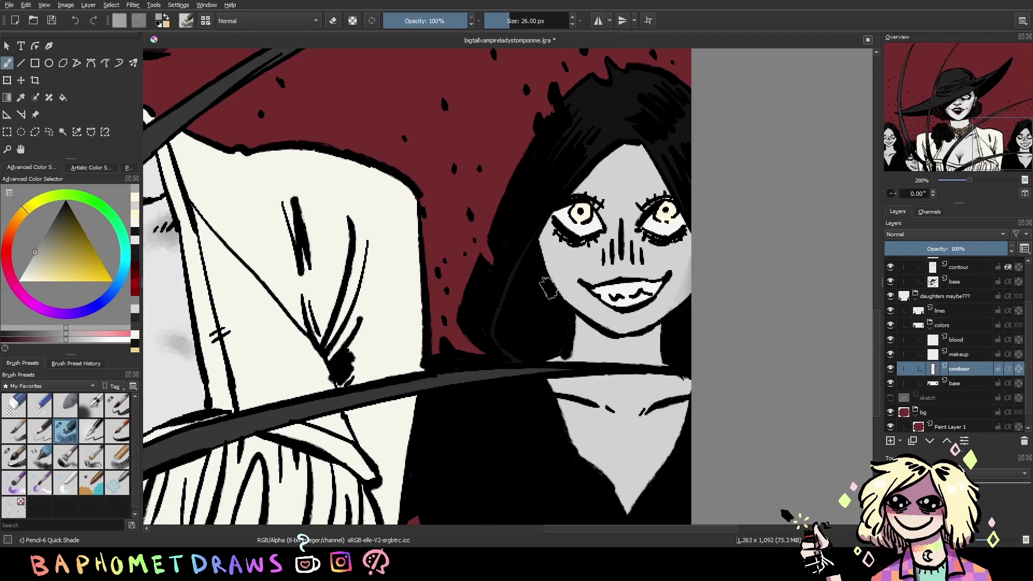
pyautogui.moveTo(535, 248); pyautogui.dragTo(572, 307)
pyautogui.press('[')
pyautogui.press('[')
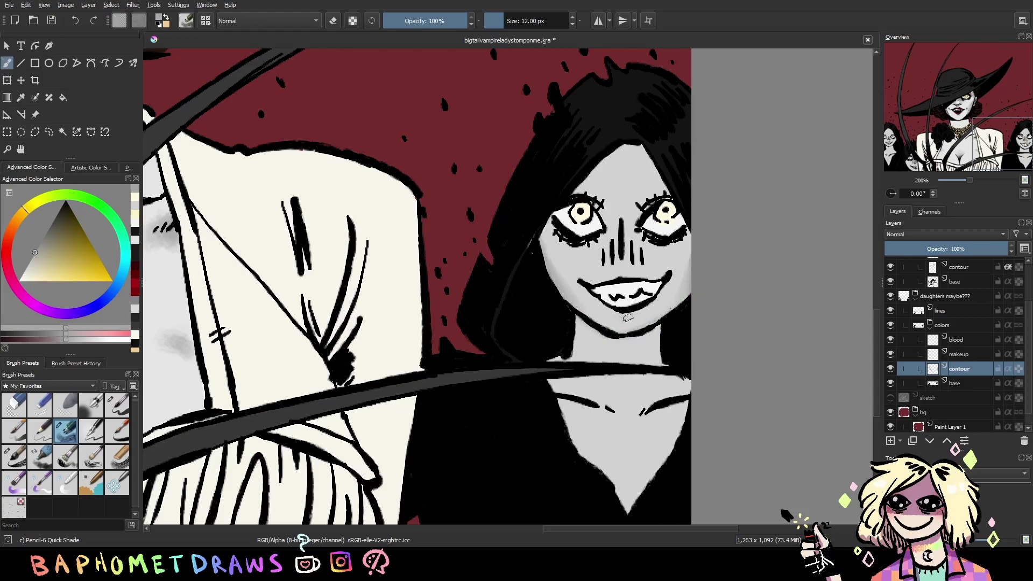
pyautogui.press('m')
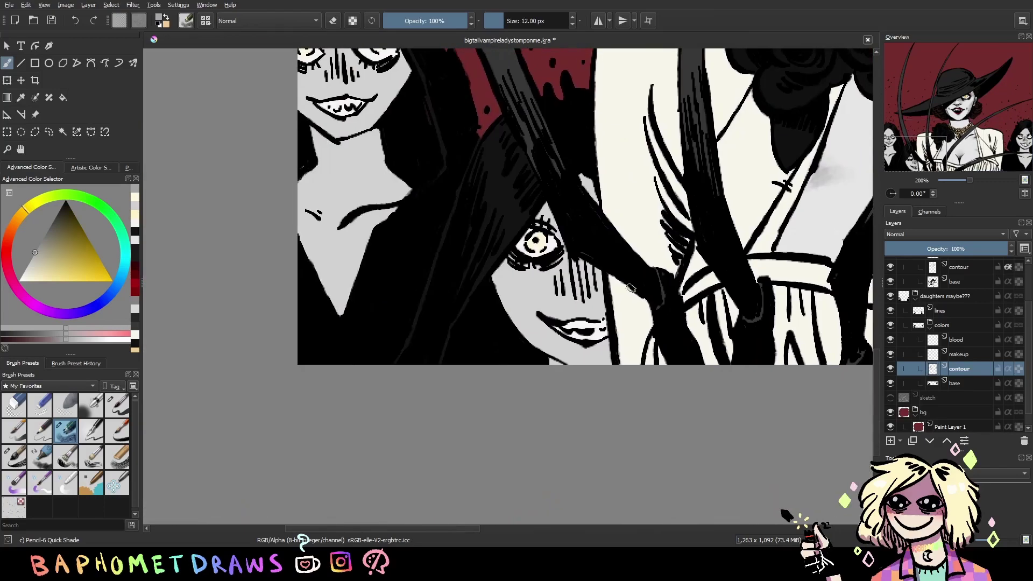
pyautogui.press('m')
pyautogui.press(']')
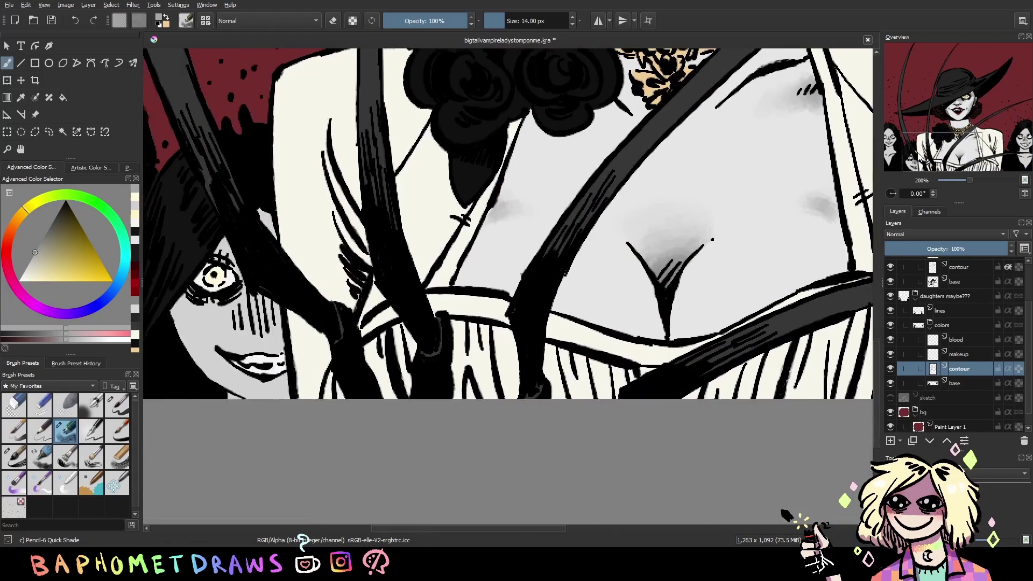
# Shade the middle daughter's face edge and right side down to the jaw, then save
pyautogui.moveTo(751, 220); pyautogui.dragTo(385, 316)
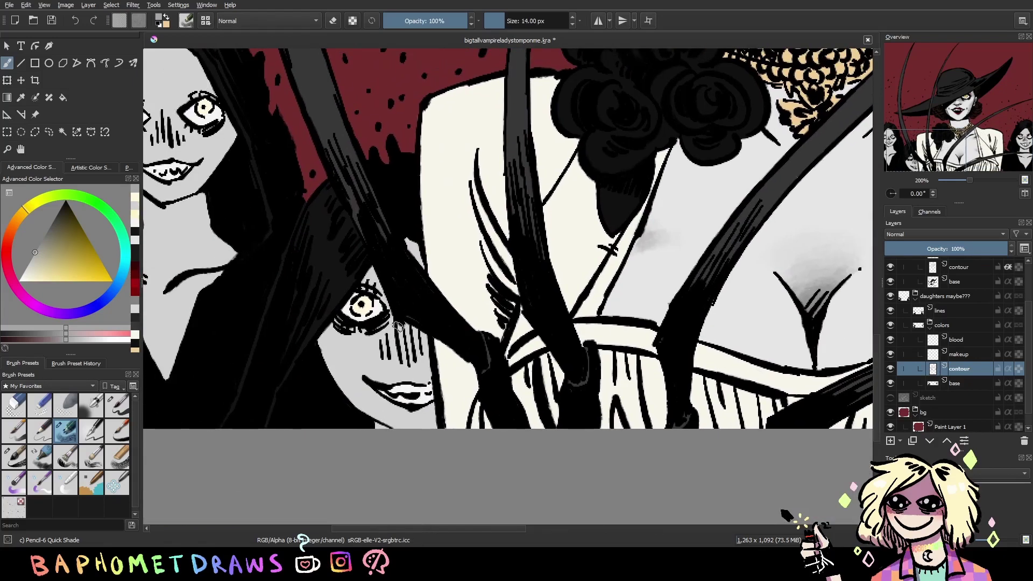
pyautogui.press(']')
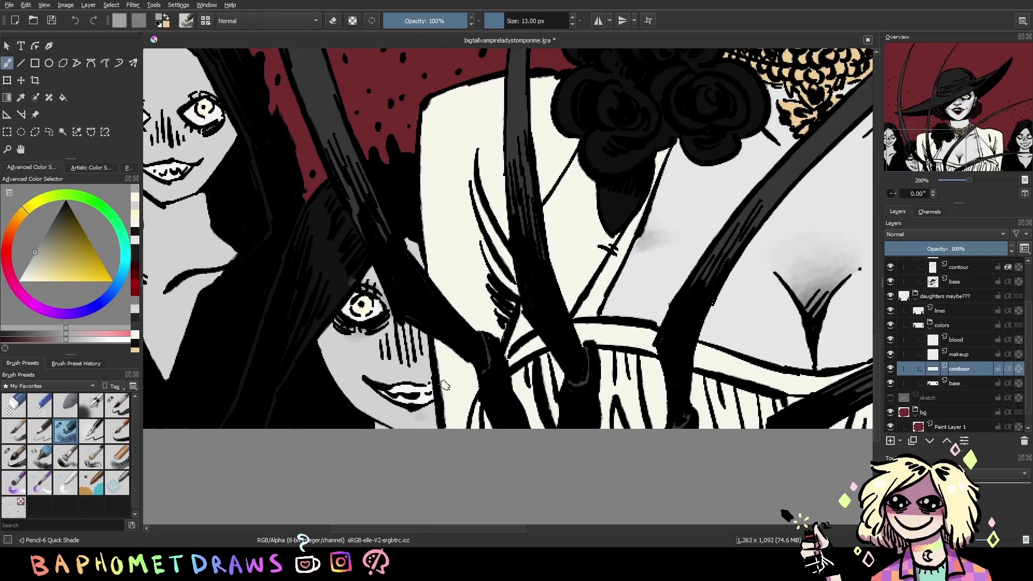
pyautogui.press(']')
pyautogui.press(']')
pyautogui.moveTo(316, 342); pyautogui.dragTo(334, 355)
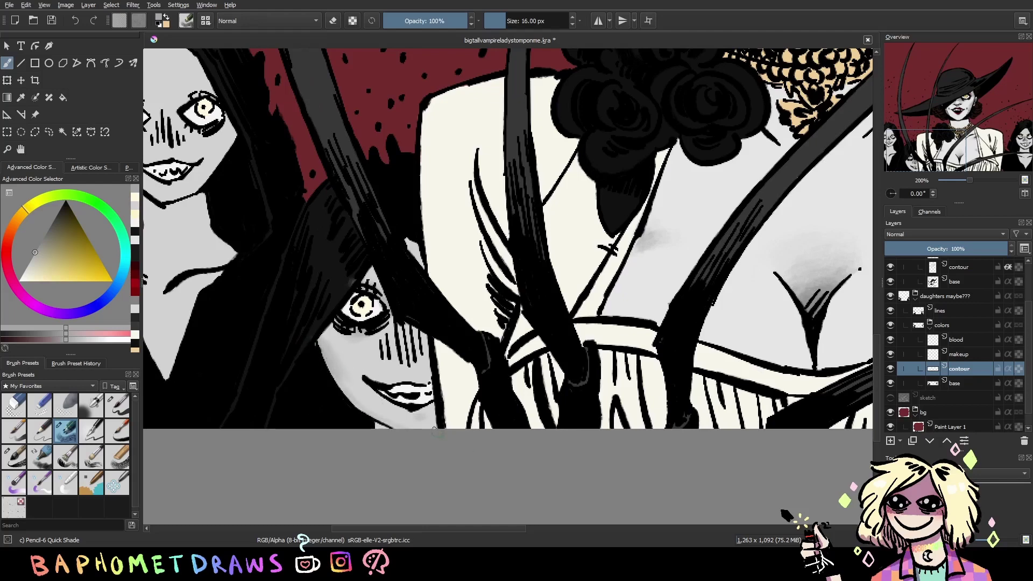
pyautogui.scroll(5, 442, 284)
pyautogui.hscroll(-7, 466, 286)
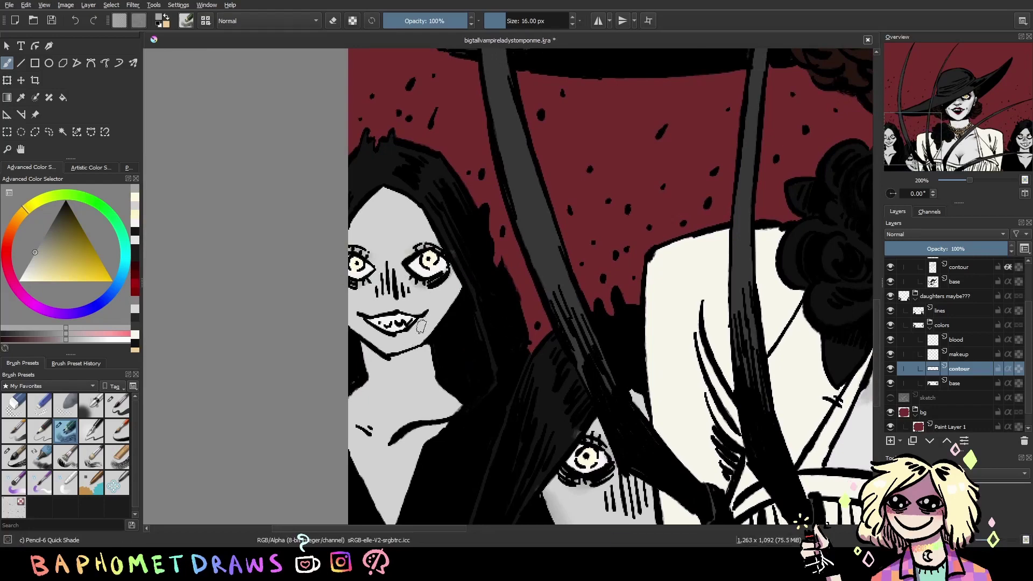
pyautogui.moveTo(464, 283); pyautogui.dragTo(438, 338)
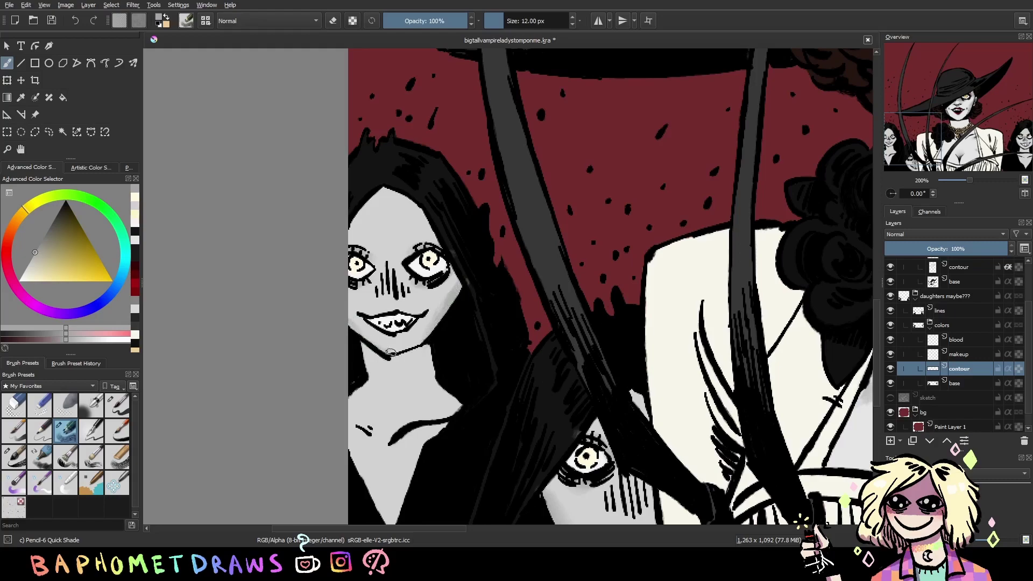
pyautogui.scroll(-2, 350, 446)
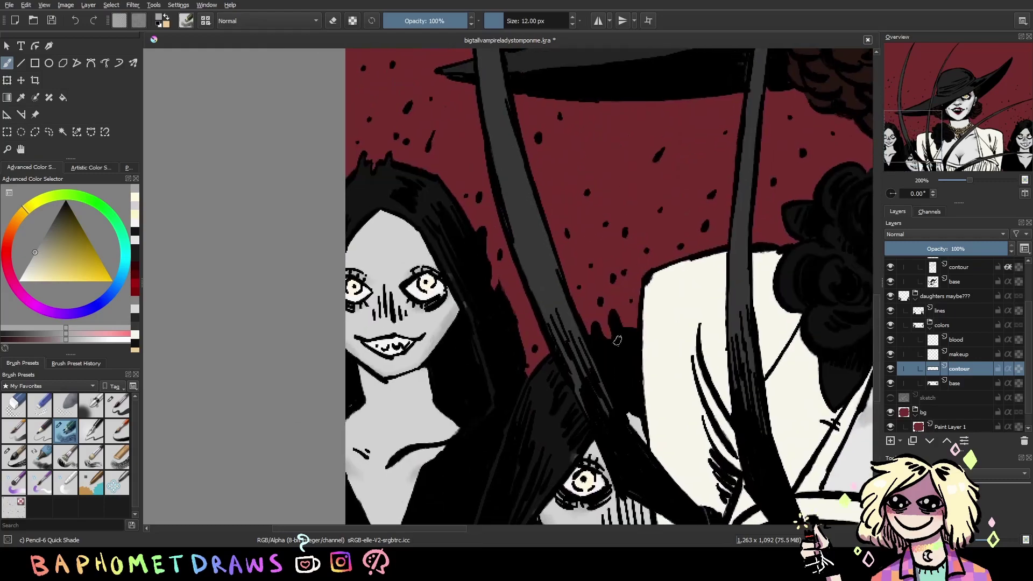
pyautogui.hotkey('ctrl', 's')
# Erase the stray dark stroke inside the daughter's mouth and save
pyautogui.moveTo(818, 269)
pyautogui.mouseDown()
pyautogui.moveTo(611, 329)
pyautogui.moveTo(635, 267)
pyautogui.mouseUp()
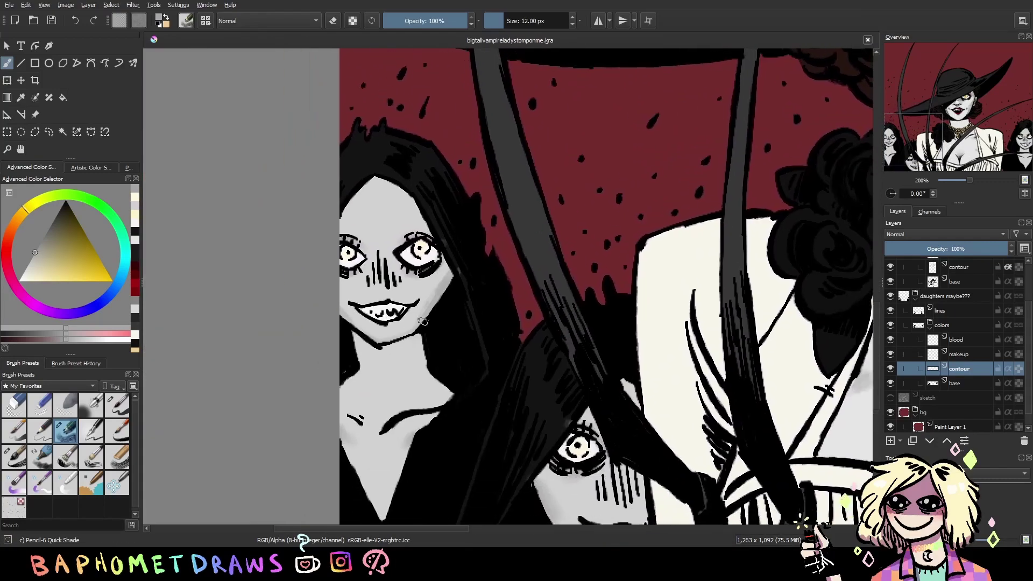
pyautogui.press('[')
pyautogui.press('[')
pyautogui.press('e')
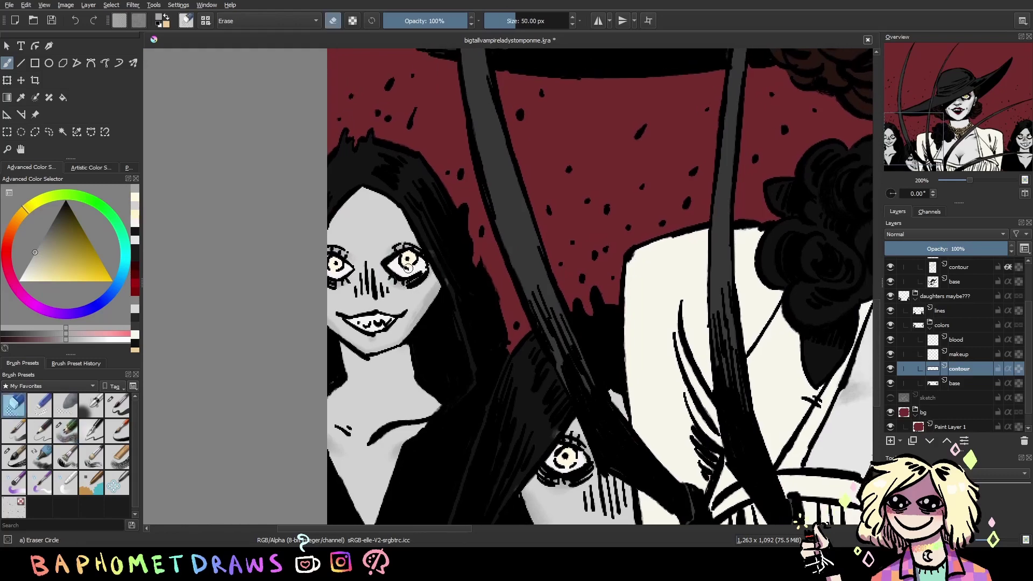
pyautogui.moveTo(566, 433); pyautogui.dragTo(499, 311)
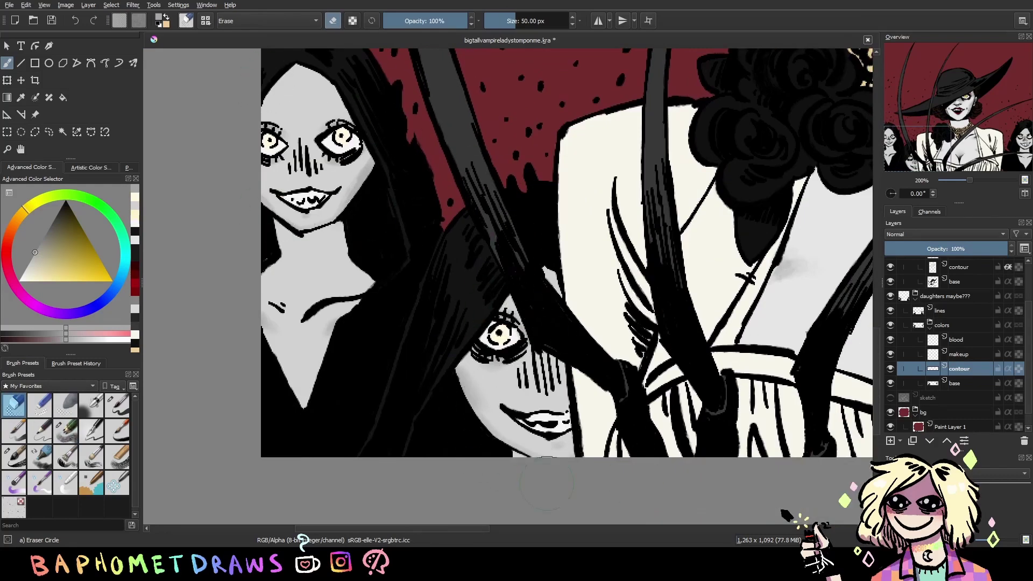
pyautogui.moveTo(784, 378)
pyautogui.mouseDown()
pyautogui.moveTo(725, 382)
pyautogui.moveTo(715, 369)
pyautogui.mouseUp()
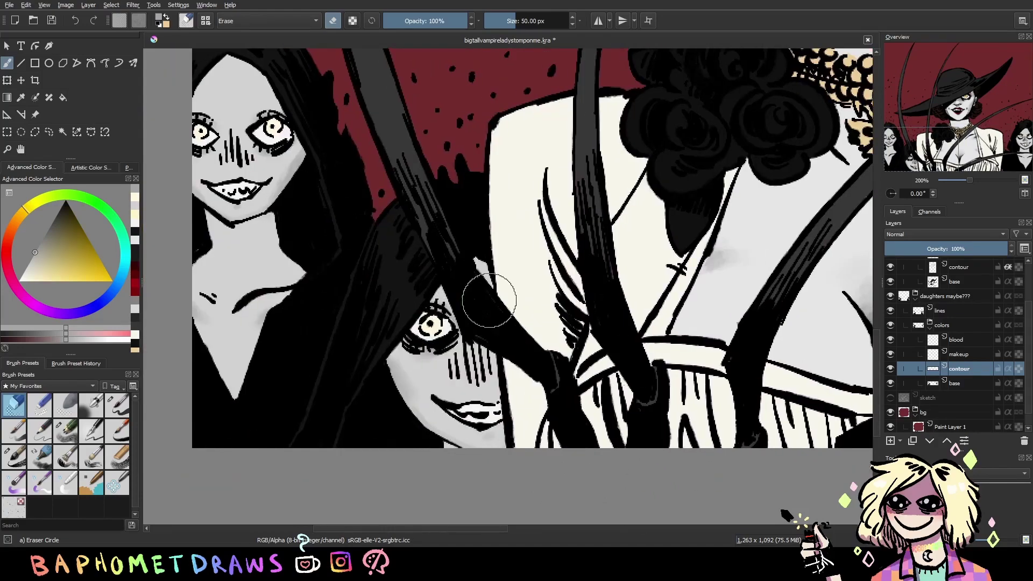
pyautogui.press('[')
pyautogui.press('[')
pyautogui.press('[')
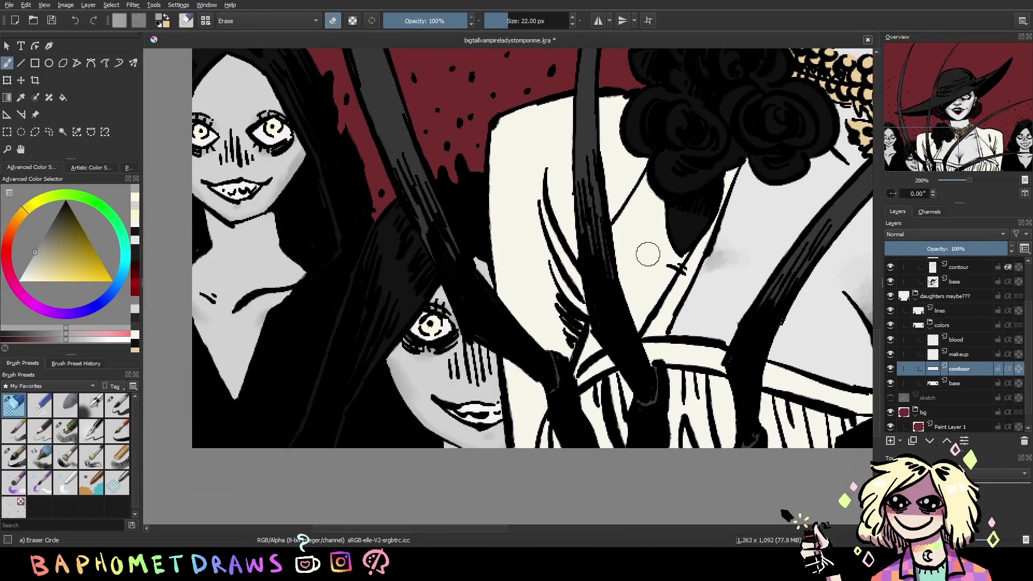
pyautogui.hscroll(10, 729, 267)
pyautogui.scroll(3, 689, 265)
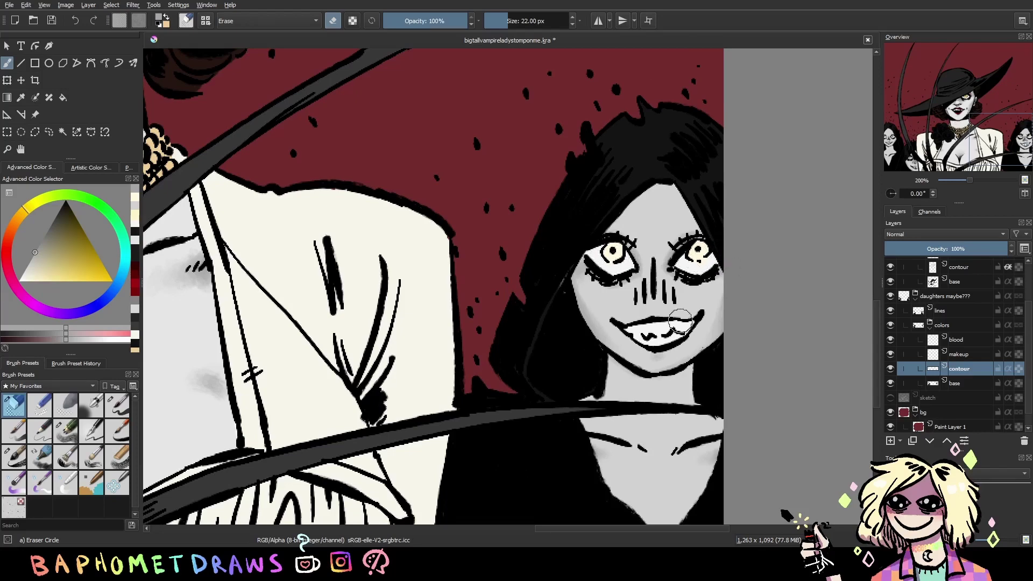
pyautogui.moveTo(679, 321); pyautogui.dragTo(688, 323)
pyautogui.hotkey('ctrl', 's')
pyautogui.press('pageup')
# Shade near-black makeup beside and beneath the daughter's eyes and along her upper lashes
pyautogui.click(60, 211)
pyautogui.click(66, 430)
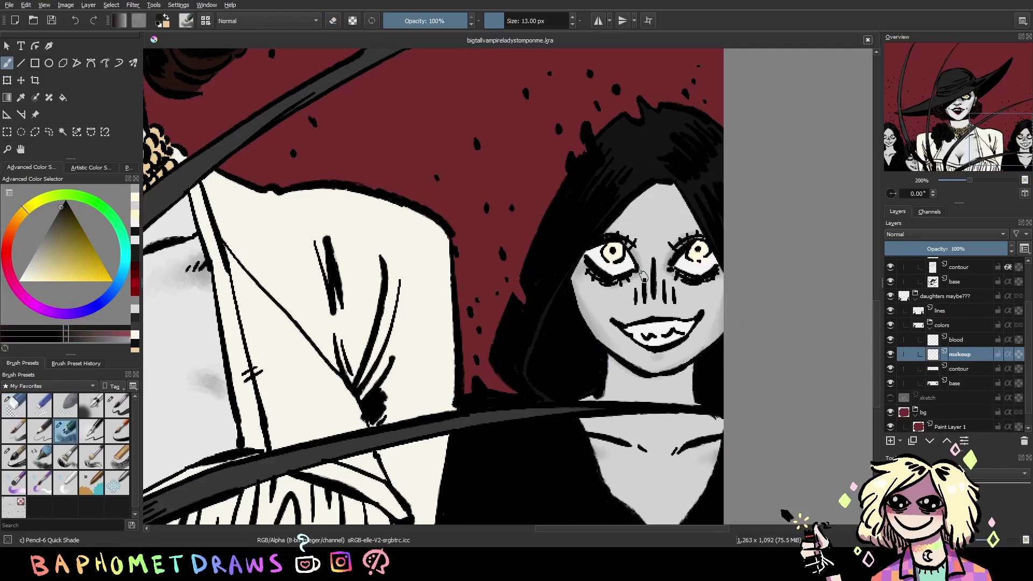
pyautogui.moveTo(586, 255); pyautogui.dragTo(637, 280)
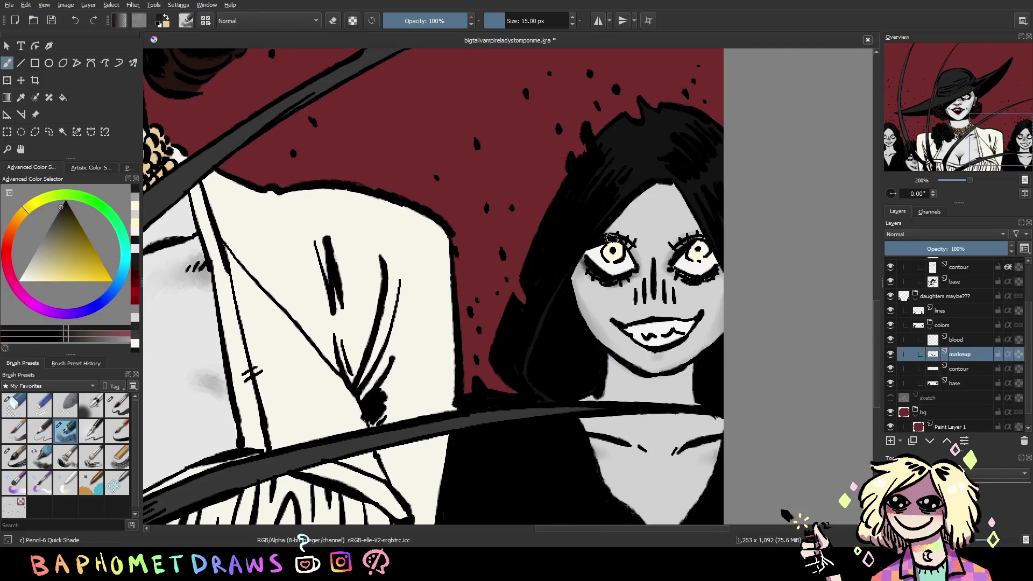
pyautogui.moveTo(612, 237); pyautogui.dragTo(636, 252)
pyautogui.moveTo(703, 244); pyautogui.dragTo(676, 237)
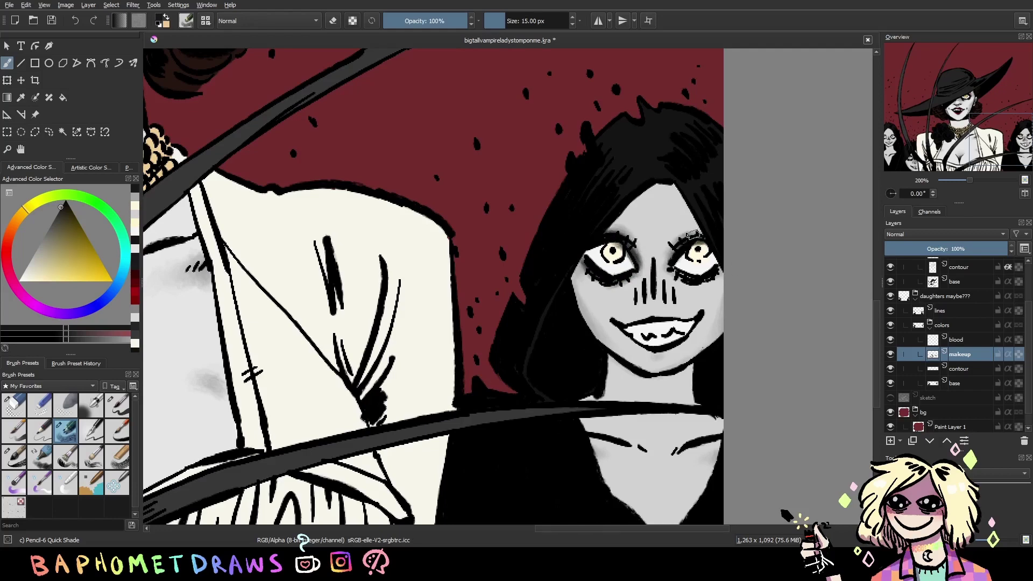
pyautogui.moveTo(675, 271)
pyautogui.mouseDown()
pyautogui.moveTo(697, 278)
pyautogui.moveTo(710, 263)
pyautogui.mouseUp()
pyautogui.press('e')
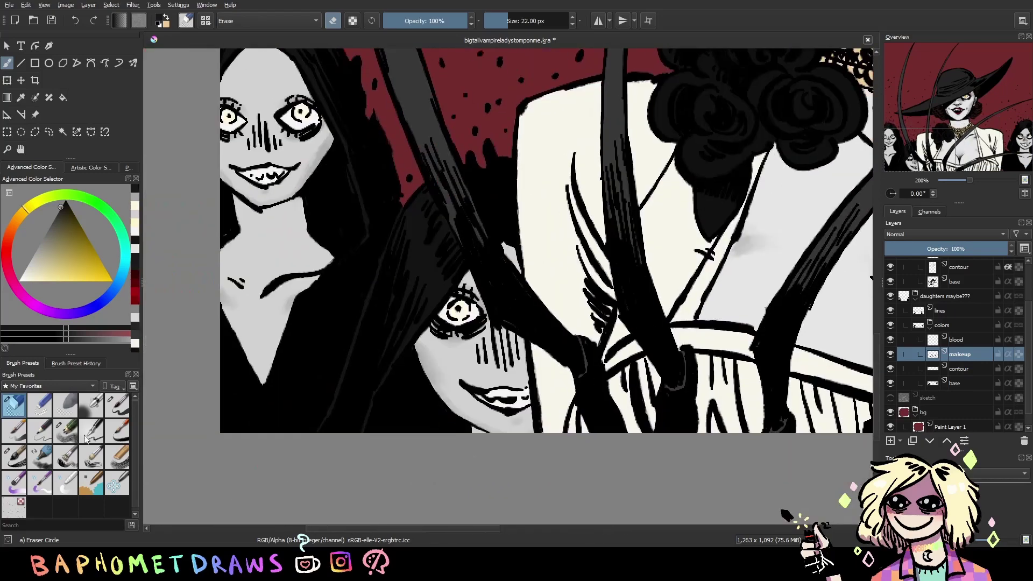
# Darken the middle daughter's upper lashes and lower lid with dark makeup
pyautogui.press('/')
pyautogui.moveTo(481, 301); pyautogui.dragTo(462, 280)
pyautogui.moveTo(433, 317)
pyautogui.mouseDown()
pyautogui.moveTo(459, 336)
pyautogui.moveTo(490, 314)
pyautogui.moveTo(485, 323)
pyautogui.mouseUp()
pyautogui.press('/')
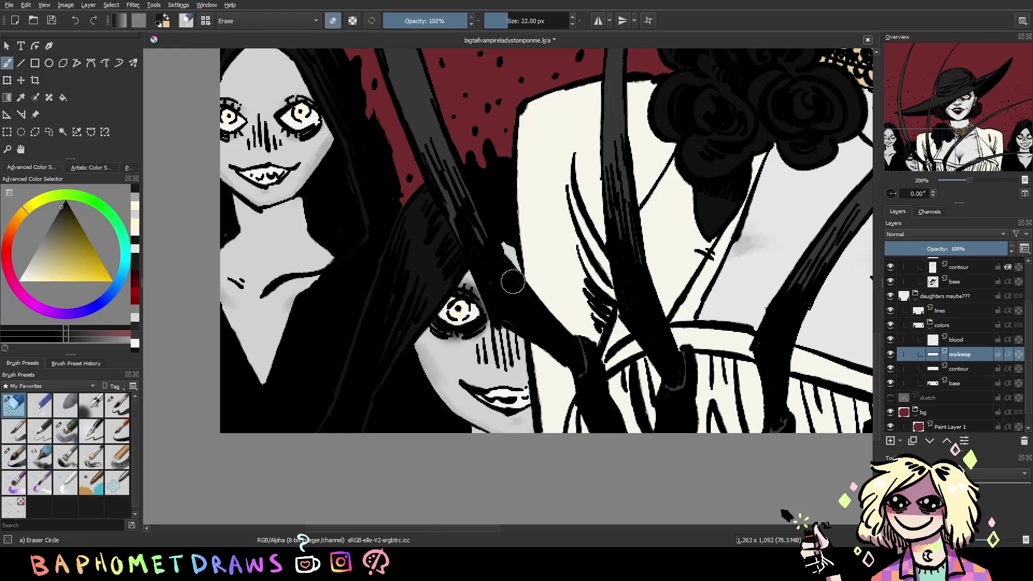
pyautogui.click(950, 141)
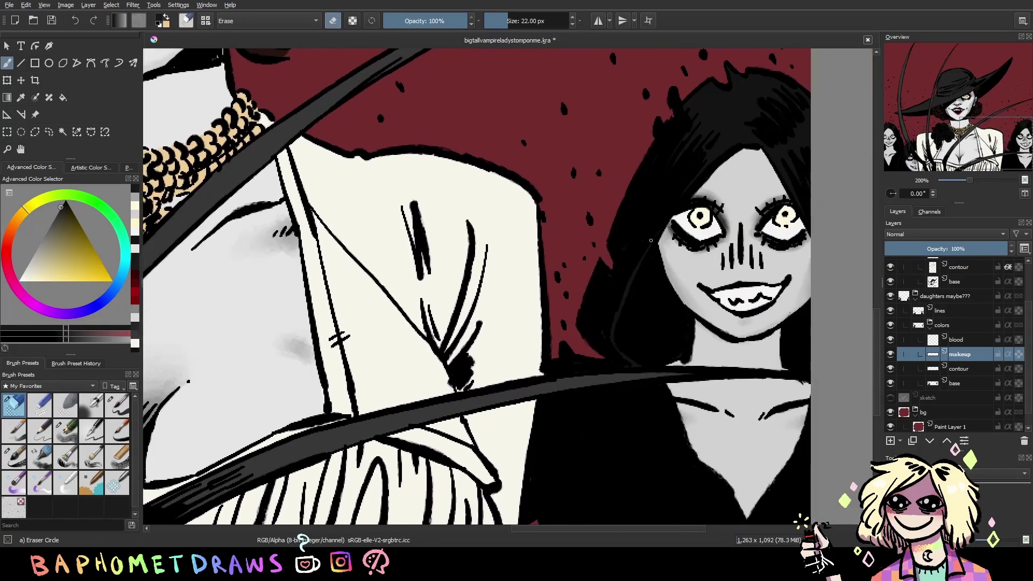
pyautogui.click(915, 142)
# Shade dark makeup around both of the upper-left girl's eyes and save the drawing
pyautogui.press('/')
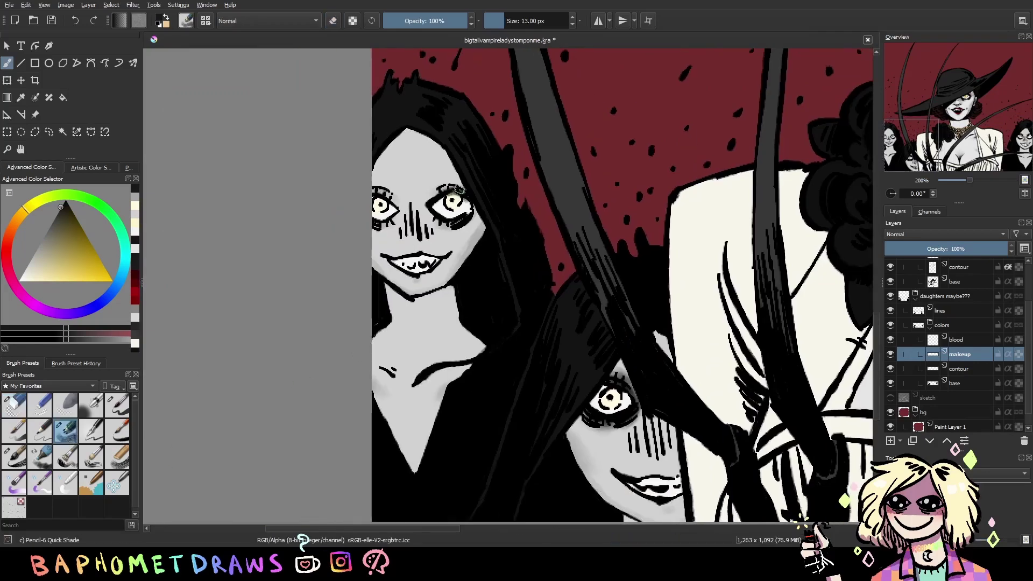
pyautogui.moveTo(457, 189)
pyautogui.mouseDown()
pyautogui.moveTo(430, 204)
pyautogui.moveTo(455, 222)
pyautogui.mouseUp()
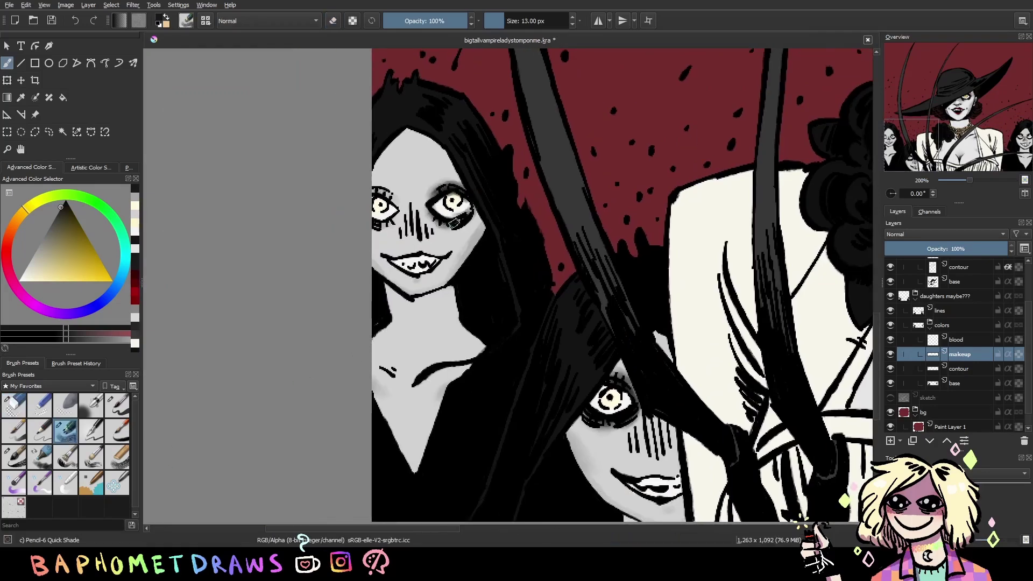
pyautogui.moveTo(377, 191); pyautogui.dragTo(393, 201)
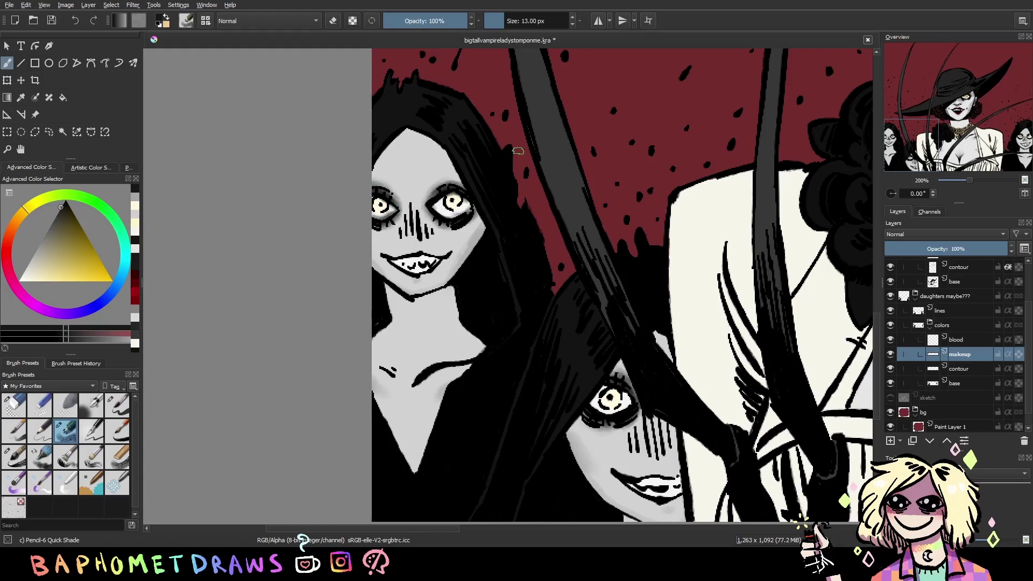
pyautogui.press('e')
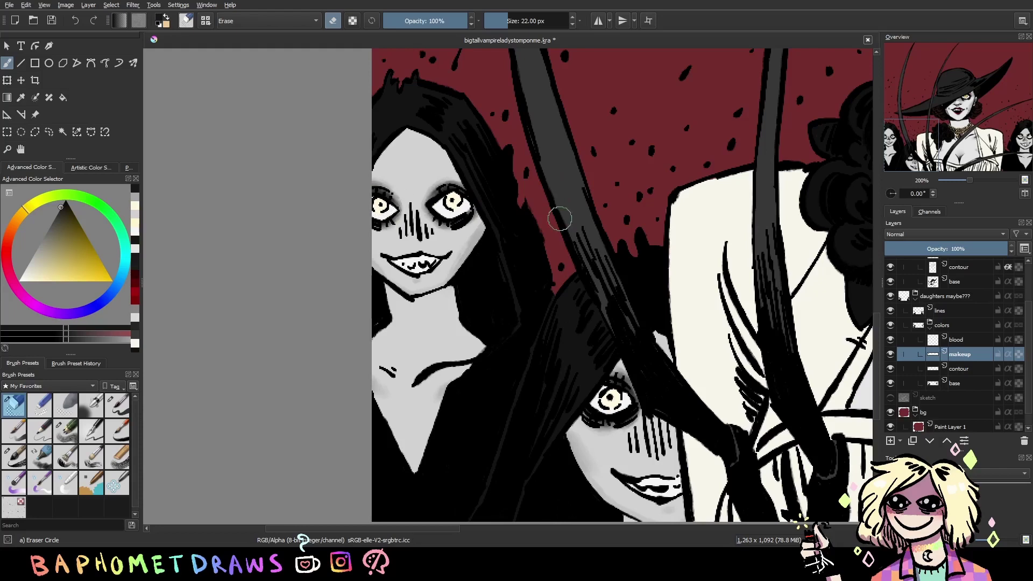
pyautogui.press('pageup')
pyautogui.hotkey('ctrl', 's')
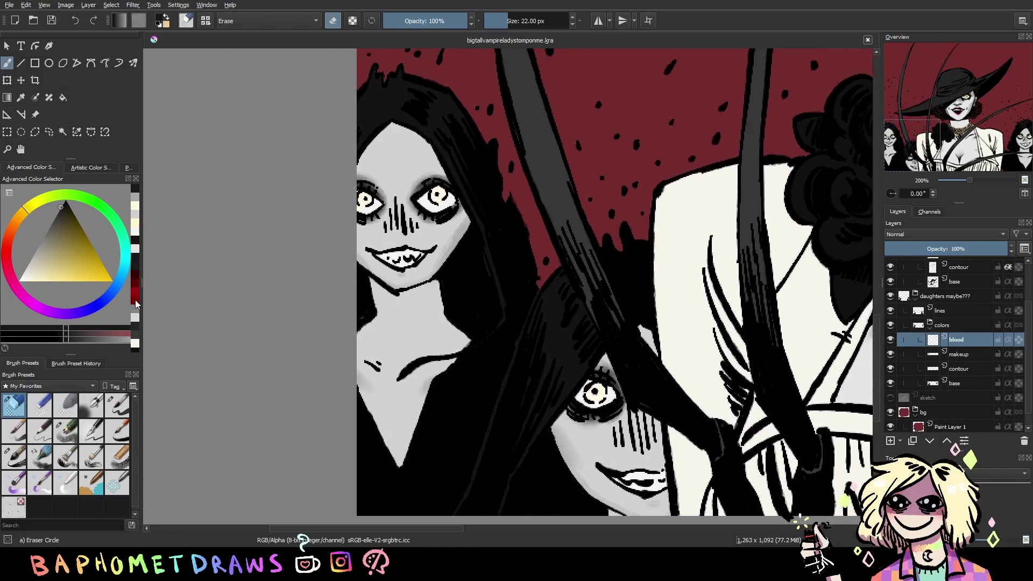
# Pick a dark red and paint thick blood over the first daughter's mouth and chin
pyautogui.click(135, 303)
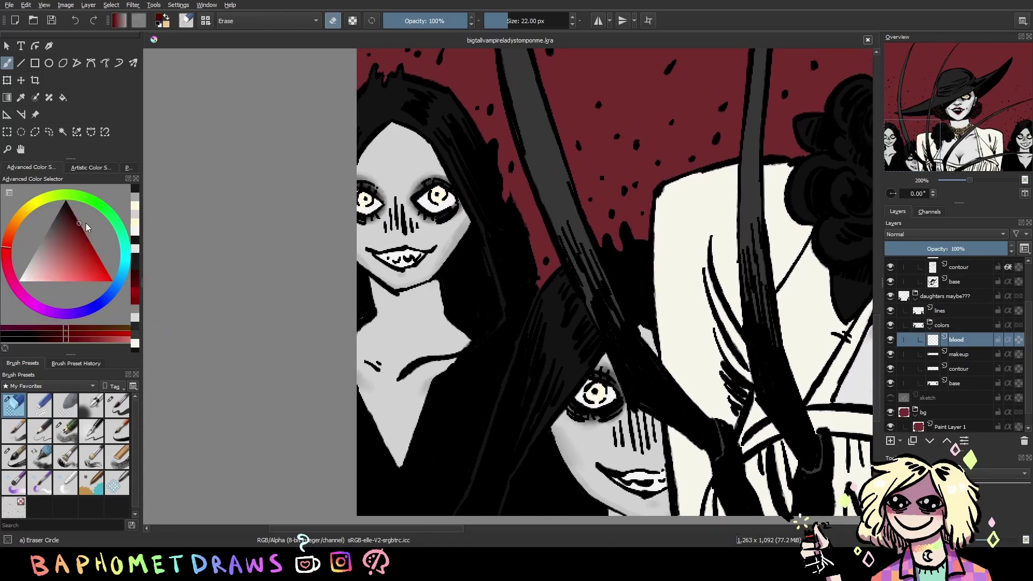
pyautogui.click(92, 244)
pyautogui.press('e')
pyautogui.moveTo(396, 261); pyautogui.dragTo(404, 290)
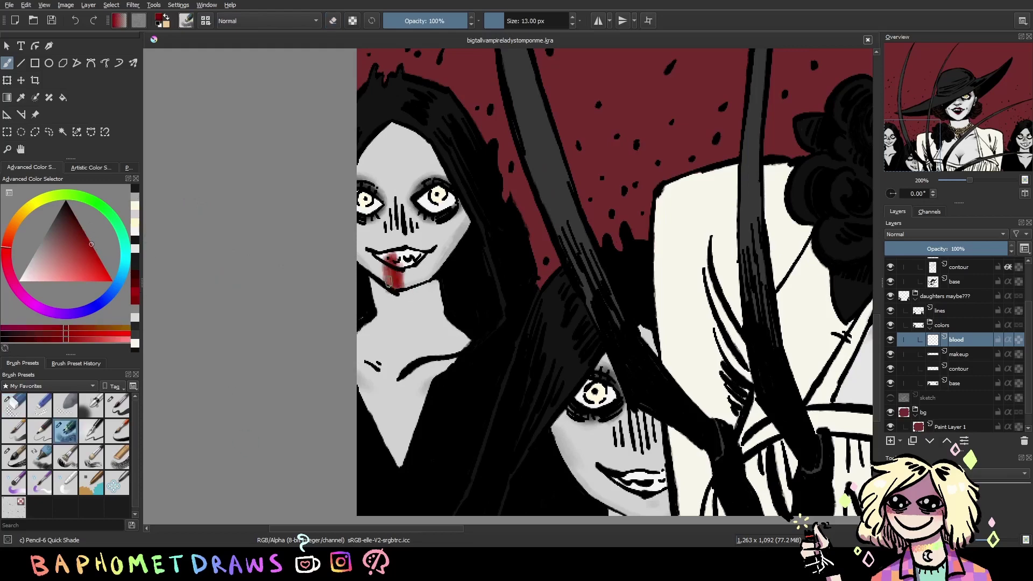
pyautogui.moveTo(379, 226); pyautogui.dragTo(385, 287)
pyautogui.press(']')
pyautogui.moveTo(364, 250); pyautogui.dragTo(381, 271)
pyautogui.moveTo(358, 226); pyautogui.dragTo(416, 285)
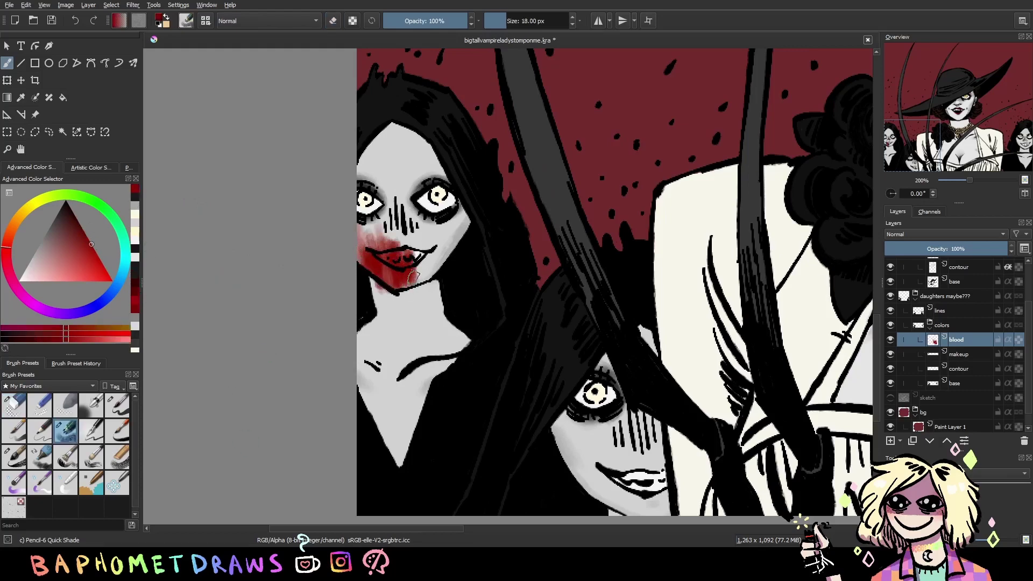
pyautogui.moveTo(406, 215)
pyautogui.mouseDown()
pyautogui.moveTo(424, 255)
pyautogui.moveTo(452, 236)
pyautogui.mouseUp()
# Add blood on her cheek and drips running down her neck
pyautogui.moveTo(433, 280)
pyautogui.mouseDown()
pyautogui.moveTo(438, 334)
pyautogui.moveTo(411, 319)
pyautogui.mouseUp()
pyautogui.moveTo(390, 269); pyautogui.dragTo(385, 338)
pyautogui.moveTo(398, 301); pyautogui.dragTo(370, 350)
pyautogui.moveTo(449, 299); pyautogui.dragTo(455, 336)
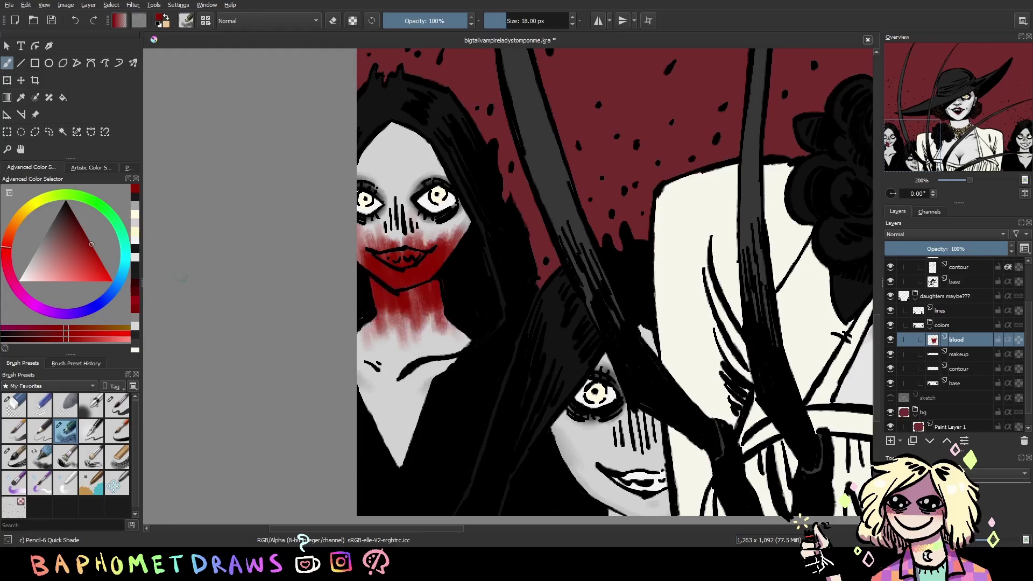
# Paint blood across the lower daughter's lower face, cheek and chin with a larger brush
pyautogui.moveTo(638, 457)
pyautogui.mouseDown()
pyautogui.moveTo(601, 371)
pyautogui.moveTo(597, 425)
pyautogui.mouseUp()
pyautogui.press(']')
pyautogui.press(']')
pyautogui.moveTo(581, 380); pyautogui.dragTo(564, 425)
pyautogui.moveTo(530, 323); pyautogui.dragTo(543, 401)
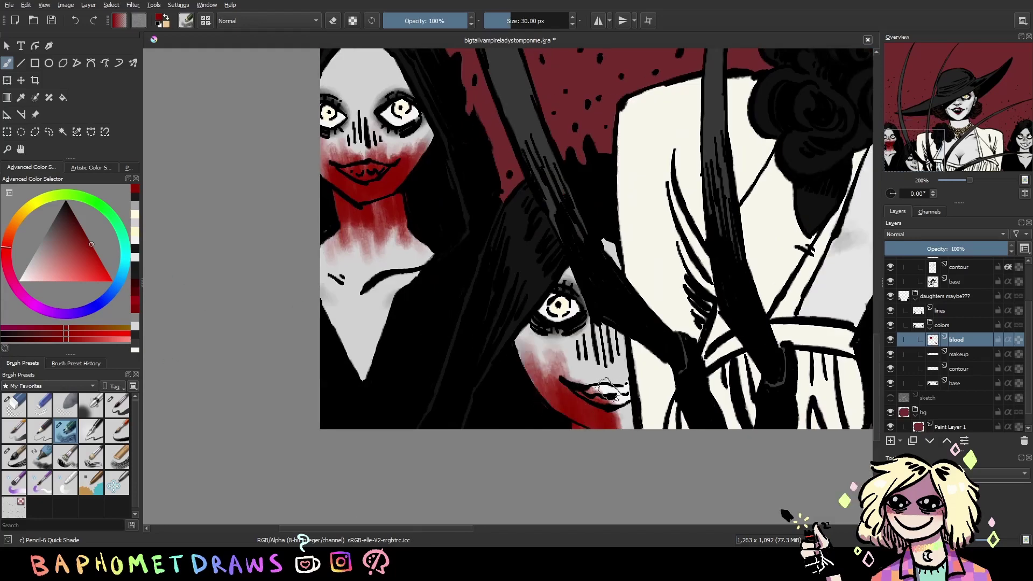
pyautogui.moveTo(570, 347); pyautogui.dragTo(618, 403)
pyautogui.moveTo(598, 377)
pyautogui.mouseDown()
pyautogui.moveTo(626, 422)
pyautogui.moveTo(603, 334)
pyautogui.moveTo(635, 420)
pyautogui.mouseUp()
# Smear blood on the right daughter's cheek, neck and chest, darkening her jaw and chin
pyautogui.click(1006, 142)
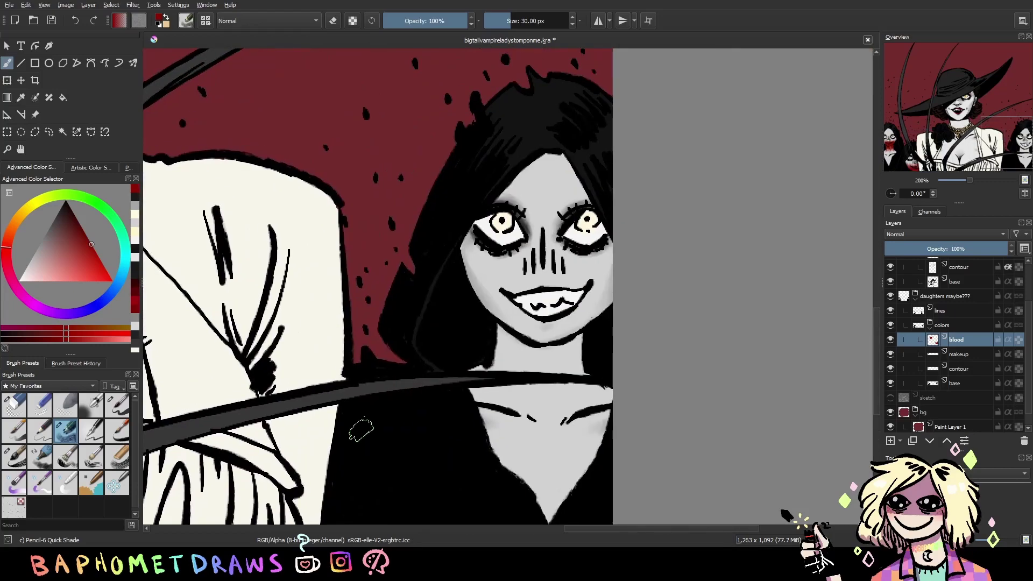
pyautogui.moveTo(516, 322)
pyautogui.mouseDown()
pyautogui.moveTo(494, 239)
pyautogui.moveTo(479, 323)
pyautogui.mouseUp()
pyautogui.moveTo(522, 253)
pyautogui.mouseDown()
pyautogui.moveTo(535, 339)
pyautogui.moveTo(517, 264)
pyautogui.moveTo(540, 333)
pyautogui.moveTo(576, 263)
pyautogui.moveTo(592, 302)
pyautogui.moveTo(608, 301)
pyautogui.moveTo(576, 376)
pyautogui.moveTo(544, 398)
pyautogui.mouseUp()
pyautogui.press('[')
pyautogui.press('[')
pyautogui.moveTo(532, 334)
pyautogui.mouseDown()
pyautogui.moveTo(511, 403)
pyautogui.moveTo(490, 337)
pyautogui.mouseUp()
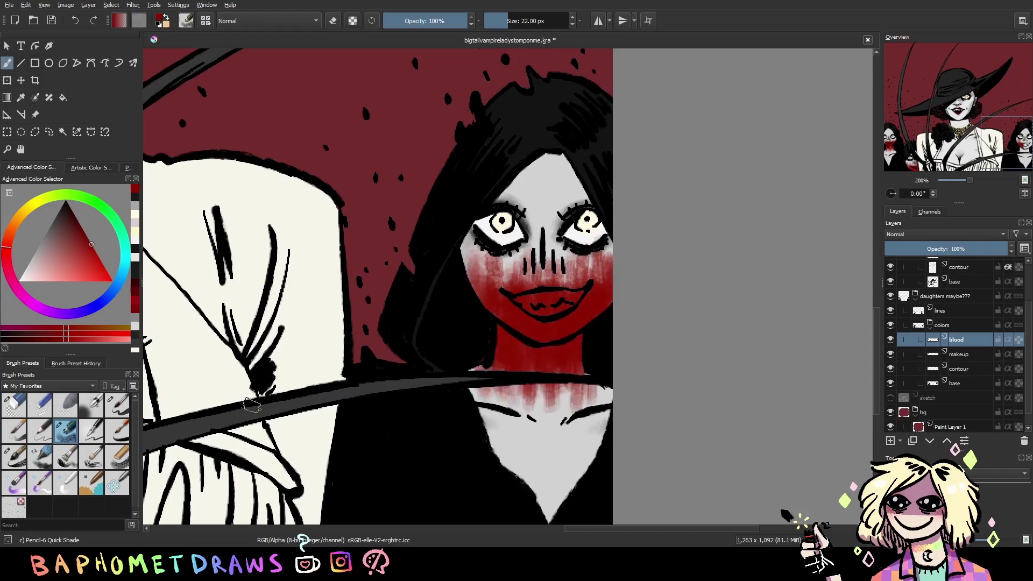
pyautogui.keyDown('ctrl'); pyautogui.click(551, 242); pyautogui.keyUp('ctrl')
pyautogui.moveTo(552, 242)
pyautogui.mouseDown()
pyautogui.moveTo(575, 339)
pyautogui.moveTo(530, 345)
pyautogui.moveTo(492, 323)
pyautogui.moveTo(541, 329)
pyautogui.mouseUp()
# Mirror the canvas view to check the blood work and save the drawing
pyautogui.hscroll(-5, 541, 330)
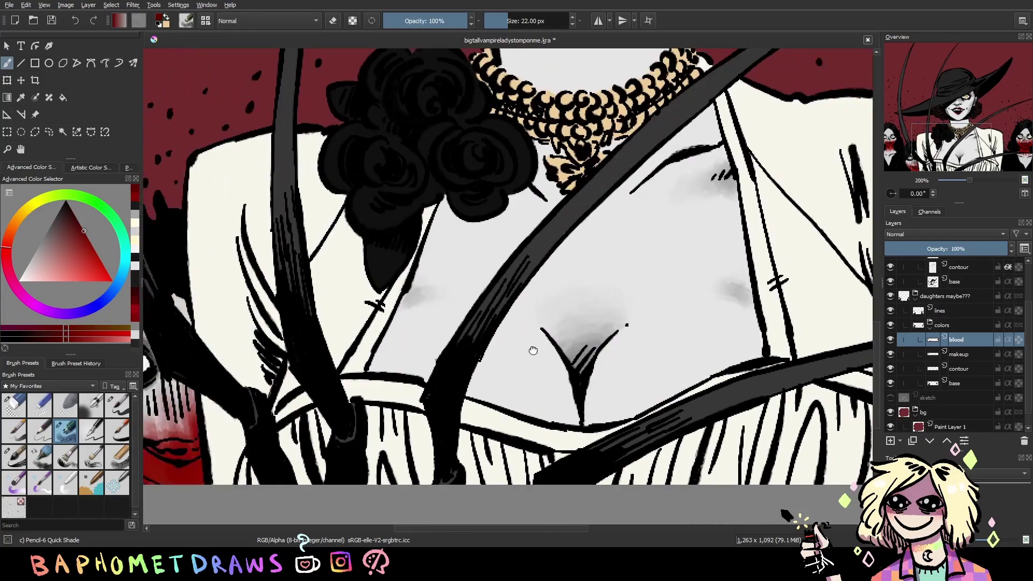
pyautogui.hscroll(-5, 511, 380)
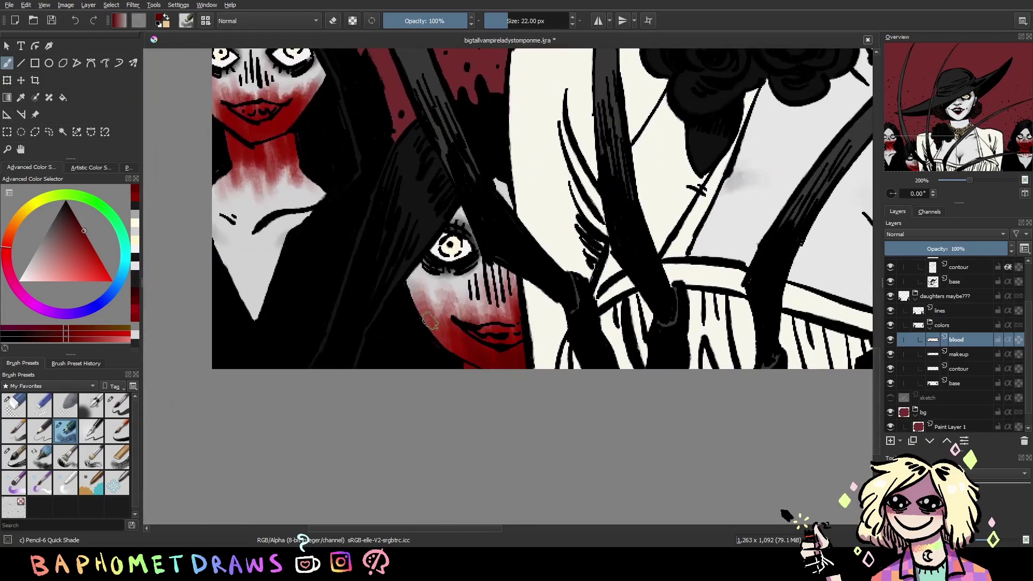
pyautogui.scroll(5, 432, 268)
pyautogui.hscroll(-5, 432, 267)
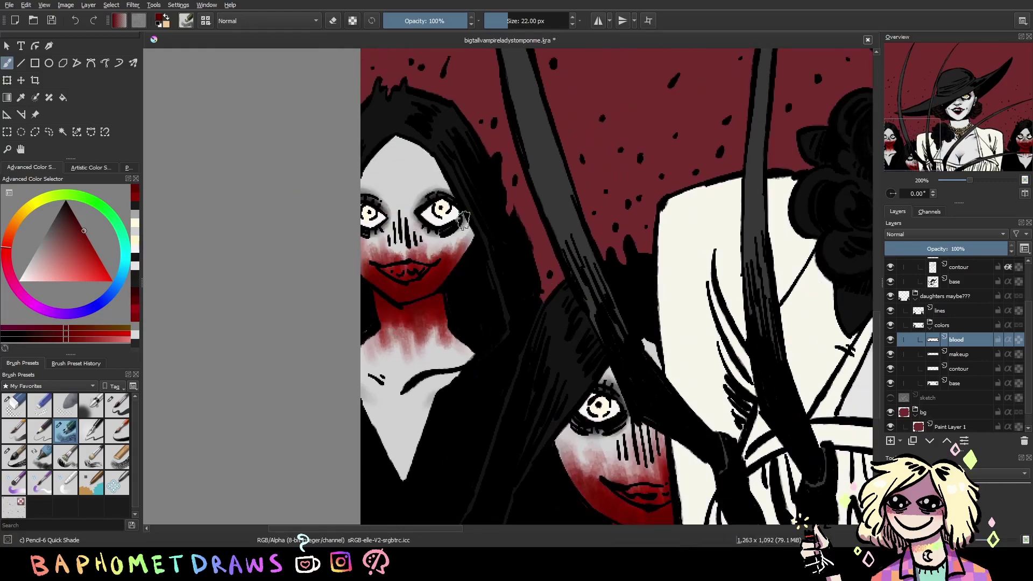
pyautogui.hscroll(1, 376, 300)
pyautogui.press('m')
pyautogui.hscroll(5, 377, 301)
pyautogui.press('e')
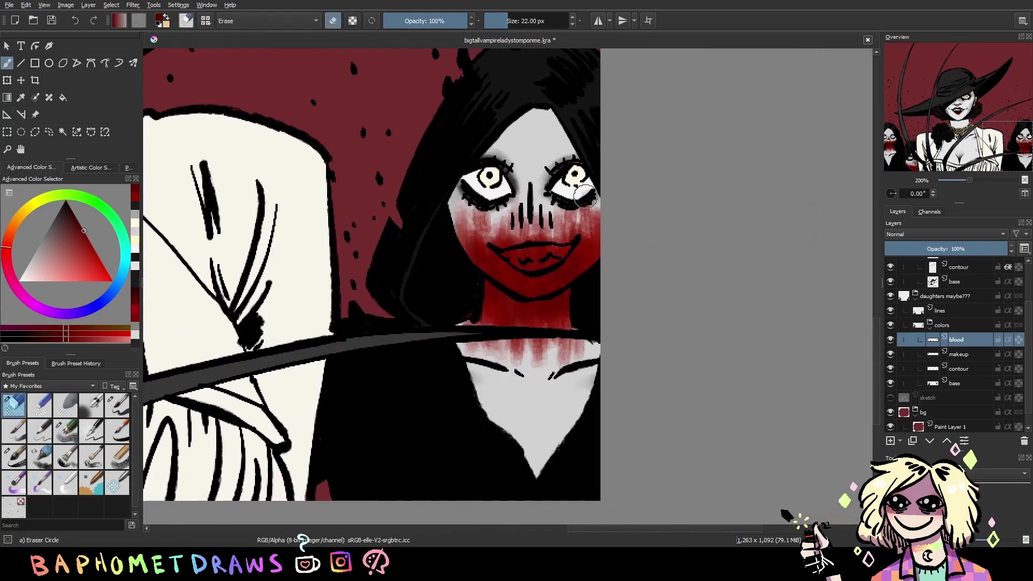
pyautogui.scroll(1, 581, 185)
pyautogui.hotkey('ctrl', 's')
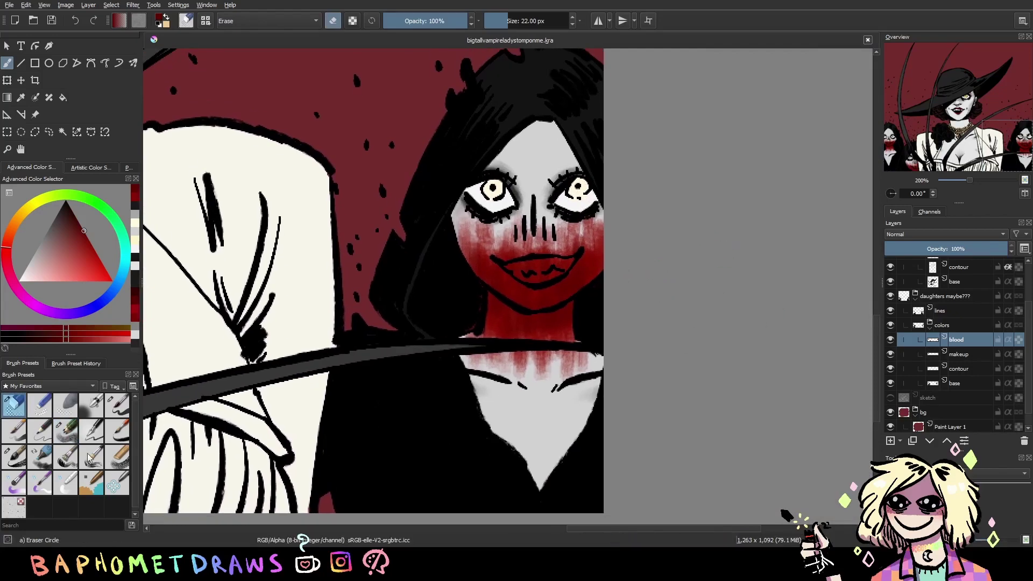
# With a new red and the shading pencil, touch up the lips and darken below the mouth corner
pyautogui.press('/')
pyautogui.keyDown('ctrl'); pyautogui.click(544, 265); pyautogui.keyUp('ctrl')
pyautogui.press('[')
pyautogui.press('[')
pyautogui.press('[')
pyautogui.moveTo(533, 264); pyautogui.dragTo(525, 260)
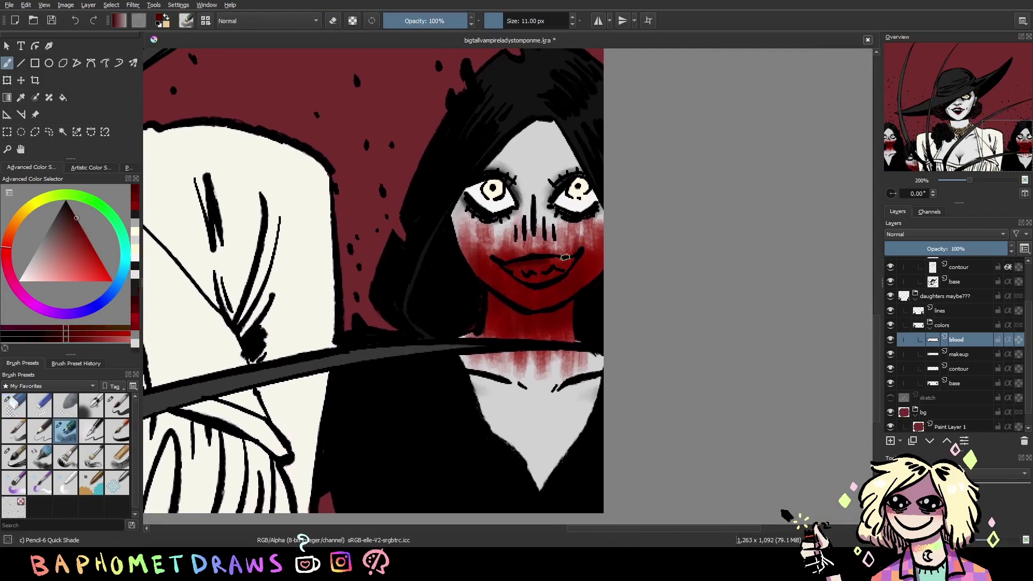
pyautogui.press('[')
pyautogui.press(']')
pyautogui.moveTo(514, 293); pyautogui.dragTo(499, 270)
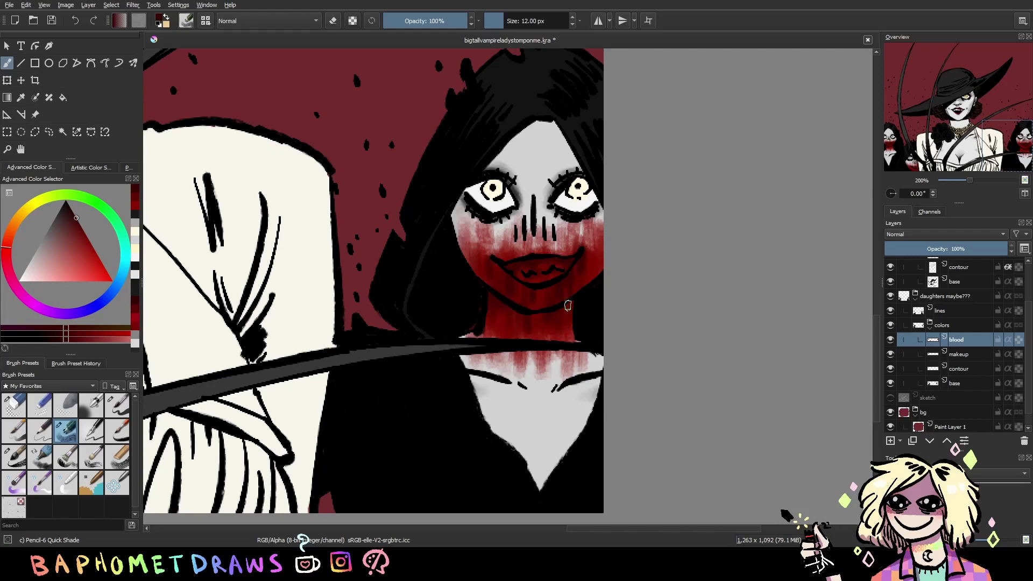
# Darken the lip line on the lower-left daughters with a fine brush and save
pyautogui.moveTo(402, 367); pyautogui.dragTo(485, 318)
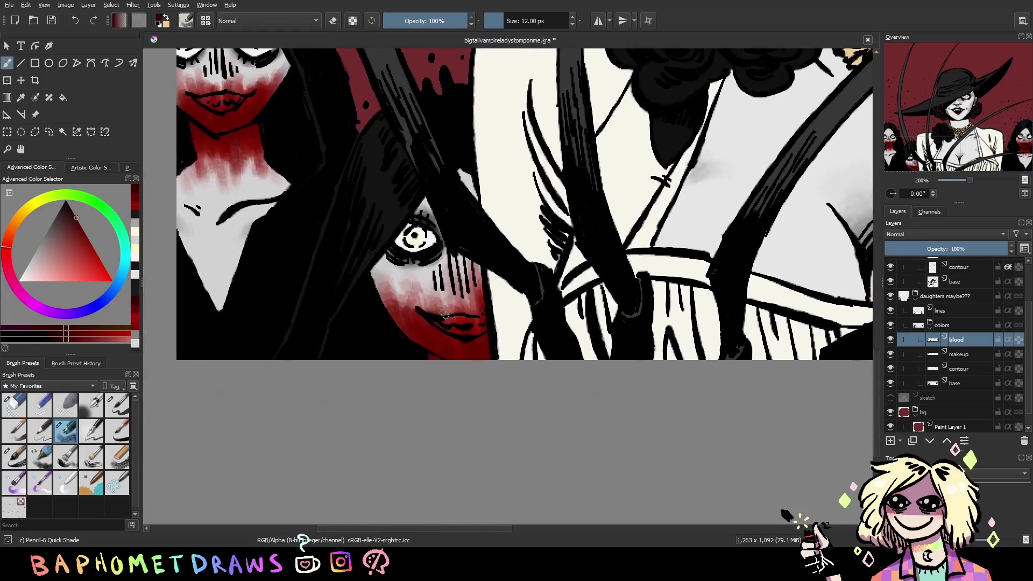
pyautogui.press('[')
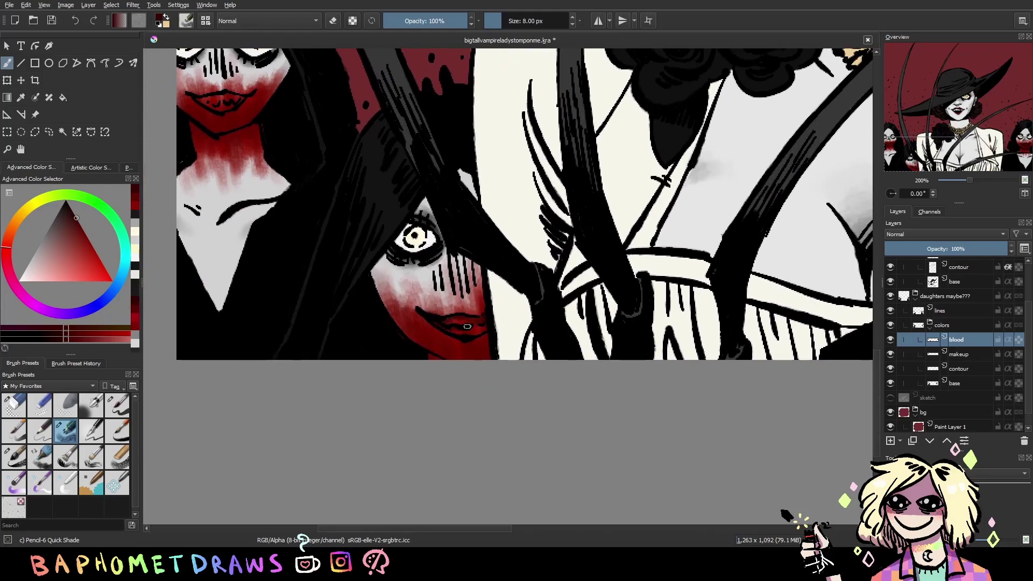
pyautogui.press(']')
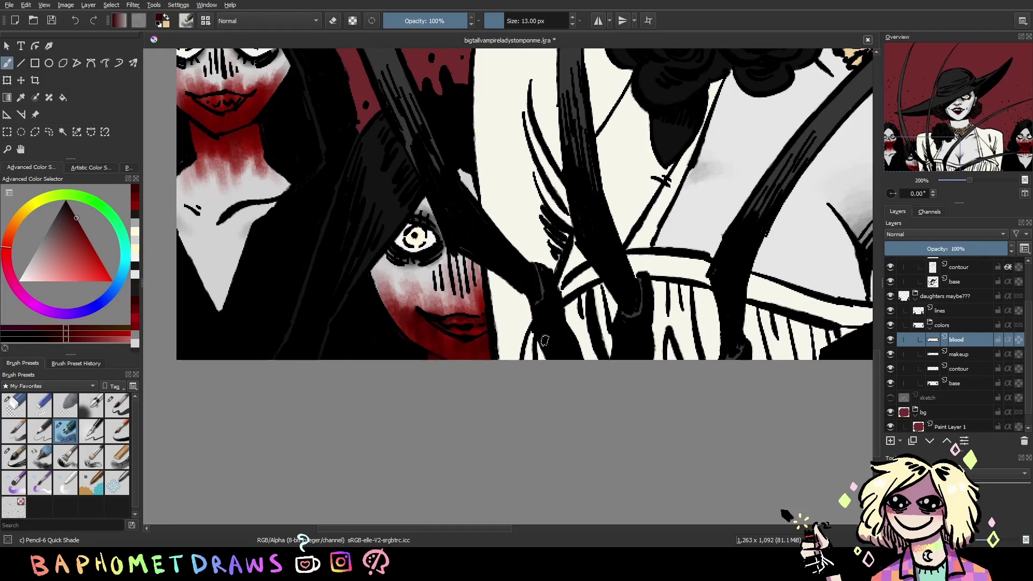
pyautogui.moveTo(544, 340); pyautogui.dragTo(720, 402)
pyautogui.press('[')
pyautogui.hotkey('ctrl', 's')
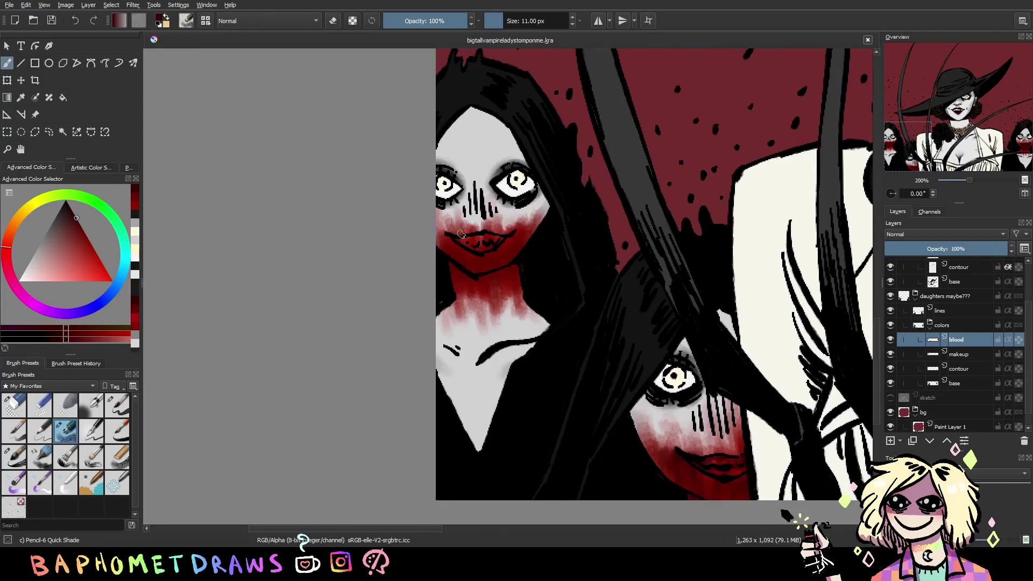
pyautogui.press('[')
pyautogui.moveTo(456, 238); pyautogui.dragTo(482, 234)
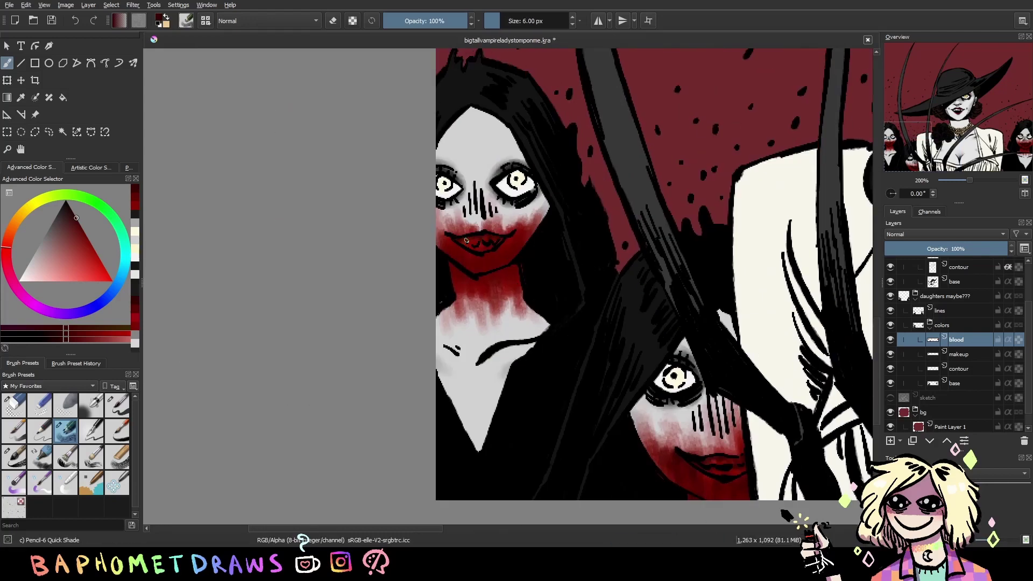
pyautogui.press(']')
pyautogui.press(']')
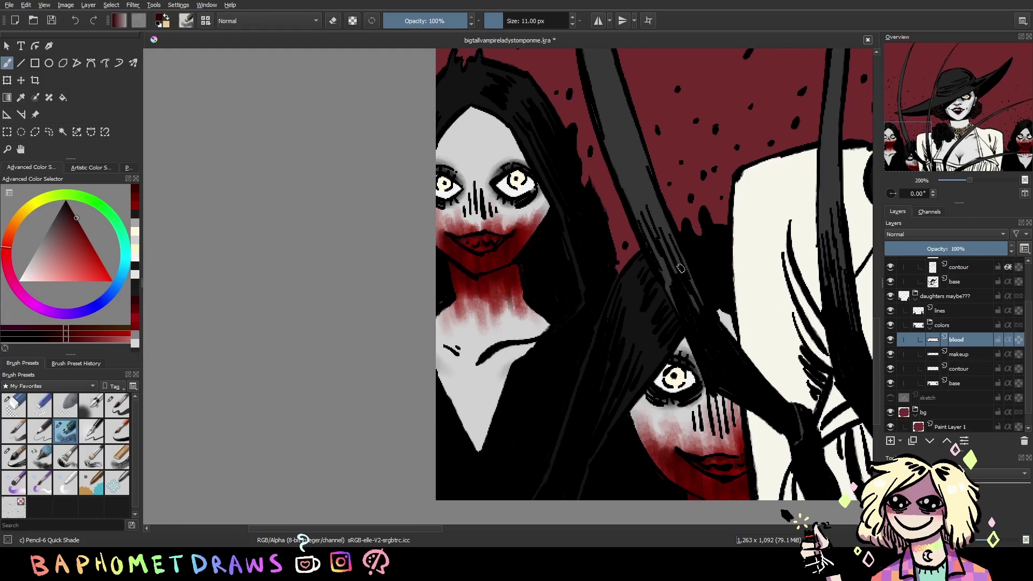
pyautogui.hotkey('ctrl', 's')
# Pick a brighter red and move across the daughters' faces
pyautogui.click(91, 245)
pyautogui.click(91, 265)
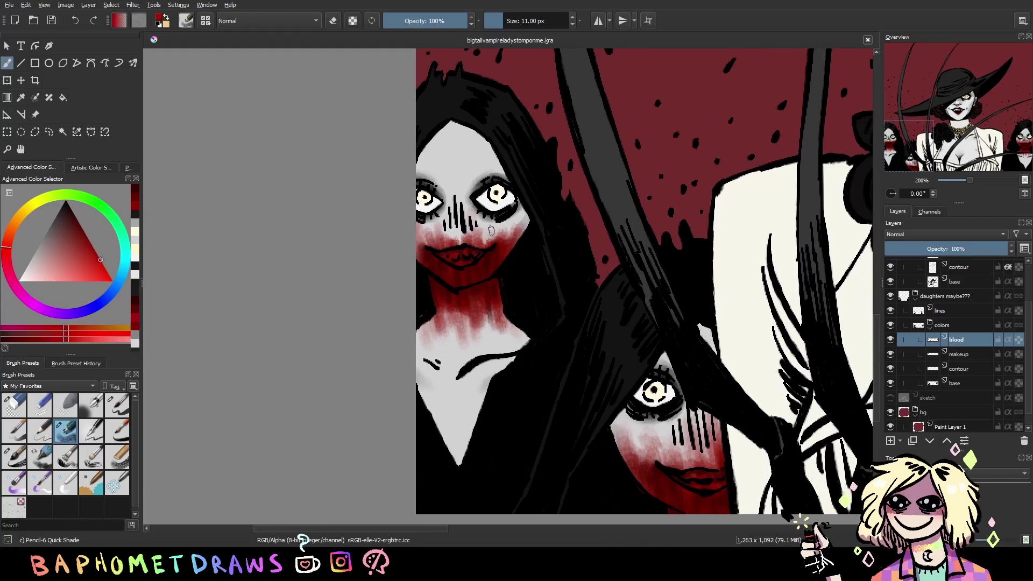
pyautogui.scroll(1, 569, 259)
pyautogui.press('[')
pyautogui.press('[')
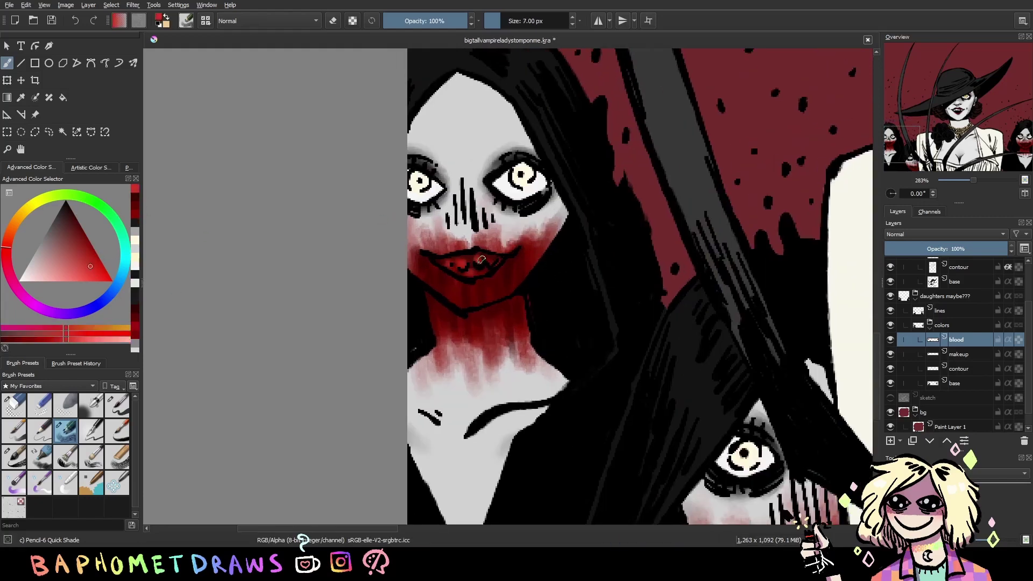
pyautogui.moveTo(549, 279); pyautogui.dragTo(317, 70)
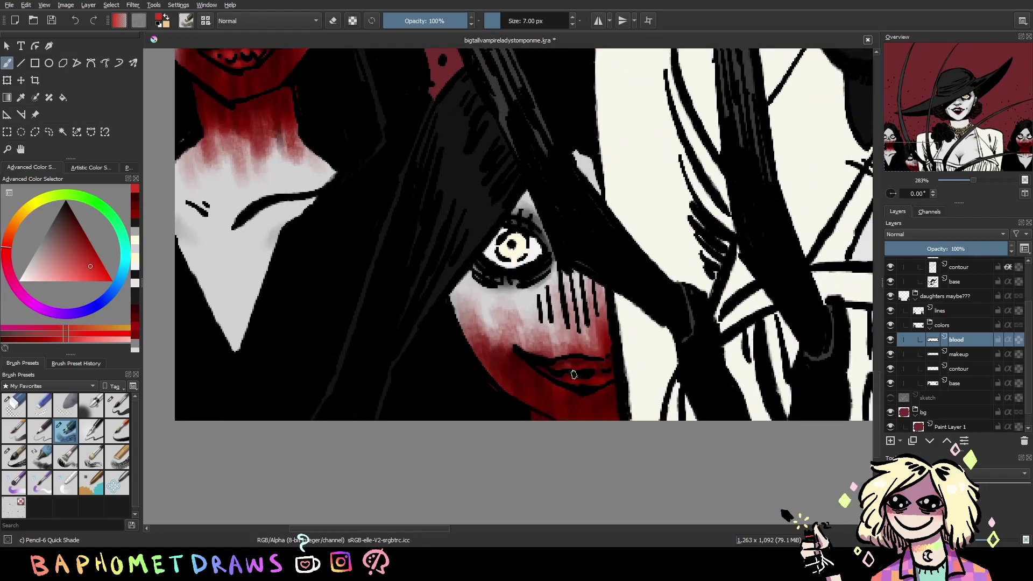
pyautogui.moveTo(447, 53); pyautogui.dragTo(744, 300)
pyautogui.press(']')
pyautogui.press(']')
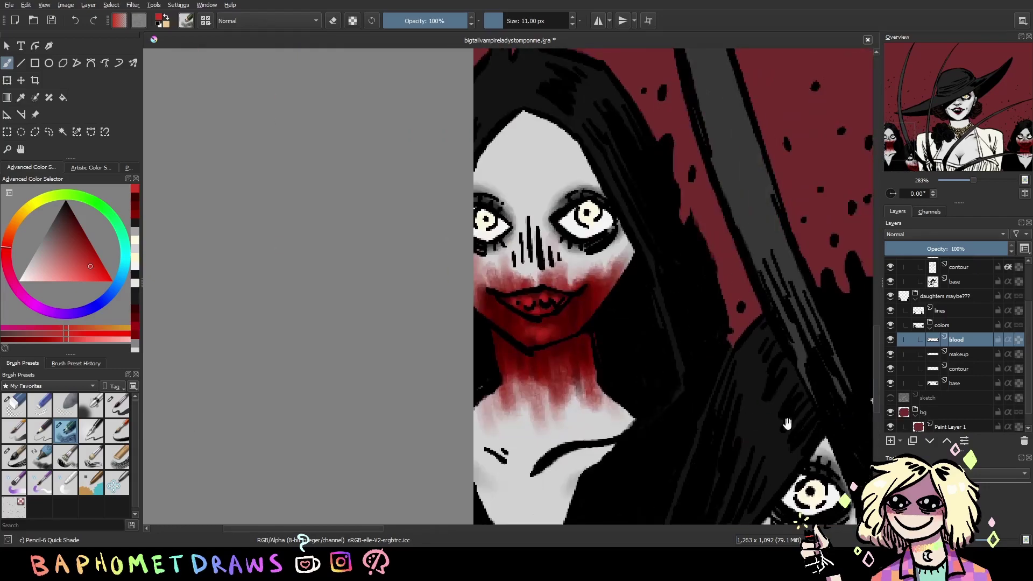
pyautogui.moveTo(787, 424); pyautogui.dragTo(569, 462)
# Paint bright red blood over the right daughter's lips and around her mouth, then zoom out
pyautogui.press(']')
pyautogui.press(']')
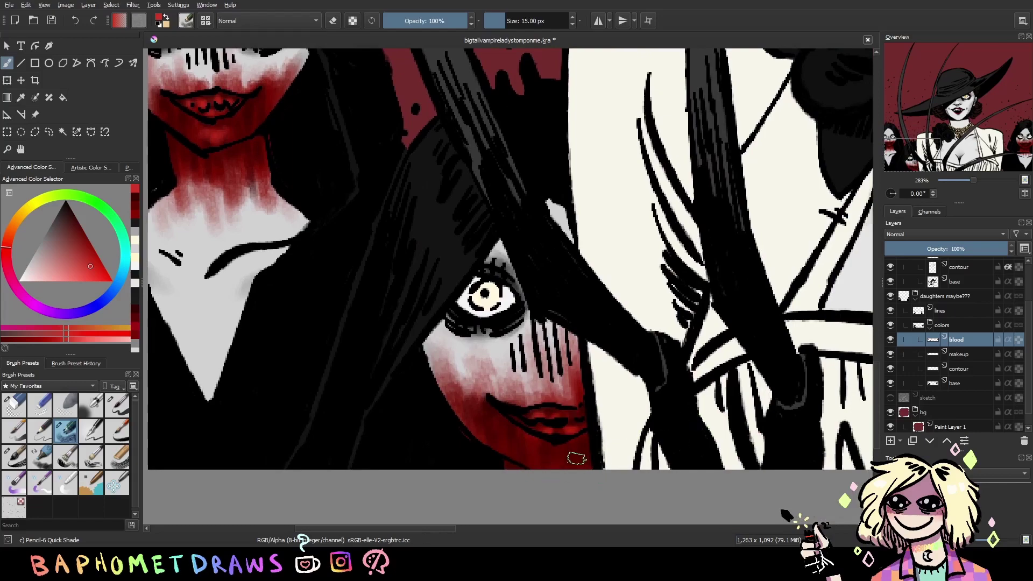
pyautogui.press(']')
pyautogui.moveTo(568, 463); pyautogui.dragTo(644, 398)
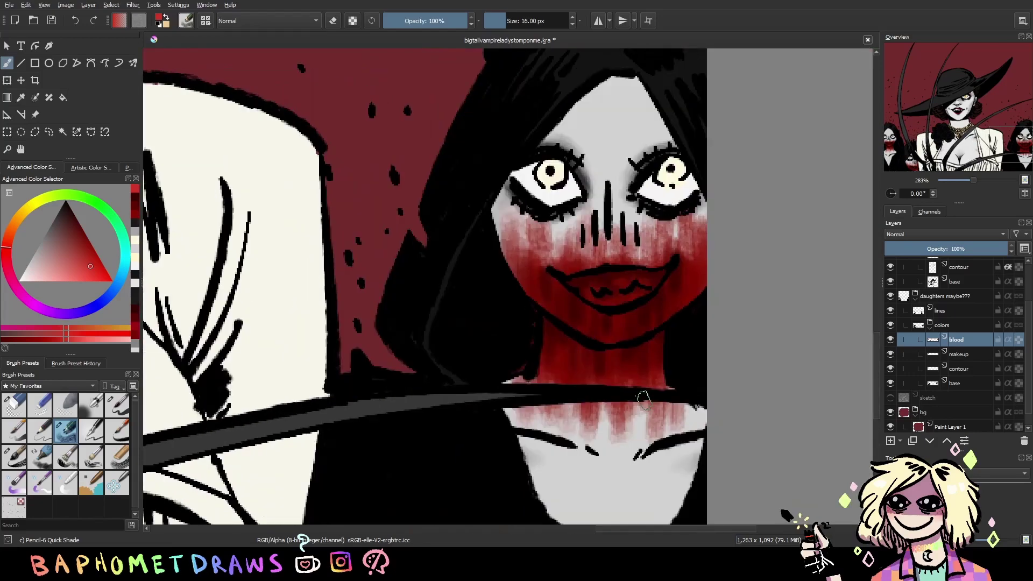
pyautogui.press('[')
pyautogui.press('[')
pyautogui.moveTo(605, 320); pyautogui.dragTo(621, 333)
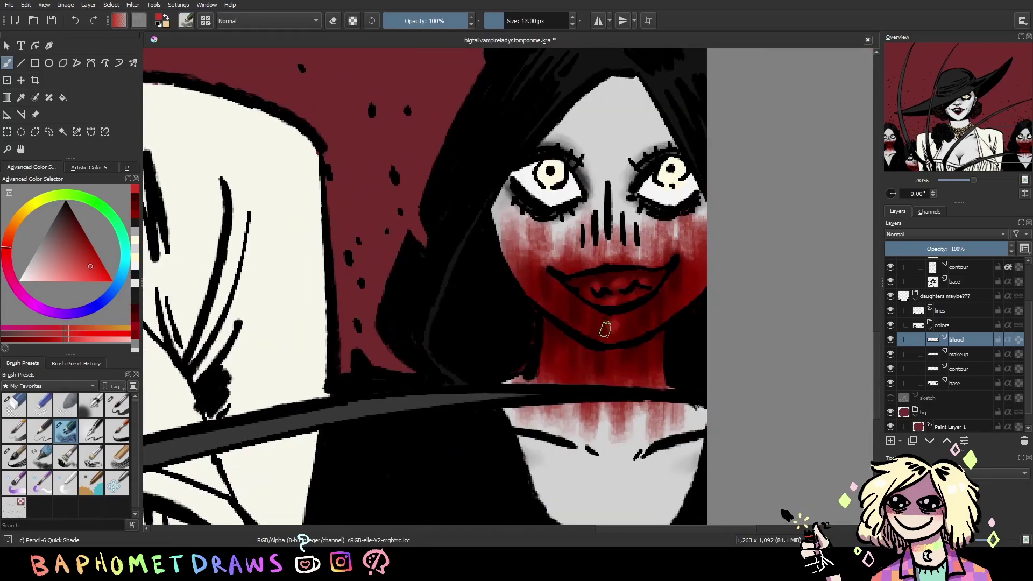
pyautogui.press(']')
pyautogui.press(']')
pyautogui.press(']')
pyautogui.moveTo(732, 362); pyautogui.dragTo(749, 404)
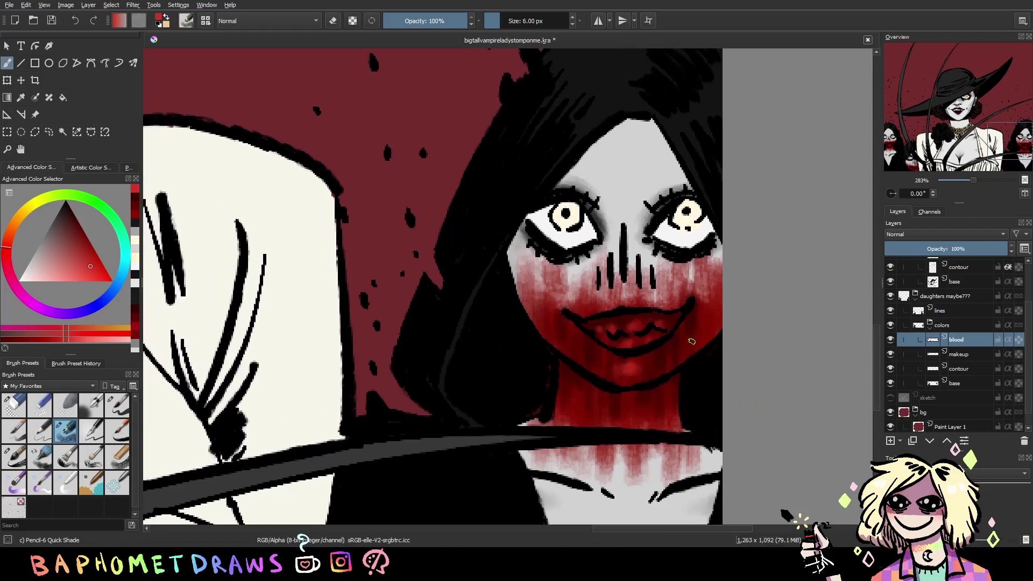
pyautogui.scroll(-5, 731, 345)
pyautogui.press('[')
pyautogui.press('[')
pyautogui.press('[')
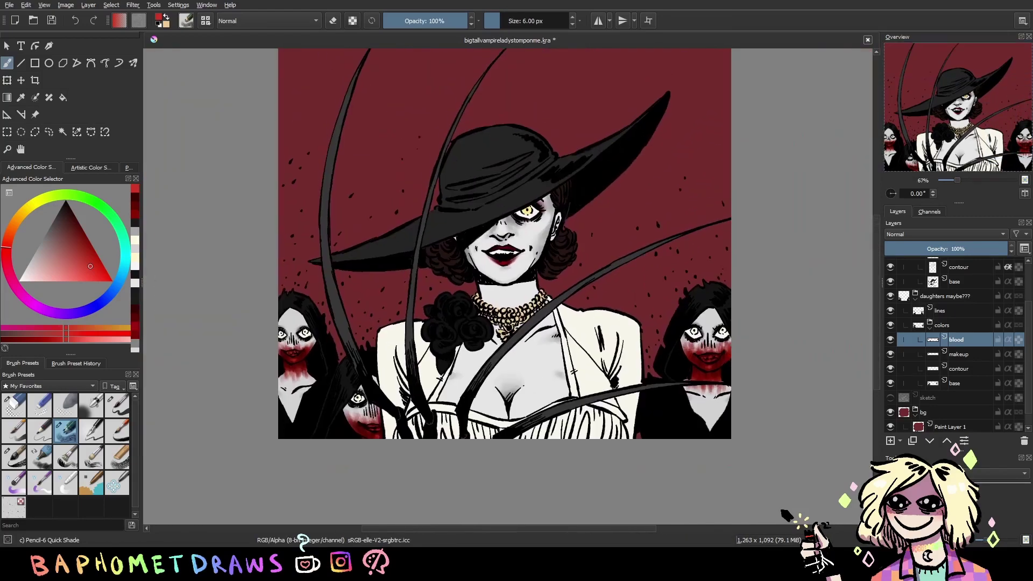
# Save, then add a new paint layer above the blood with default black and white colours
pyautogui.hotkey('ctrl', 's')
pyautogui.scroll(1, 795, 403)
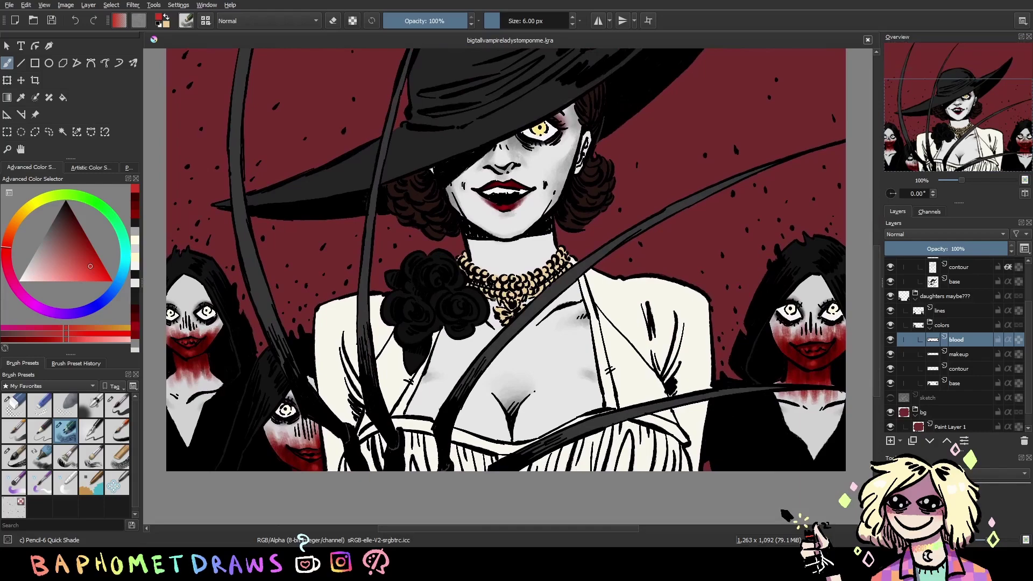
pyautogui.press('Insert')
pyautogui.press('d')
pyautogui.scroll(1, 796, 323)
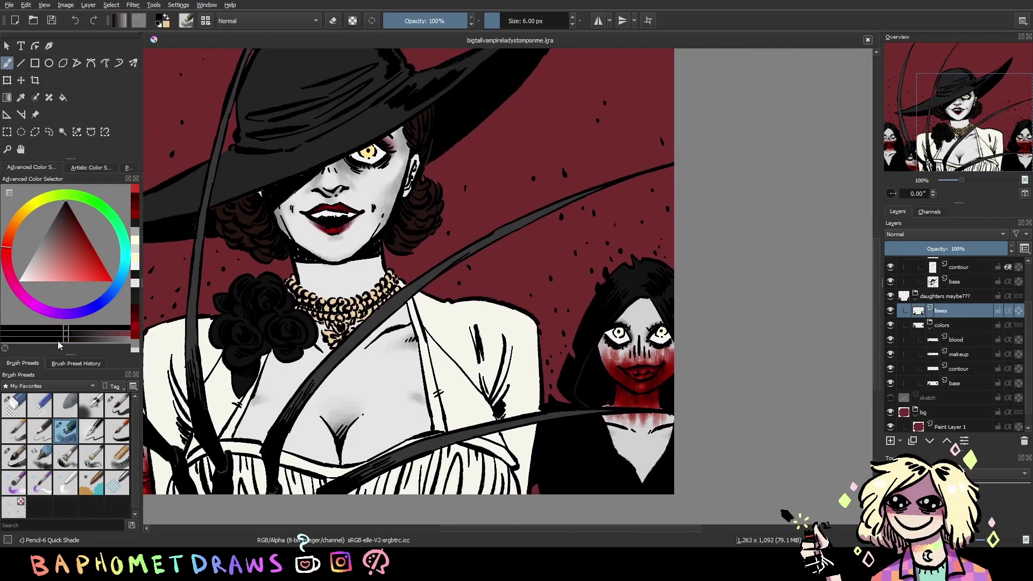
pyautogui.scroll(2, 796, 323)
# Paint grey forehead marks, including a crescent on the left daughter's forehead
pyautogui.press(']')
pyautogui.press(']')
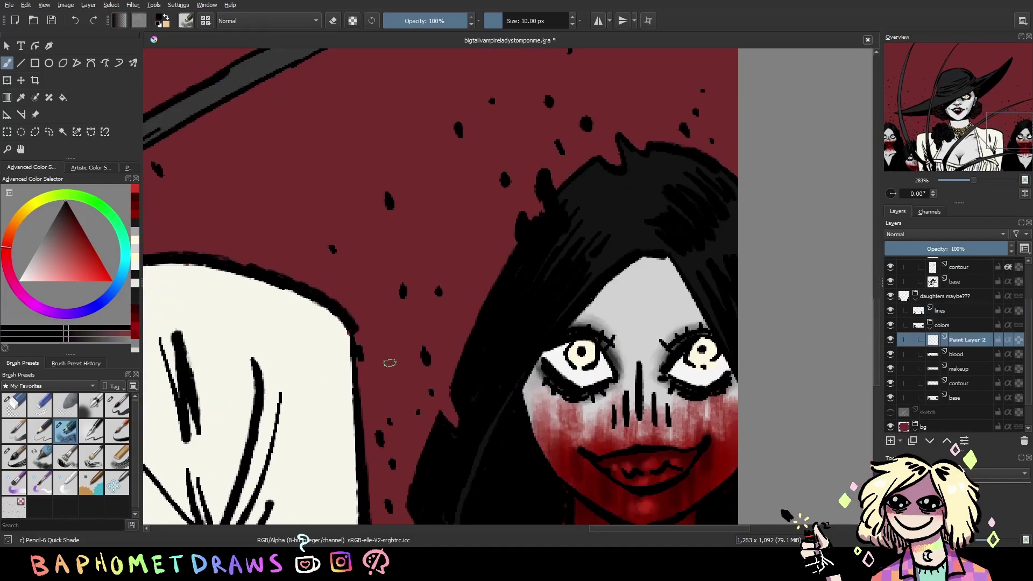
pyautogui.moveTo(640, 282)
pyautogui.mouseDown()
pyautogui.moveTo(664, 310)
pyautogui.moveTo(640, 309)
pyautogui.moveTo(648, 282)
pyautogui.moveTo(653, 298)
pyautogui.moveTo(635, 347)
pyautogui.moveTo(640, 314)
pyautogui.mouseUp()
pyautogui.hotkey('ctrl', 'z')
pyautogui.hotkey('ctrl', 'z')
pyautogui.press('[')
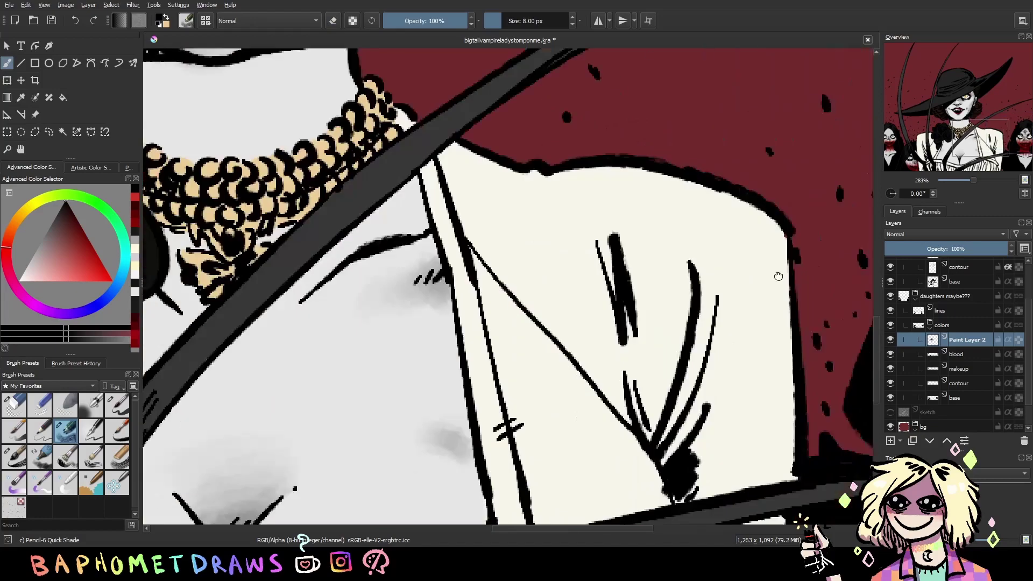
pyautogui.moveTo(543, 88); pyautogui.dragTo(687, 281)
pyautogui.press(']')
pyautogui.press(']')
pyautogui.press(']')
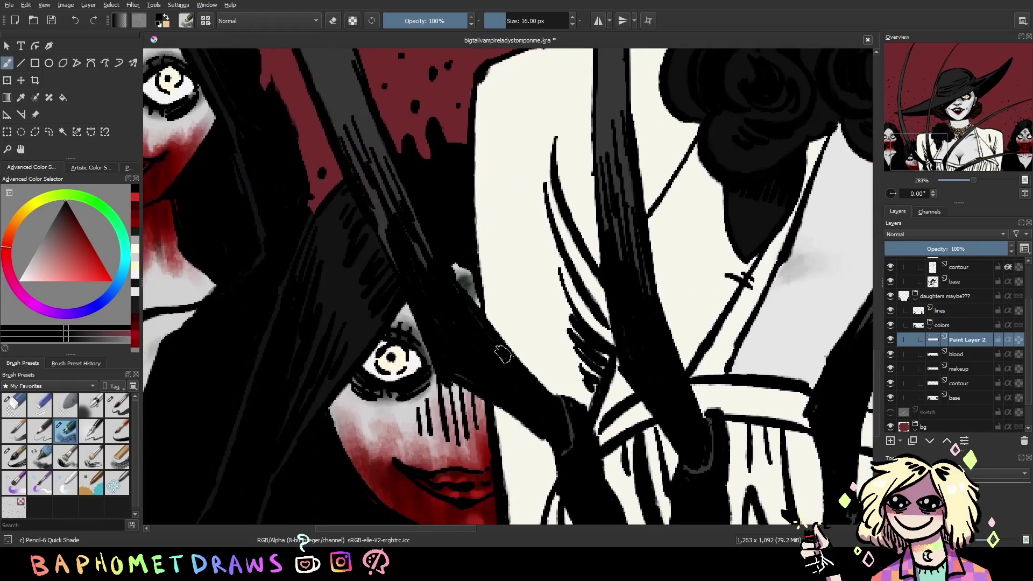
pyautogui.moveTo(463, 290); pyautogui.dragTo(860, 312)
pyautogui.press('[')
pyautogui.press('[')
pyautogui.moveTo(502, 230)
pyautogui.mouseDown()
pyautogui.moveTo(495, 263)
pyautogui.moveTo(501, 237)
pyautogui.moveTo(500, 252)
pyautogui.moveTo(471, 261)
pyautogui.moveTo(494, 291)
pyautogui.moveTo(513, 292)
pyautogui.mouseUp()
# Tint the forehead mark dark red and lower the layer opacity to 47%
pyautogui.press('[')
pyautogui.press('[')
pyautogui.keyDown('ctrl'); pyautogui.click(543, 295); pyautogui.keyUp('ctrl')
pyautogui.press(']')
pyautogui.press(']')
pyautogui.moveTo(473, 258); pyautogui.dragTo(531, 255)
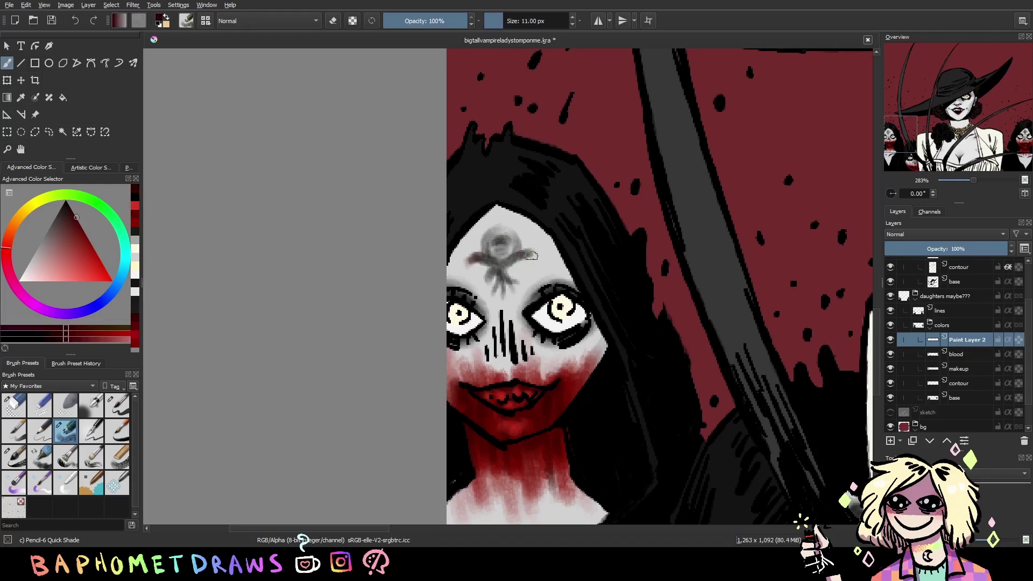
pyautogui.moveTo(727, 332)
pyautogui.mouseDown()
pyautogui.moveTo(203, 350)
pyautogui.moveTo(784, 344)
pyautogui.moveTo(784, 364)
pyautogui.mouseUp()
pyautogui.press('-')
pyautogui.press('-')
pyautogui.press('-')
pyautogui.moveTo(976, 248); pyautogui.dragTo(939, 249)
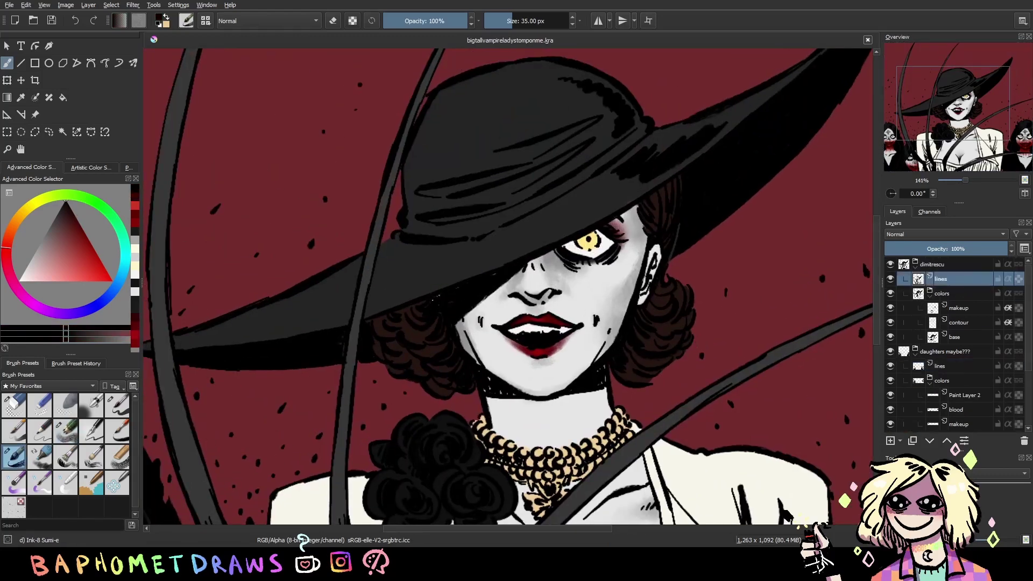
# Insert a new layer above the lady's group and wrap it in a new group
pyautogui.moveTo(753, 330); pyautogui.dragTo(734, 303)
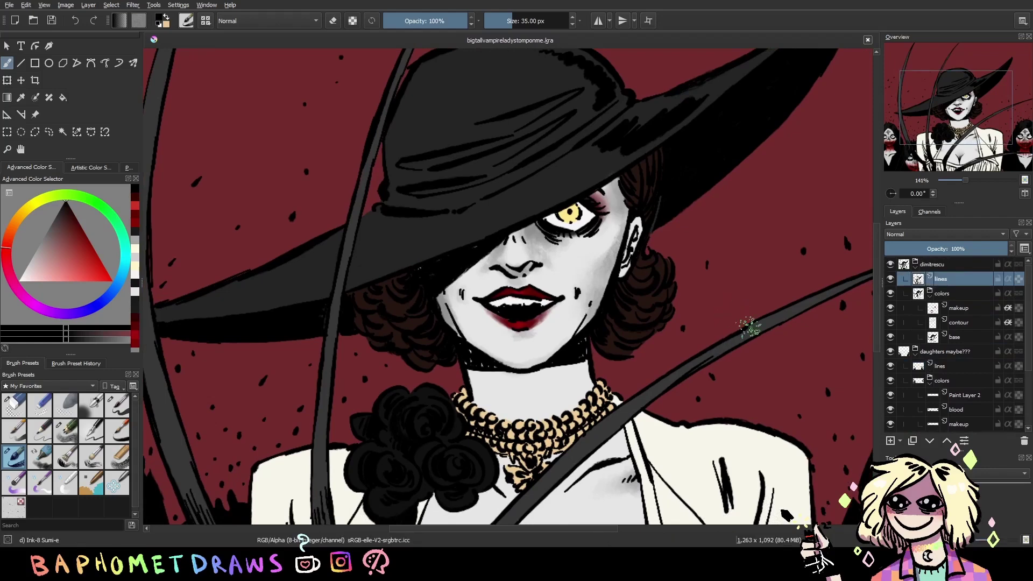
pyautogui.click(973, 307)
pyautogui.press('pageup')
pyautogui.press('pageup')
pyautogui.press('Insert')
pyautogui.hotkey('ctrl', 'pageup')
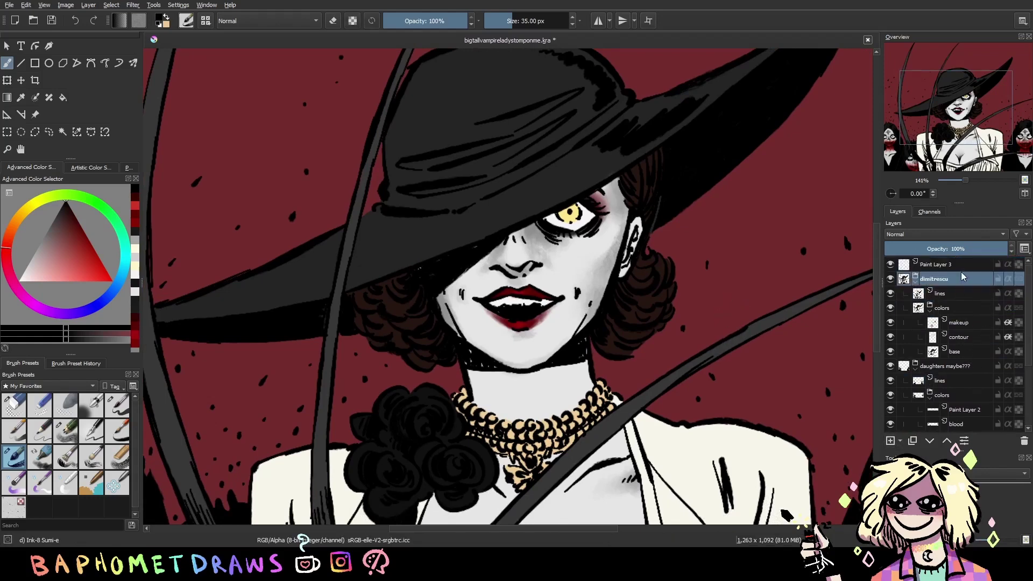
pyautogui.hotkey('ctrl', 'g')
# Name the group 'all' and move the dimitrescu and 'daughters maybe???' groups into it
pyautogui.doubleClick(949, 263)
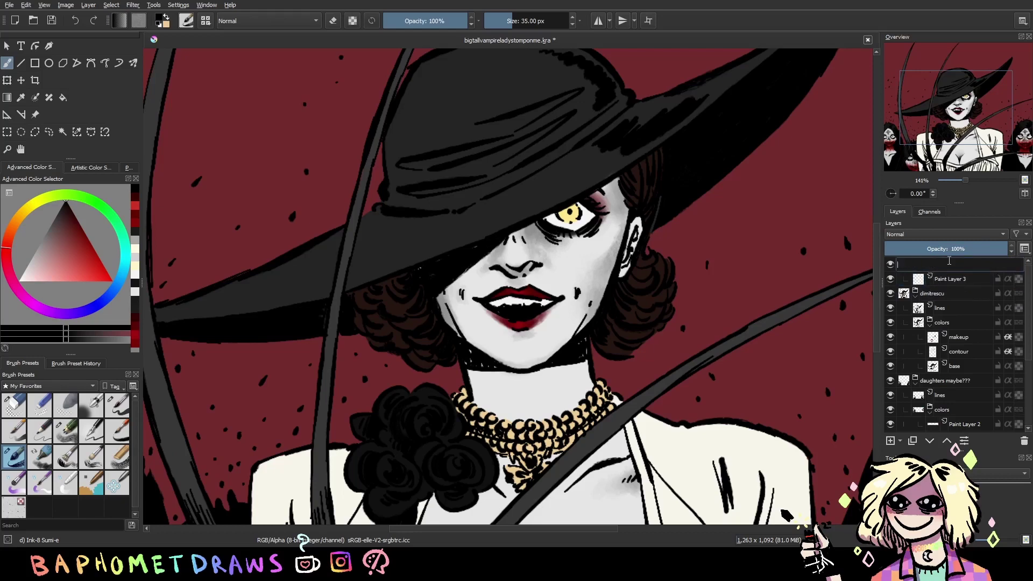
pyautogui.write('lkasjd')
pyautogui.press('BackSpace')
pyautogui.press('BackSpace')
pyautogui.press('BackSpace')
pyautogui.write('all')
pyautogui.press('Return')
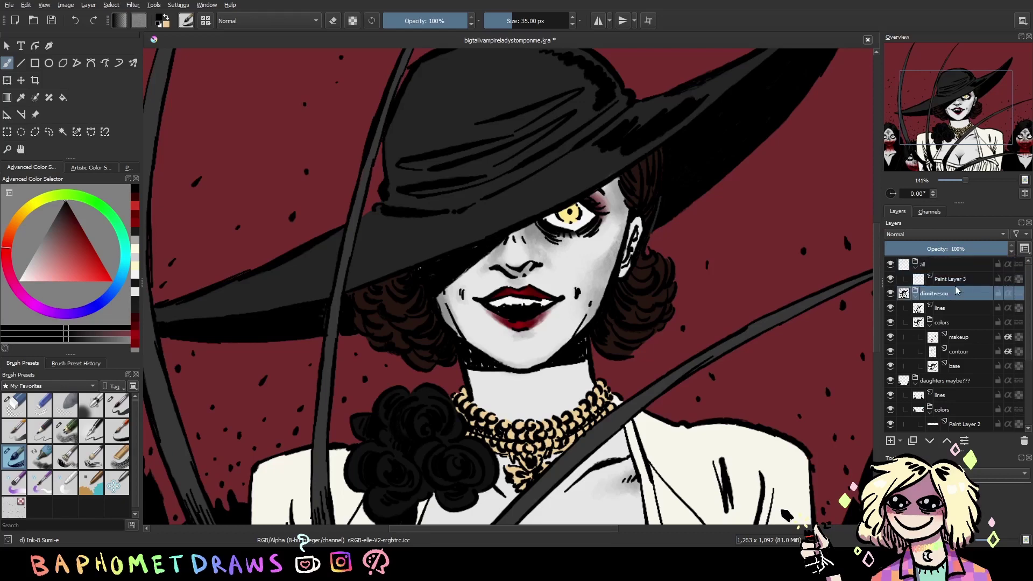
pyautogui.moveTo(957, 289); pyautogui.dragTo(954, 285)
pyautogui.click(962, 380)
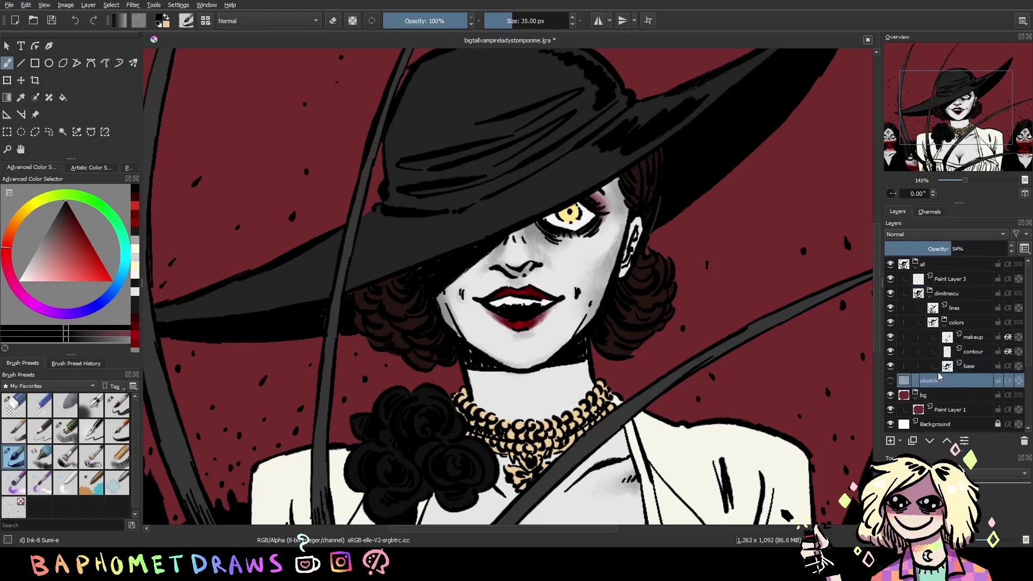
pyautogui.moveTo(962, 383)
pyautogui.mouseDown()
pyautogui.moveTo(943, 304)
pyautogui.moveTo(931, 312)
pyautogui.mouseUp()
# Rename the top layer 'shadow', save, and enable inherit alpha on it
pyautogui.click(945, 279)
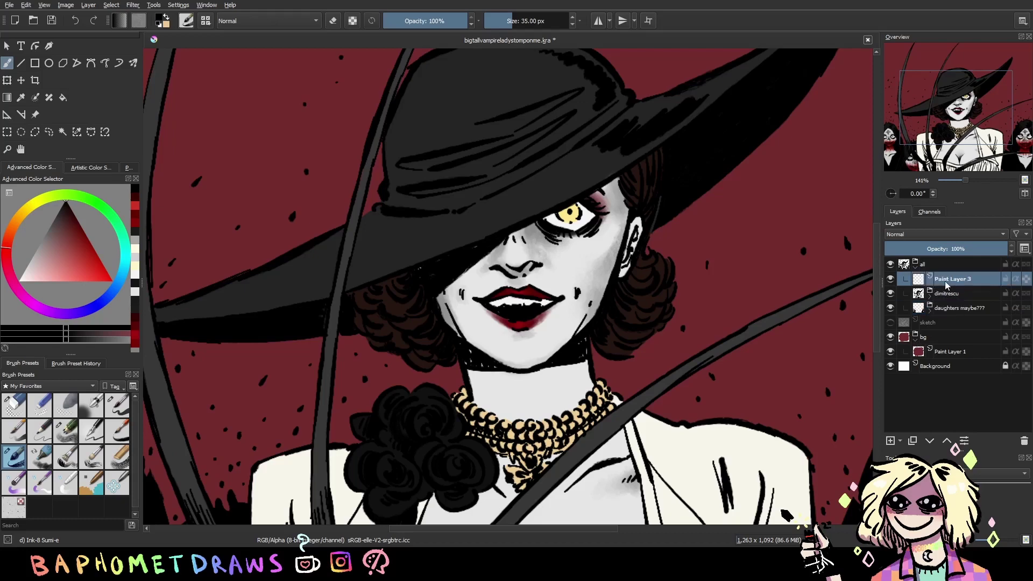
pyautogui.doubleClick(945, 279)
pyautogui.write('shadow')
pyautogui.press('Return')
pyautogui.hotkey('ctrl', 's')
pyautogui.press('1')
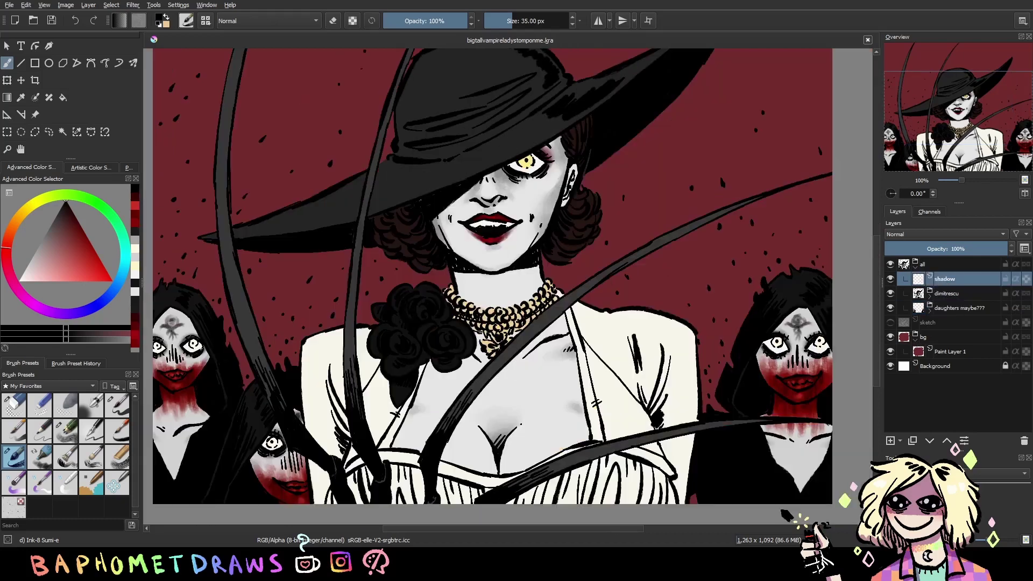
pyautogui.click(1015, 279)
# Paint a red shadow under the hat brim and move the shadow layer into the dimitrescu group
pyautogui.keyDown('ctrl'); pyautogui.click(671, 159); pyautogui.keyUp('ctrl')
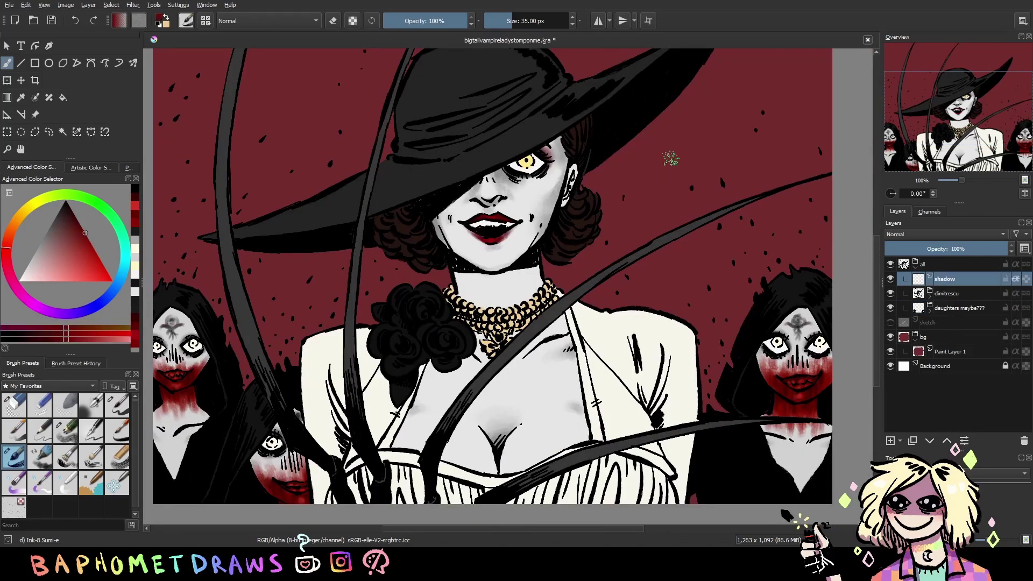
pyautogui.moveTo(554, 258); pyautogui.dragTo(672, 409)
pyautogui.hotkey('ctrl', 'z')
pyautogui.moveTo(667, 277); pyautogui.dragTo(672, 353)
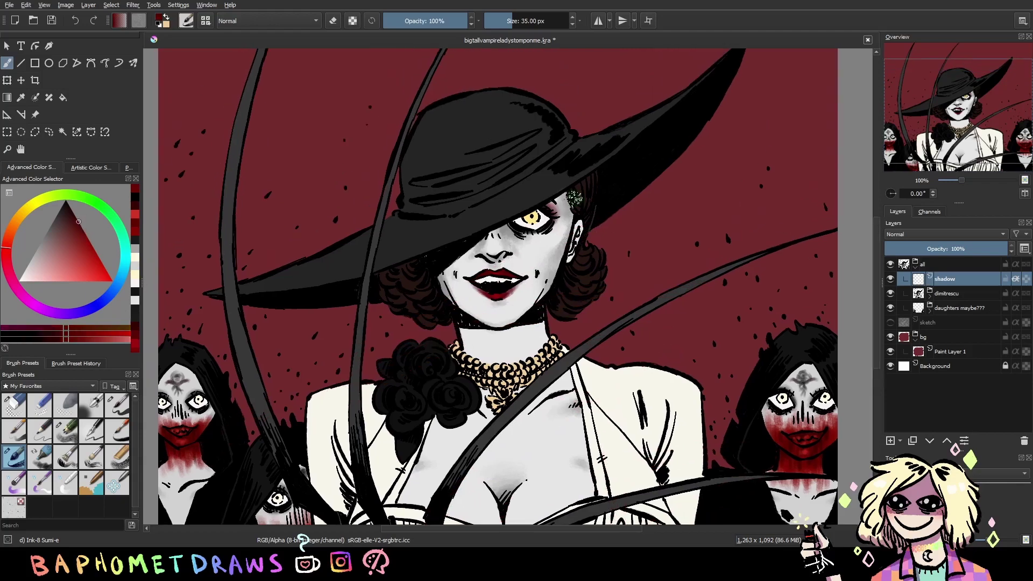
pyautogui.moveTo(614, 195); pyautogui.dragTo(572, 206)
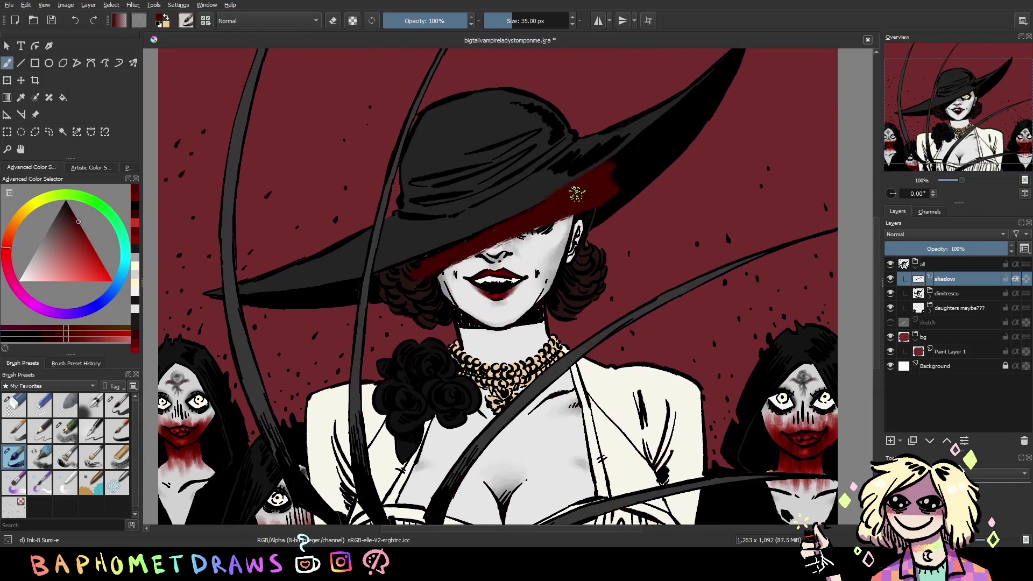
pyautogui.moveTo(925, 278)
pyautogui.mouseDown()
pyautogui.moveTo(963, 295)
pyautogui.moveTo(971, 317)
pyautogui.mouseUp()
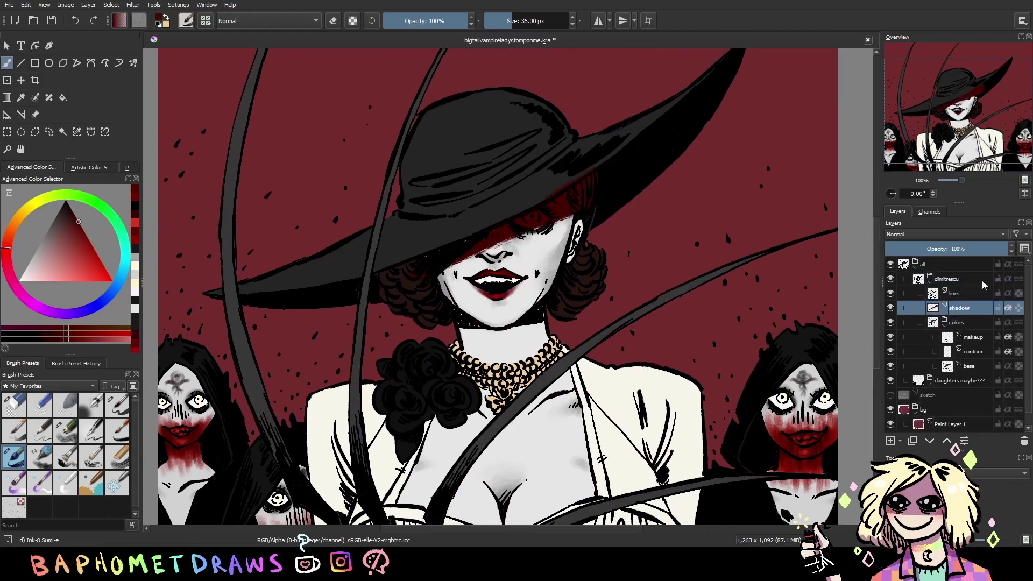
# Cast the dark red shadow across her eyes, along the choker and below the lip, then save
pyautogui.moveTo(381, 277); pyautogui.dragTo(554, 220)
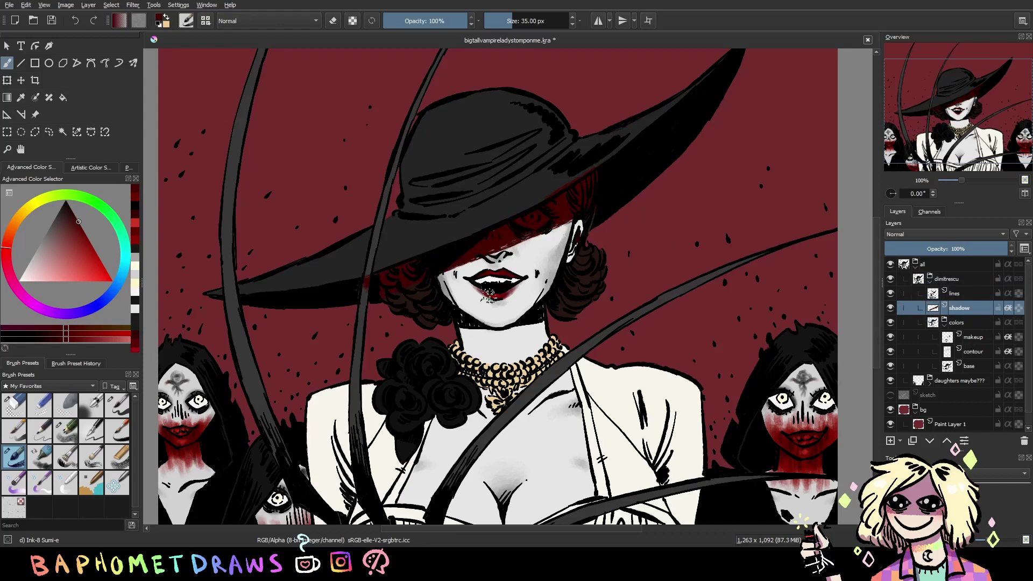
pyautogui.moveTo(458, 328); pyautogui.dragTo(543, 329)
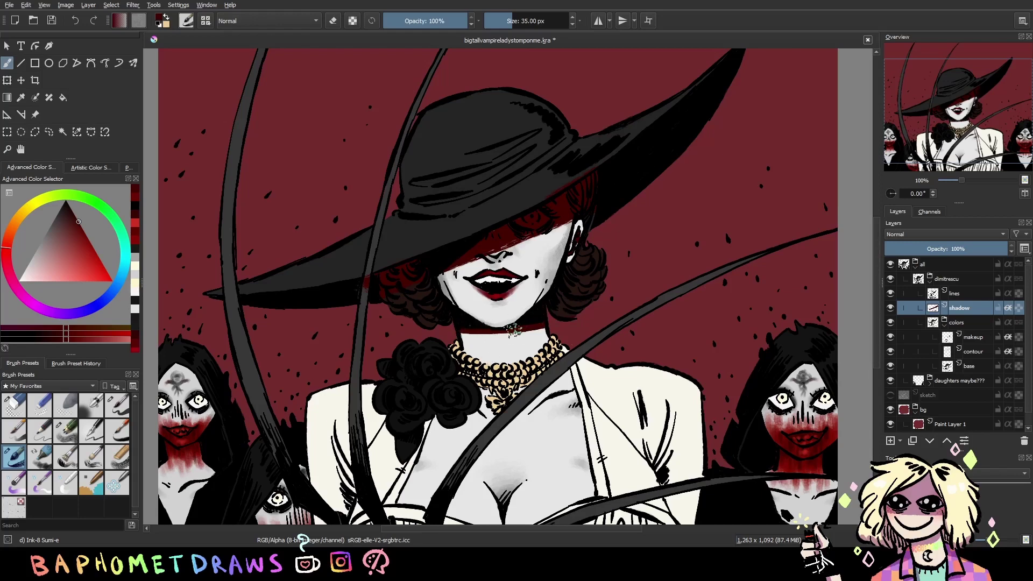
pyautogui.moveTo(493, 299); pyautogui.dragTo(504, 303)
pyautogui.press('e')
pyautogui.press('e')
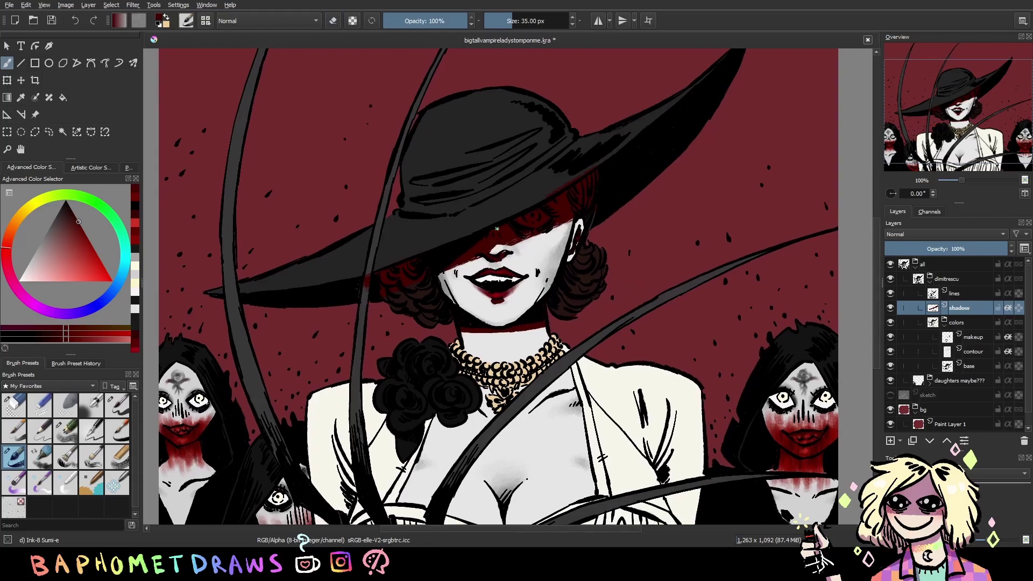
pyautogui.hotkey('ctrl', 's')
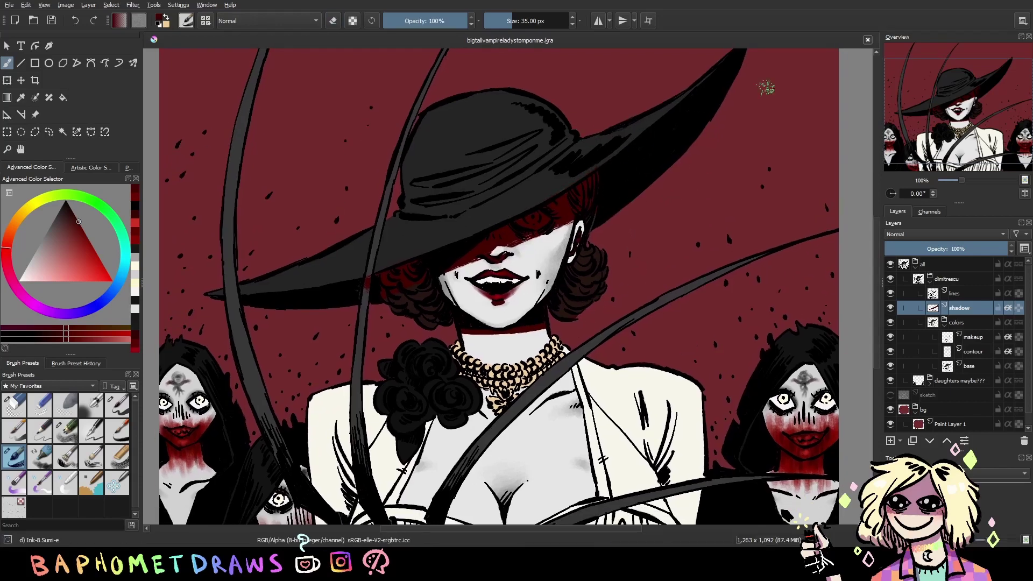
# Shade the hat's brim underside, left edge and crown in dark red
pyautogui.moveTo(371, 231); pyautogui.dragTo(275, 272)
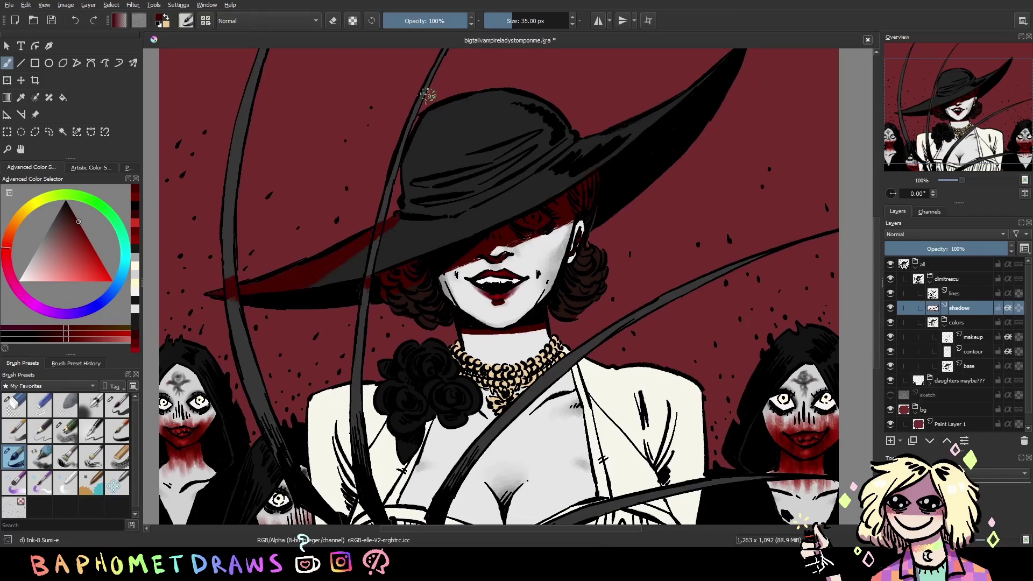
pyautogui.moveTo(428, 95); pyautogui.dragTo(398, 216)
pyautogui.moveTo(442, 107); pyautogui.dragTo(418, 181)
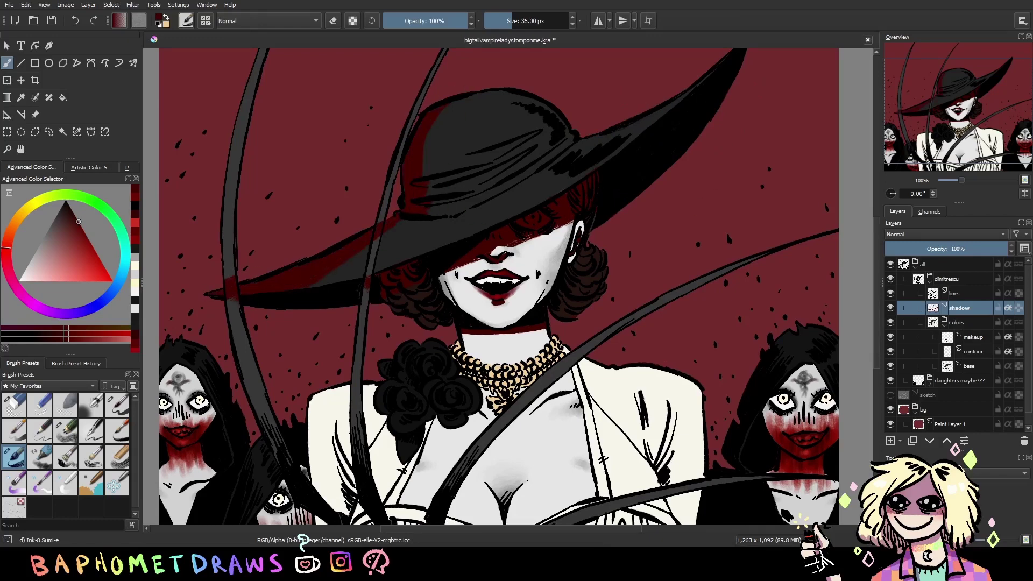
pyautogui.moveTo(389, 229); pyautogui.dragTo(450, 197)
pyautogui.press('e')
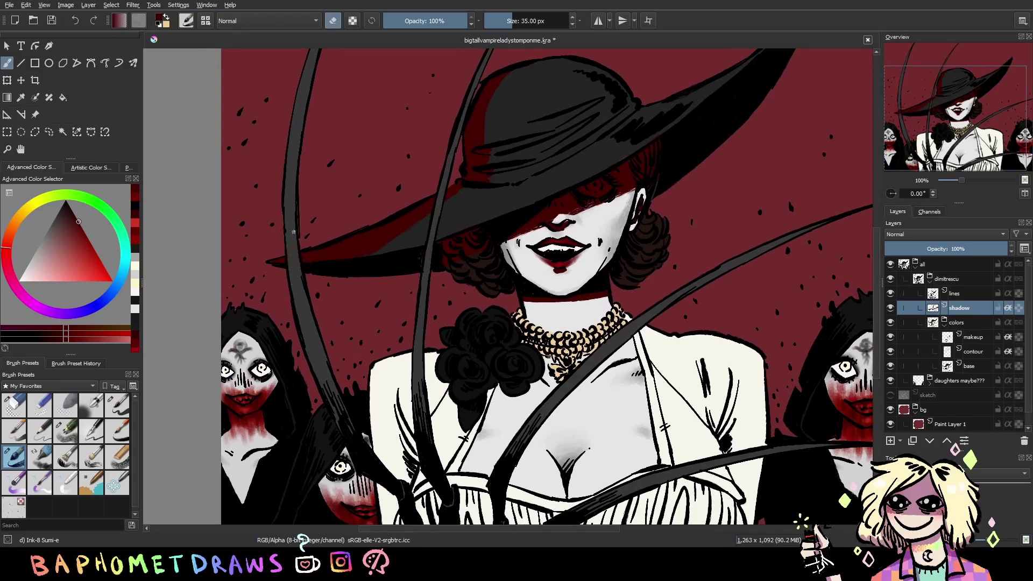
pyautogui.press('e')
pyautogui.press('e')
pyautogui.press('e')
pyautogui.moveTo(644, 360); pyautogui.dragTo(676, 295)
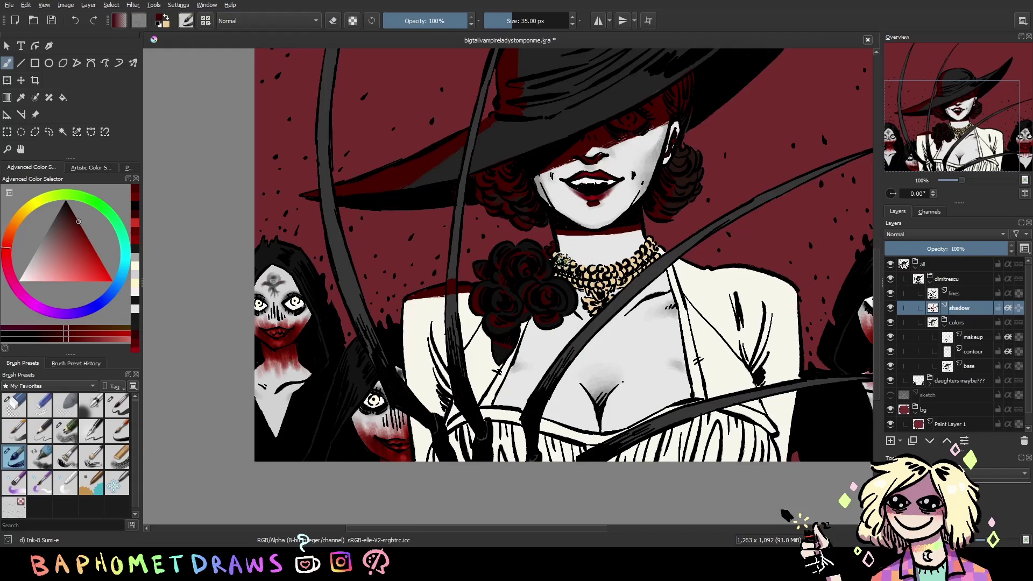
# Shade the necklace beads dark red, undo the stray shoulder stroke, and save
pyautogui.moveTo(562, 261); pyautogui.dragTo(586, 272)
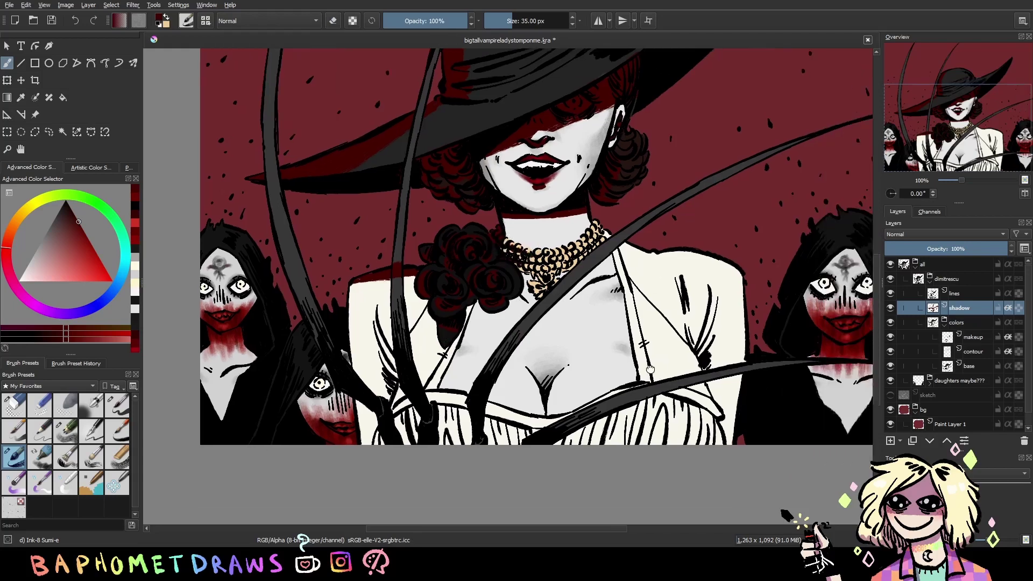
pyautogui.moveTo(652, 245)
pyautogui.mouseDown()
pyautogui.moveTo(555, 232)
pyautogui.moveTo(650, 258)
pyautogui.moveTo(569, 255)
pyautogui.mouseUp()
pyautogui.hotkey('ctrl', 'z')
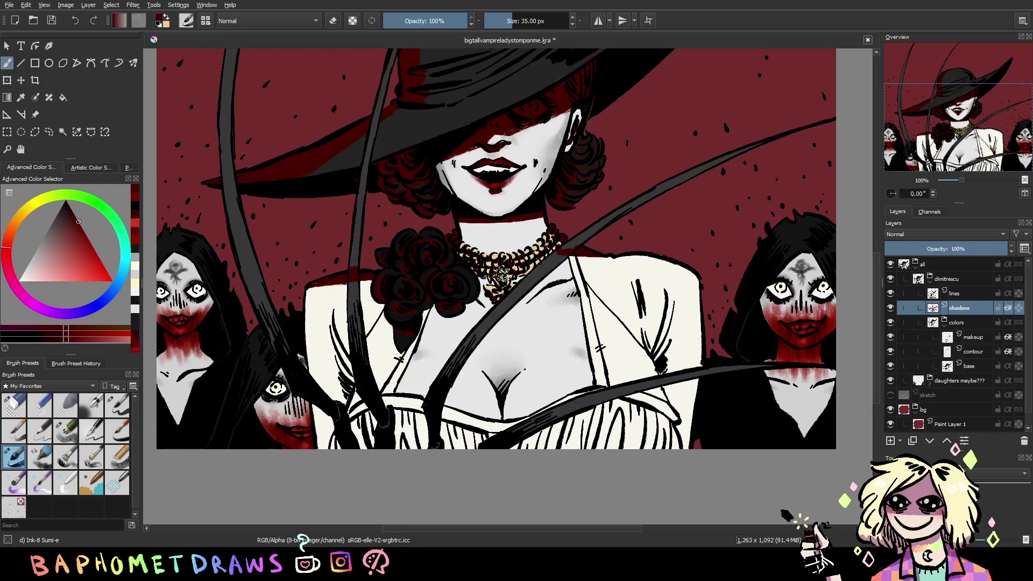
pyautogui.scroll(-2, 649, 289)
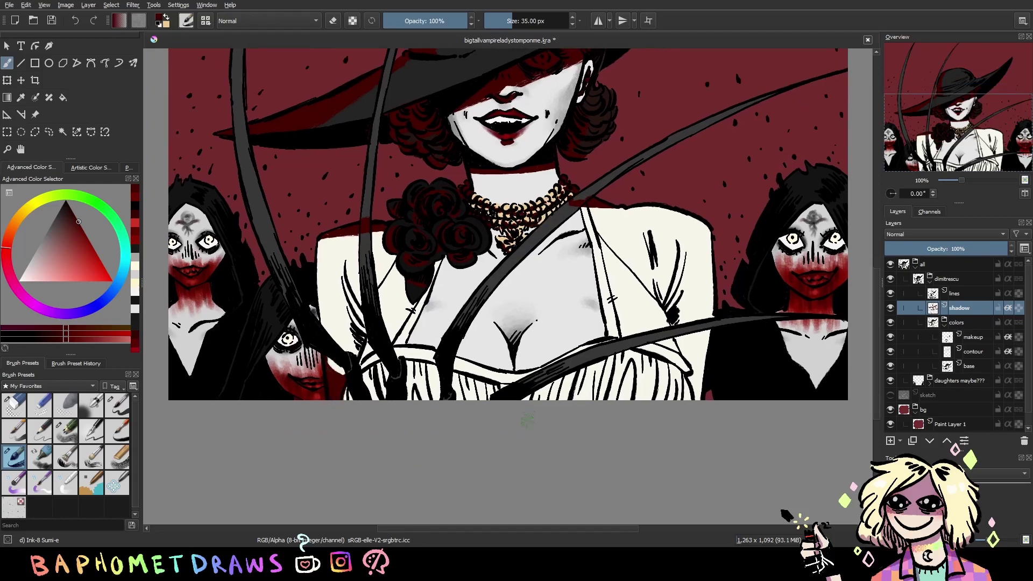
pyautogui.hotkey('ctrl', 's')
pyautogui.scroll(-1, 694, 354)
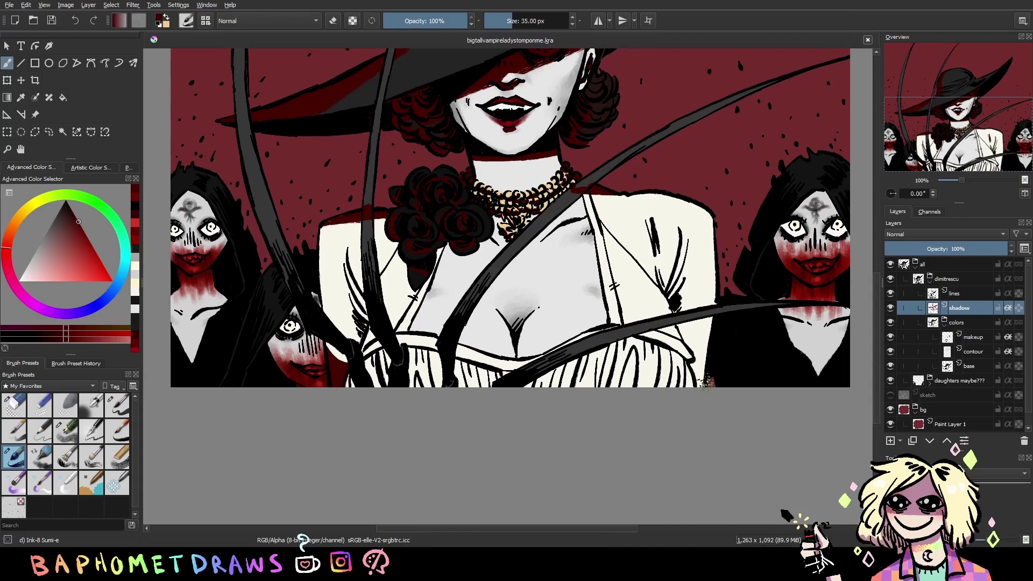
# Paint dark red into the gap between dress and hair, and under and beside the black roses
pyautogui.moveTo(694, 342); pyautogui.dragTo(700, 361)
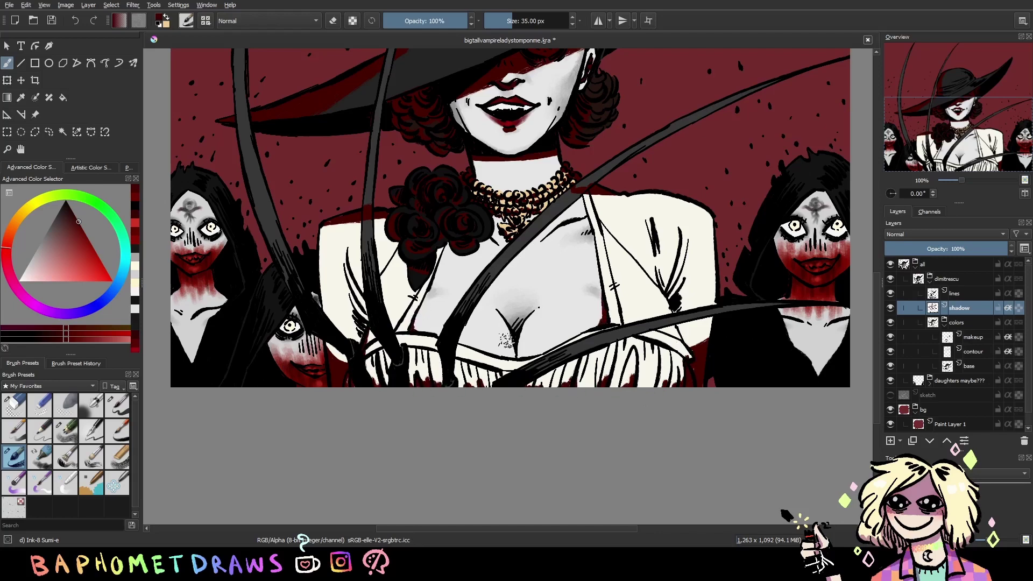
pyautogui.moveTo(441, 248); pyautogui.dragTo(468, 257)
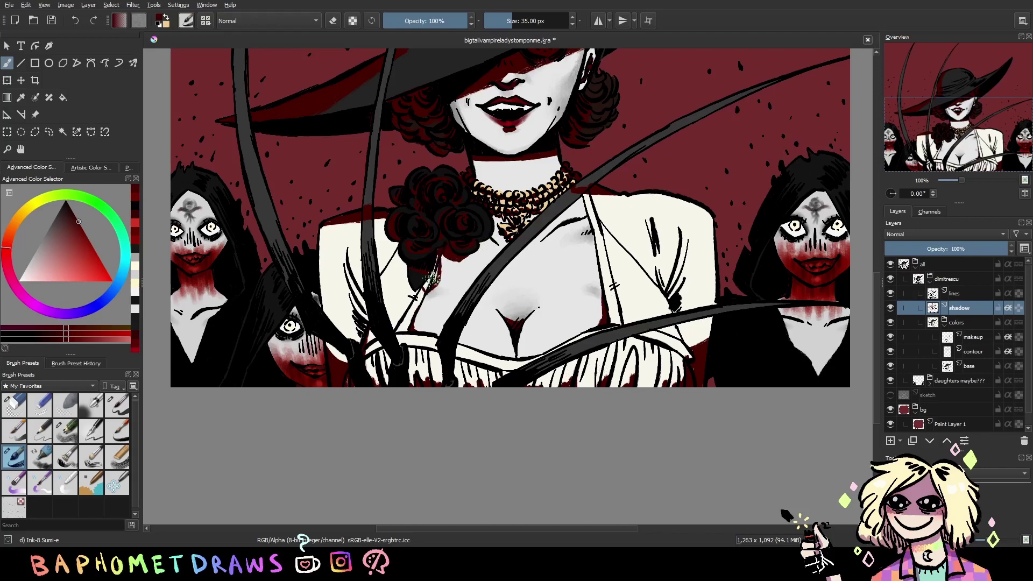
pyautogui.moveTo(395, 244); pyautogui.dragTo(391, 224)
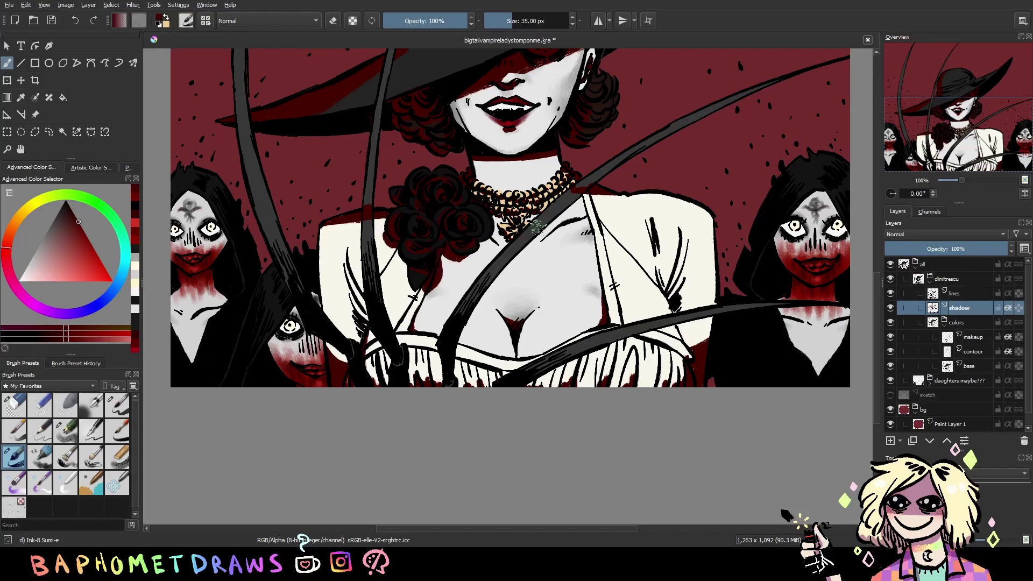
pyautogui.scroll(2, 518, 238)
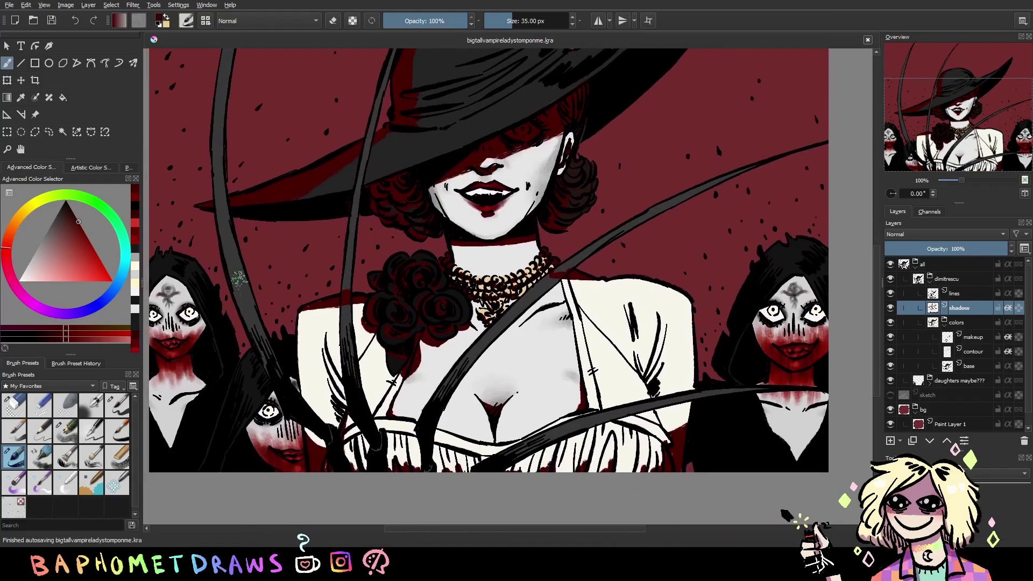
# Add dark red shadows along the left edge and length of the grey spear
pyautogui.moveTo(200, 217); pyautogui.dragTo(257, 339)
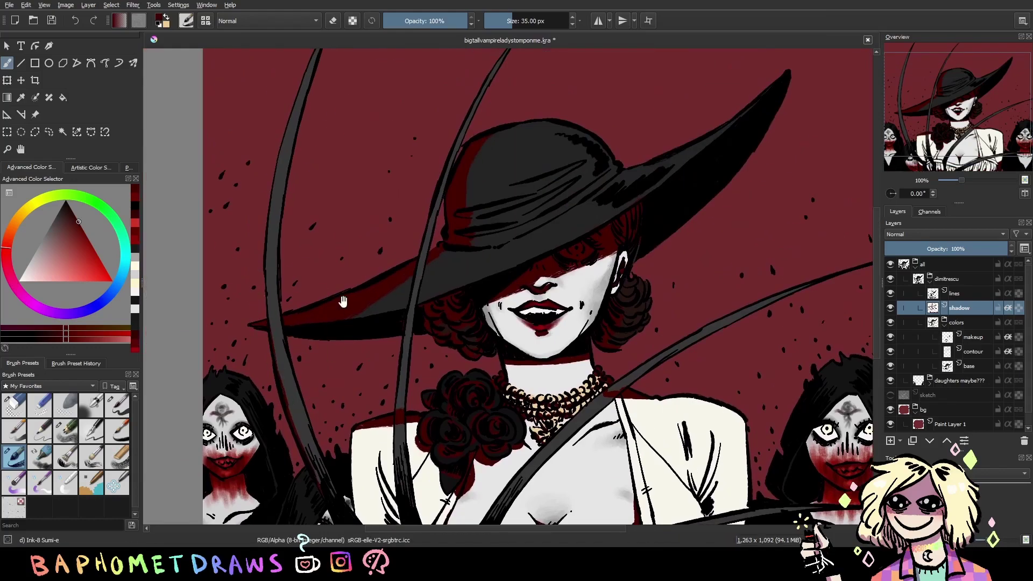
pyautogui.moveTo(342, 301); pyautogui.dragTo(360, 390)
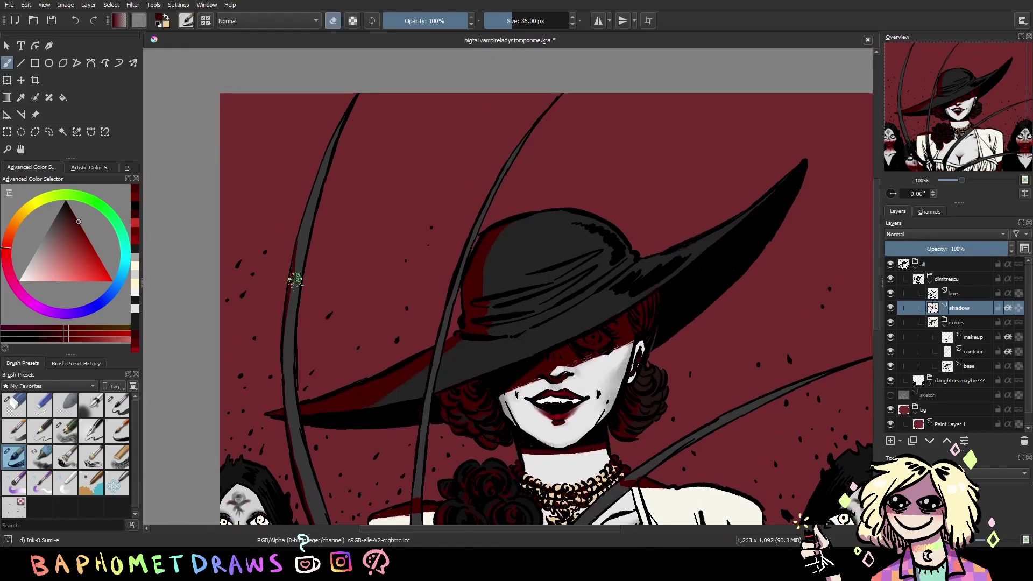
pyautogui.moveTo(297, 243); pyautogui.dragTo(284, 281)
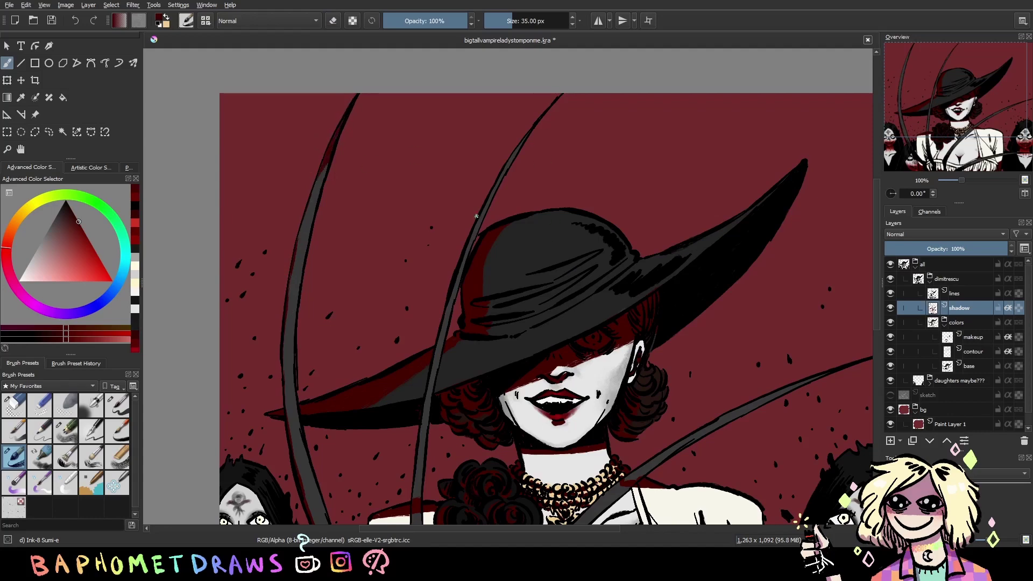
pyautogui.moveTo(454, 275); pyautogui.dragTo(487, 149)
pyautogui.moveTo(468, 221); pyautogui.dragTo(460, 301)
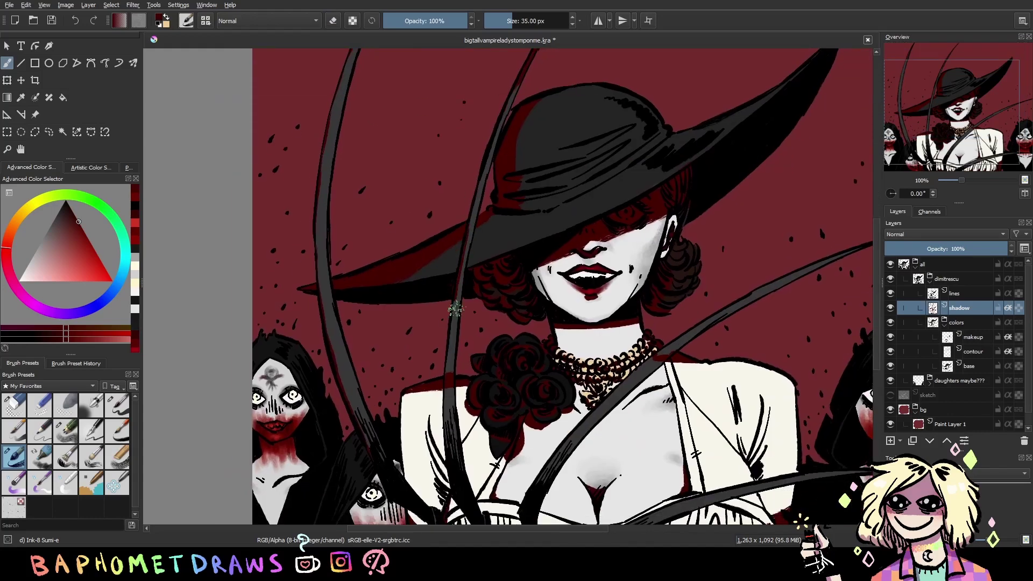
pyautogui.moveTo(449, 336); pyautogui.dragTo(456, 289)
pyautogui.moveTo(449, 371); pyautogui.dragTo(266, 357)
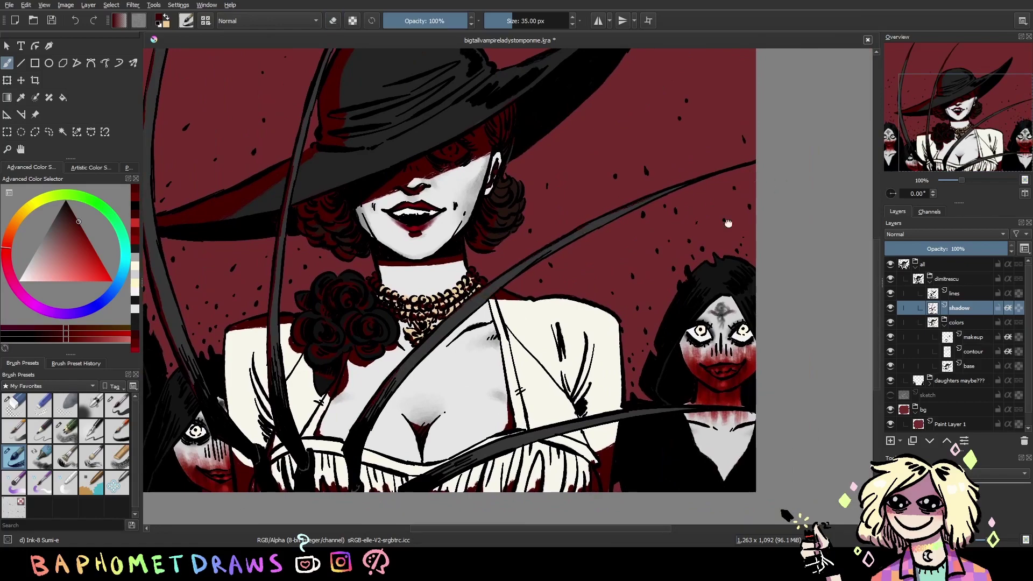
pyautogui.scroll(2, 715, 240)
pyautogui.scroll(-5, 675, 274)
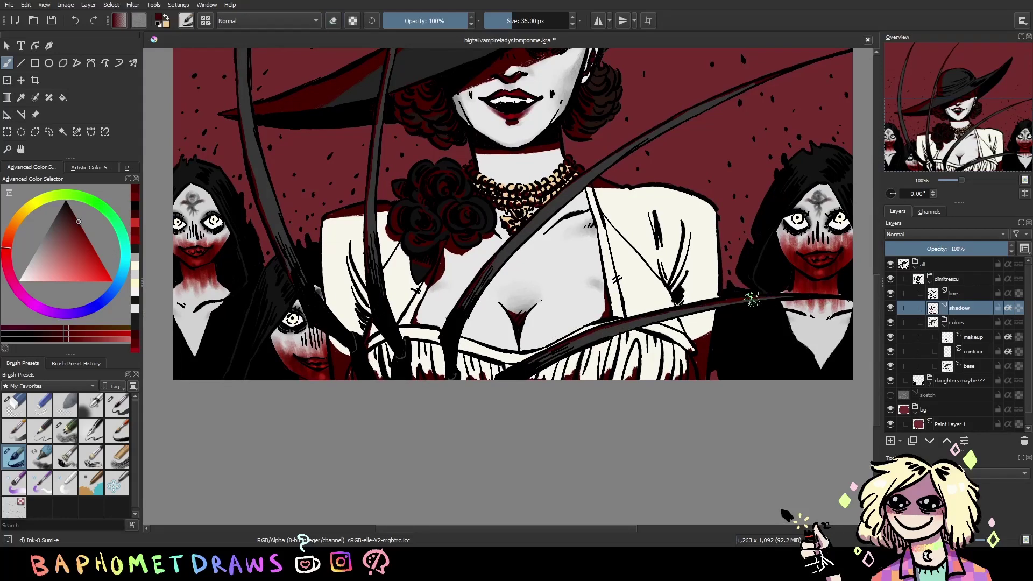
pyautogui.scroll(2, 830, 304)
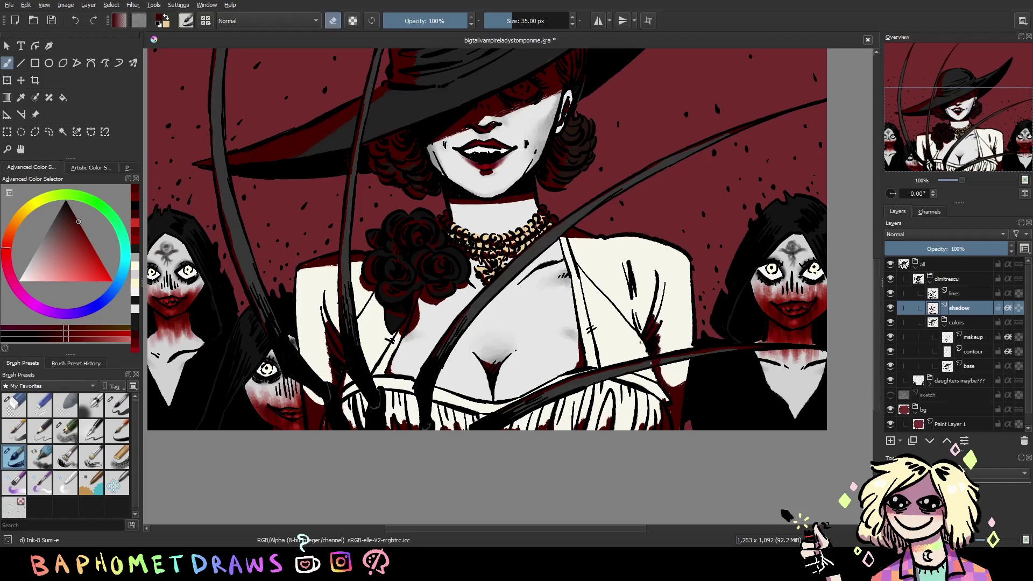
pyautogui.scroll(2, 714, 337)
pyautogui.scroll(1, 713, 337)
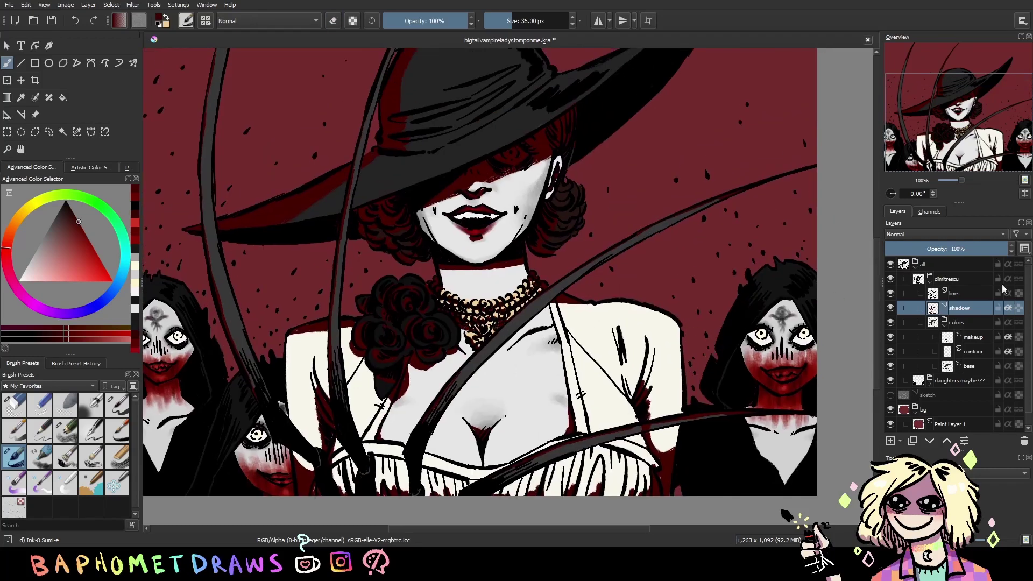
# Try out blend modes on the shadow layer and settle on Multiply
pyautogui.scroll(-4, 946, 234)
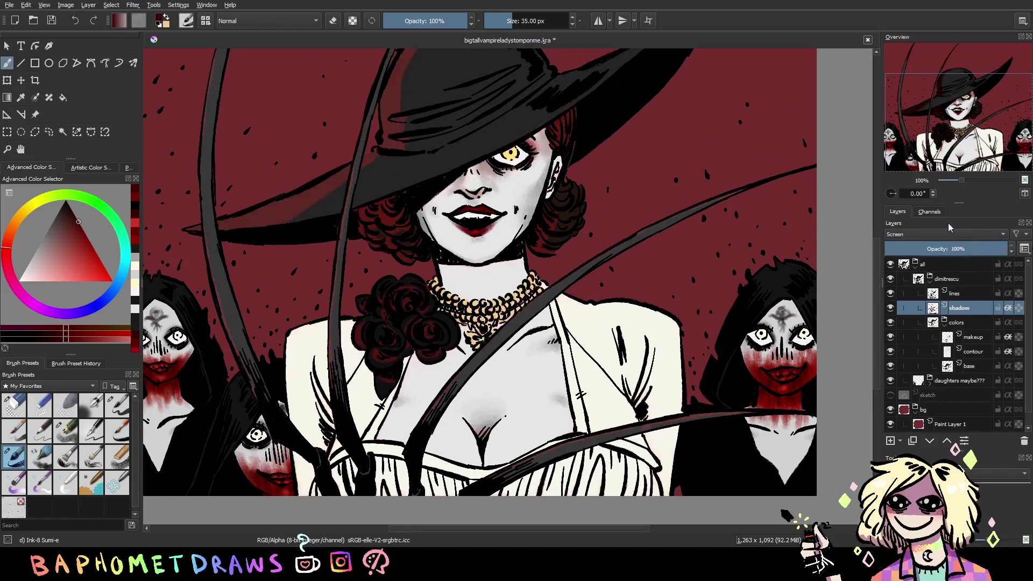
pyautogui.scroll(-1, 949, 227)
pyautogui.scroll(-1, 952, 227)
pyautogui.scroll(-1, 957, 227)
pyautogui.scroll(-1, 964, 226)
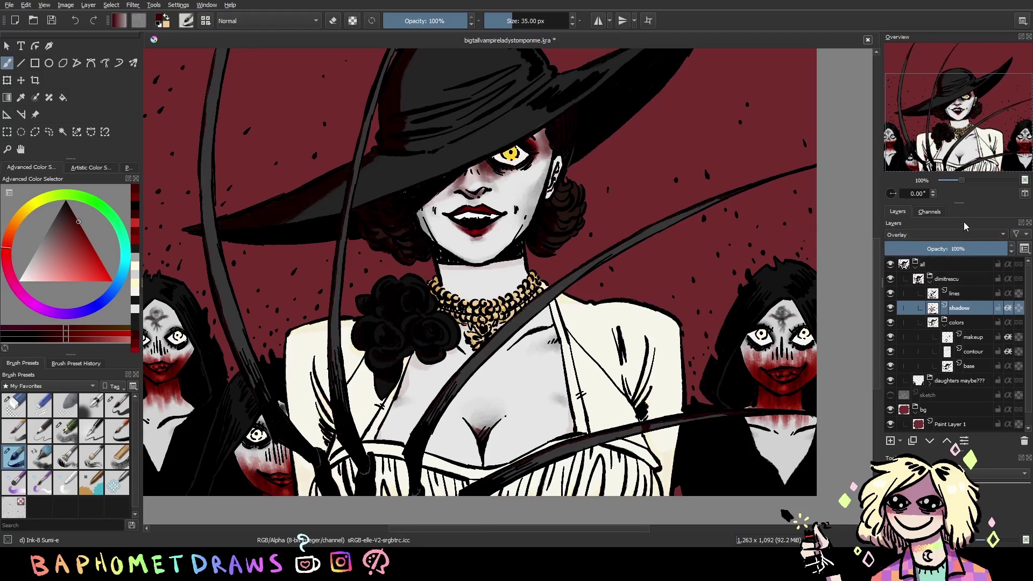
pyautogui.scroll(-1, 964, 225)
pyautogui.scroll(-2, 967, 222)
pyautogui.click(962, 249)
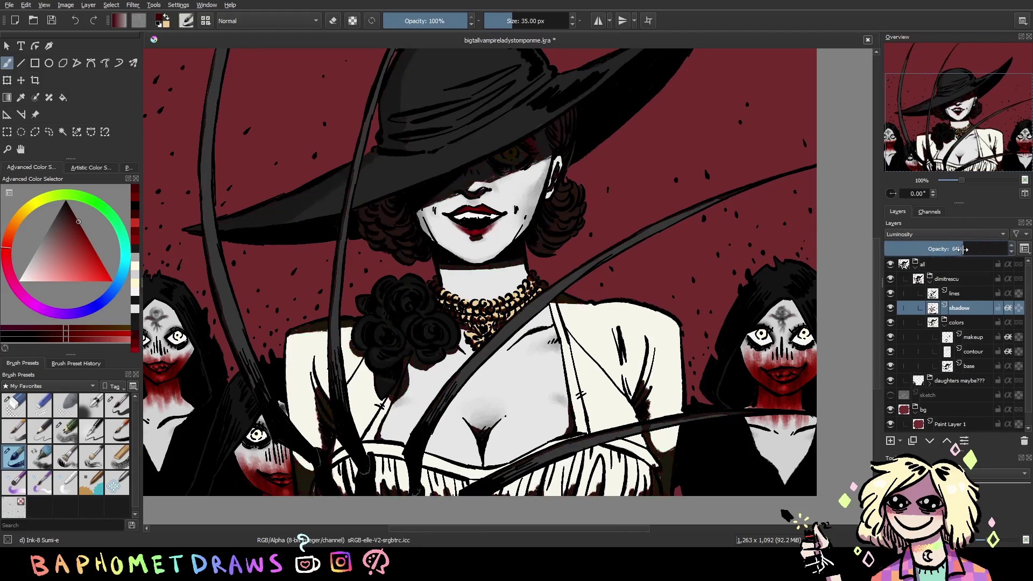
pyautogui.scroll(4, 962, 249)
pyautogui.scroll(-1, 967, 235)
pyautogui.scroll(-1, 968, 235)
pyautogui.scroll(-1, 968, 237)
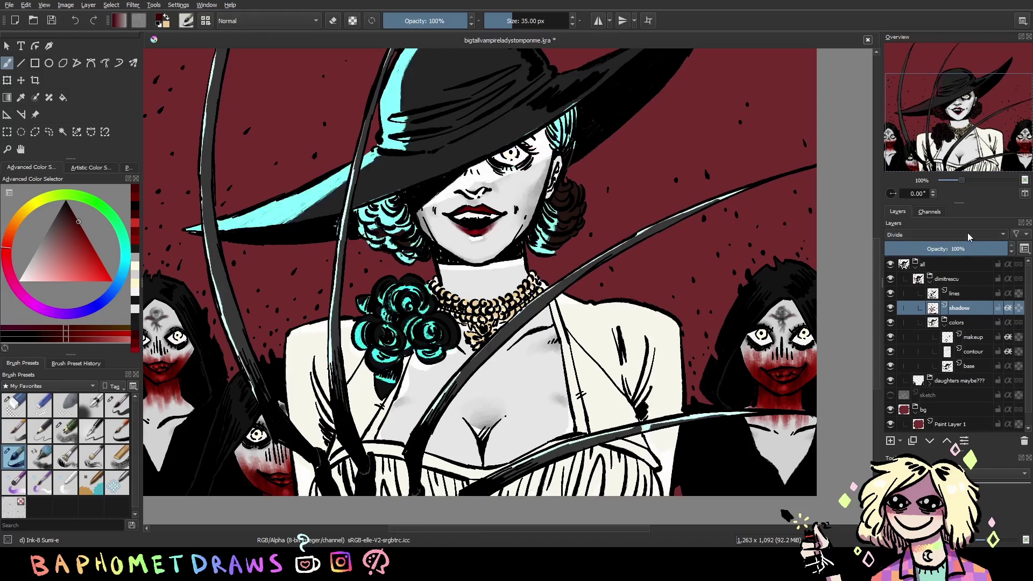
pyautogui.scroll(-1, 968, 236)
pyautogui.scroll(-2, 969, 232)
pyautogui.click(967, 248)
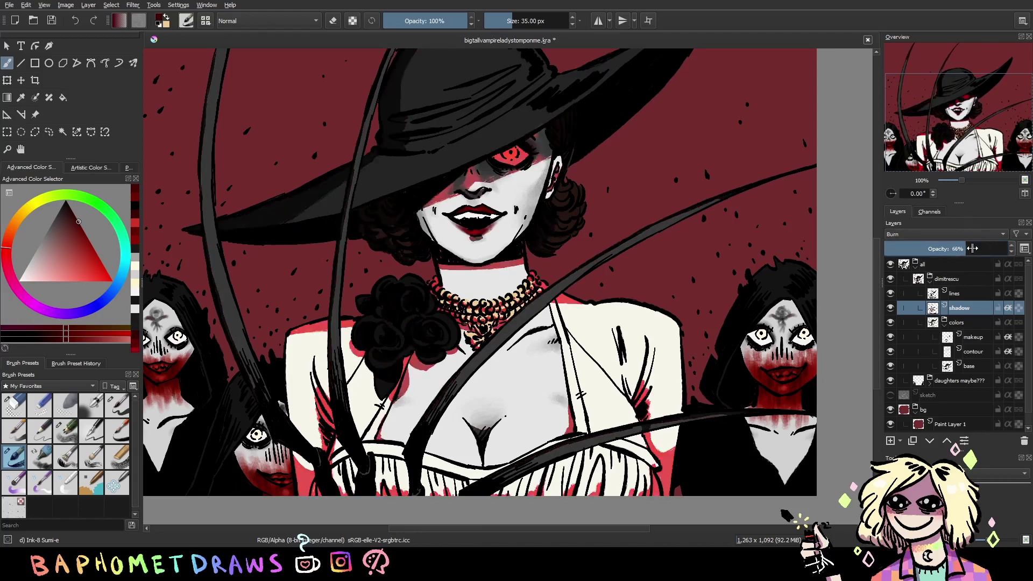
pyautogui.scroll(-1, 968, 231)
pyautogui.scroll(1, 970, 236)
pyautogui.click(975, 249)
# Lower the shadow layer's opacity to about 69% and view the whole image
pyautogui.moveTo(975, 249); pyautogui.dragTo(966, 249)
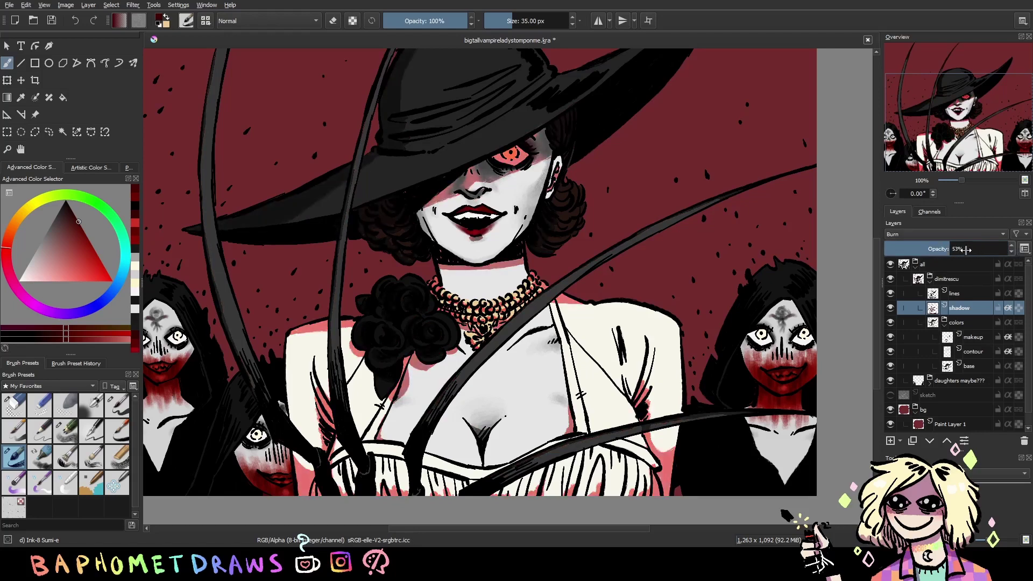
pyautogui.press('-')
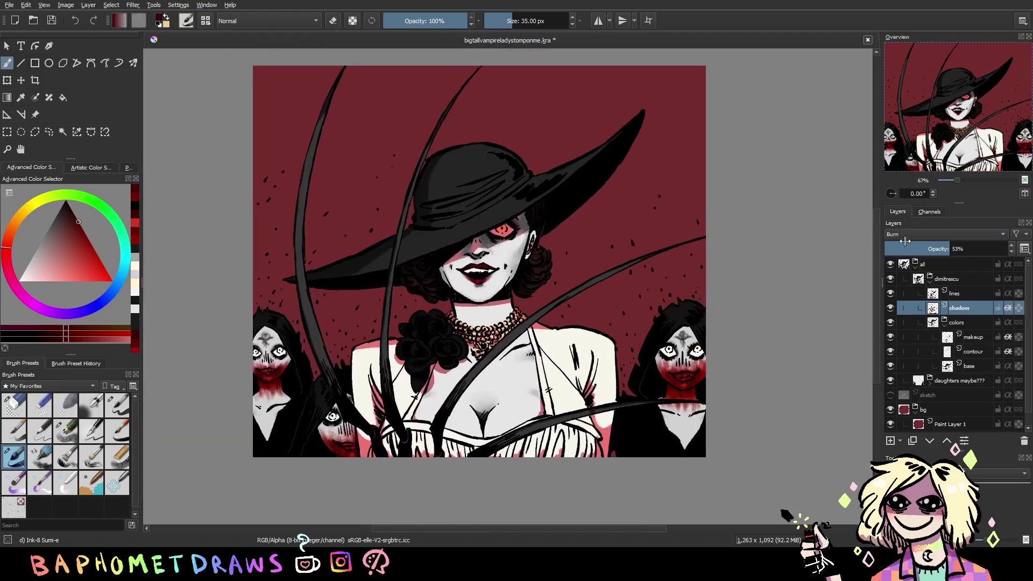
pyautogui.scroll(1, 946, 234)
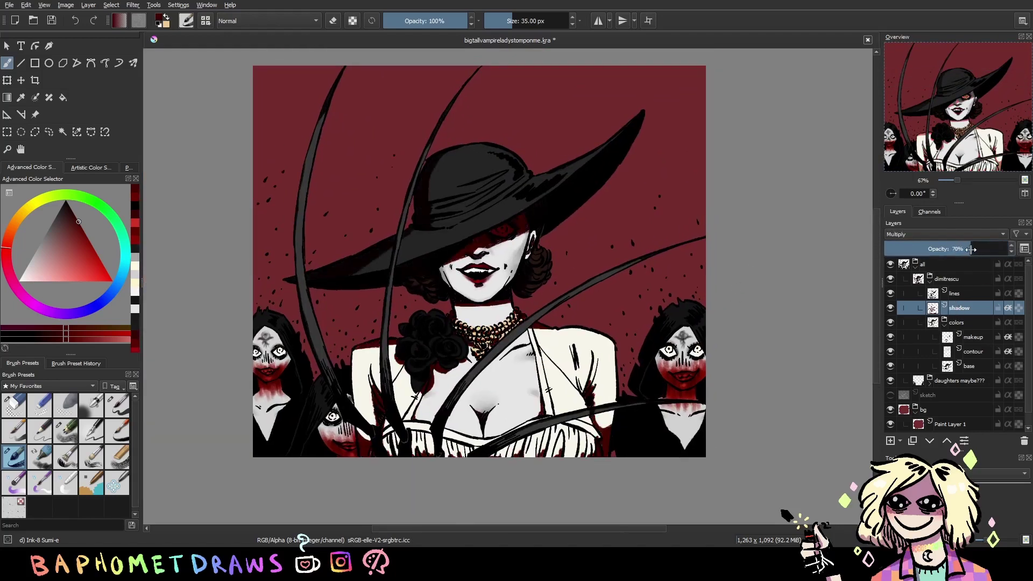
pyautogui.moveTo(955, 249)
pyautogui.mouseDown()
pyautogui.moveTo(937, 250)
pyautogui.moveTo(952, 249)
pyautogui.mouseUp()
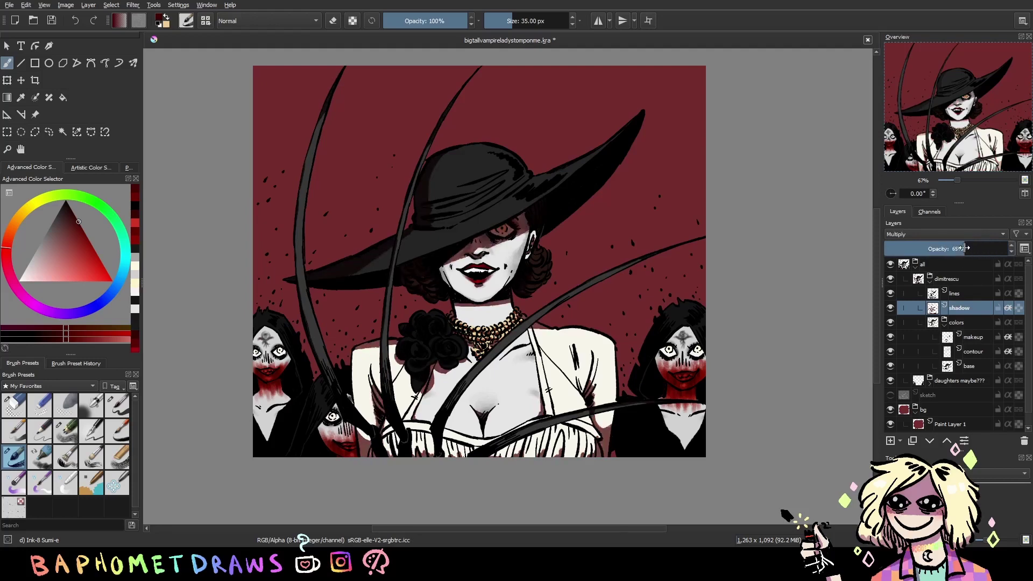
# Save the illustration and touch up the area near the ear
pyautogui.press('+')
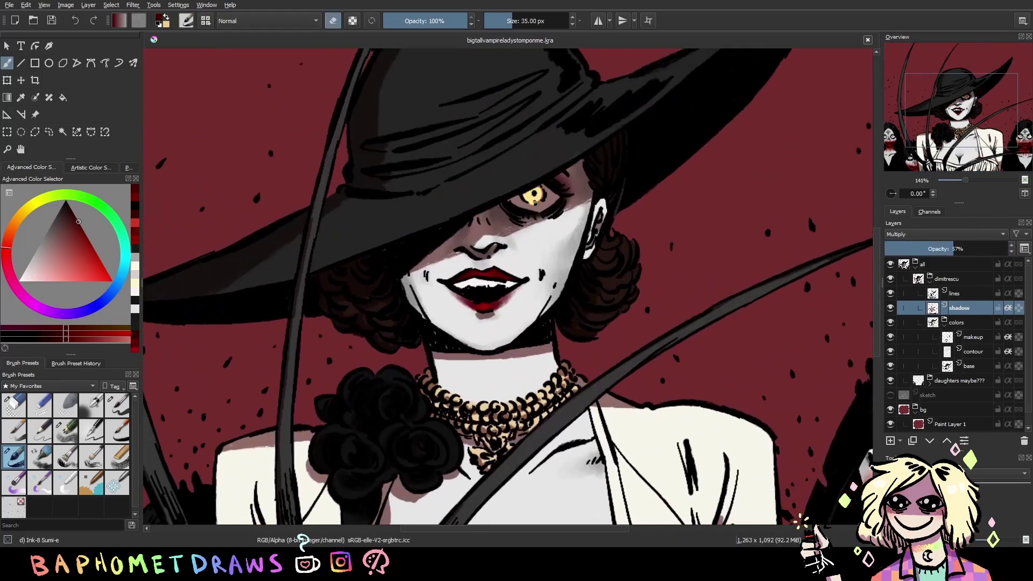
pyautogui.press('e')
pyautogui.hotkey('ctrl', 's')
pyautogui.press('-')
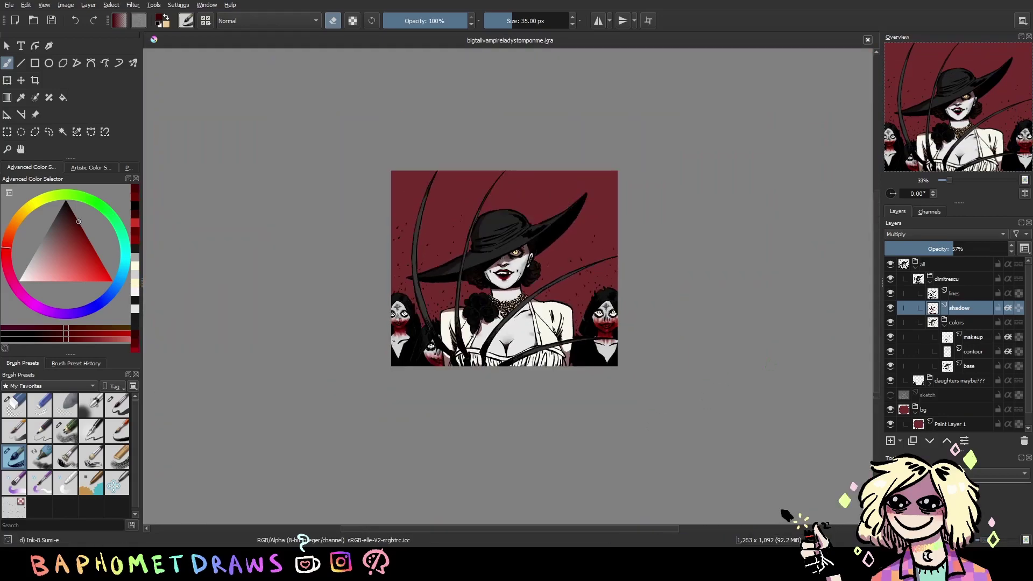
pyautogui.press('+')
pyautogui.press('e')
pyautogui.moveTo(589, 253); pyautogui.dragTo(613, 277)
pyautogui.moveTo(736, 340); pyautogui.dragTo(455, 99)
# Add a new paint layer inside the 'daughters maybe???' group
pyautogui.click(914, 380)
pyautogui.click(963, 410)
pyautogui.press('Insert')
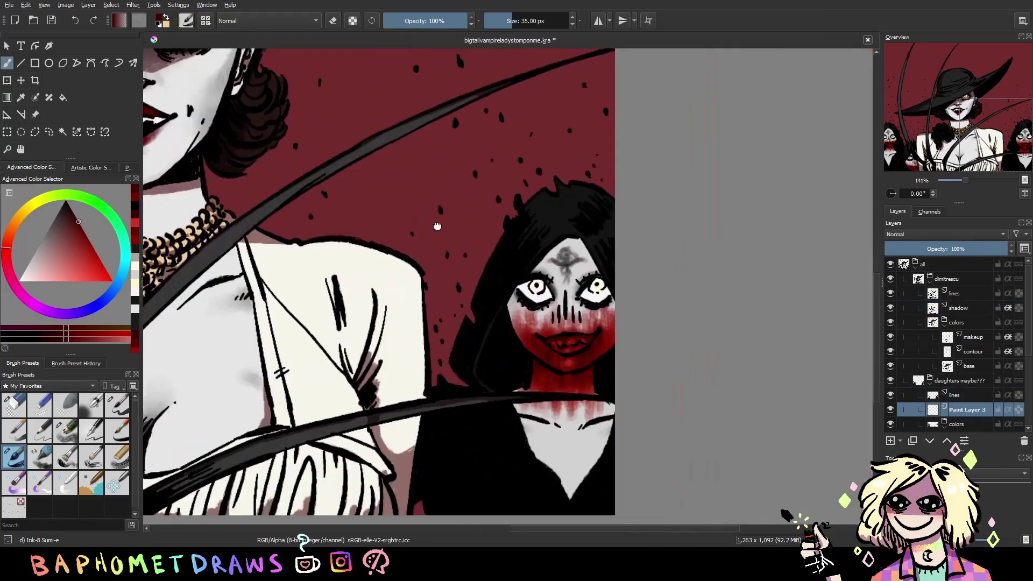
# Paint dark red over the right and small daughters' faces, with Paint Layer 3 clipped to the daughters
pyautogui.moveTo(592, 302)
pyautogui.mouseDown()
pyautogui.moveTo(579, 241)
pyautogui.moveTo(554, 229)
pyautogui.moveTo(532, 280)
pyautogui.moveTo(559, 252)
pyautogui.mouseUp()
pyautogui.press('e')
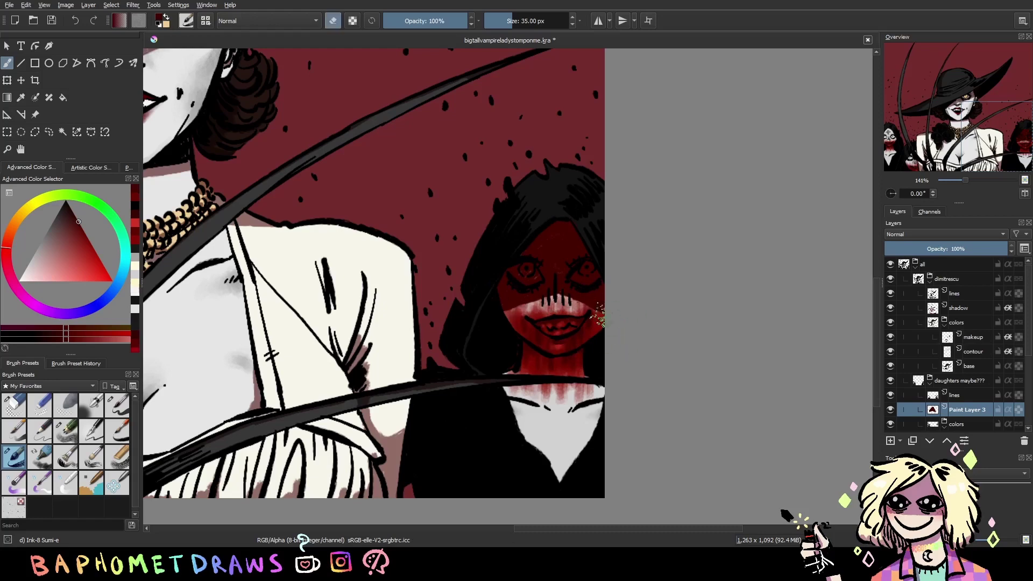
pyautogui.click(1009, 411)
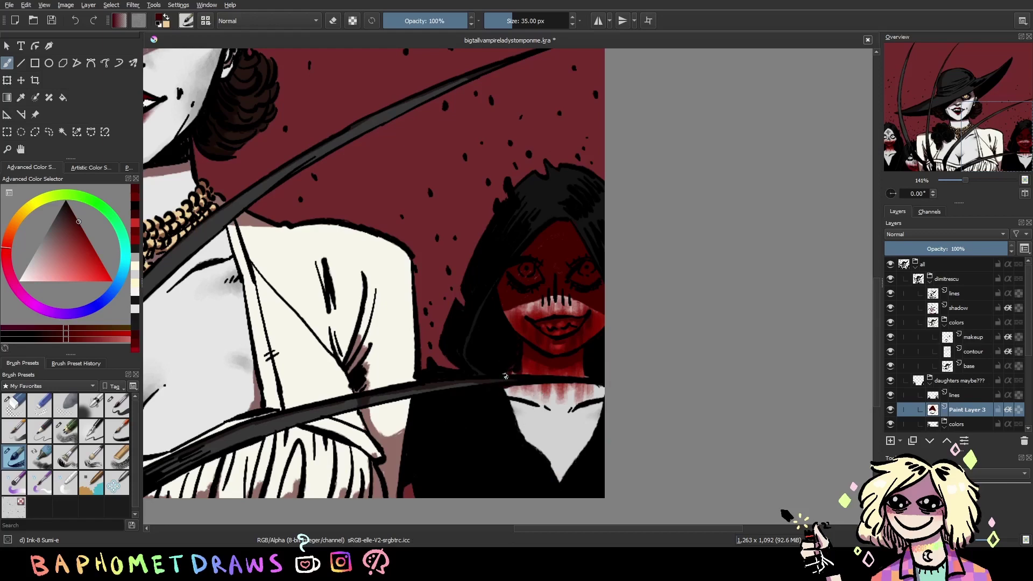
pyautogui.moveTo(592, 377)
pyautogui.mouseDown()
pyautogui.moveTo(598, 357)
pyautogui.moveTo(517, 357)
pyautogui.mouseUp()
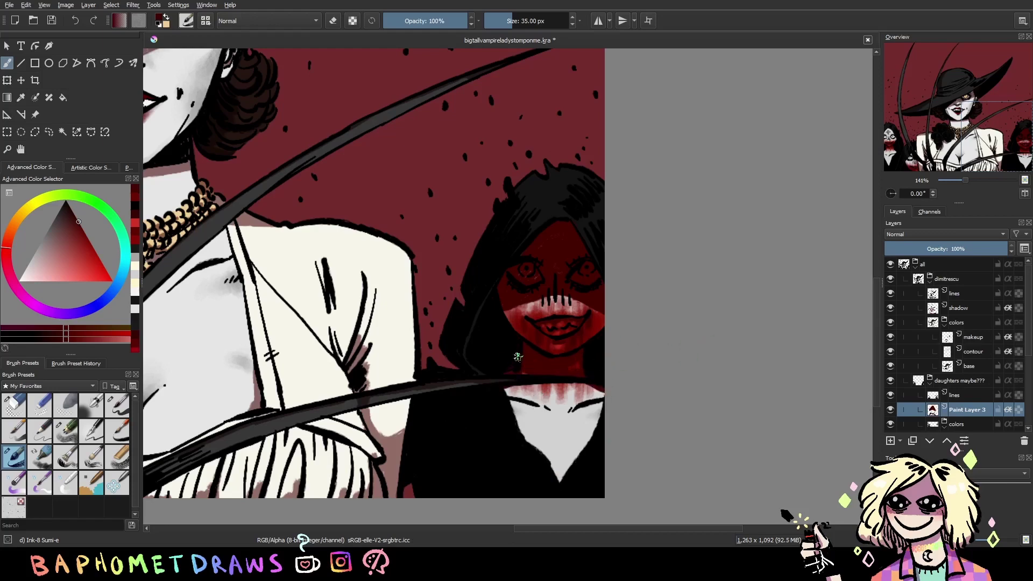
pyautogui.moveTo(650, 281); pyautogui.dragTo(657, 281)
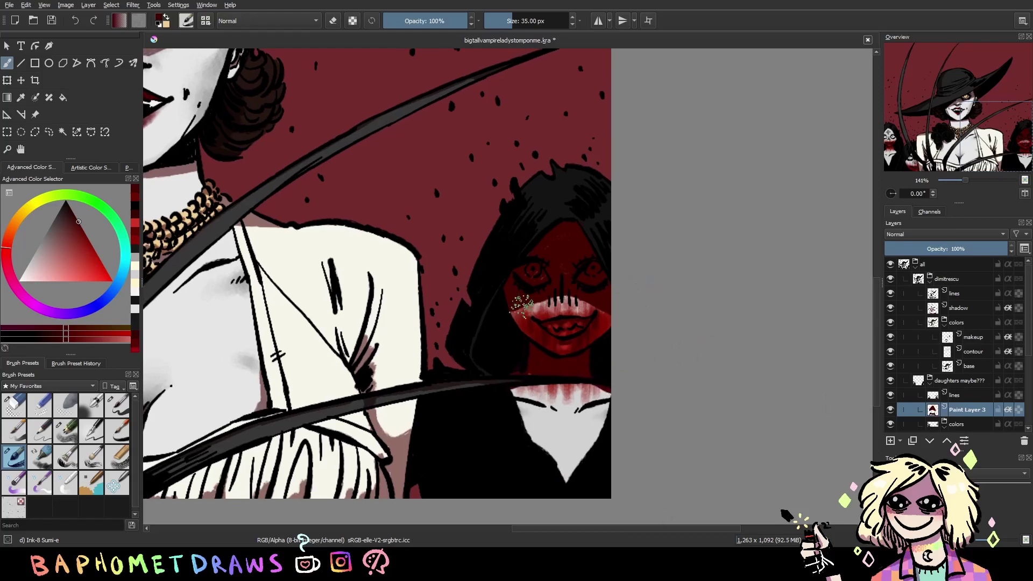
pyautogui.press('e')
pyautogui.press('e')
pyautogui.click(928, 142)
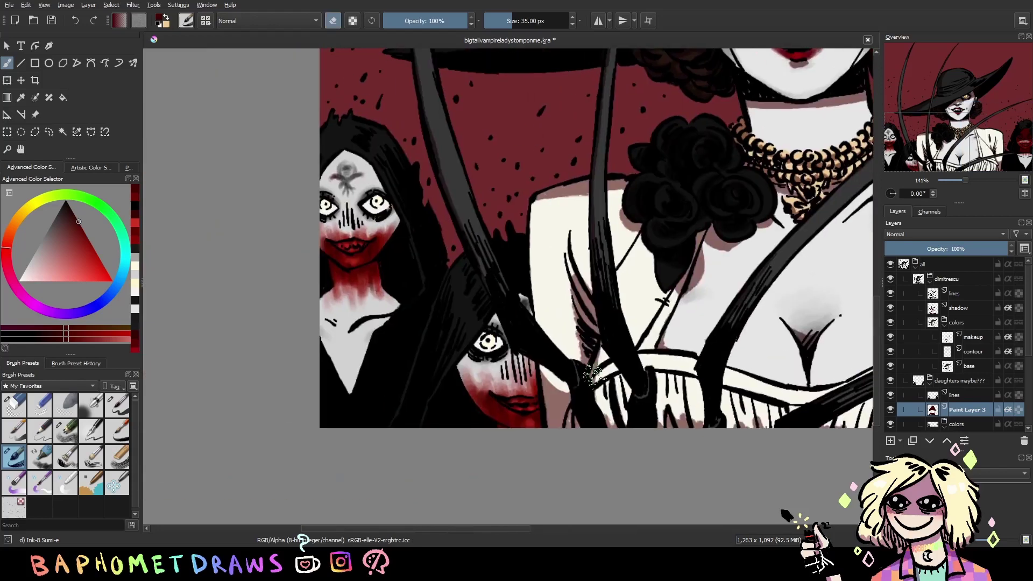
pyautogui.moveTo(459, 371)
pyautogui.mouseDown()
pyautogui.moveTo(516, 347)
pyautogui.moveTo(473, 390)
pyautogui.mouseUp()
pyautogui.press('e')
# Paint dark red over the left daughter's face and neck, then save
pyautogui.hscroll(10, 688, 291)
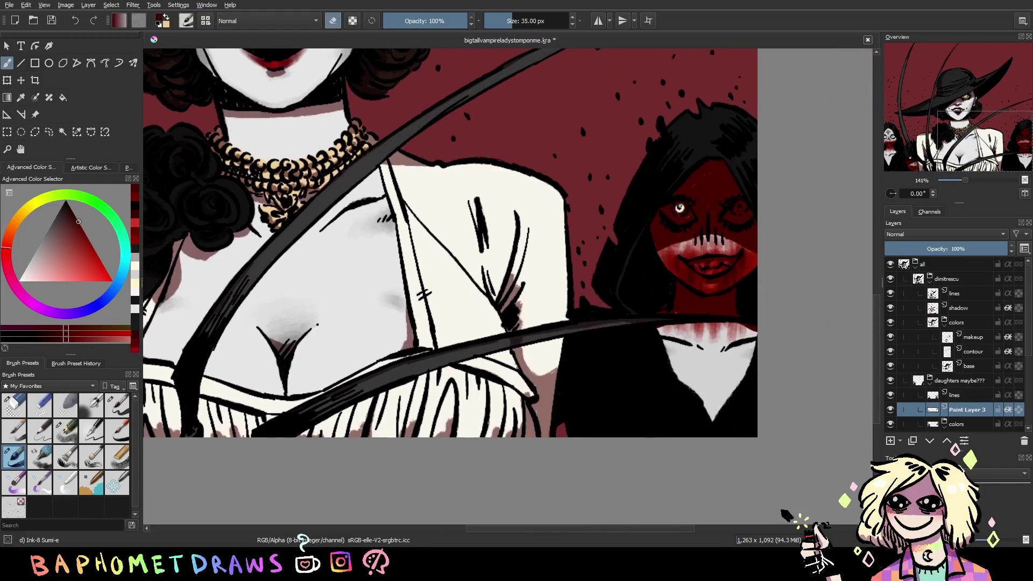
pyautogui.hscroll(-3, 299, 348)
pyautogui.hscroll(-3, 300, 348)
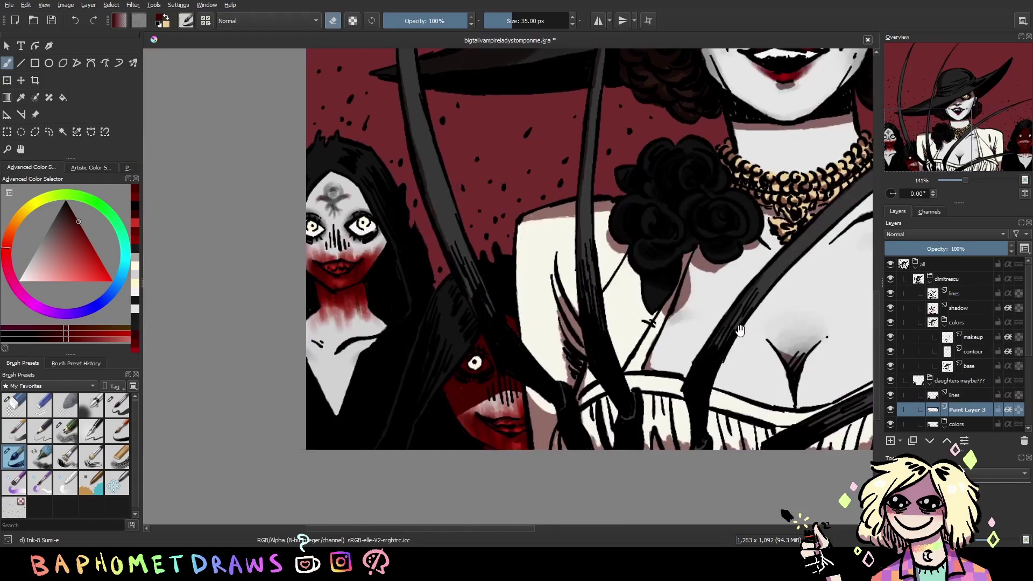
pyautogui.hscroll(-3, 376, 322)
pyautogui.hscroll(-2, 538, 242)
pyautogui.press('e')
pyautogui.moveTo(554, 229)
pyautogui.mouseDown()
pyautogui.moveTo(516, 256)
pyautogui.moveTo(570, 194)
pyautogui.moveTo(508, 215)
pyautogui.moveTo(540, 236)
pyautogui.moveTo(538, 199)
pyautogui.moveTo(527, 219)
pyautogui.mouseUp()
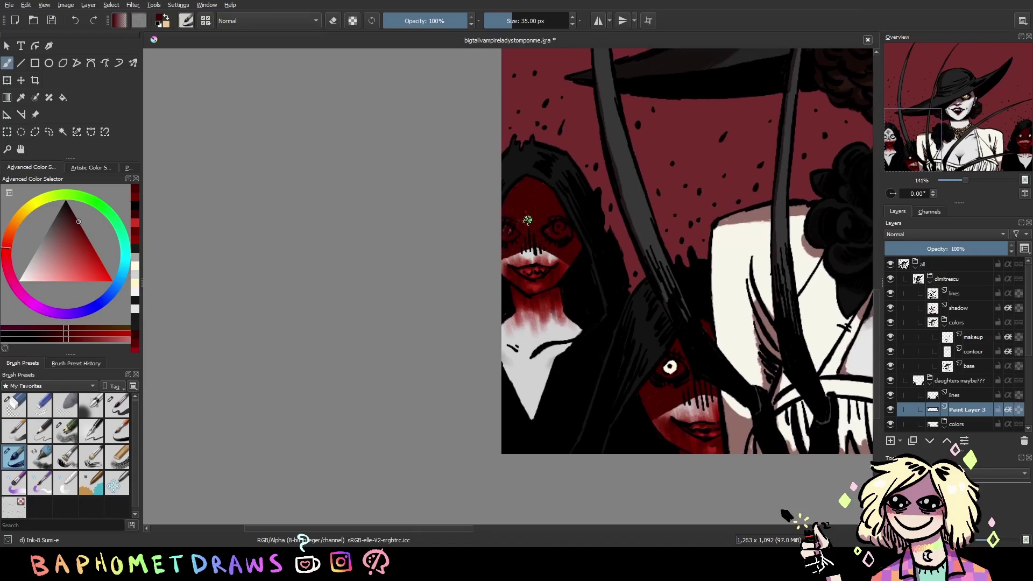
pyautogui.moveTo(525, 307); pyautogui.dragTo(569, 297)
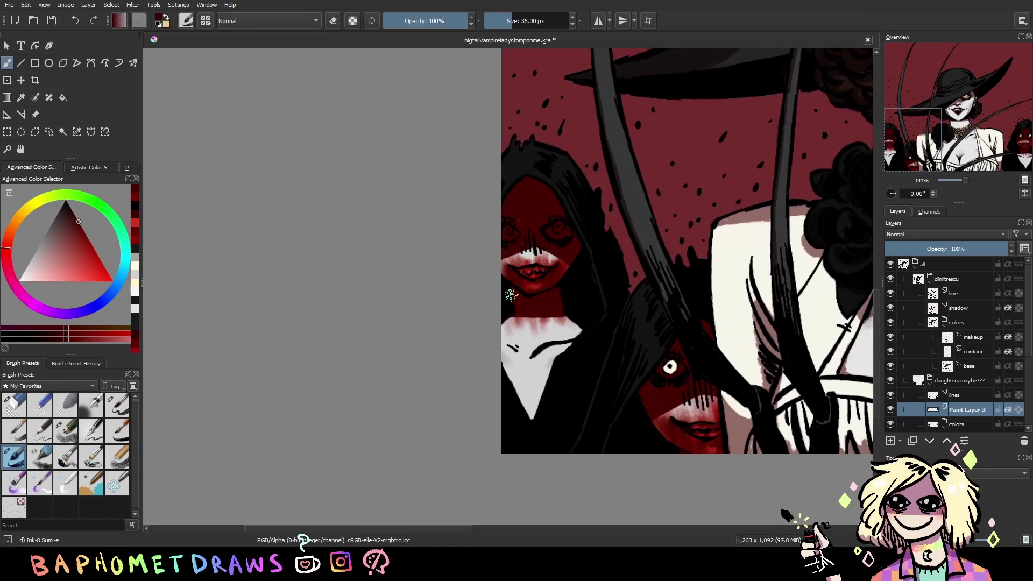
pyautogui.press('e')
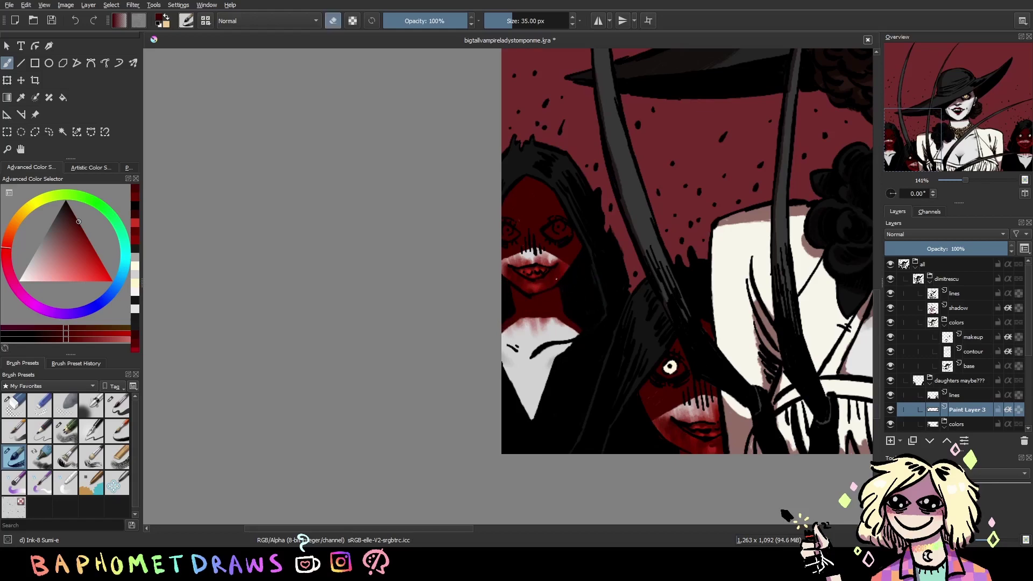
pyautogui.hotkey('ctrl', 's')
# Set Paint Layer 3 to Multiply at 57% opacity and save
pyautogui.scroll(-3, 980, 235)
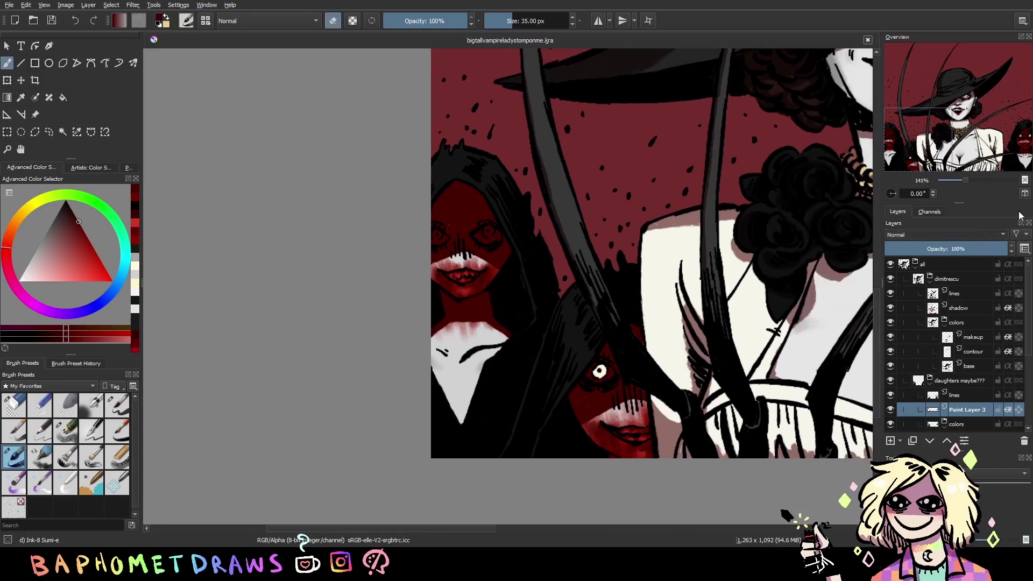
pyautogui.click(954, 249)
pyautogui.hotkey('ctrl', 's')
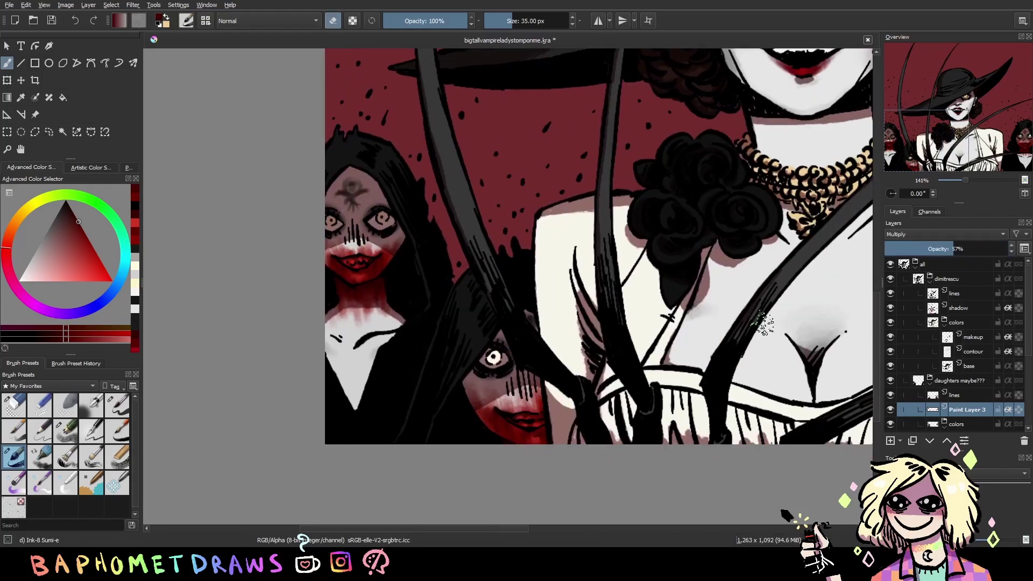
pyautogui.scroll(-3, 773, 323)
pyautogui.scroll(4, 657, 323)
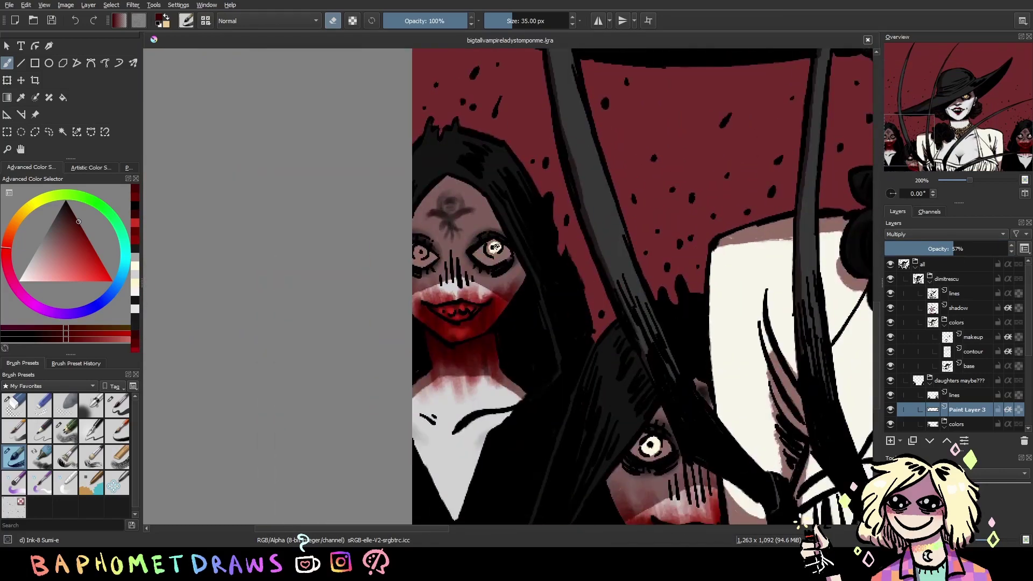
pyautogui.scroll(-2, 508, 287)
pyautogui.scroll(-1, 800, 366)
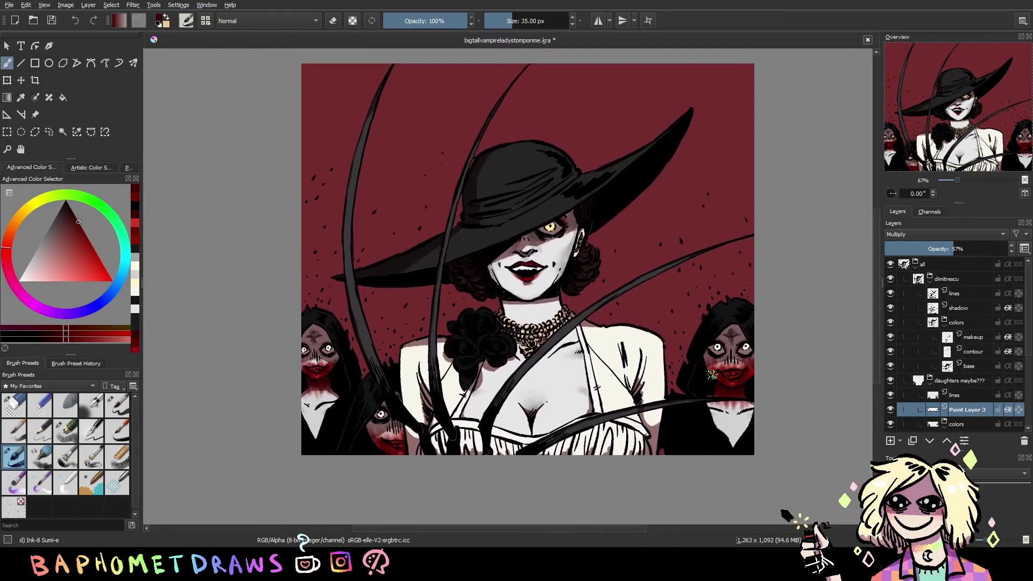
# Paint diagonal brown shading across the dress, its hem and left edge, undoing weak strokes
pyautogui.scroll(1, 710, 254)
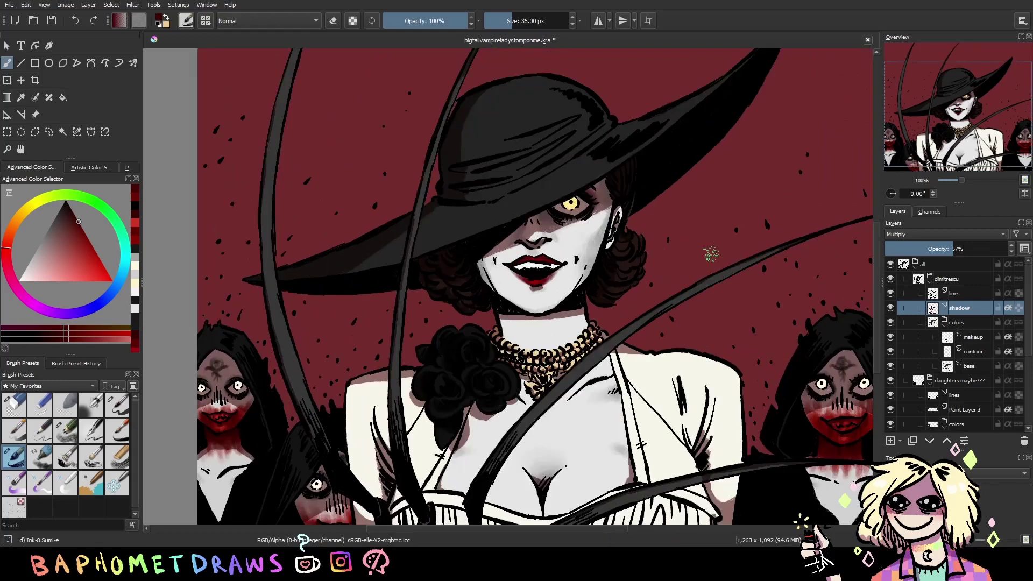
pyautogui.scroll(-2, 644, 249)
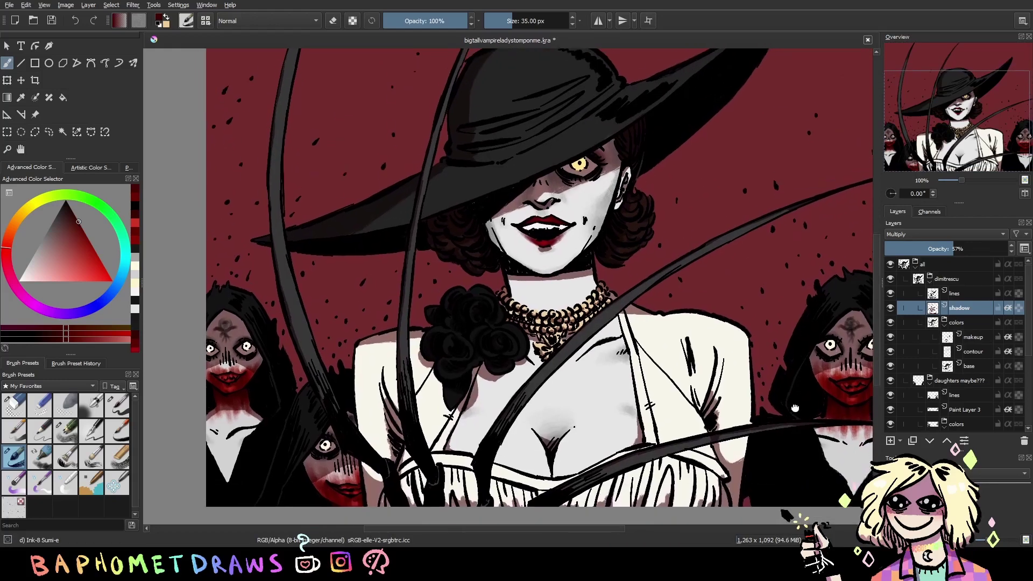
pyautogui.scroll(-1, 793, 463)
pyautogui.moveTo(705, 278)
pyautogui.mouseDown()
pyautogui.moveTo(517, 449)
pyautogui.moveTo(564, 377)
pyautogui.moveTo(527, 435)
pyautogui.mouseUp()
pyautogui.moveTo(743, 453); pyautogui.dragTo(699, 461)
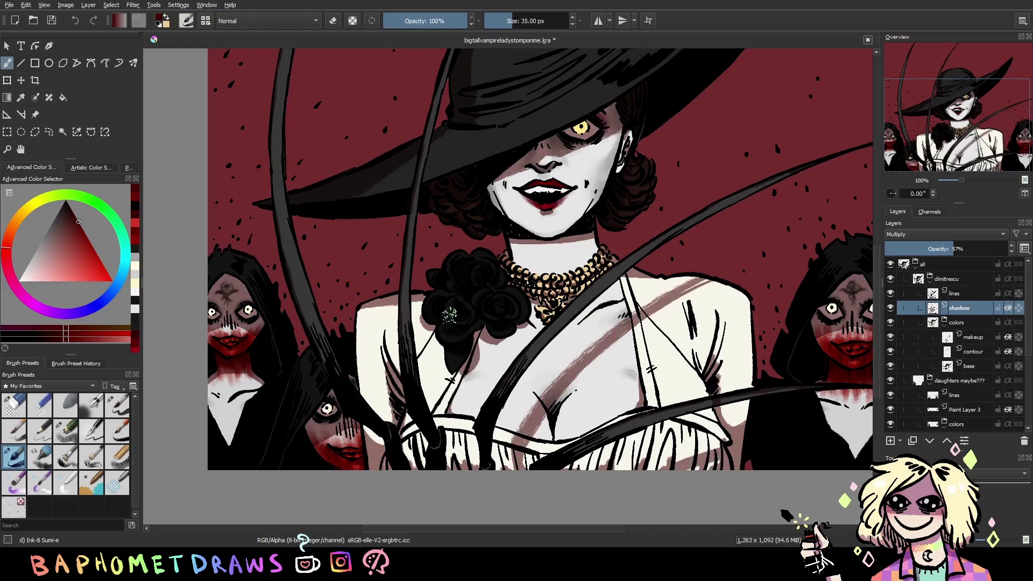
pyautogui.moveTo(442, 331)
pyautogui.mouseDown()
pyautogui.moveTo(429, 430)
pyautogui.moveTo(436, 415)
pyautogui.mouseUp()
pyautogui.hotkey('ctrl', 'z')
pyautogui.moveTo(435, 332); pyautogui.dragTo(443, 425)
pyautogui.moveTo(442, 345); pyautogui.dragTo(455, 457)
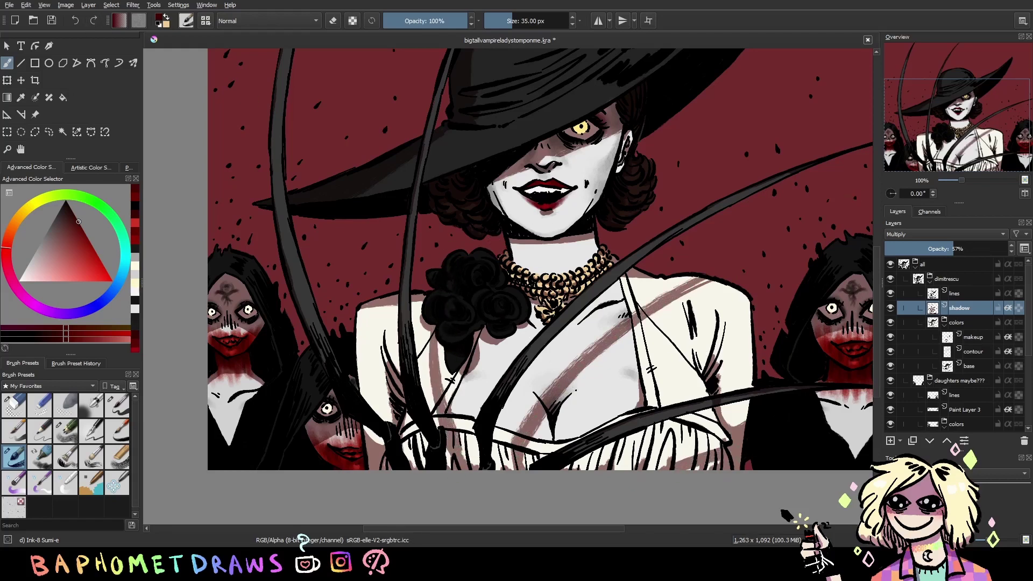
pyautogui.moveTo(376, 384); pyautogui.dragTo(362, 421)
pyautogui.moveTo(773, 382); pyautogui.dragTo(769, 376)
pyautogui.hotkey('ctrl', 'z')
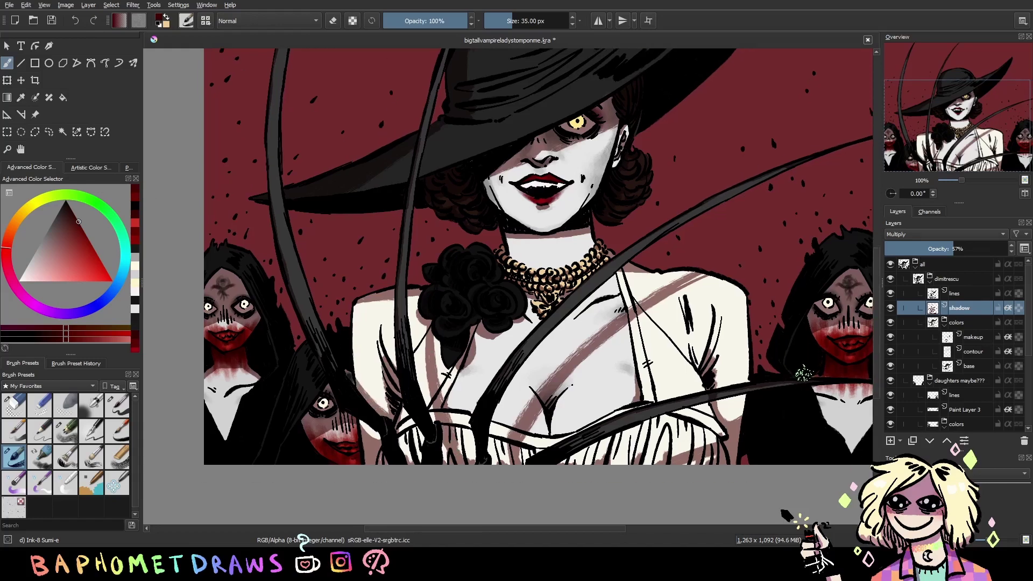
pyautogui.hotkey('ctrl', 'z')
pyautogui.hotkey('ctrl', 'z')
pyautogui.hotkey('ctrl', 'z')
pyautogui.hotkey('ctrl', 'z')
pyautogui.hotkey('ctrl', 'z')
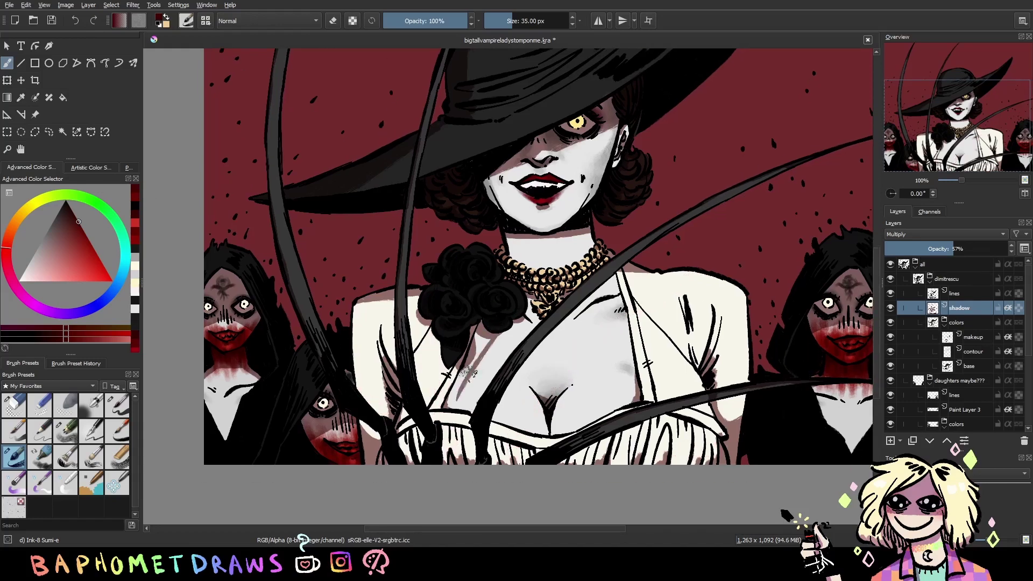
# Paint a diagonal shadow band across the chest
pyautogui.moveTo(516, 322); pyautogui.dragTo(454, 449)
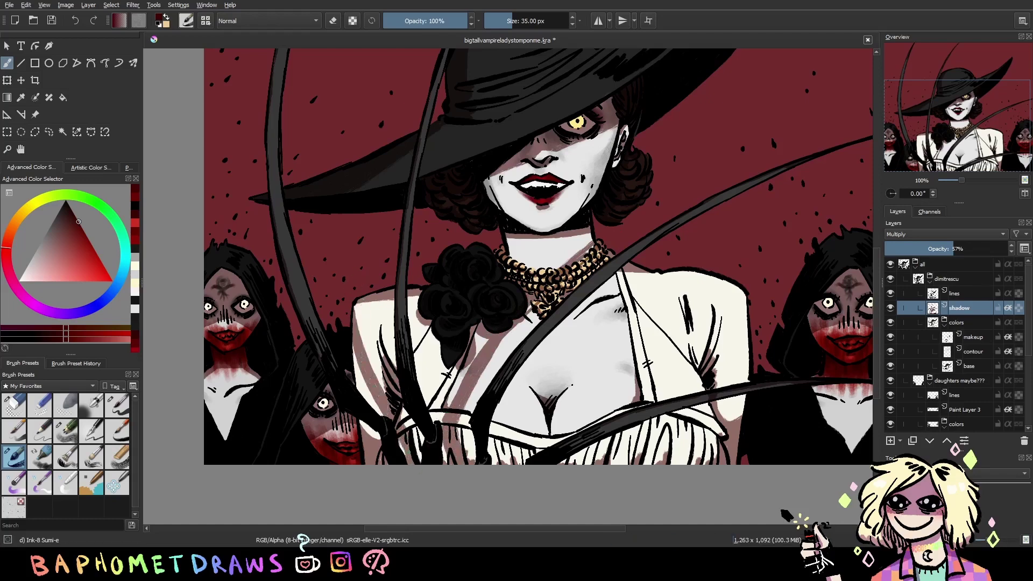
pyautogui.hotkey('ctrl', 'z')
pyautogui.moveTo(747, 353); pyautogui.dragTo(535, 430)
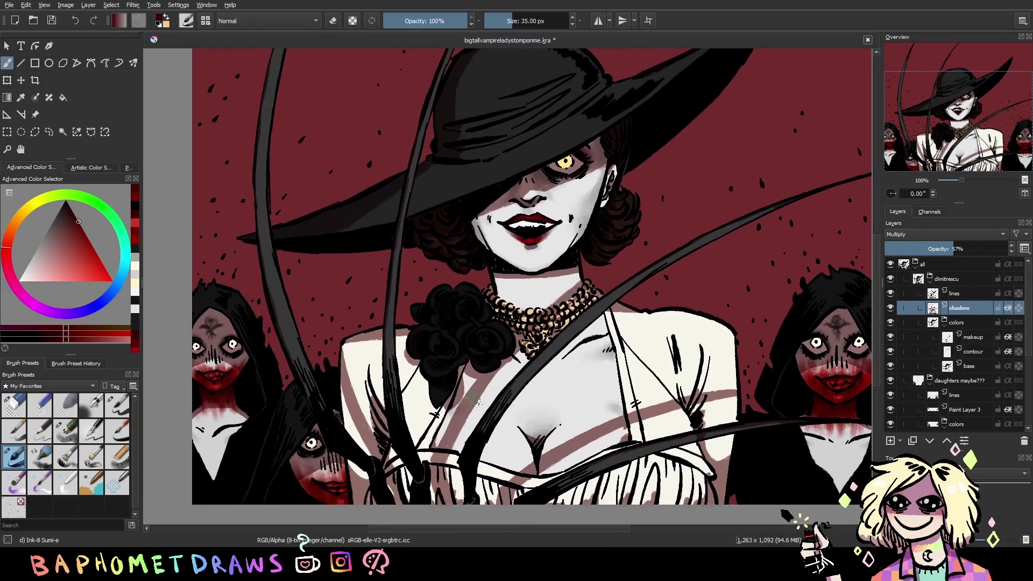
pyautogui.scroll(-3, 585, 382)
pyautogui.press('Insert')
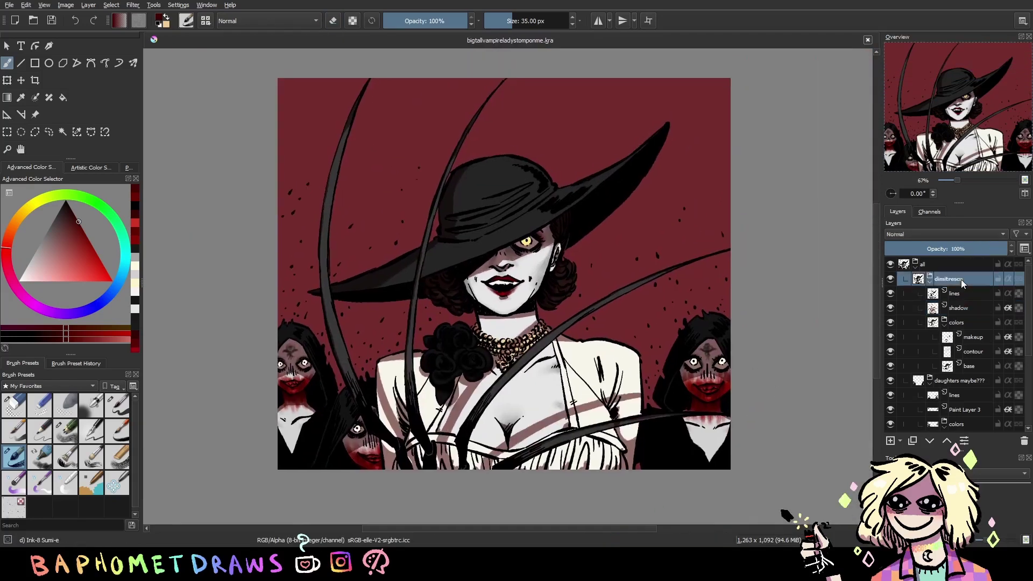
# In white, highlight the yellow eye, both lips, and the hat brim and crown
pyautogui.keyDown('ctrl'); pyautogui.click(607, 350); pyautogui.keyUp('ctrl')
pyautogui.scroll(3, 511, 261)
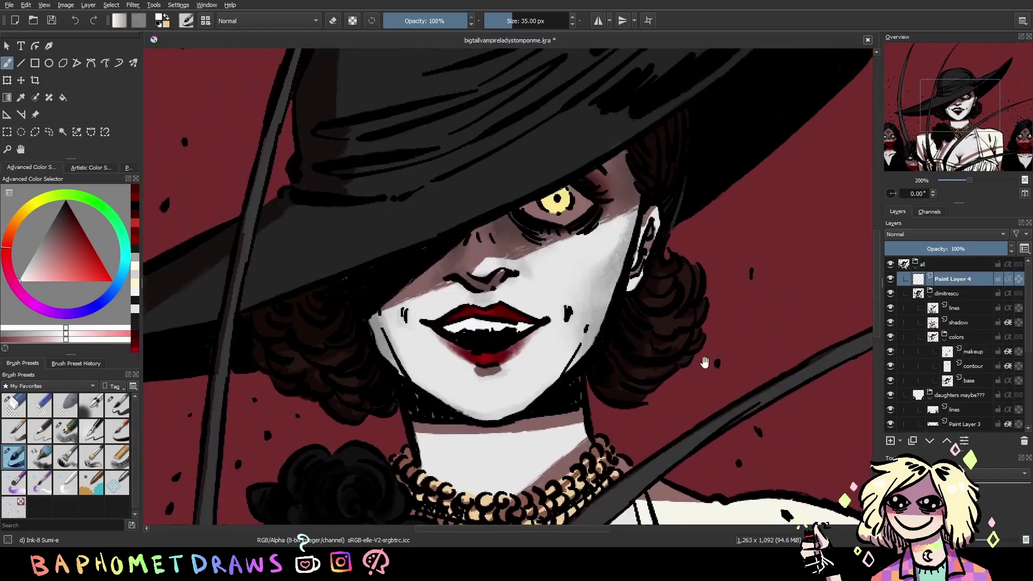
pyautogui.moveTo(543, 198); pyautogui.dragTo(562, 204)
pyautogui.click(470, 311)
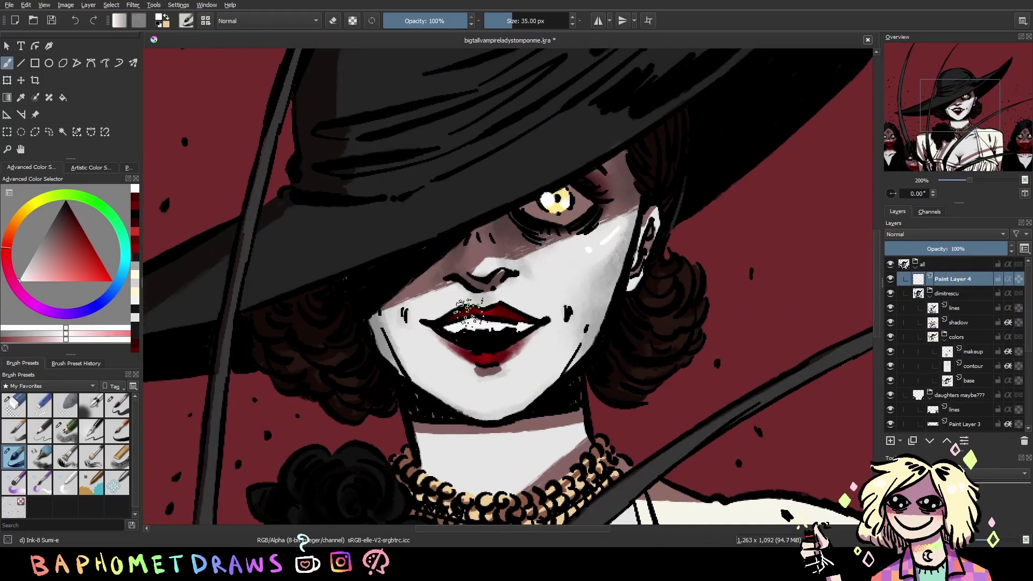
pyautogui.moveTo(490, 357); pyautogui.dragTo(507, 352)
pyautogui.moveTo(465, 202)
pyautogui.mouseDown()
pyautogui.moveTo(530, 291)
pyautogui.moveTo(468, 312)
pyautogui.mouseUp()
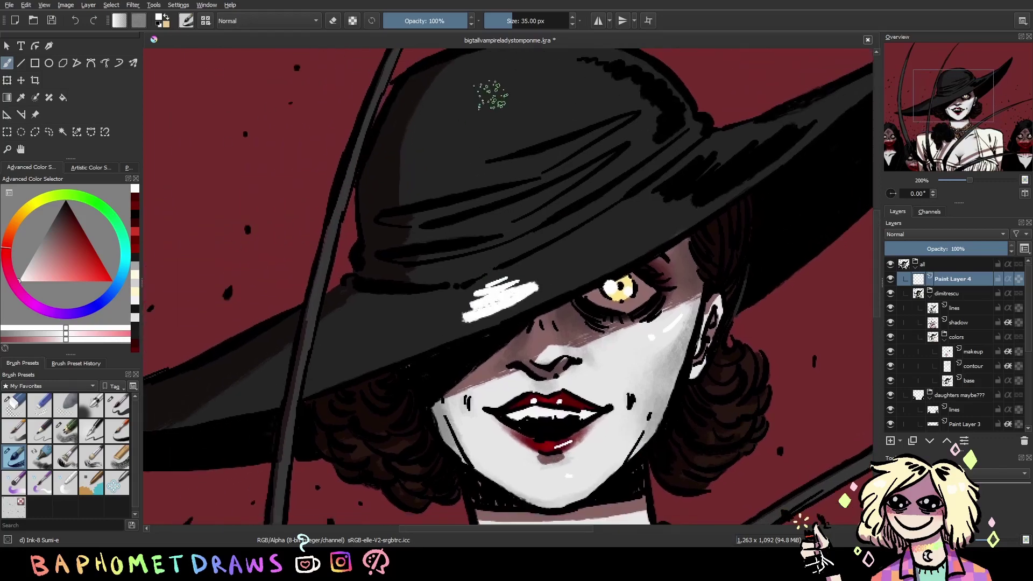
pyautogui.moveTo(503, 78)
pyautogui.mouseDown()
pyautogui.moveTo(449, 140)
pyautogui.moveTo(449, 168)
pyautogui.mouseUp()
pyautogui.moveTo(511, 194); pyautogui.dragTo(483, 207)
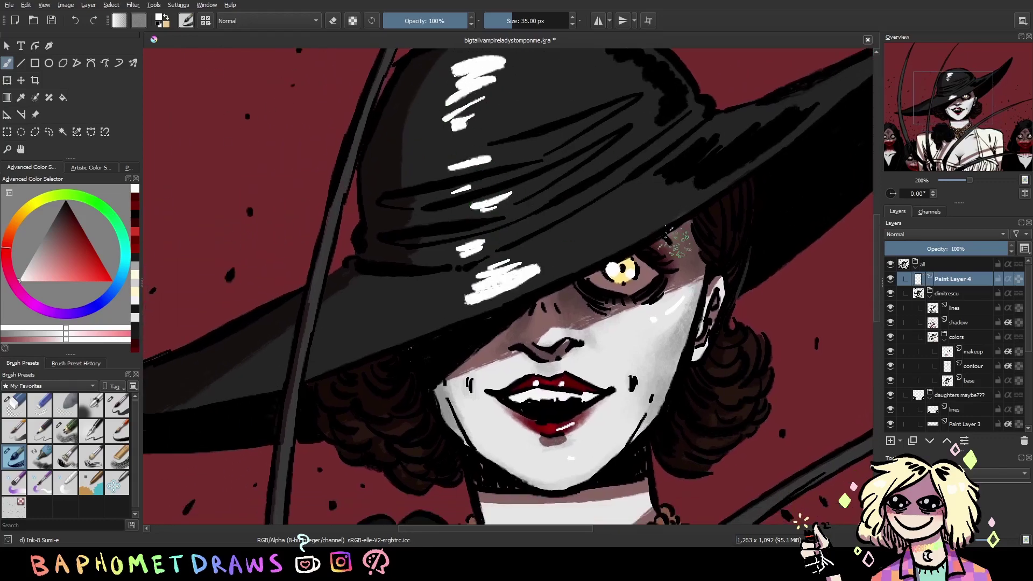
# Dot white highlights onto the necklace pearls and the black roses' edges and tips
pyautogui.scroll(-5, 474, 244)
pyautogui.click(615, 242)
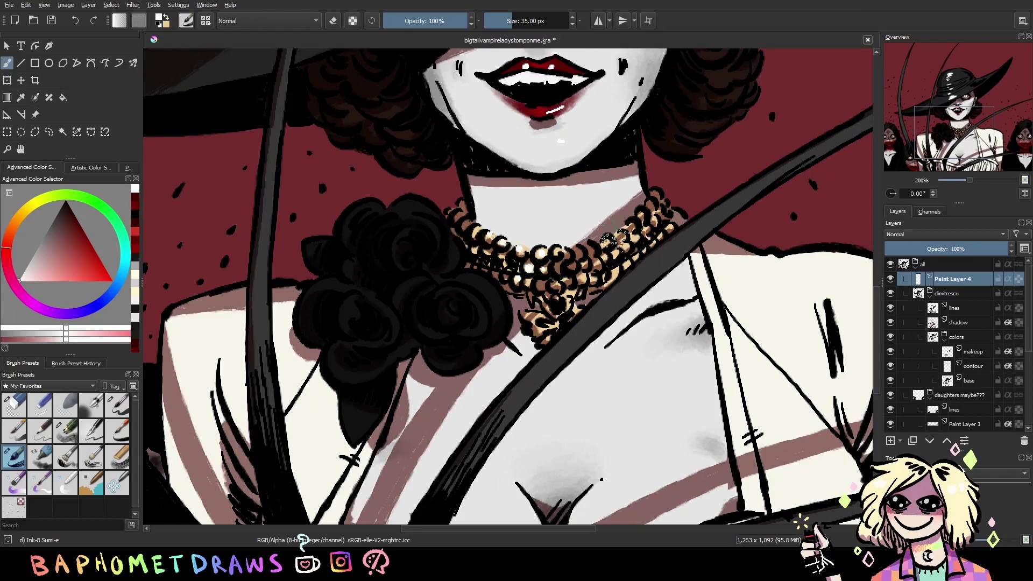
pyautogui.click(624, 227)
pyautogui.click(616, 251)
pyautogui.moveTo(481, 280)
pyautogui.mouseDown()
pyautogui.moveTo(495, 297)
pyautogui.moveTo(483, 317)
pyautogui.mouseUp()
pyautogui.moveTo(402, 203); pyautogui.dragTo(423, 211)
pyautogui.moveTo(313, 285); pyautogui.dragTo(336, 283)
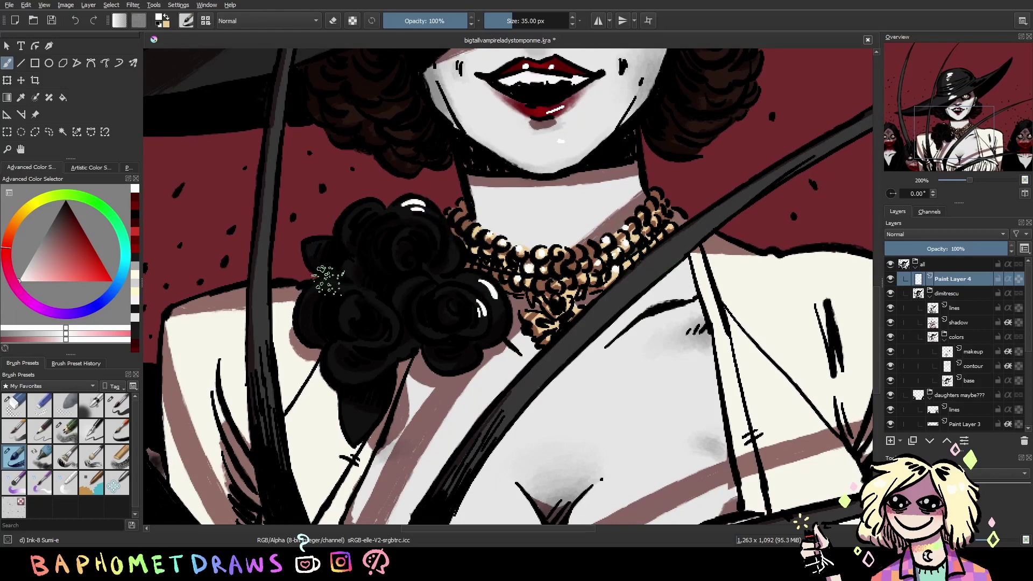
pyautogui.moveTo(333, 368); pyautogui.dragTo(354, 376)
pyautogui.moveTo(397, 298); pyautogui.dragTo(411, 289)
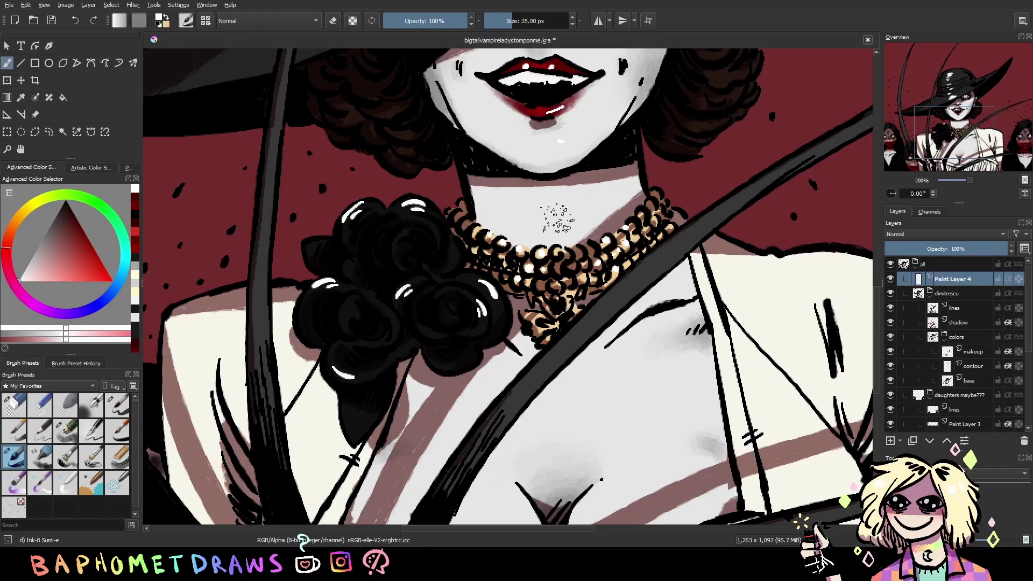
pyautogui.moveTo(309, 242); pyautogui.dragTo(304, 255)
pyautogui.moveTo(370, 418); pyautogui.dragTo(365, 426)
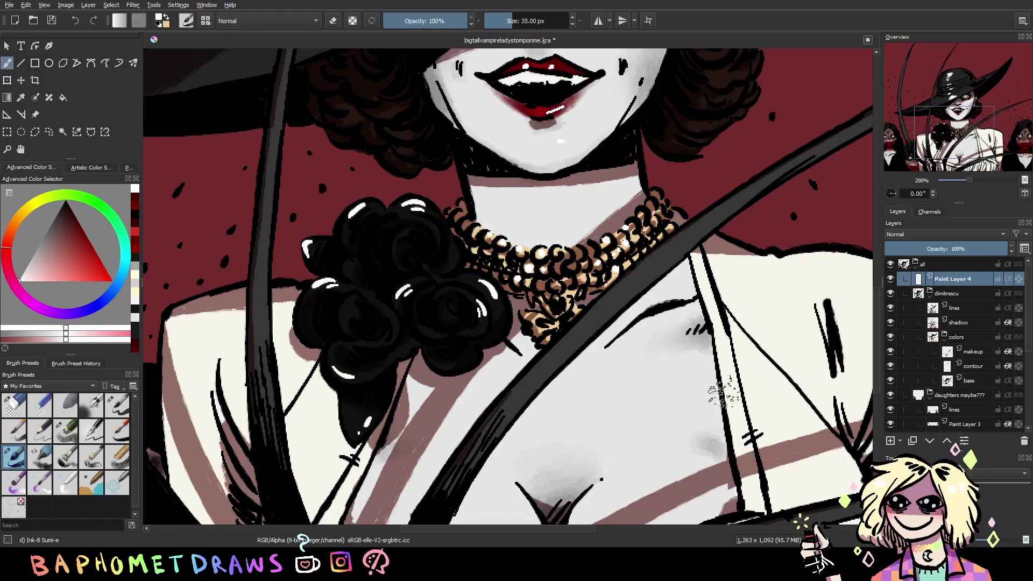
# Add white highlights along the long black tendril
pyautogui.moveTo(721, 393); pyautogui.dragTo(522, 463)
pyautogui.moveTo(560, 234); pyautogui.dragTo(455, 321)
pyautogui.moveTo(466, 311)
pyautogui.mouseDown()
pyautogui.moveTo(378, 397)
pyautogui.moveTo(296, 414)
pyautogui.mouseUp()
pyautogui.moveTo(592, 210); pyautogui.dragTo(643, 182)
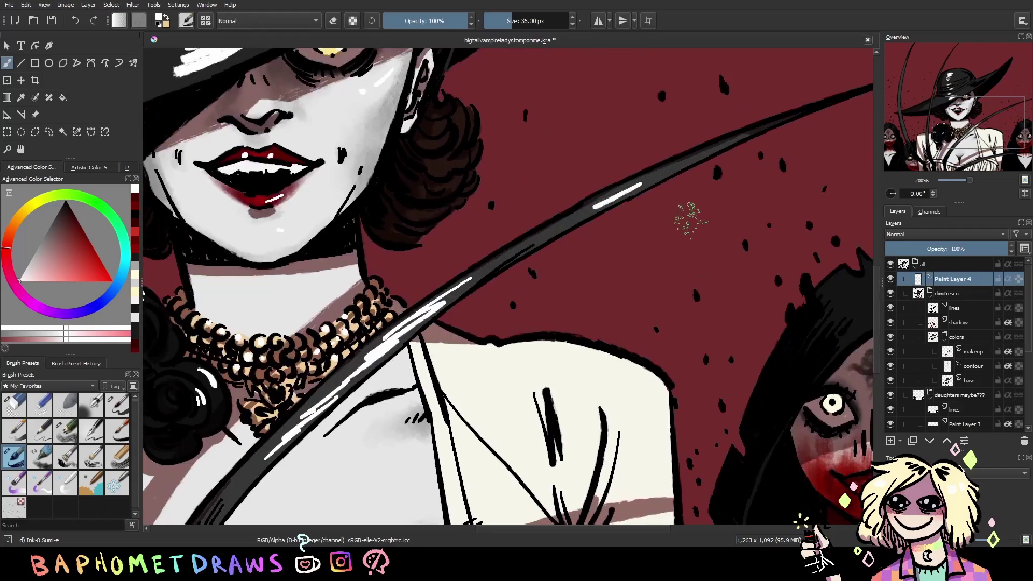
pyautogui.scroll(-1, 691, 215)
# Paint a white highlight along the left curved strap
pyautogui.scroll(-2, 692, 261)
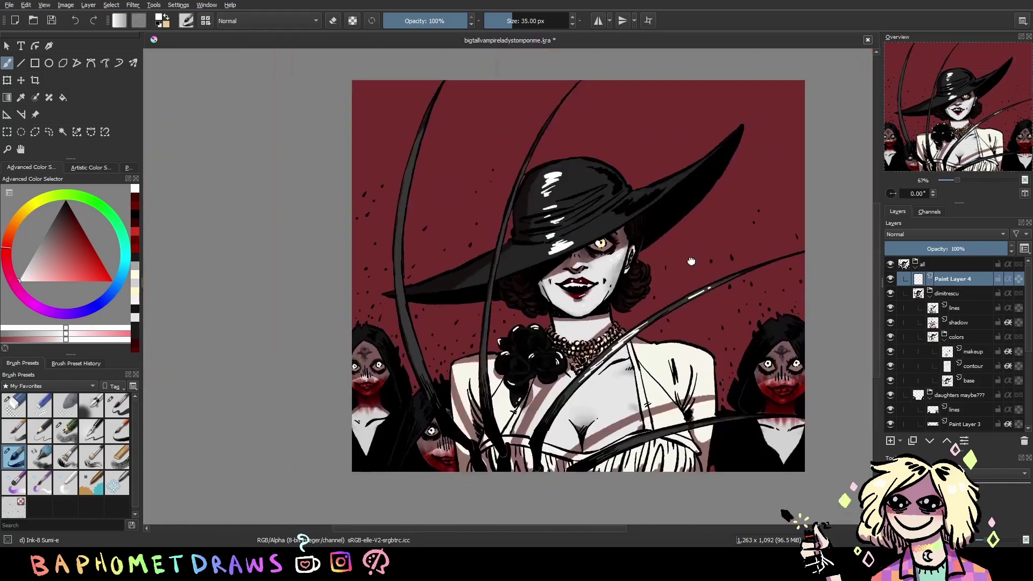
pyautogui.moveTo(692, 261); pyautogui.dragTo(597, 226)
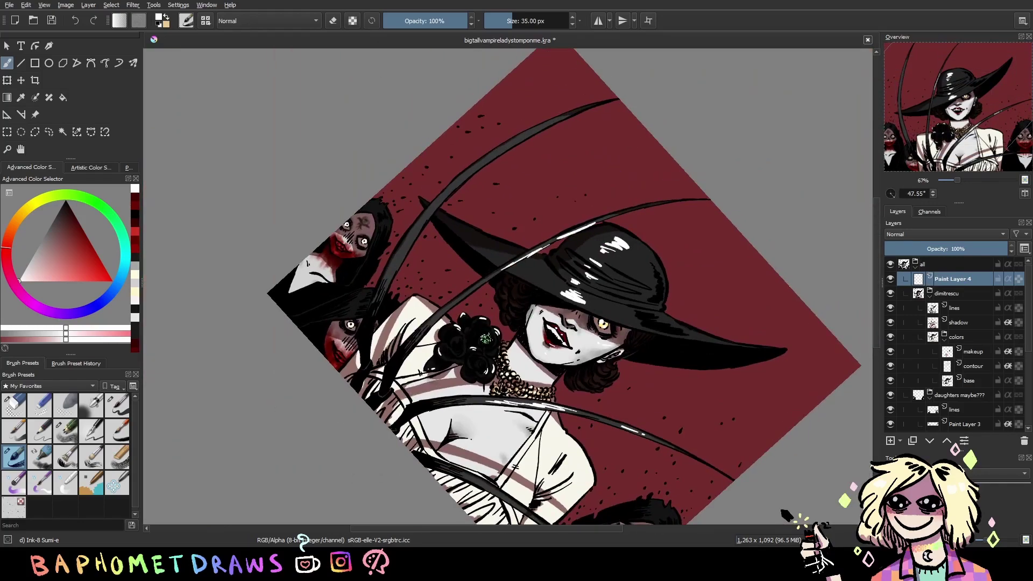
pyautogui.moveTo(401, 258); pyautogui.dragTo(425, 226)
pyautogui.moveTo(380, 291); pyautogui.dragTo(468, 172)
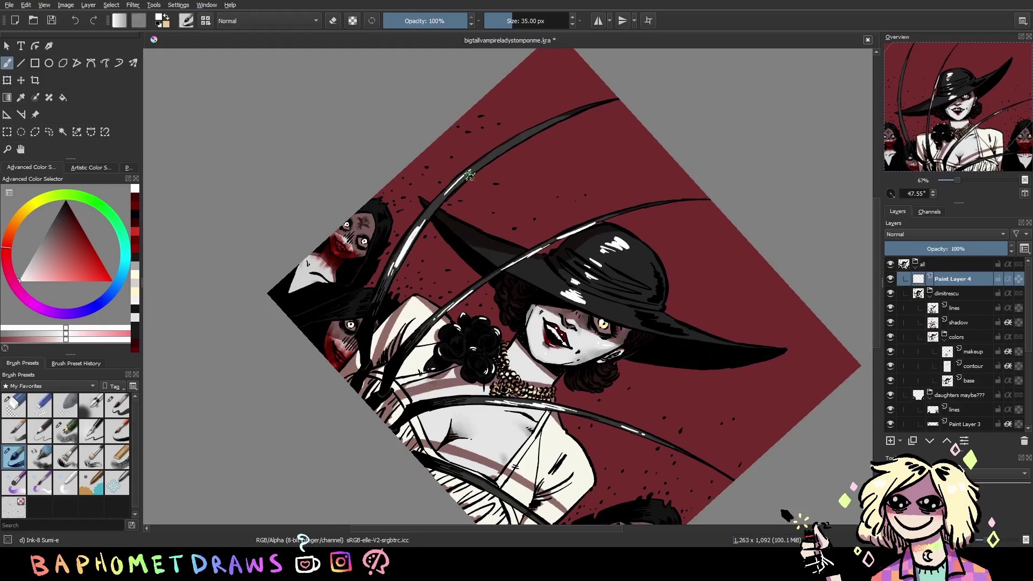
pyautogui.press('5')
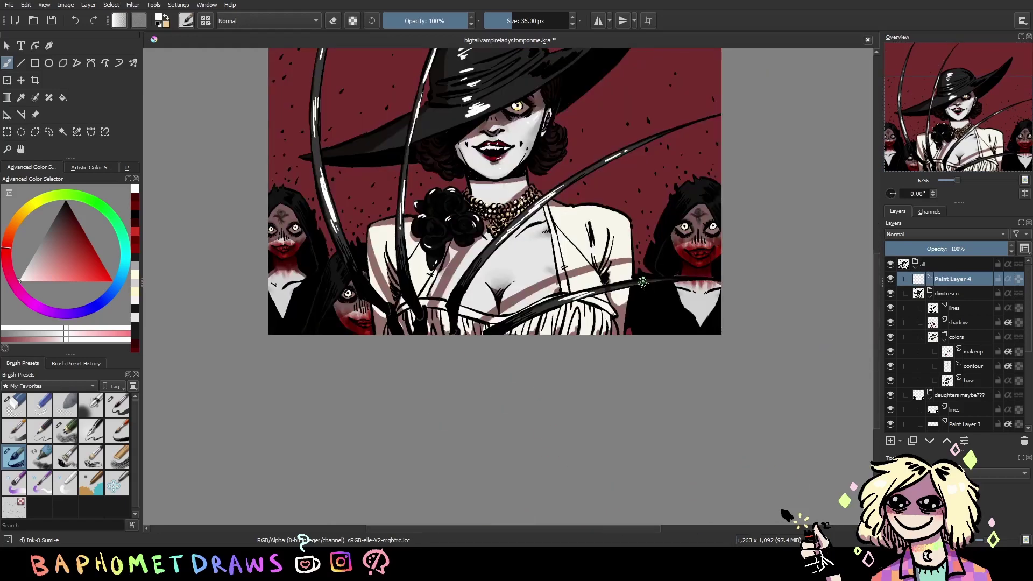
# Zoom in and add white shine to the right daughter's mouth
pyautogui.press('+')
pyautogui.press('+')
pyautogui.scroll(3, 491, 285)
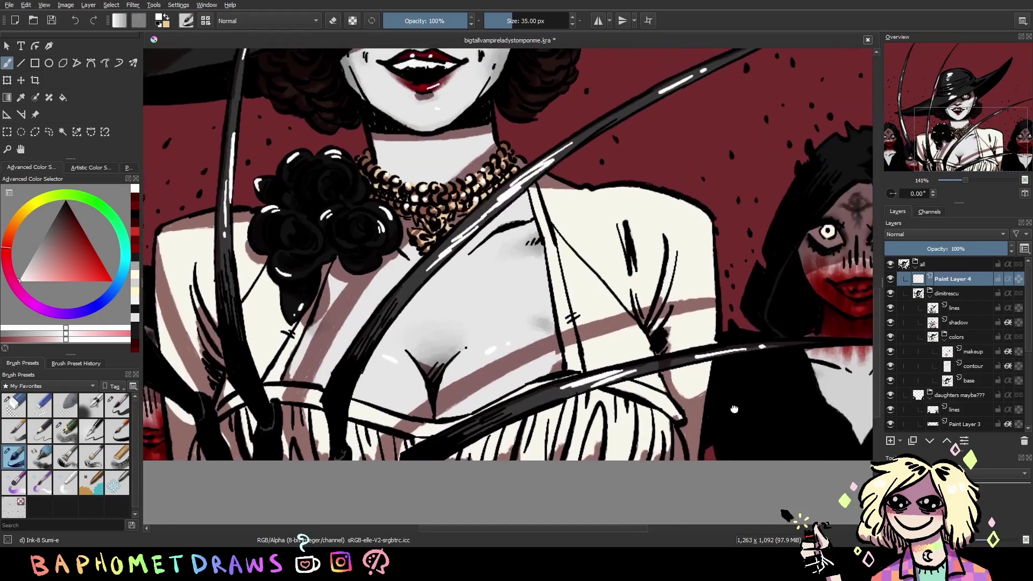
pyautogui.scroll(1, 491, 285)
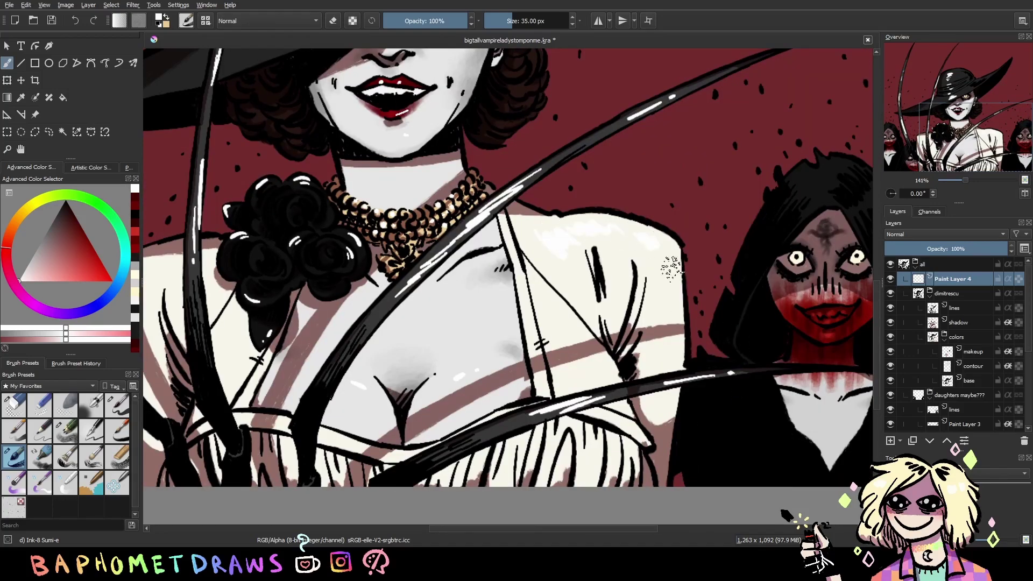
pyautogui.hscroll(-3, 566, 229)
pyautogui.hscroll(-2, 483, 257)
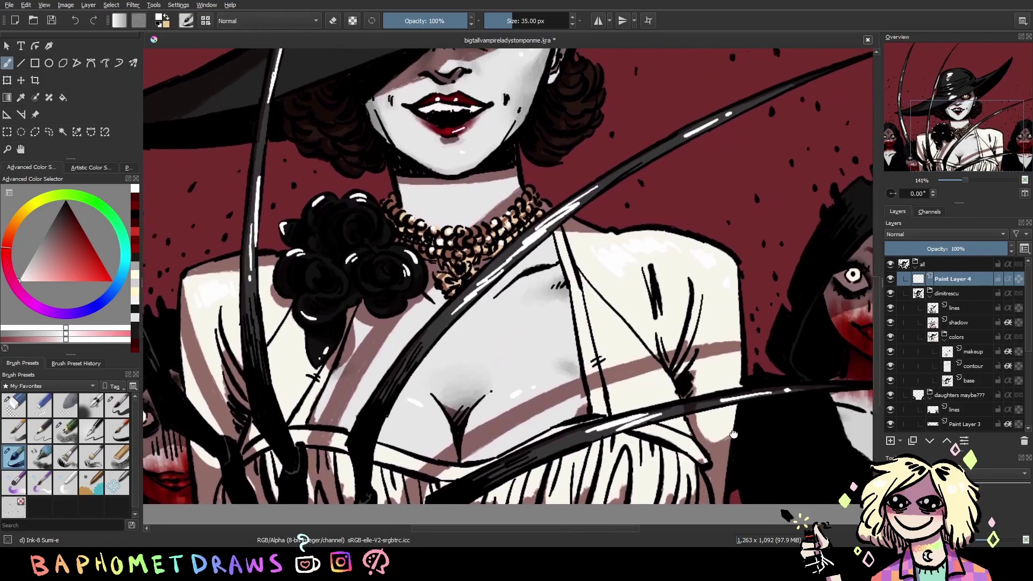
pyautogui.moveTo(785, 391); pyautogui.dragTo(638, 321)
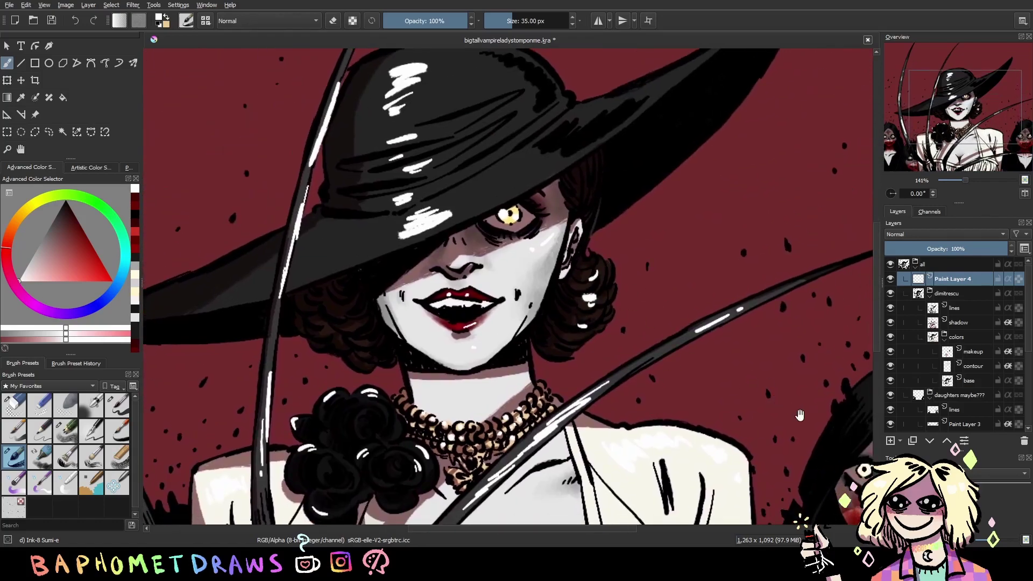
pyautogui.scroll(-3, 597, 269)
pyautogui.hscroll(5, 492, 282)
pyautogui.moveTo(533, 329); pyautogui.dragTo(524, 336)
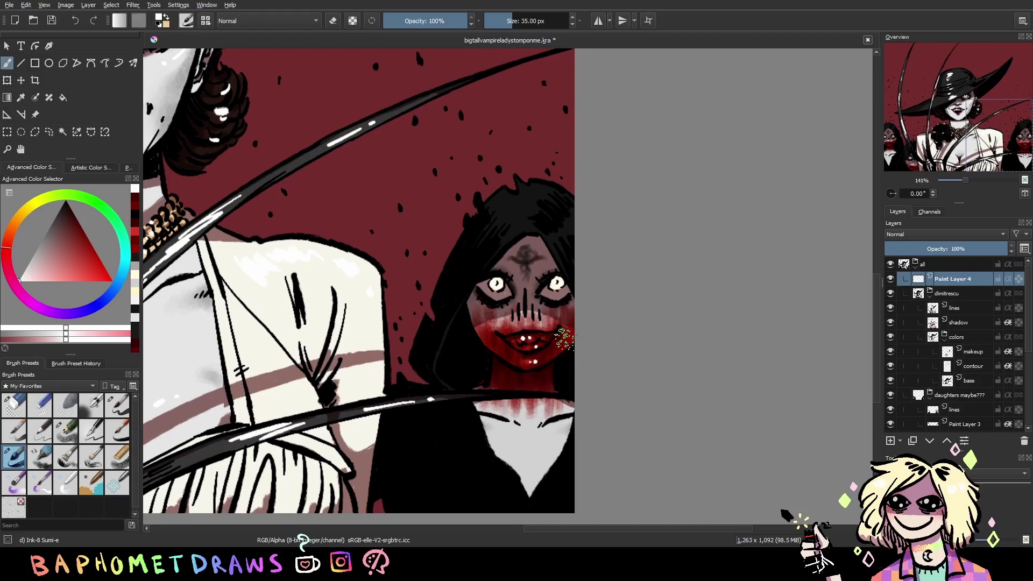
# Add white glints to the left daughter's chin and bloody lips
pyautogui.moveTo(716, 406); pyautogui.dragTo(476, 355)
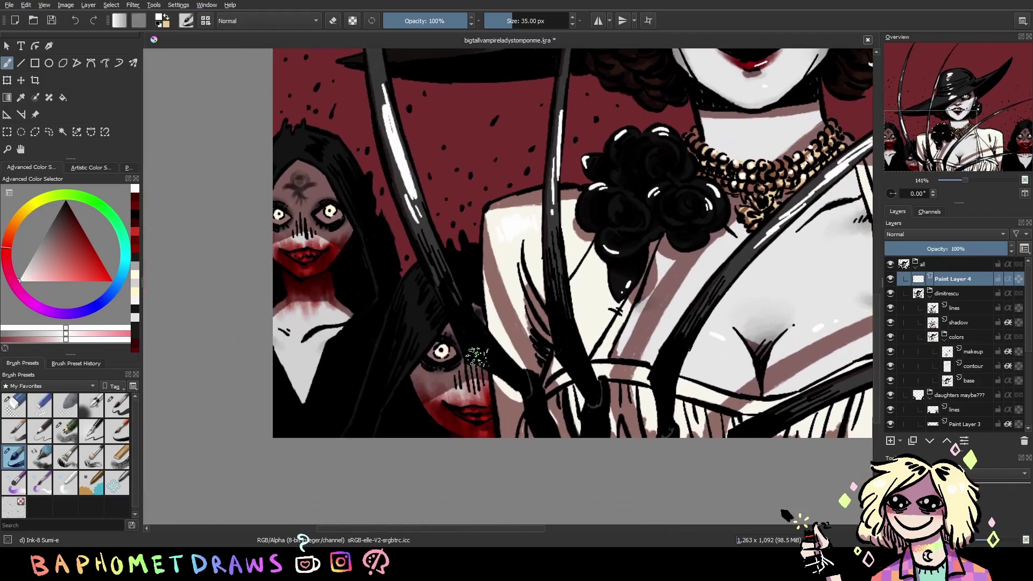
pyautogui.moveTo(436, 409); pyautogui.dragTo(453, 424)
pyautogui.moveTo(419, 266); pyautogui.dragTo(568, 361)
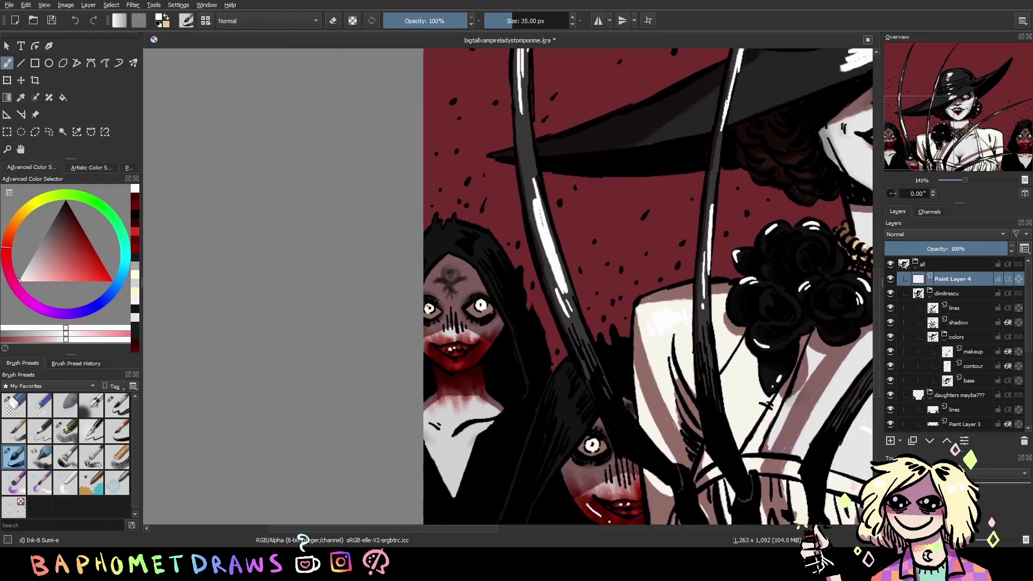
pyautogui.moveTo(483, 350); pyautogui.dragTo(452, 366)
# Erase the stray white streak along the left blade and save the illustration
pyautogui.press('1')
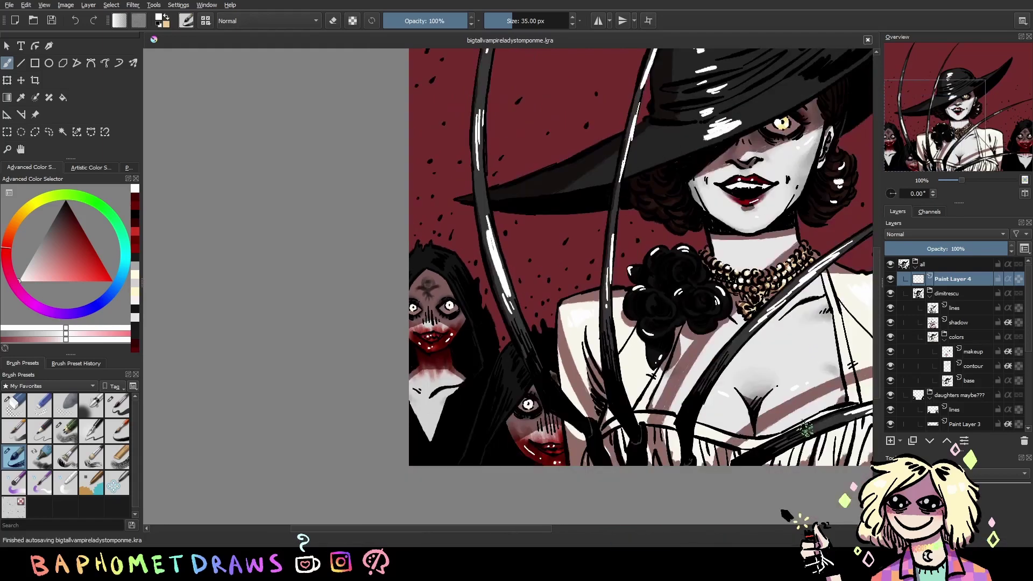
pyautogui.press('-')
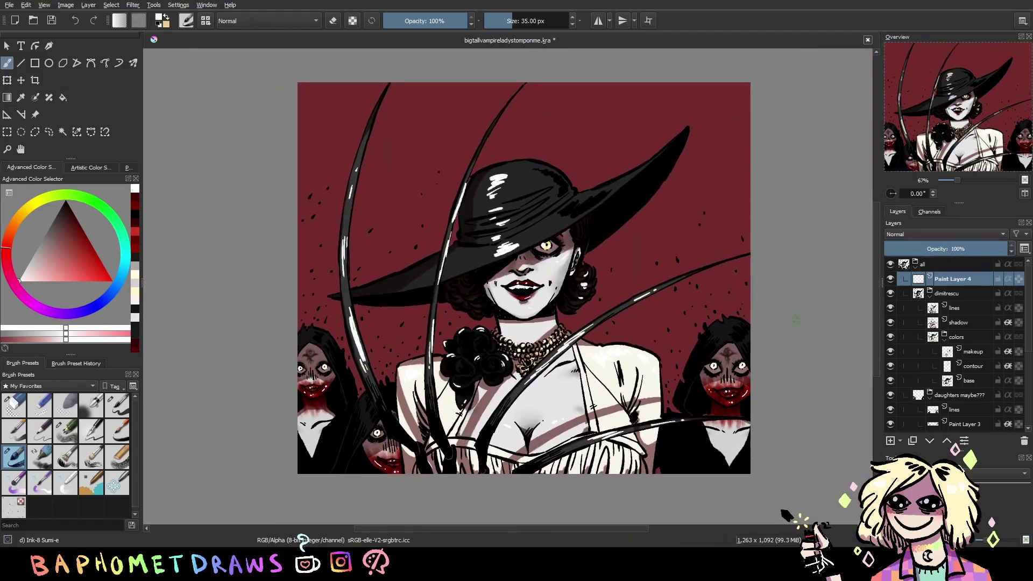
pyautogui.hotkey('ctrl', 's')
pyautogui.press('e')
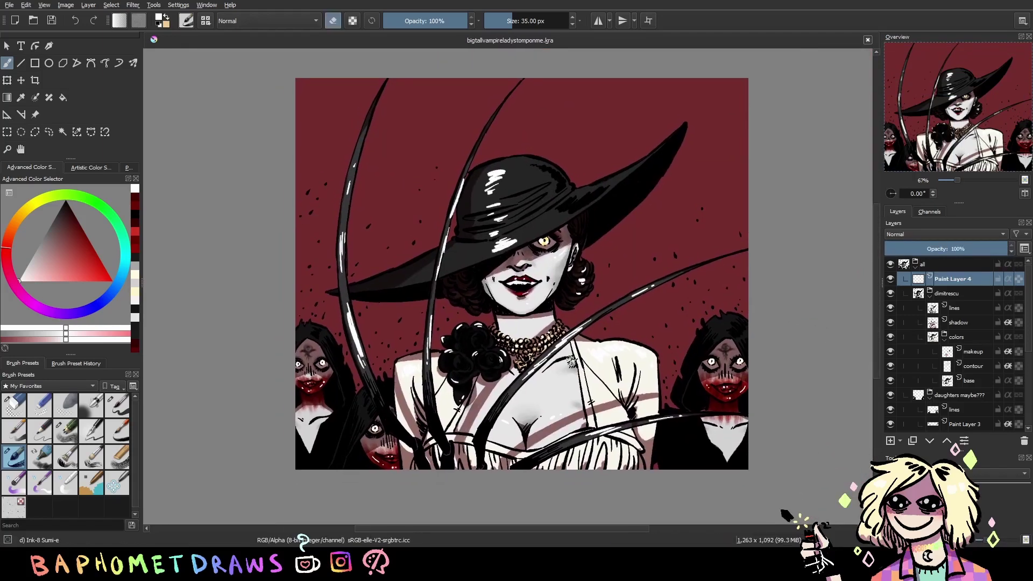
pyautogui.click(483, 445)
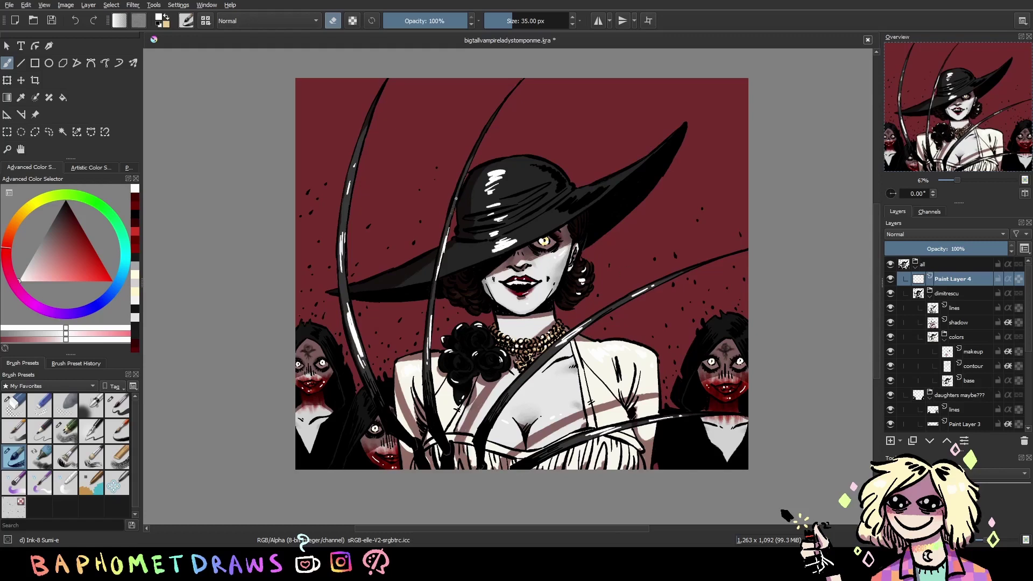
pyautogui.moveTo(350, 301); pyautogui.dragTo(362, 373)
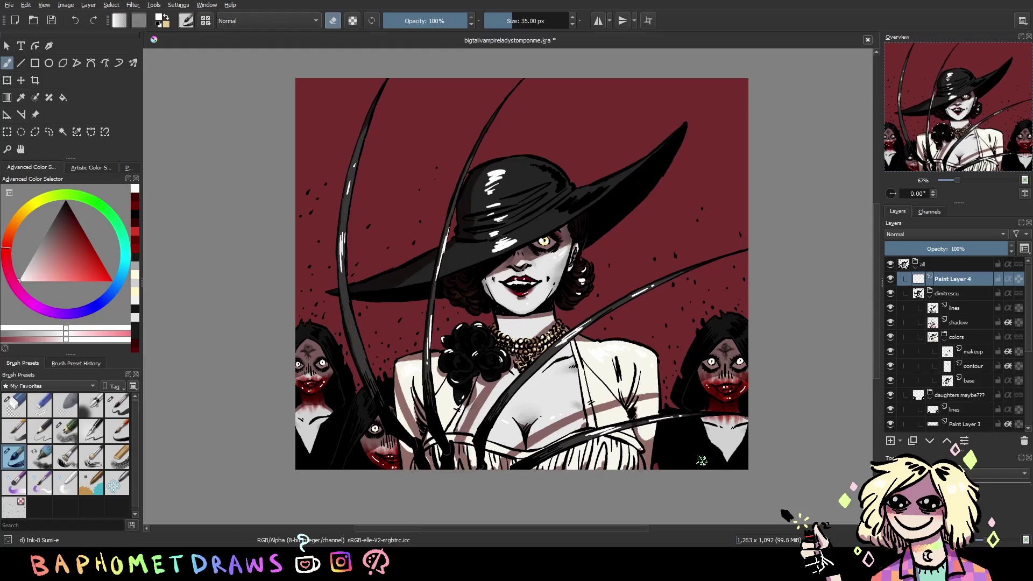
pyautogui.moveTo(812, 381); pyautogui.dragTo(811, 384)
pyautogui.press('e')
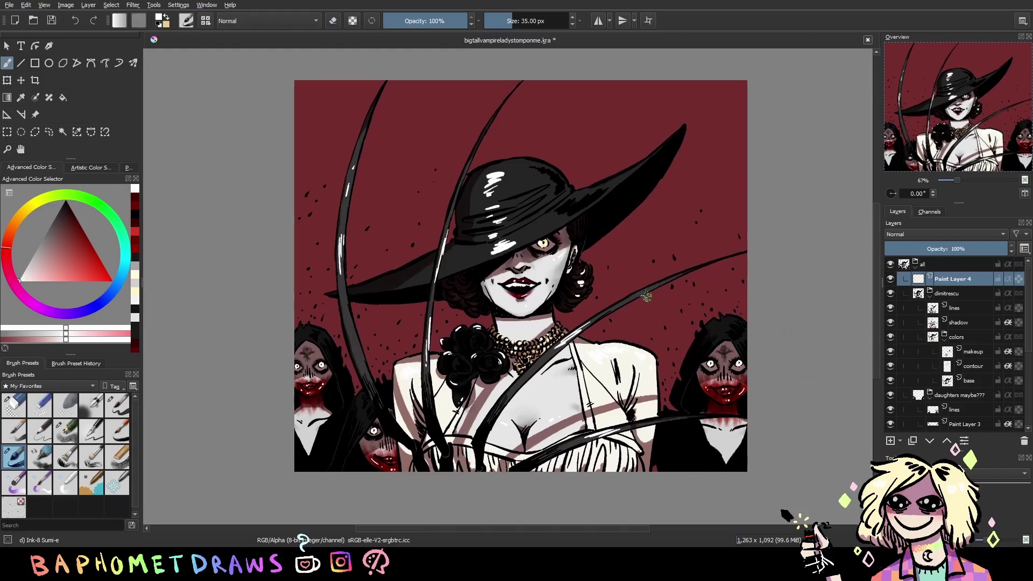
pyautogui.hotkey('ctrl', 's')
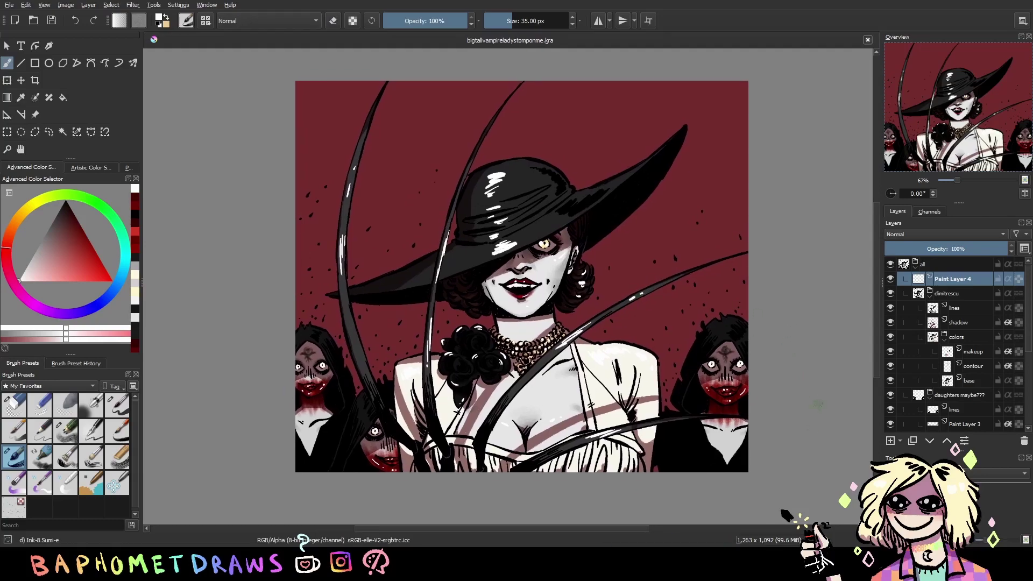
pyautogui.scroll(2, 810, 424)
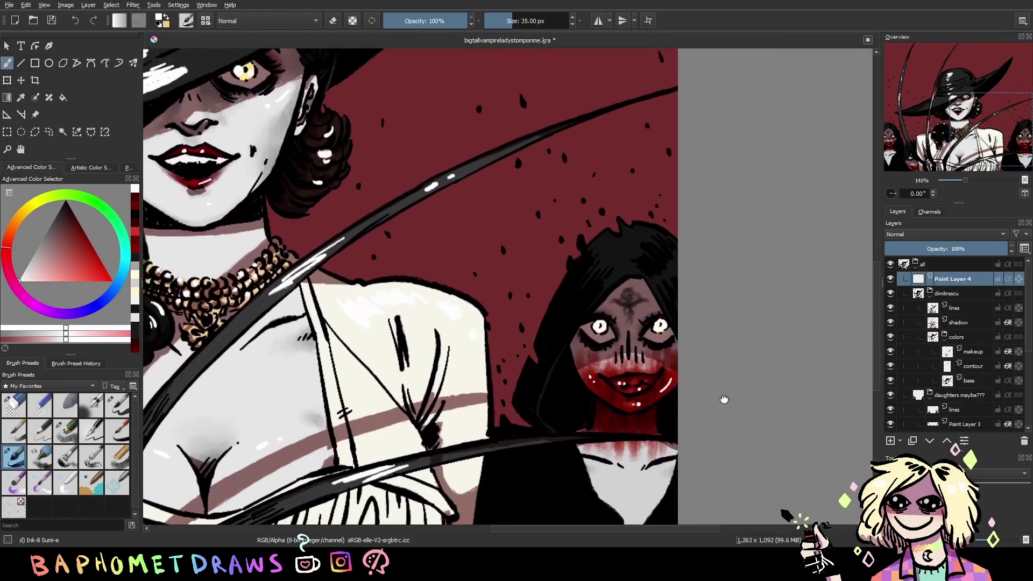
pyautogui.scroll(-2, 673, 430)
# Add a new paint layer and paint small diamond sparkles beside the face
pyautogui.press('Insert')
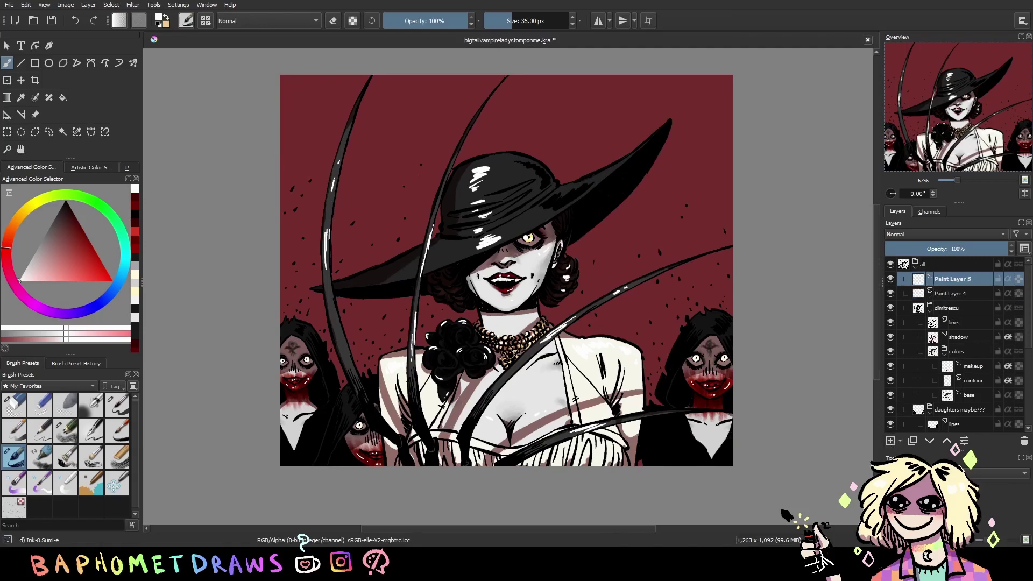
pyautogui.press('1')
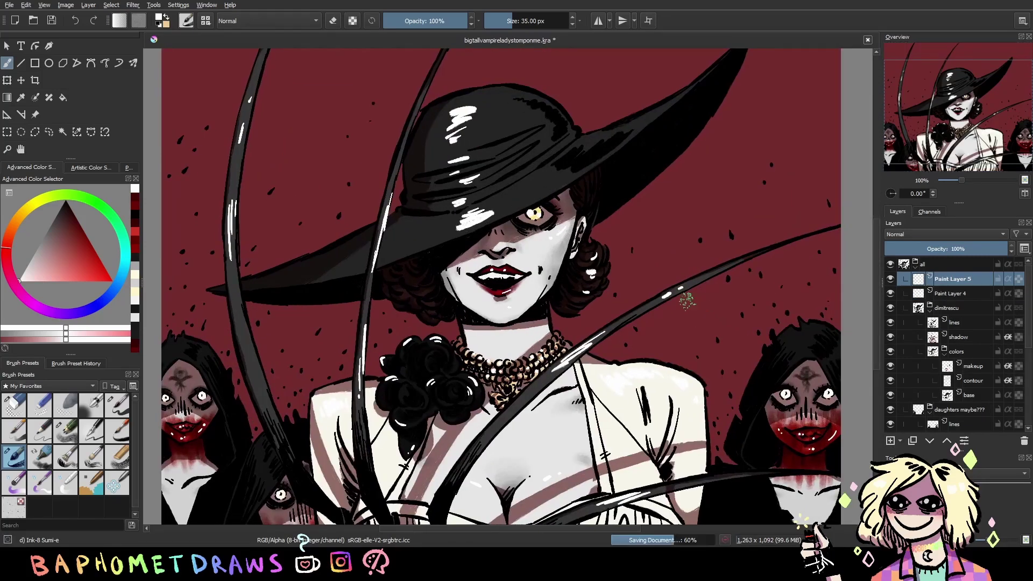
pyautogui.hotkey('ctrl', 's')
pyautogui.moveTo(618, 283); pyautogui.dragTo(623, 284)
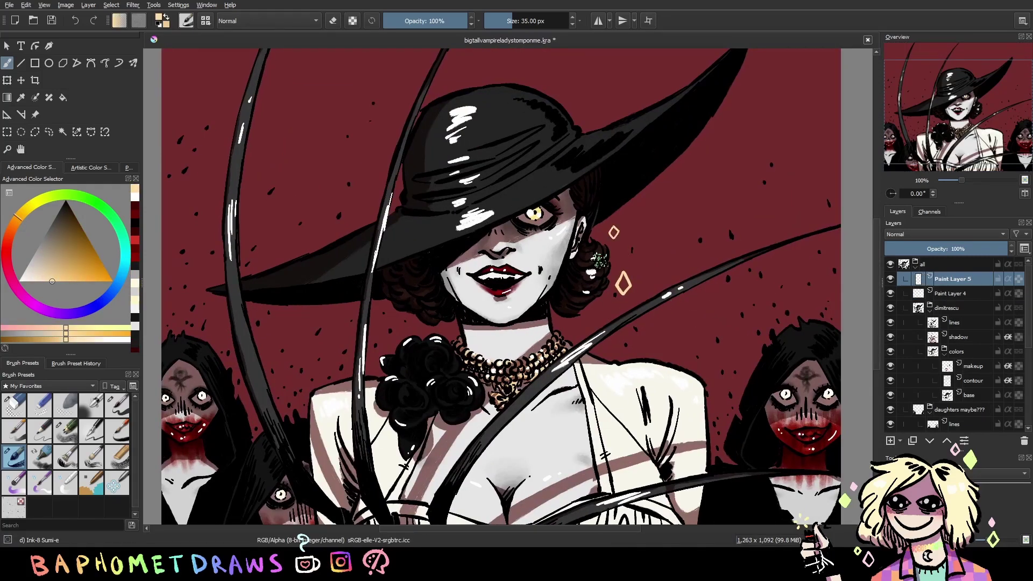
pyautogui.moveTo(366, 149); pyautogui.dragTo(363, 153)
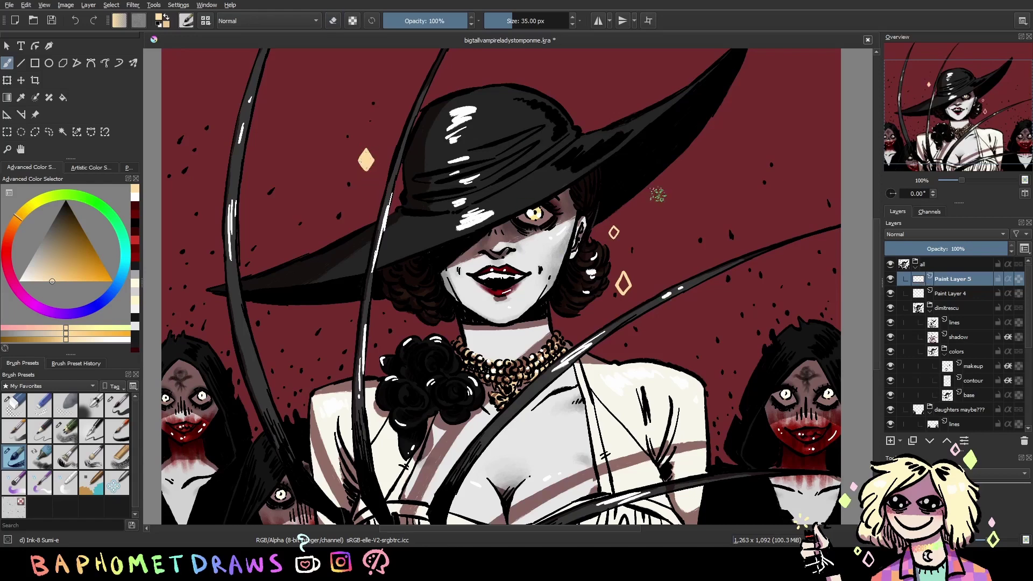
# Erase the stray peach diamond at lower left, save, and undo the last sparkle
pyautogui.moveTo(723, 383); pyautogui.dragTo(797, 304)
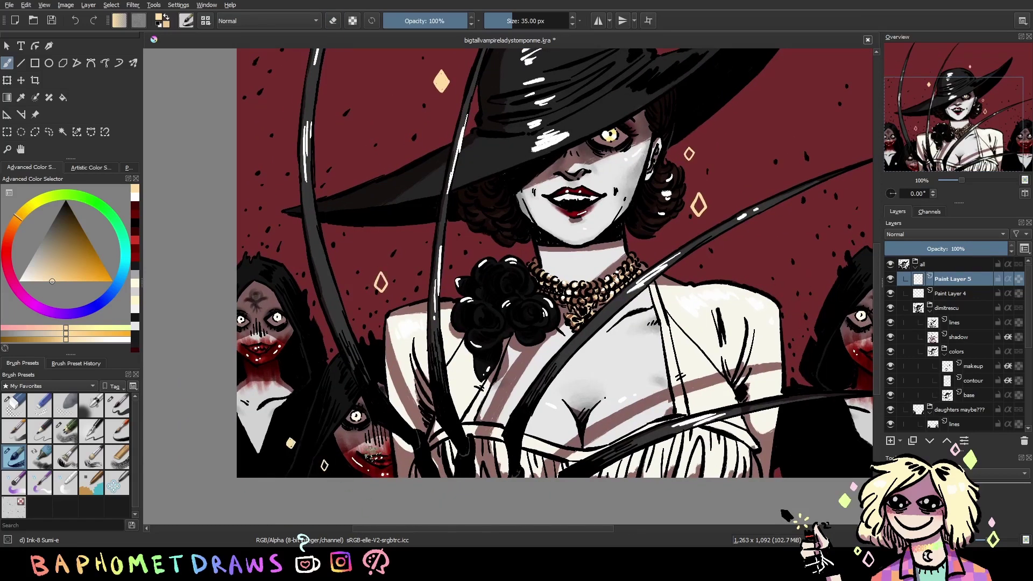
pyautogui.press('e')
pyautogui.click(290, 443)
pyautogui.press('e')
pyautogui.moveTo(289, 437); pyautogui.dragTo(278, 453)
pyautogui.hotkey('ctrl', 's')
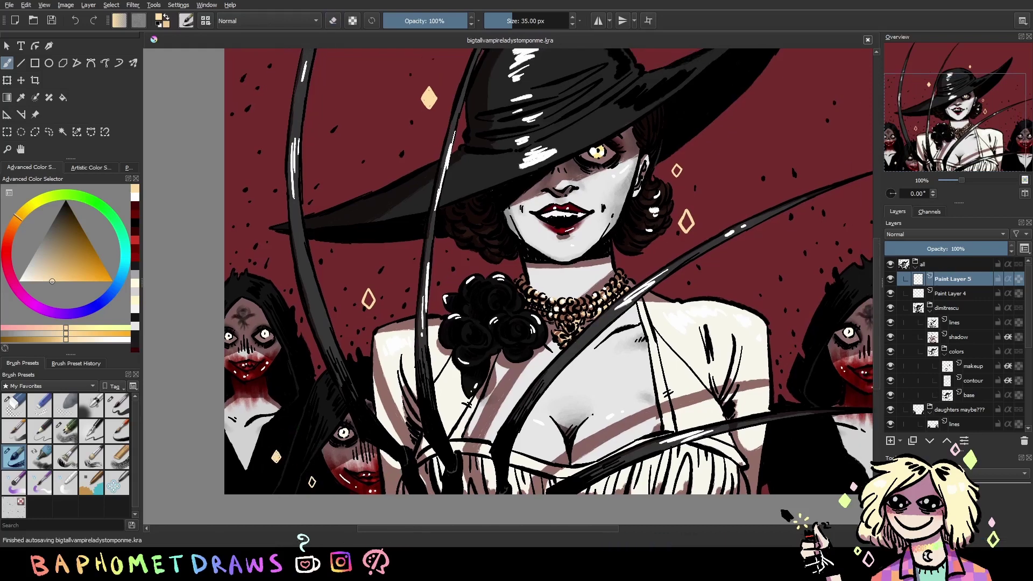
pyautogui.moveTo(689, 371)
pyautogui.mouseDown()
pyautogui.moveTo(675, 369)
pyautogui.moveTo(791, 351)
pyautogui.mouseUp()
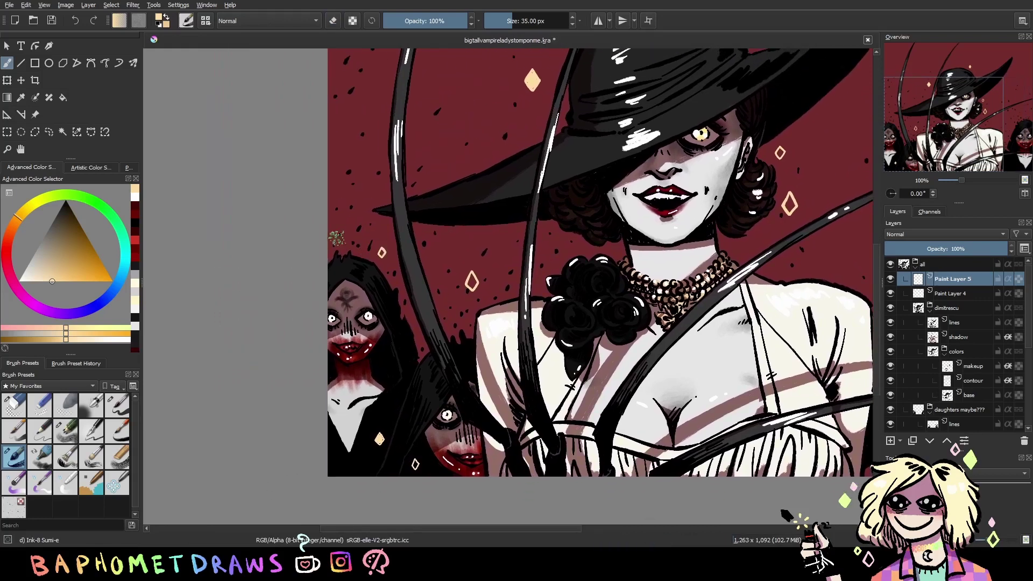
pyautogui.moveTo(715, 312)
pyautogui.mouseDown()
pyautogui.moveTo(538, 291)
pyautogui.moveTo(451, 305)
pyautogui.mouseUp()
pyautogui.moveTo(523, 337); pyautogui.dragTo(517, 348)
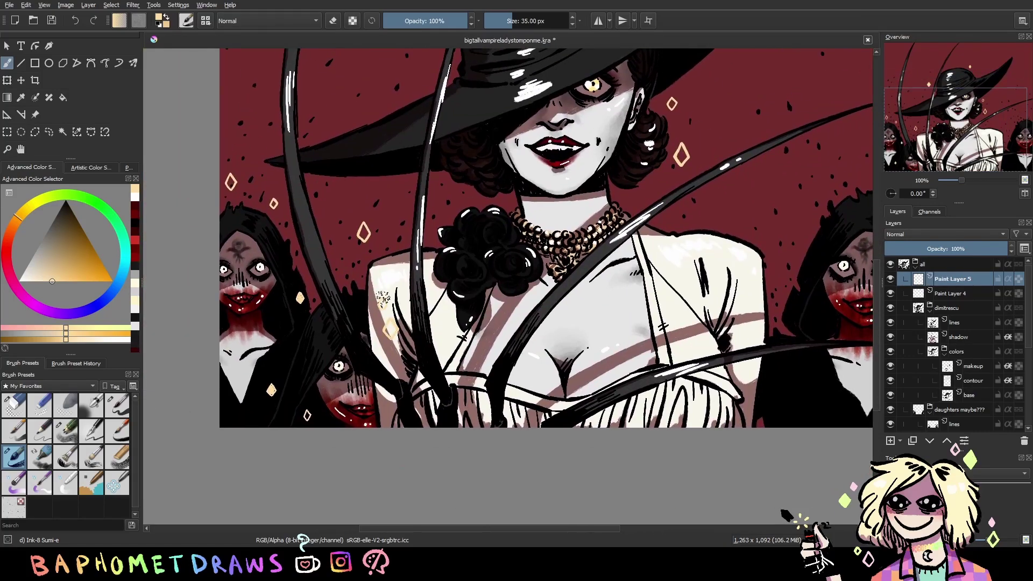
pyautogui.moveTo(707, 256)
pyautogui.mouseDown()
pyautogui.moveTo(591, 284)
pyautogui.moveTo(643, 457)
pyautogui.moveTo(566, 289)
pyautogui.mouseUp()
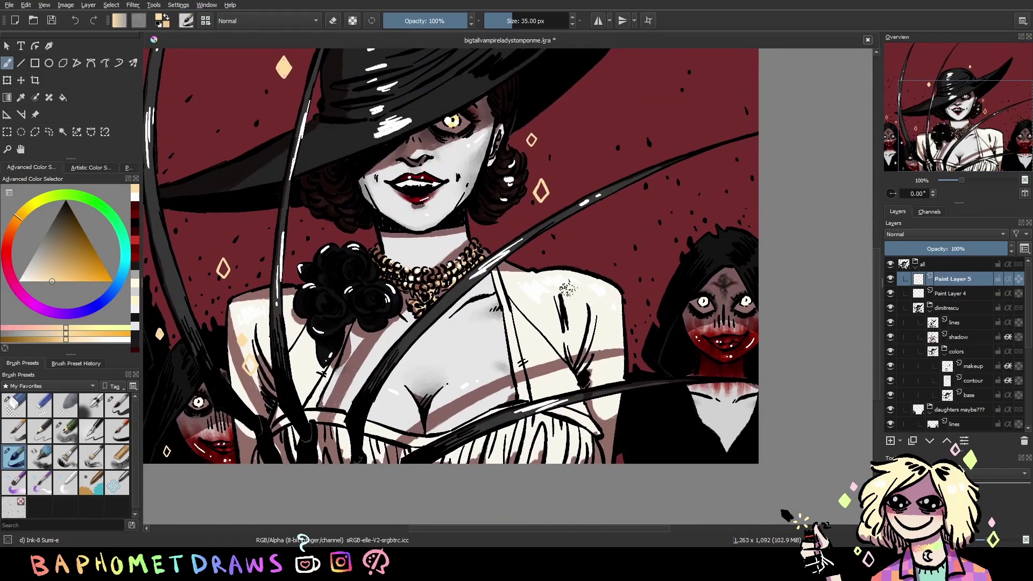
pyautogui.hotkey('ctrl', 'z')
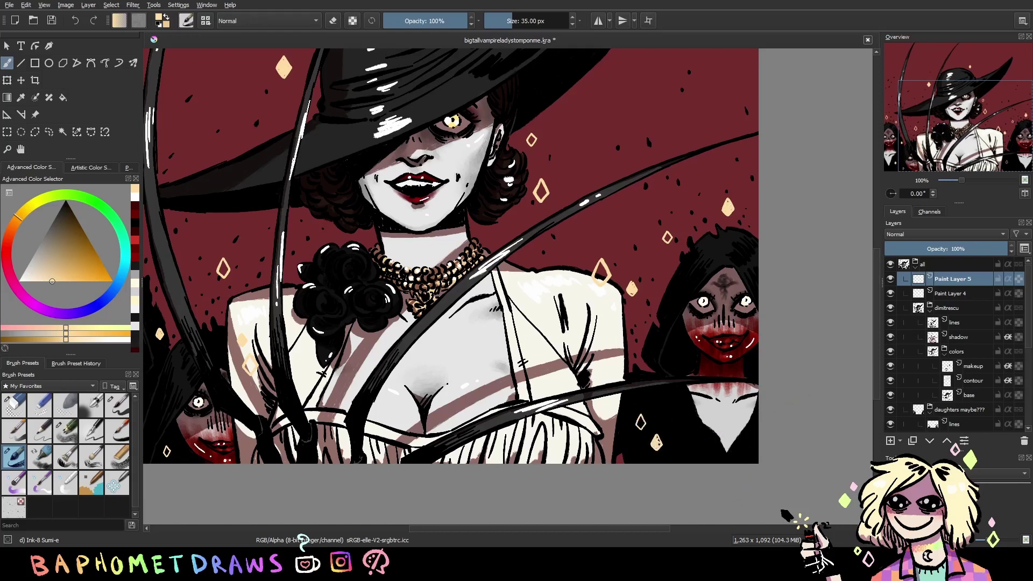
# Pick a warmer saturated orange and paint a small sparkle above the hat
pyautogui.moveTo(484, 269); pyautogui.dragTo(528, 253)
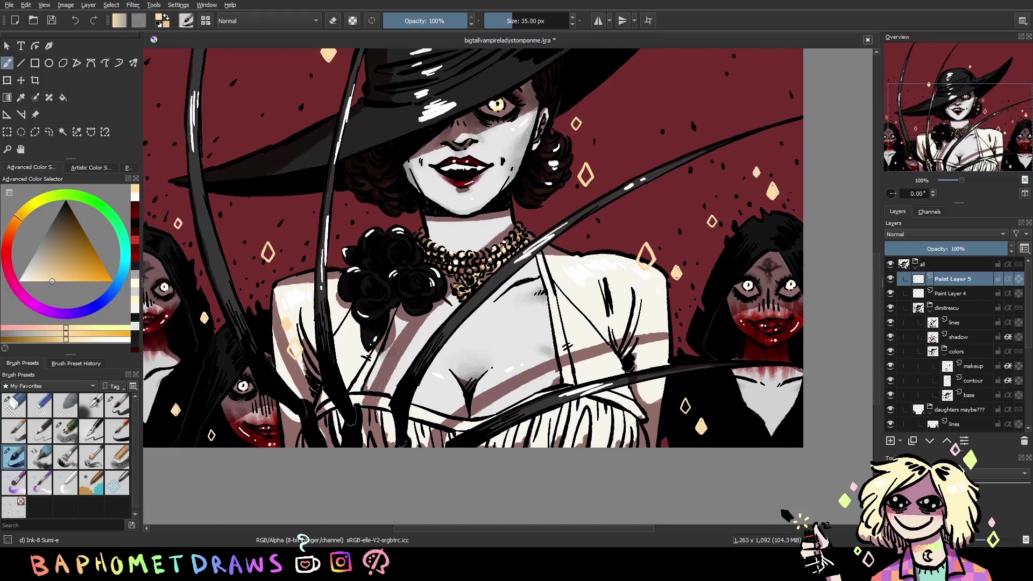
pyautogui.moveTo(688, 229); pyautogui.dragTo(713, 383)
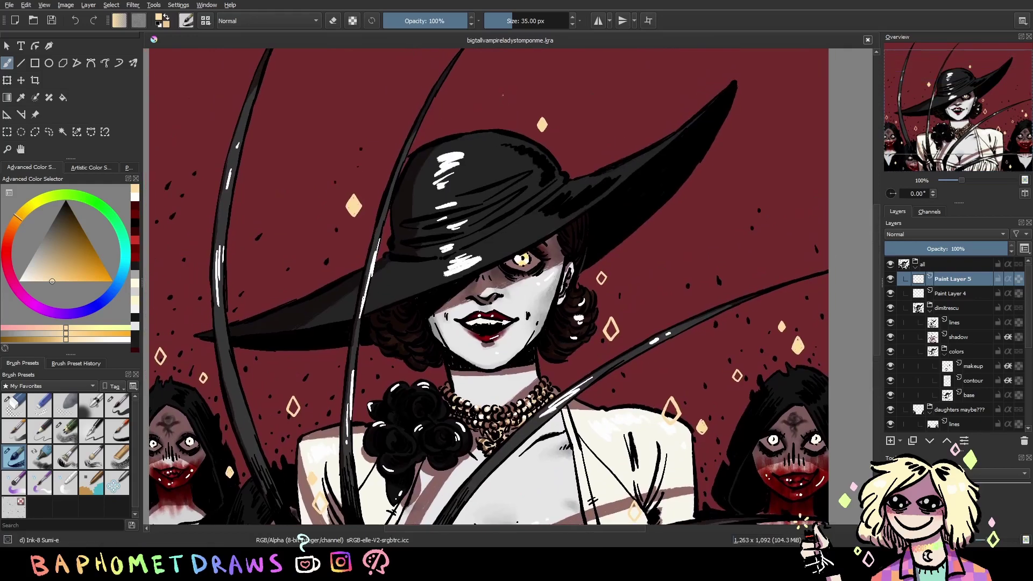
pyautogui.click(63, 281)
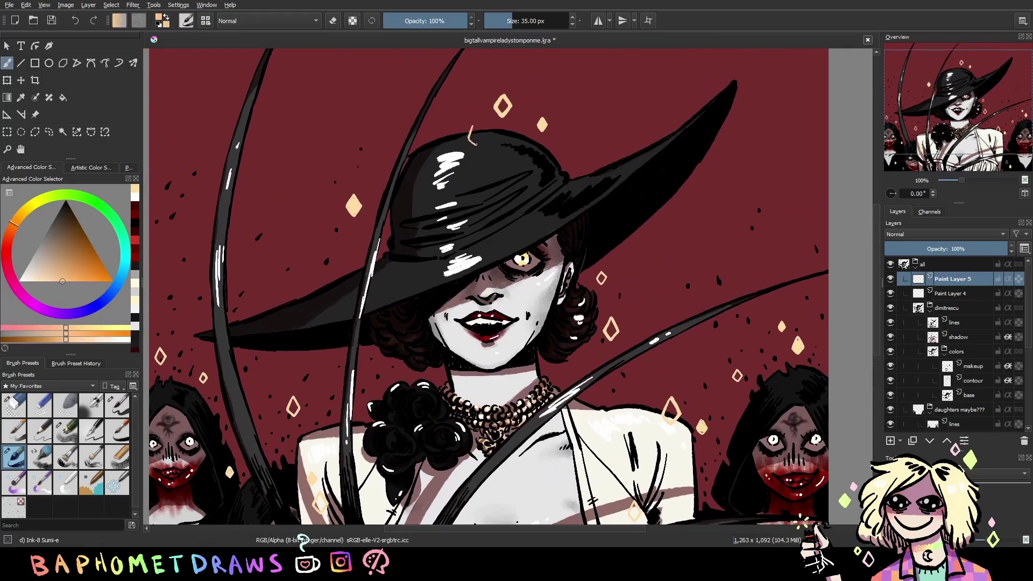
pyautogui.click(78, 281)
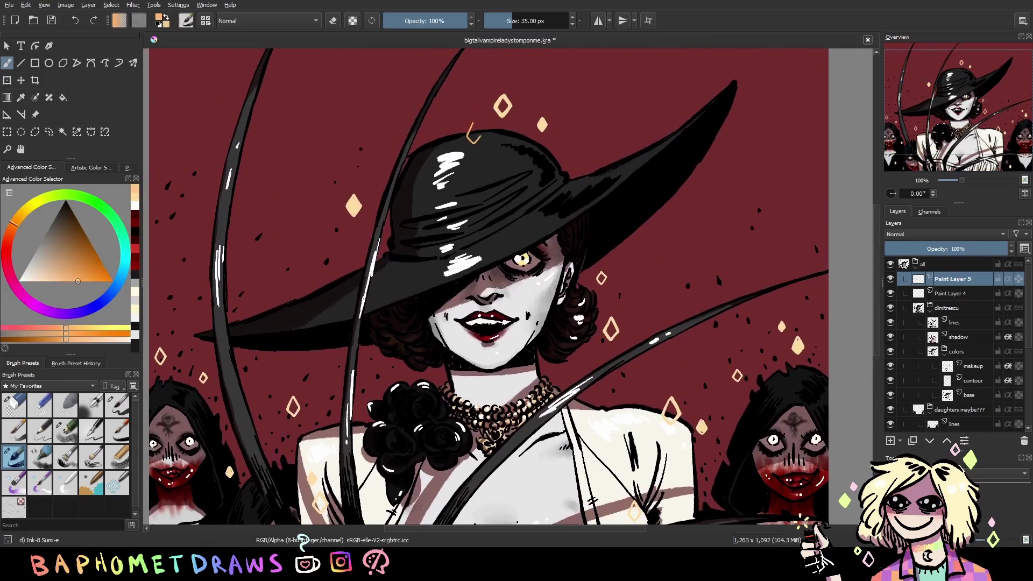
pyautogui.moveTo(625, 201); pyautogui.dragTo(628, 217)
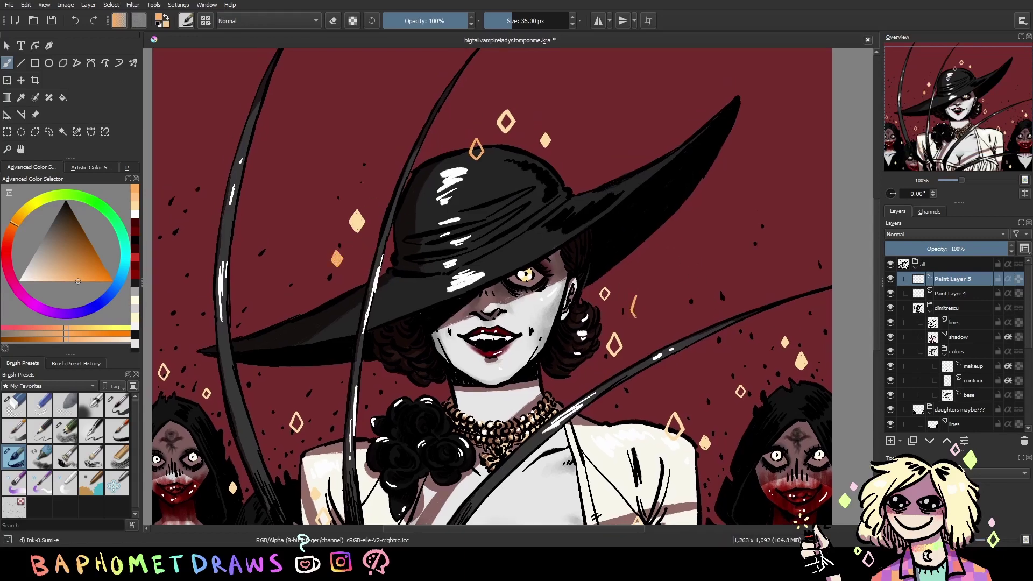
# Paint a small orange diamond on the left daughter's dress and save
pyautogui.moveTo(691, 373); pyautogui.dragTo(758, 328)
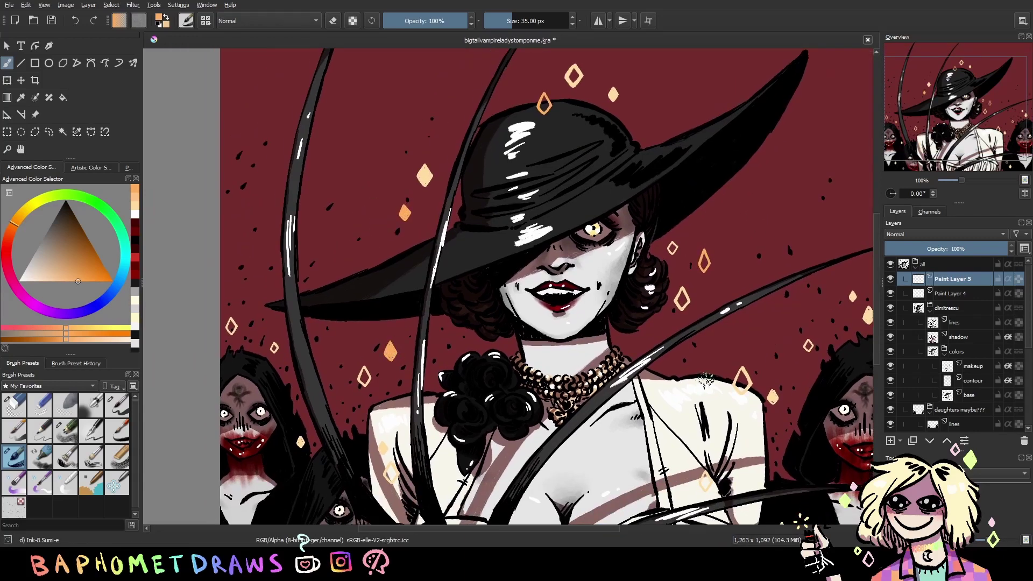
pyautogui.moveTo(754, 172); pyautogui.dragTo(666, 217)
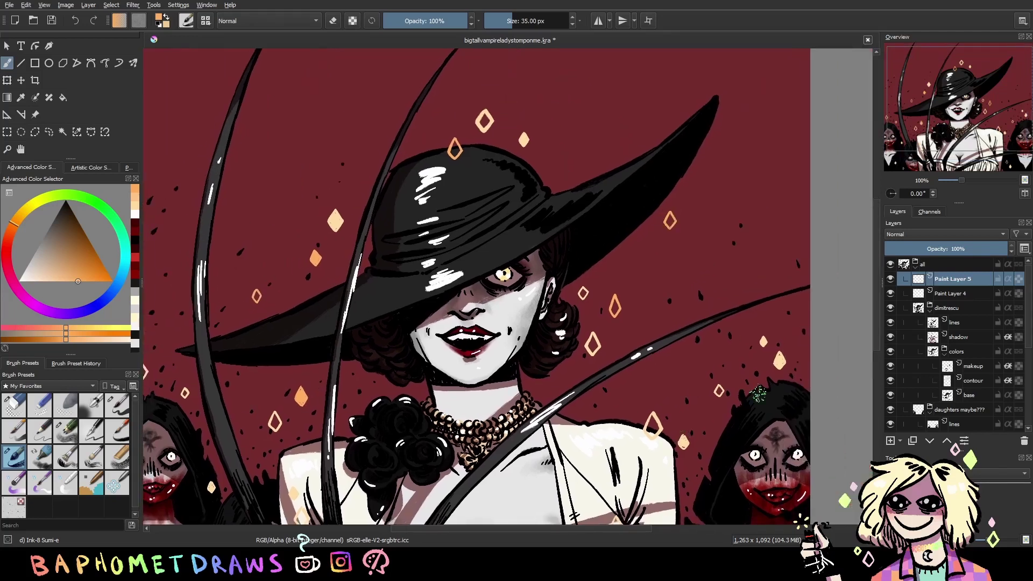
pyautogui.moveTo(759, 394); pyautogui.dragTo(666, 280)
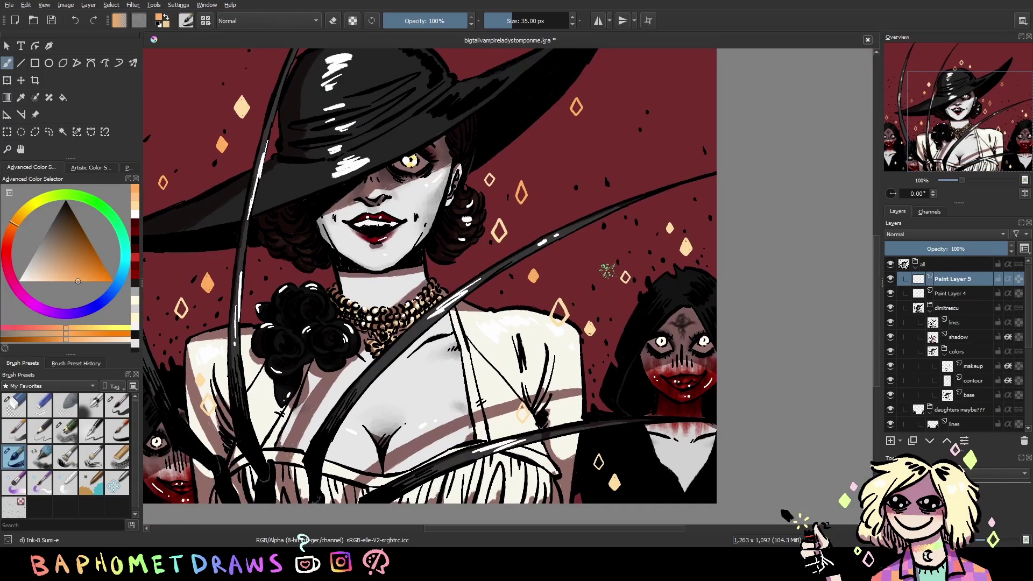
pyautogui.moveTo(661, 254); pyautogui.dragTo(616, 215)
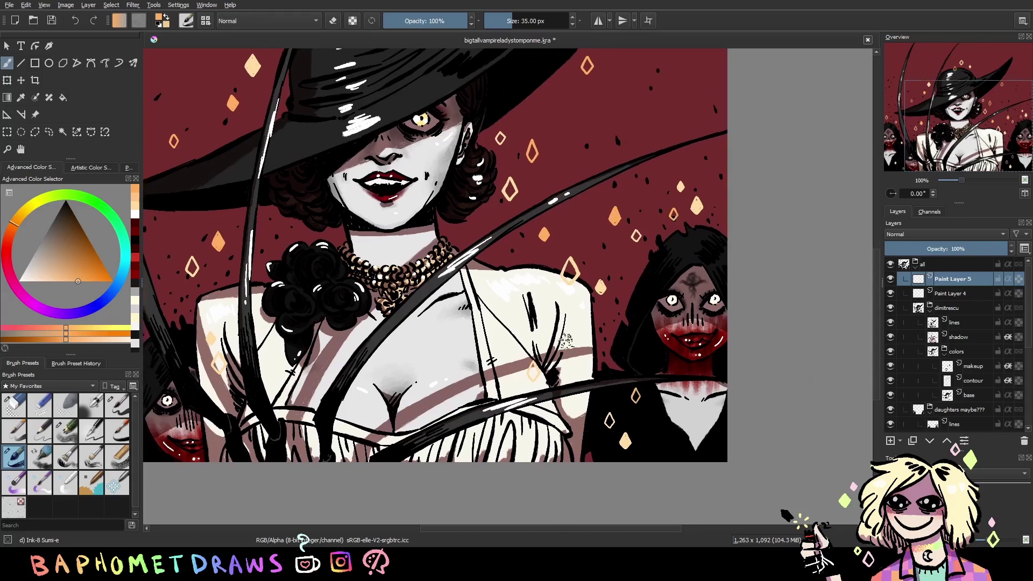
pyautogui.moveTo(166, 273); pyautogui.dragTo(467, 284)
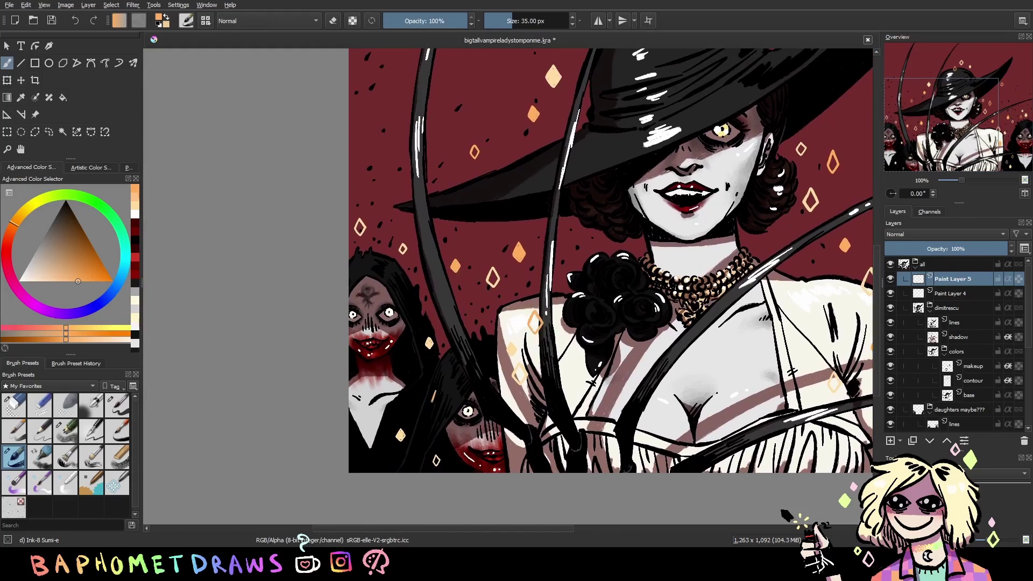
pyautogui.hotkey('ctrl', 's')
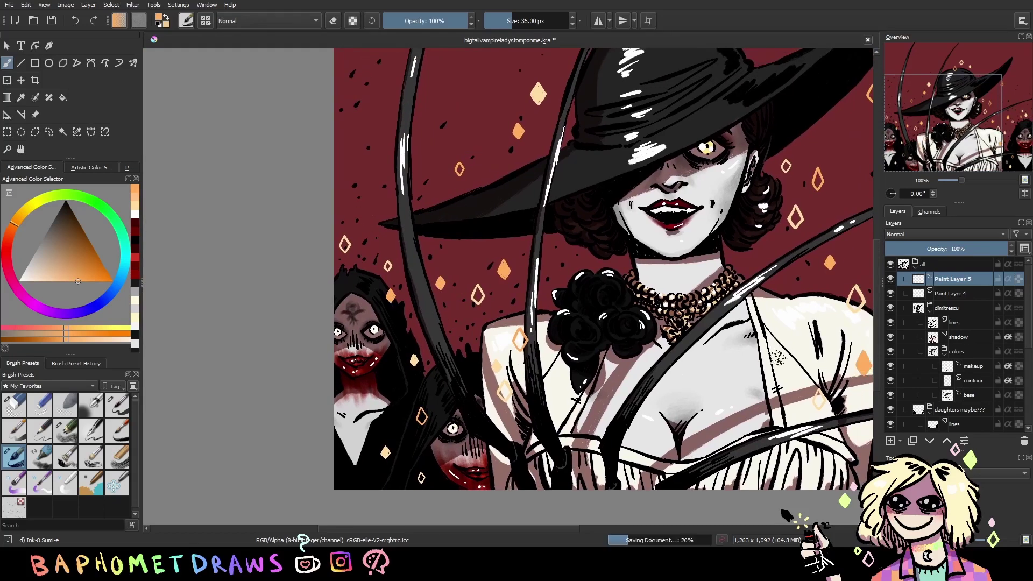
pyautogui.moveTo(364, 222); pyautogui.dragTo(365, 231)
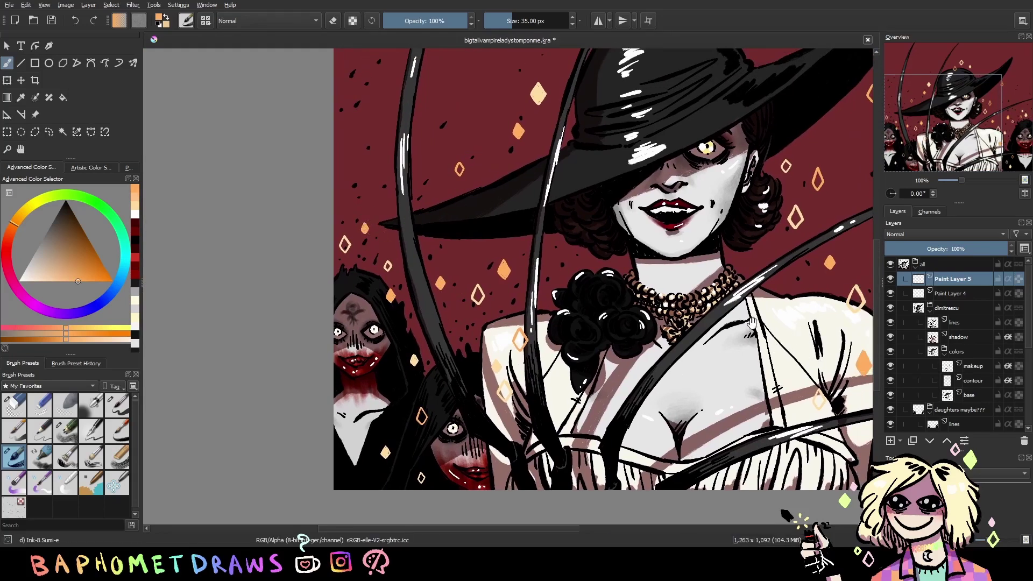
pyautogui.hotkey('ctrl', 's')
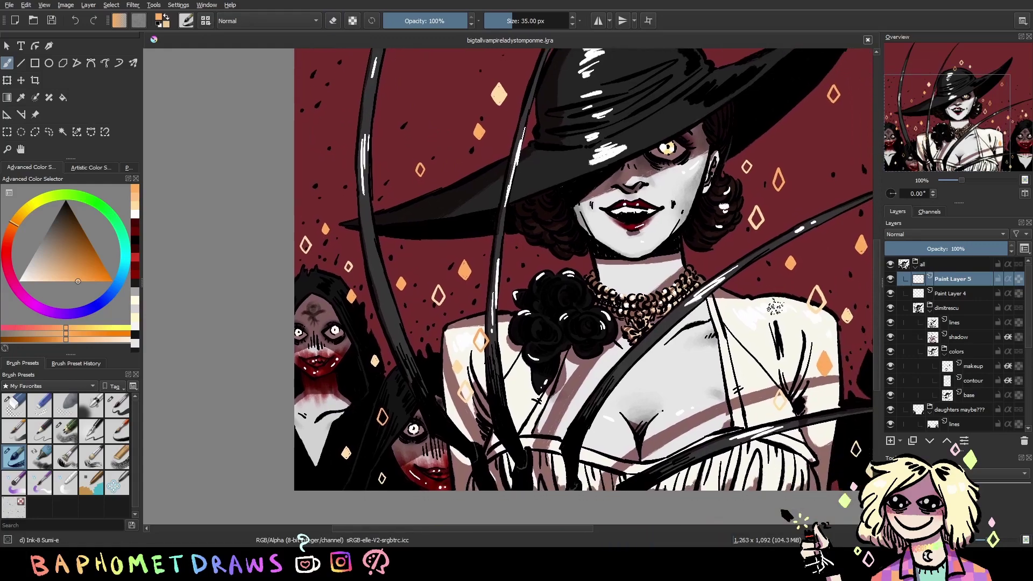
# Add two more orange diamond sparkles around the figure
pyautogui.scroll(1, 799, 268)
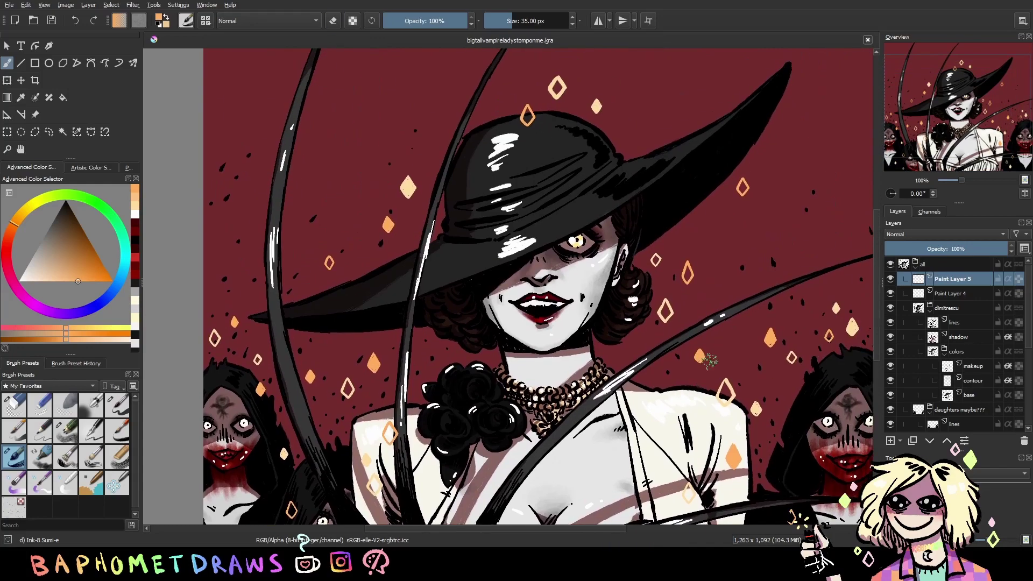
pyautogui.scroll(-4, 786, 375)
pyautogui.scroll(5, 530, 236)
pyautogui.moveTo(521, 246); pyautogui.dragTo(523, 263)
pyautogui.moveTo(953, 453)
pyautogui.mouseDown()
pyautogui.moveTo(817, 442)
pyautogui.moveTo(806, 410)
pyautogui.mouseUp()
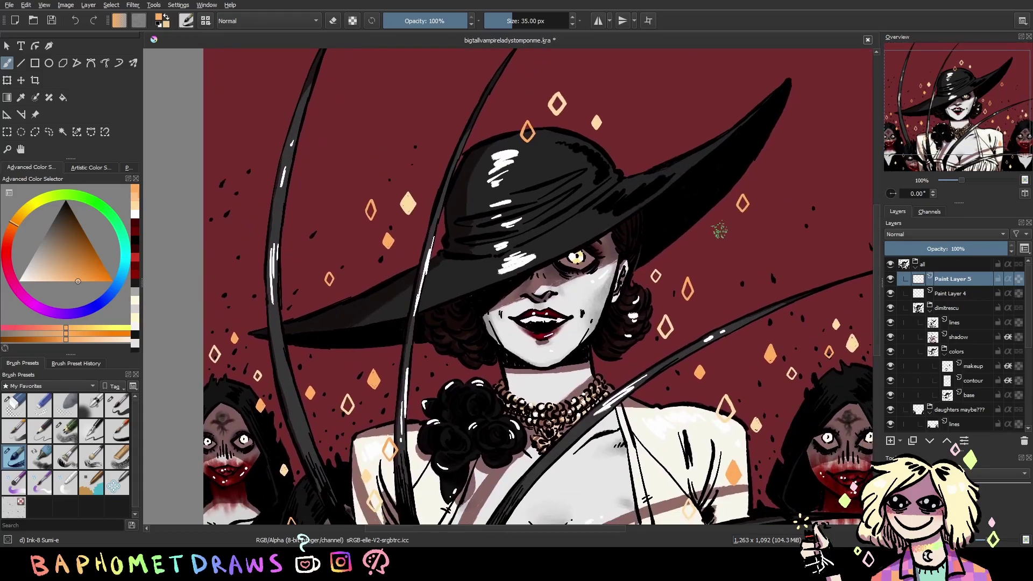
pyautogui.scroll(-1, 717, 221)
# Rename Paint Layer 4 to 'shine' and Paint Layer 5 to 'sparkle'
pyautogui.hotkey('ctrl', 's')
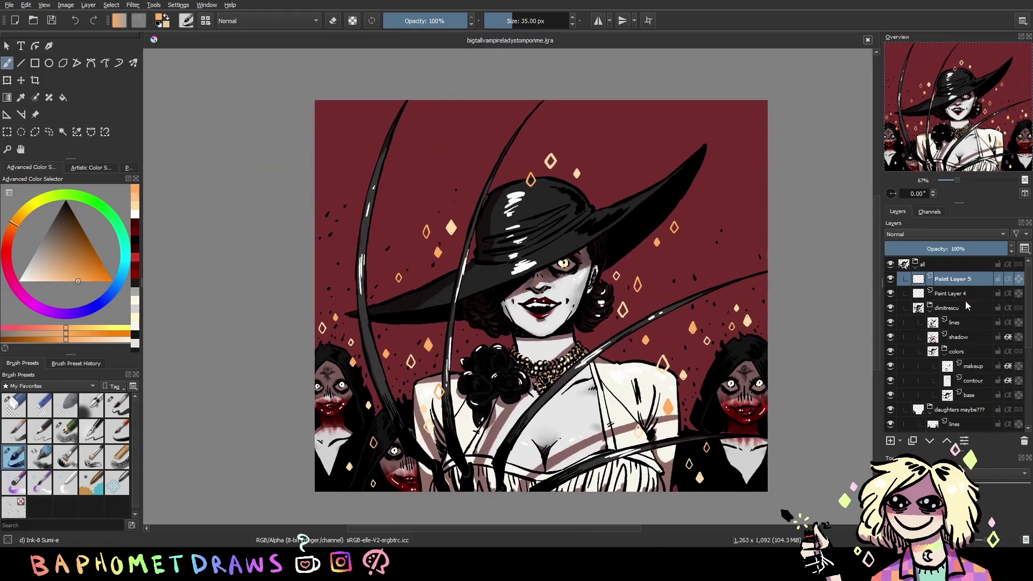
pyautogui.doubleClick(975, 289)
pyautogui.press('Return')
pyautogui.doubleClick(949, 278)
pyautogui.write('sparkle')
pyautogui.press('Return')
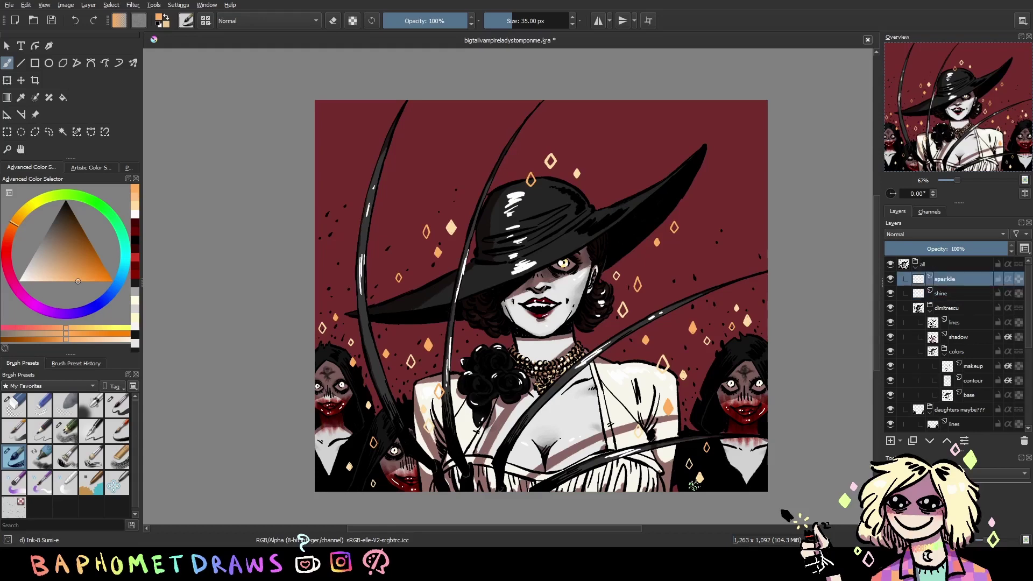
# Add a new layer named 'overlay' positioned below the sparkle layer
pyautogui.click(890, 441)
pyautogui.doubleClick(945, 279)
pyautogui.write('overlay')
pyautogui.press('Return')
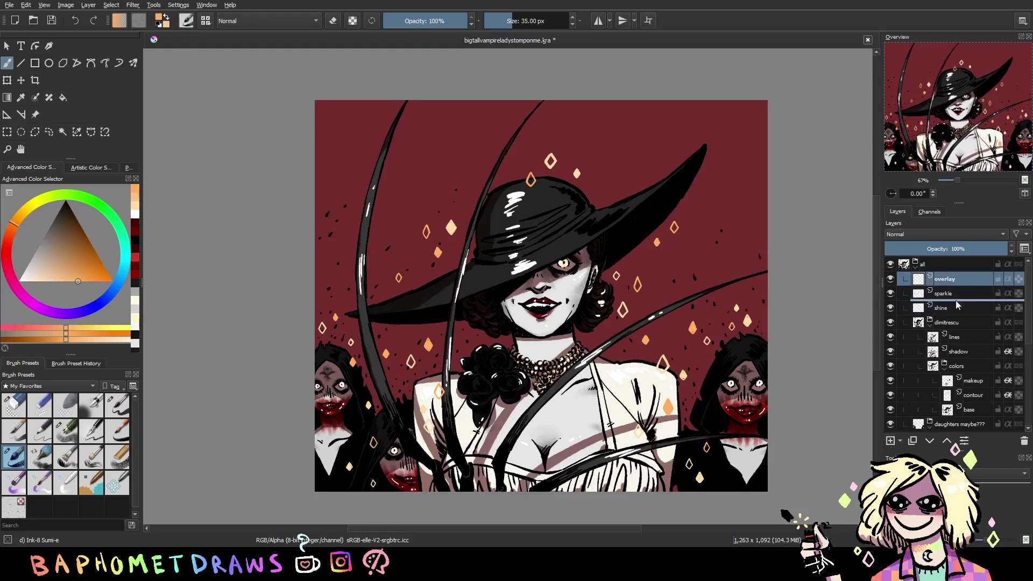
pyautogui.moveTo(947, 279); pyautogui.dragTo(957, 305)
# Fill the overlay layer with a large peach wash over the whole figure
pyautogui.moveTo(776, 337); pyautogui.dragTo(760, 333)
pyautogui.press('/')
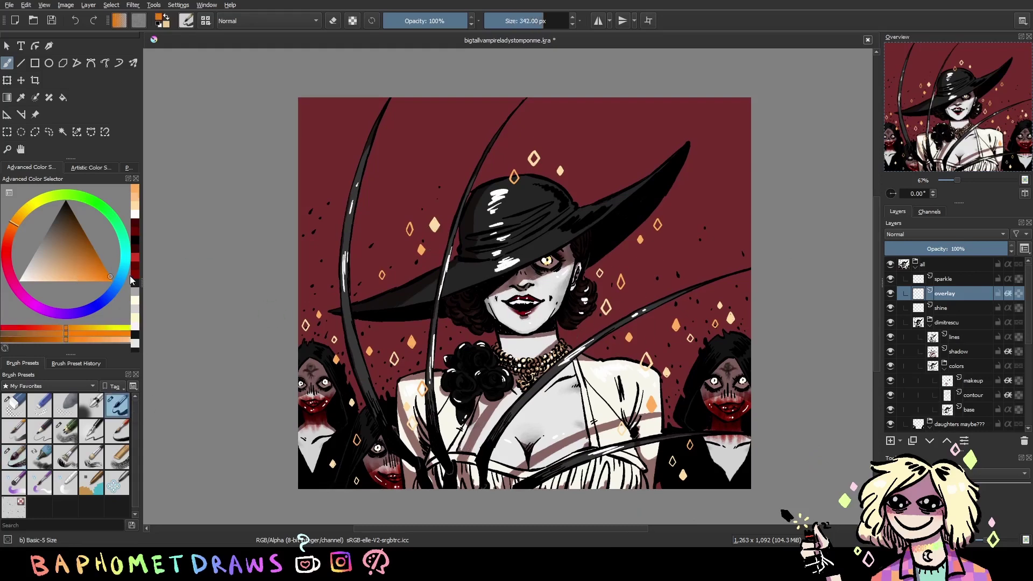
pyautogui.click(106, 270)
pyautogui.moveTo(646, 178)
pyautogui.mouseDown()
pyautogui.moveTo(291, 221)
pyautogui.moveTo(699, 430)
pyautogui.mouseUp()
pyautogui.press('Delete')
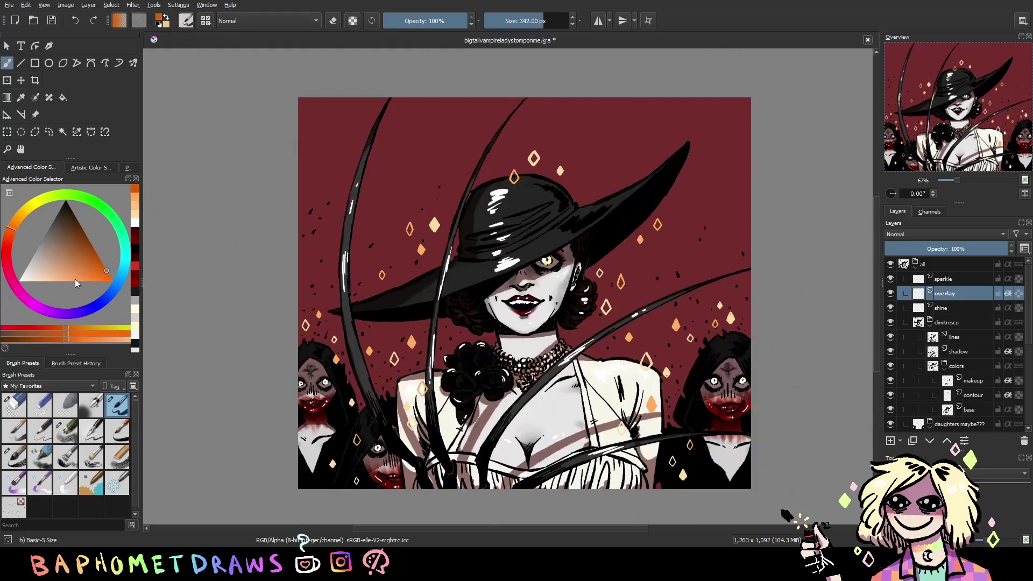
pyautogui.click(77, 281)
pyautogui.moveTo(350, 135); pyautogui.dragTo(758, 455)
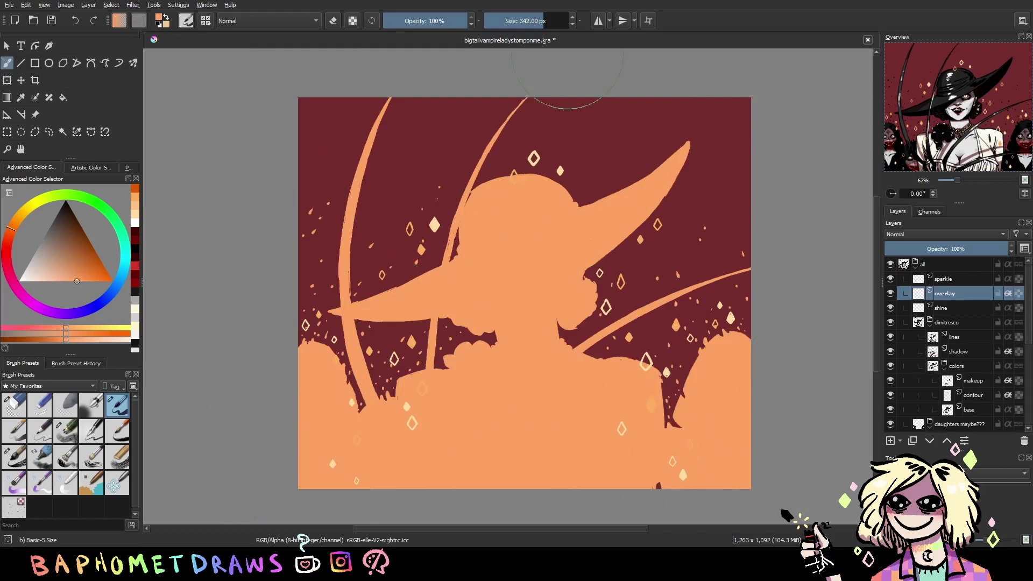
pyautogui.press('[')
pyautogui.press('[')
pyautogui.press('[')
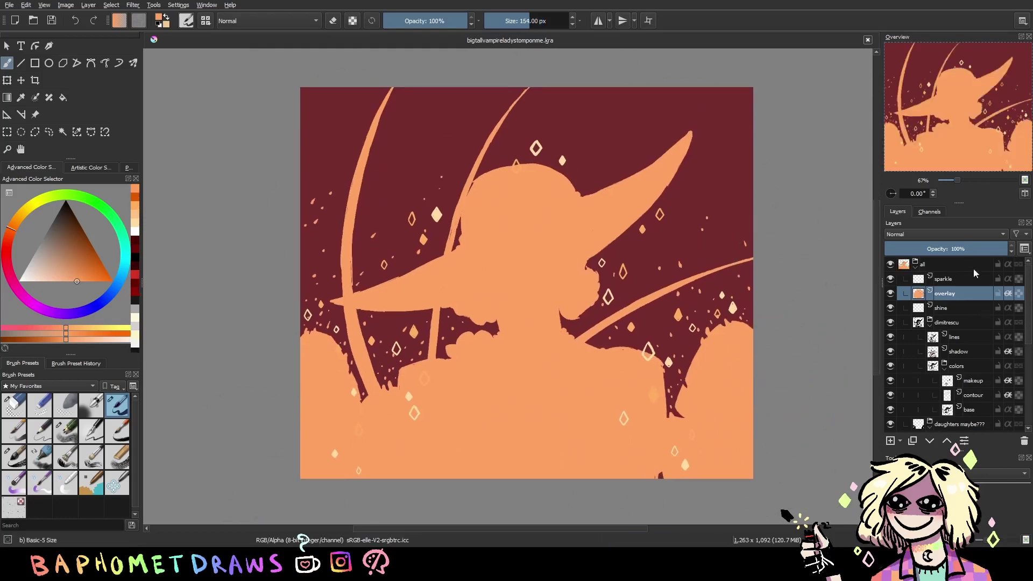
# Try the overlay layer at 44% opacity with Color Dodge and Darken blending
pyautogui.scroll(-1, 952, 235)
pyautogui.scroll(-1, 952, 234)
pyautogui.scroll(-2, 952, 234)
pyautogui.scroll(-1, 953, 234)
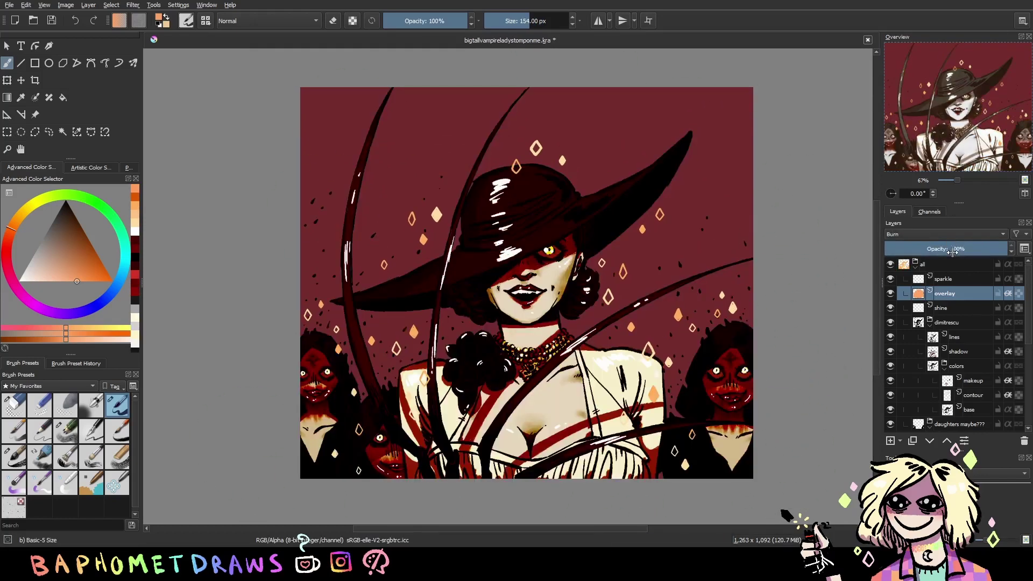
pyautogui.scroll(-1, 952, 251)
pyautogui.scroll(-1, 963, 252)
pyautogui.scroll(-2, 978, 253)
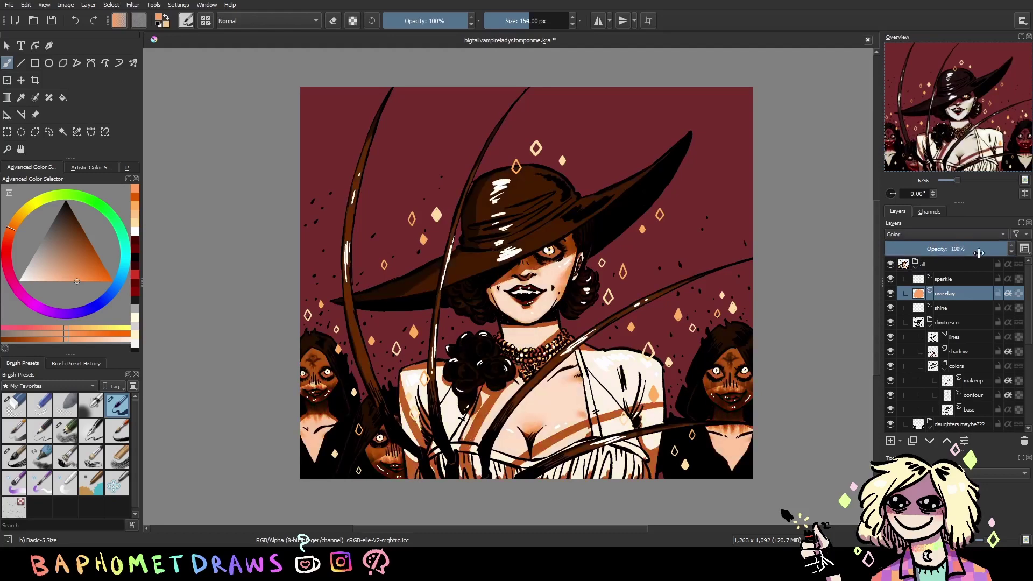
pyautogui.moveTo(978, 253); pyautogui.dragTo(939, 248)
pyautogui.hotkey('alt', 'shift', 'd')
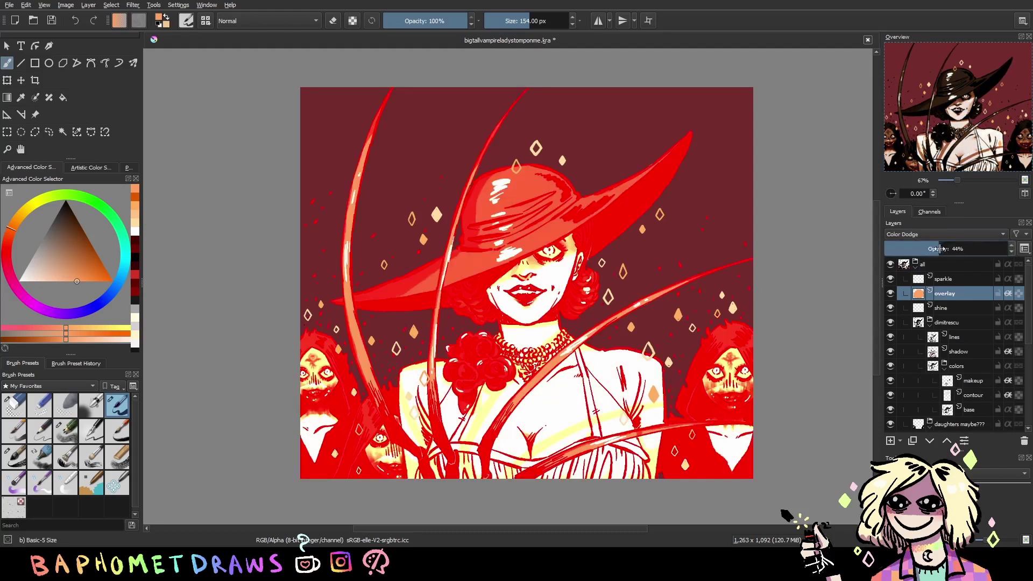
pyautogui.hotkey('alt', 'shift', 'k')
pyautogui.moveTo(938, 248); pyautogui.dragTo(1000, 249)
# Try Overlay, Screen and Saturation blending and 28% opacity on the overlay layer
pyautogui.scroll(-1, 955, 235)
pyautogui.scroll(-1, 955, 234)
pyautogui.scroll(-1, 955, 234)
pyautogui.scroll(-1, 954, 237)
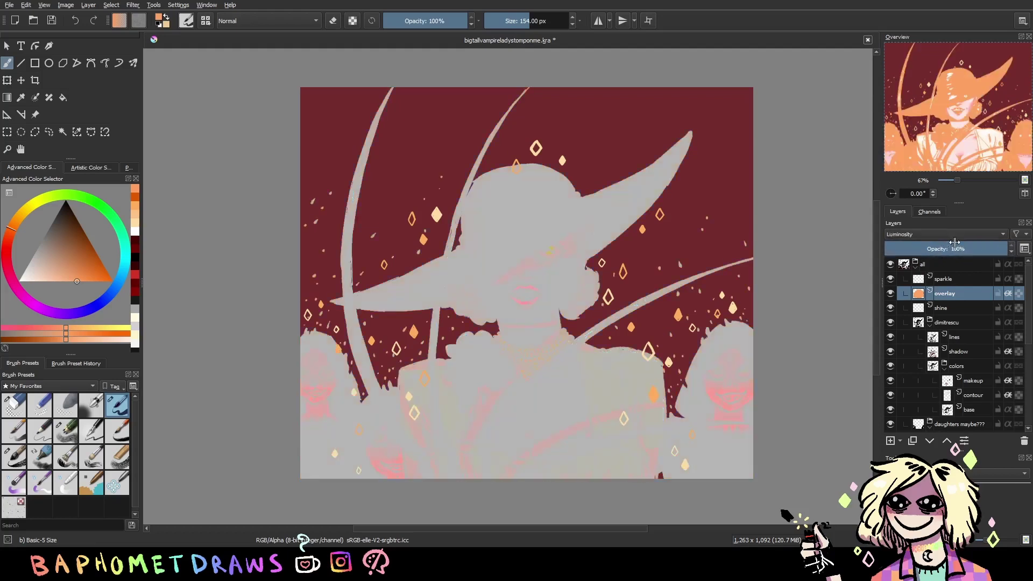
pyautogui.scroll(-2, 955, 236)
pyautogui.scroll(-1, 954, 237)
pyautogui.click(952, 248)
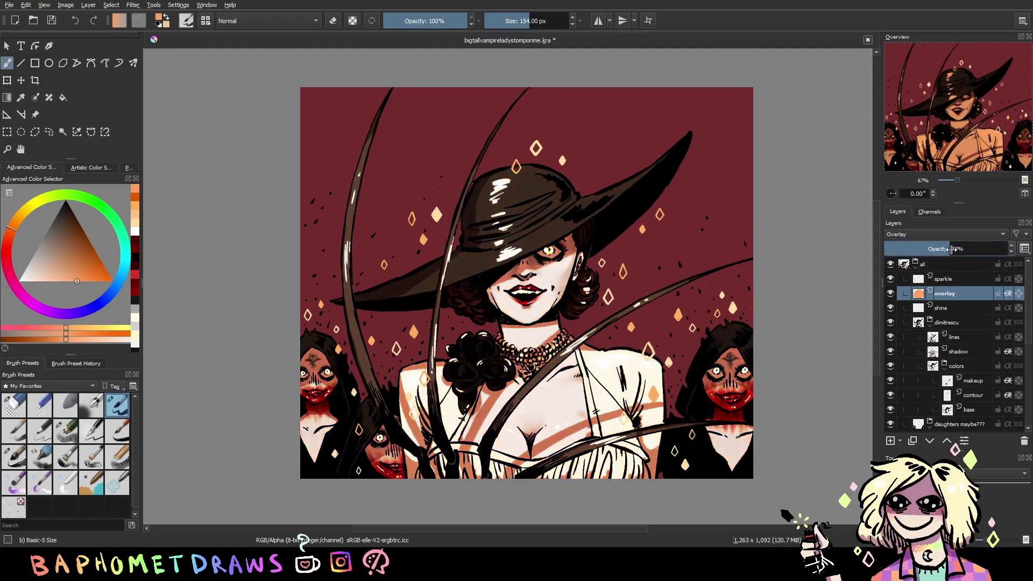
pyautogui.hotkey('alt', 'shift', 's')
pyautogui.moveTo(952, 249)
pyautogui.mouseDown()
pyautogui.moveTo(926, 251)
pyautogui.moveTo(1000, 249)
pyautogui.mouseUp()
pyautogui.hotkey('alt', 'shift', 't')
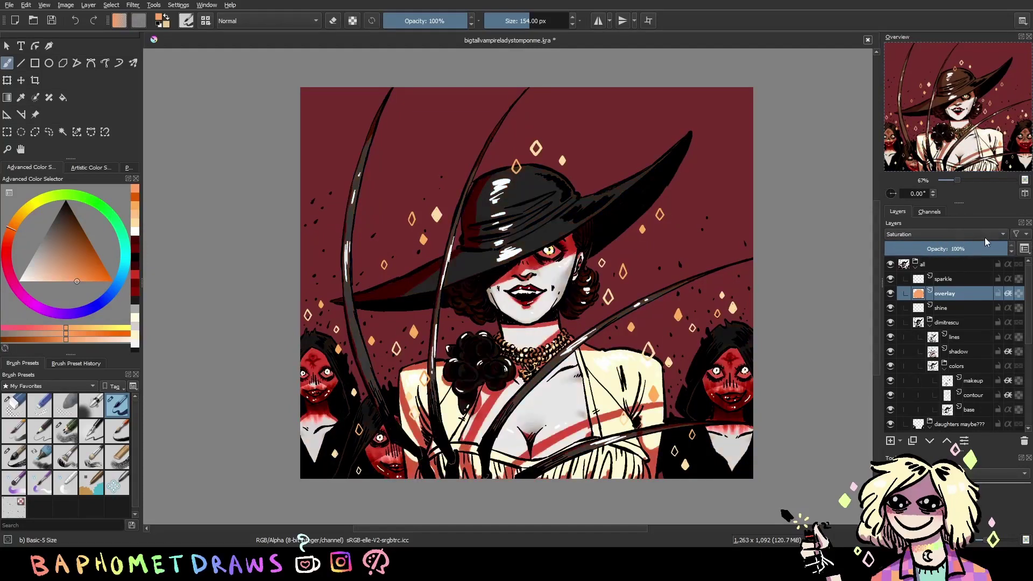
# Settle the overlay layer on Burn blending at about 36% opacity and save
pyautogui.scroll(1, 986, 241)
pyautogui.scroll(1, 979, 240)
pyautogui.scroll(1, 971, 238)
pyautogui.scroll(1, 964, 237)
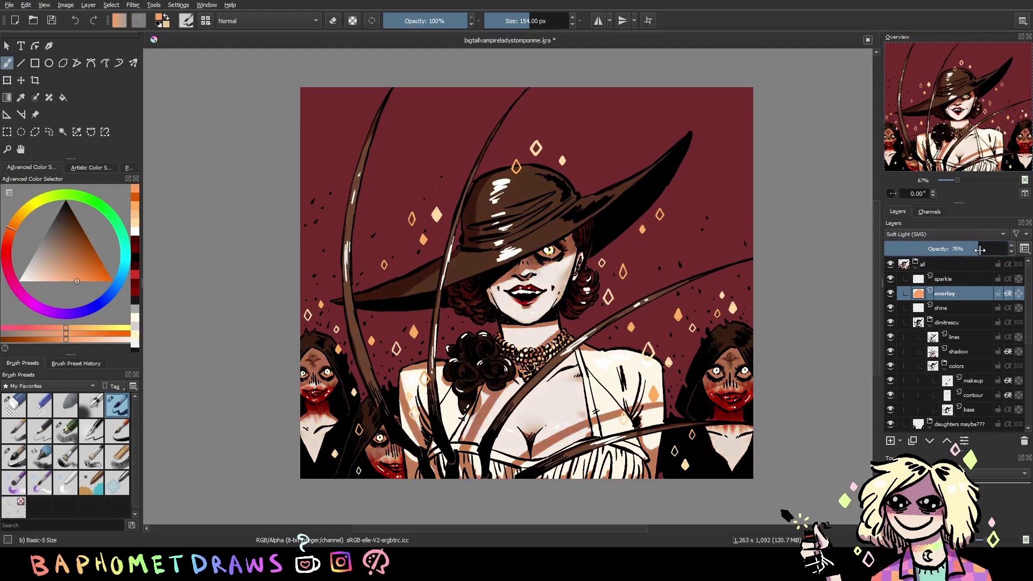
pyautogui.scroll(3, 979, 235)
pyautogui.moveTo(979, 249)
pyautogui.mouseDown()
pyautogui.moveTo(996, 249)
pyautogui.moveTo(957, 250)
pyautogui.mouseUp()
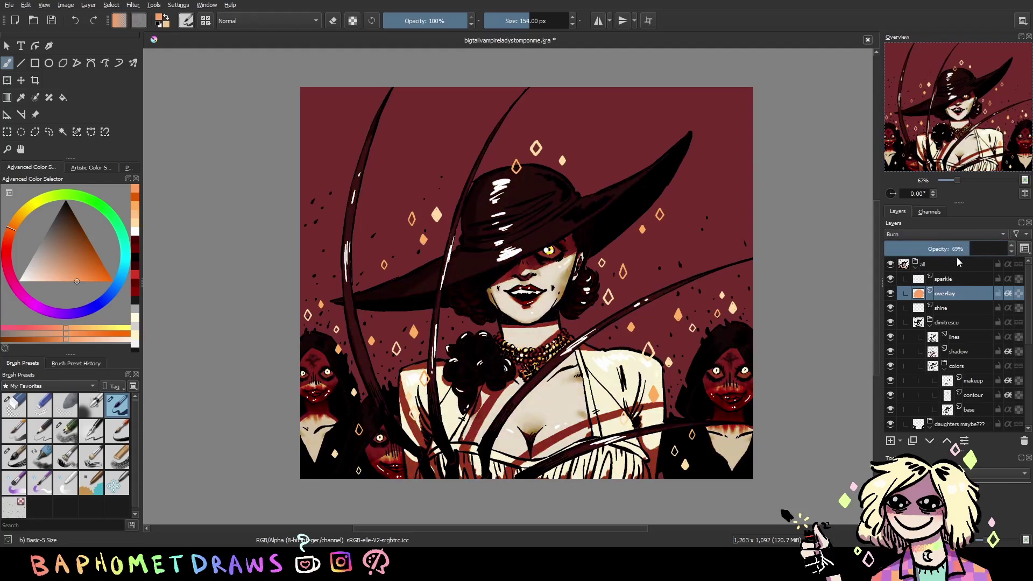
pyautogui.hotkey('ctrl', 'z')
pyautogui.hotkey('ctrl', 'z')
pyautogui.hotkey('ctrl', 'z')
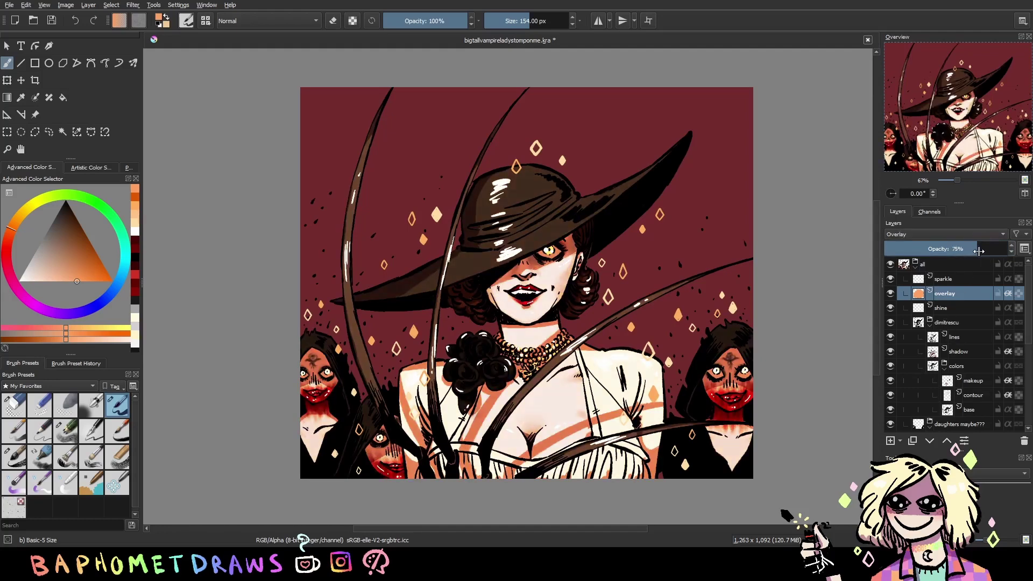
pyautogui.moveTo(998, 253); pyautogui.dragTo(943, 249)
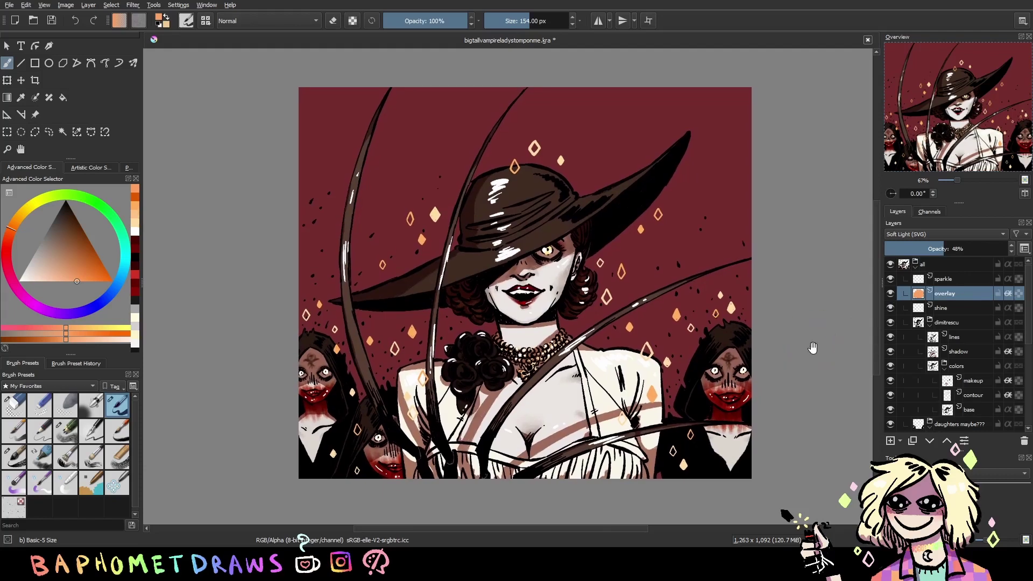
pyautogui.moveTo(1011, 249); pyautogui.dragTo(974, 253)
pyautogui.hotkey('ctrl', 'z')
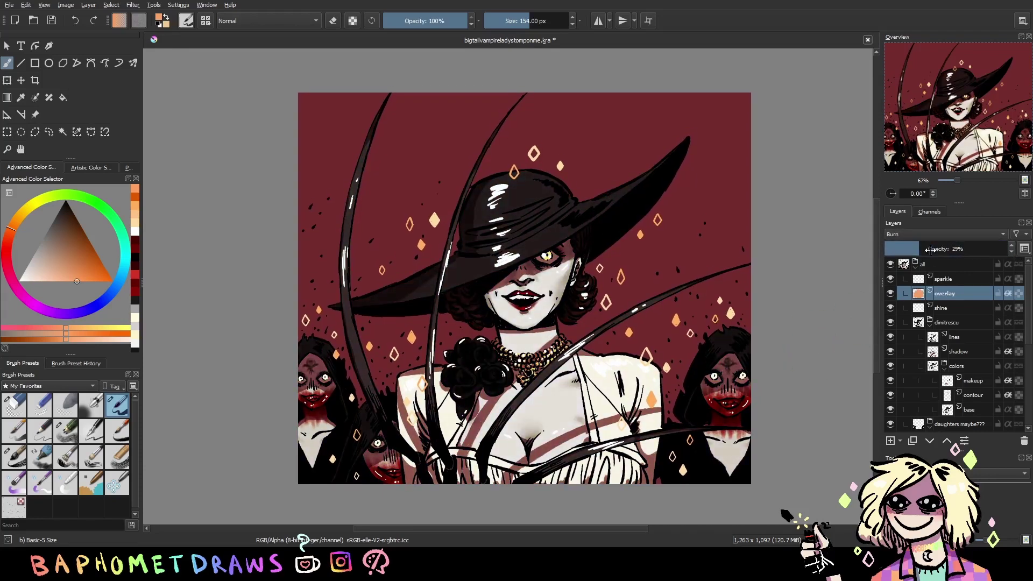
pyautogui.hotkey('ctrl', 'z')
pyautogui.hotkey('ctrl', 's')
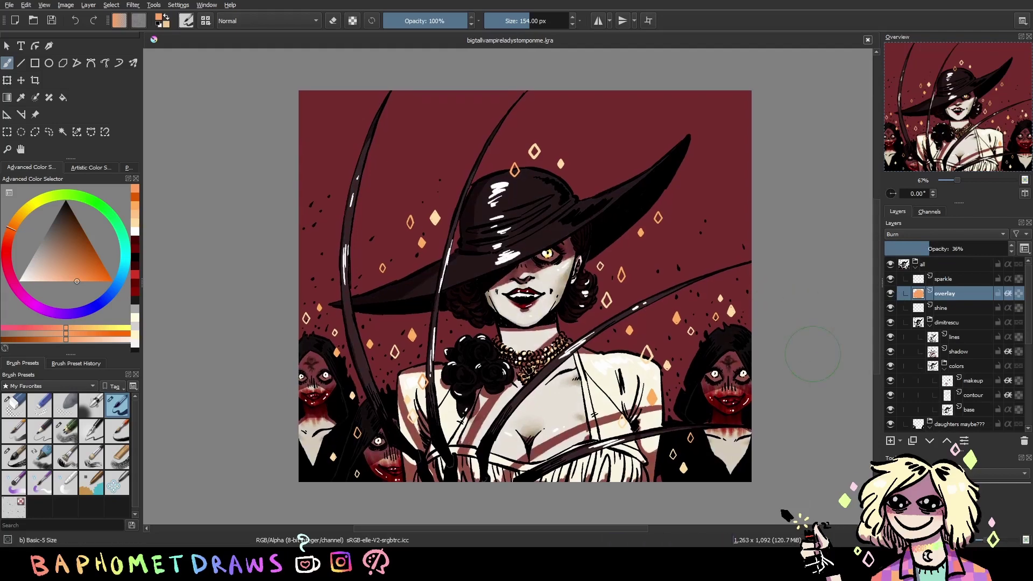
# Crop the top off the image and save the cropped illustration
pyautogui.click(35, 80)
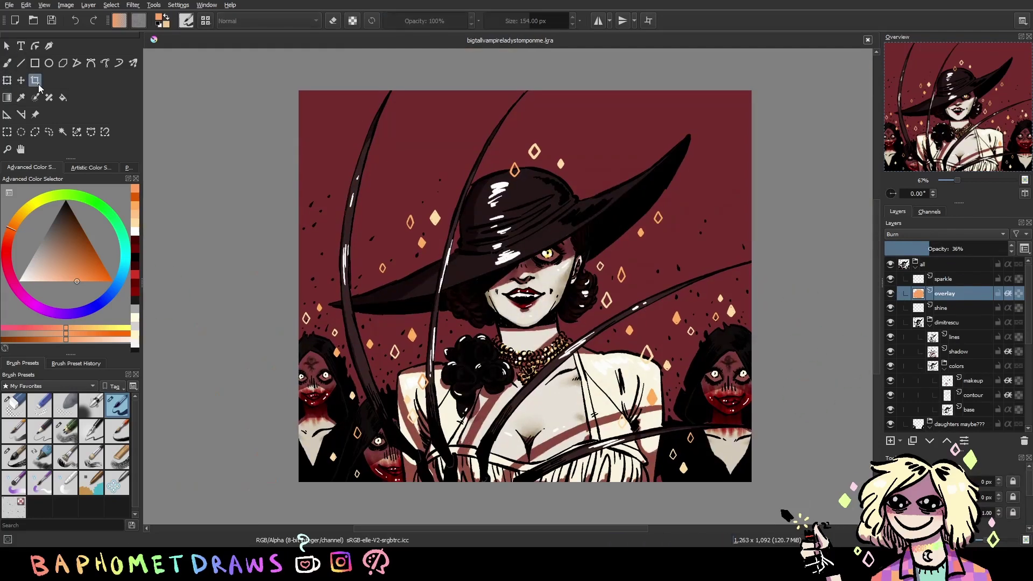
pyautogui.moveTo(296, 123); pyautogui.dragTo(753, 482)
pyautogui.press('Return')
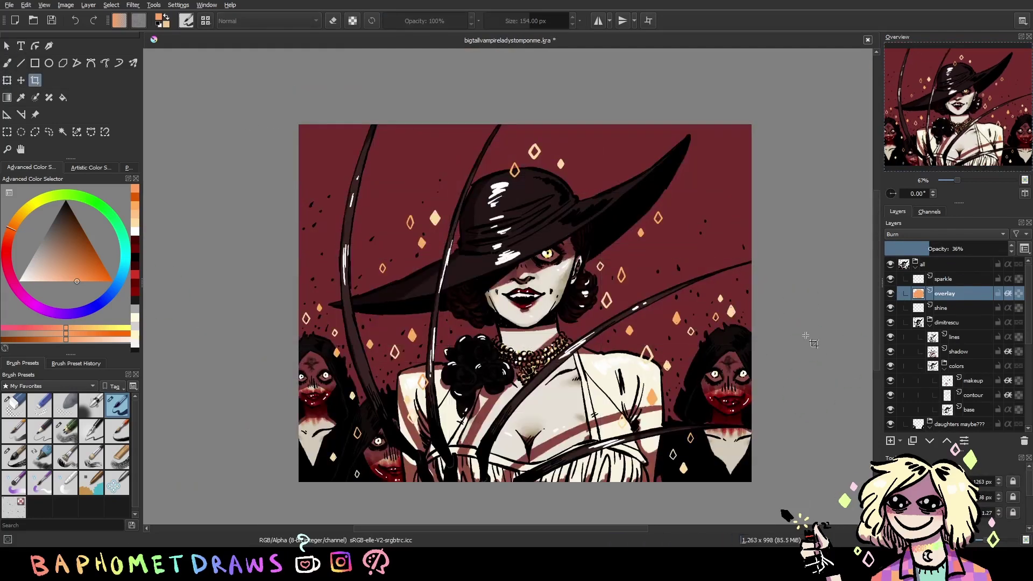
pyautogui.hotkey('ctrl', 's')
# Collapse the dimitrescu group, select the red background layer and add a paint layer
pyautogui.scroll(-2, 930, 271)
pyautogui.scroll(-2, 931, 272)
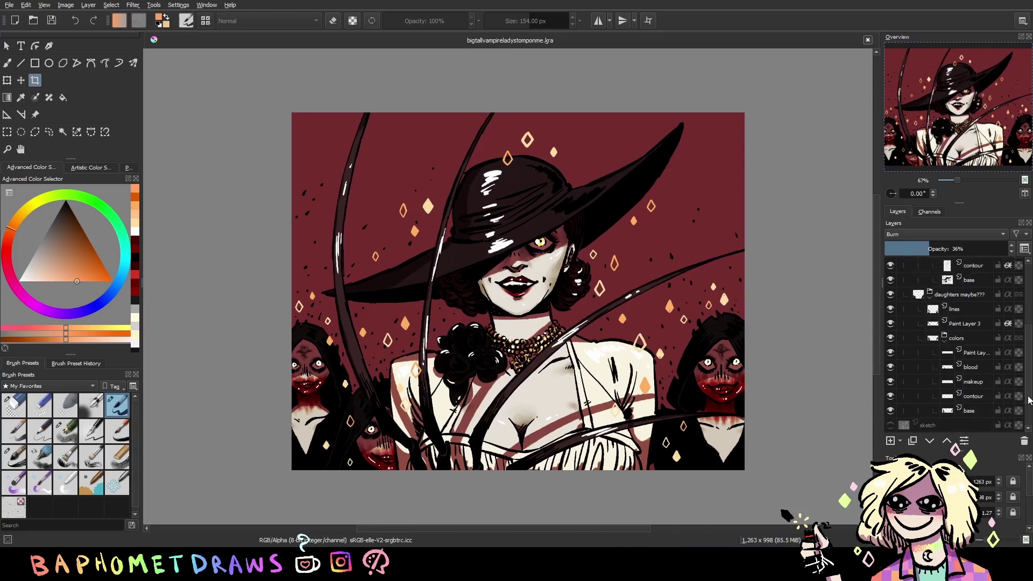
pyautogui.click(929, 263)
pyautogui.click(962, 380)
pyautogui.press('Insert')
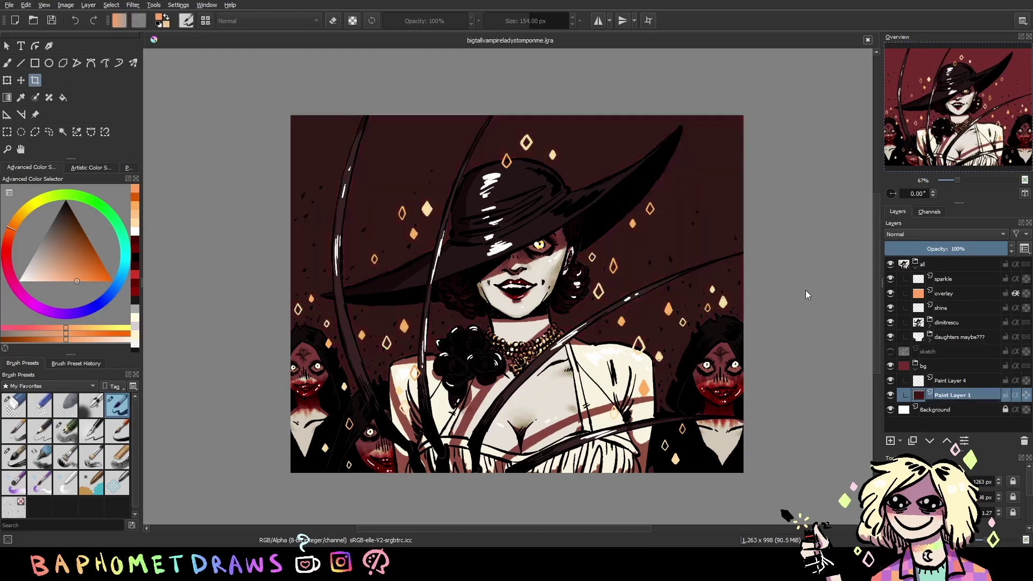
# Compare the darker maroon background against the brighter red and keep the darker one
pyautogui.hotkey('ctrl', 'z')
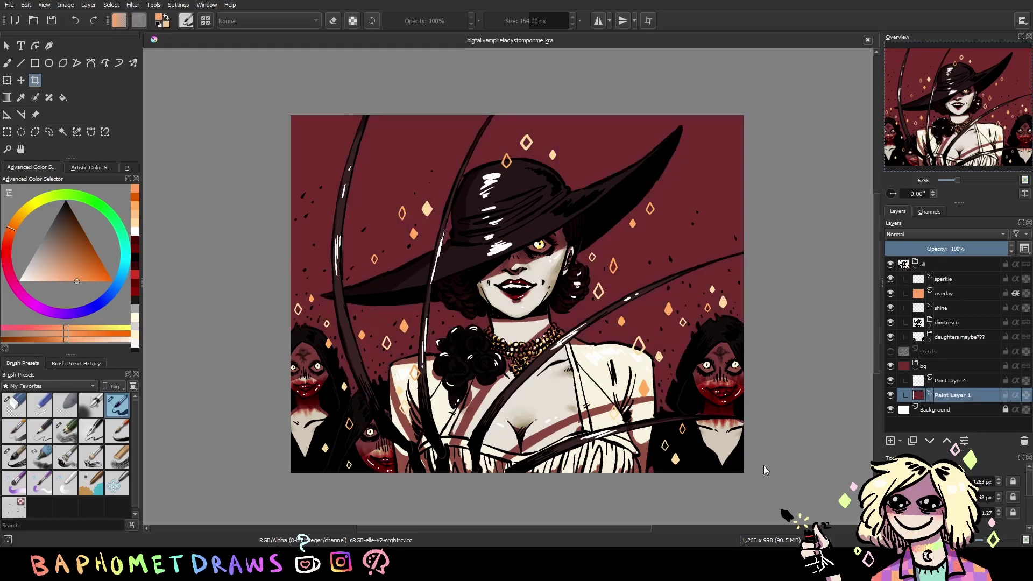
pyautogui.hotkey('ctrl', 'shift', 'z')
pyautogui.hotkey('ctrl', 'z')
pyautogui.hotkey('ctrl', 'shift', 'z')
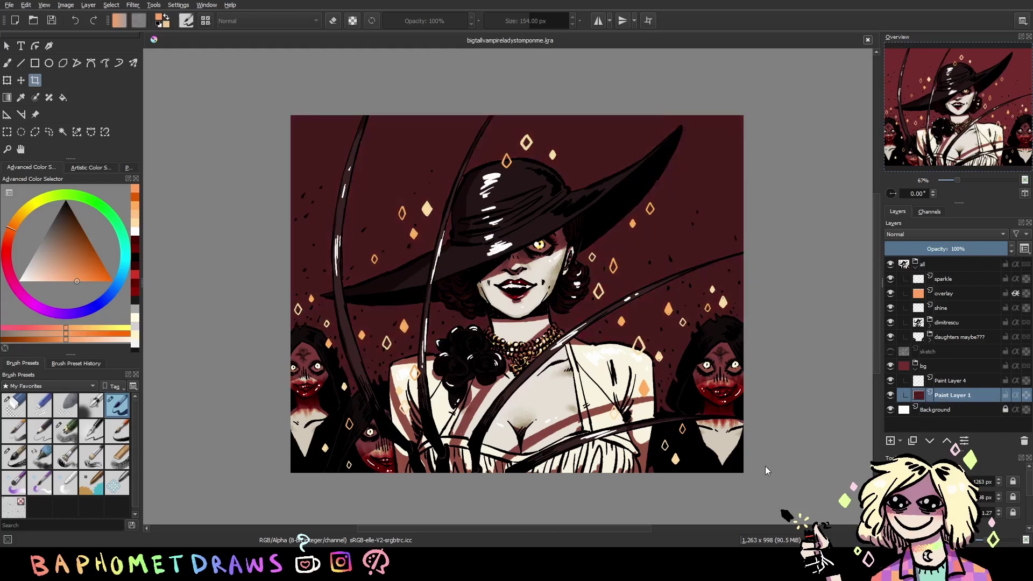
pyautogui.hotkey('ctrl', 'z')
pyautogui.hotkey('ctrl', 'shift', 'z')
pyautogui.hotkey('ctrl', 'z')
pyautogui.hotkey('ctrl', 'shift', 'z')
pyautogui.hotkey('ctrl', 'z')
pyautogui.hotkey('ctrl', 'shift', 'z')
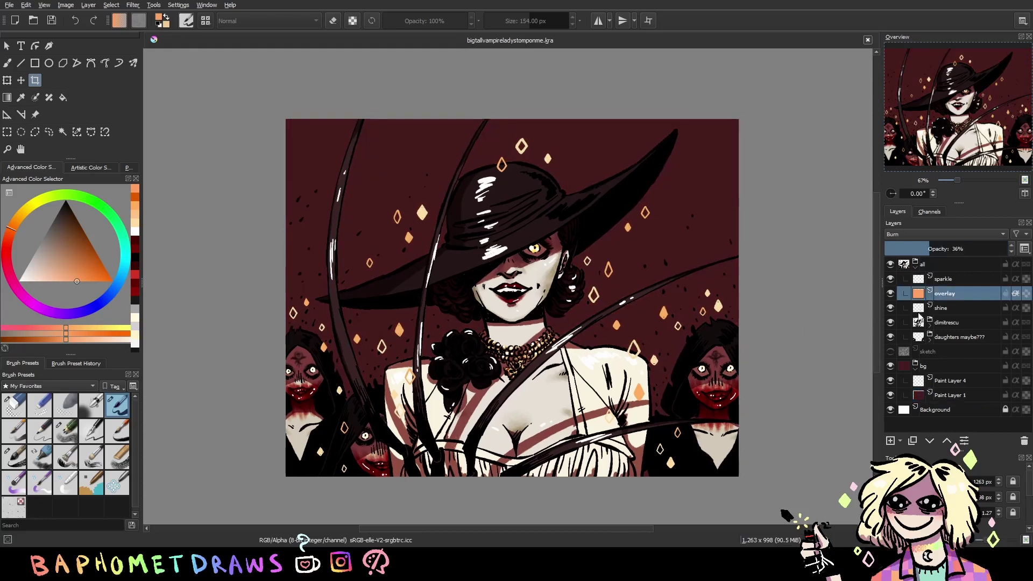
# Draw a red 'bvd' signature in the top-left corner, nudge it down, and save
pyautogui.click(134, 279)
pyautogui.press('b')
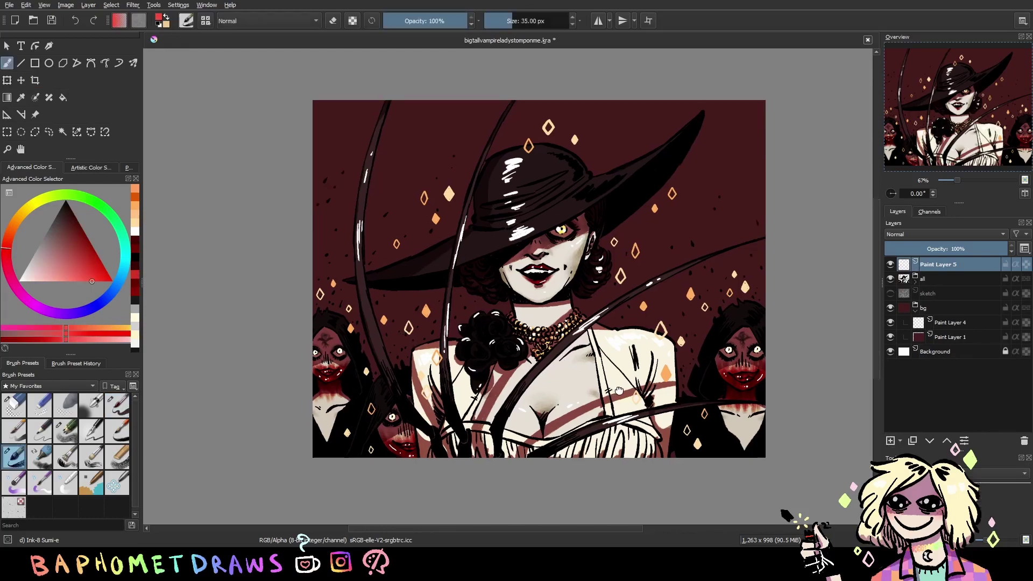
pyautogui.scroll(5, 371, 354)
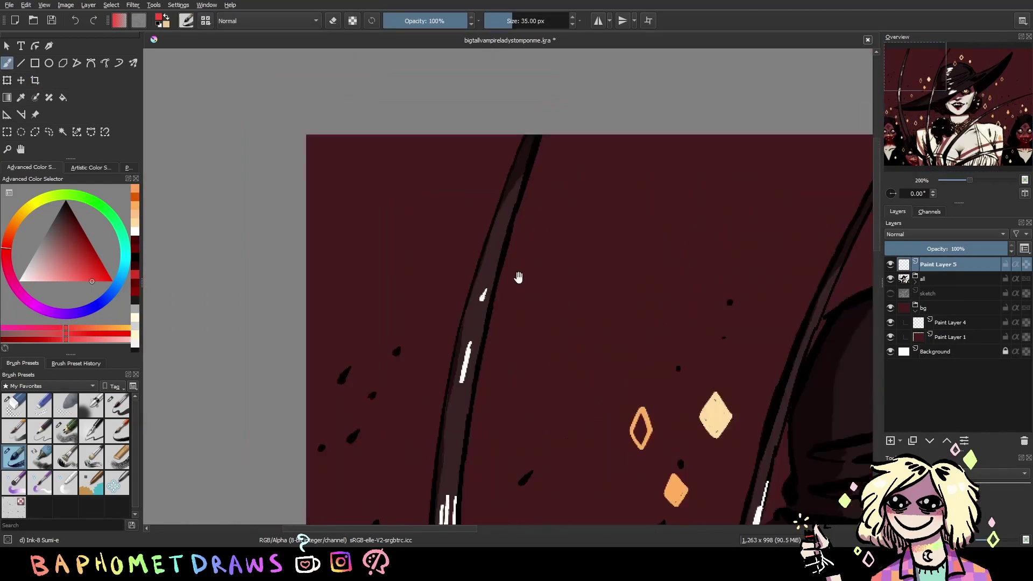
pyautogui.moveTo(518, 277); pyautogui.dragTo(609, 333)
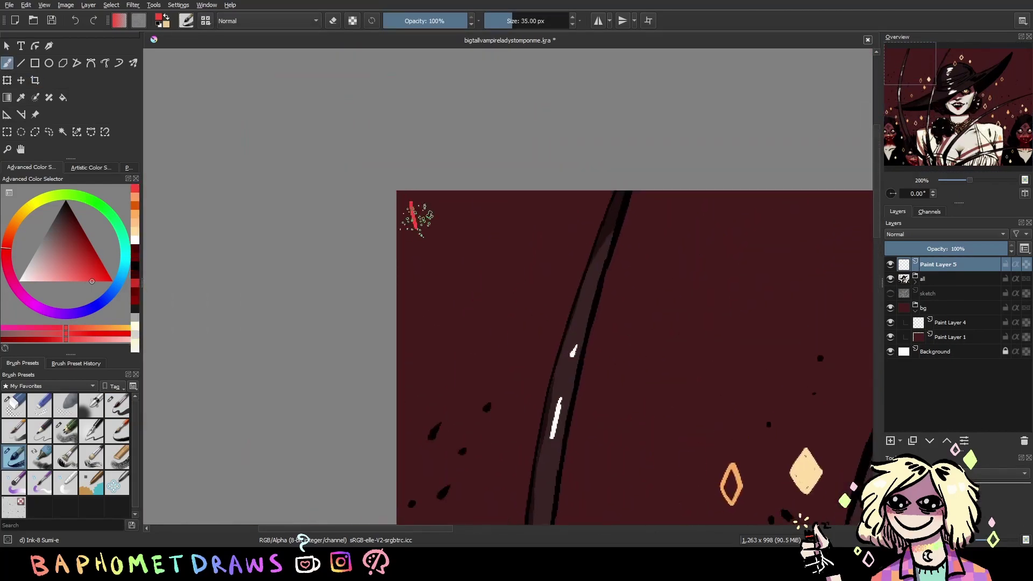
pyautogui.moveTo(442, 216); pyautogui.dragTo(446, 228)
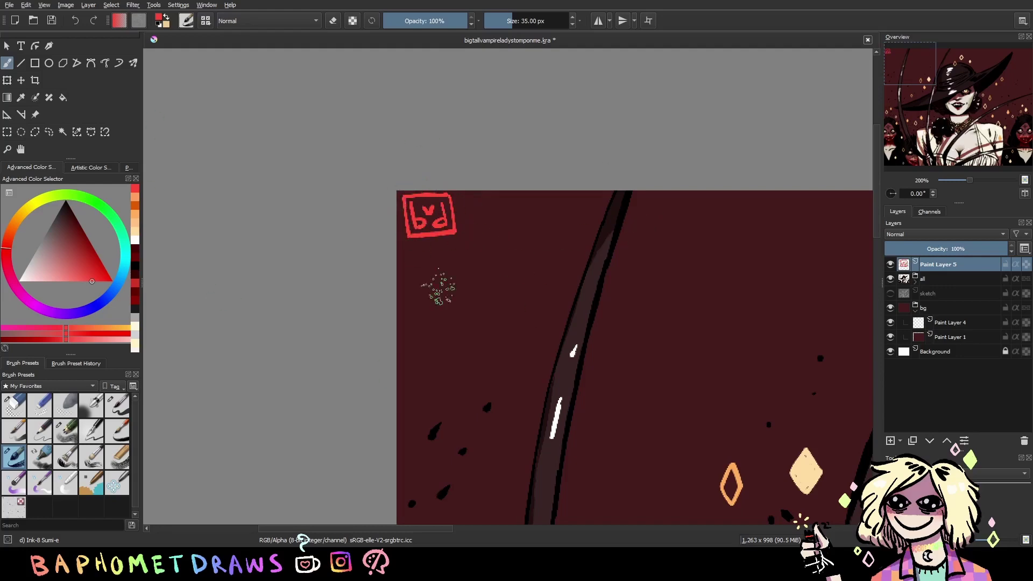
pyautogui.press('t')
pyautogui.moveTo(496, 262); pyautogui.dragTo(495, 267)
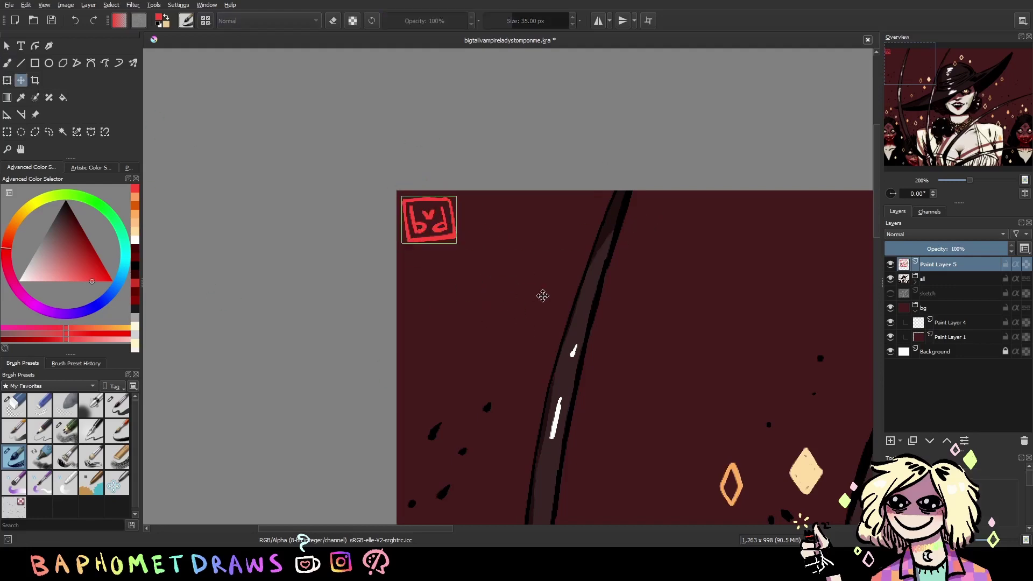
pyautogui.press('-')
pyautogui.press('-')
pyautogui.press('-')
pyautogui.hotkey('ctrl', 's')
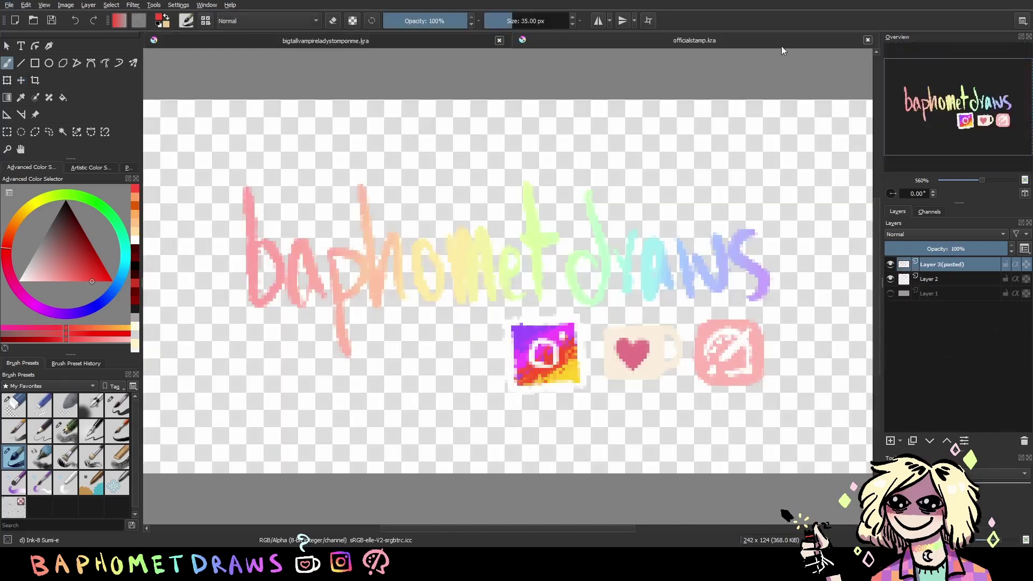
# Close officialstamp.kra, paste the baphometdraws watermark, and shrink it into the top-right corner
pyautogui.click(867, 39)
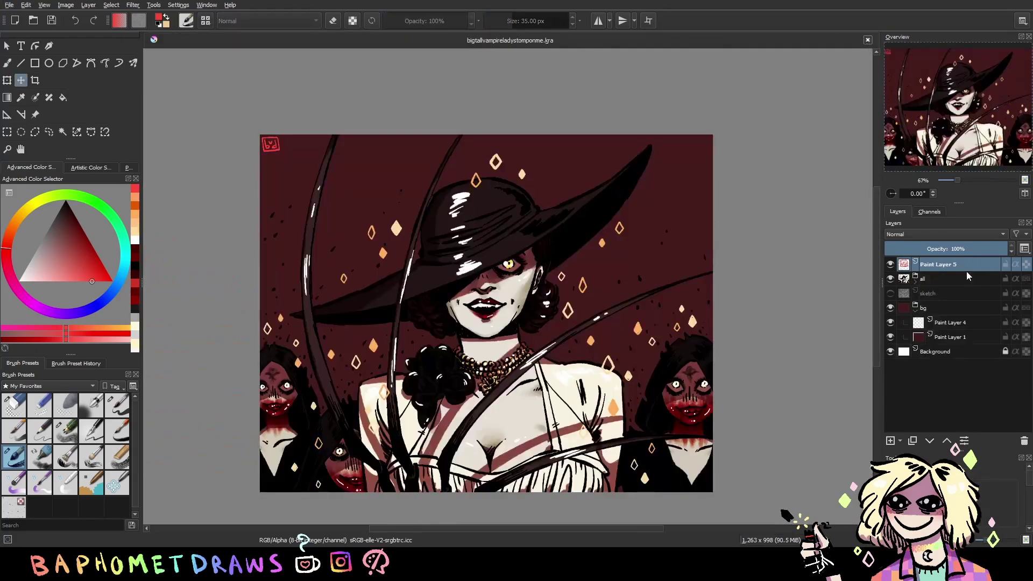
pyautogui.hotkey('ctrl', 'v')
pyautogui.moveTo(337, 250); pyautogui.dragTo(708, 242)
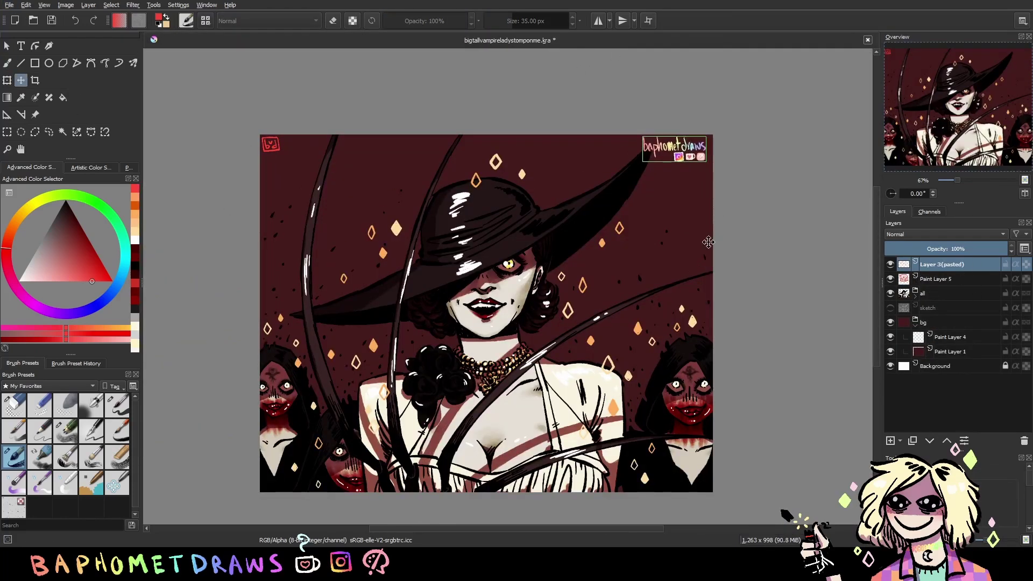
pyautogui.hotkey('ctrl', 't')
pyautogui.moveTo(643, 161); pyautogui.dragTo(661, 155)
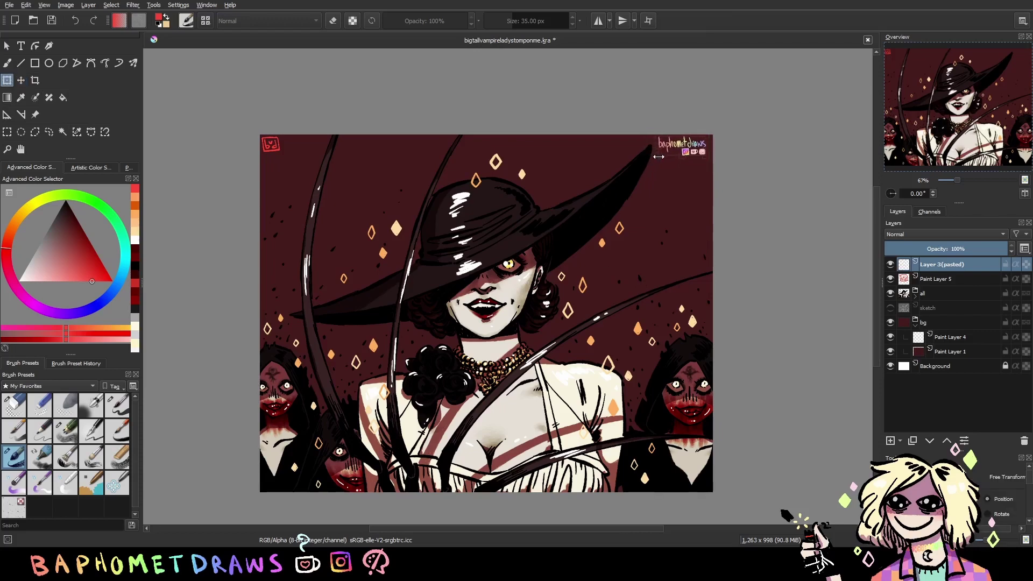
pyautogui.press('t')
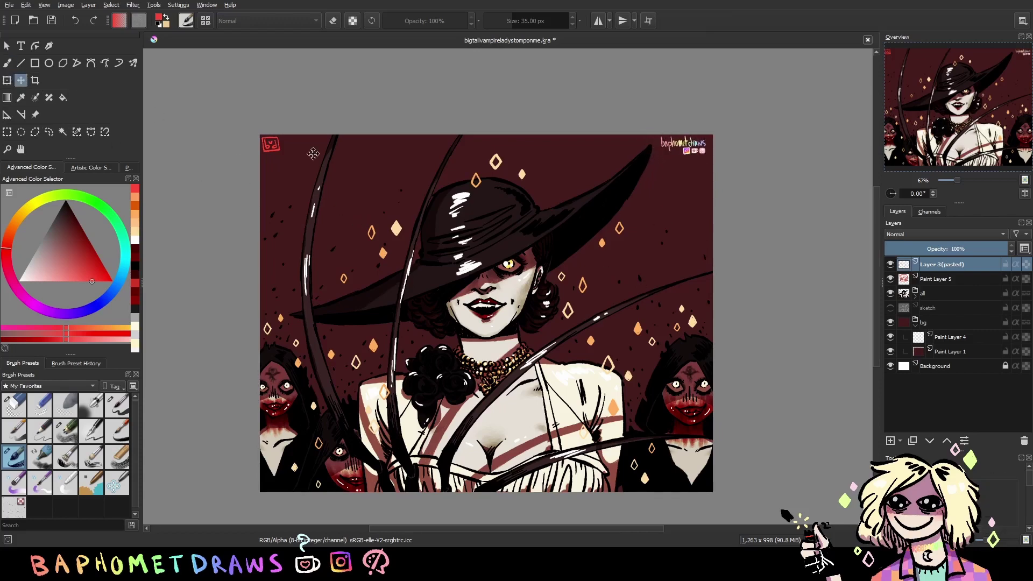
pyautogui.moveTo(705, 305); pyautogui.dragTo(706, 305)
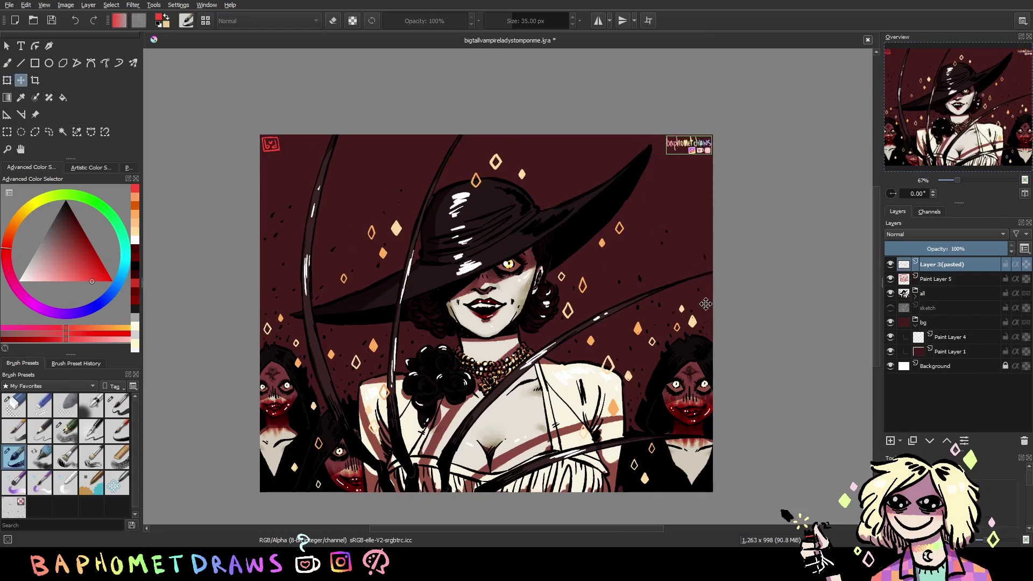
pyautogui.click(941, 279)
# Merge the pasted watermark into the signature layer and move both to the picture's bottom
pyautogui.hotkey('ctrl', 's')
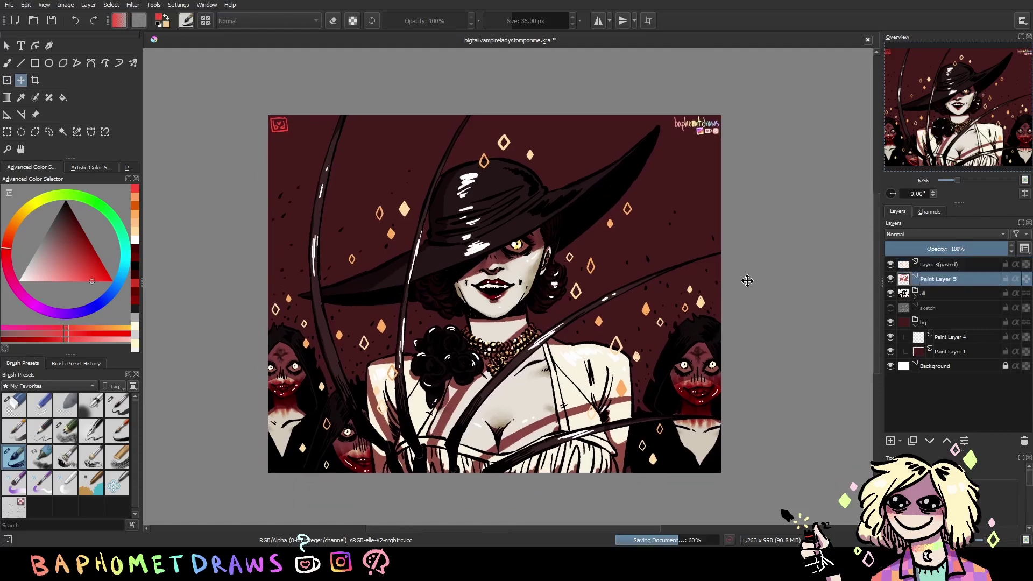
pyautogui.press('b')
pyautogui.press('pageup')
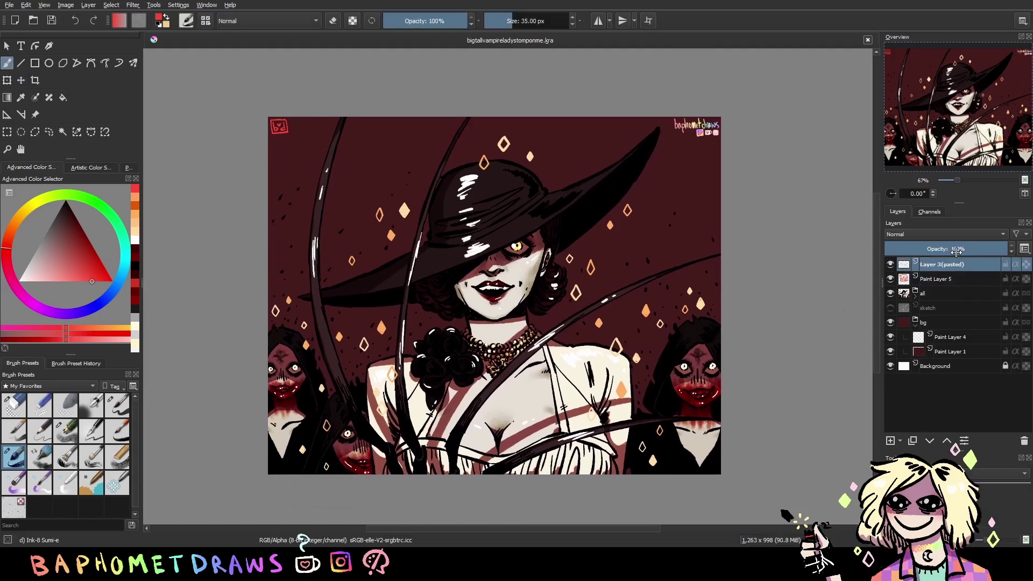
pyautogui.hotkey('ctrl', 'e')
pyautogui.press('t')
pyautogui.moveTo(754, 184); pyautogui.dragTo(752, 521)
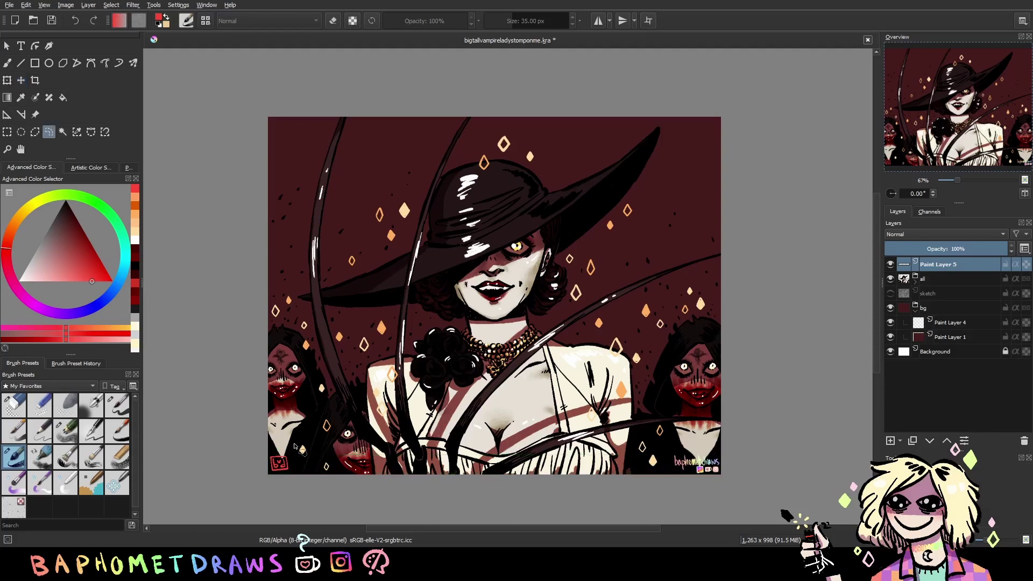
# Clear the selection and fade the signature layer to 42% opacity
pyautogui.hotkey('ctrl', 'shift', 'd')
pyautogui.press('b')
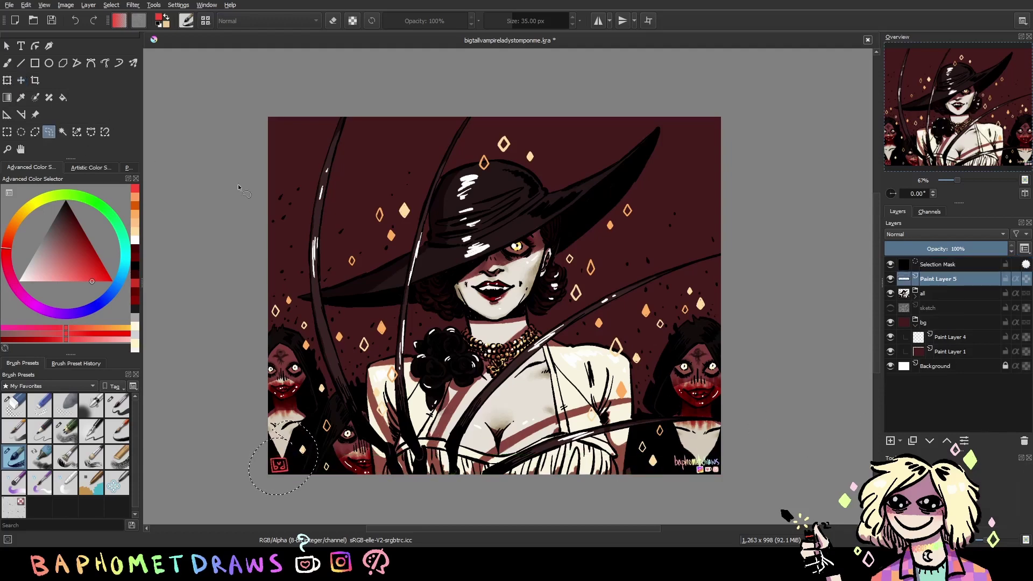
pyautogui.hotkey('ctrl', 'shift', 'a')
pyautogui.click(944, 251)
pyautogui.moveTo(945, 250); pyautogui.dragTo(936, 250)
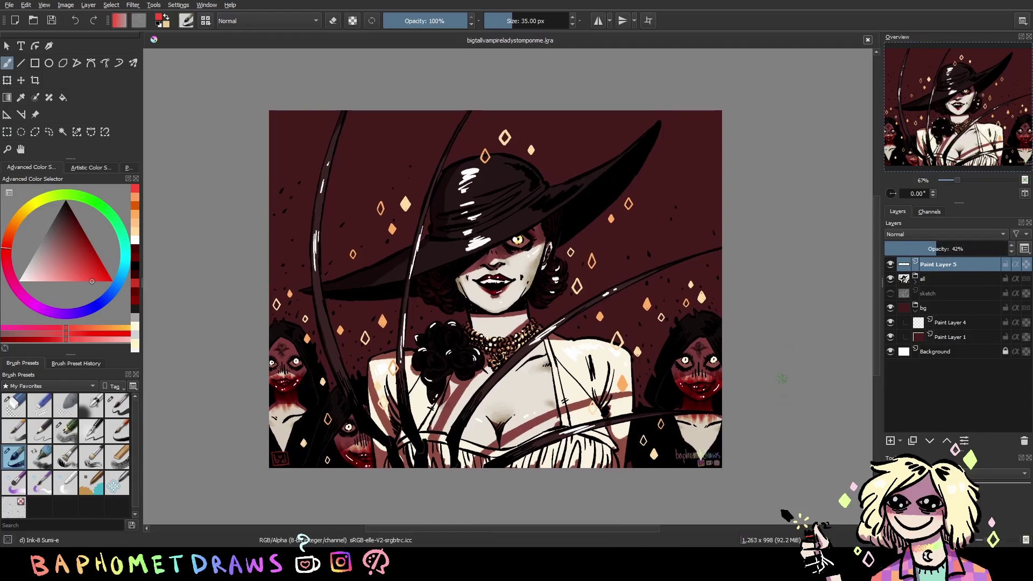
# Expand the all group and lower the shine layer's opacity to about 71%
pyautogui.click(915, 282)
pyautogui.click(941, 323)
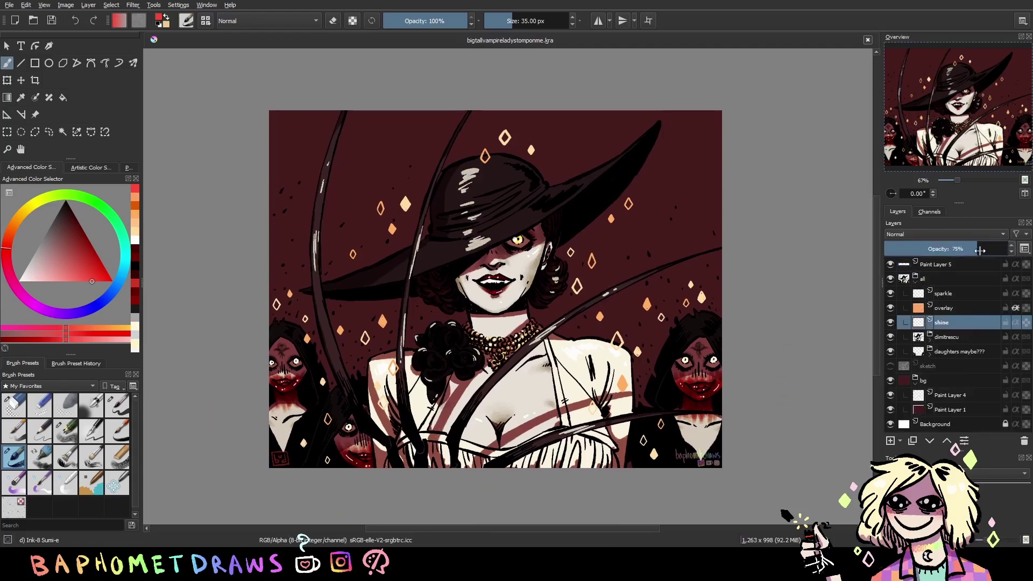
pyautogui.moveTo(1001, 250)
pyautogui.mouseDown()
pyautogui.moveTo(954, 249)
pyautogui.moveTo(974, 249)
pyautogui.mouseUp()
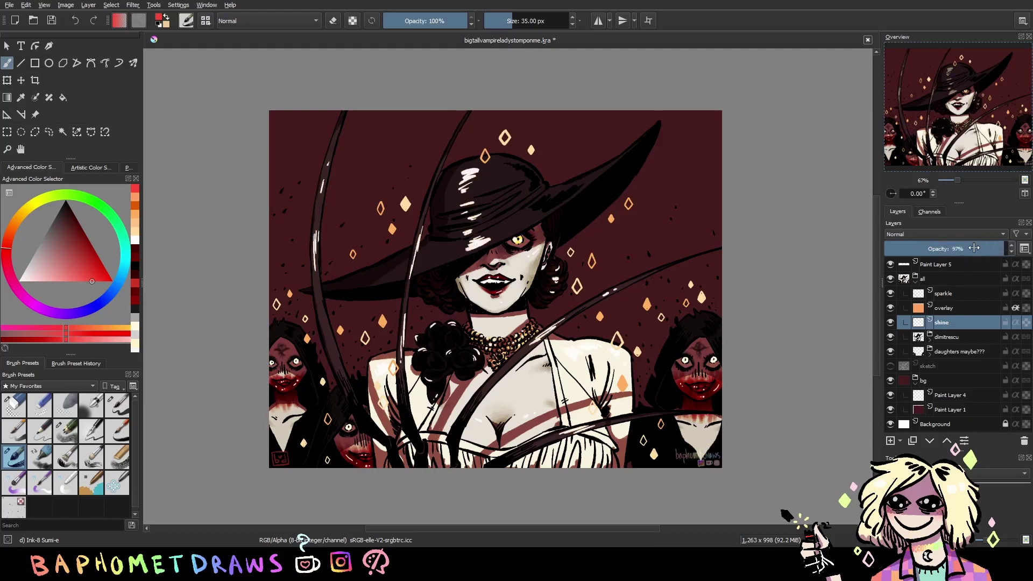